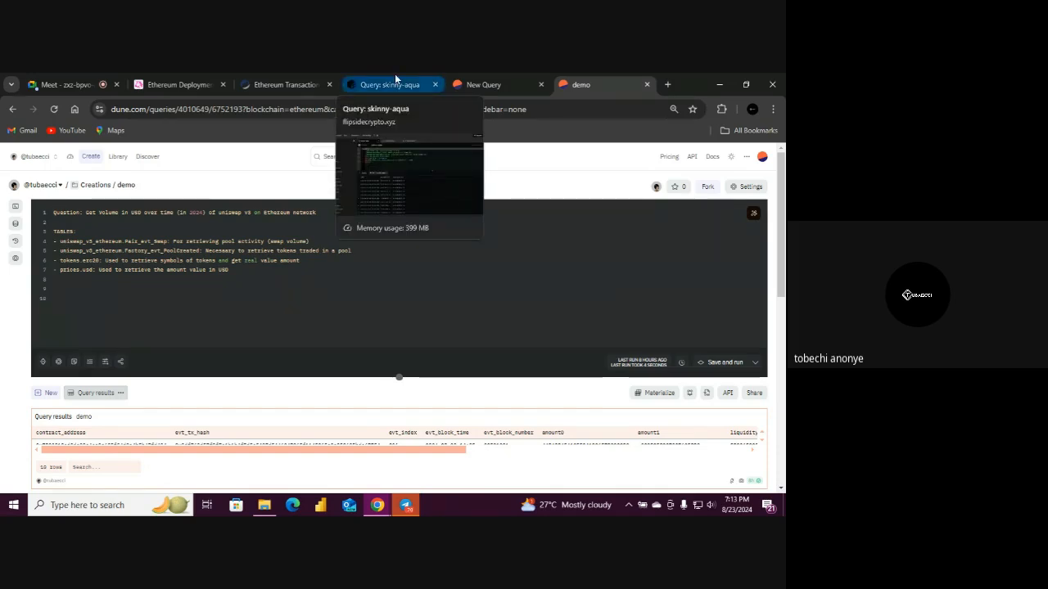
# Switch to the skinny-aqua query in Flipside and collapse the Database Explorer to review the uniswap-v3 volume SQL
pyautogui.click(395, 75)
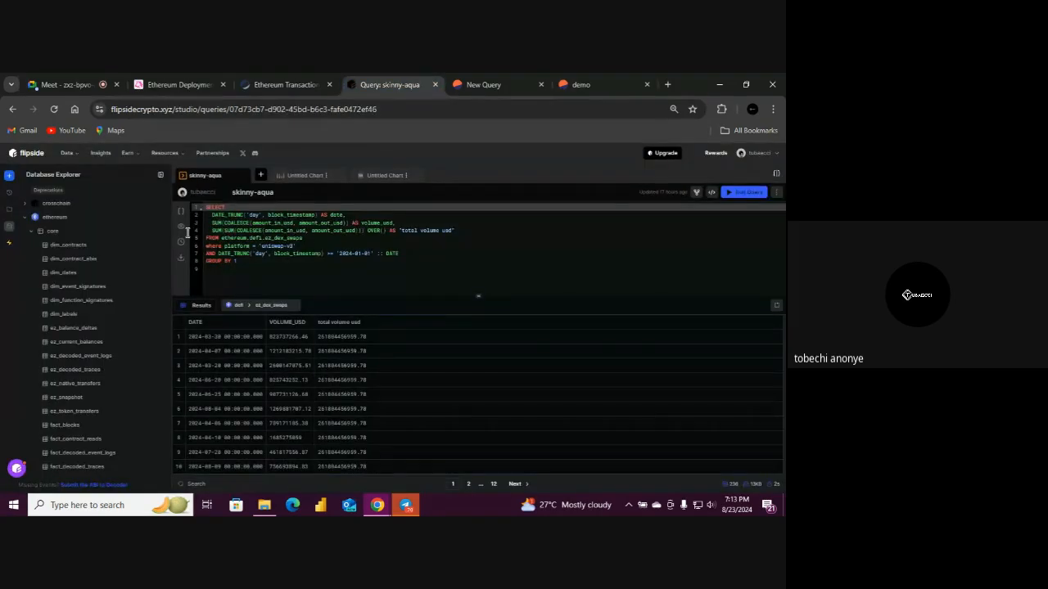
pyautogui.click(263, 267)
pyautogui.click(161, 174)
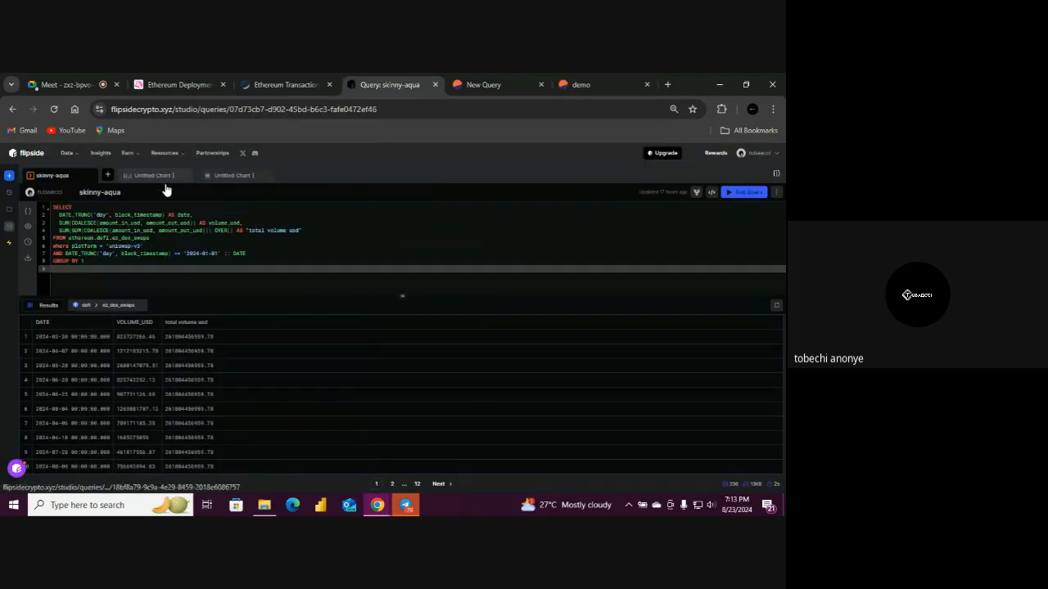
pyautogui.click(110, 261)
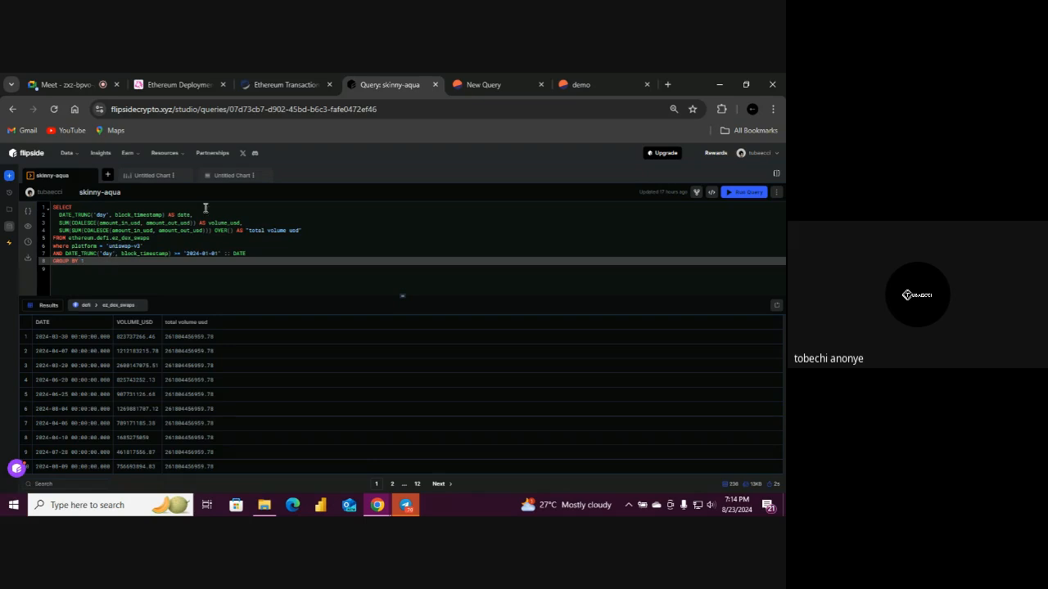
# Return to the demo query in Dune, show the data explorer's top level and highlight the TABLES notes in the query
pyautogui.click(578, 84)
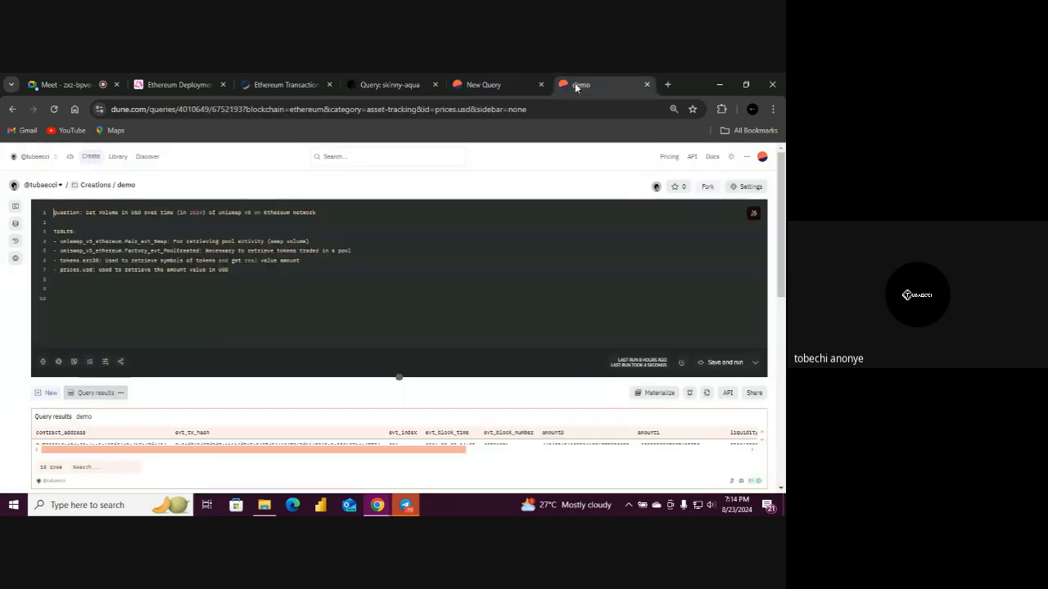
pyautogui.click(15, 227)
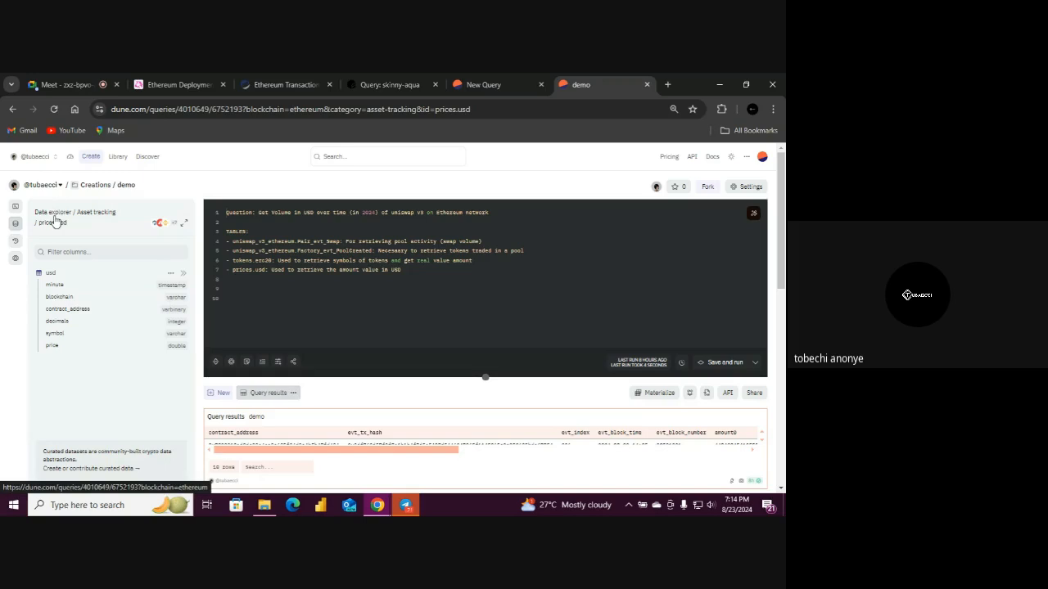
pyautogui.click(53, 215)
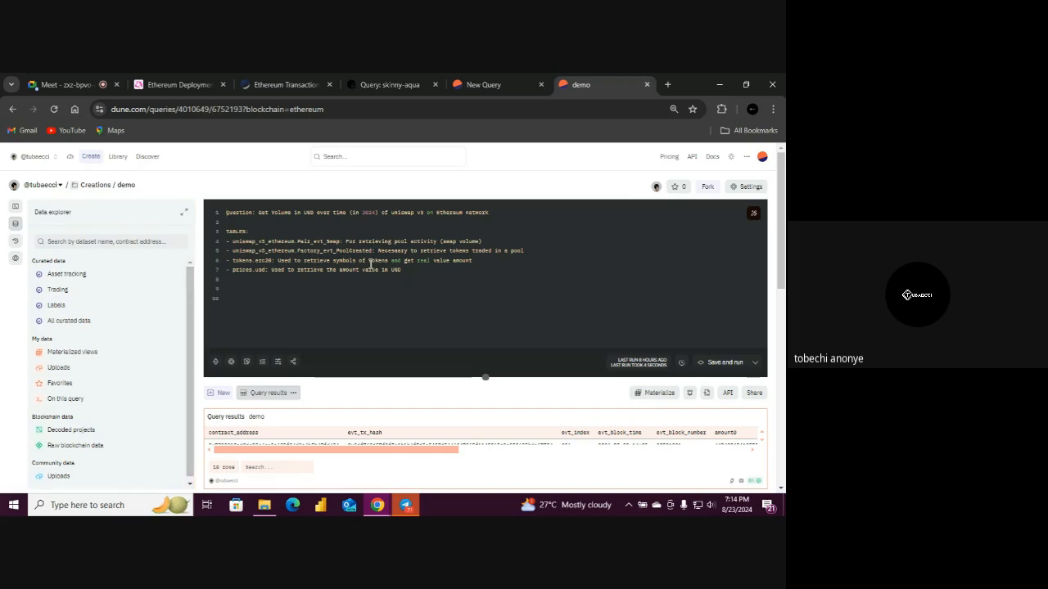
pyautogui.moveTo(371, 266); pyautogui.dragTo(226, 231)
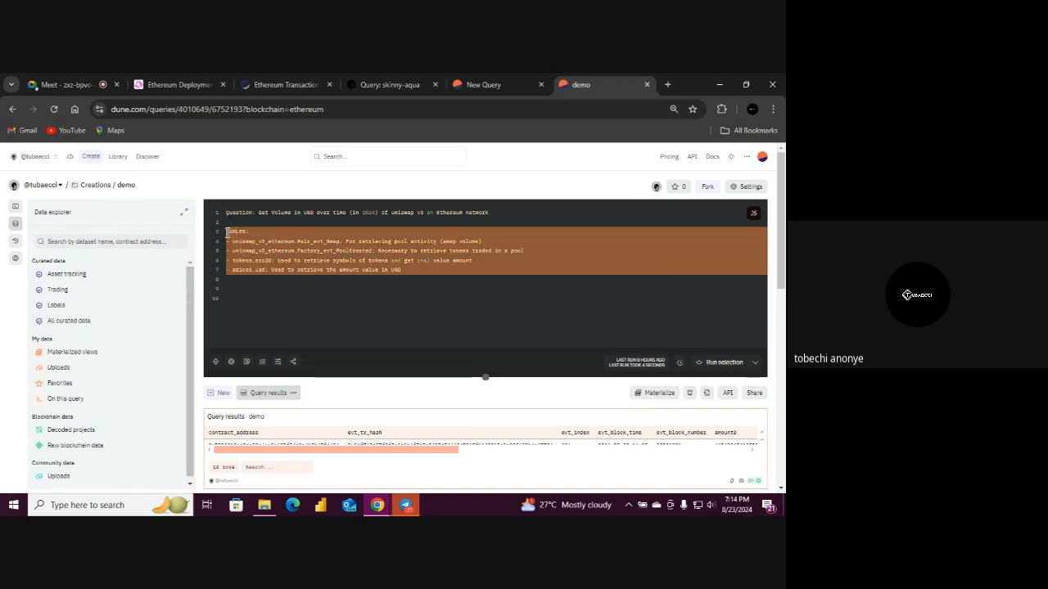
pyautogui.click(363, 280)
# Examine the data explorer's Curated data, My data and Blockchain data categories, highlighting their headings
pyautogui.scroll(-1, 188, 442)
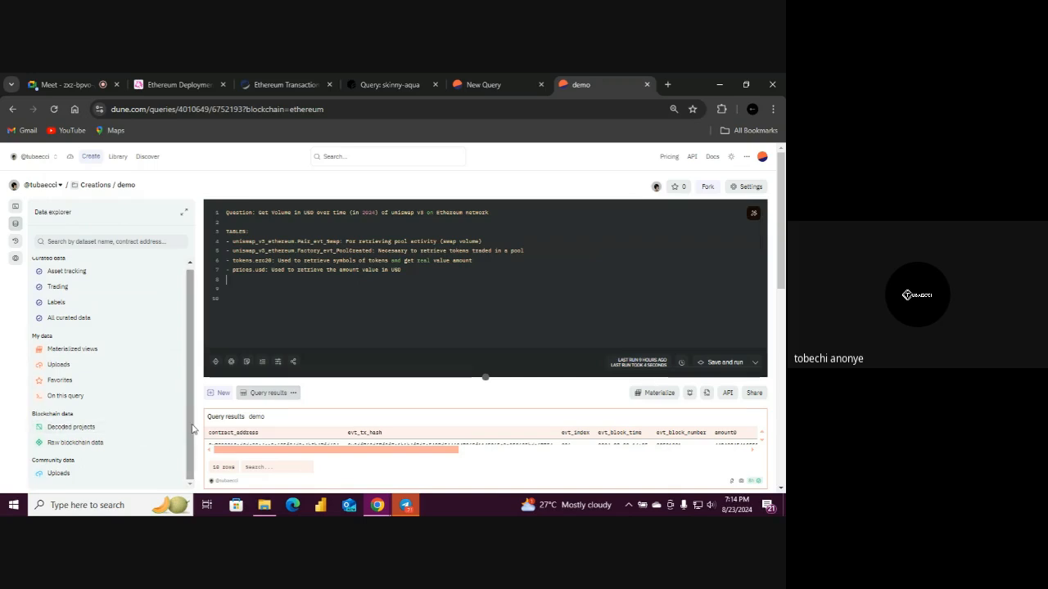
pyautogui.scroll(1, 192, 428)
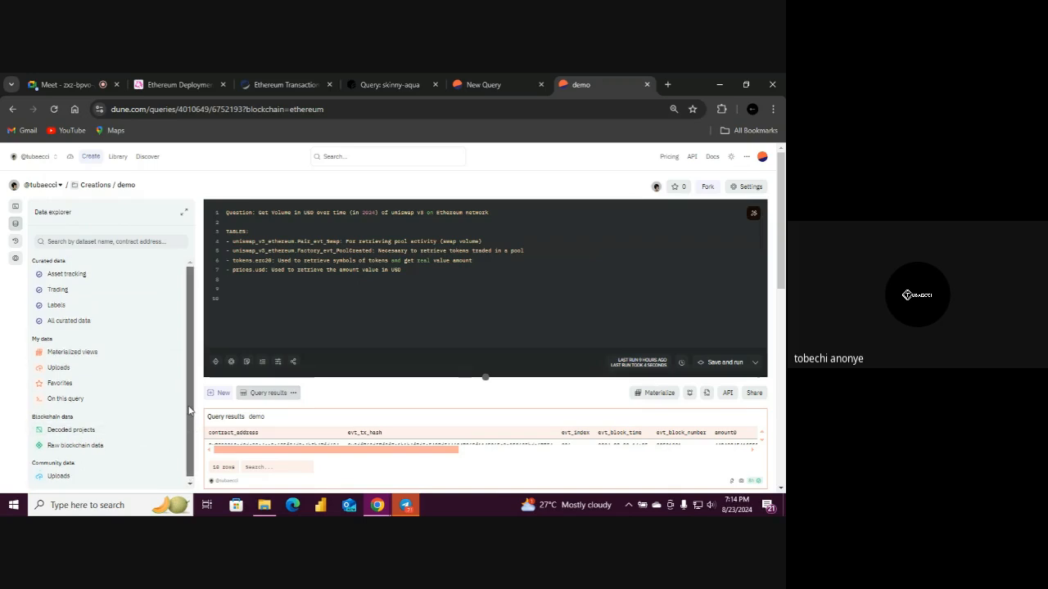
pyautogui.tripleClick(58, 417)
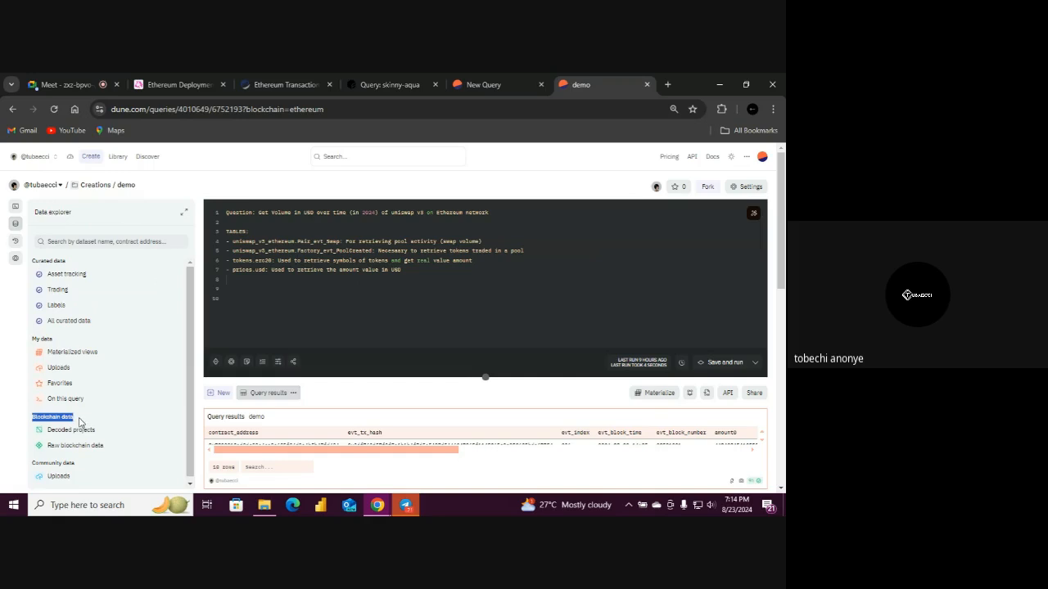
pyautogui.click(60, 260)
pyautogui.moveTo(59, 260); pyautogui.dragTo(32, 264)
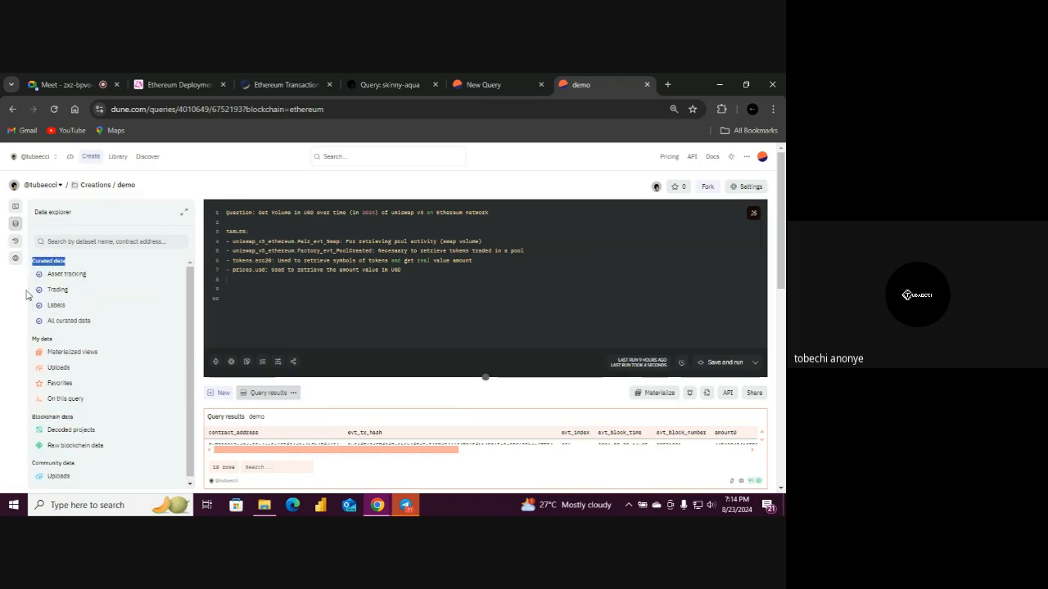
pyautogui.moveTo(30, 339); pyautogui.dragTo(55, 346)
pyautogui.click(26, 342)
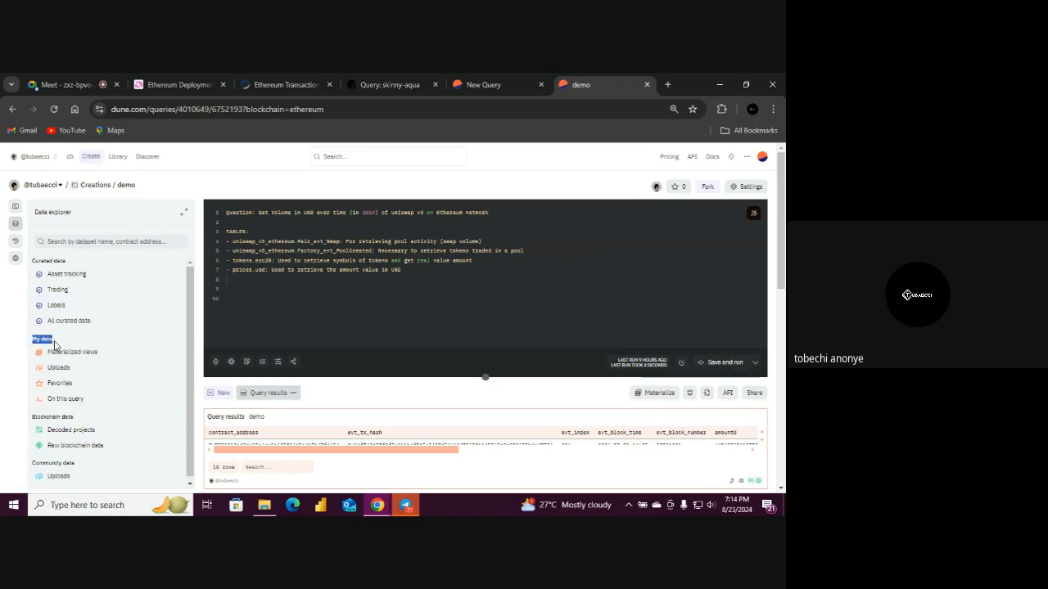
pyautogui.click(54, 345)
pyautogui.moveTo(65, 417); pyautogui.dragTo(31, 421)
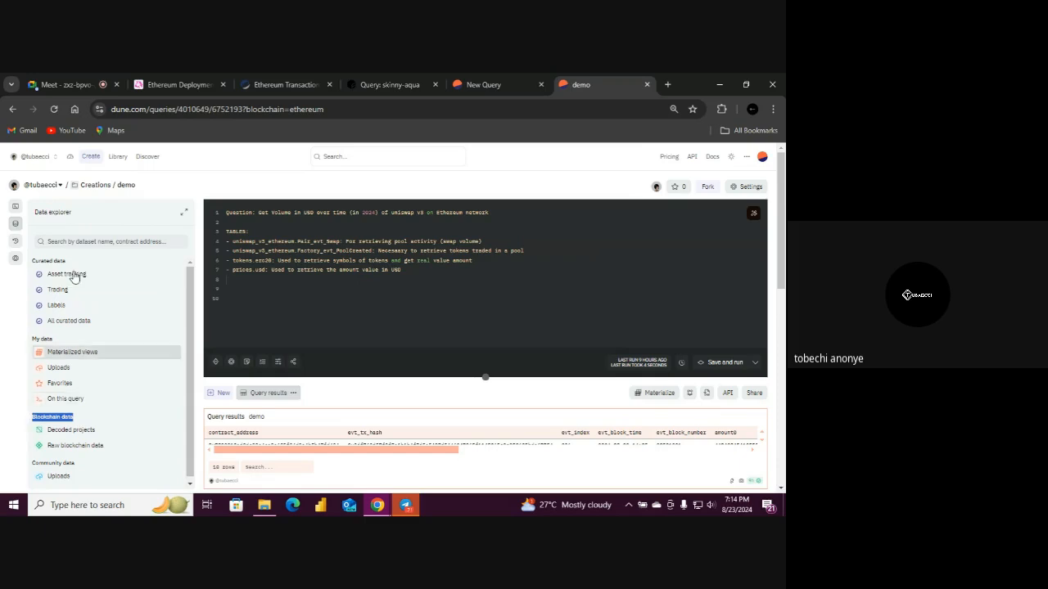
pyautogui.moveTo(67, 261); pyautogui.dragTo(26, 269)
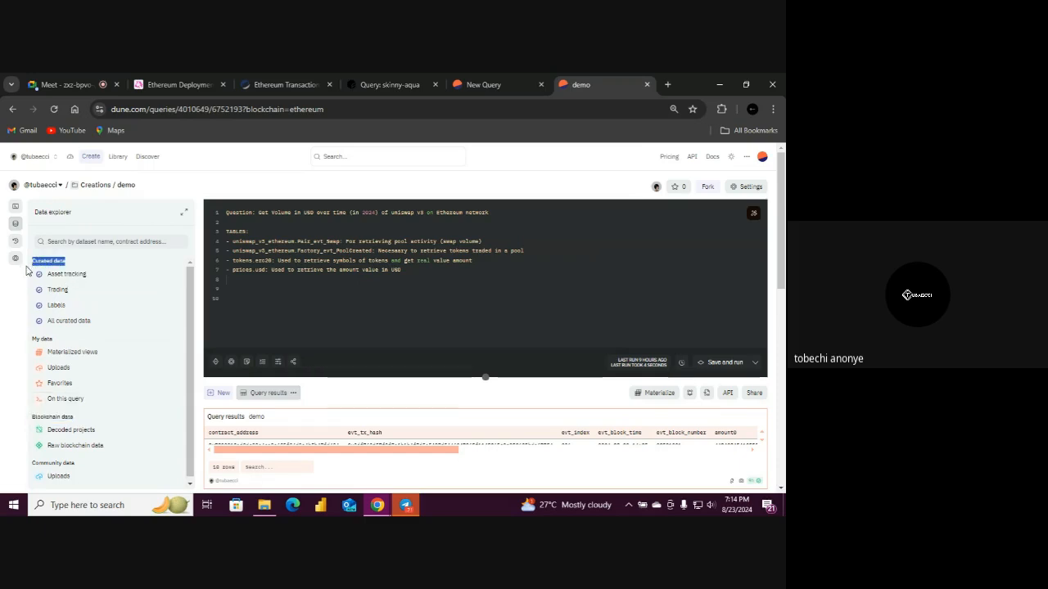
pyautogui.click(68, 419)
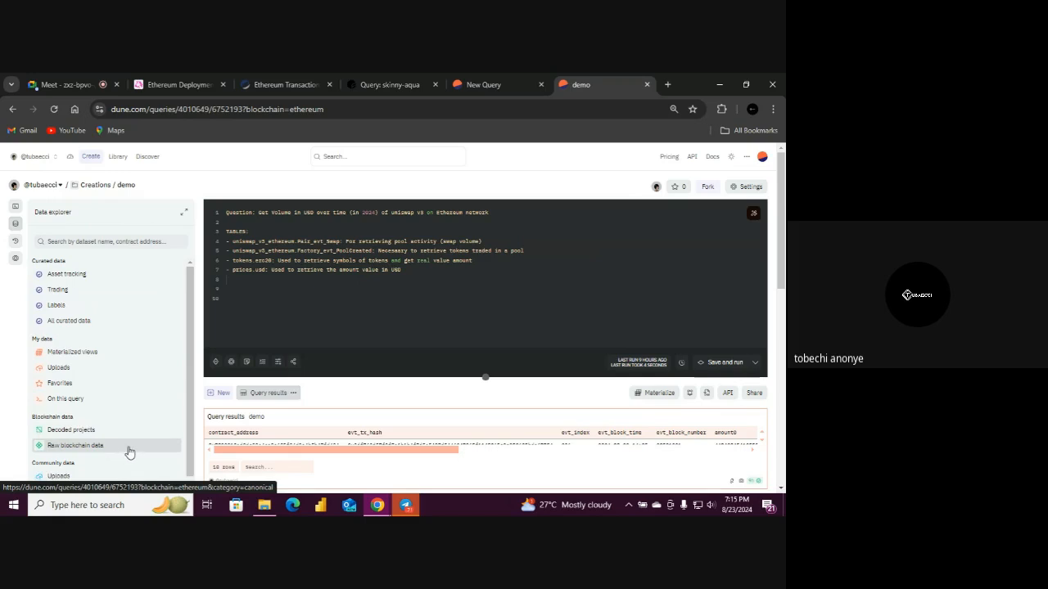
# List the ethereum tables under Raw blockchain data in the data explorer
pyautogui.click(128, 450)
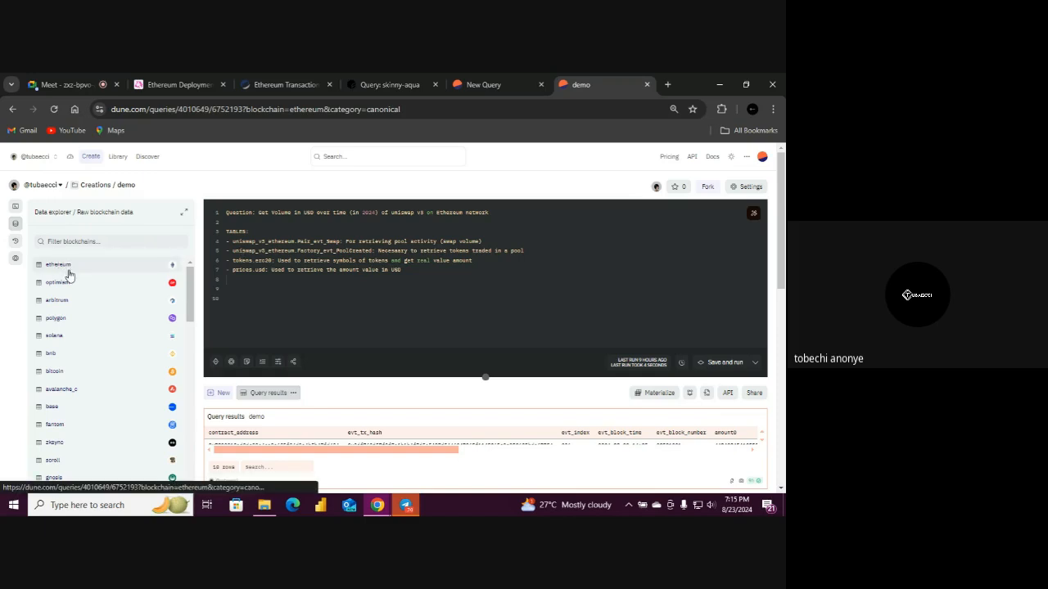
pyautogui.click(137, 271)
pyautogui.click(123, 270)
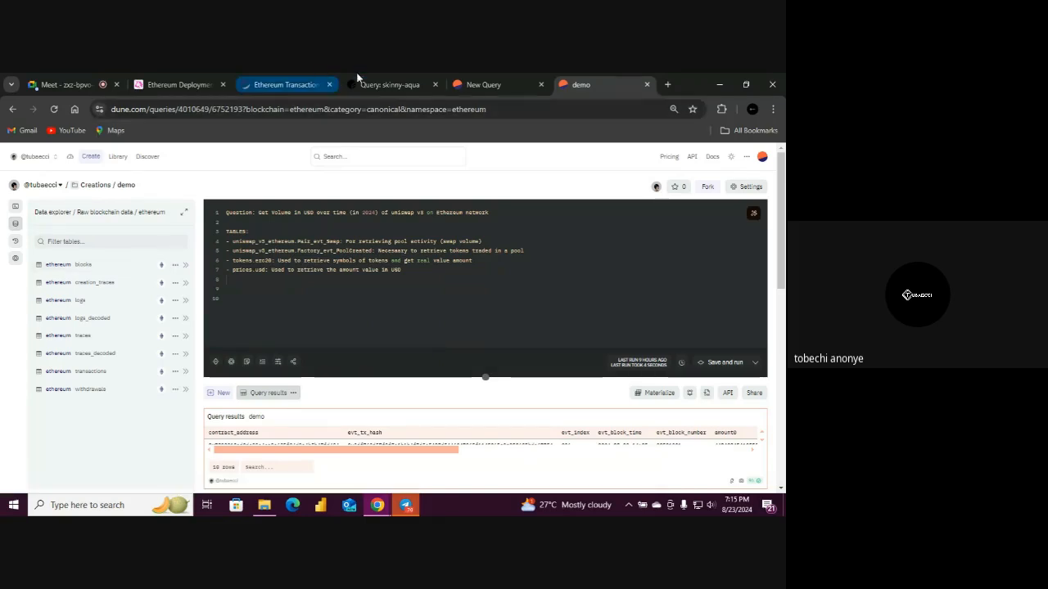
# Switch to Flipside's skinny-aqua query and expand the ethereum core schema to look through its tables
pyautogui.click(407, 85)
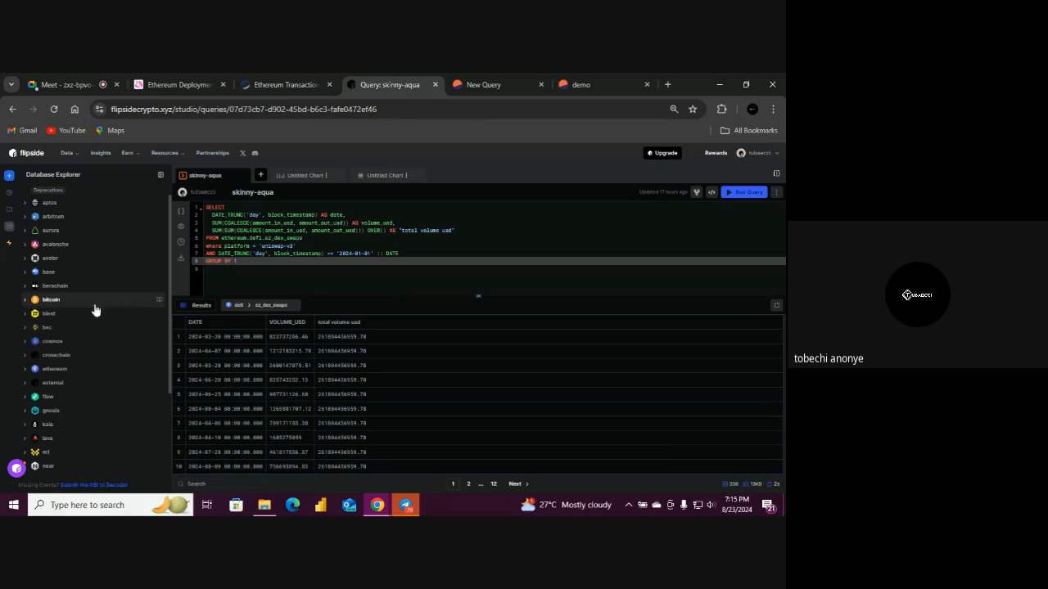
pyautogui.click(79, 370)
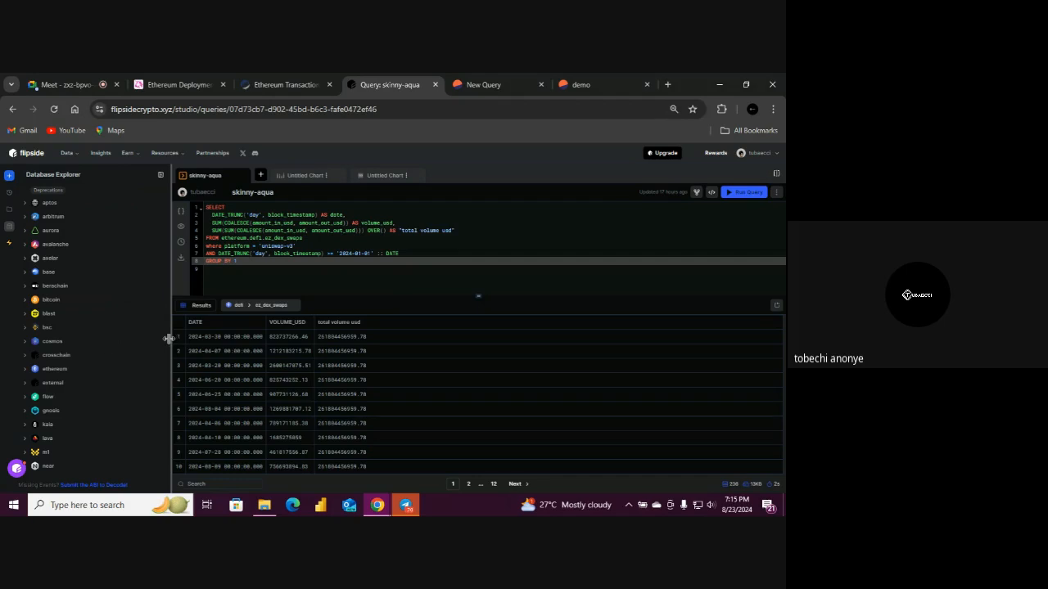
pyautogui.click(81, 370)
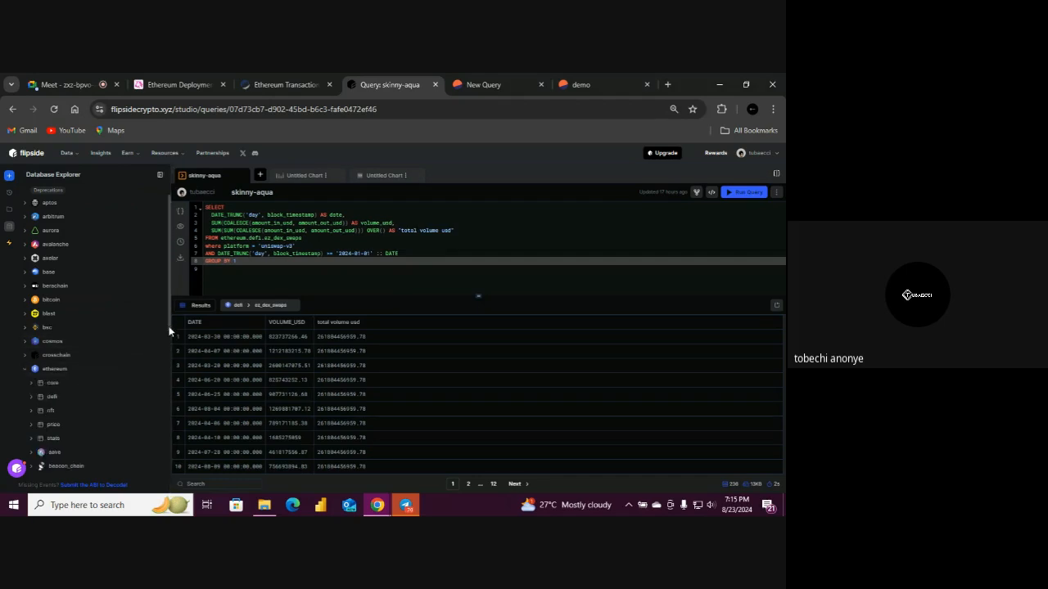
pyautogui.scroll(-1, 169, 345)
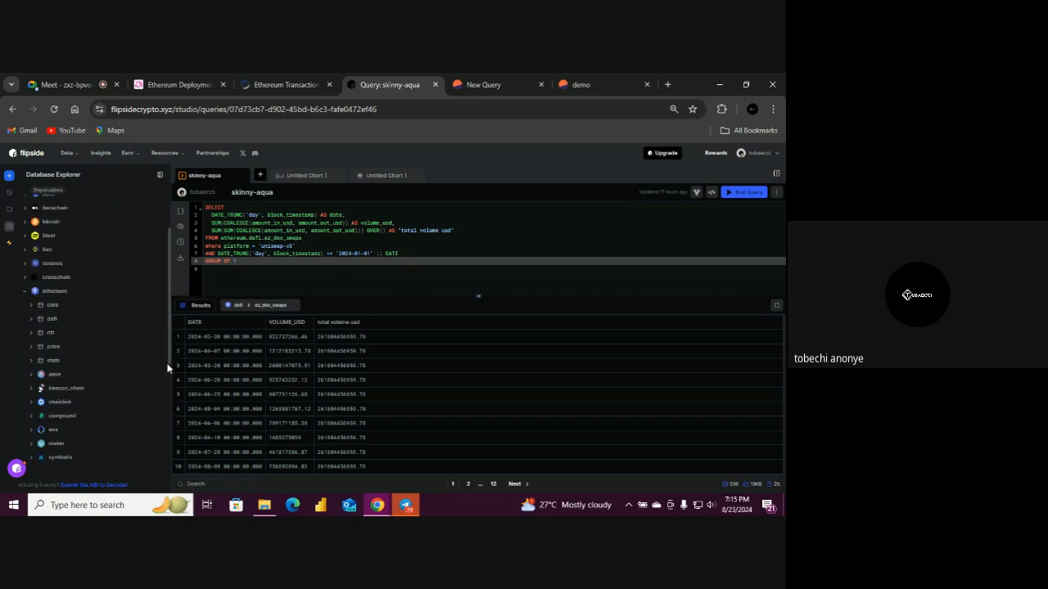
pyautogui.click(91, 307)
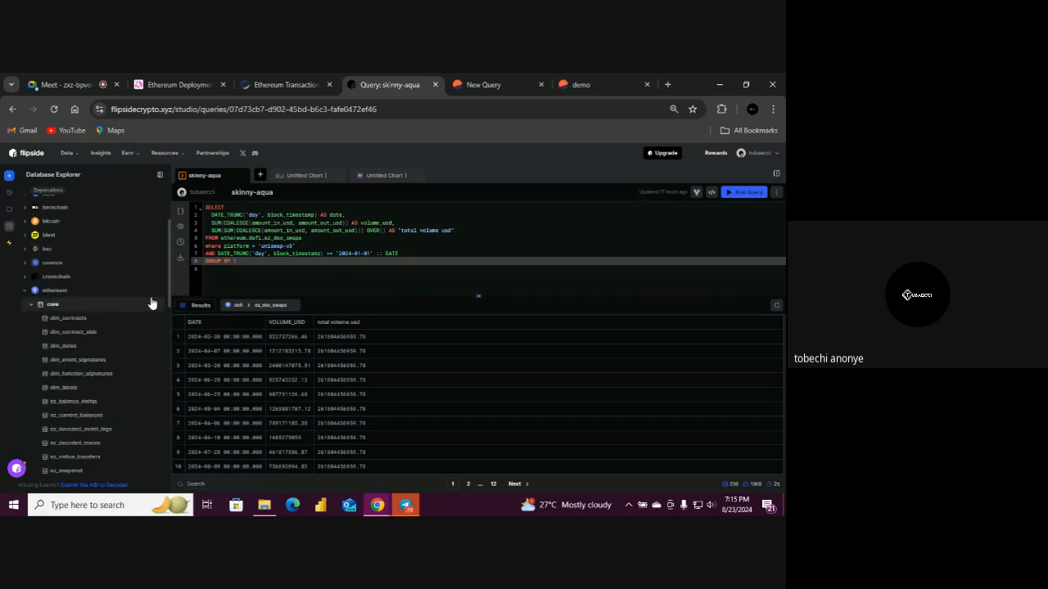
pyautogui.scroll(-2, 169, 311)
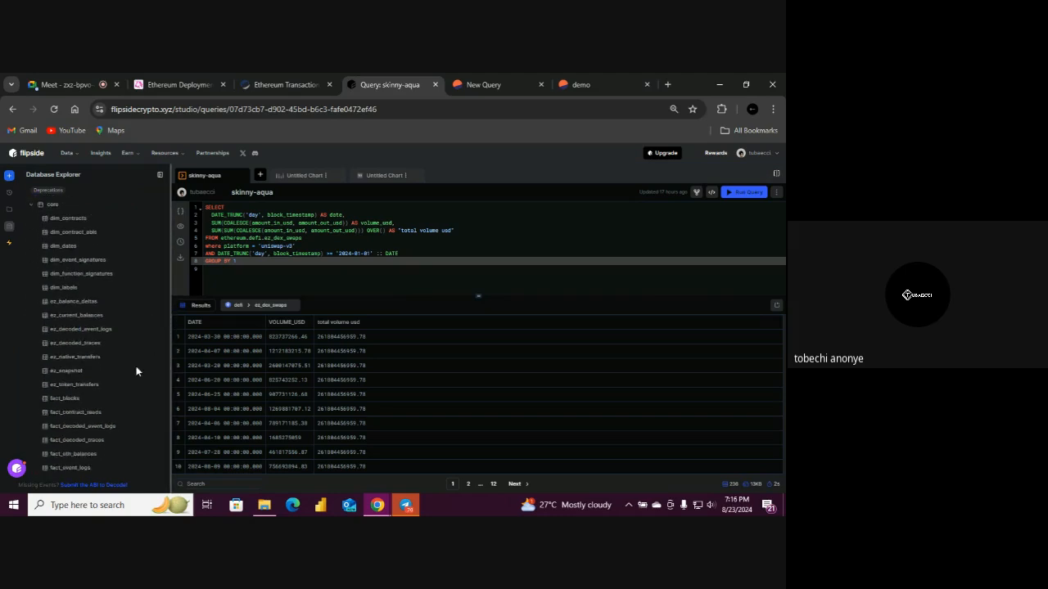
pyautogui.moveTo(169, 331); pyautogui.dragTo(167, 360)
pyautogui.scroll(-1, 167, 360)
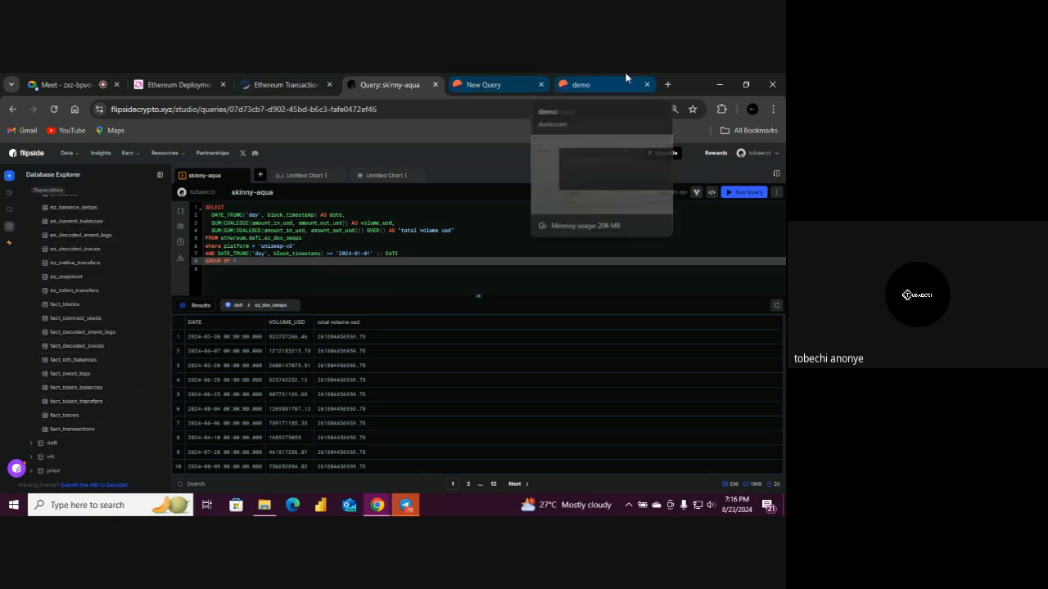
# Switch to Dune's demo query, place its browser tab before New Query, and preview the ethereum.transactions table
pyautogui.click(602, 82)
pyautogui.moveTo(626, 78); pyautogui.dragTo(524, 80)
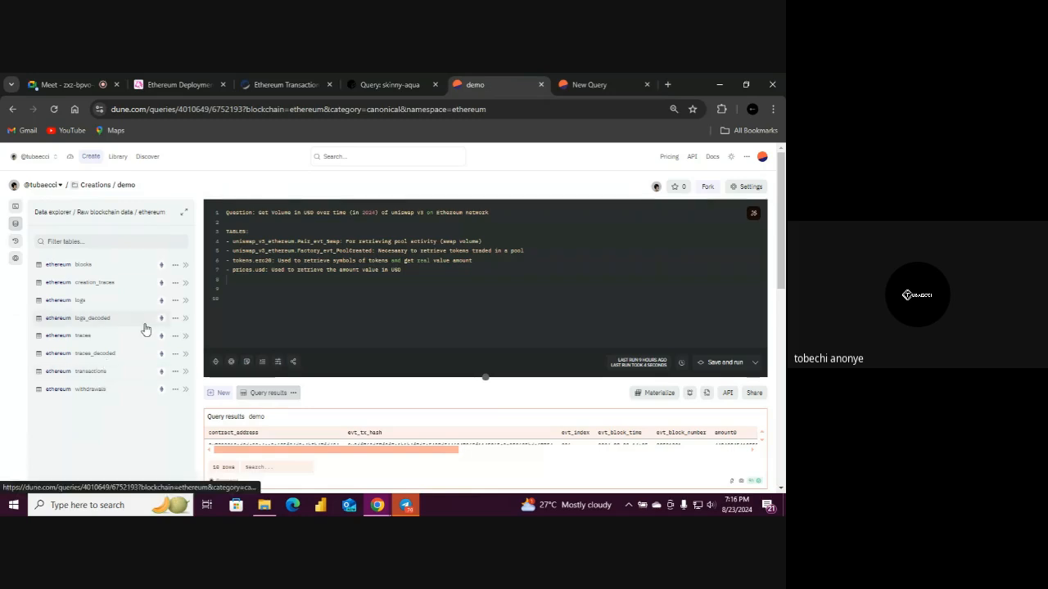
pyautogui.click(174, 370)
pyautogui.moveTo(166, 404)
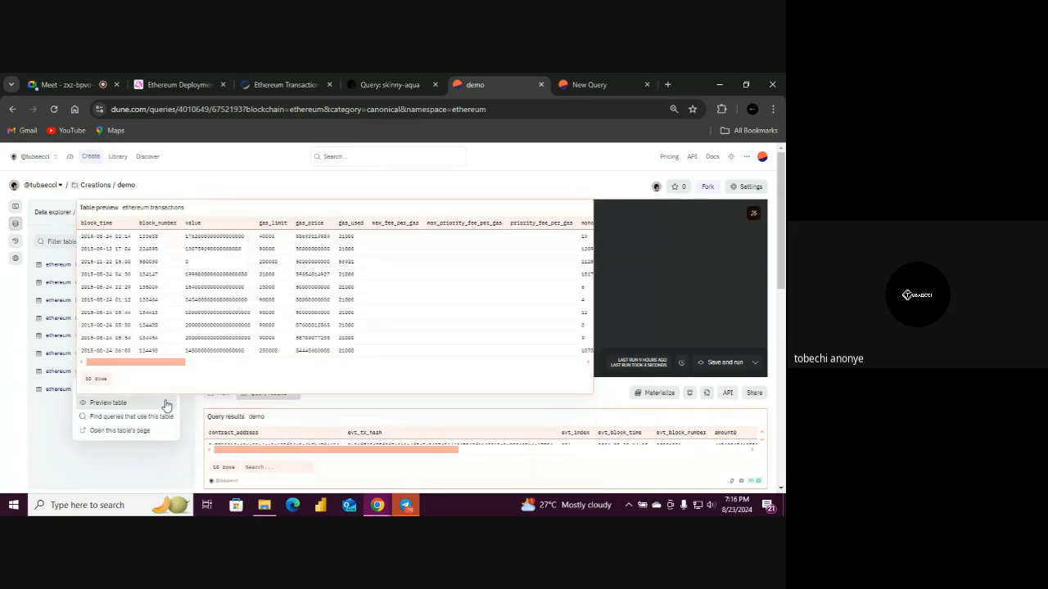
pyautogui.click(22, 437)
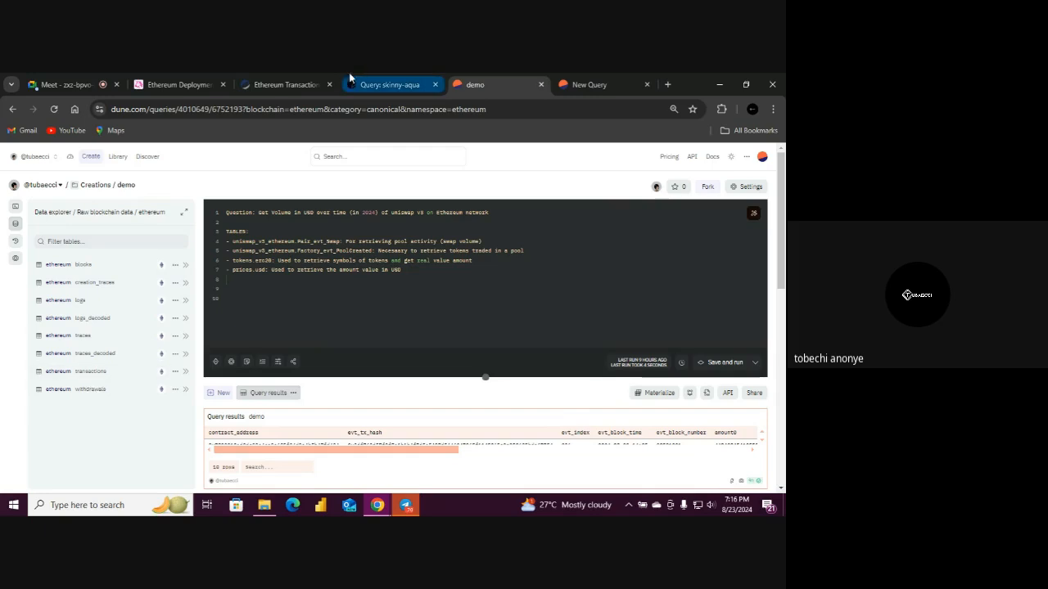
# Go back to the Flipside query and read the descriptions of the core fact tables, such as fact_event_logs
pyautogui.click(287, 81)
pyautogui.click(368, 75)
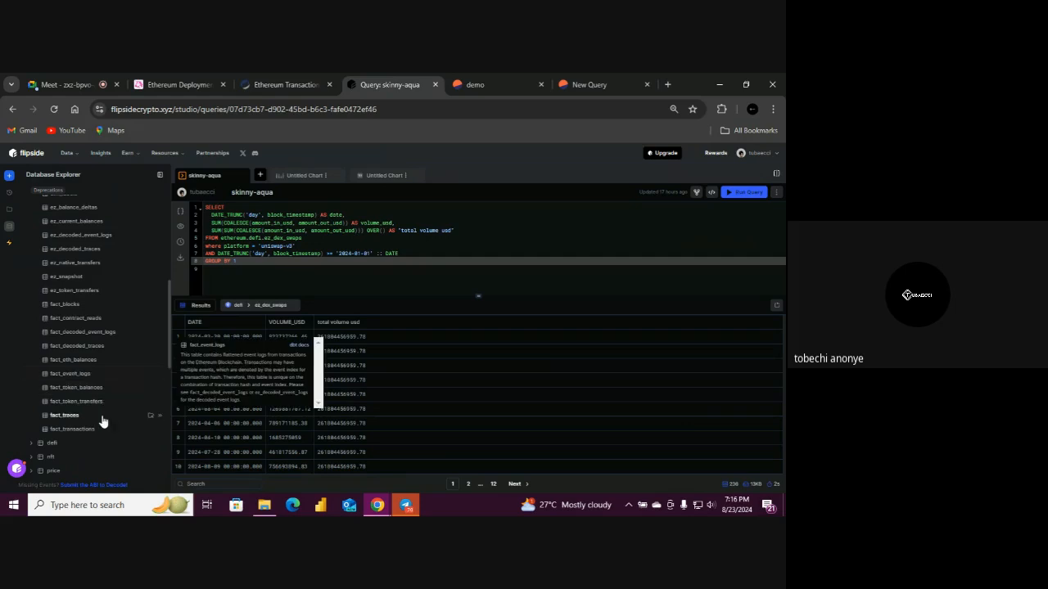
pyautogui.moveTo(98, 403)
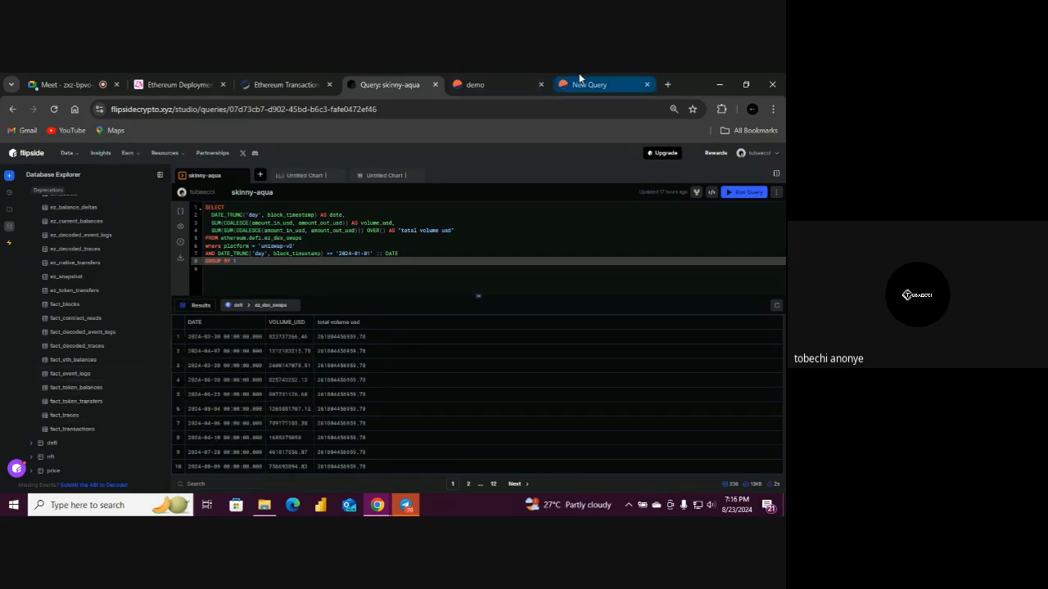
# In Dune's demo query, open the Asset tracking tables under Curated data and find queries that use the prices.usd table
pyautogui.click(493, 78)
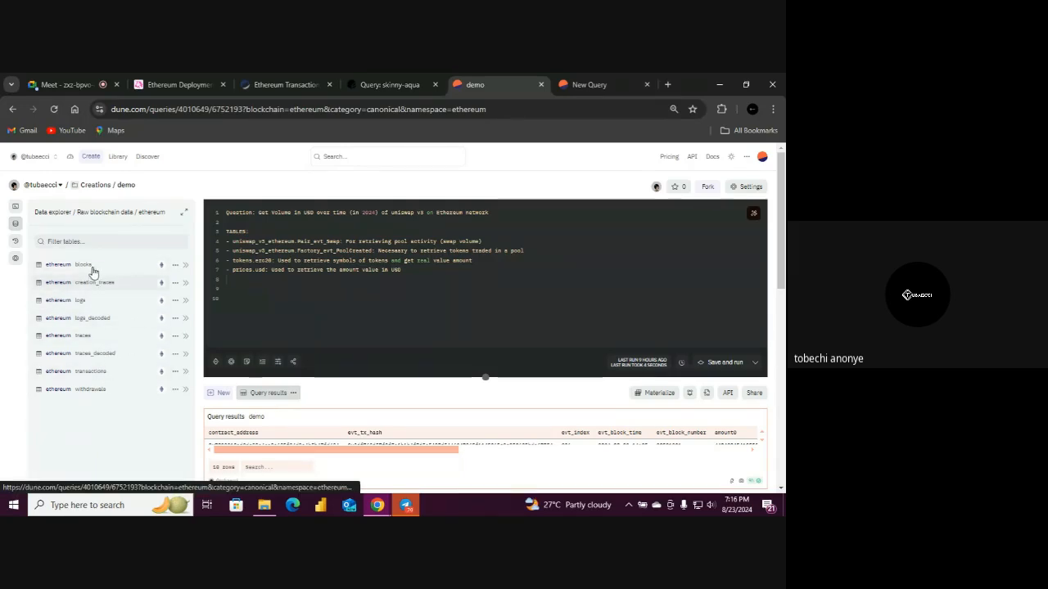
pyautogui.click(59, 214)
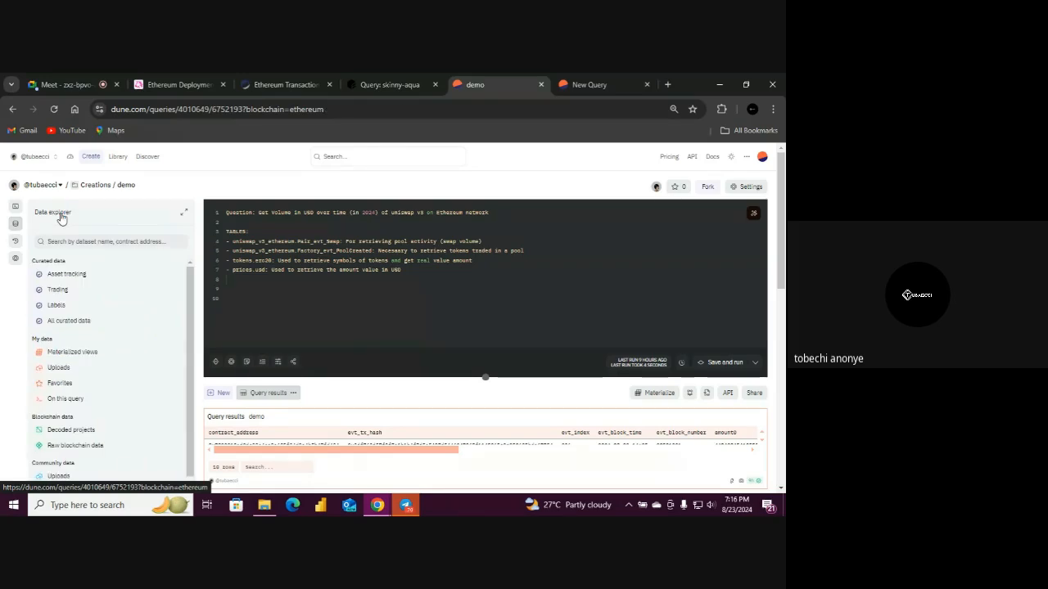
pyautogui.moveTo(69, 262); pyautogui.dragTo(36, 263)
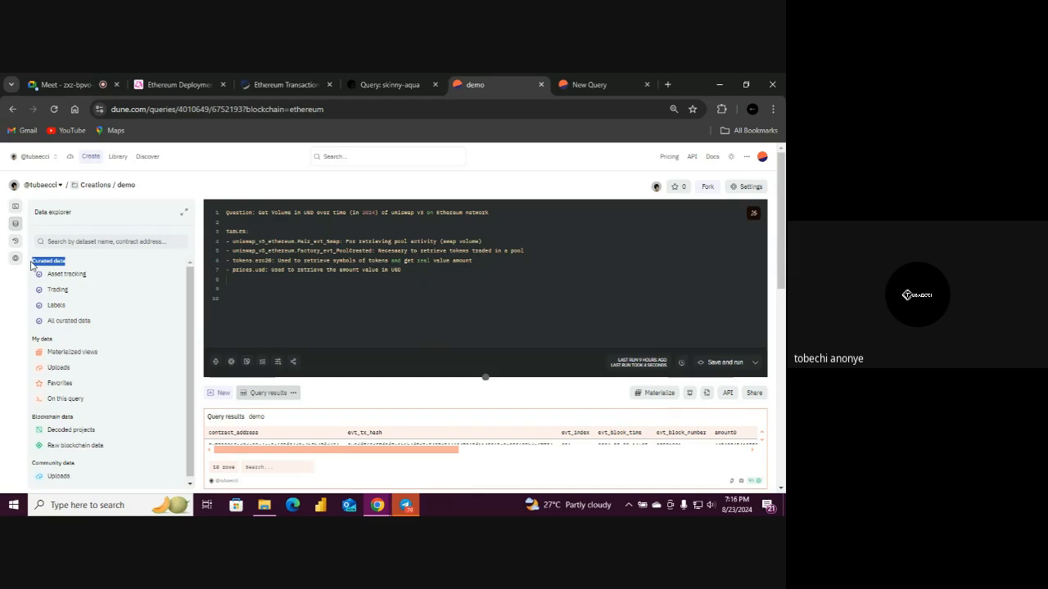
pyautogui.click(6, 282)
pyautogui.click(85, 275)
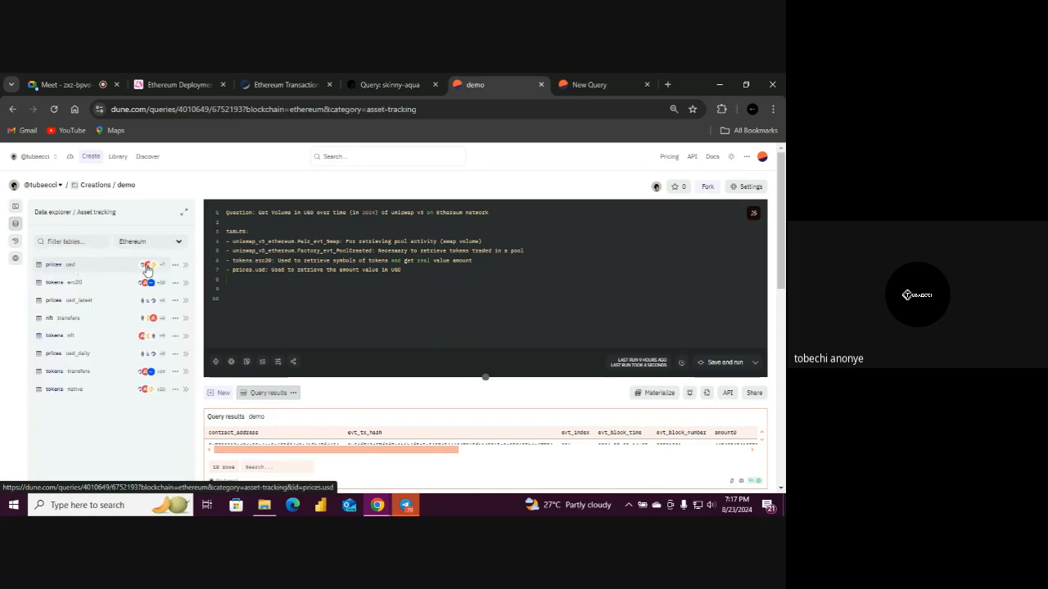
pyautogui.click(174, 264)
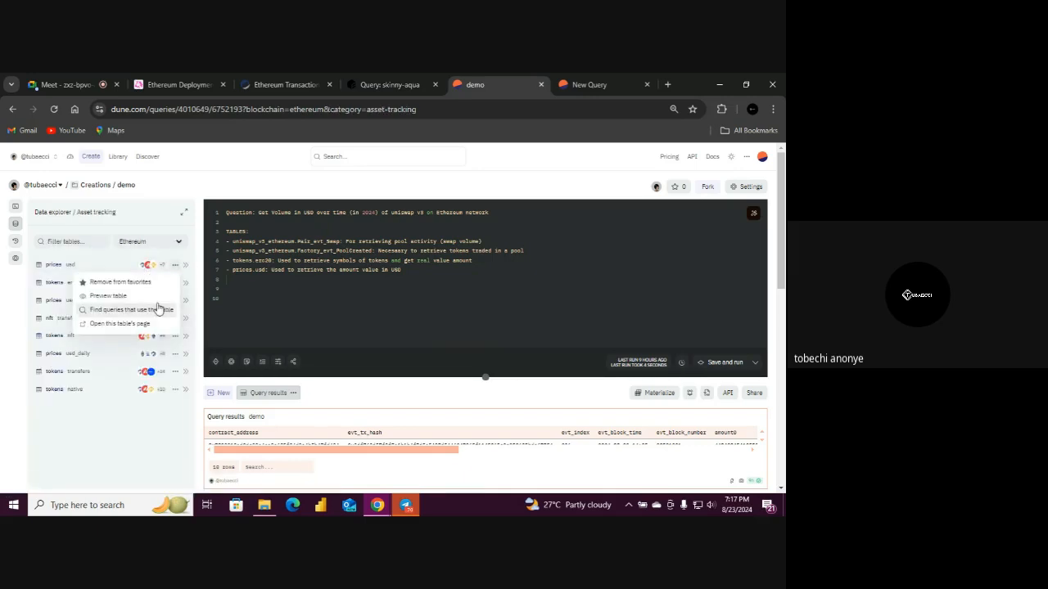
pyautogui.click(151, 307)
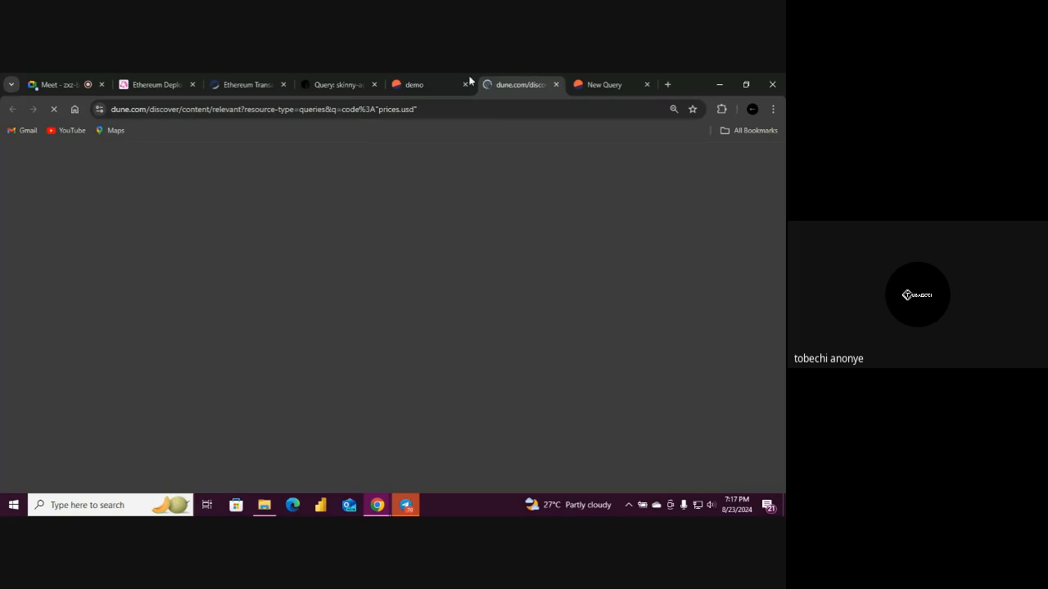
# Return to Dune's demo query and preview the prices.usd table
pyautogui.click(470, 83)
pyautogui.click(174, 264)
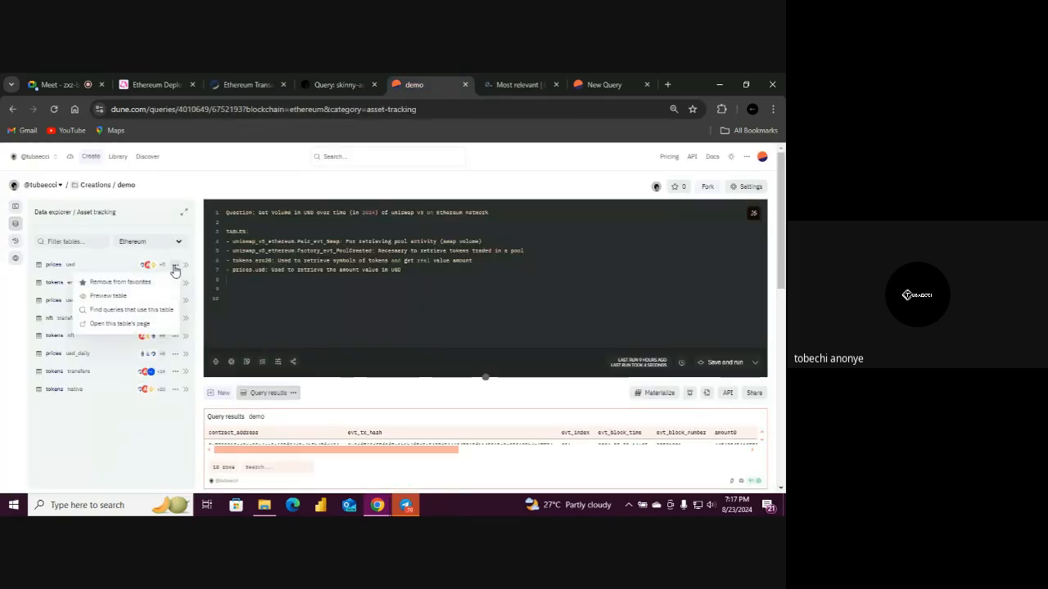
pyautogui.click(160, 297)
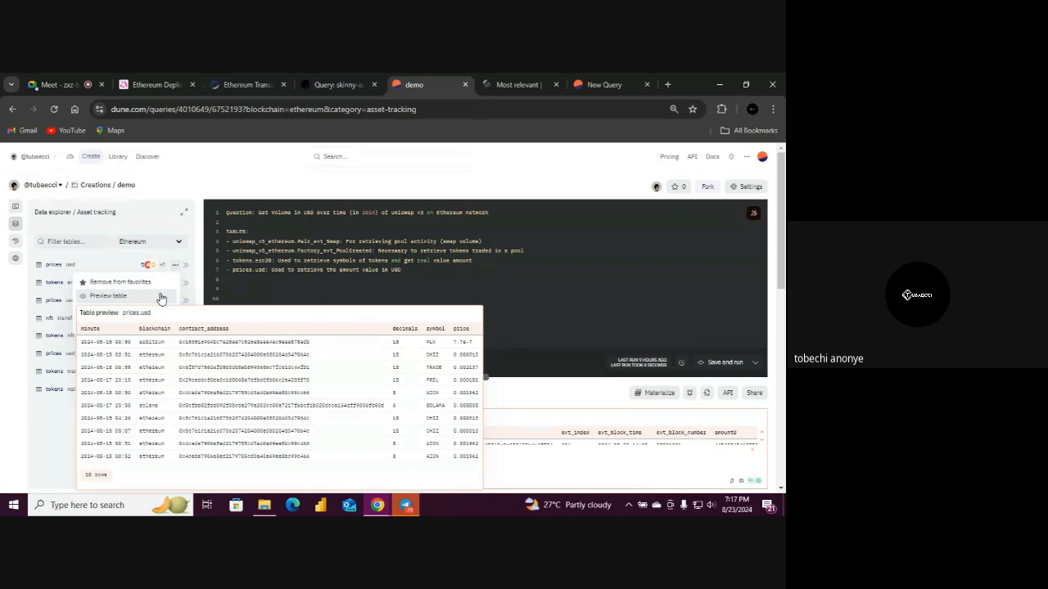
# In Flipside's skinny-aqua query, collapse ethereum's core schema, expand its price schema, and read the dim_asset_metadata description
pyautogui.click(360, 78)
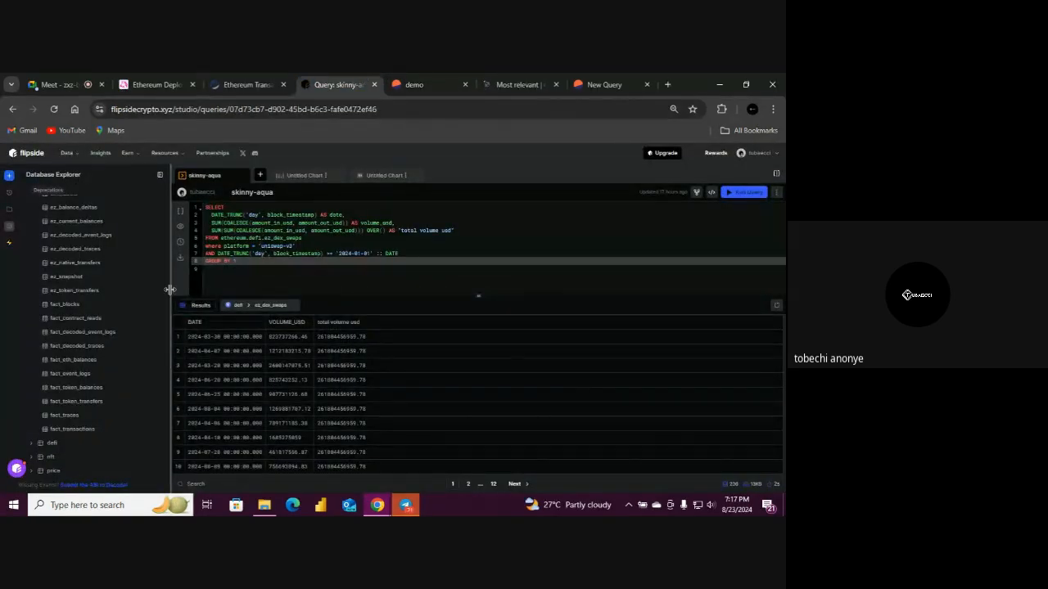
pyautogui.scroll(2, 169, 299)
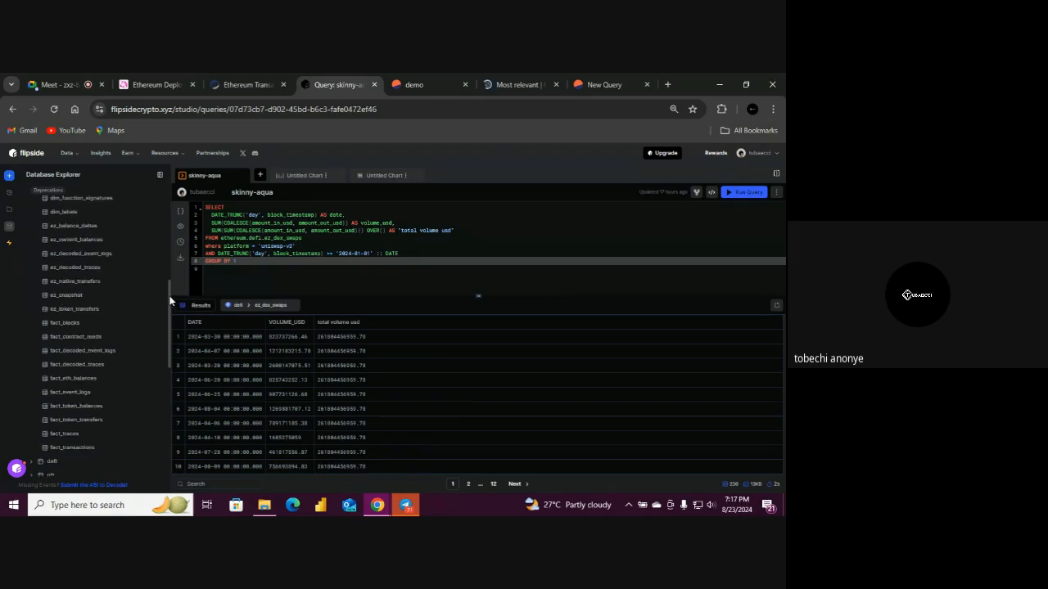
pyautogui.scroll(2, 166, 275)
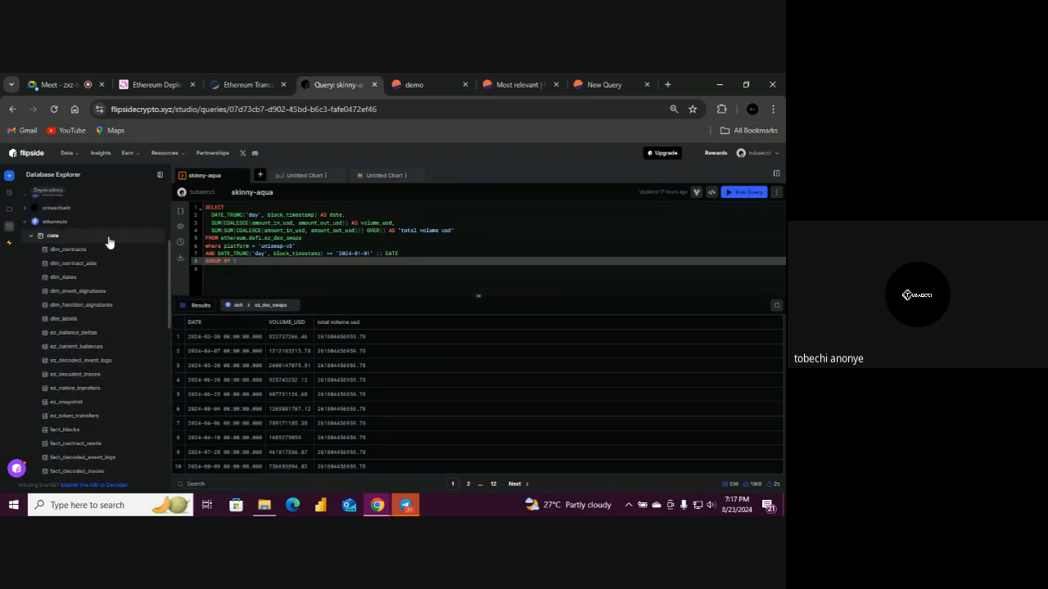
pyautogui.click(109, 239)
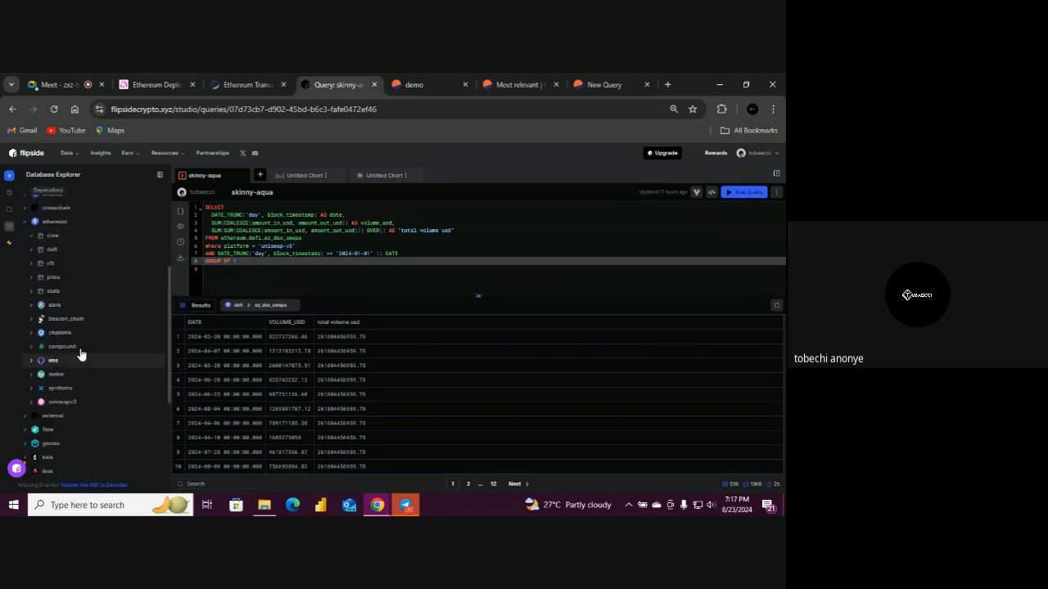
pyautogui.click(81, 278)
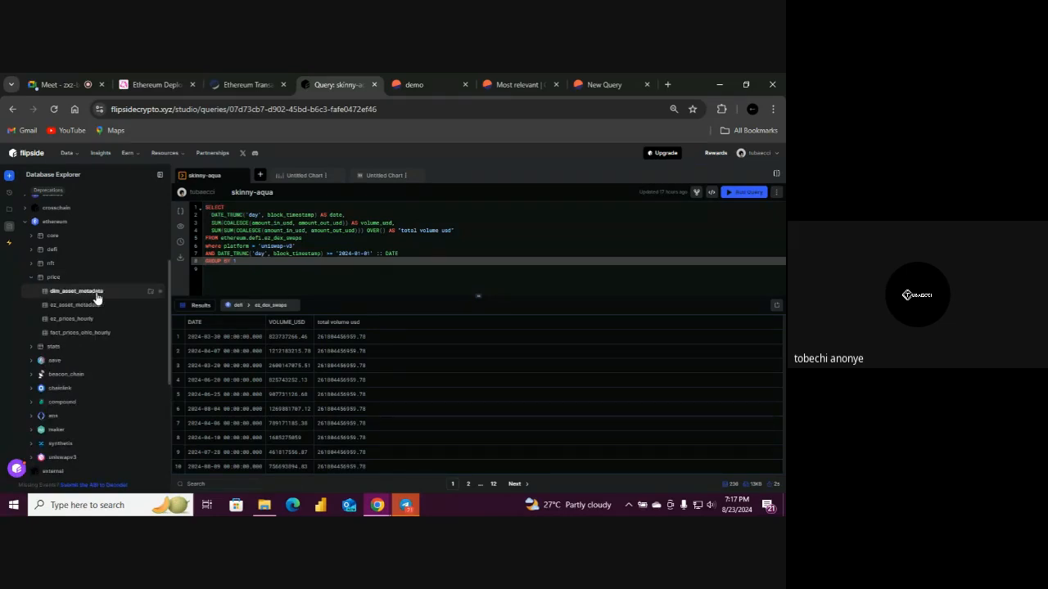
pyautogui.moveTo(98, 296)
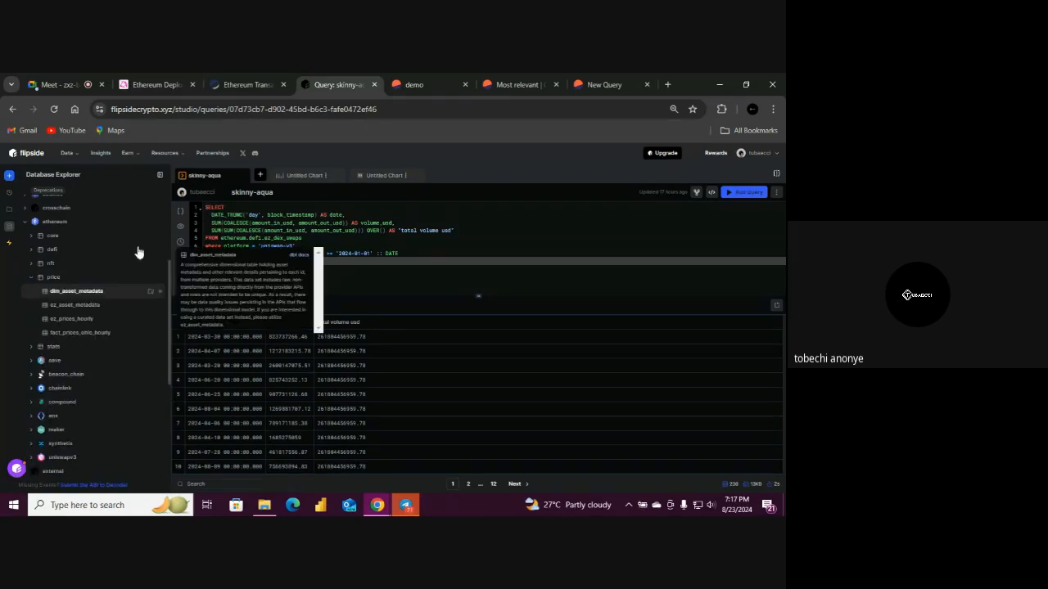
# Switch to Dune's demo query, check the options for tokens.erc20, and show the blockchains covered by prices.usd
pyautogui.click(413, 84)
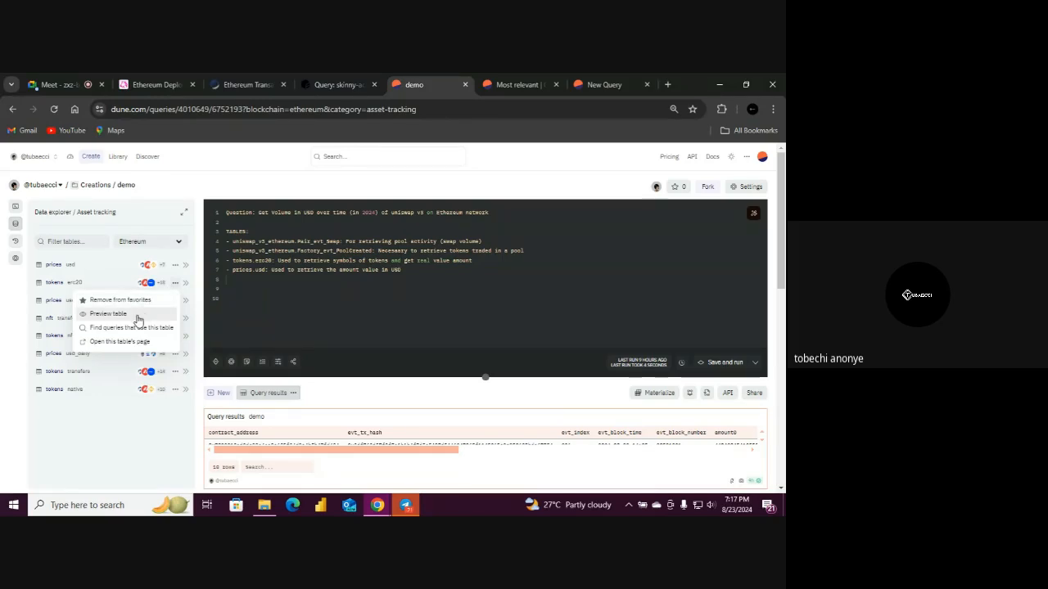
pyautogui.click(51, 305)
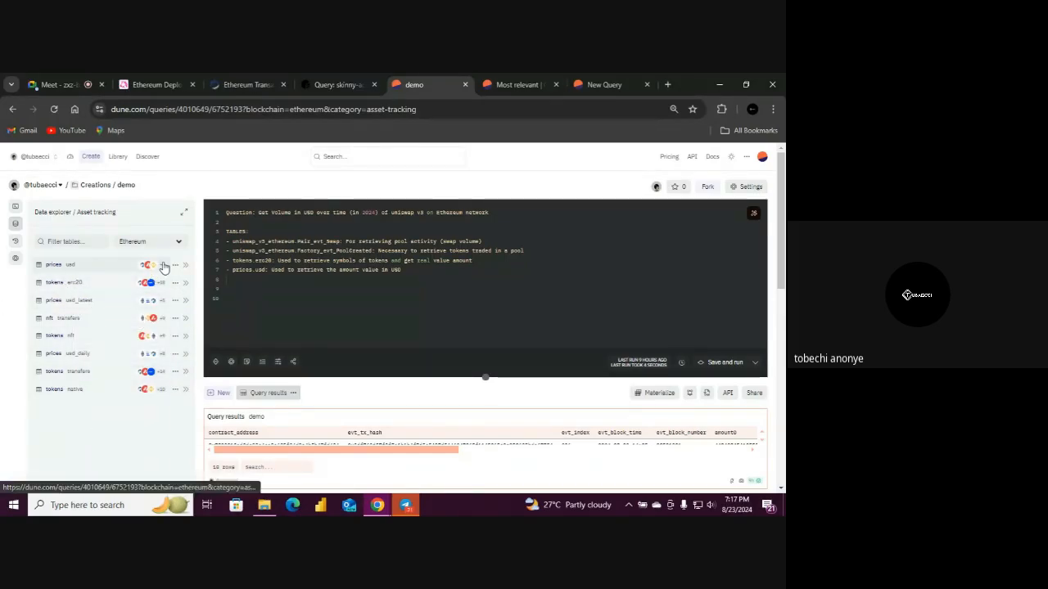
pyautogui.moveTo(162, 267)
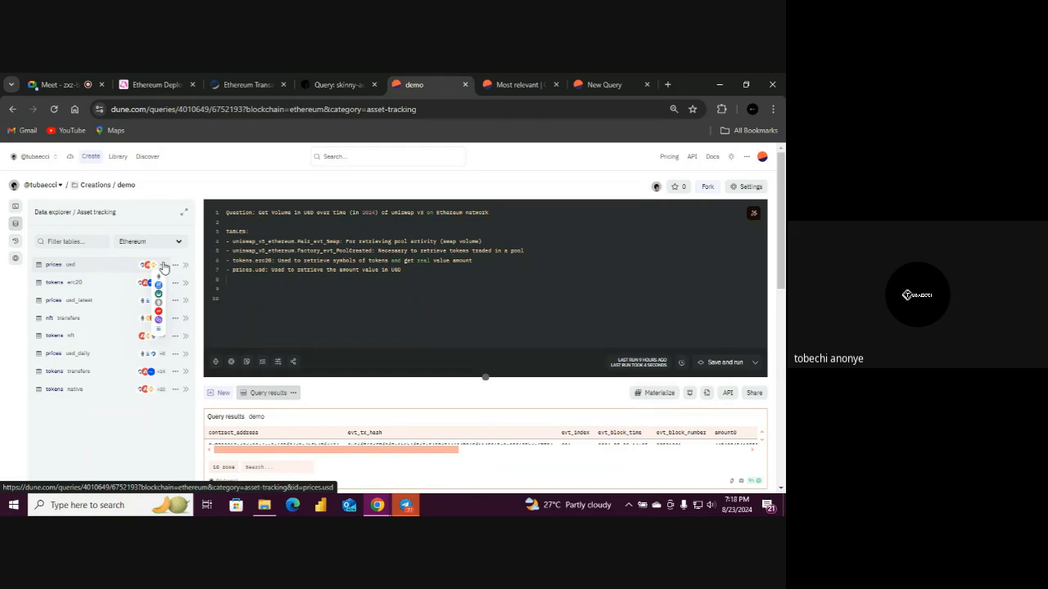
# Browse the Trading and Labels tables under Curated data, and check the options for labels.ens
pyautogui.click(64, 213)
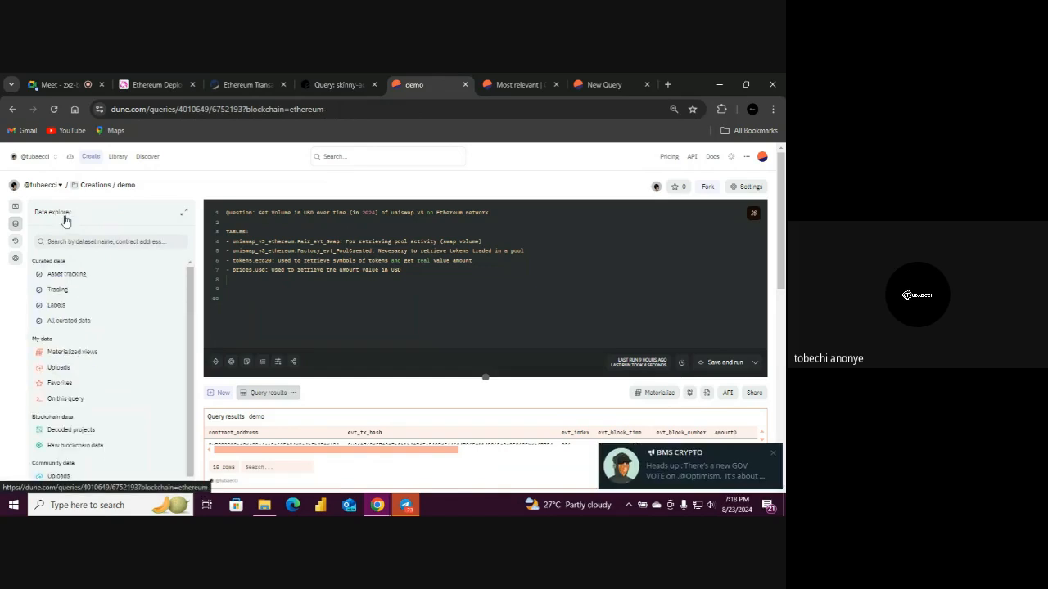
pyautogui.click(75, 295)
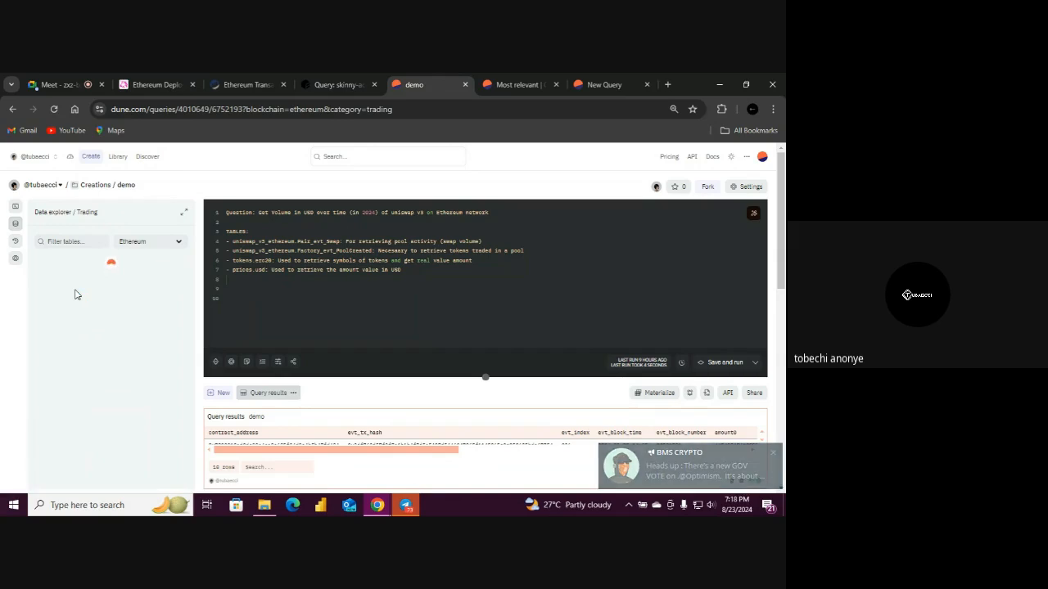
pyautogui.click(63, 214)
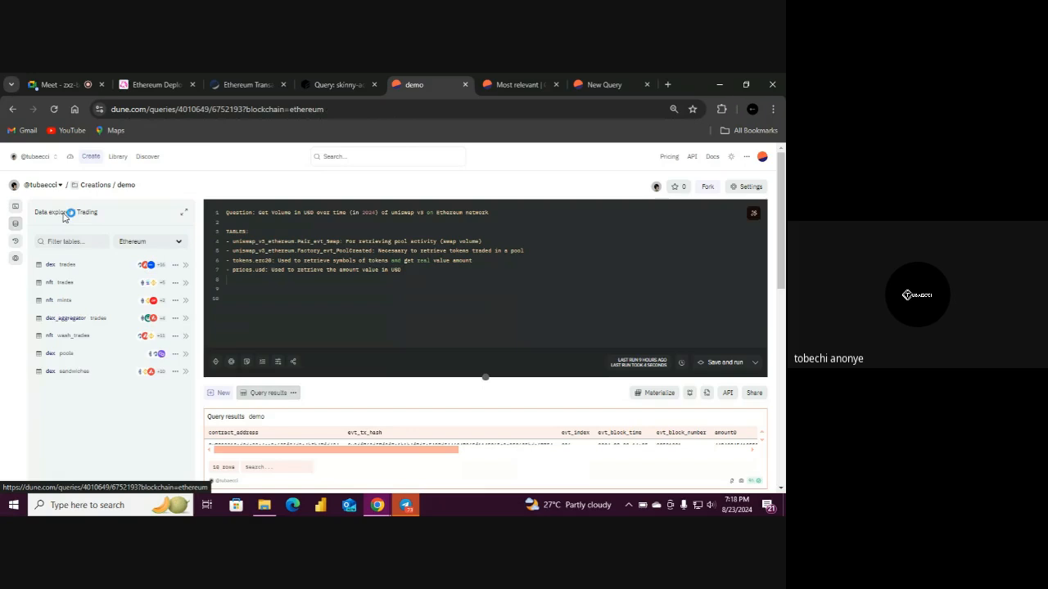
pyautogui.click(74, 305)
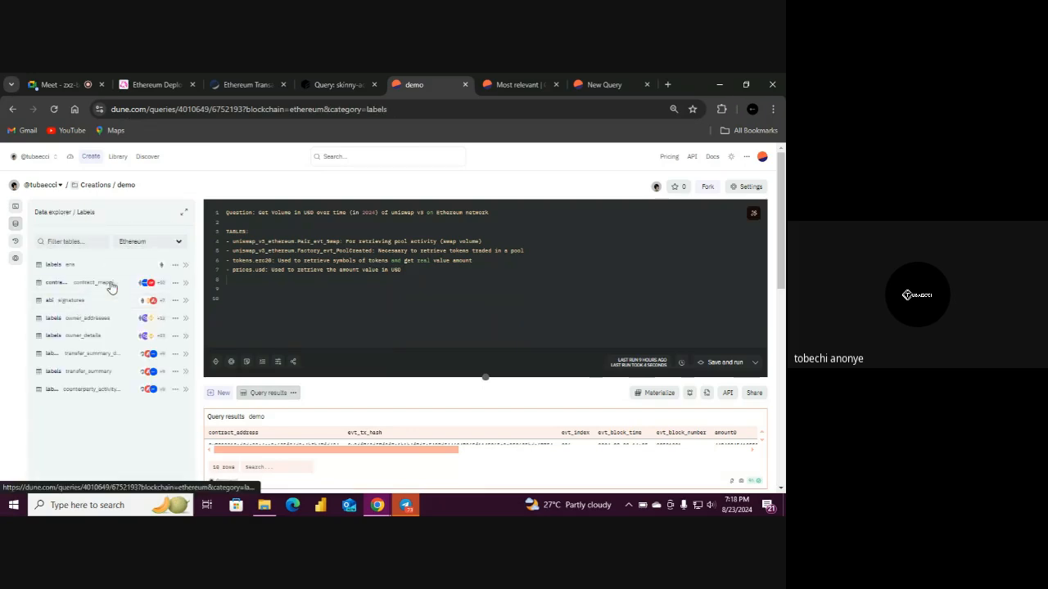
pyautogui.click(177, 266)
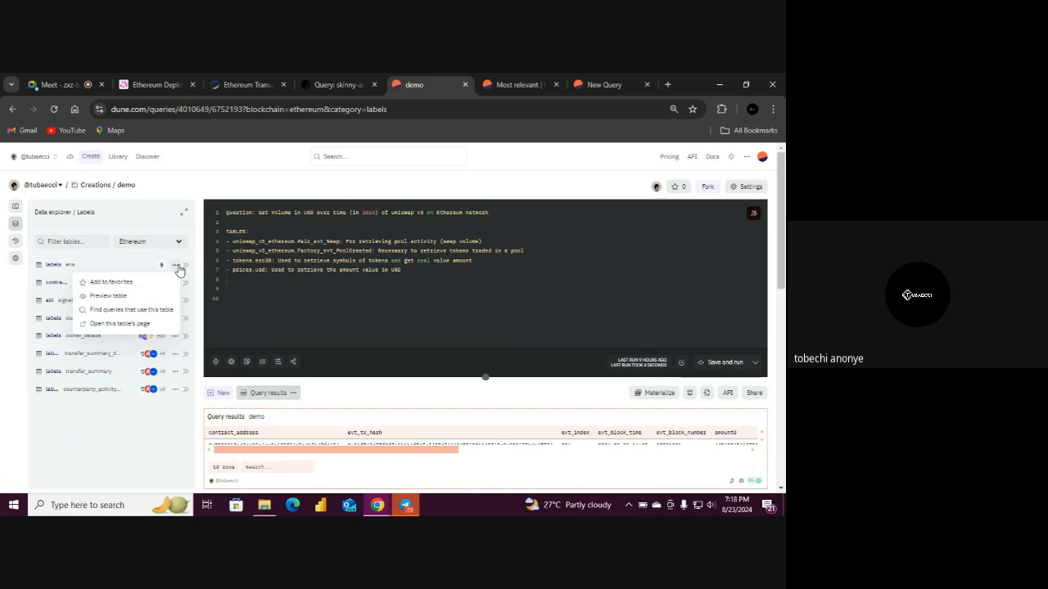
pyautogui.click(179, 271)
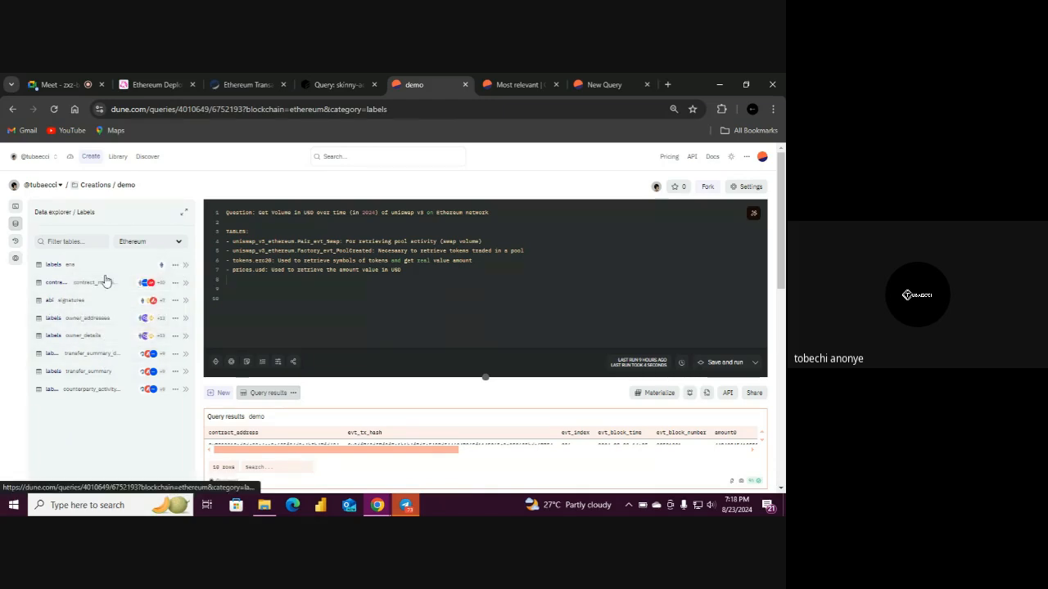
# Open the Decoded projects under Blockchain data and list the contracts of layerzero
pyautogui.click(56, 215)
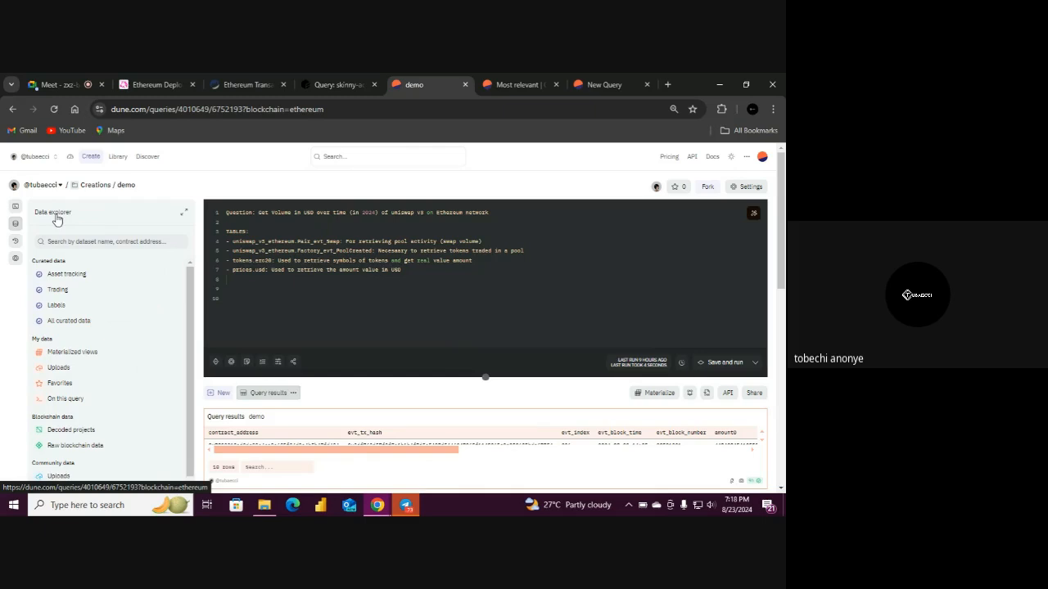
pyautogui.click(98, 431)
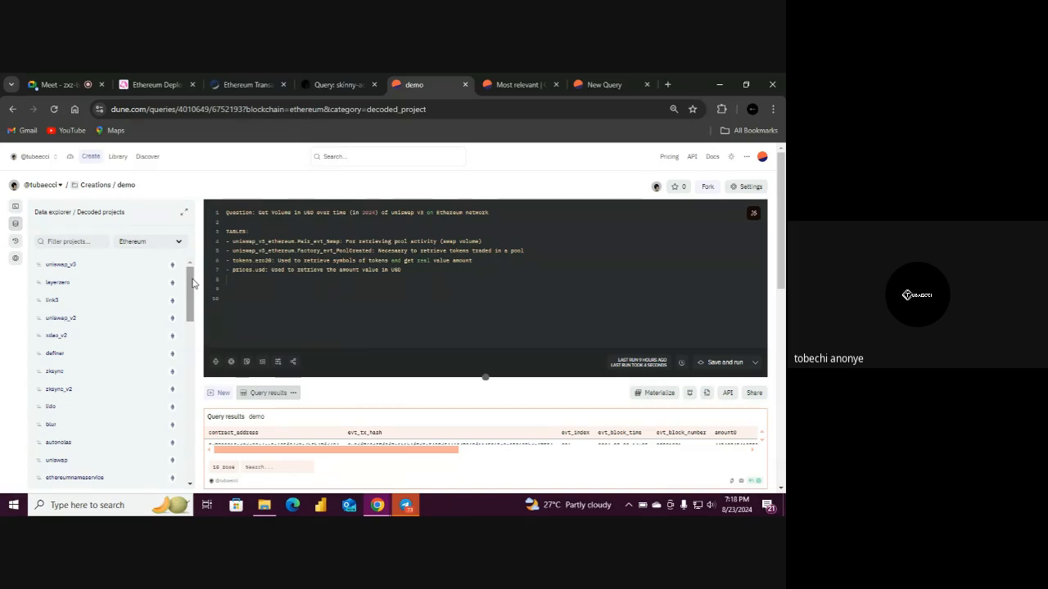
pyautogui.click(125, 288)
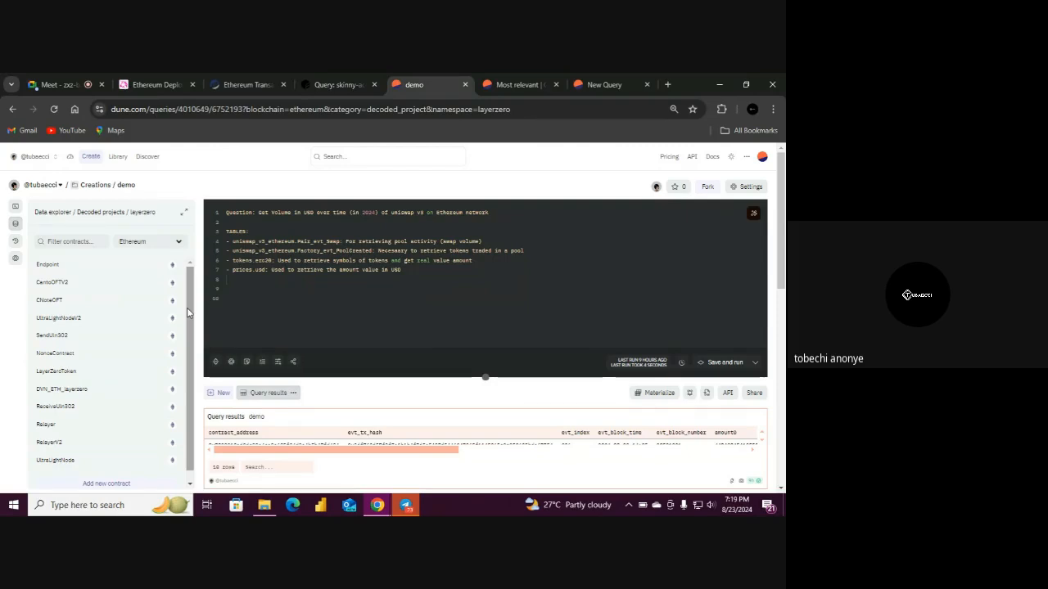
# In Flipside's skinny-aqua query, collapse the price schema, expand ethereum's core schema, and show the columns of ez_decoded_event_logs
pyautogui.click(336, 82)
pyautogui.click(76, 278)
pyautogui.click(75, 243)
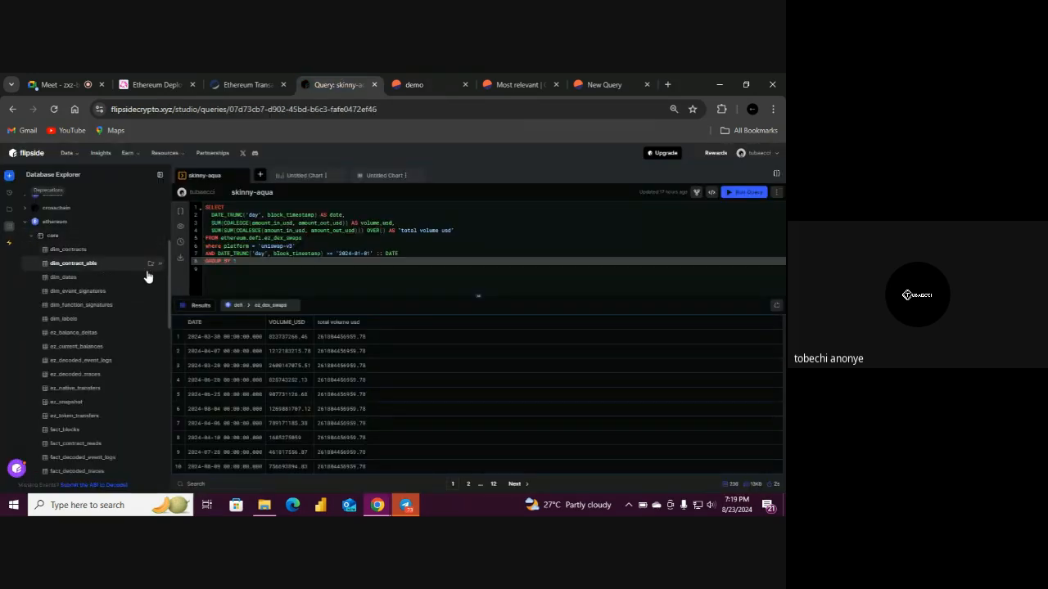
pyautogui.moveTo(168, 304); pyautogui.dragTo(168, 320)
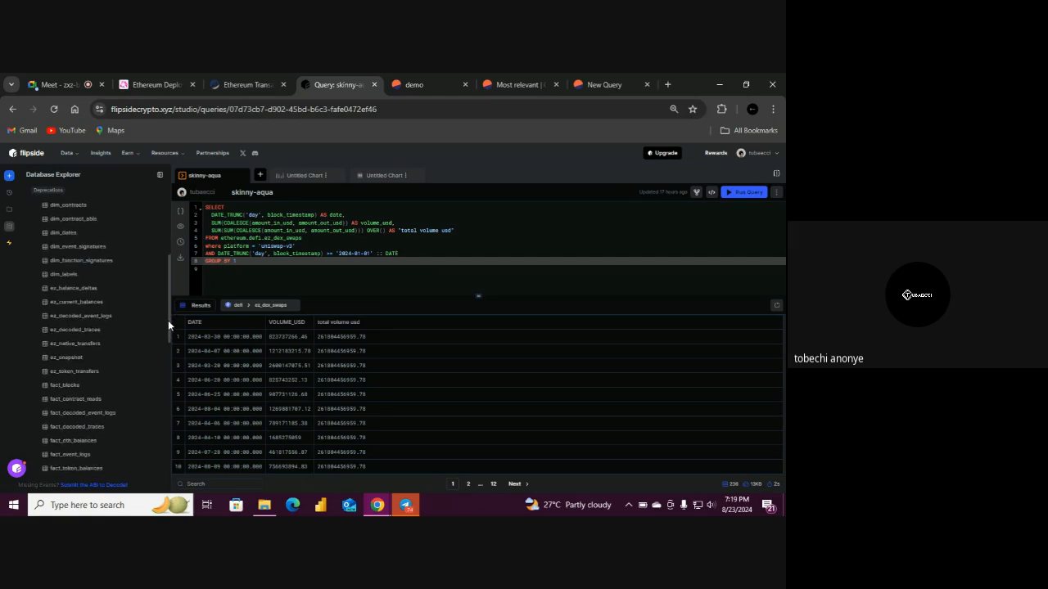
pyautogui.scroll(-1, 143, 318)
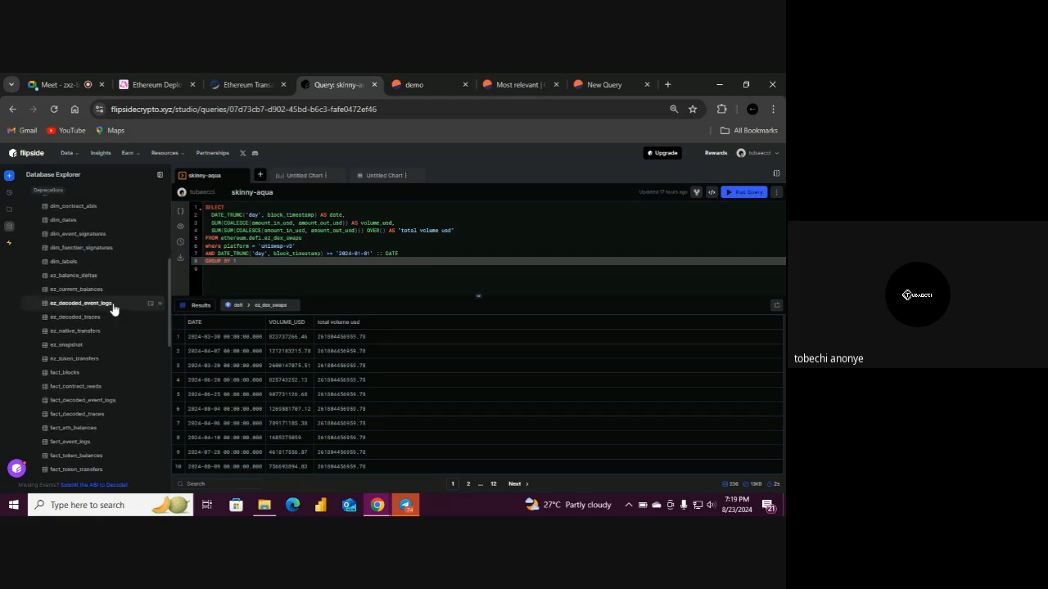
pyautogui.click(53, 304)
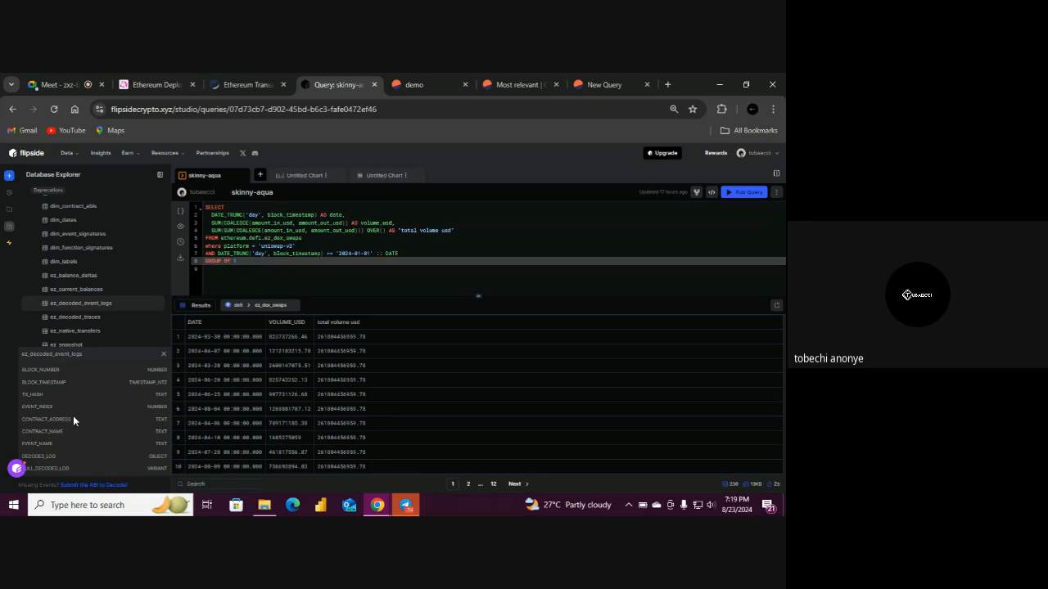
# Go back to the Decoded projects list in Dune's demo query and show where a contract can be submitted
pyautogui.click(416, 84)
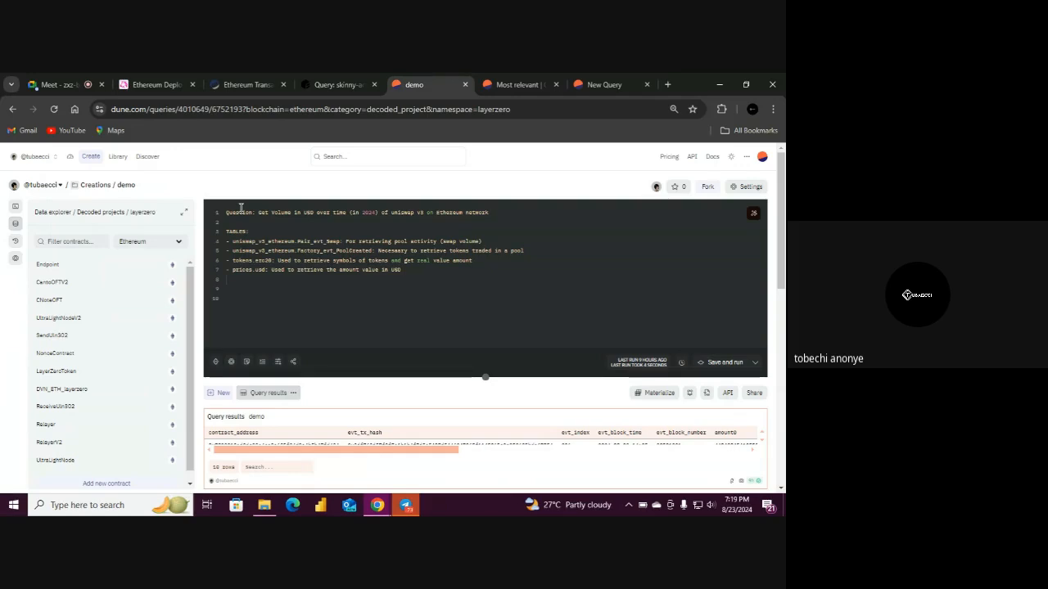
pyautogui.click(95, 213)
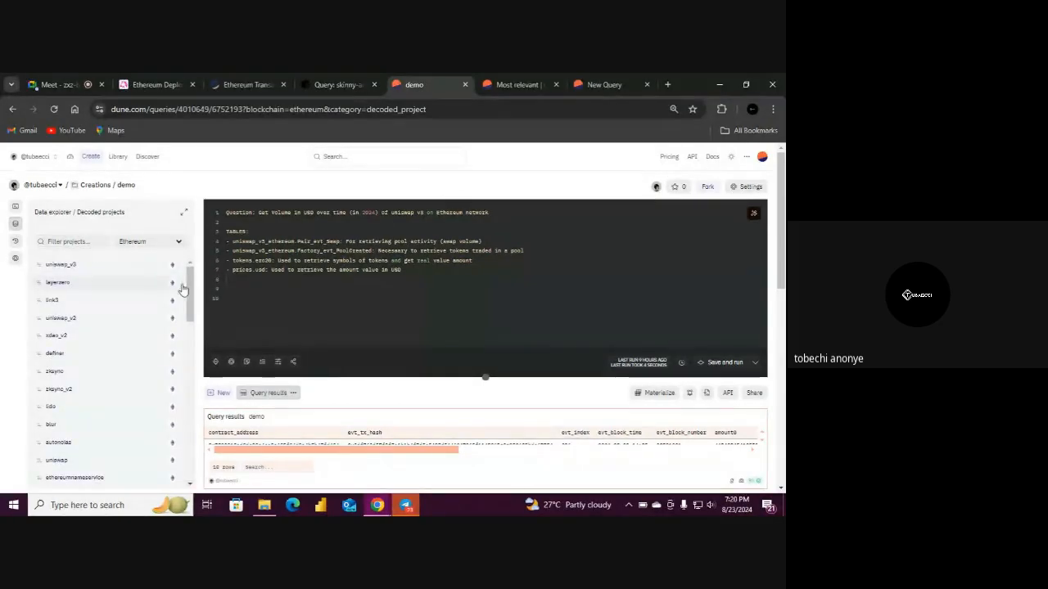
pyautogui.moveTo(187, 294)
pyautogui.mouseDown()
pyautogui.moveTo(189, 327)
pyautogui.moveTo(188, 300)
pyautogui.mouseUp()
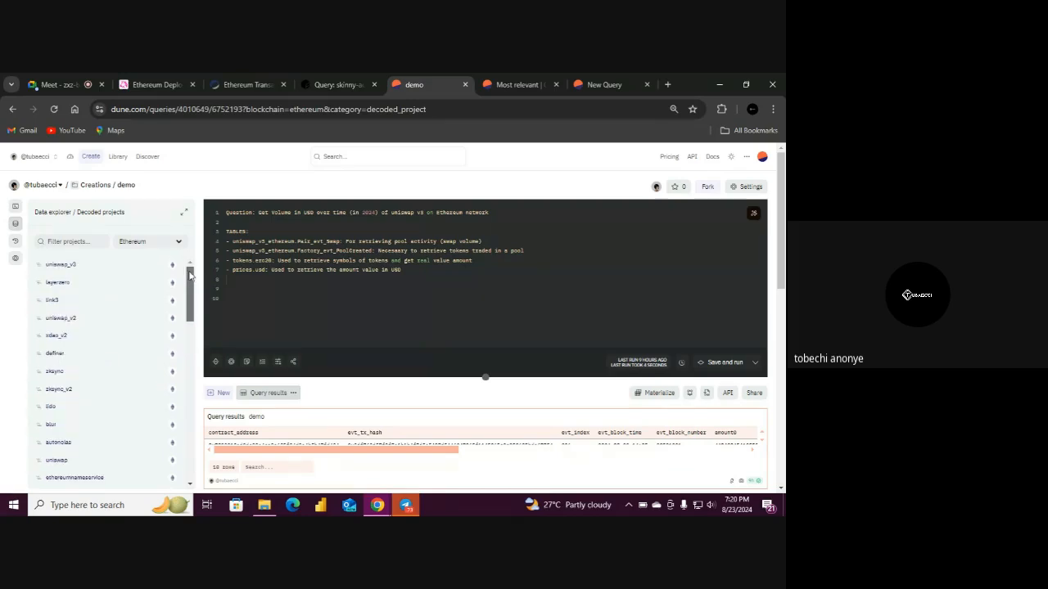
pyautogui.click(743, 157)
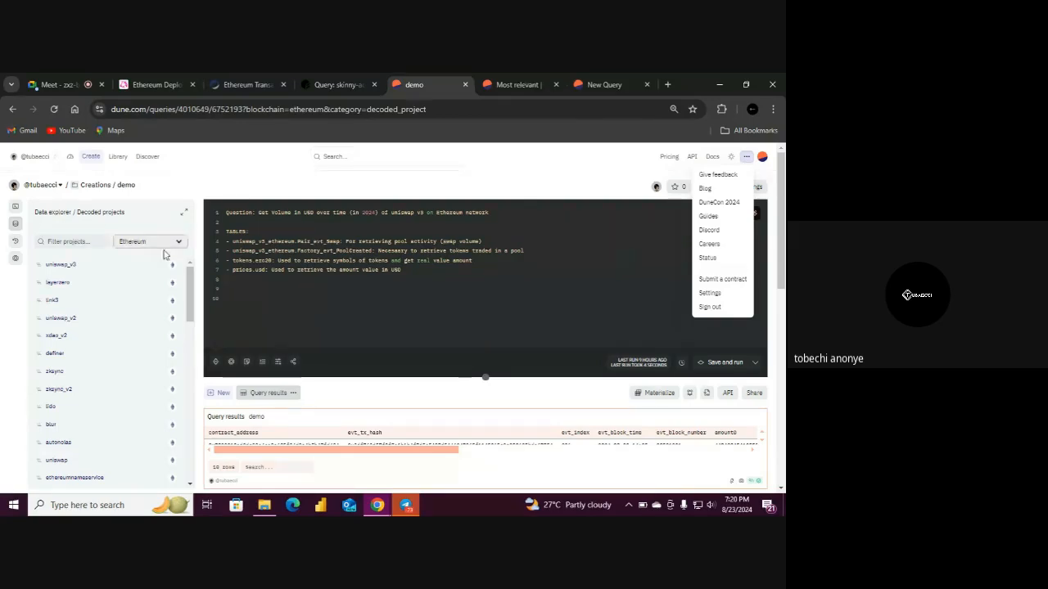
pyautogui.click(99, 240)
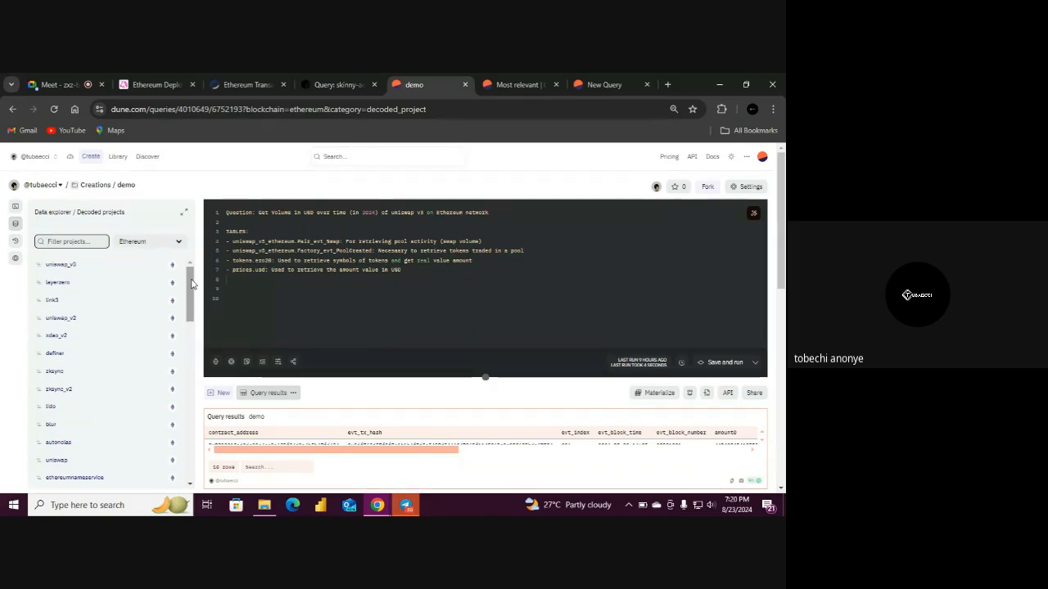
# Switch to Google Meet, cancel choosing what to share, and check the participants' replies
pyautogui.click(67, 82)
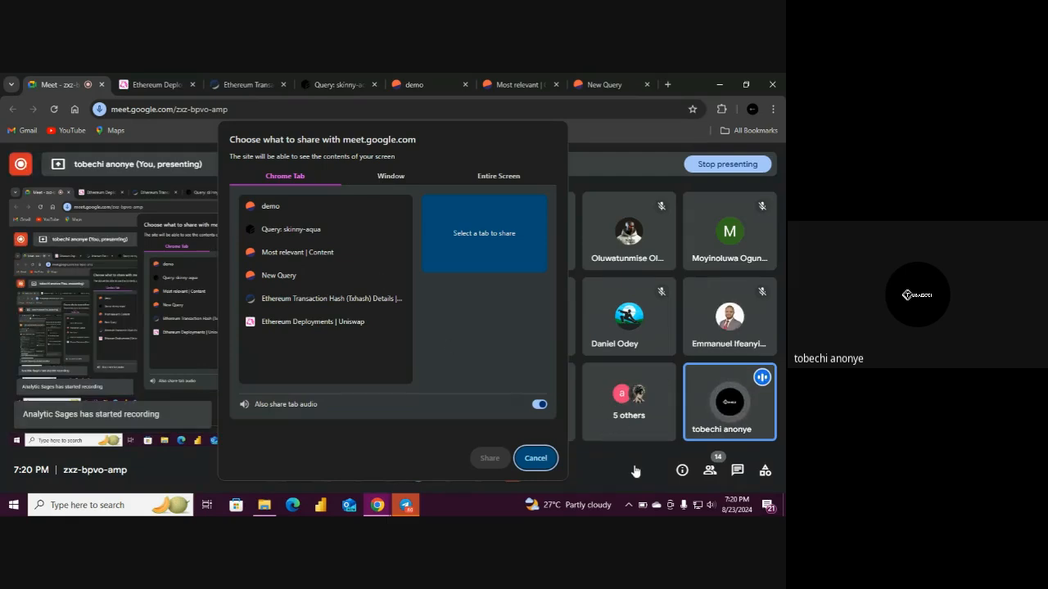
pyautogui.click(547, 461)
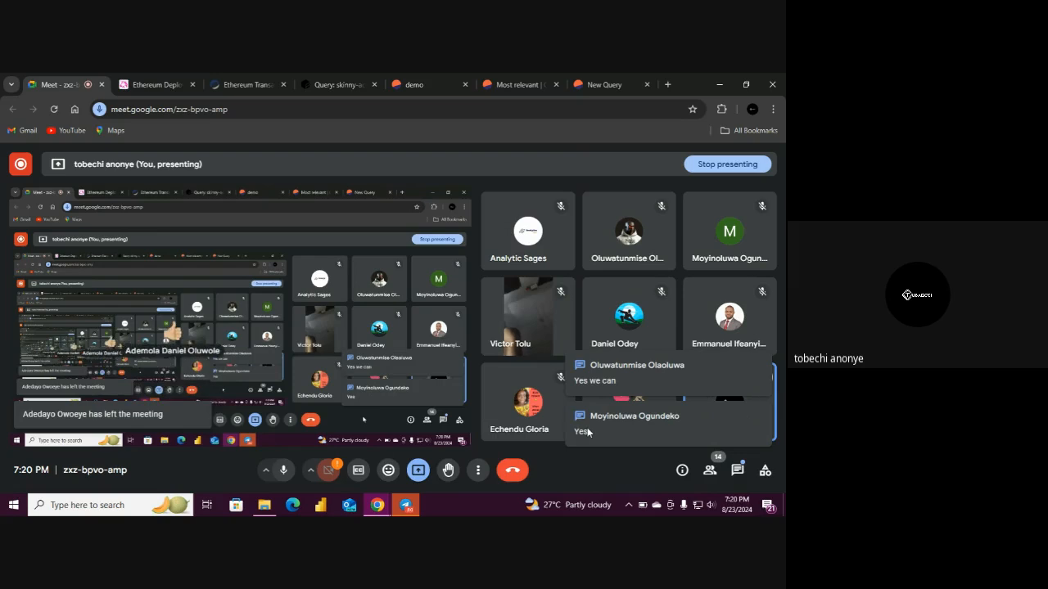
pyautogui.click(439, 78)
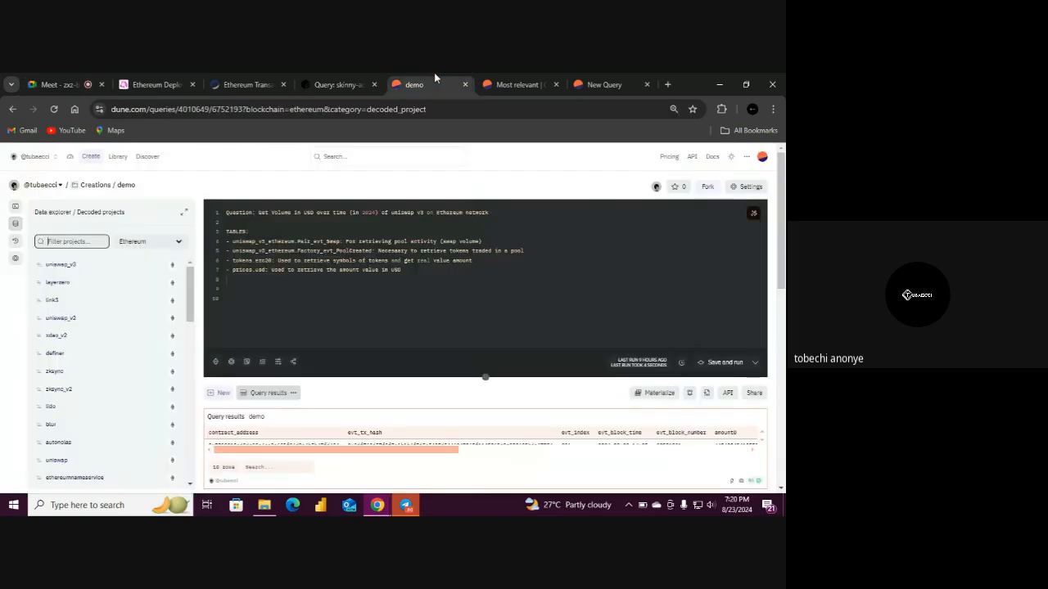
pyautogui.click(59, 72)
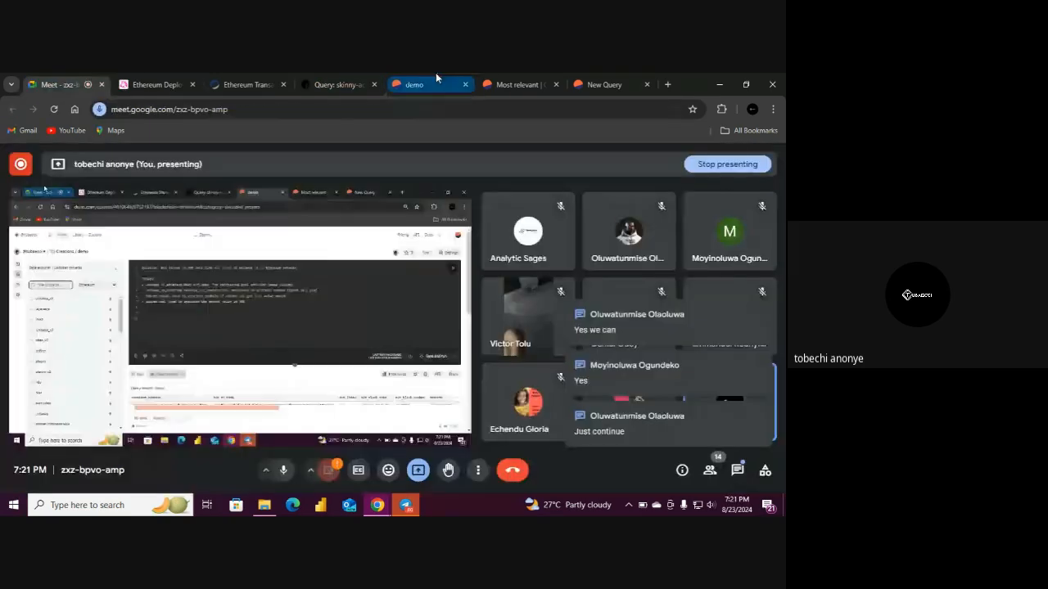
# Return to Dune's demo query and select "uniswap v3" in the question on line 1
pyautogui.click(428, 72)
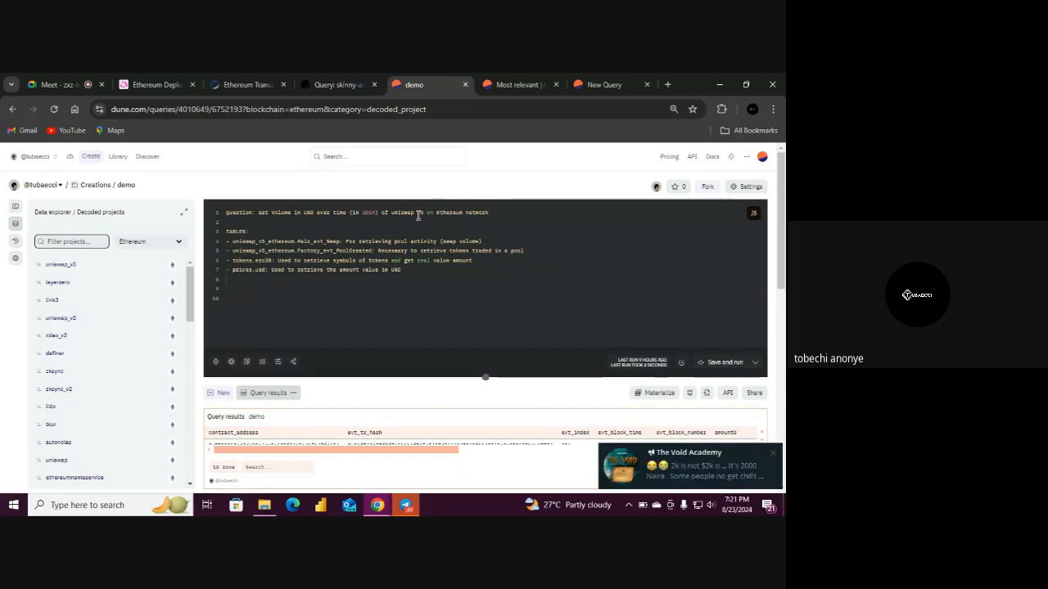
pyautogui.moveTo(423, 213); pyautogui.dragTo(391, 213)
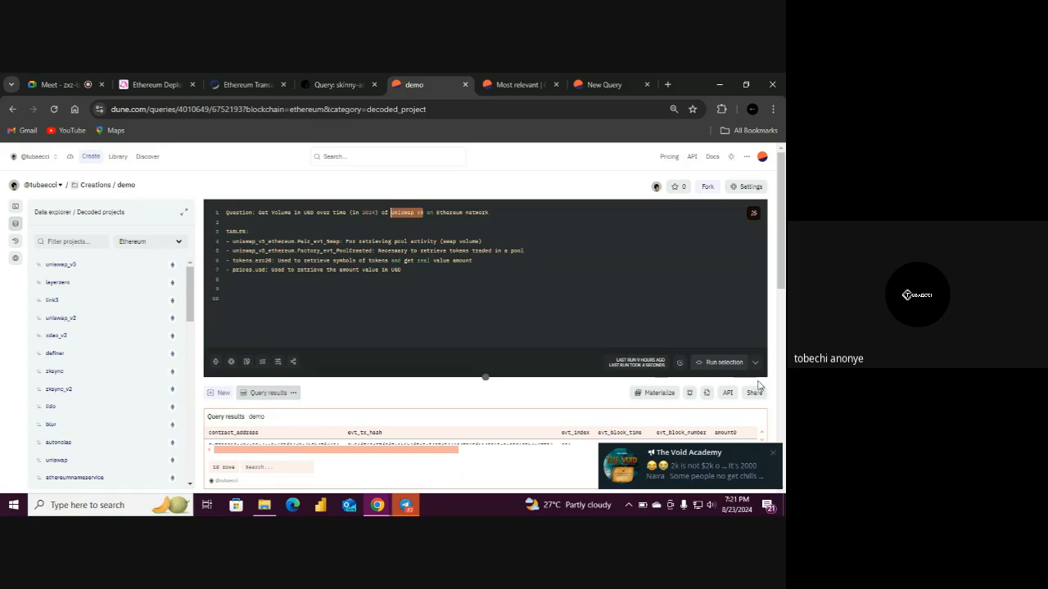
# Dismiss the notification, reselect "uniswap v3" in the question on line 1, and check Flipside's skinny-aqua query
pyautogui.click(772, 455)
pyautogui.click(409, 212)
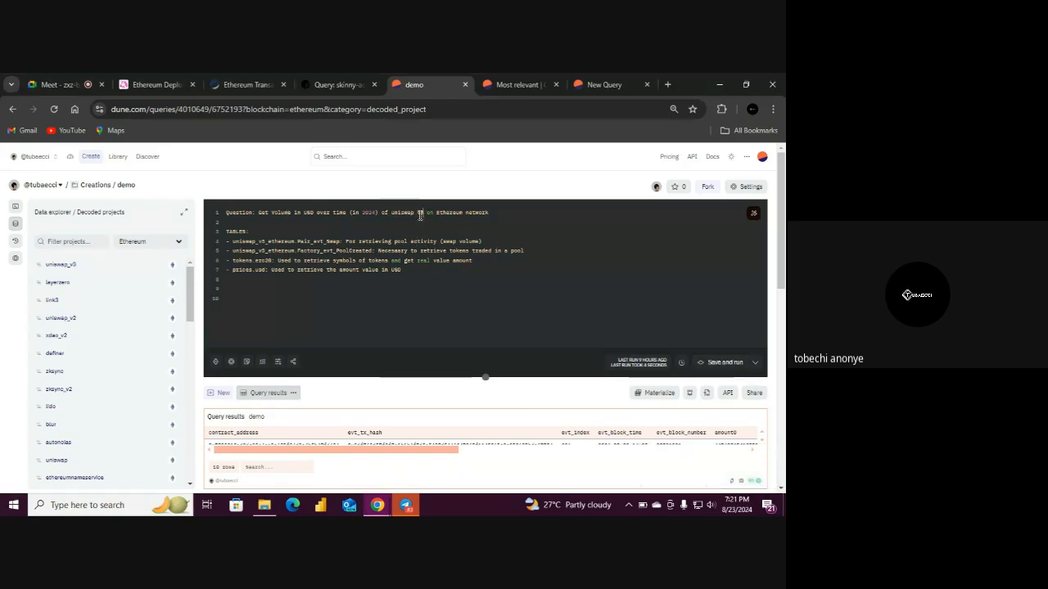
pyautogui.moveTo(422, 212); pyautogui.dragTo(392, 213)
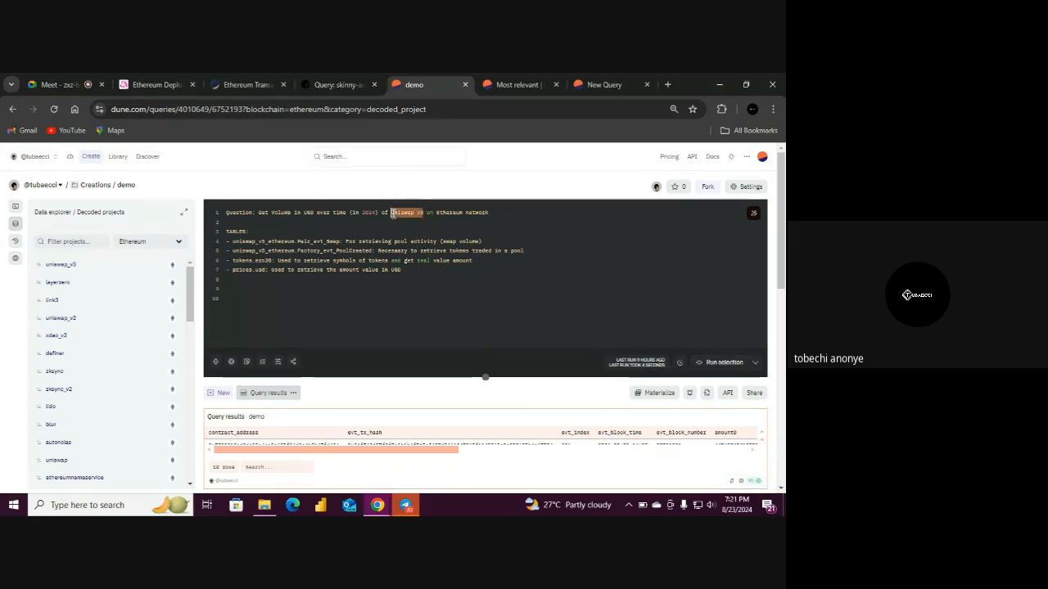
pyautogui.click(338, 84)
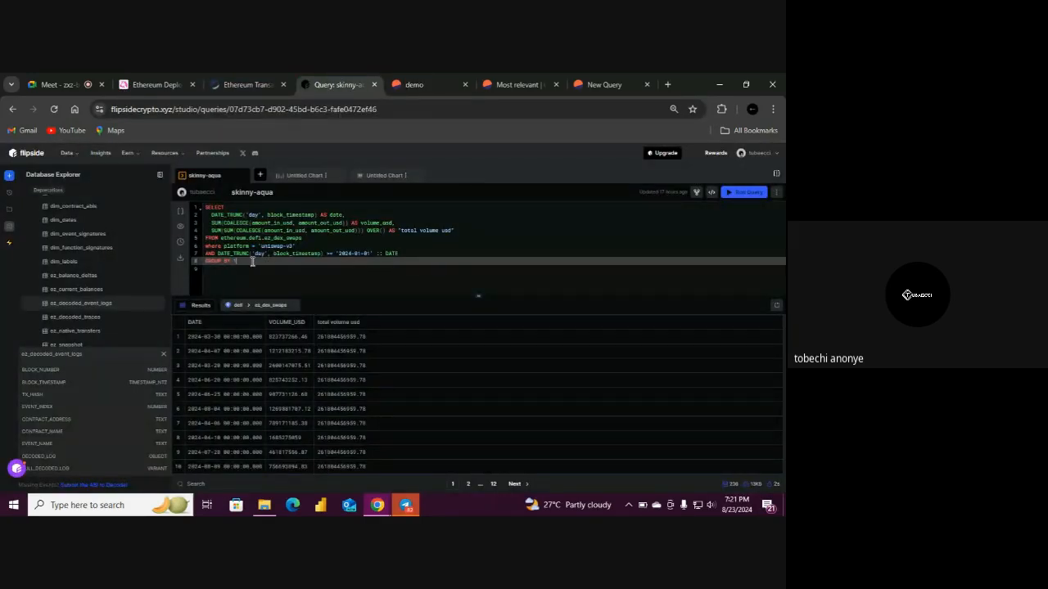
# In Dune's demo query, filter the decoded projects by "uniswap" and open uniswap_v3 to review its contracts
pyautogui.click(449, 74)
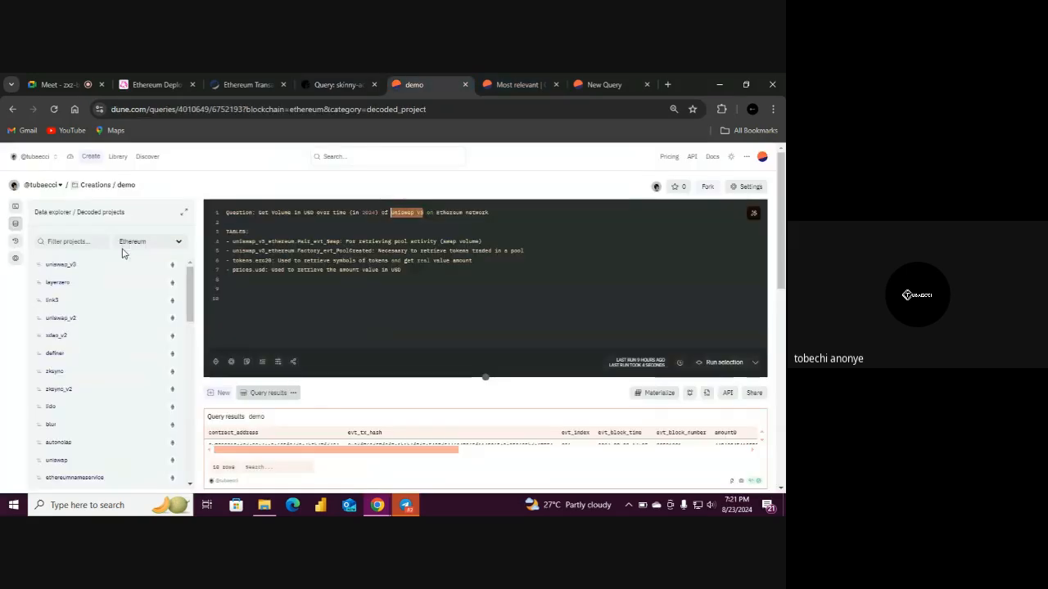
pyautogui.click(79, 244)
pyautogui.write('uniswa')
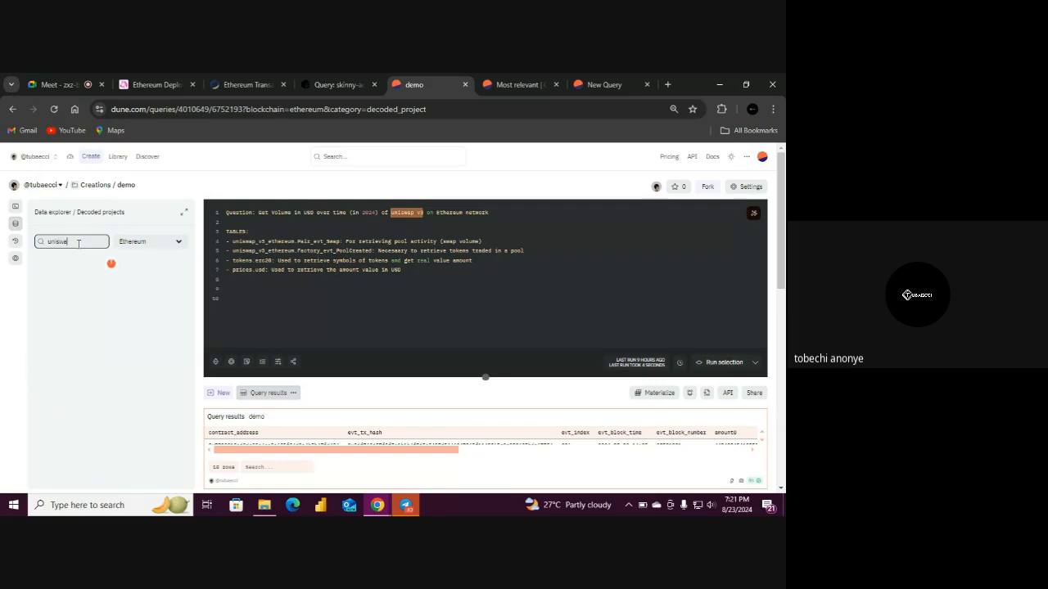
pyautogui.write('p')
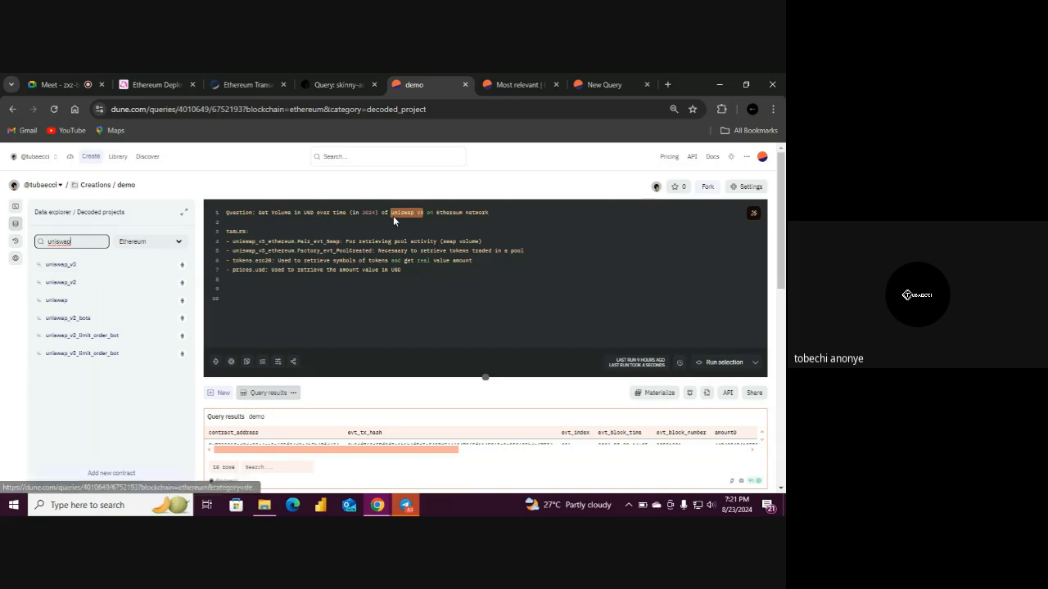
pyautogui.click(429, 215)
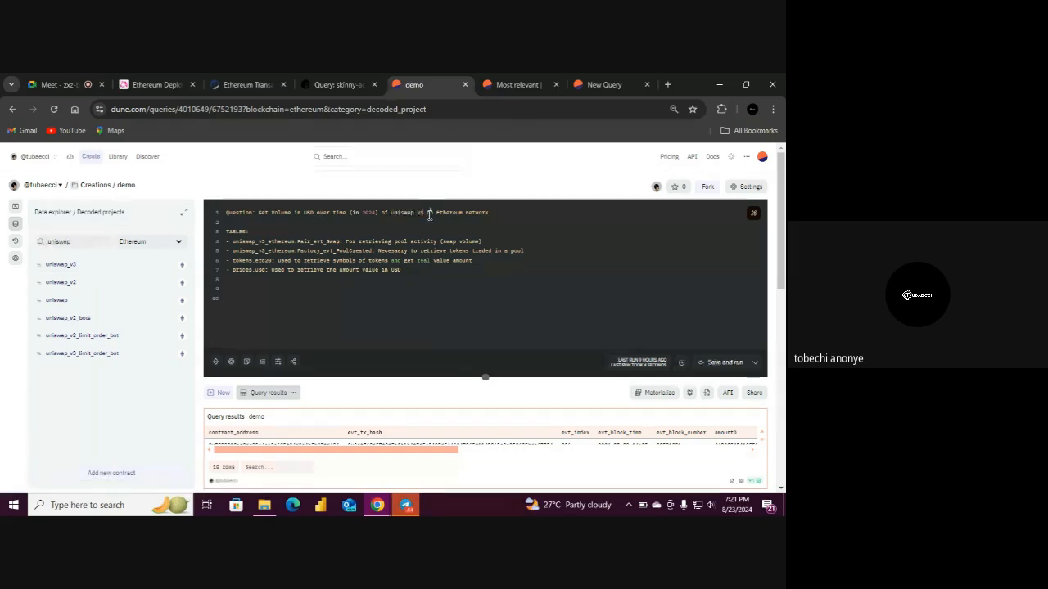
pyautogui.click(128, 272)
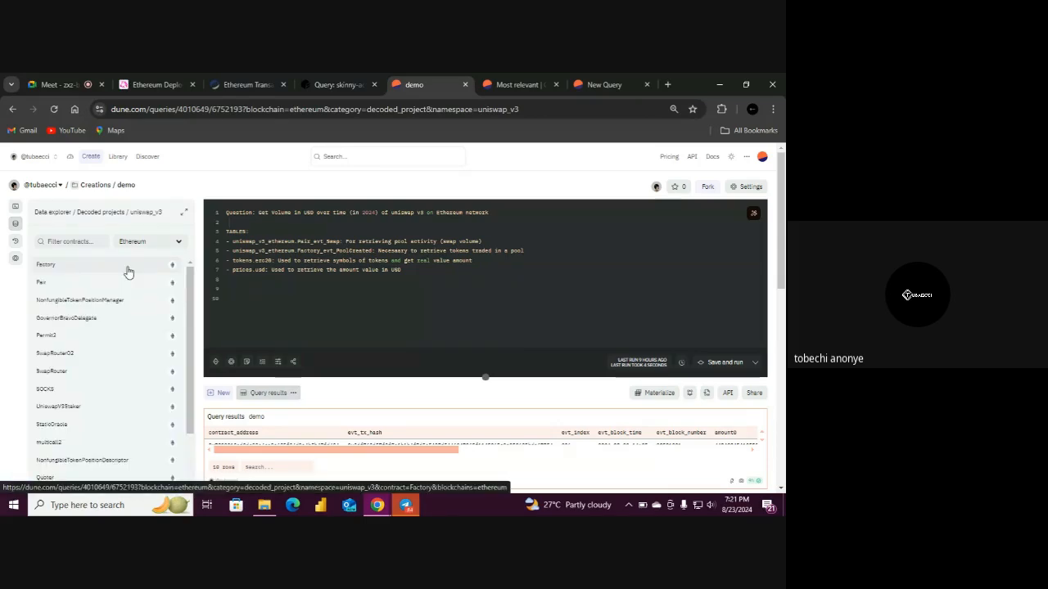
pyautogui.scroll(-2, 190, 301)
pyautogui.scroll(-3, 190, 301)
pyautogui.scroll(4, 196, 281)
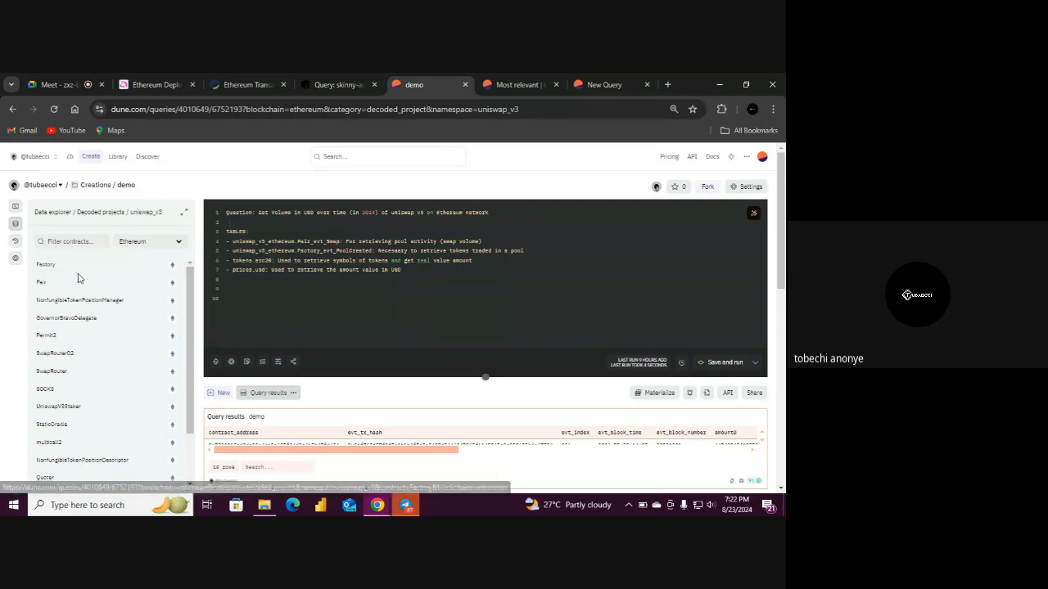
pyautogui.moveTo(192, 289)
pyautogui.mouseDown()
pyautogui.moveTo(191, 315)
pyautogui.moveTo(188, 280)
pyautogui.mouseUp()
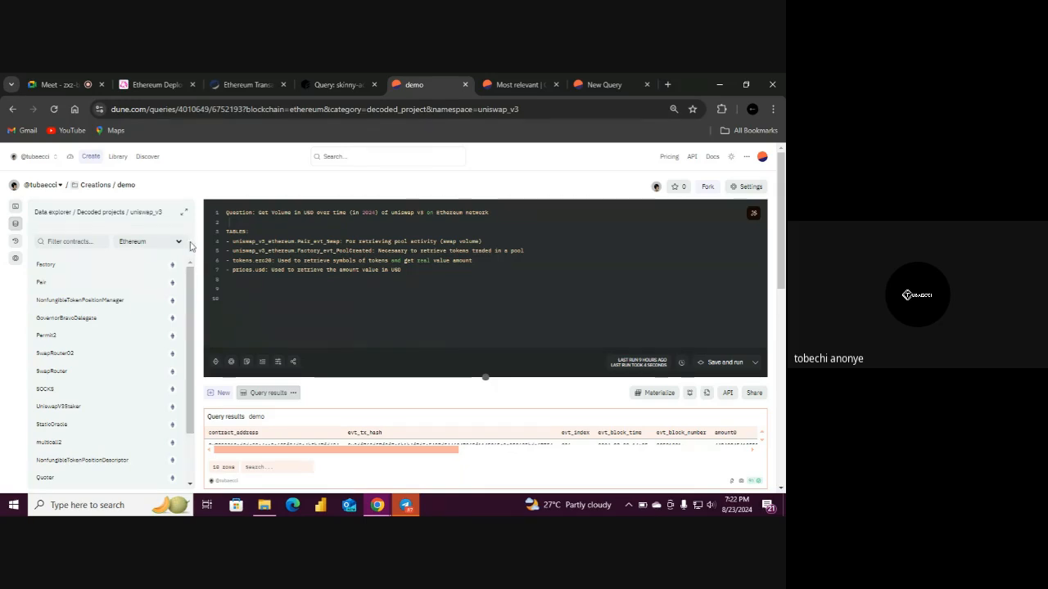
# Switch to Uniswap Docs and look through the Ethereum Deployments contract table with its mainnet addresses
pyautogui.click(159, 84)
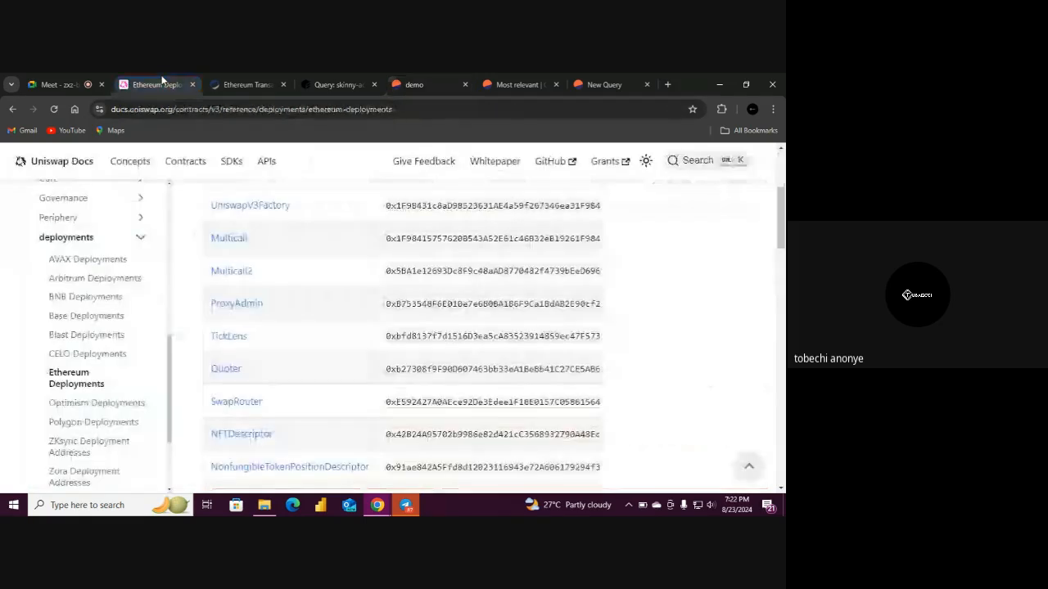
pyautogui.moveTo(783, 216); pyautogui.dragTo(783, 183)
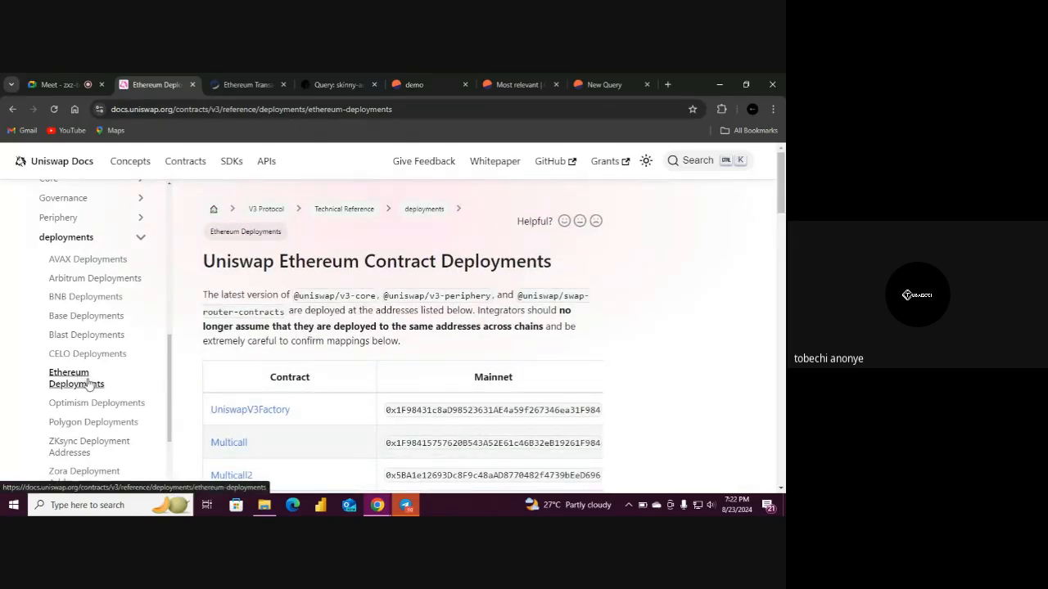
pyautogui.moveTo(783, 203); pyautogui.dragTo(784, 232)
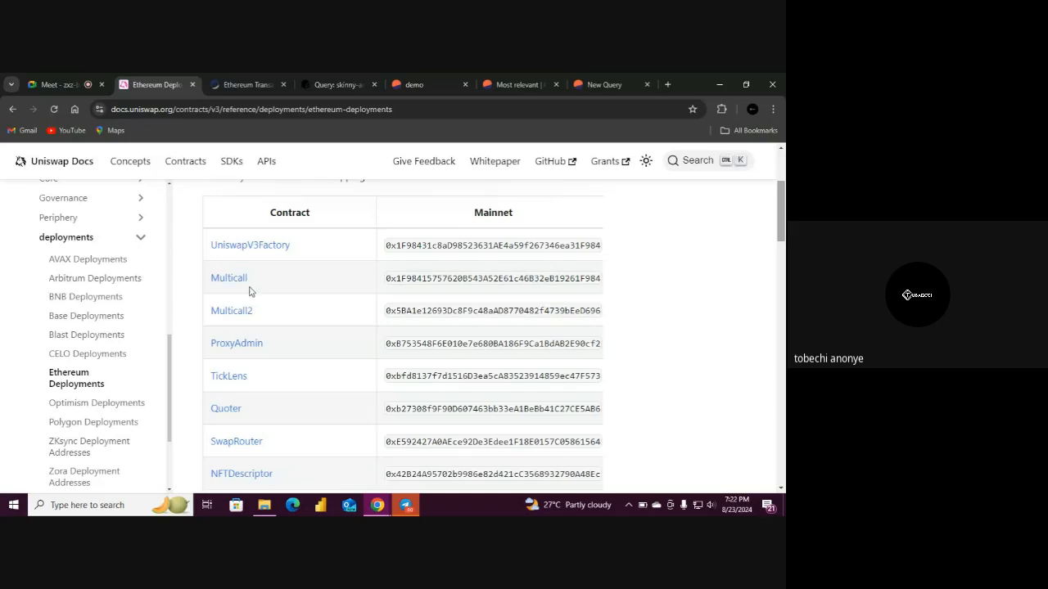
pyautogui.scroll(-3, 491, 335)
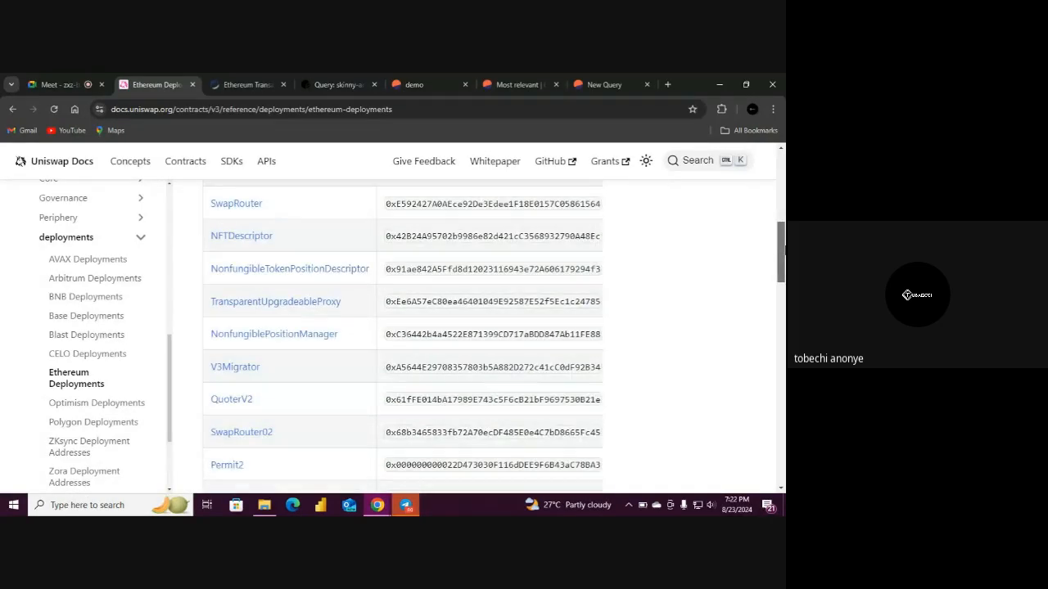
pyautogui.scroll(-2, 491, 335)
pyautogui.moveTo(783, 282); pyautogui.dragTo(783, 214)
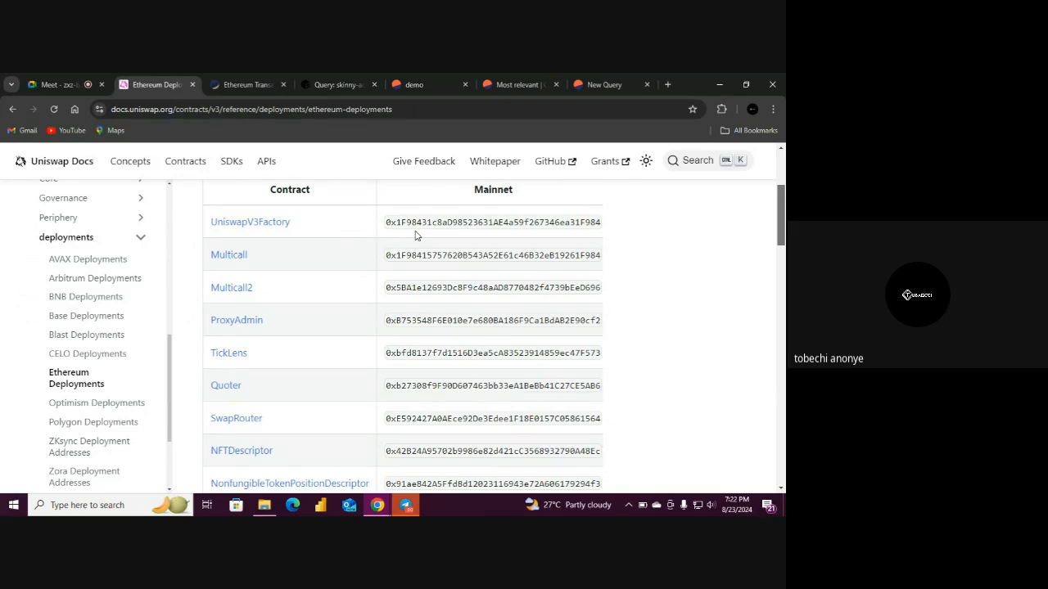
# Move Dune's demo query directly after the Uniswap Docs page in the browser and switch between the two
pyautogui.click(26, 73)
pyautogui.moveTo(425, 78); pyautogui.dragTo(261, 74)
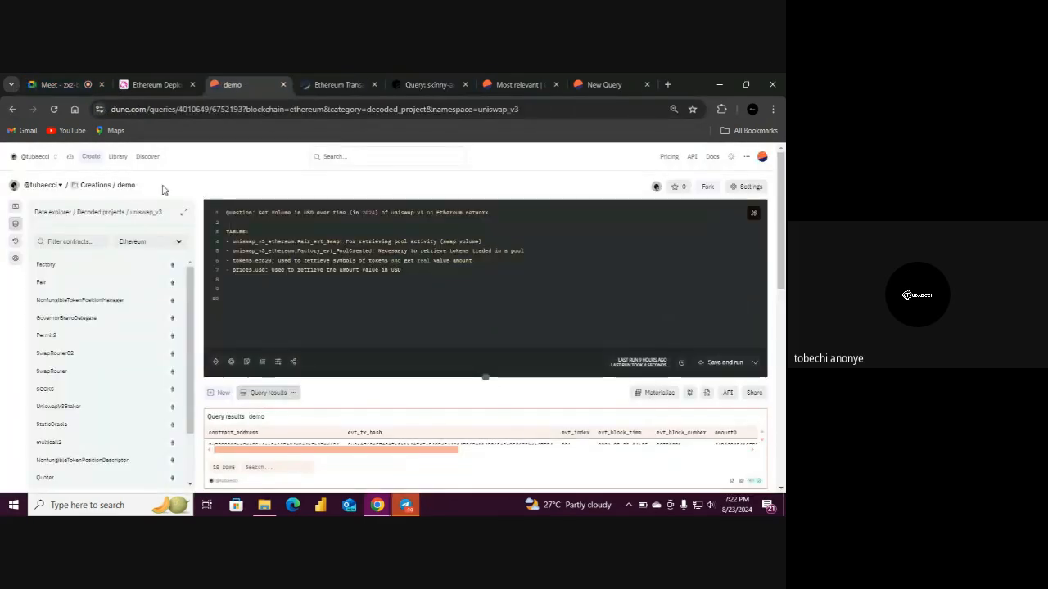
pyautogui.click(155, 85)
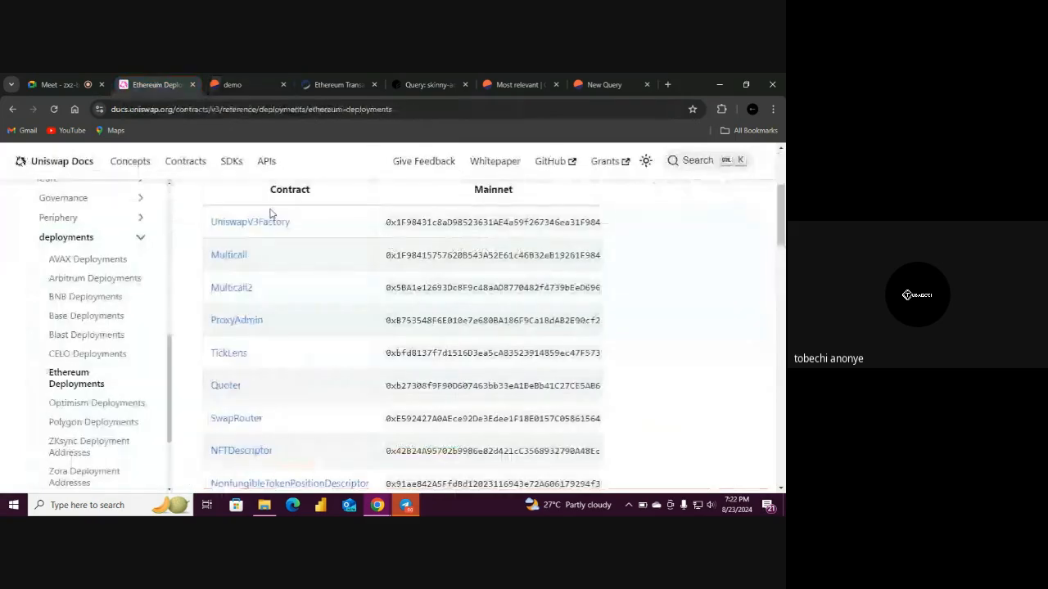
pyautogui.click(216, 89)
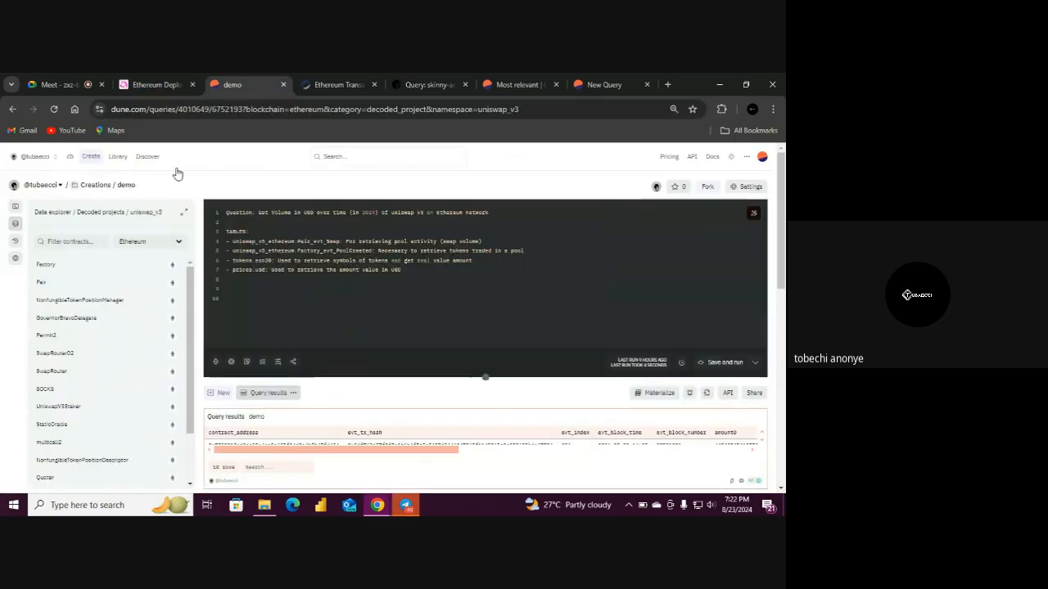
# In Uniswap Docs, find the Uniswap Pool Deployments section and point out its heading
pyautogui.click(155, 84)
pyautogui.scroll(-3, 491, 327)
pyautogui.scroll(-5, 491, 327)
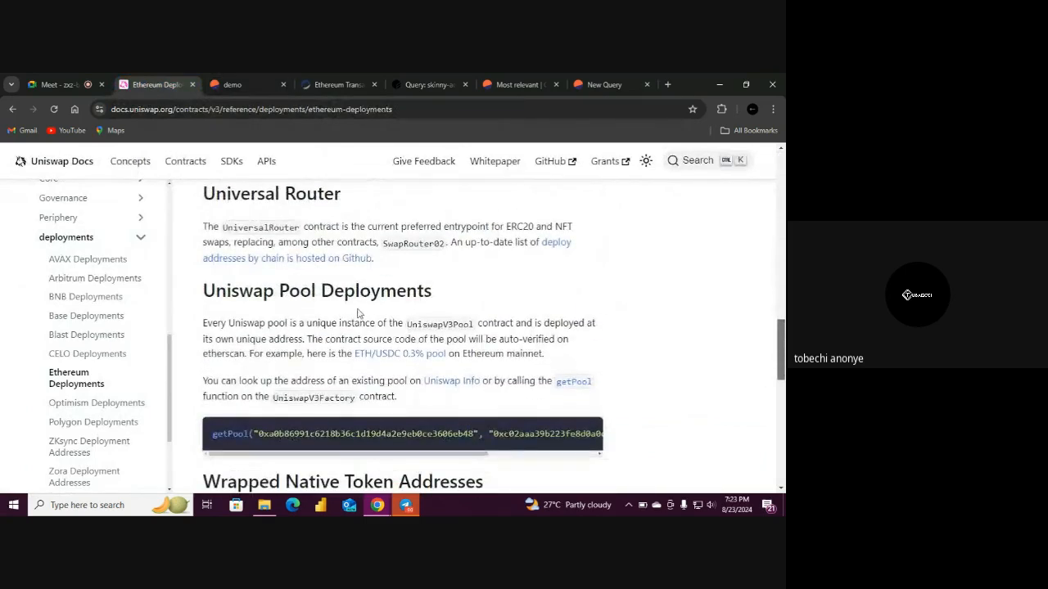
pyautogui.moveTo(331, 287); pyautogui.dragTo(279, 290)
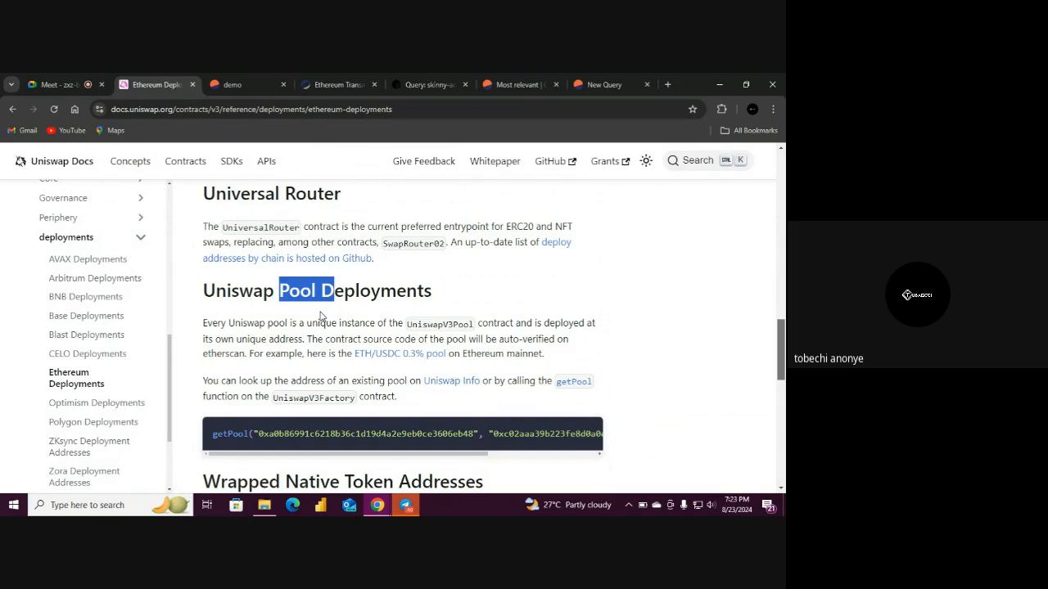
pyautogui.click(593, 310)
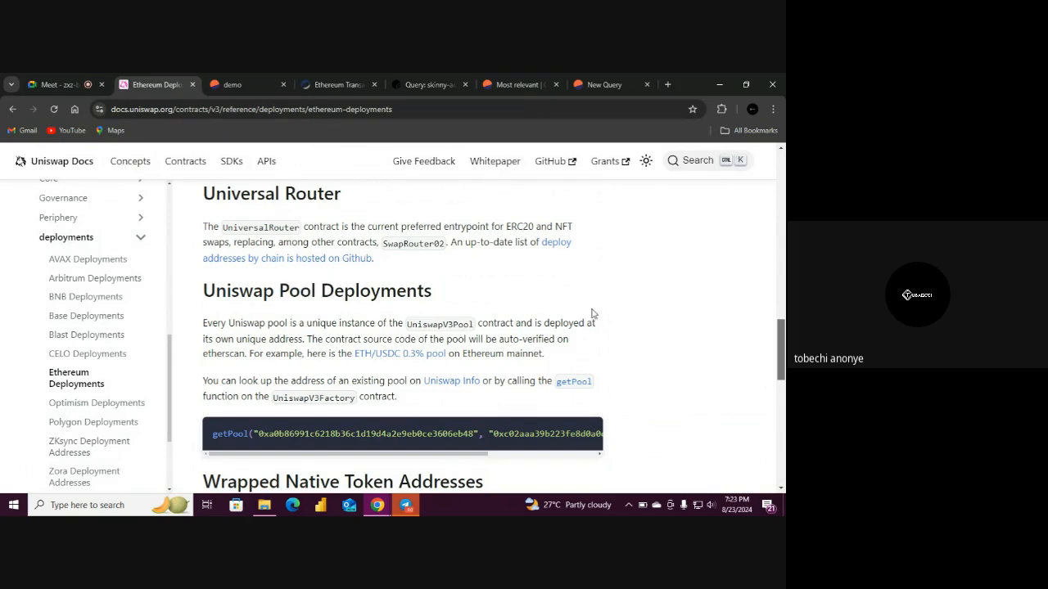
# Compare the uniswap_v3 contracts decoded in Dune's demo query with the deployed contracts listed in Uniswap Docs
pyautogui.click(221, 85)
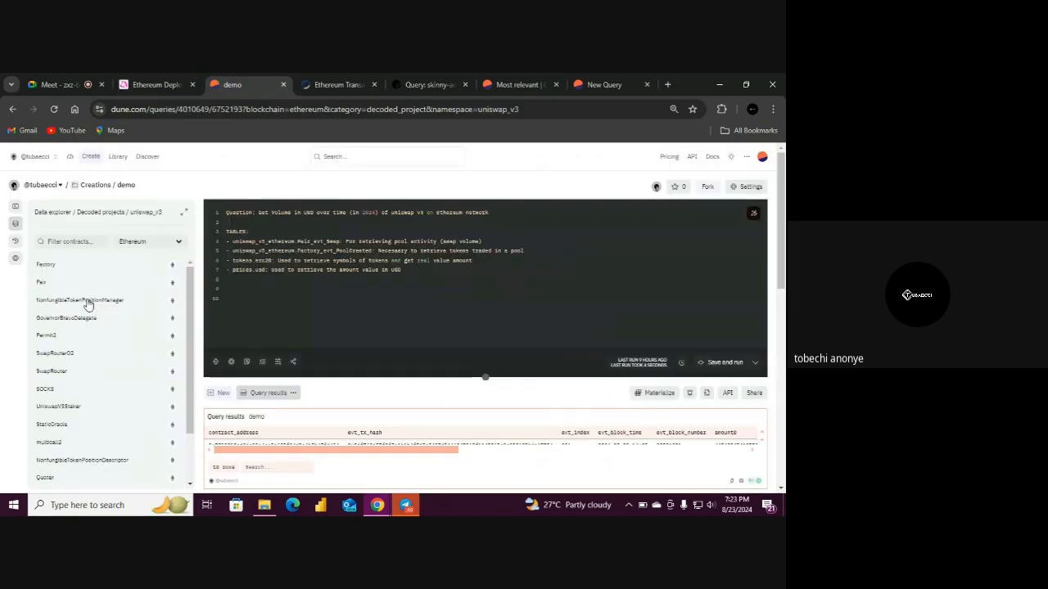
pyautogui.click(161, 82)
pyautogui.moveTo(782, 356); pyautogui.dragTo(784, 270)
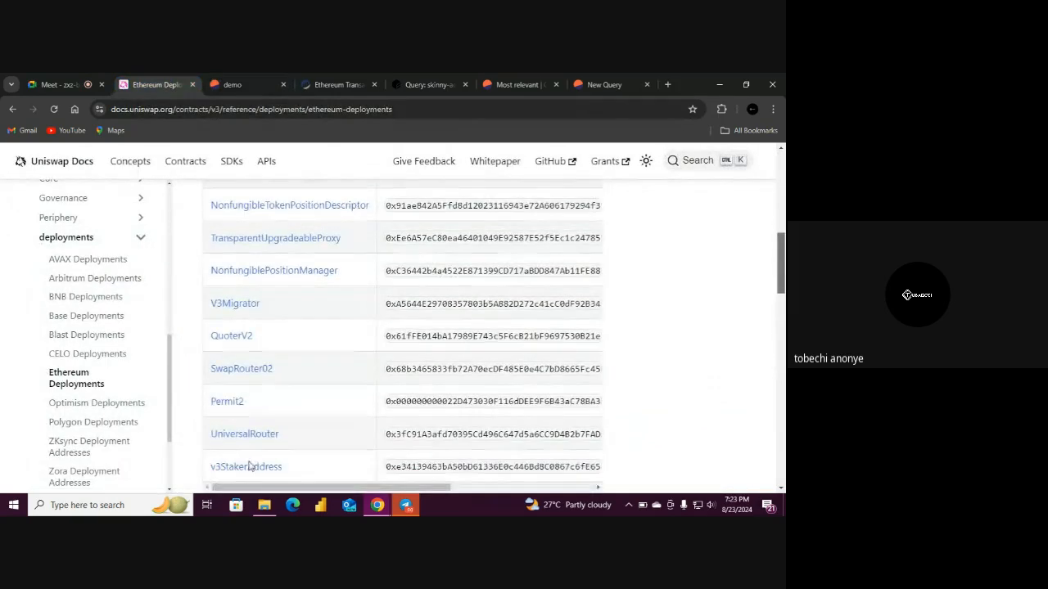
pyautogui.click(245, 84)
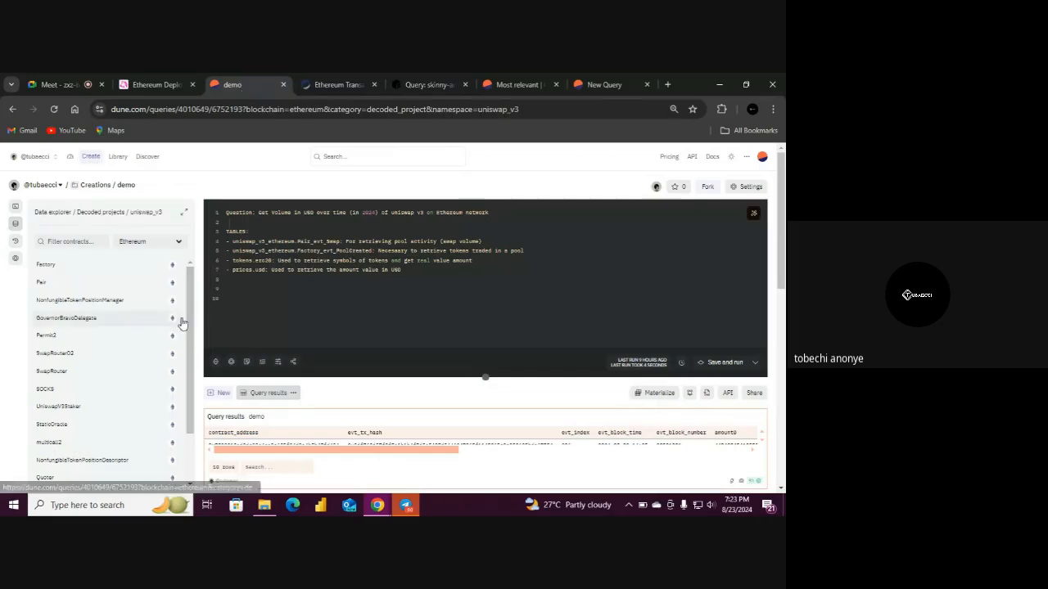
pyautogui.scroll(-3, 189, 378)
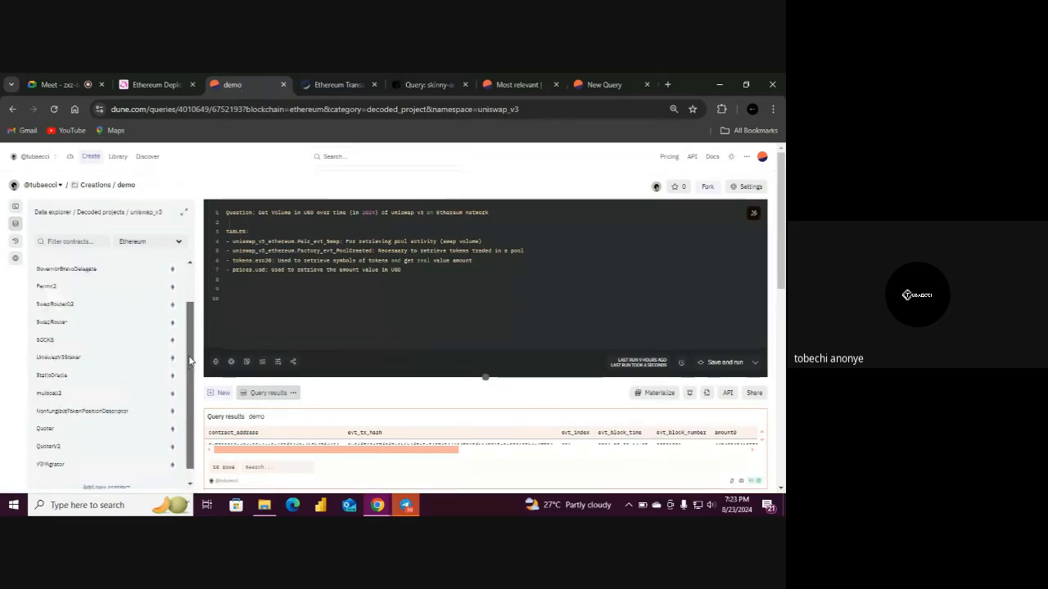
pyautogui.scroll(1, 190, 344)
pyautogui.scroll(1, 189, 336)
pyautogui.click(147, 81)
pyautogui.scroll(4, 772, 281)
pyautogui.moveTo(784, 241); pyautogui.dragTo(783, 236)
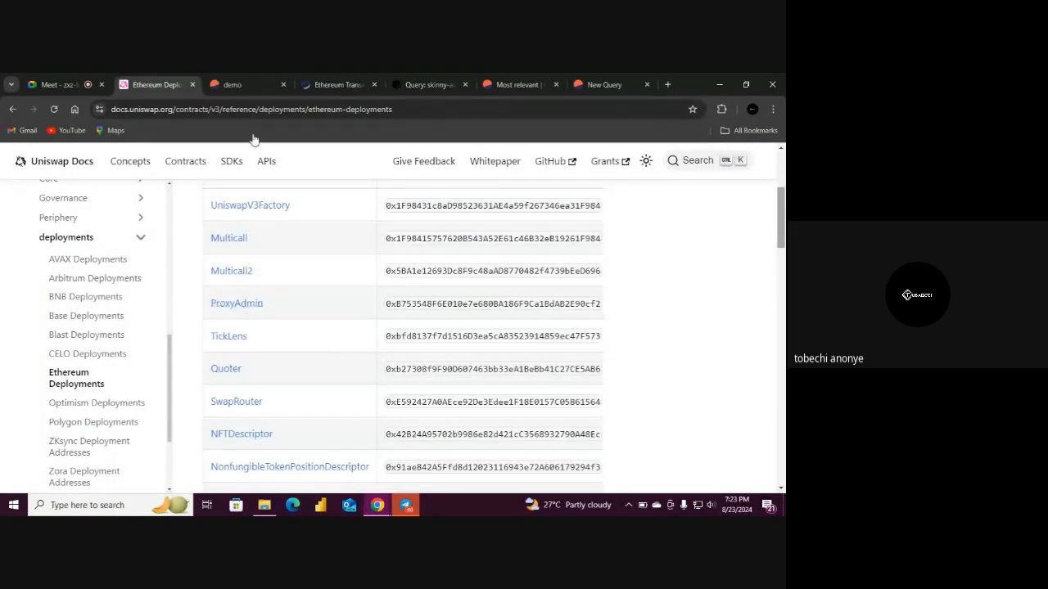
# In Dune's demo query, open the Quoter contract, filter its tables to the event type, and return to the uniswap_v3 contracts
pyautogui.click(233, 84)
pyautogui.scroll(-1, 139, 390)
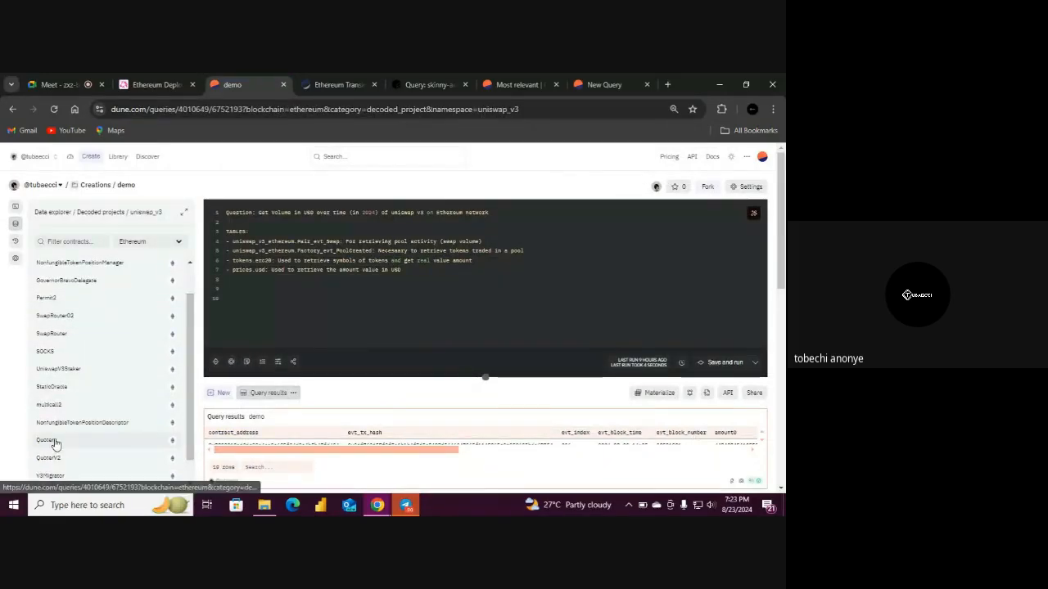
pyautogui.click(54, 442)
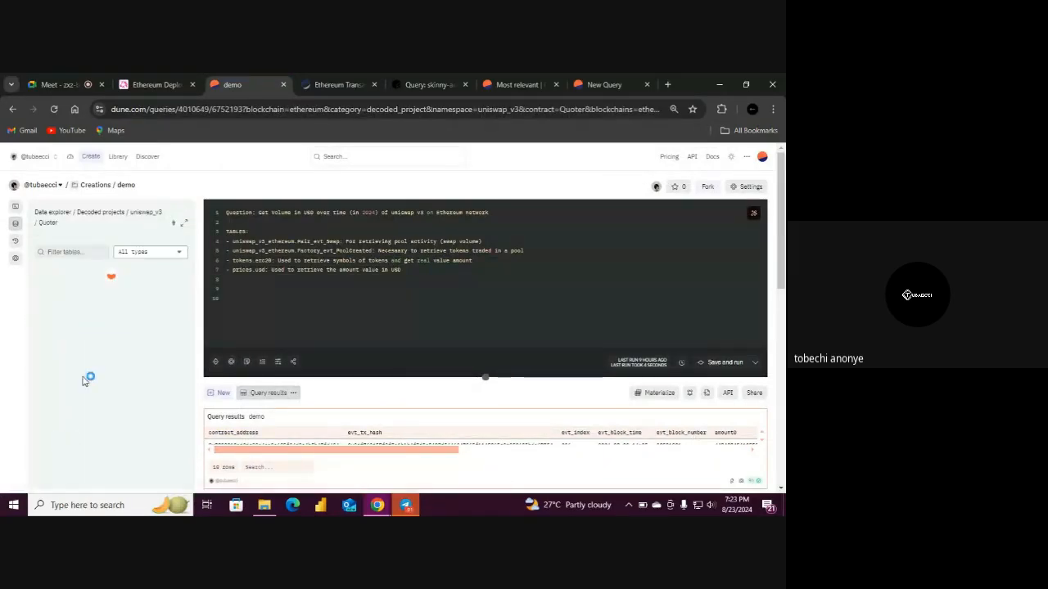
pyautogui.click(155, 254)
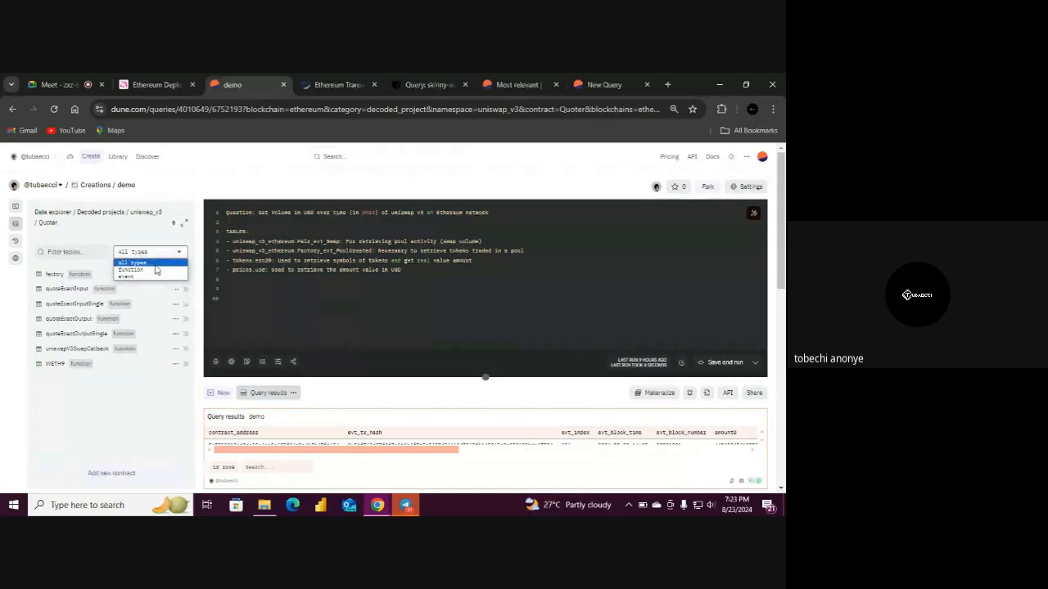
pyautogui.click(155, 276)
pyautogui.click(160, 251)
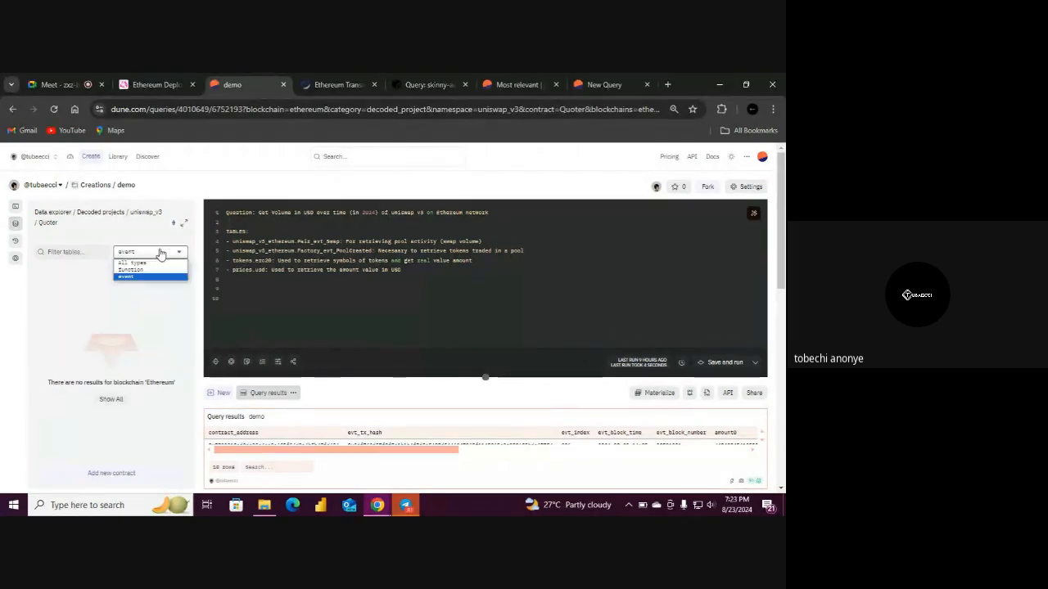
pyautogui.click(156, 268)
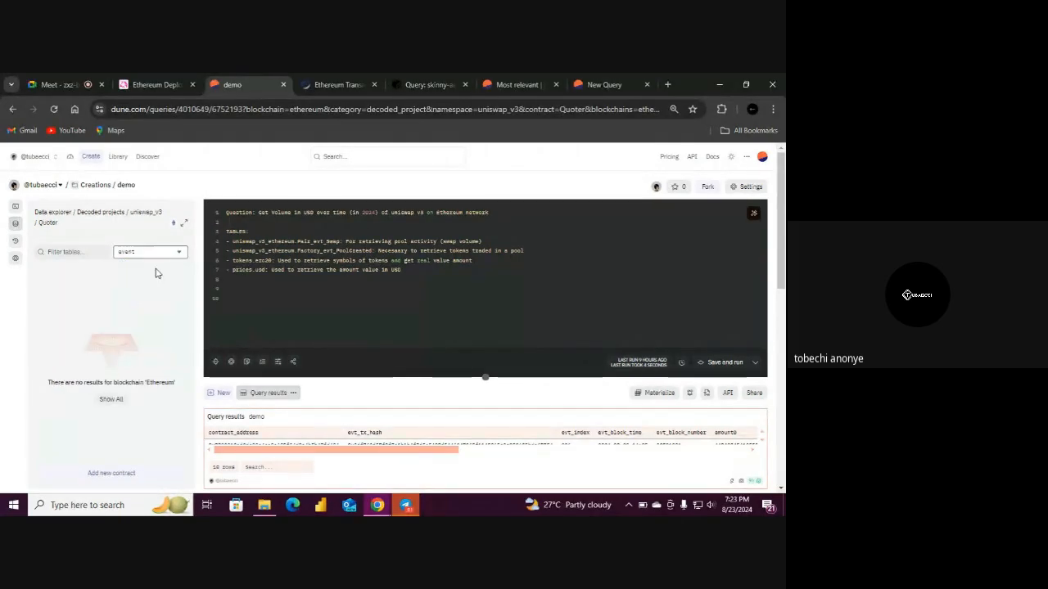
pyautogui.click(150, 215)
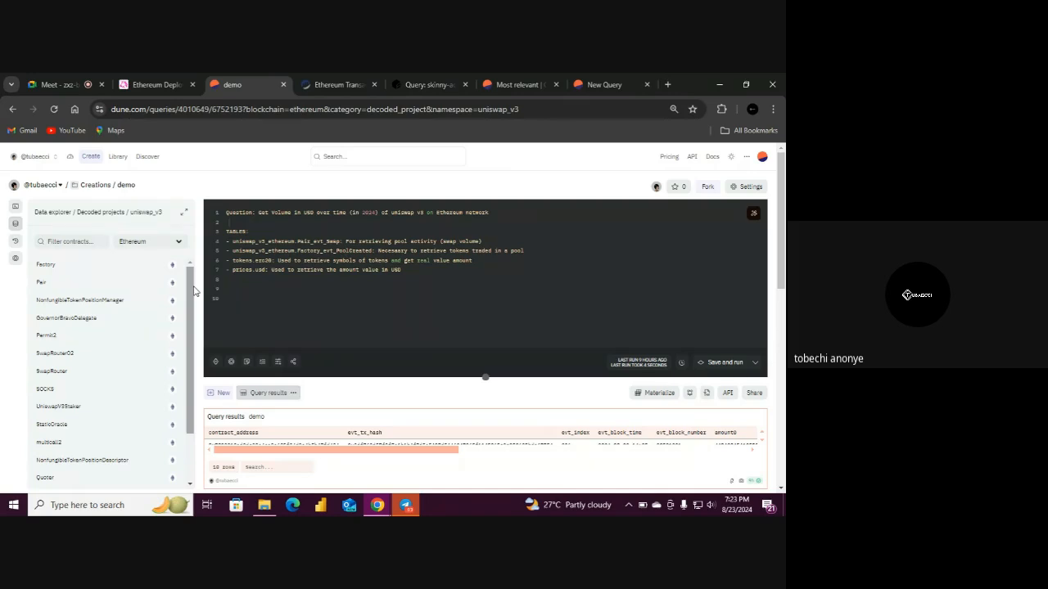
# Open the Pair contract, look through its decoded tables and type options, and return to the uniswap_v3 contracts
pyautogui.moveTo(191, 306); pyautogui.dragTo(189, 279)
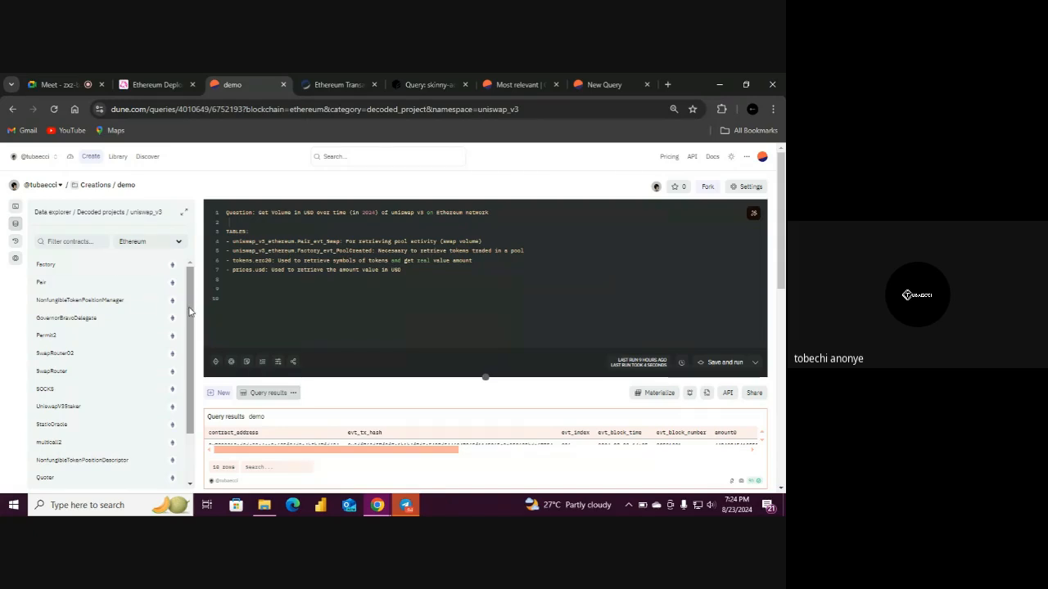
pyautogui.click(121, 286)
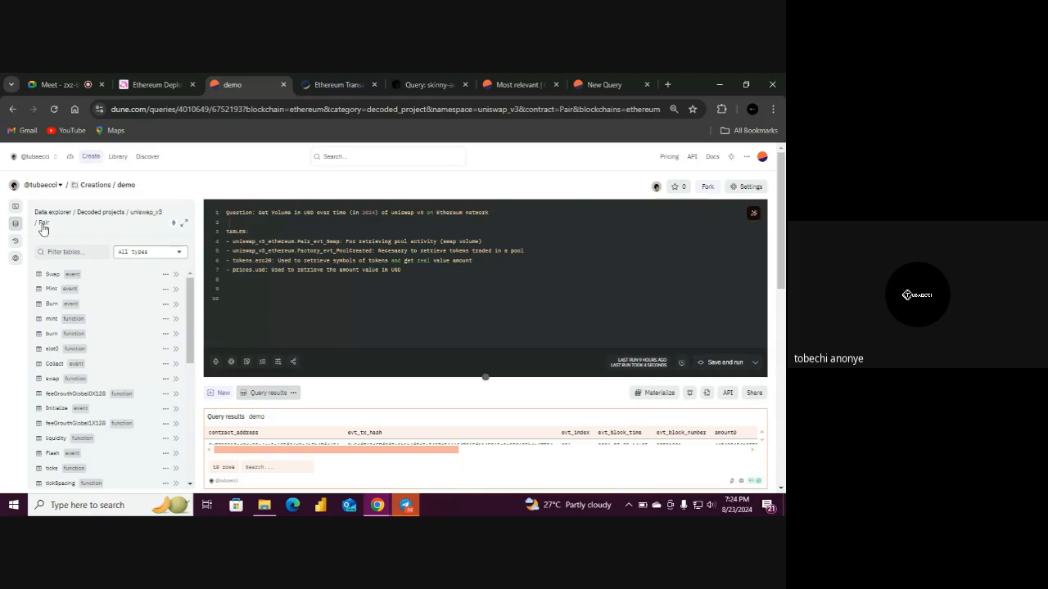
pyautogui.click(138, 254)
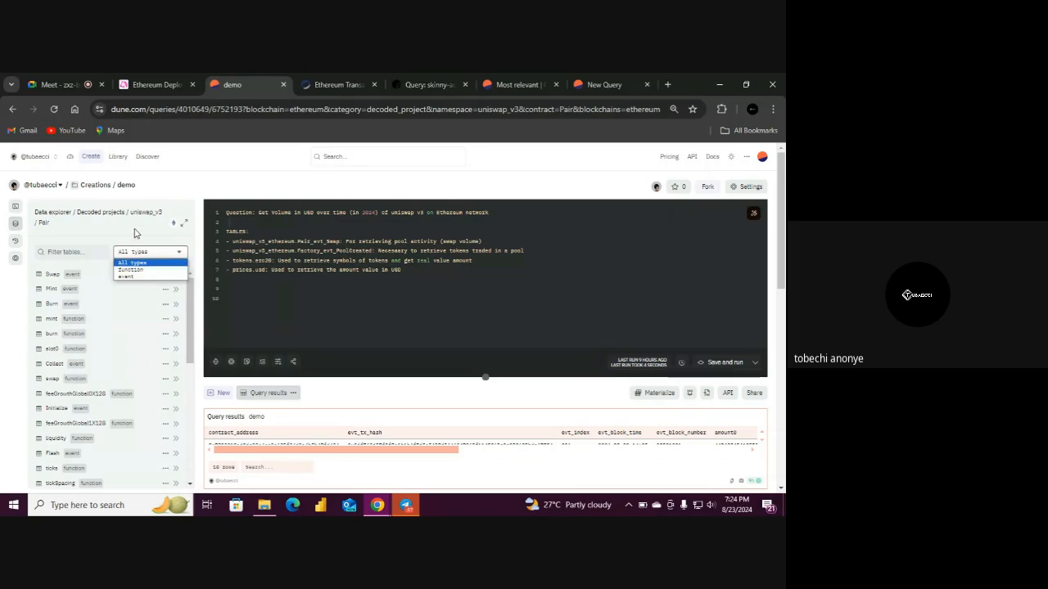
pyautogui.click(135, 234)
pyautogui.moveTo(189, 305)
pyautogui.mouseDown()
pyautogui.moveTo(193, 459)
pyautogui.moveTo(193, 300)
pyautogui.mouseUp()
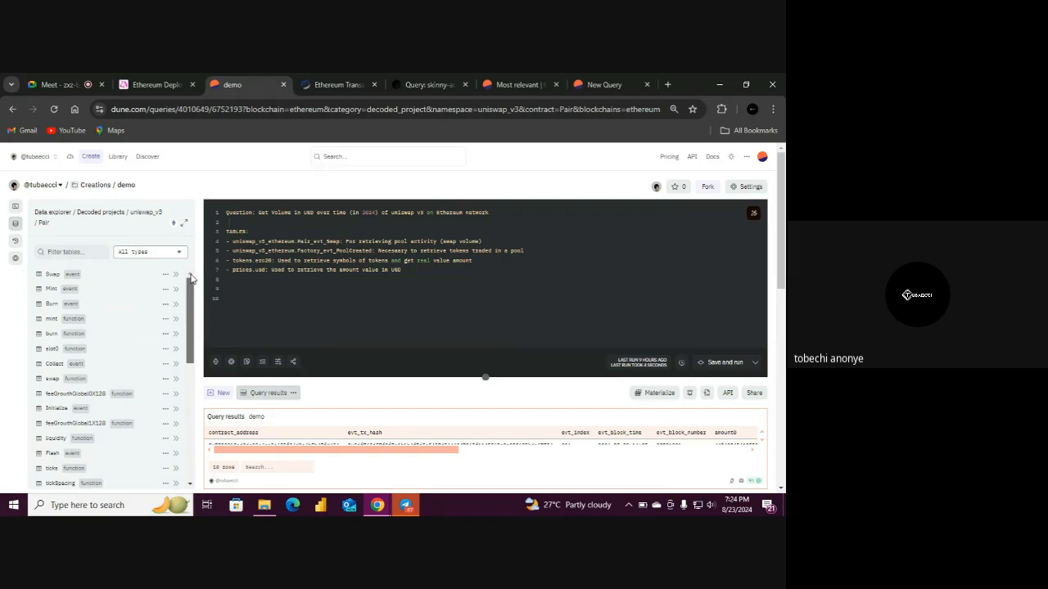
pyautogui.click(141, 215)
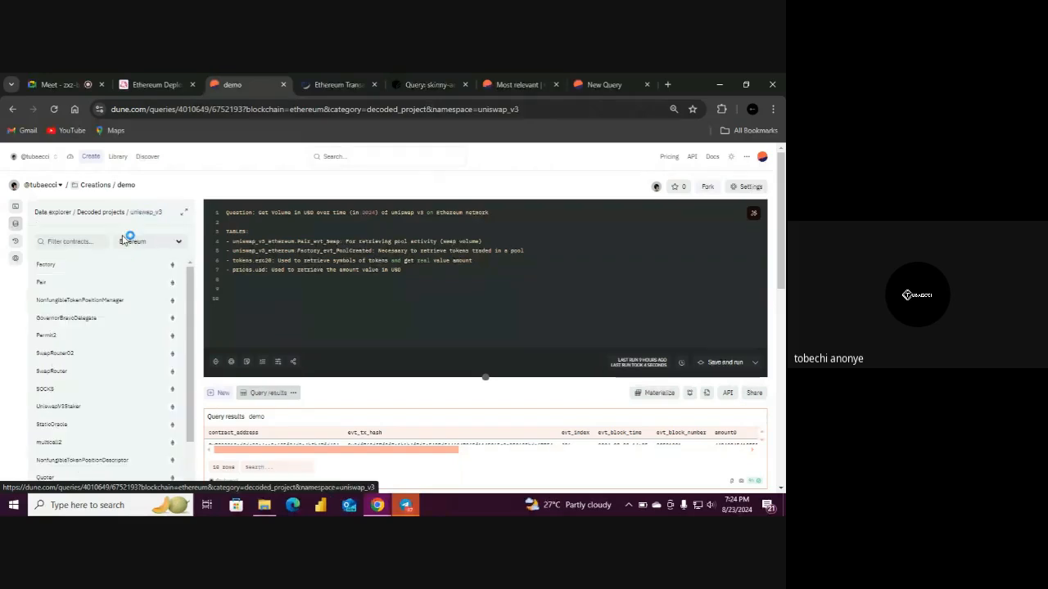
# Open the Factory contract, view its decoded tables and type options, and return to the uniswap_v3 contracts
pyautogui.click(101, 270)
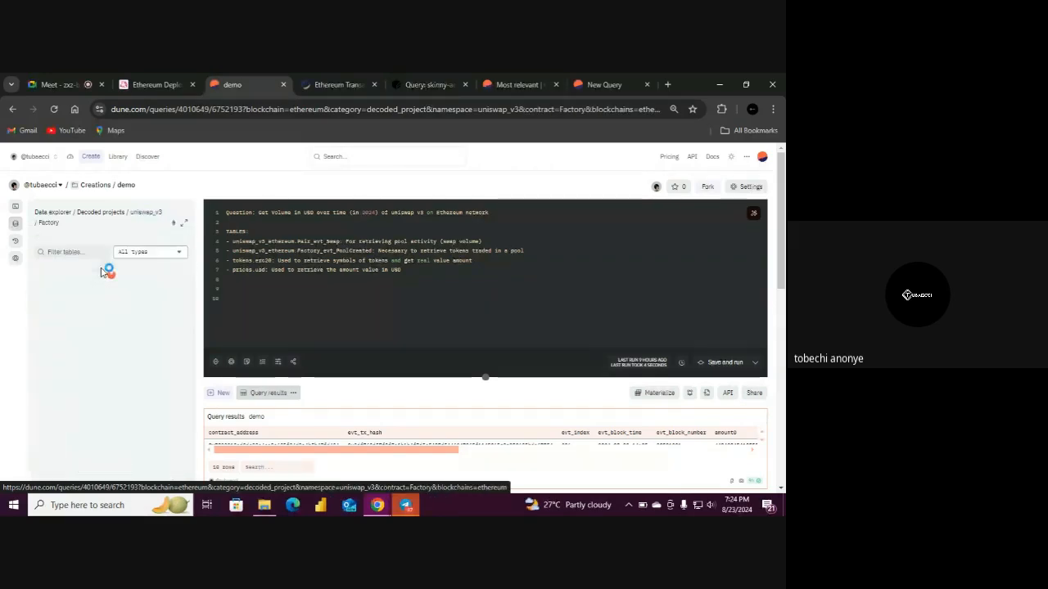
pyautogui.click(162, 260)
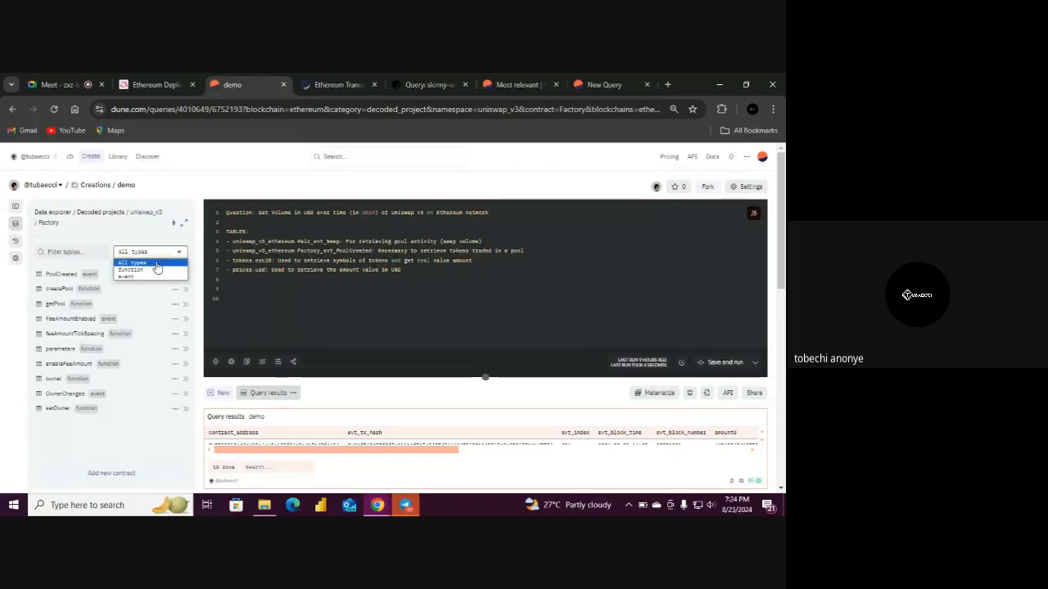
pyautogui.click(59, 440)
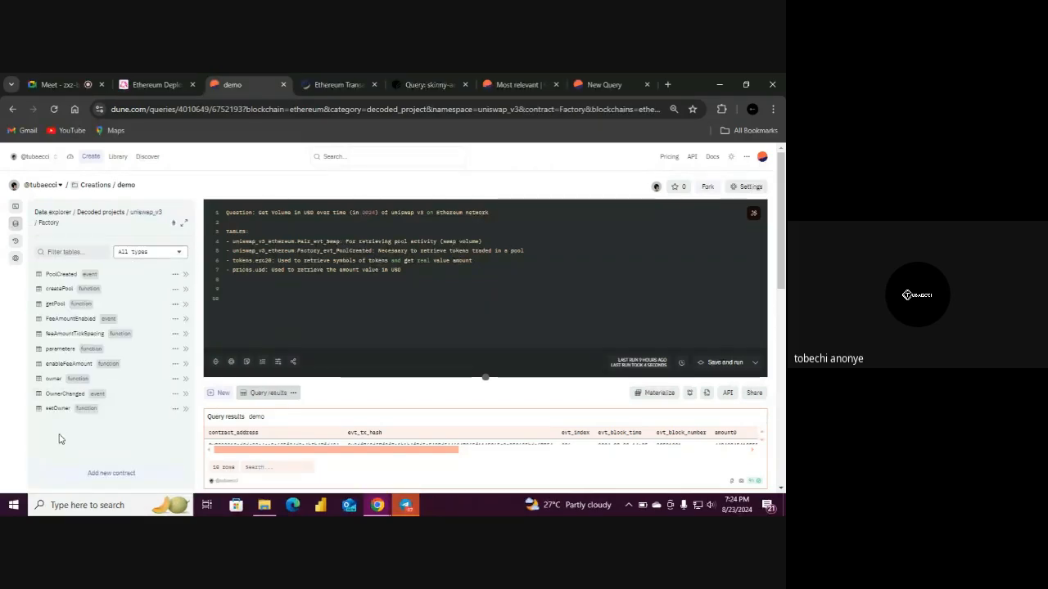
pyautogui.click(142, 216)
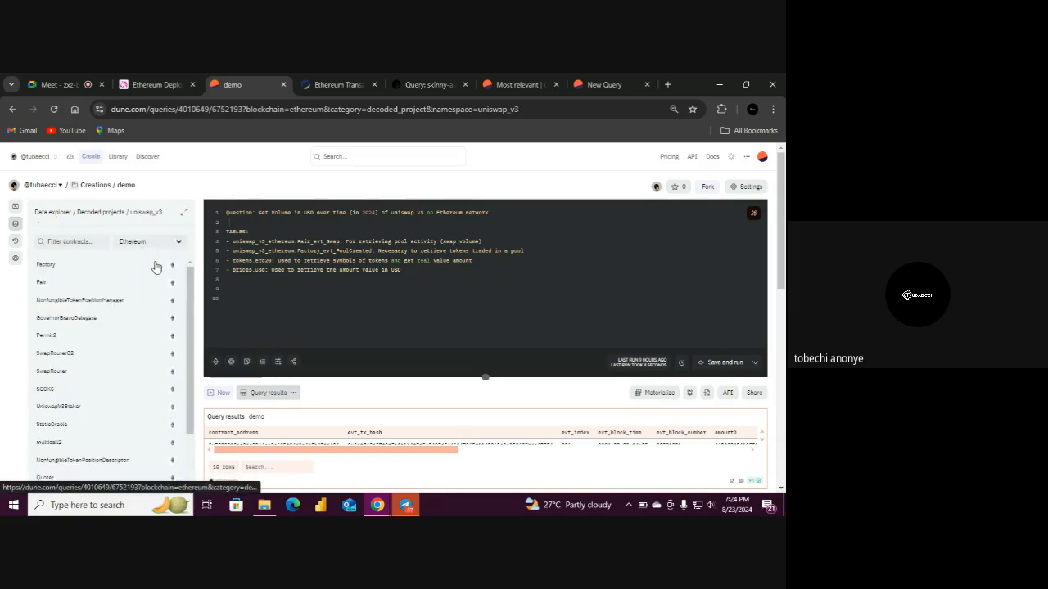
# Browse the NonfungibleTokenPositionManager tables, check the contract against the deployments in Uniswap Docs, and return to Dune's uniswap_v3 contracts
pyautogui.click(129, 304)
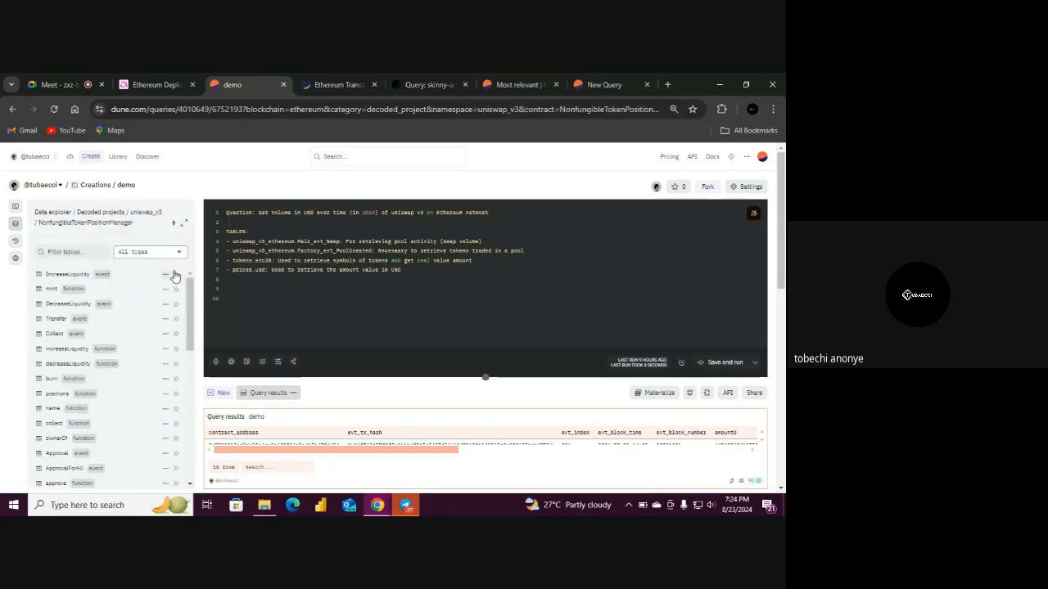
pyautogui.moveTo(190, 306); pyautogui.dragTo(189, 346)
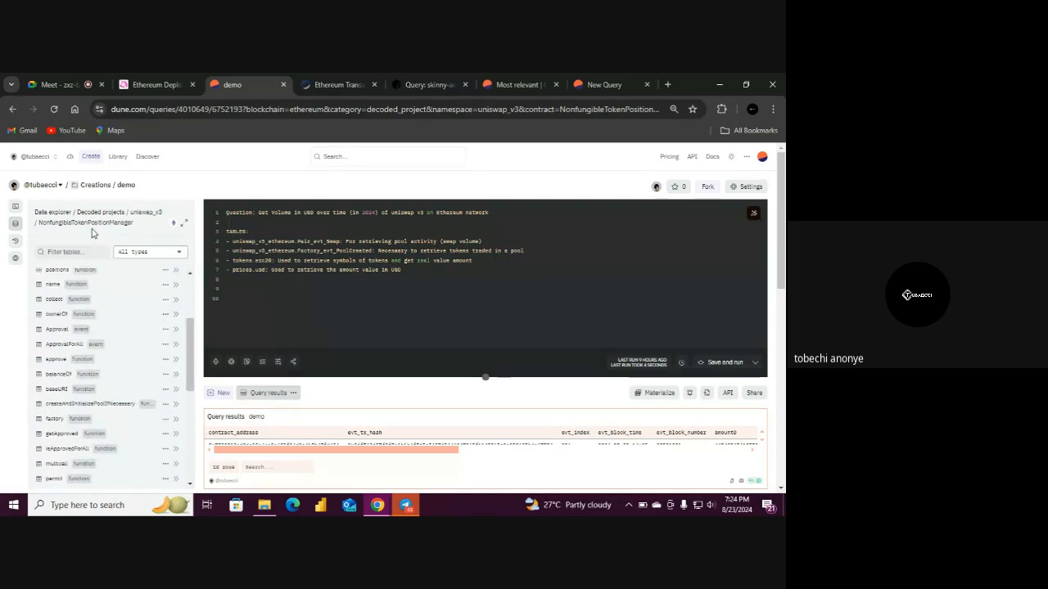
pyautogui.click(159, 82)
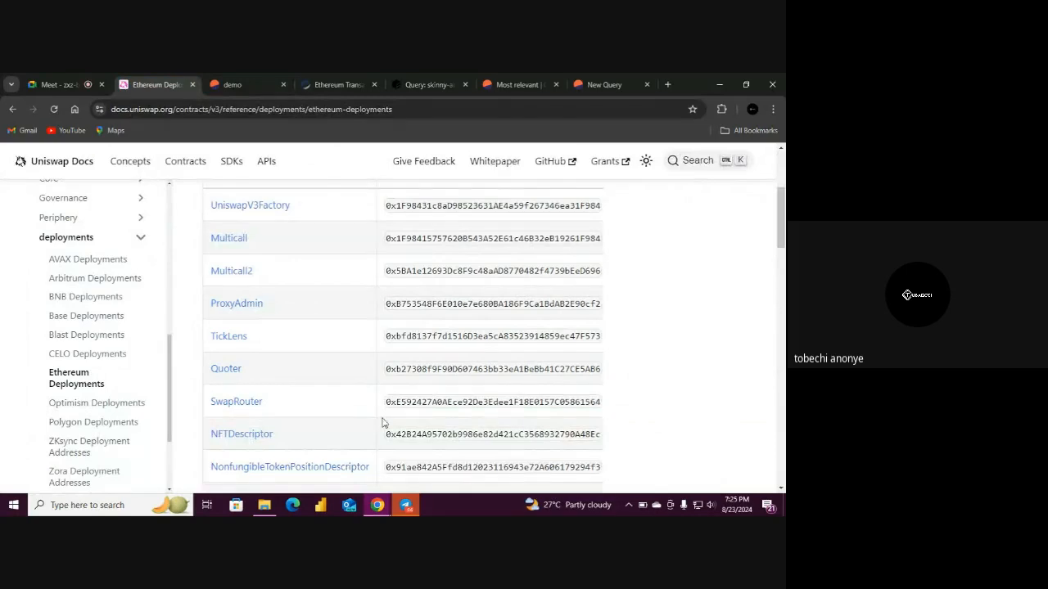
pyautogui.moveTo(784, 231); pyautogui.dragTo(783, 258)
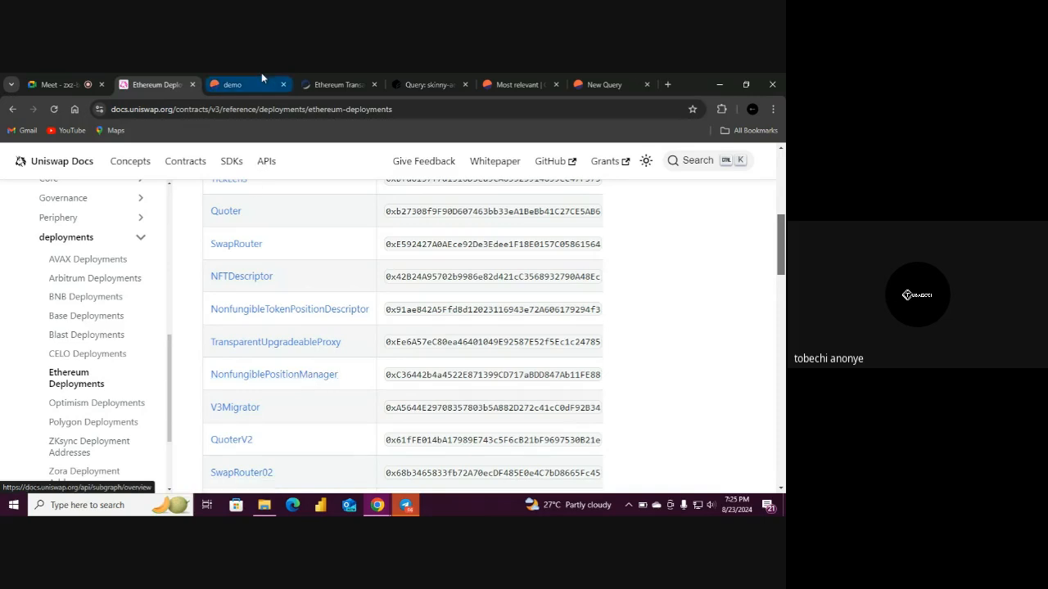
pyautogui.click(237, 85)
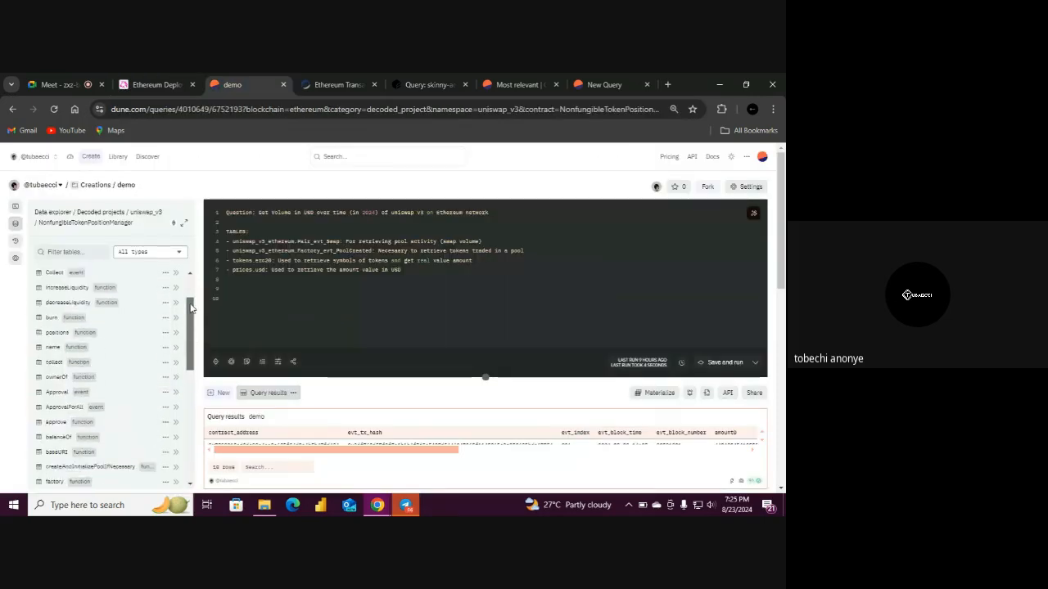
pyautogui.click(155, 214)
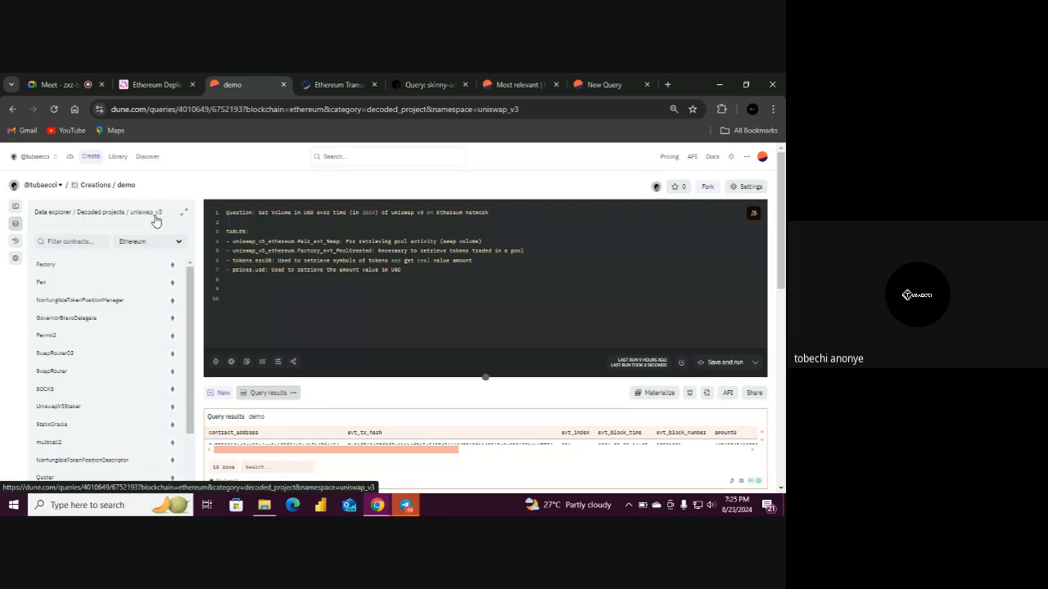
# Open the Pair contract and filter its tables to the event type
pyautogui.click(87, 284)
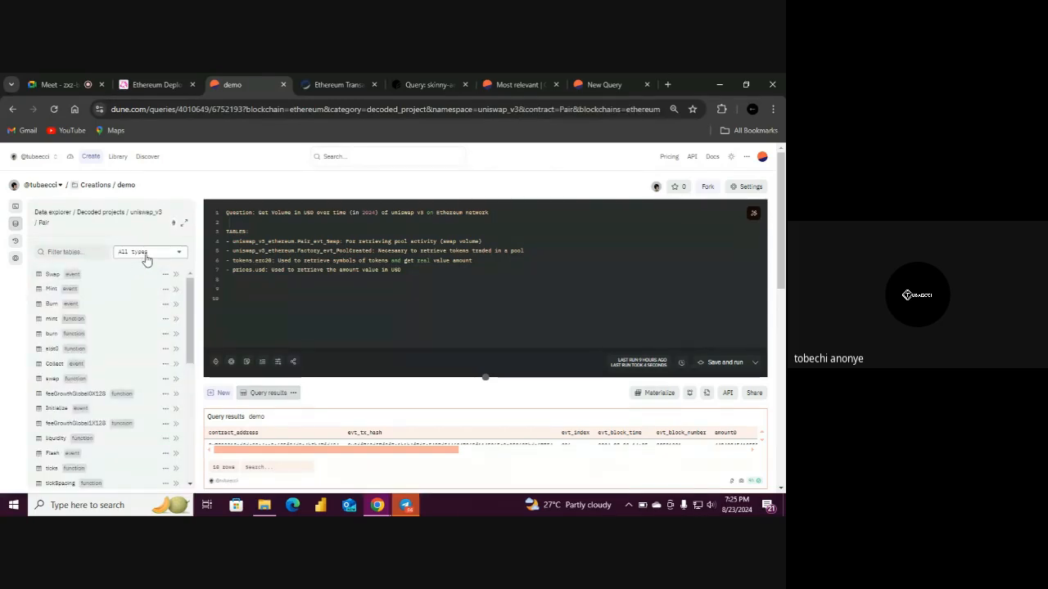
pyautogui.click(146, 259)
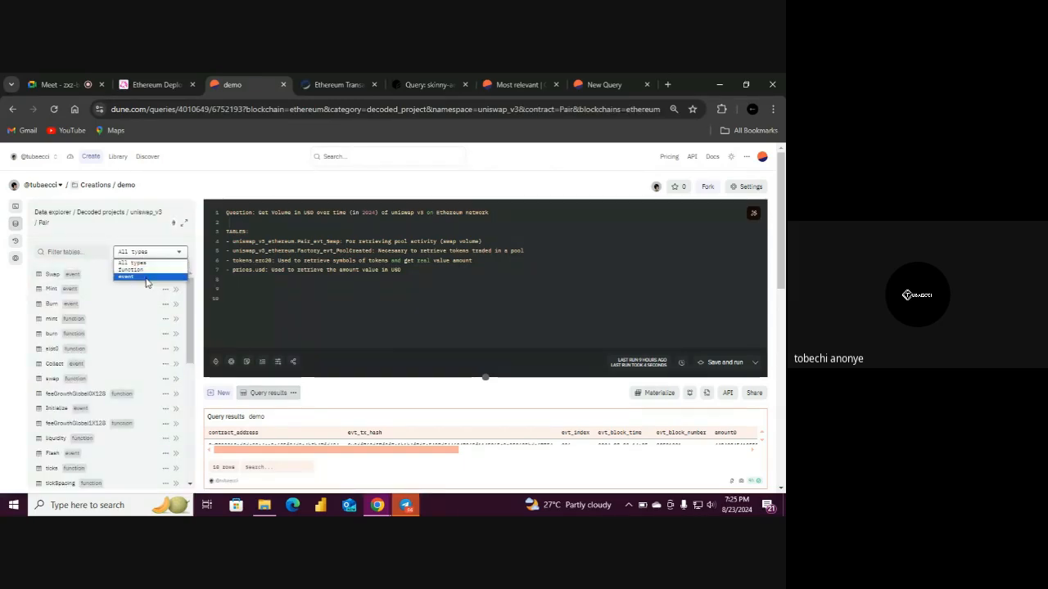
pyautogui.click(147, 273)
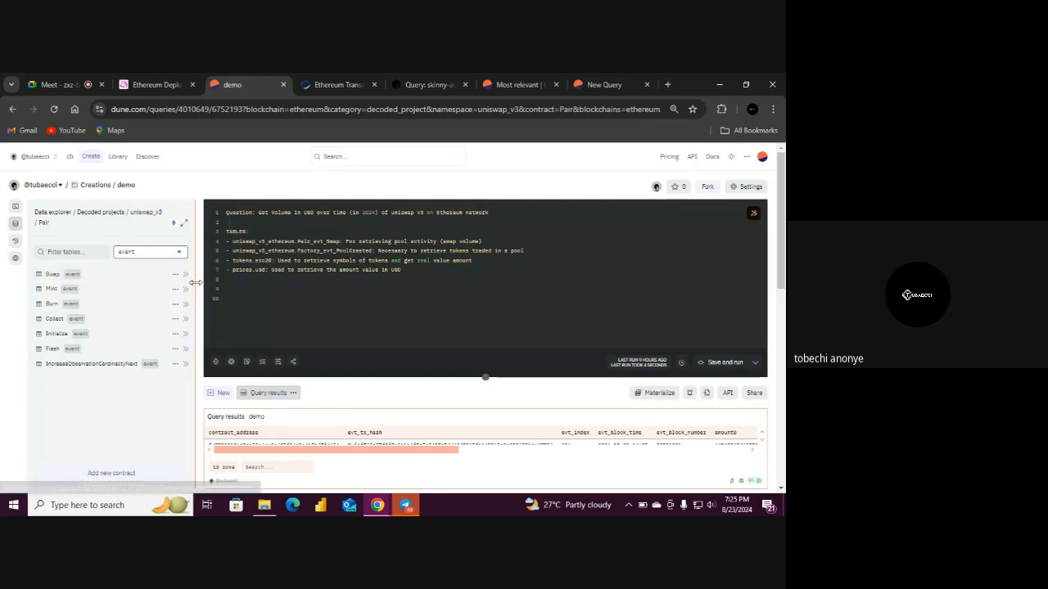
pyautogui.click(245, 286)
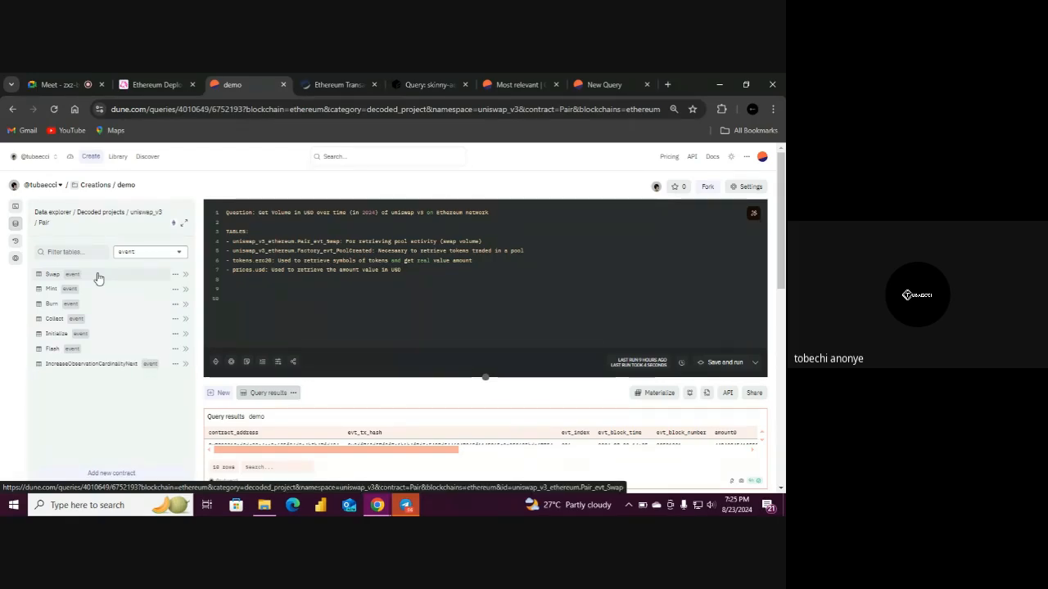
# Switch to the Flipside query and point out the ethereum.defi.ez_dex_swaps table in its FROM clause
pyautogui.click(444, 78)
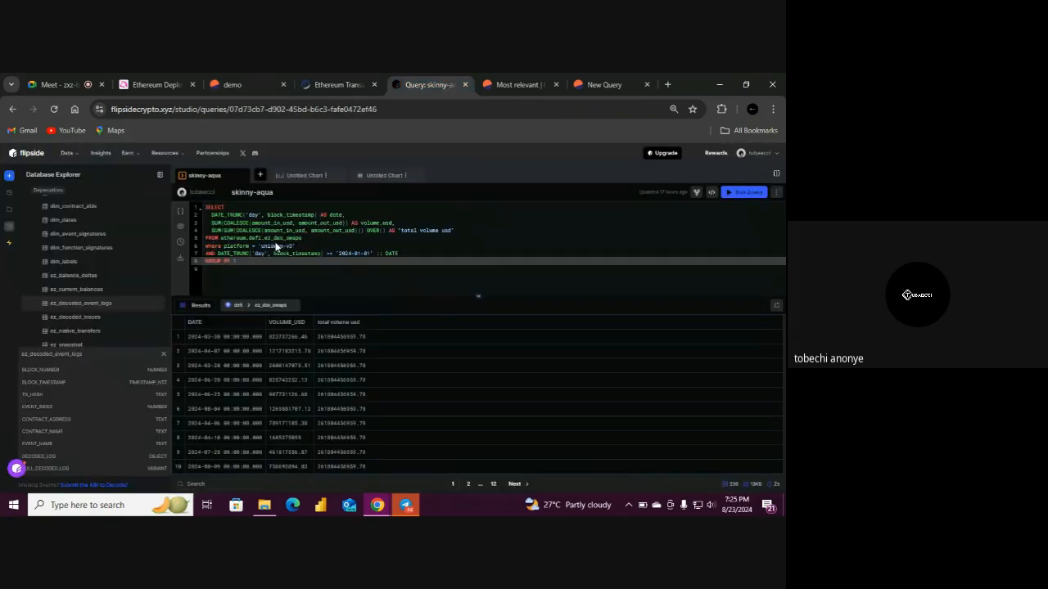
pyautogui.moveTo(303, 236); pyautogui.dragTo(223, 238)
pyautogui.click(307, 239)
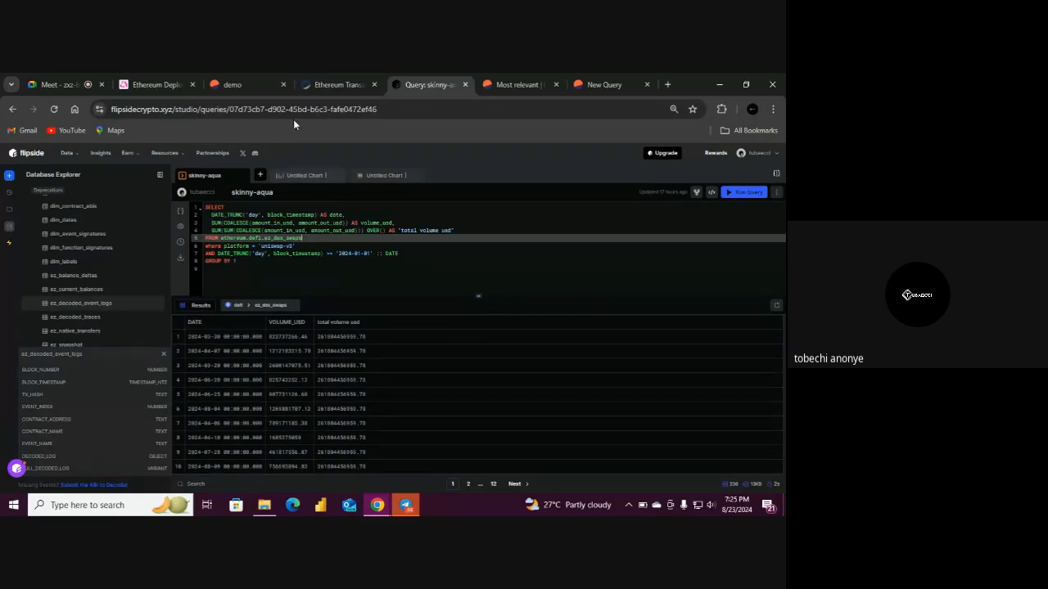
# Reorder the browser pages so the Flipside query directly follows Dune's demo query, and return to the demo query
pyautogui.click(253, 82)
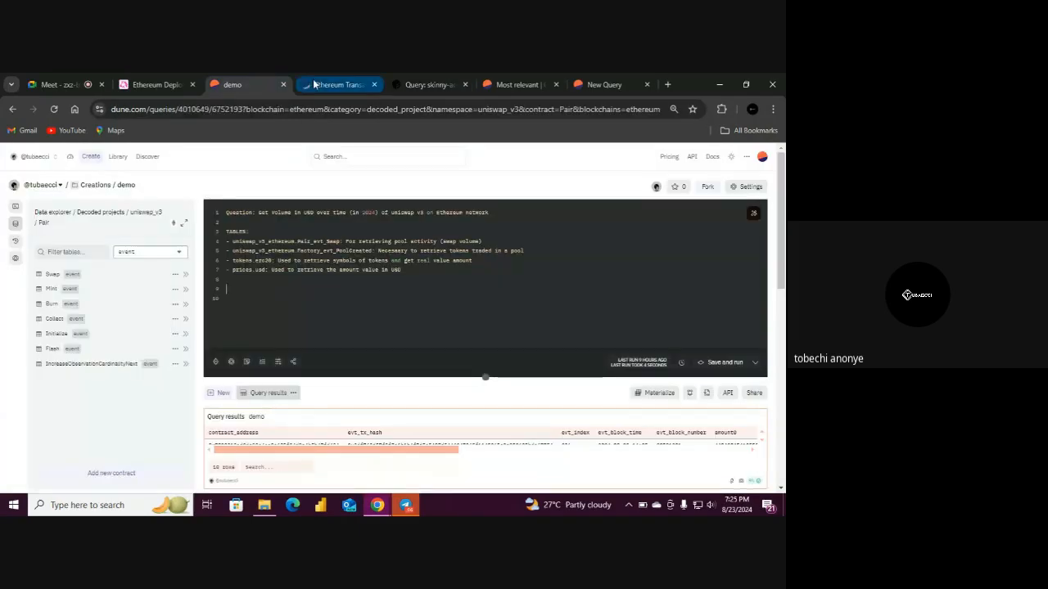
pyautogui.moveTo(313, 84); pyautogui.dragTo(383, 78)
pyautogui.click(254, 82)
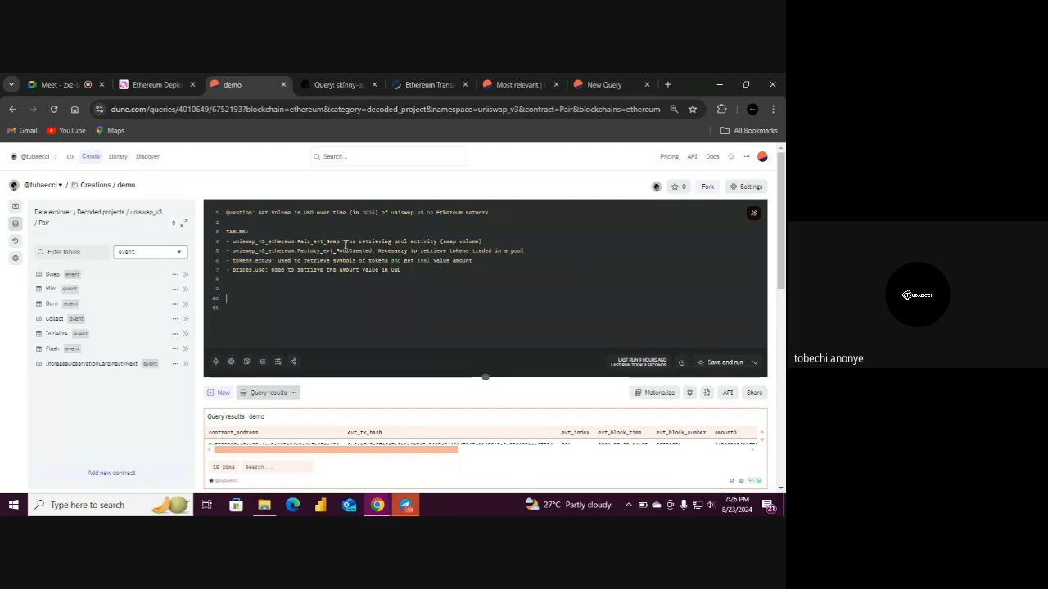
# Point out the Pair_evt_Swap table and its purpose in the TABLES notes, followed by the Factory_evt_PoolCreated table
pyautogui.moveTo(339, 242); pyautogui.dragTo(239, 243)
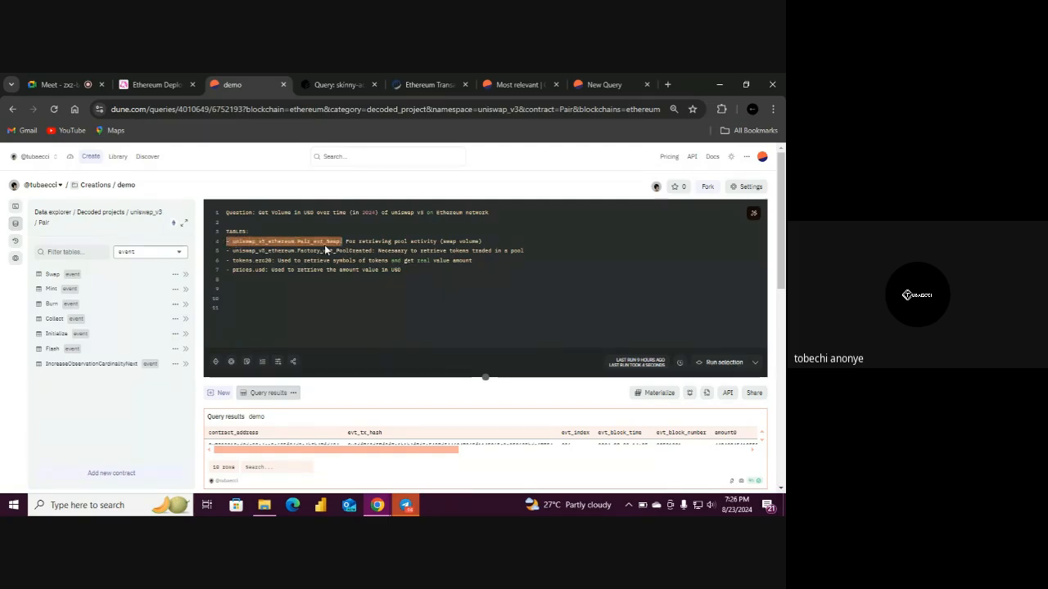
pyautogui.click(363, 242)
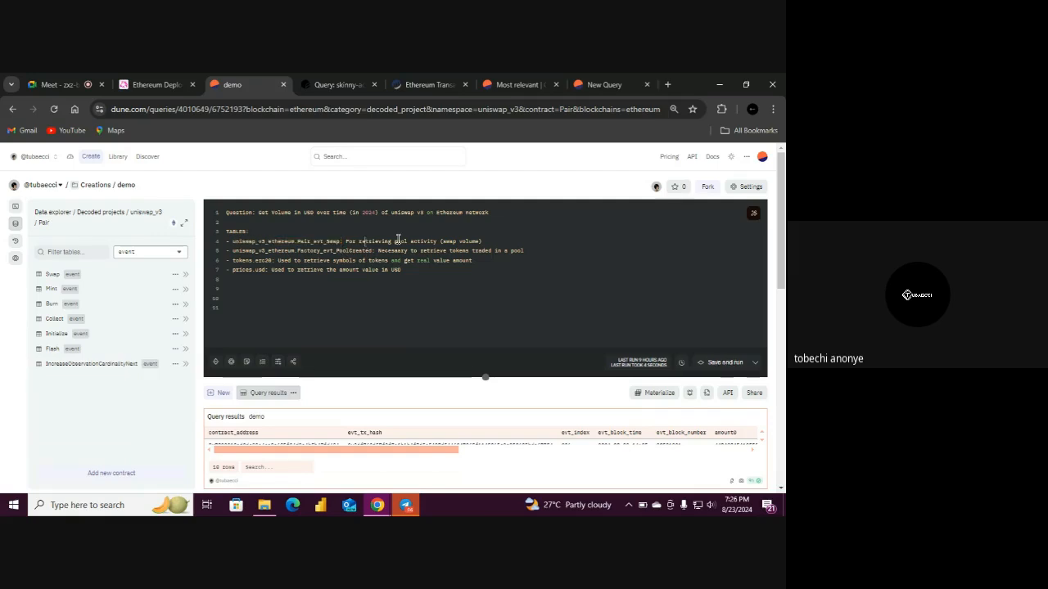
pyautogui.click(487, 240)
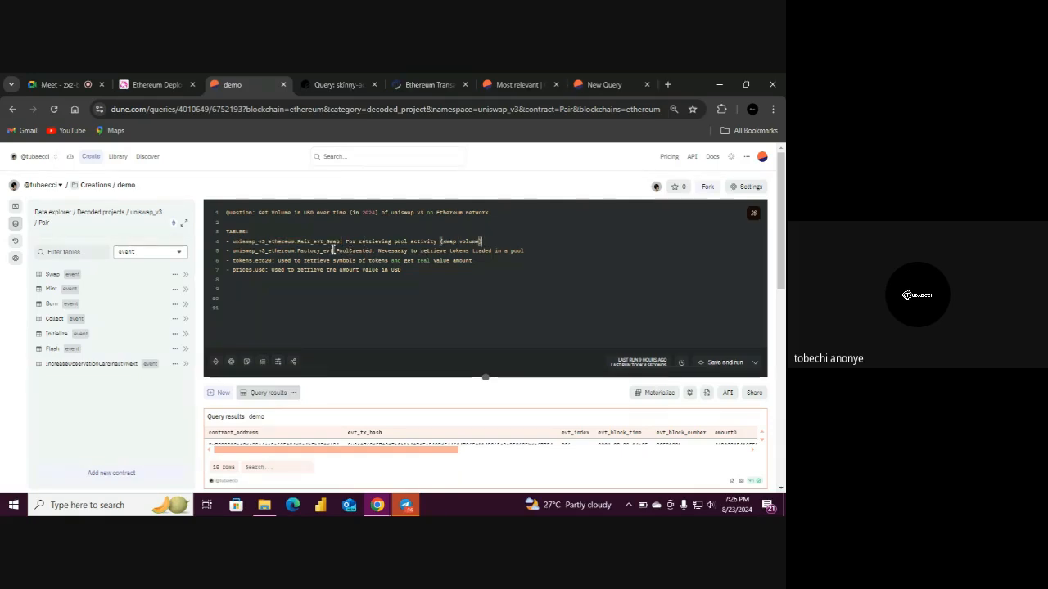
pyautogui.moveTo(231, 251); pyautogui.dragTo(304, 279)
# Below the TABLES notes, write SELECT * FROM uniswap_v3_ethereum.Pair_evt_Swap, inserting the table name from the Pair contract's Swap event
pyautogui.click(314, 286)
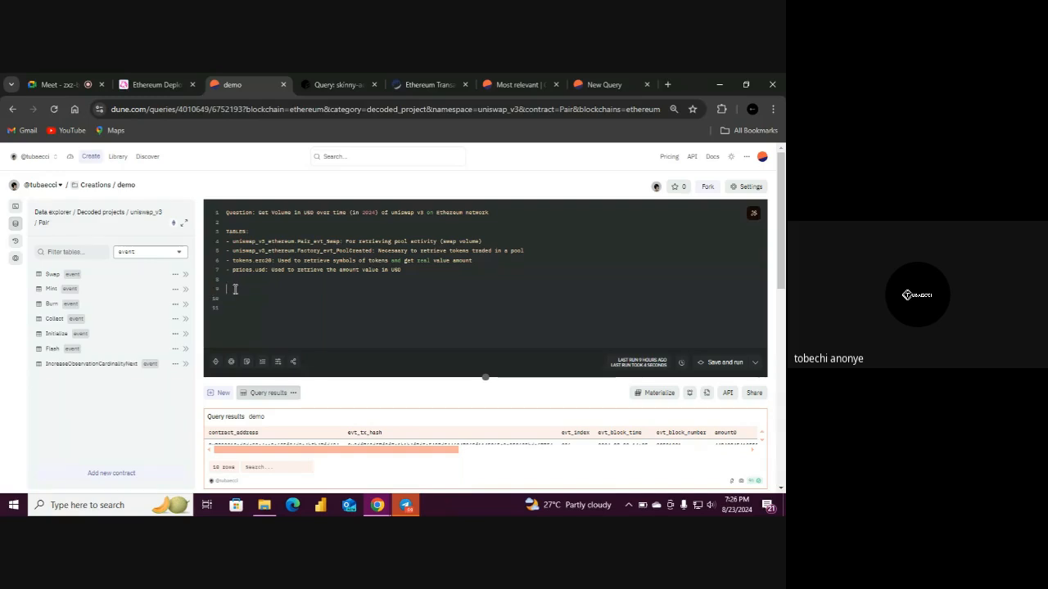
pyautogui.press('Return')
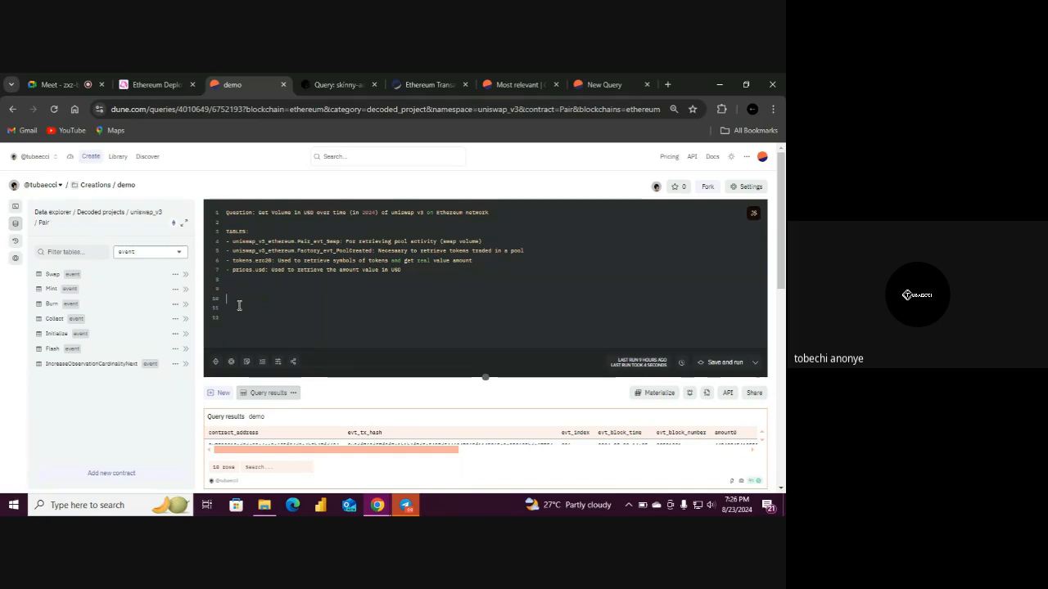
pyautogui.write('SEL')
pyautogui.press('Return')
pyautogui.write('*')
pyautogui.press('Return')
pyautogui.write('F')
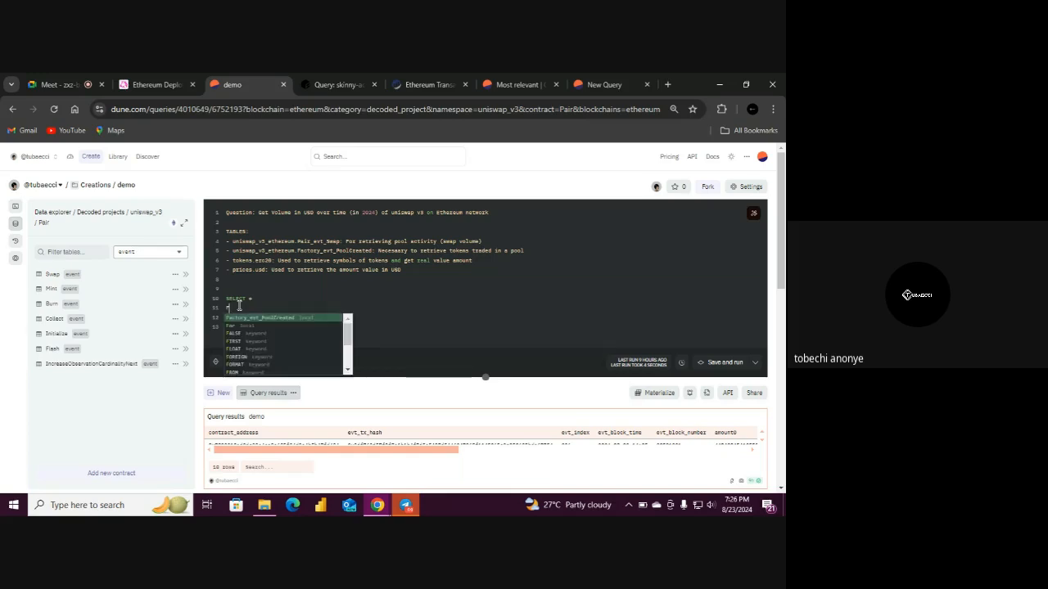
pyautogui.write('ROM')
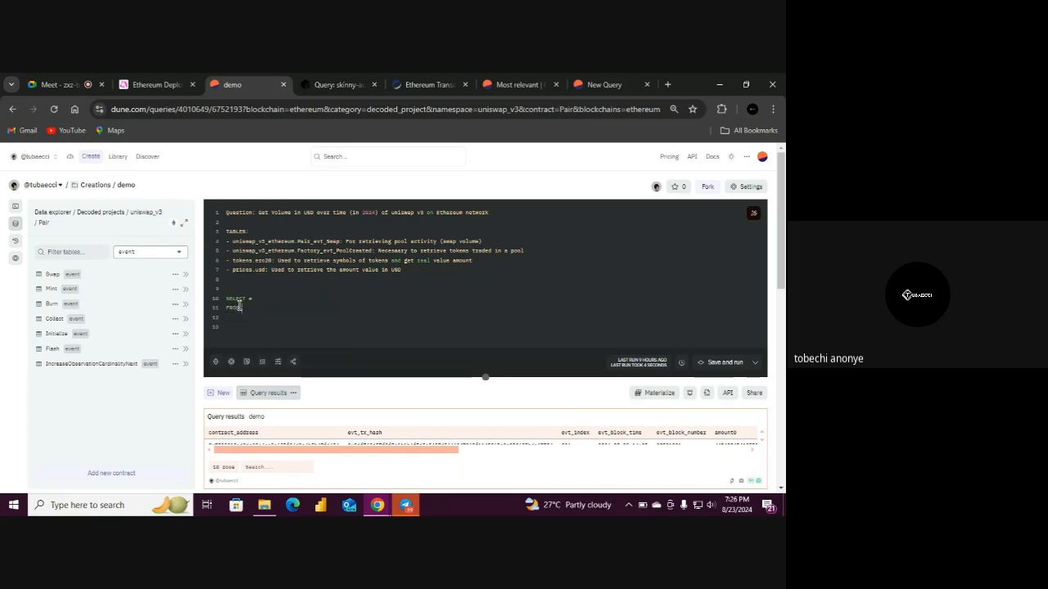
pyautogui.click(186, 275)
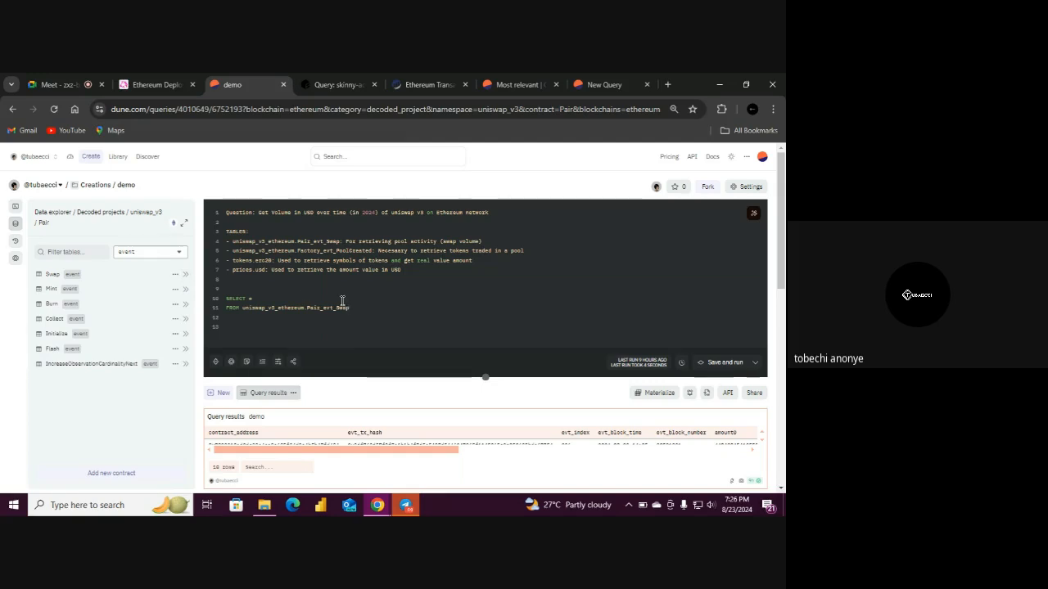
# Point out the full table name in the FROM clause and its uniswap_v3 and ethereum parts
pyautogui.moveTo(353, 309); pyautogui.dragTo(245, 308)
pyautogui.press('Down')
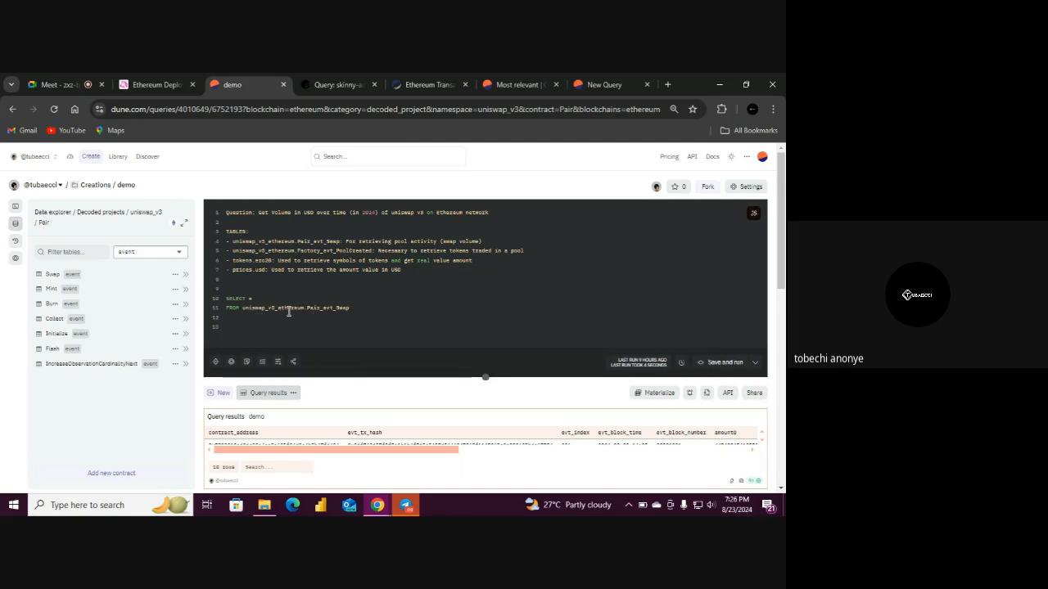
pyautogui.moveTo(275, 308); pyautogui.dragTo(243, 310)
pyautogui.click(263, 322)
pyautogui.moveTo(304, 307); pyautogui.dragTo(277, 309)
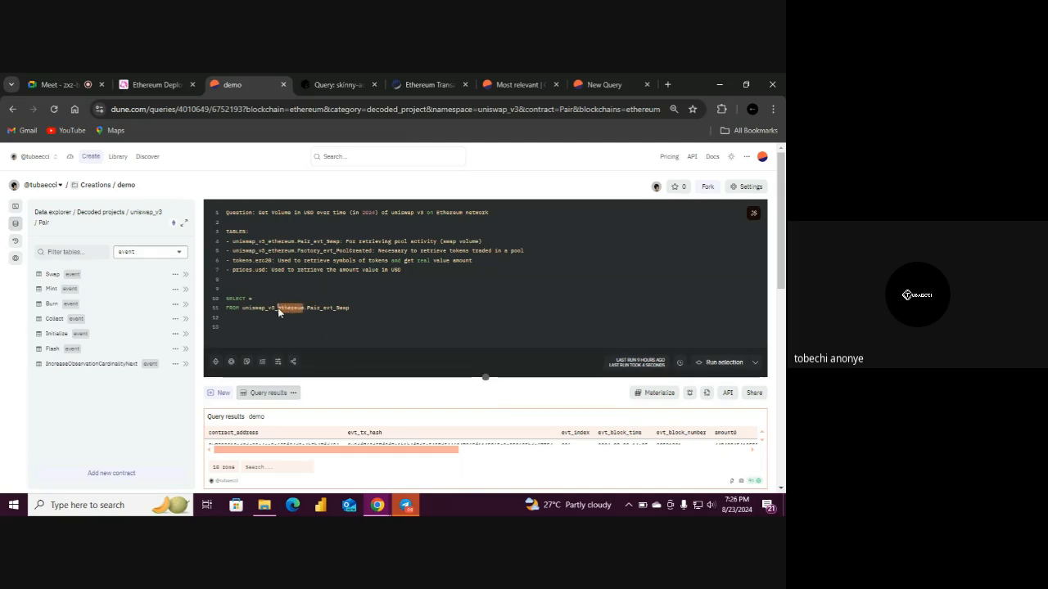
pyautogui.click(379, 311)
# Check the list of chain deployments in Uniswap Docs, and return to Dune's demo query
pyautogui.click(154, 84)
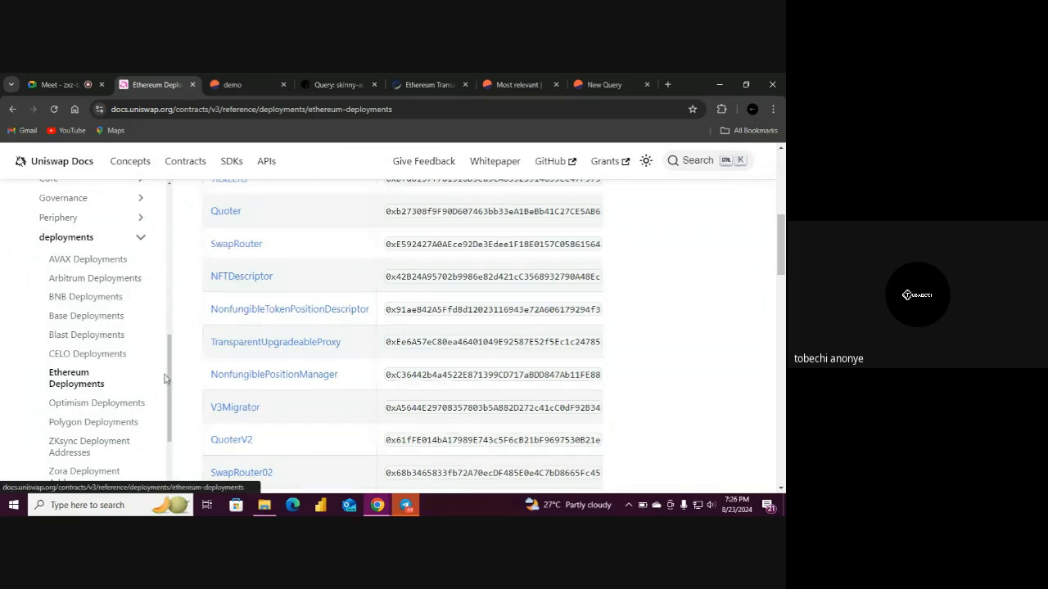
pyautogui.moveTo(169, 382)
pyautogui.mouseDown()
pyautogui.moveTo(167, 417)
pyautogui.moveTo(167, 392)
pyautogui.mouseUp()
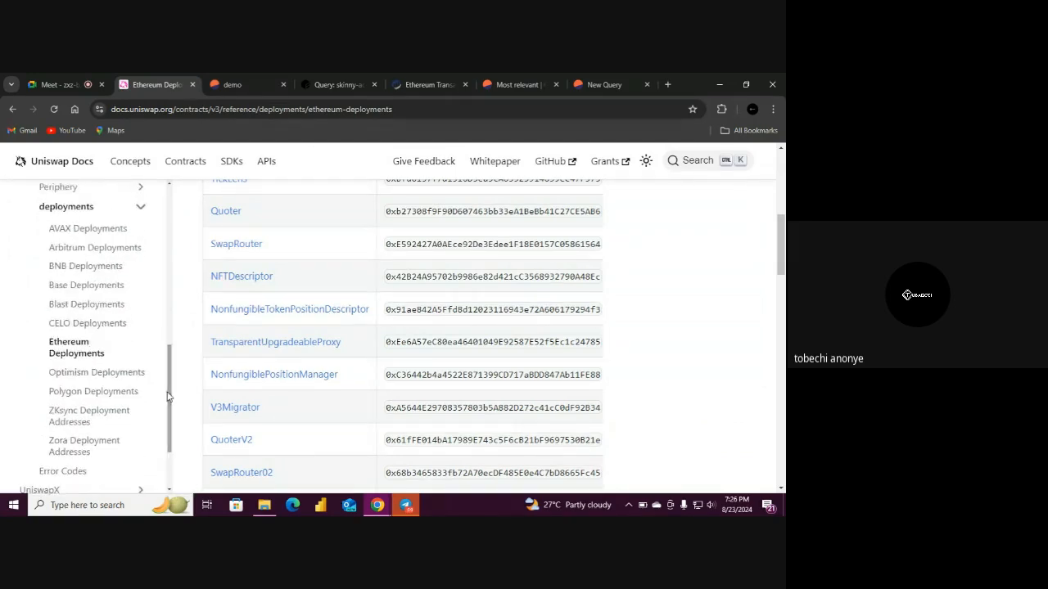
pyautogui.click(233, 85)
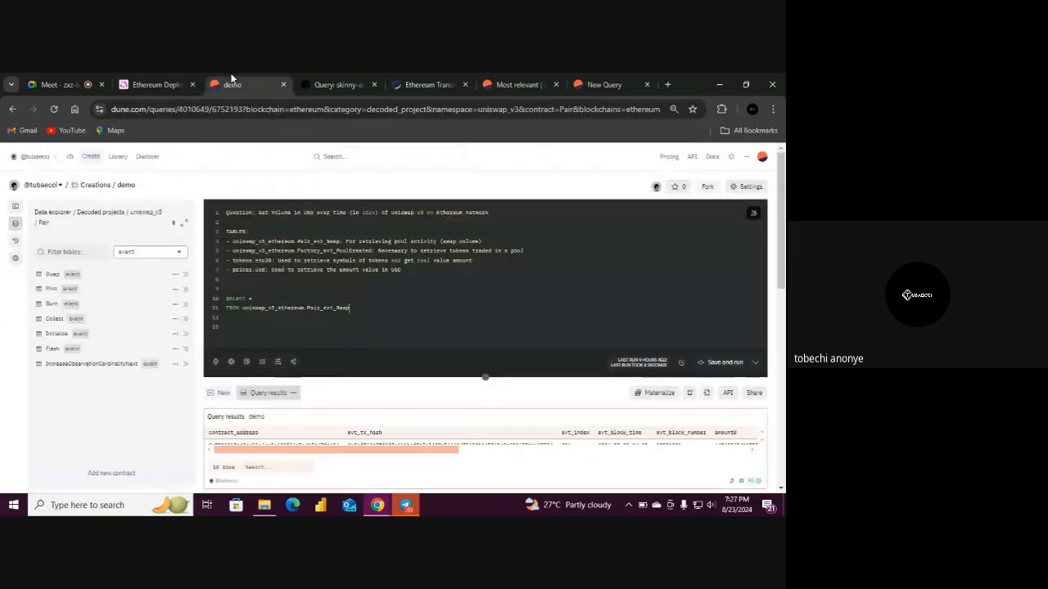
# Point out the ethereum, Pair and Swap parts of the table name in the FROM clause
pyautogui.moveTo(276, 307)
pyautogui.mouseDown()
pyautogui.moveTo(243, 309)
pyautogui.moveTo(285, 308)
pyautogui.mouseUp()
pyautogui.click(307, 308)
pyautogui.moveTo(310, 311); pyautogui.dragTo(321, 308)
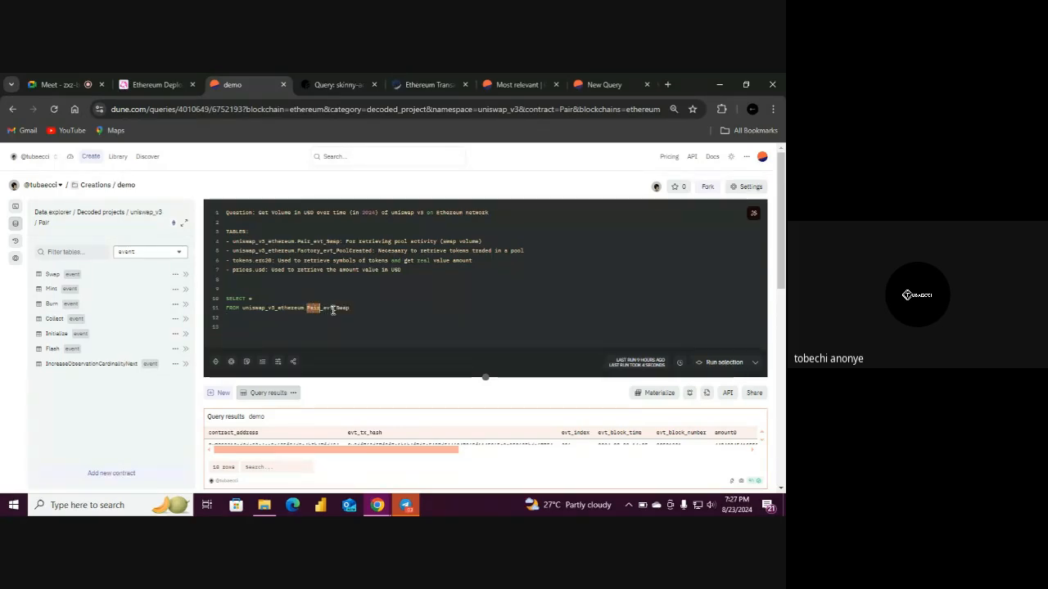
pyautogui.moveTo(338, 310)
pyautogui.mouseDown()
pyautogui.moveTo(349, 311)
pyautogui.moveTo(336, 309)
pyautogui.mouseUp()
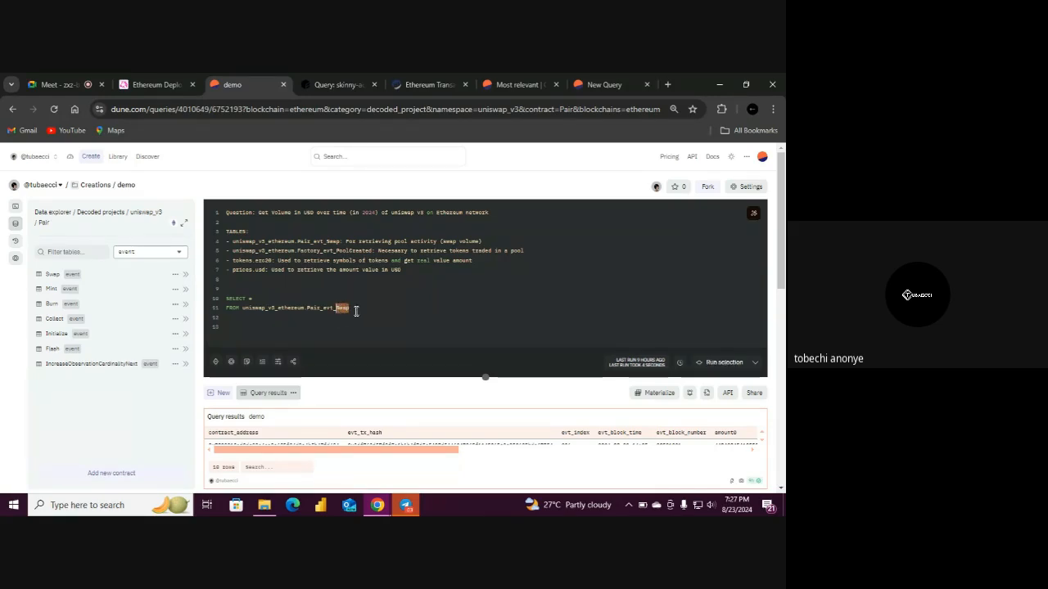
# Insert the Pair contract's Mint event table name below the query for comparison with the Swap table name, and remove it again
pyautogui.click(362, 311)
pyautogui.press('Return')
pyautogui.press('Return')
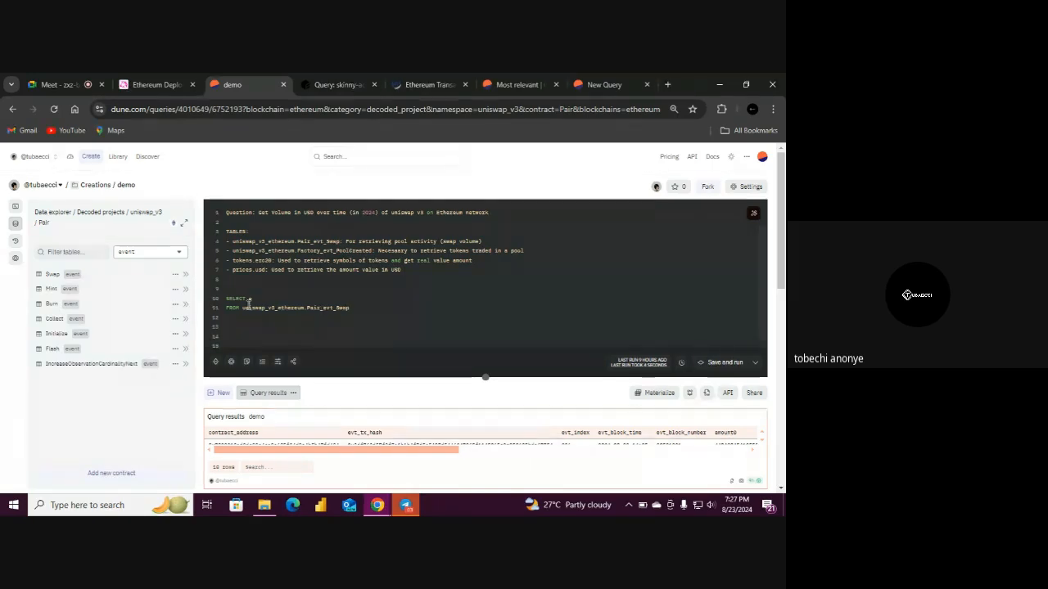
pyautogui.click(185, 289)
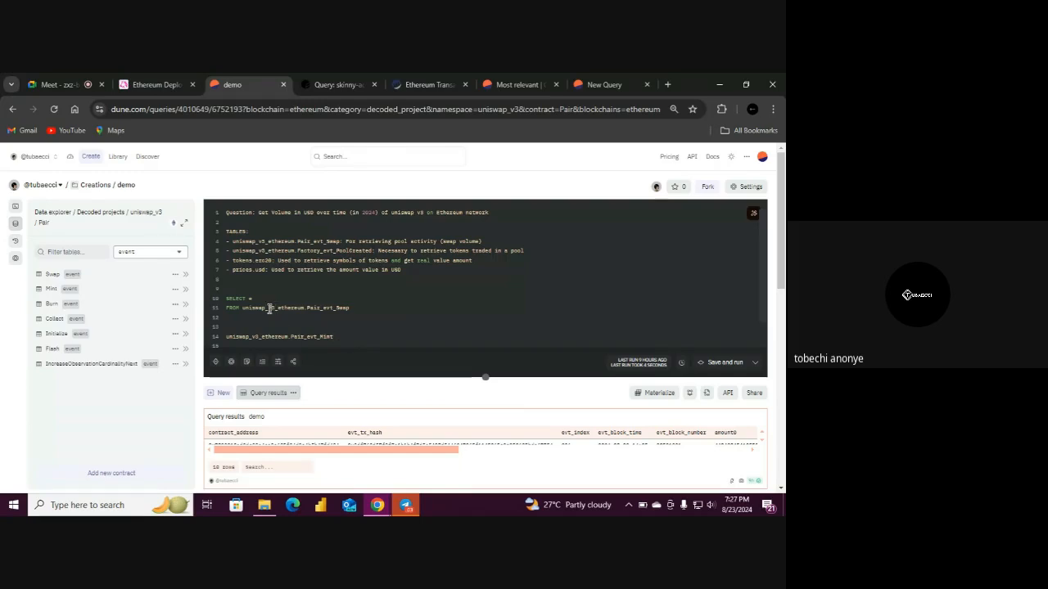
pyautogui.moveTo(270, 308); pyautogui.dragTo(265, 337)
pyautogui.click(274, 337)
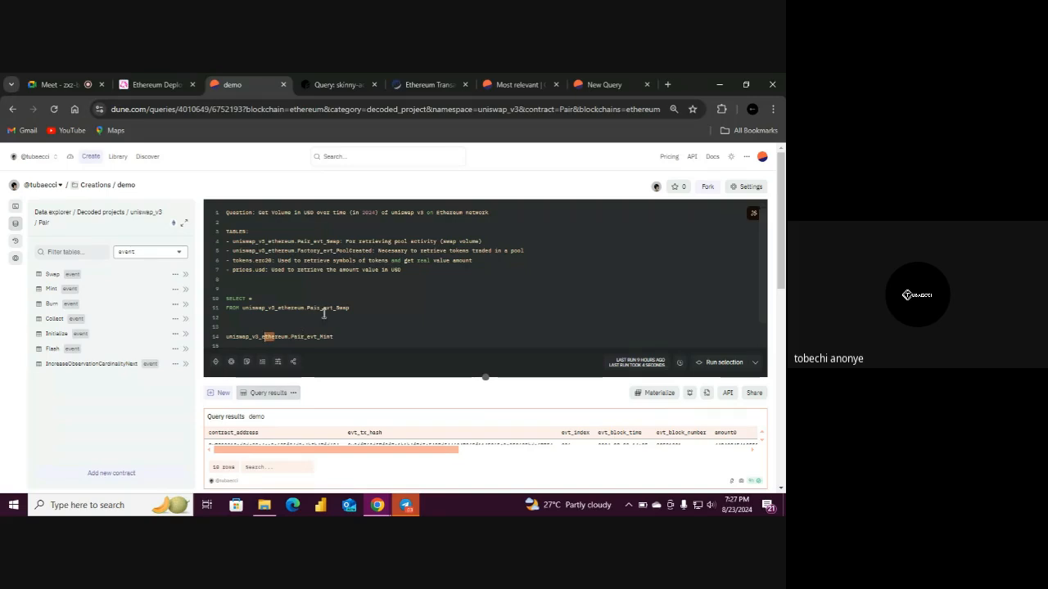
pyautogui.moveTo(336, 308); pyautogui.dragTo(349, 309)
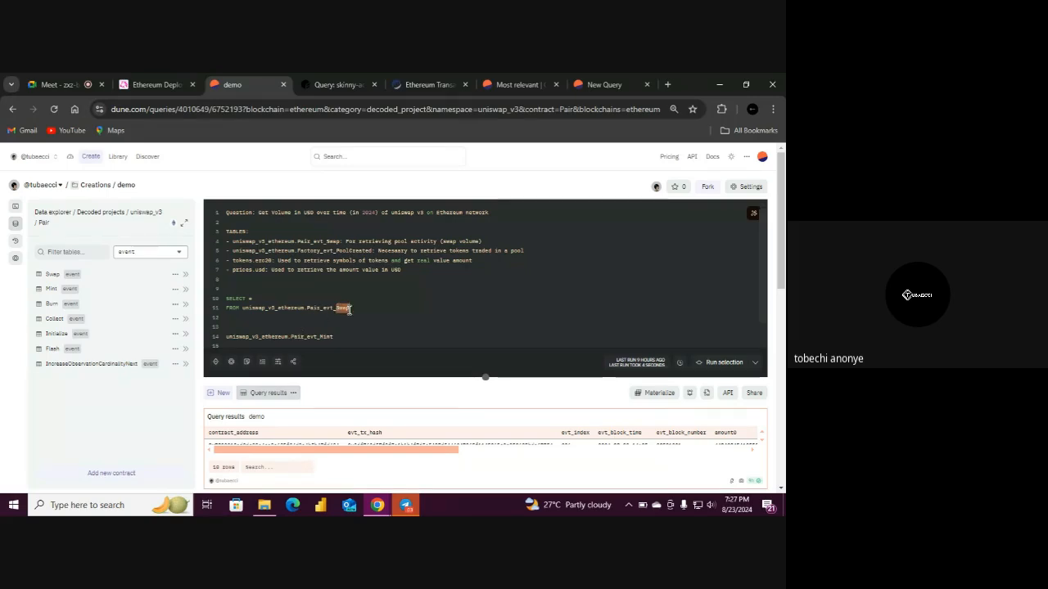
pyautogui.click(352, 311)
pyautogui.click(342, 336)
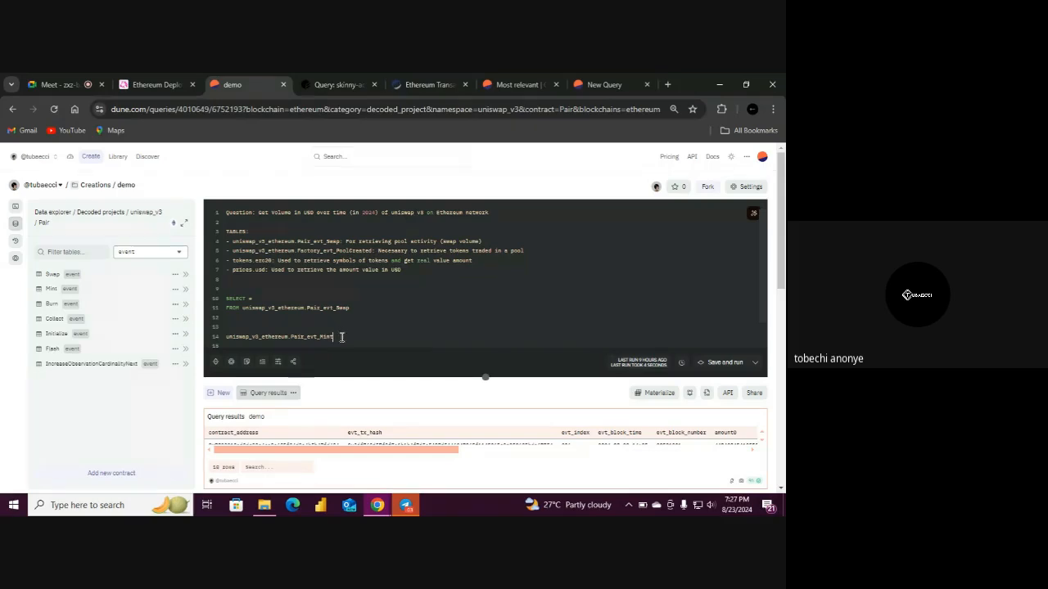
pyautogui.moveTo(337, 339); pyautogui.dragTo(223, 339)
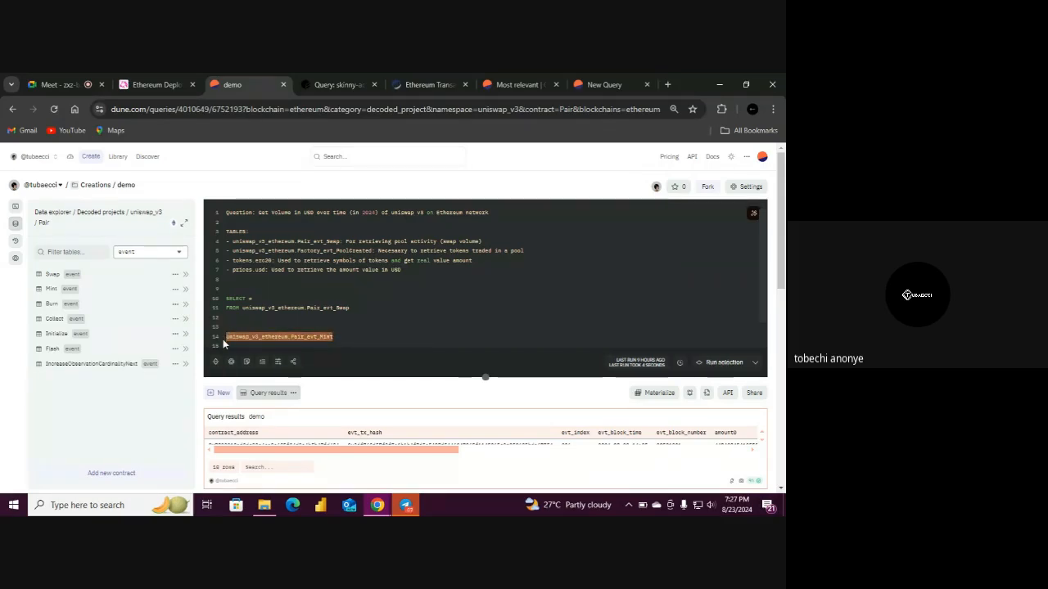
pyautogui.press('BackSpace')
# Add LIMIT 10 below the FROM clause and run only the SELECT statement on Pair_evt_Swap
pyautogui.click(362, 310)
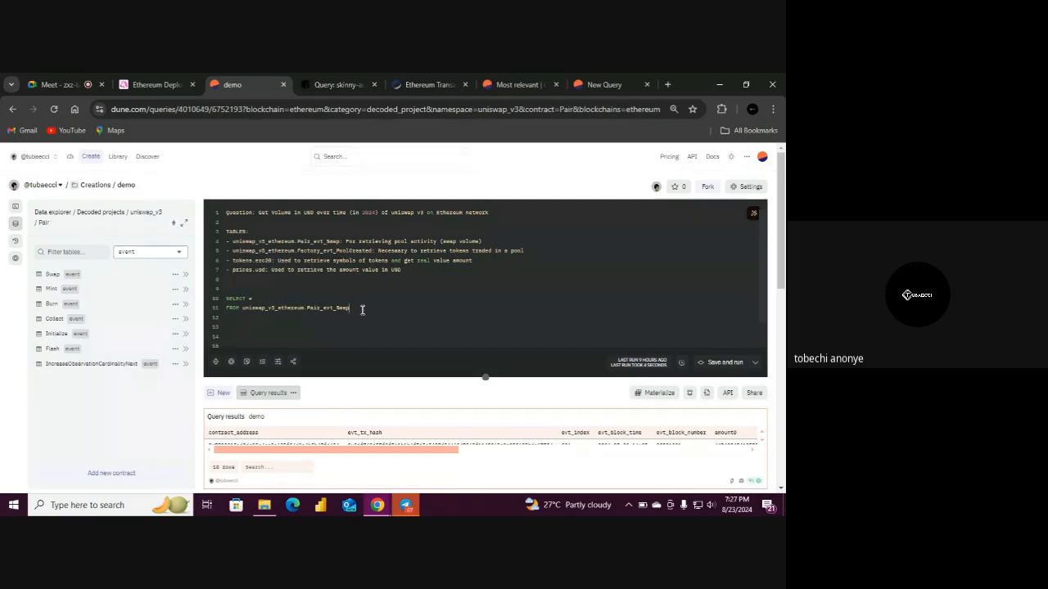
pyautogui.press('Return')
pyautogui.write('LIM')
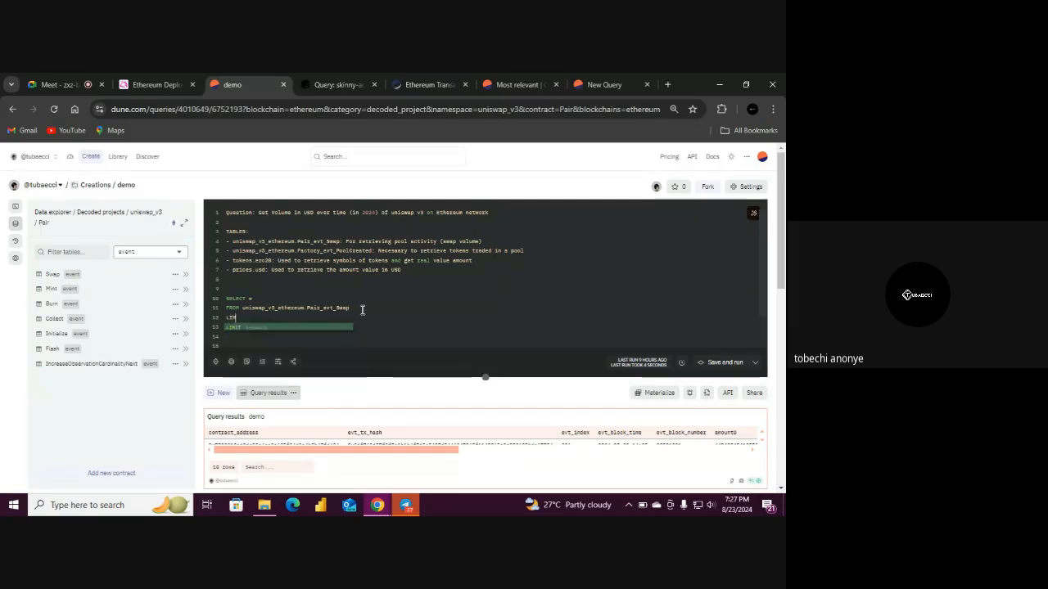
pyautogui.write('IT 10')
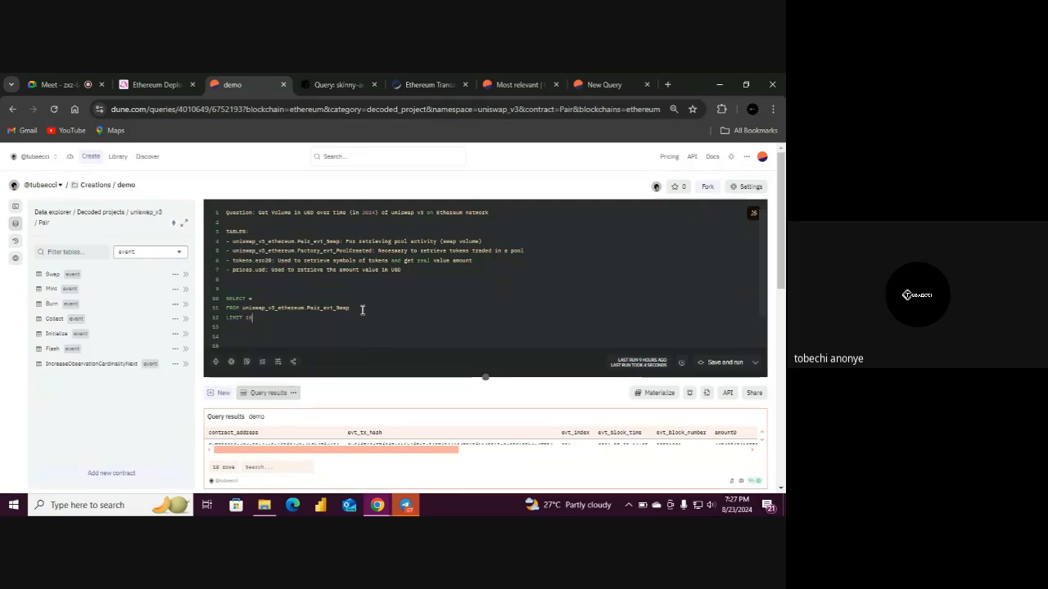
pyautogui.moveTo(272, 322); pyautogui.dragTo(218, 301)
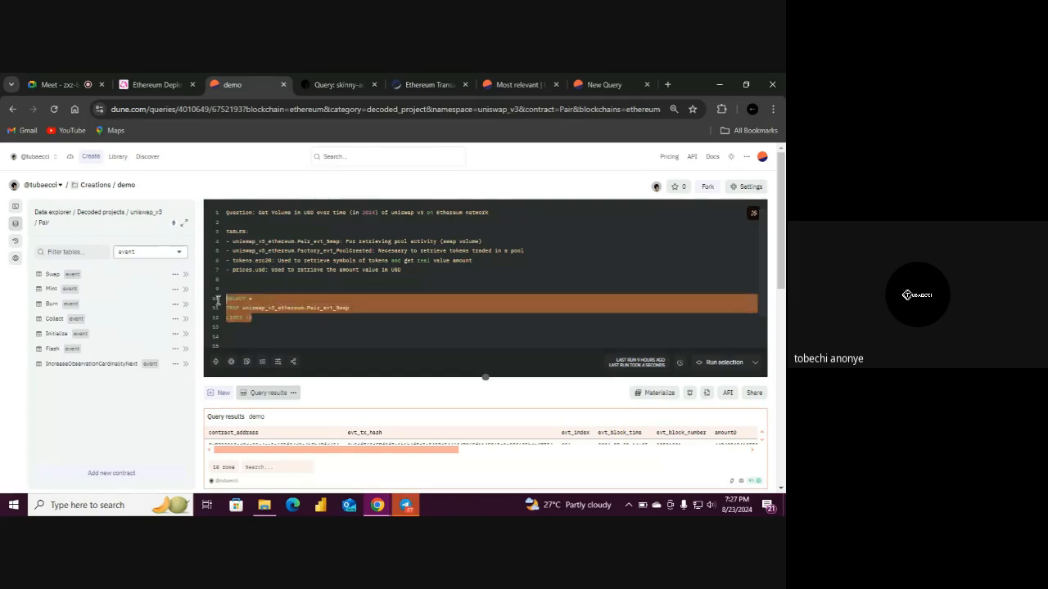
pyautogui.click(719, 366)
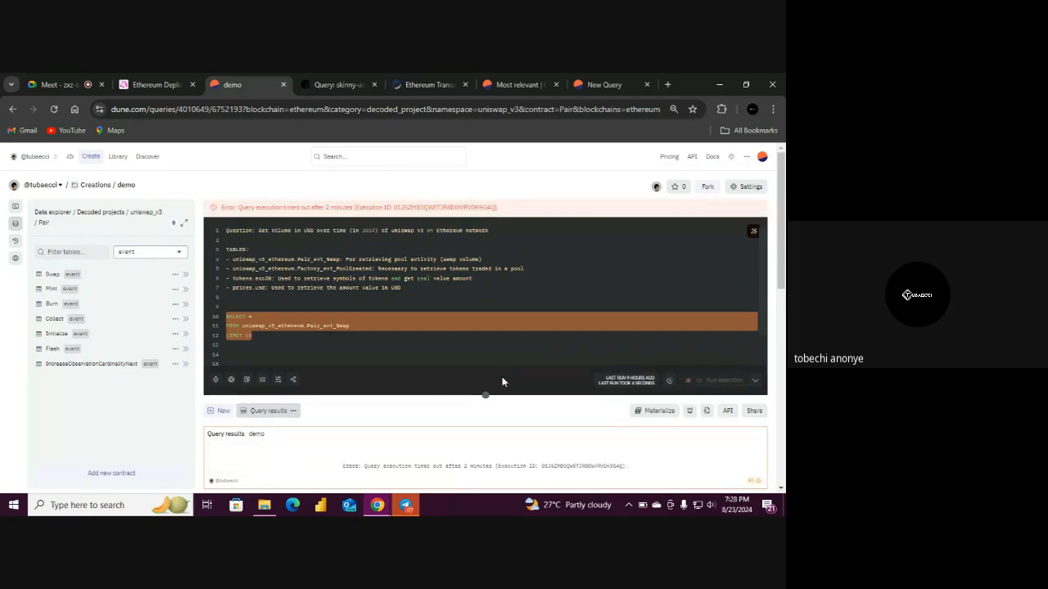
# Hide the data explorer and shrink the query editor to give the results table more room
pyautogui.moveTo(486, 392); pyautogui.dragTo(485, 366)
pyautogui.scroll(-2, 398, 302)
pyautogui.click(361, 303)
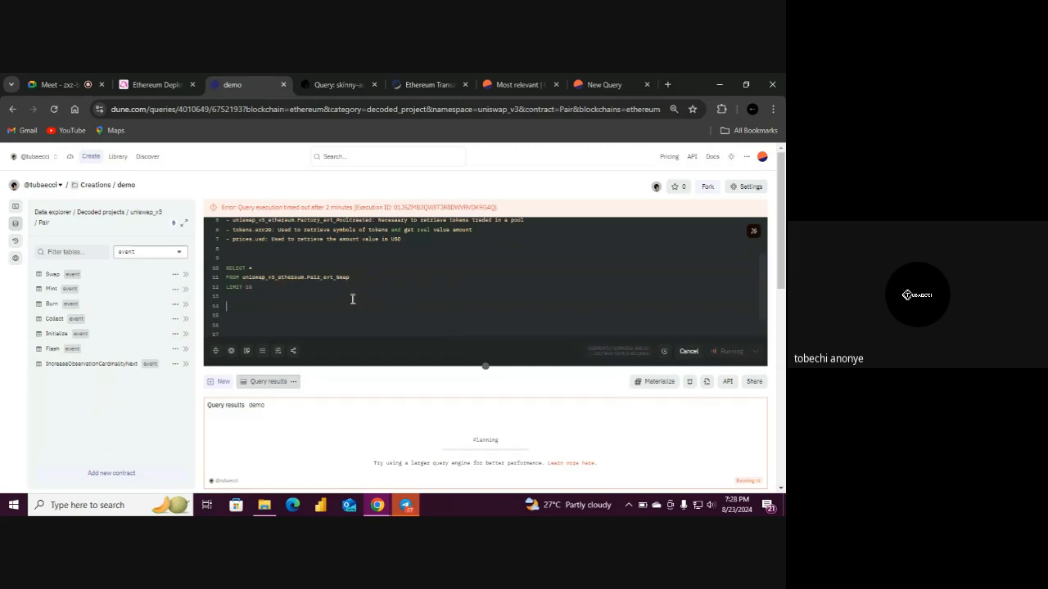
pyautogui.click(15, 224)
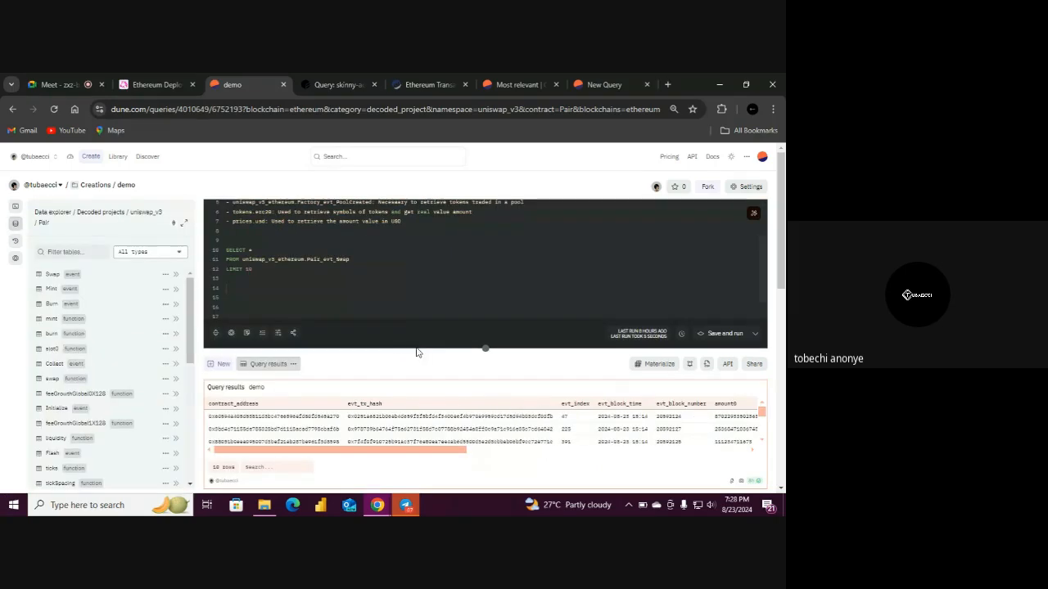
pyautogui.click(15, 230)
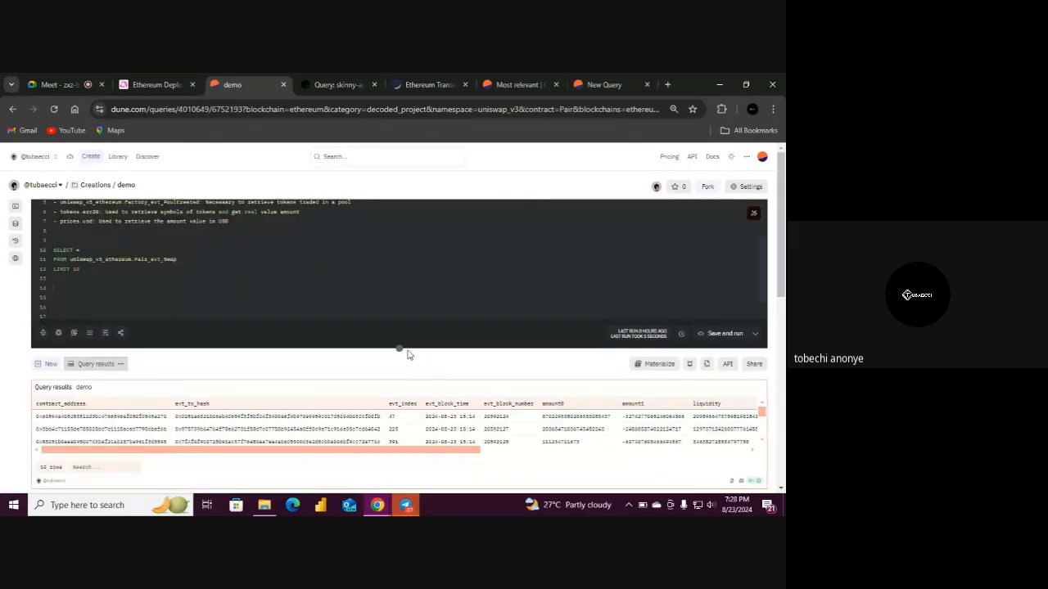
pyautogui.moveTo(398, 349); pyautogui.dragTo(396, 327)
# Point out the first result row's amount0 and amount1 values, followed by its contract_address
pyautogui.moveTo(395, 449); pyautogui.dragTo(344, 421)
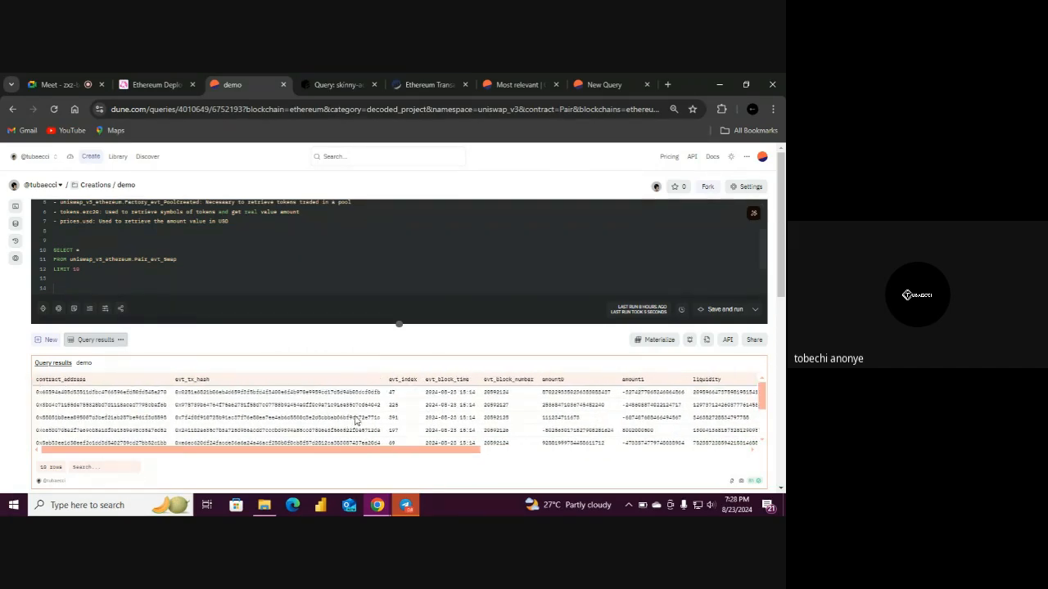
pyautogui.moveTo(435, 451); pyautogui.dragTo(546, 453)
pyautogui.moveTo(504, 393); pyautogui.dragTo(361, 399)
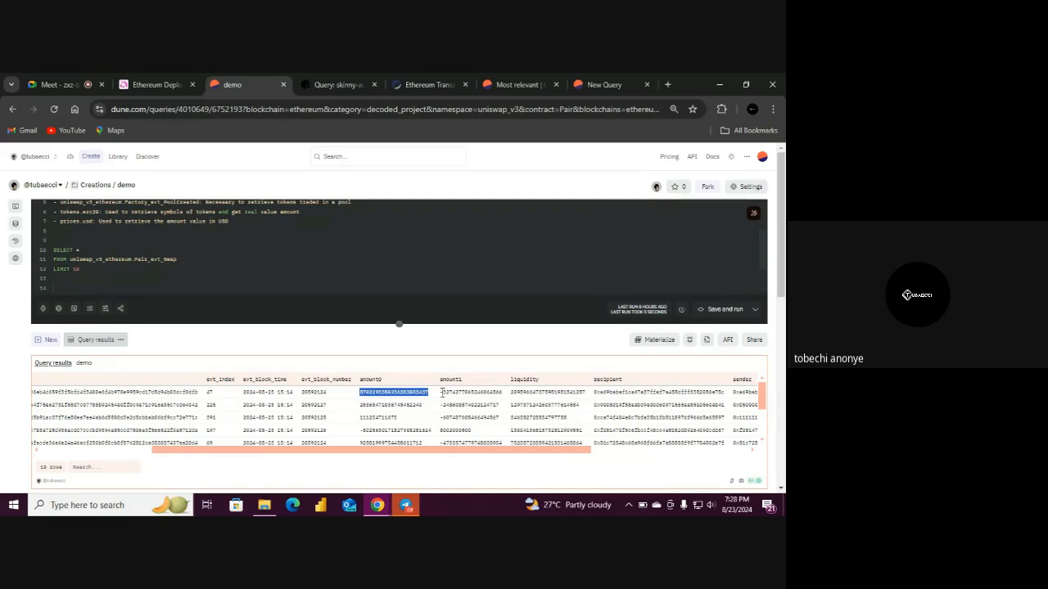
pyautogui.moveTo(443, 392); pyautogui.dragTo(505, 398)
pyautogui.click(492, 404)
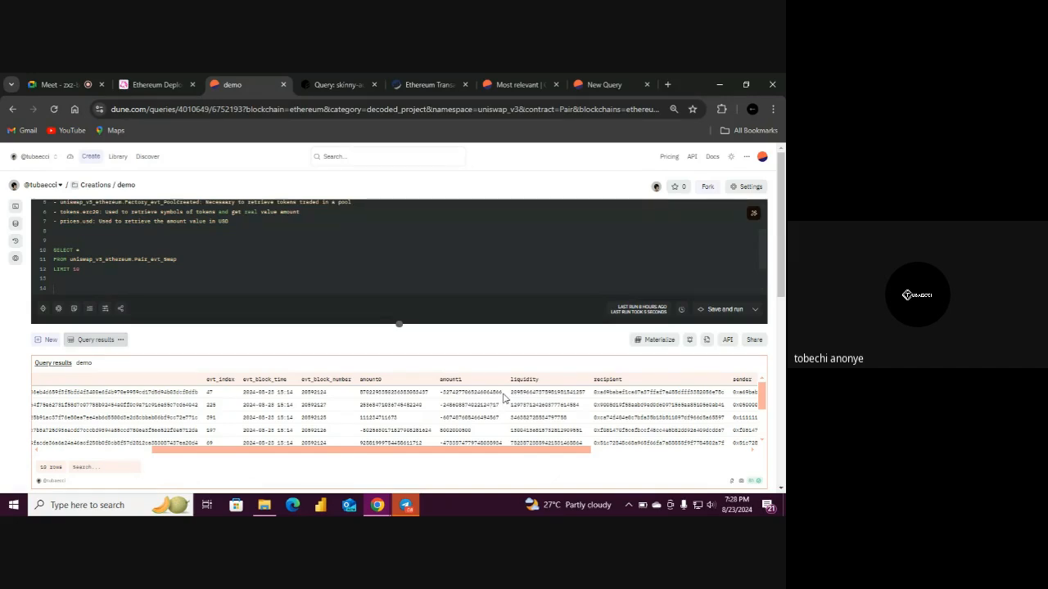
pyautogui.moveTo(505, 397); pyautogui.dragTo(442, 395)
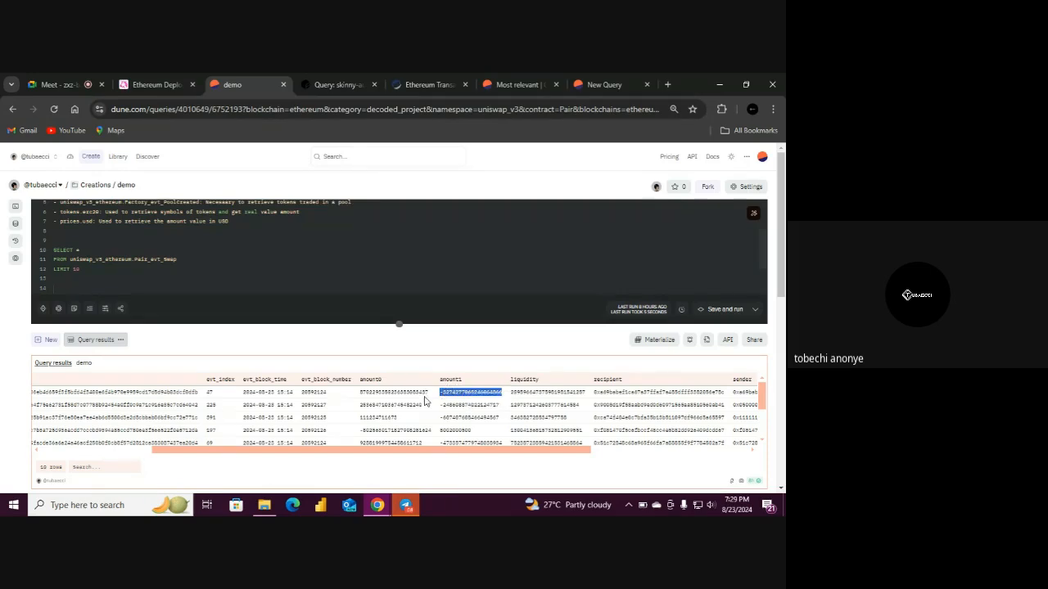
pyautogui.click(446, 401)
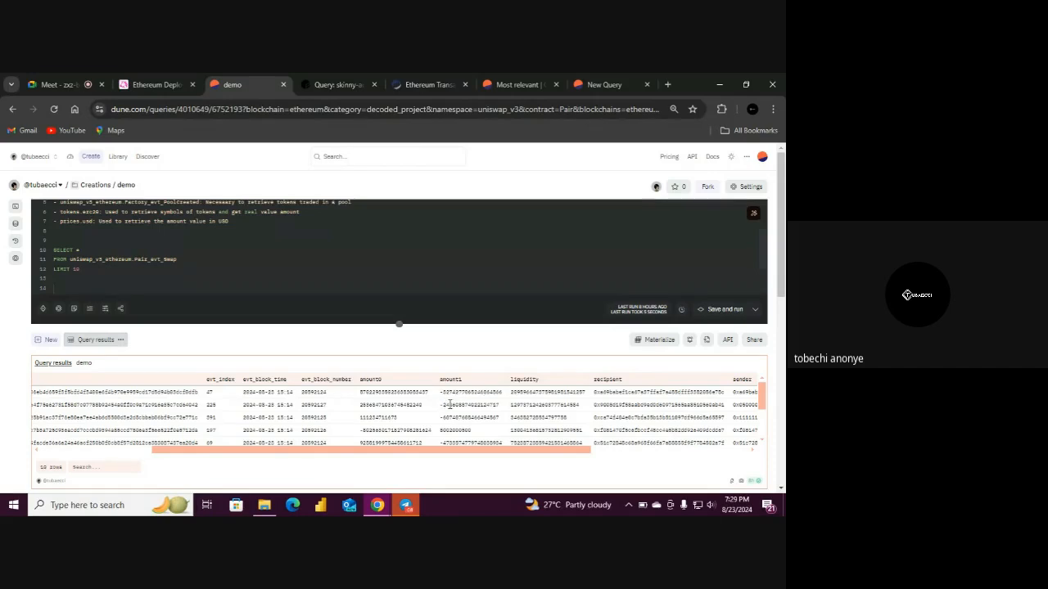
pyautogui.moveTo(504, 394); pyautogui.dragTo(360, 396)
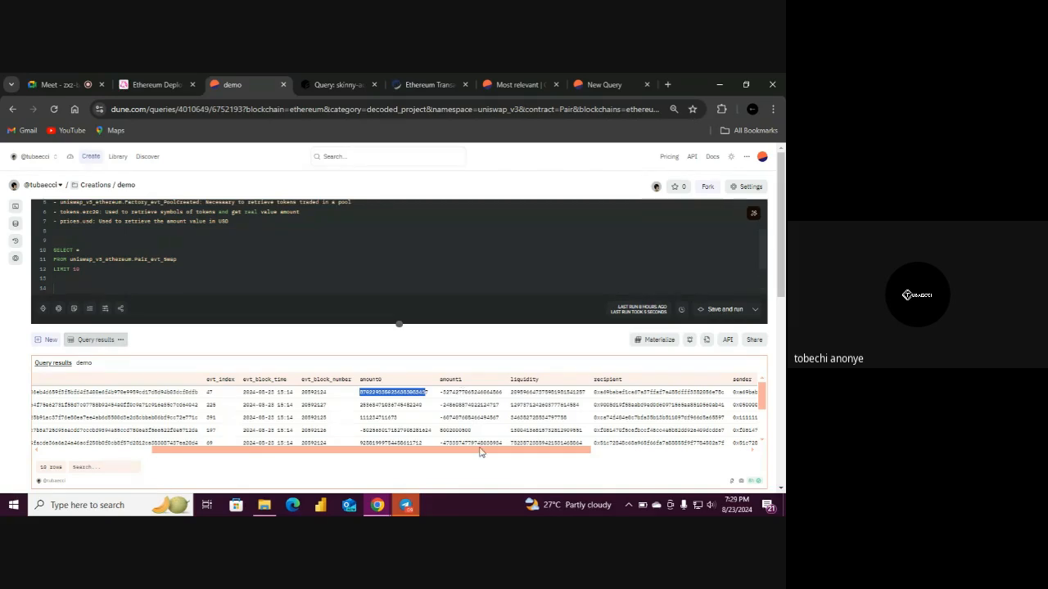
pyautogui.hscroll(-5, 434, 456)
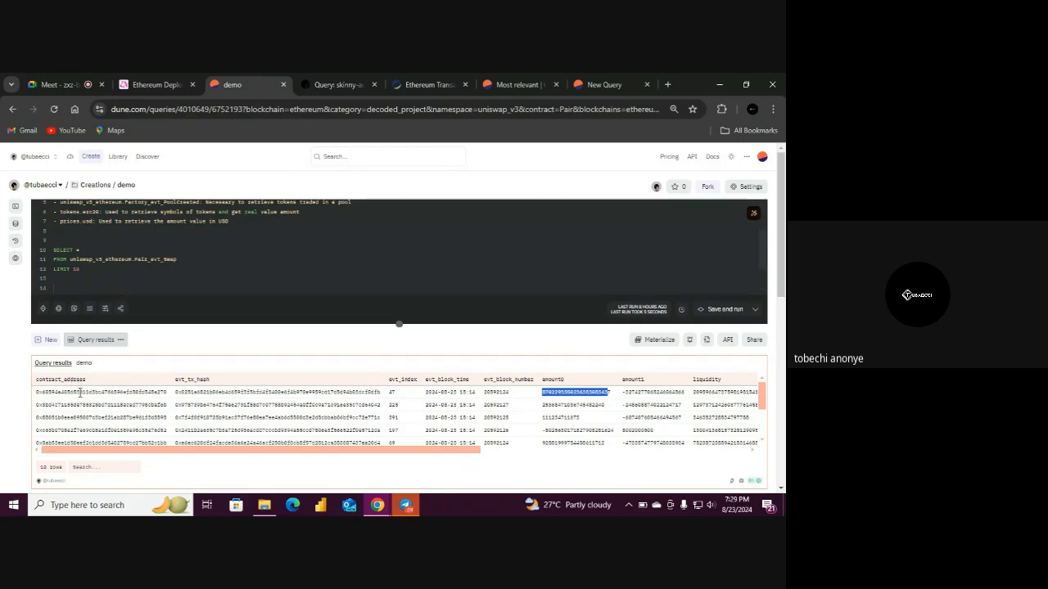
pyautogui.doubleClick(80, 393)
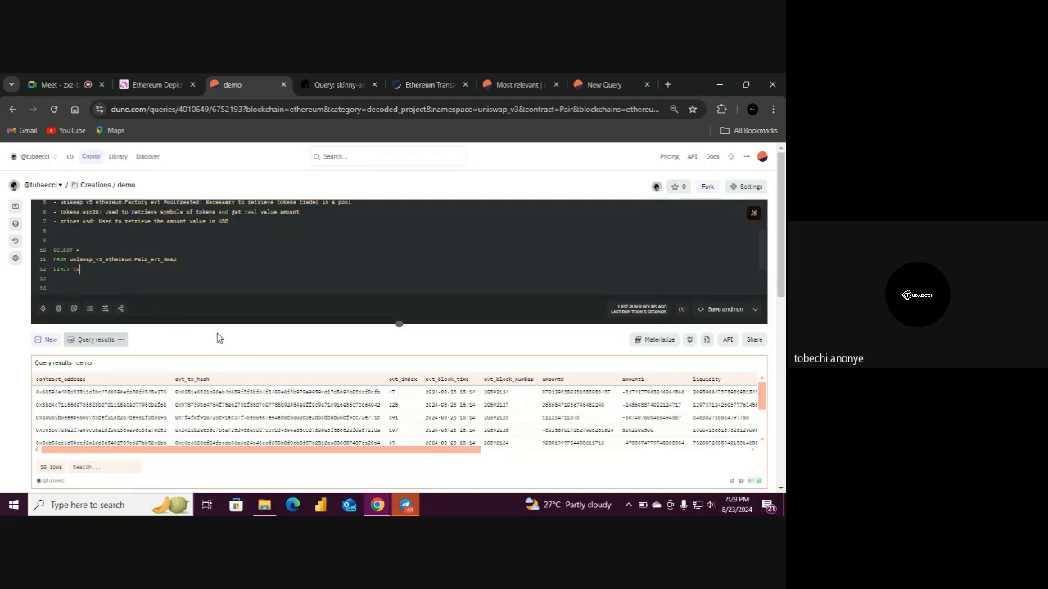
# Look up the first row's evt_tx_hash on Etherscan, and return to Dune's demo query
pyautogui.doubleClick(274, 394)
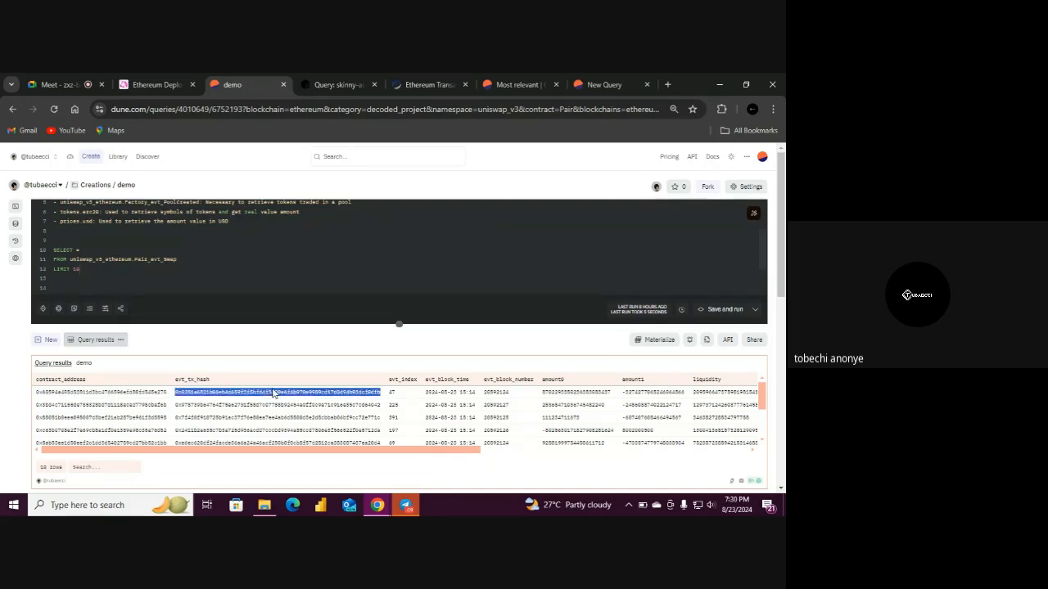
pyautogui.click(432, 84)
pyautogui.click(425, 159)
pyautogui.hotkey('ctrl', 'v')
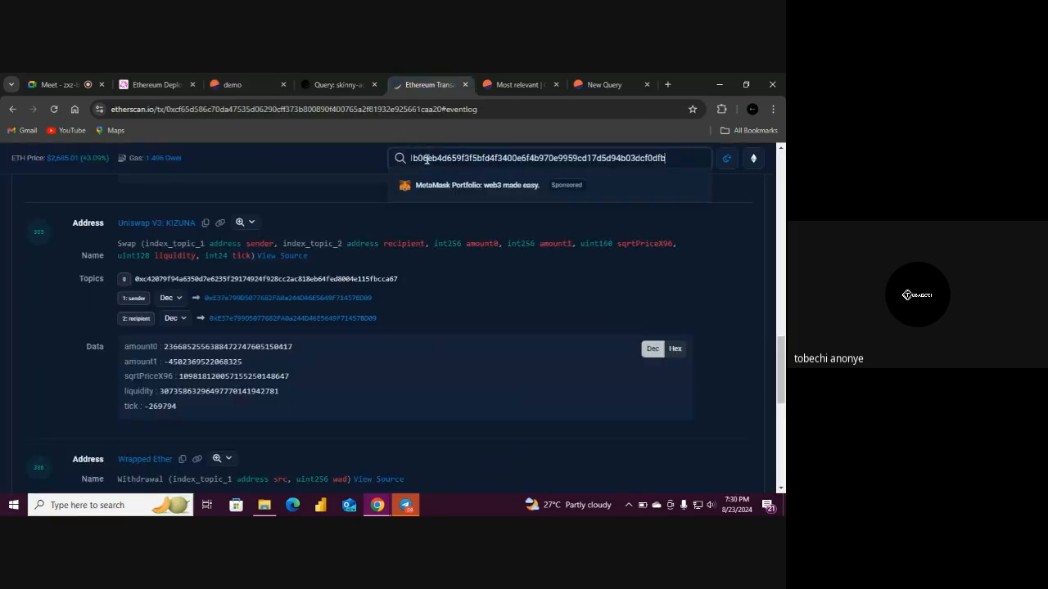
pyautogui.press('Return')
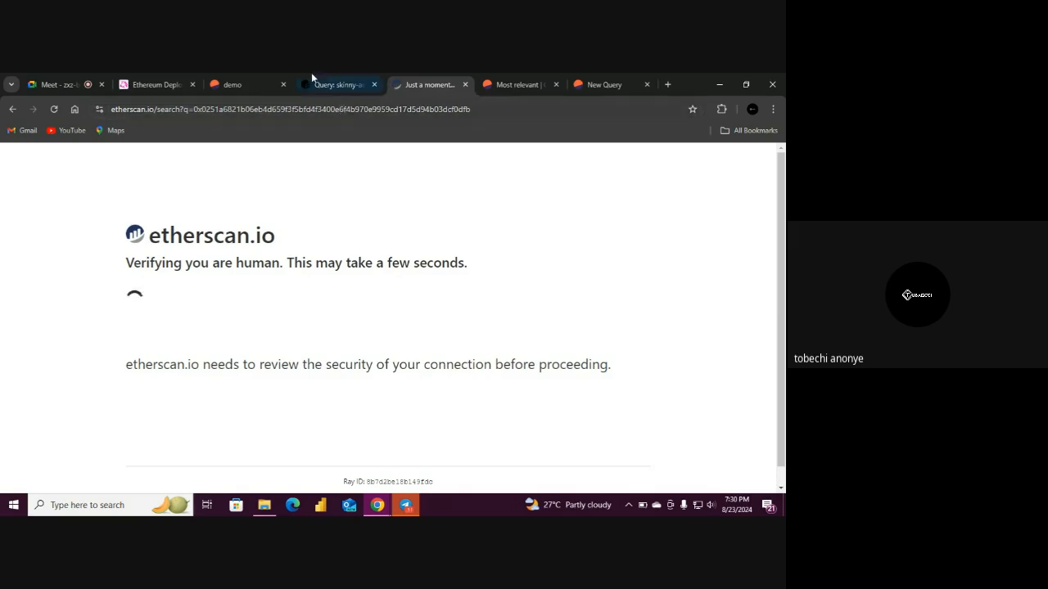
pyautogui.click(261, 77)
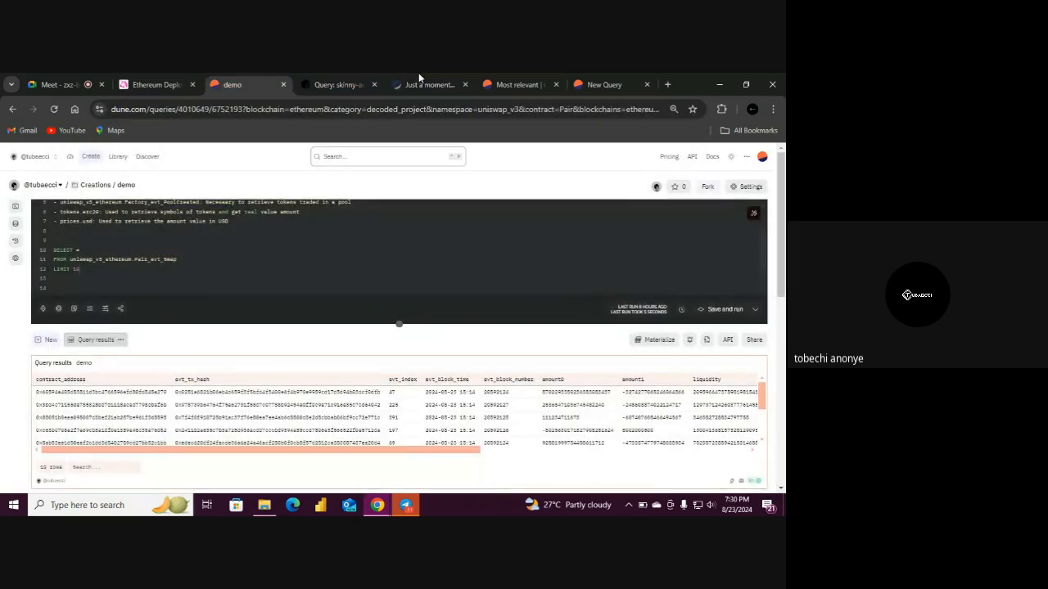
pyautogui.click(424, 79)
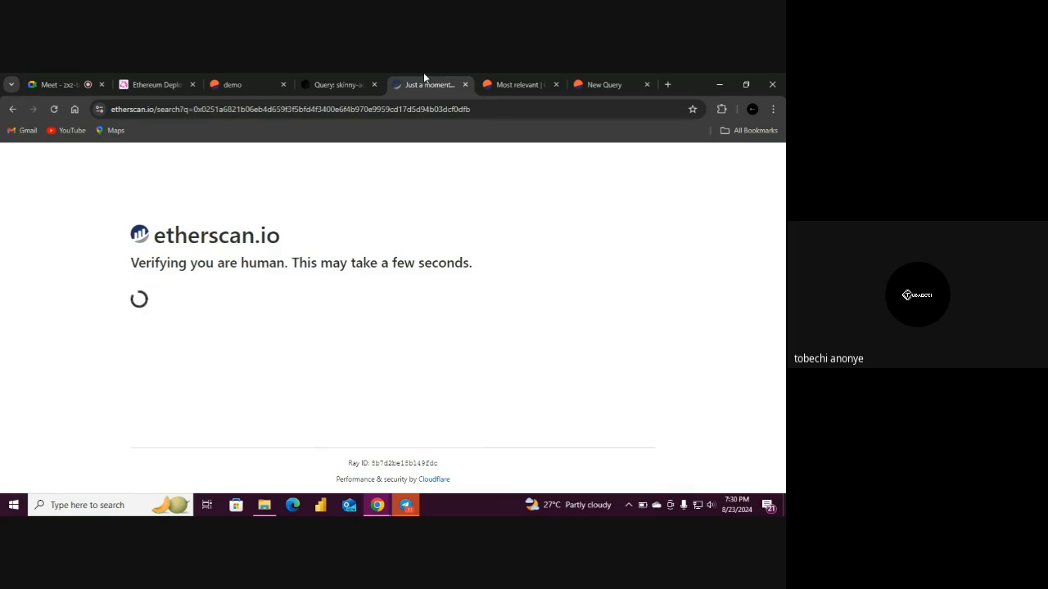
pyautogui.click(263, 76)
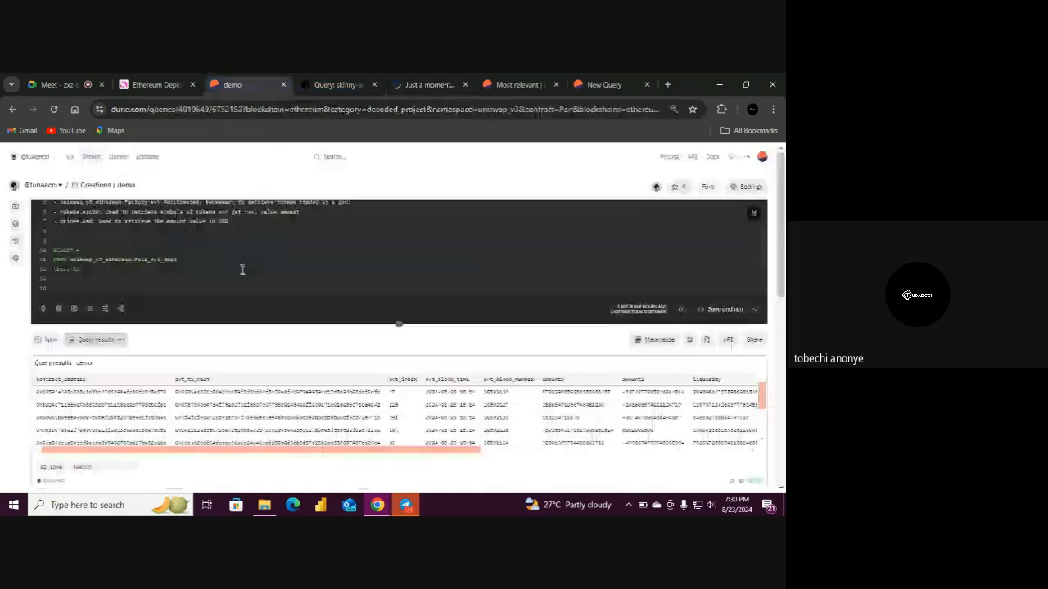
# Highlight the first row's contract_address, review the remaining result columns, and check the transaction page's loading on Etherscan before returning to the demo query
pyautogui.doubleClick(155, 393)
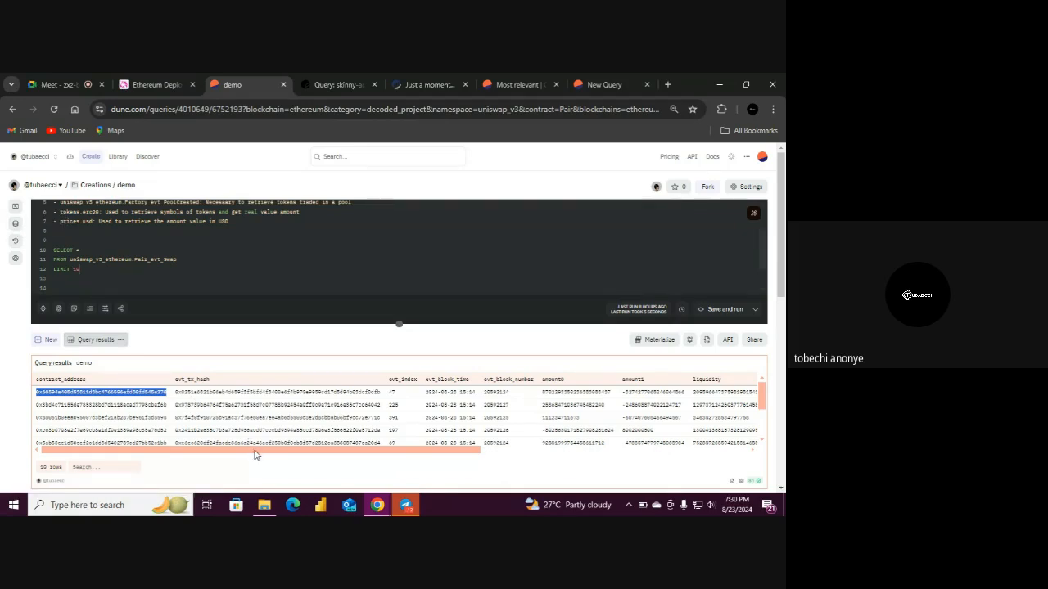
pyautogui.hscroll(2, 254, 454)
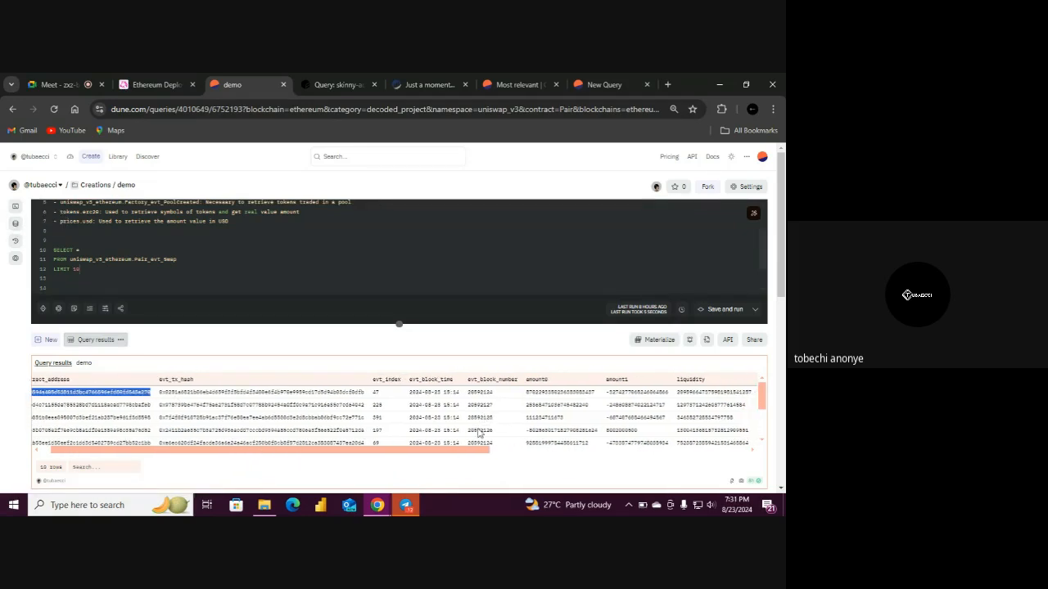
pyautogui.moveTo(472, 449); pyautogui.dragTo(537, 467)
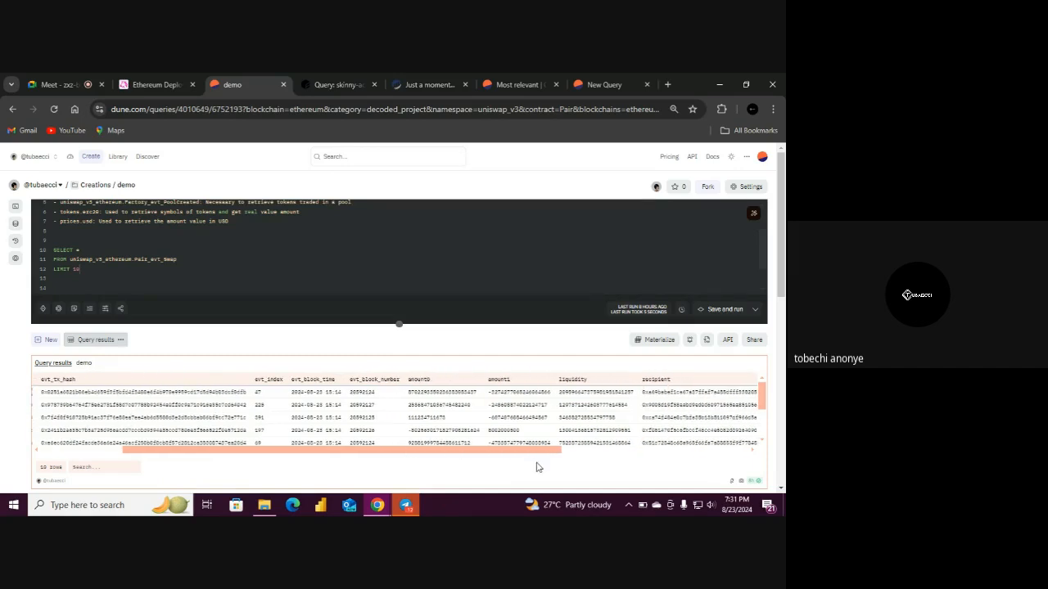
pyautogui.click(423, 75)
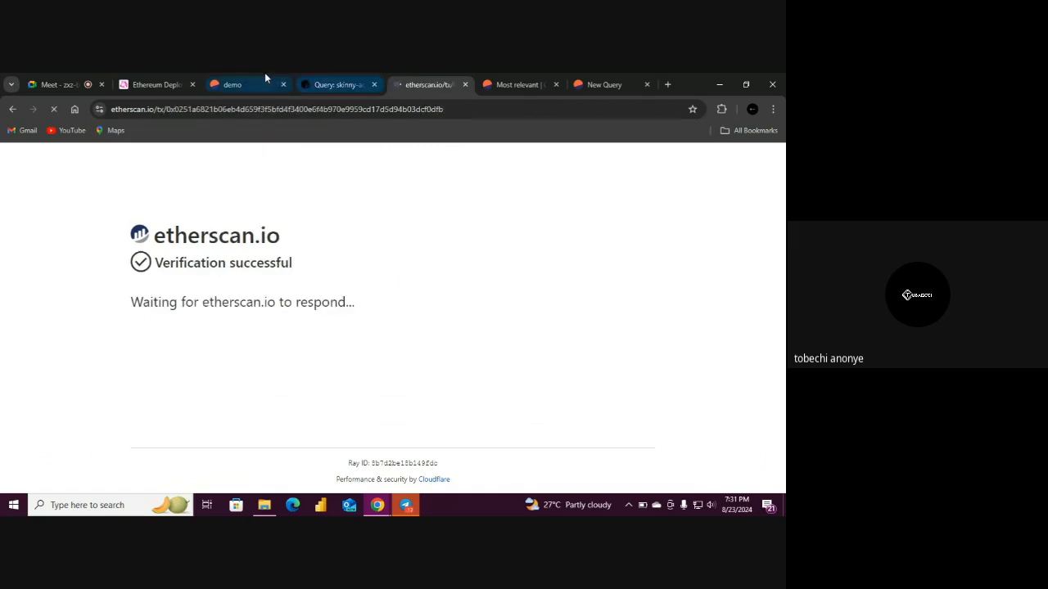
pyautogui.click(238, 84)
pyautogui.moveTo(319, 449); pyautogui.dragTo(220, 451)
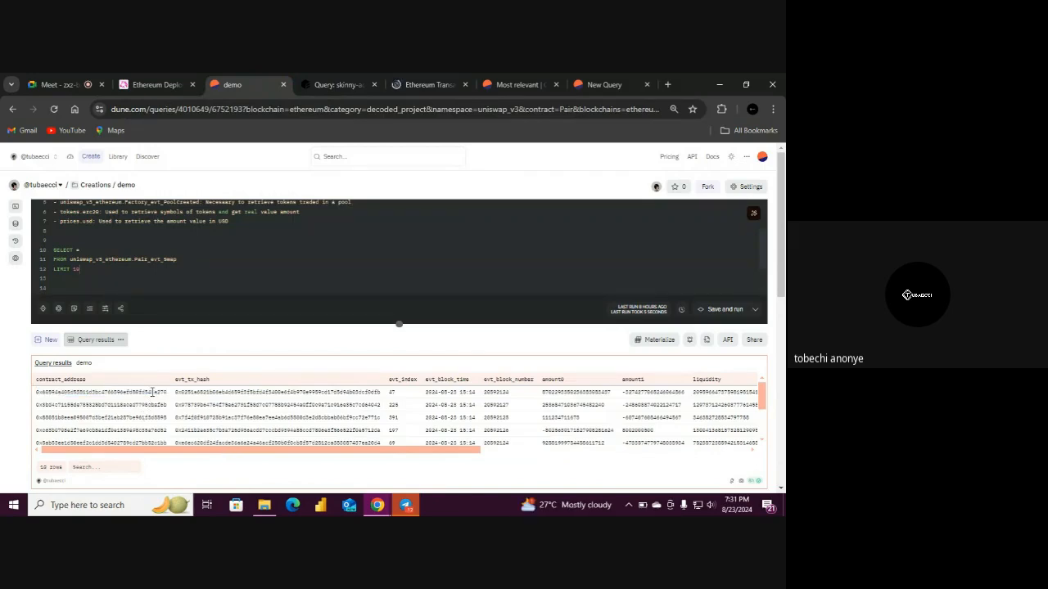
# Copy the first row's contract_address from the Dune results and look it up on Etherscan
pyautogui.doubleClick(152, 392)
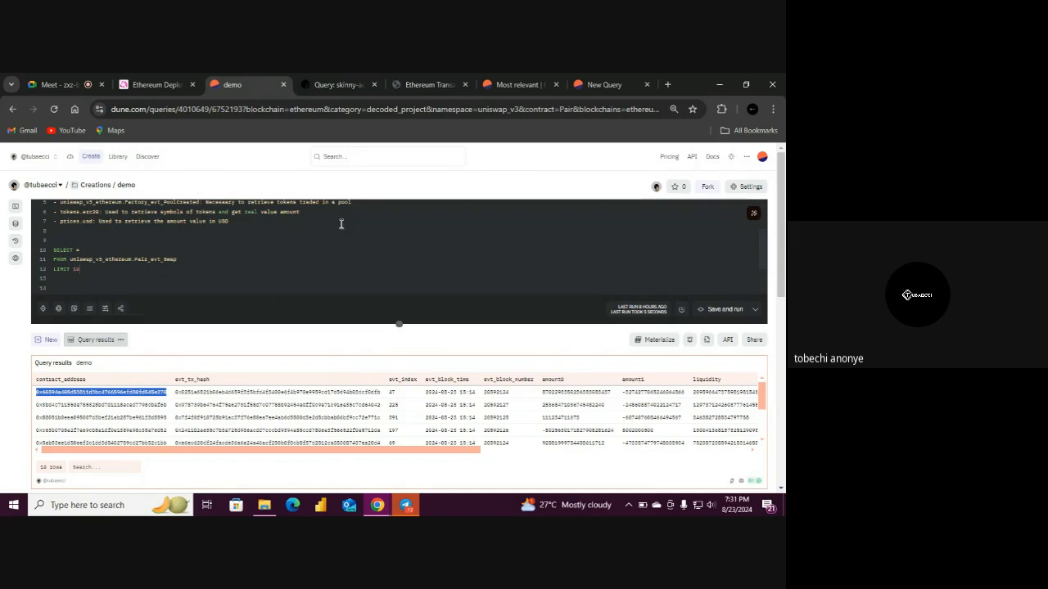
pyautogui.click(427, 82)
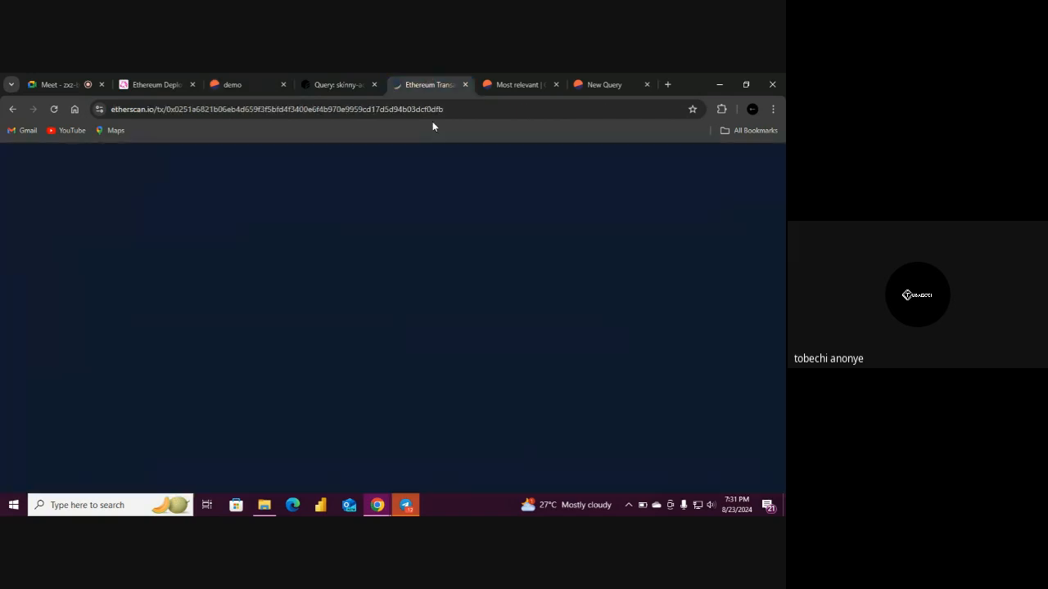
pyautogui.click(574, 163)
pyautogui.write('0x60594a405d53811d3bc4766596efd80fd545a270')
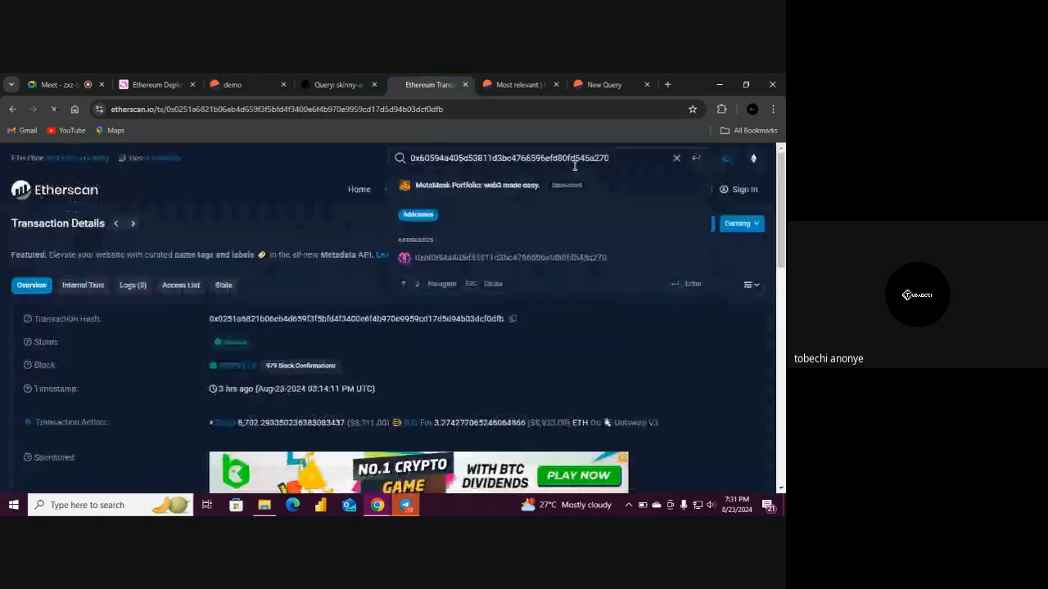
pyautogui.press('Return')
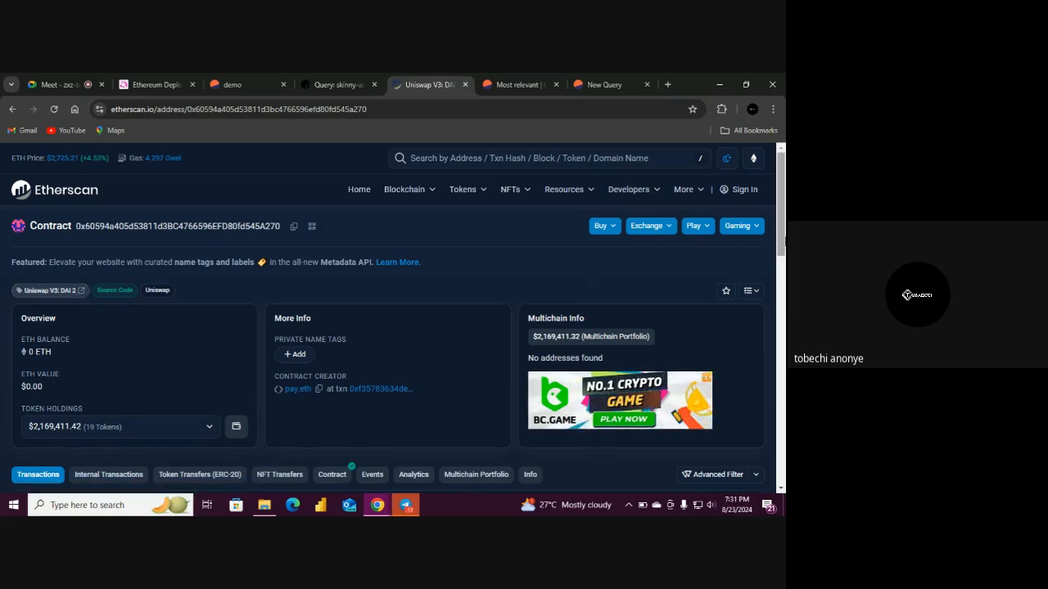
# Open the pool contract's Read Contract functions and find token0 and token1
pyautogui.scroll(-1, 393, 321)
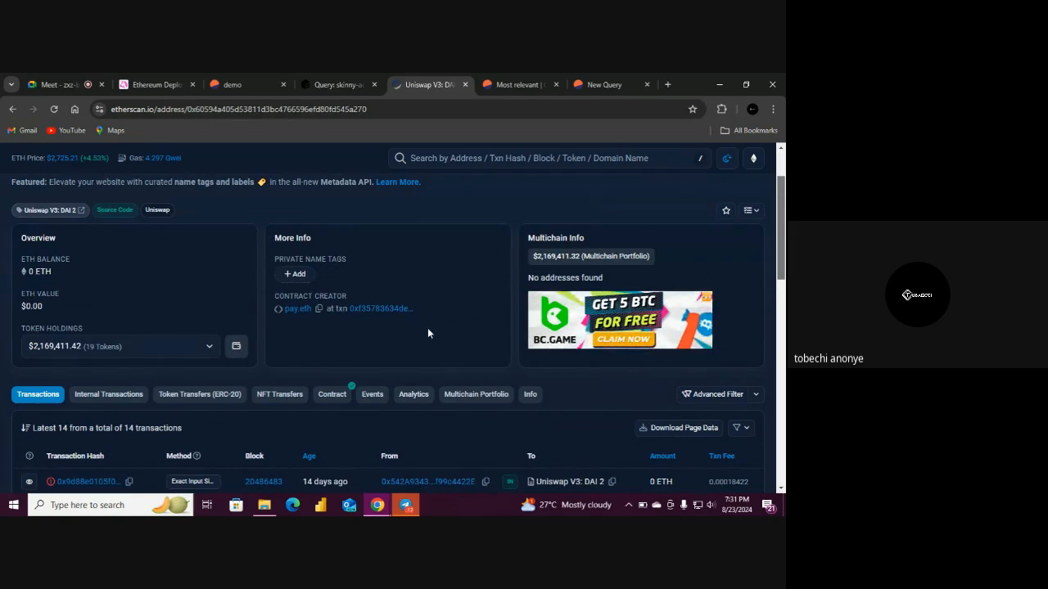
pyautogui.click(333, 396)
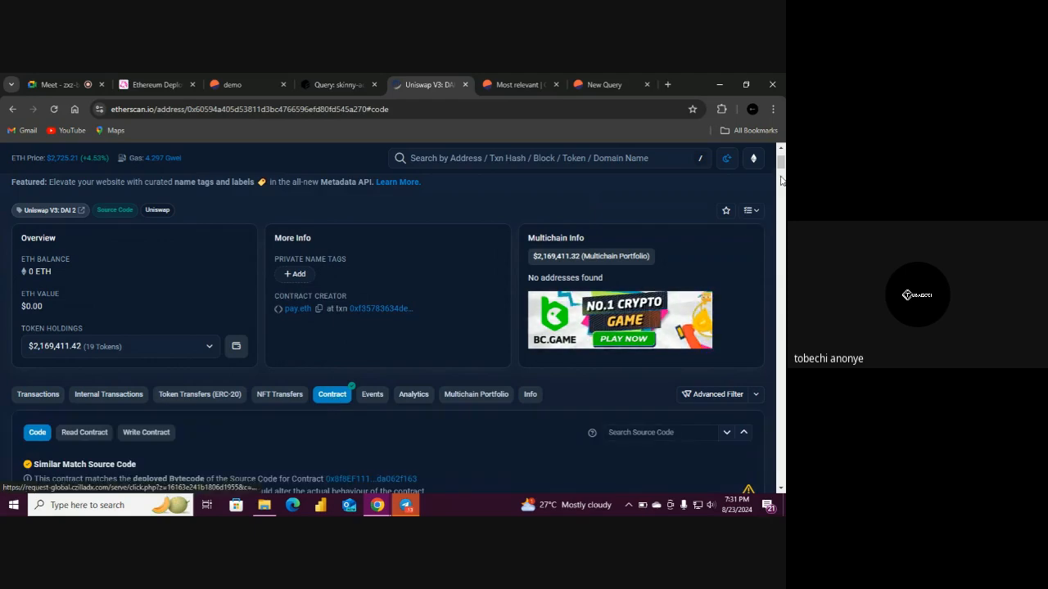
pyautogui.click(781, 489)
pyautogui.click(782, 490)
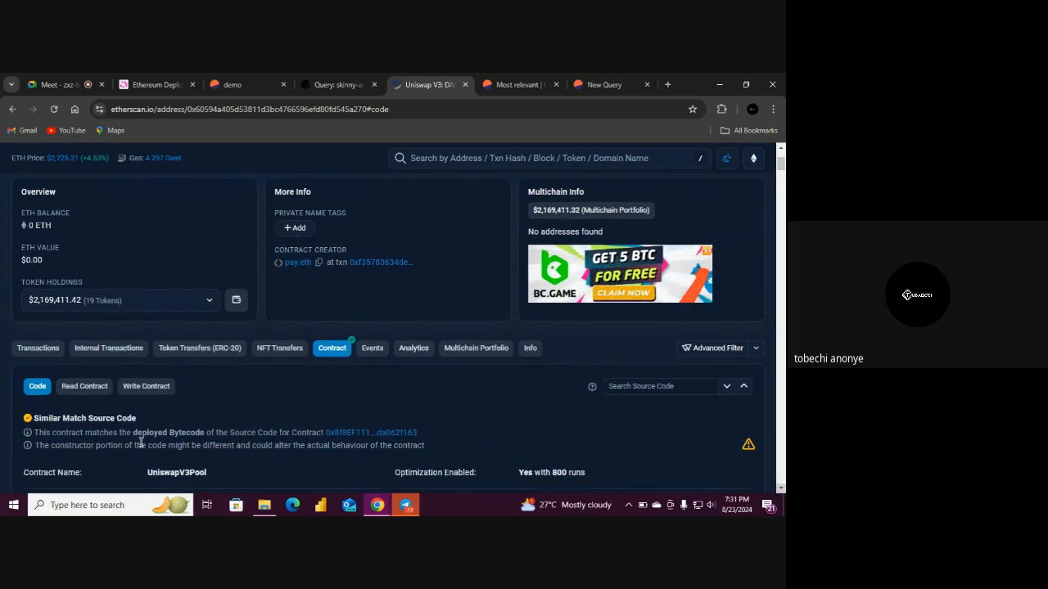
pyautogui.click(96, 387)
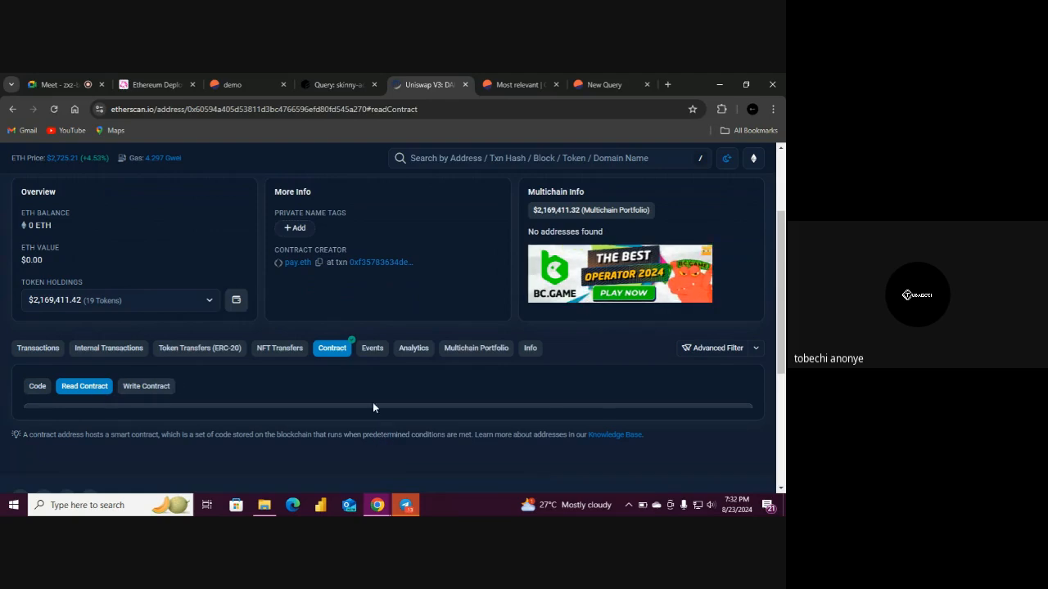
pyautogui.scroll(-3, 784, 294)
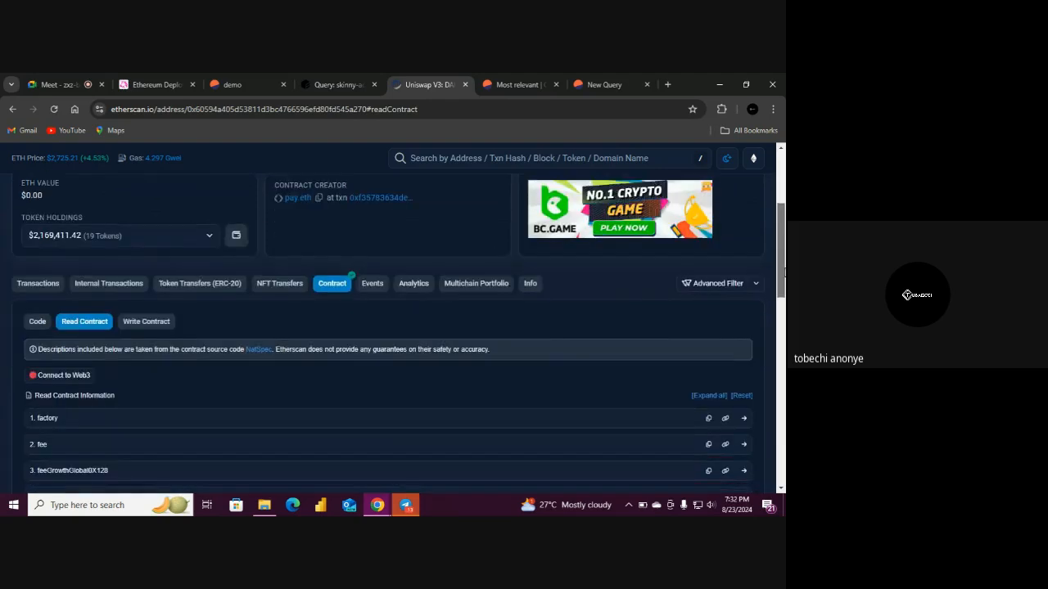
pyautogui.scroll(-4, 389, 327)
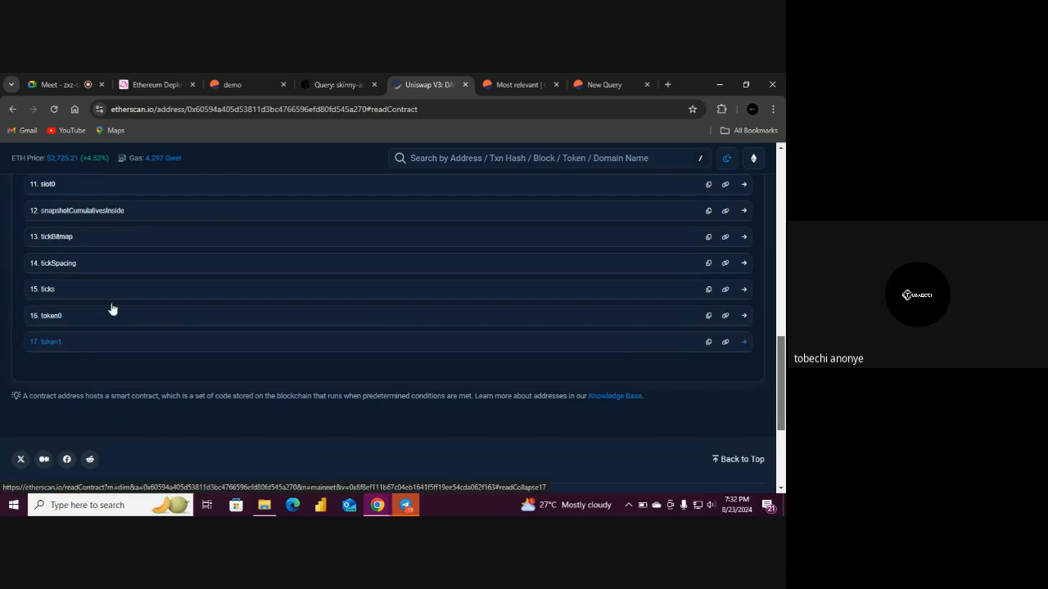
# Compare the first row's contract_address in the Dune demo query with the Etherscan contract page, and return to its token0 and token1 functions
pyautogui.click(234, 85)
pyautogui.click(113, 392)
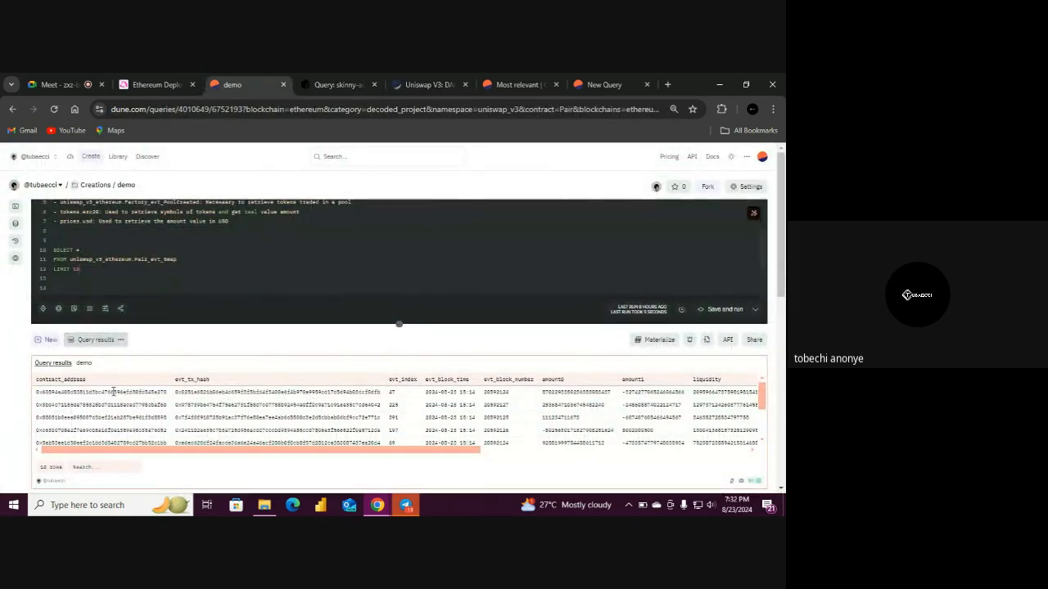
pyautogui.doubleClick(114, 392)
pyautogui.click(422, 84)
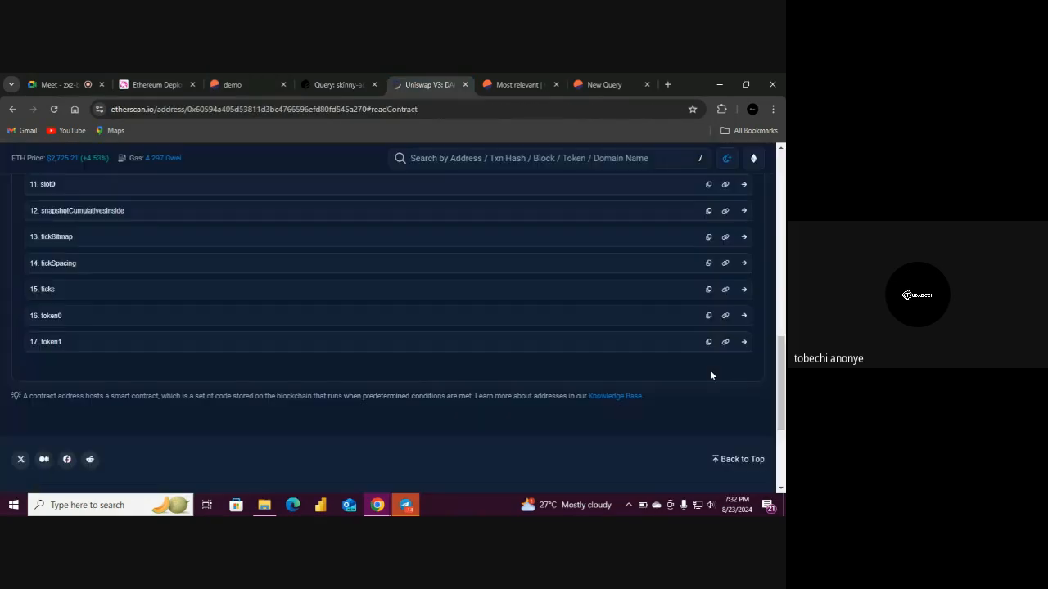
pyautogui.click(737, 459)
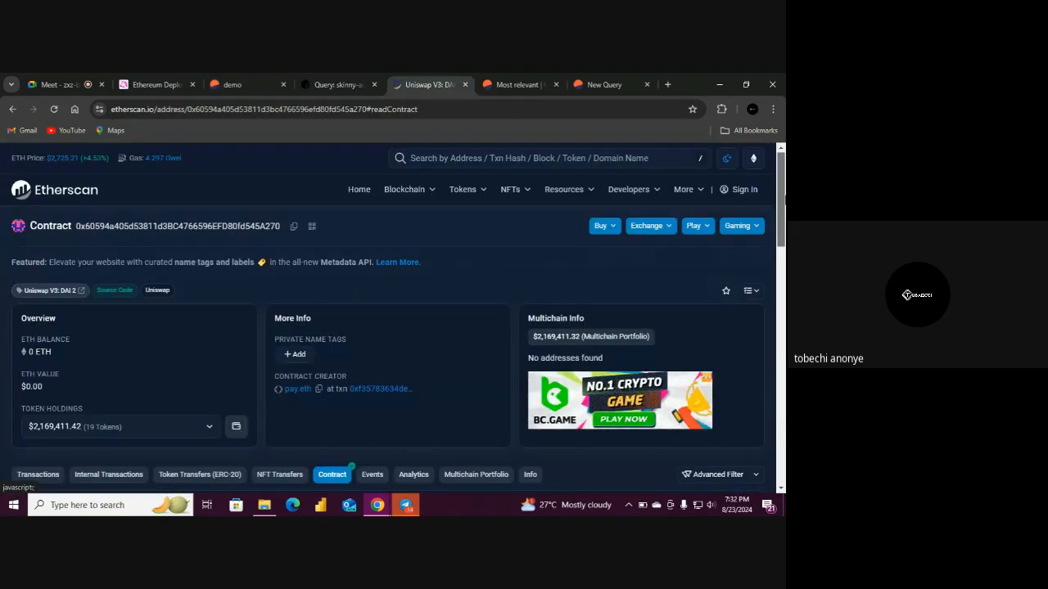
pyautogui.scroll(-15, 529, 355)
pyautogui.scroll(3, 529, 355)
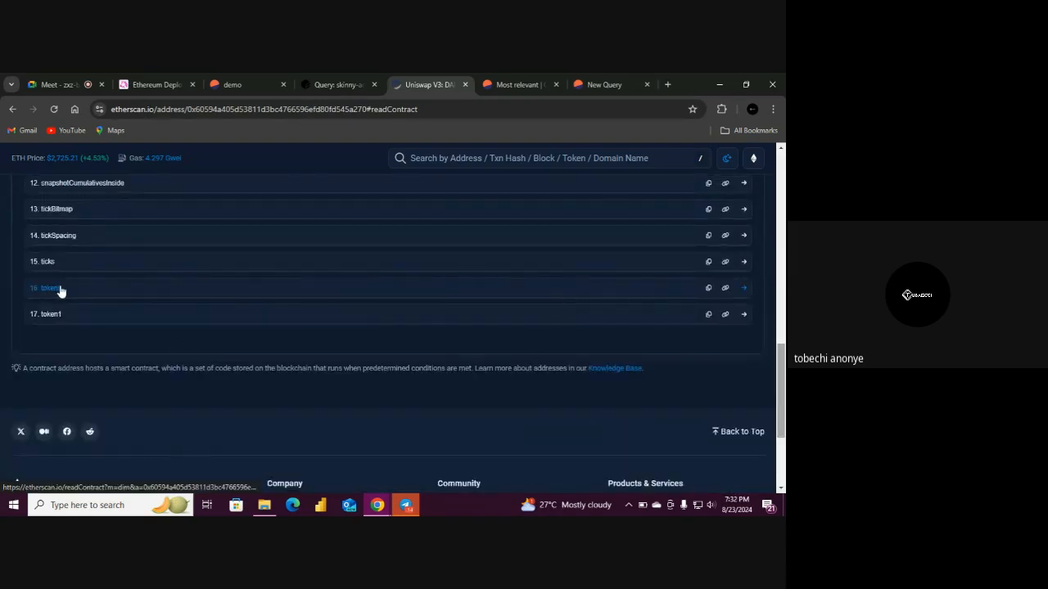
pyautogui.click(253, 82)
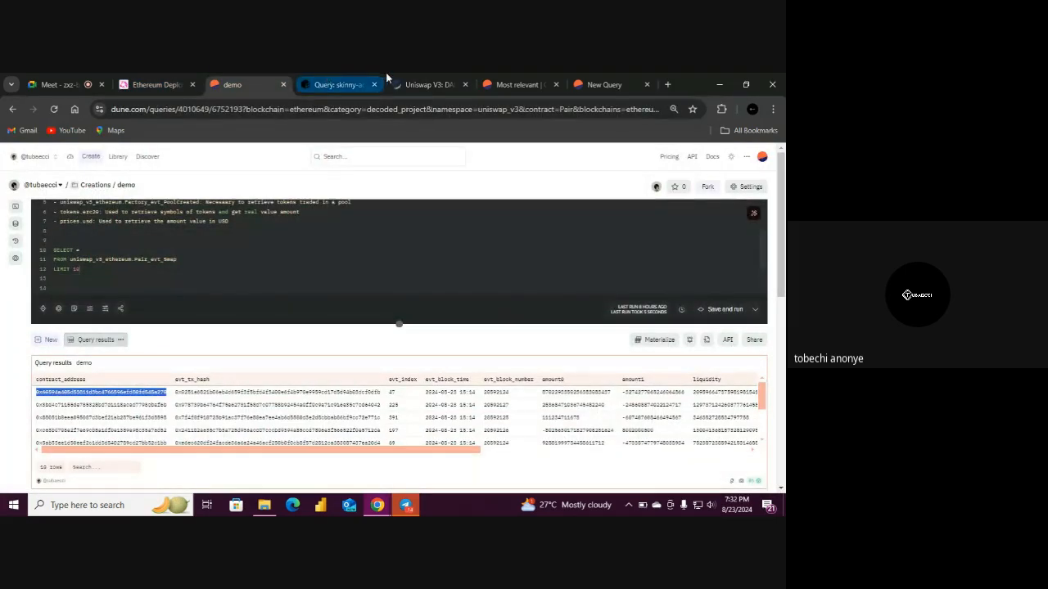
pyautogui.click(410, 84)
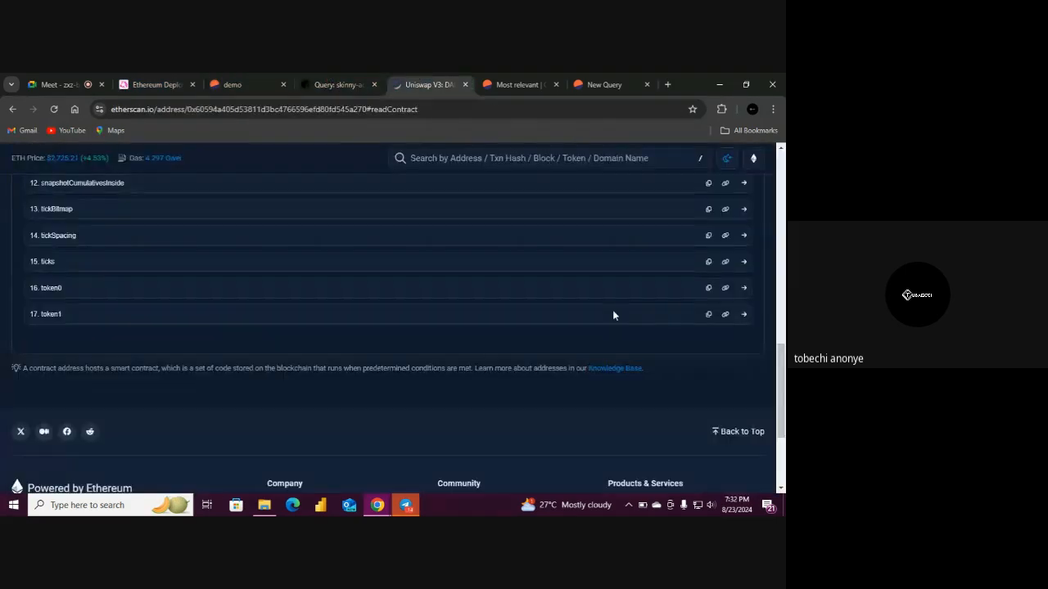
# Expand the pool's token0 and token1 functions and view token0's address in a new browser tab
pyautogui.click(745, 295)
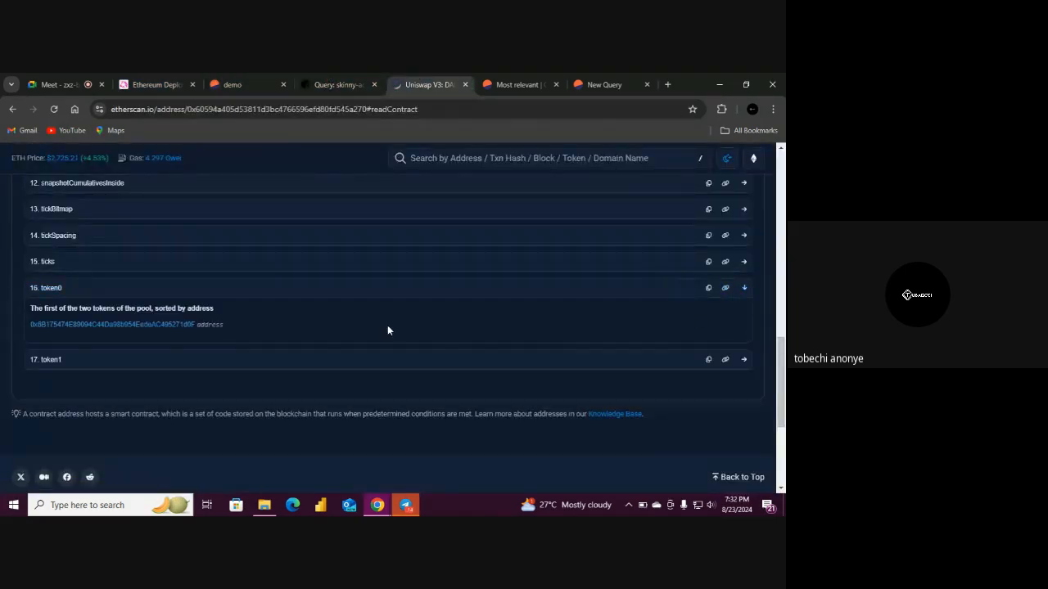
pyautogui.click(742, 365)
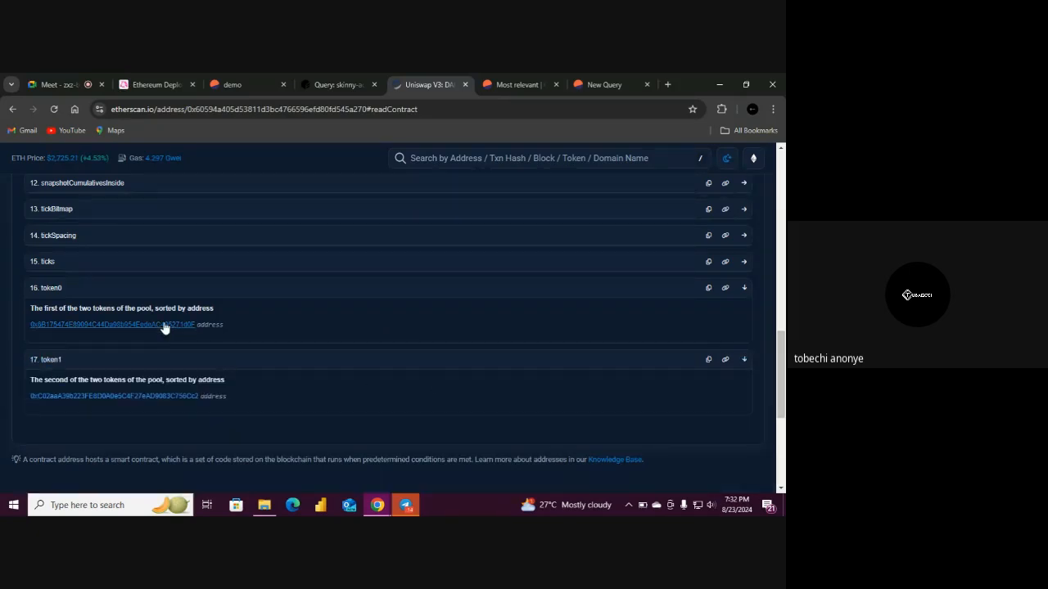
pyautogui.rightClick(165, 330)
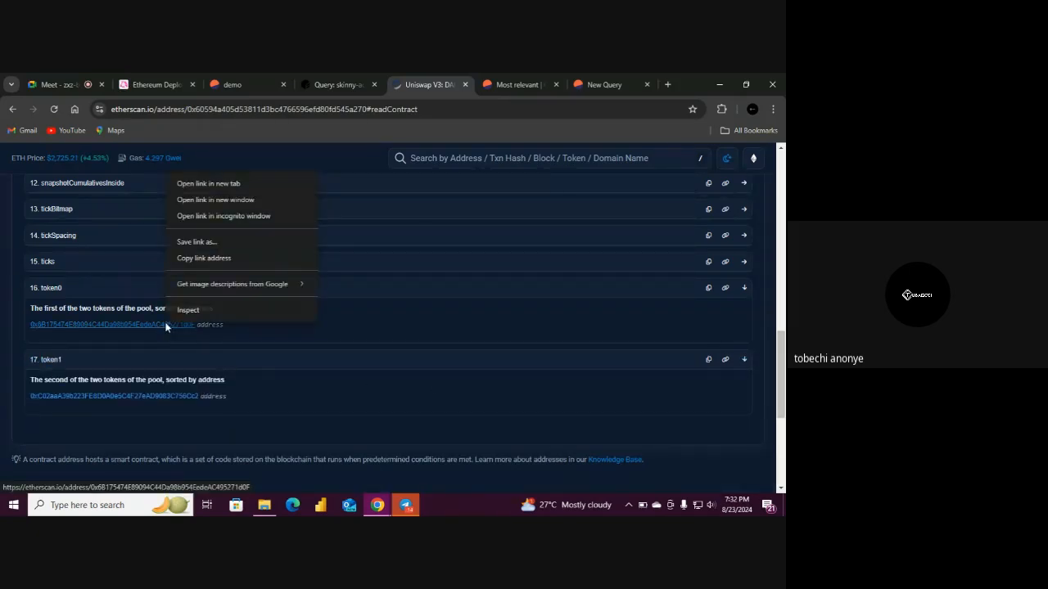
pyautogui.click(244, 187)
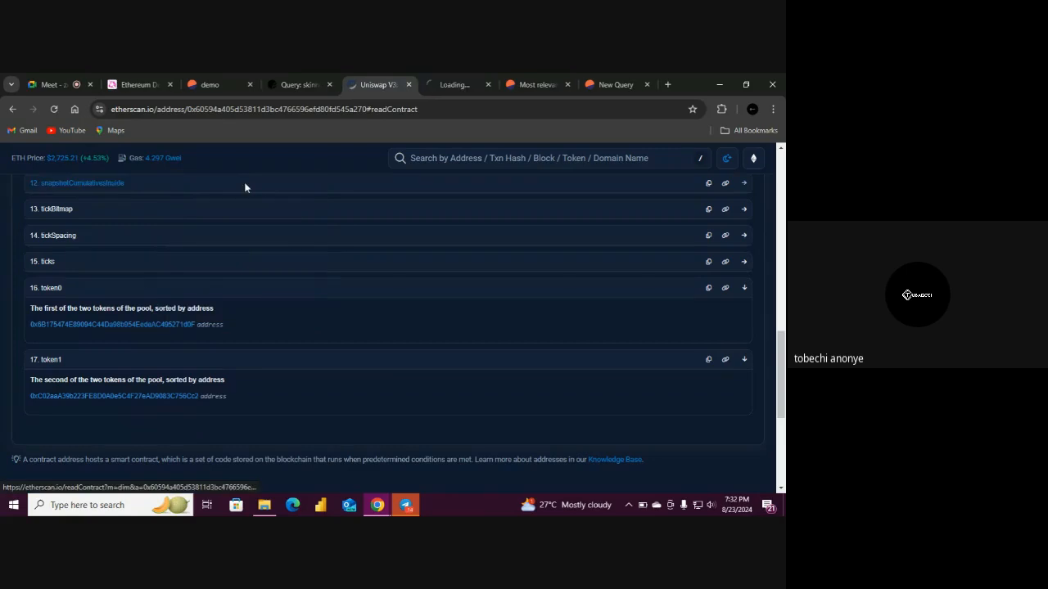
pyautogui.click(448, 86)
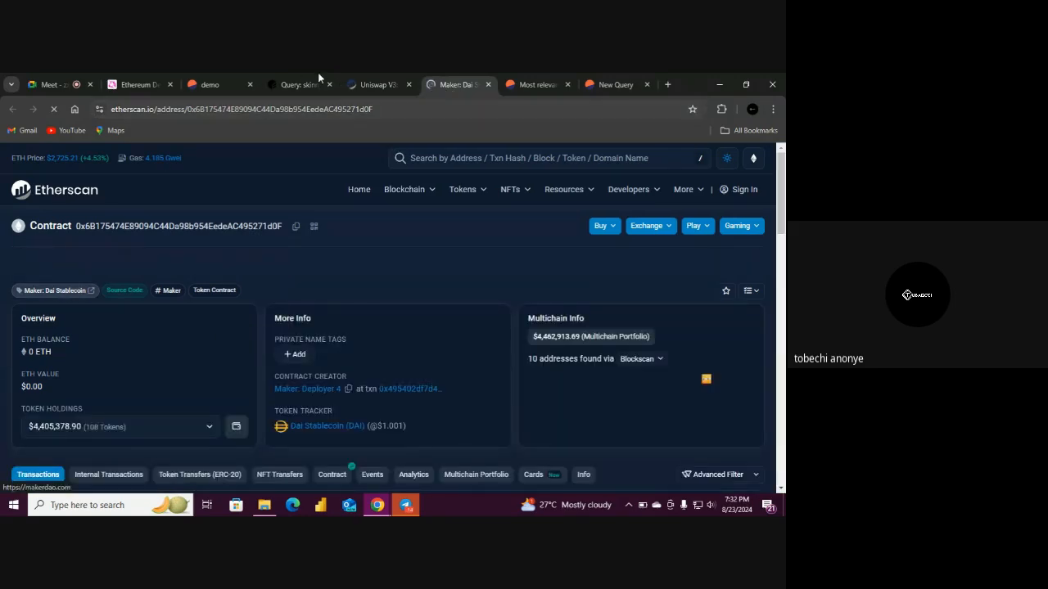
# View token1's address in a new browser tab and compare its token tracker with token0's
pyautogui.click(357, 79)
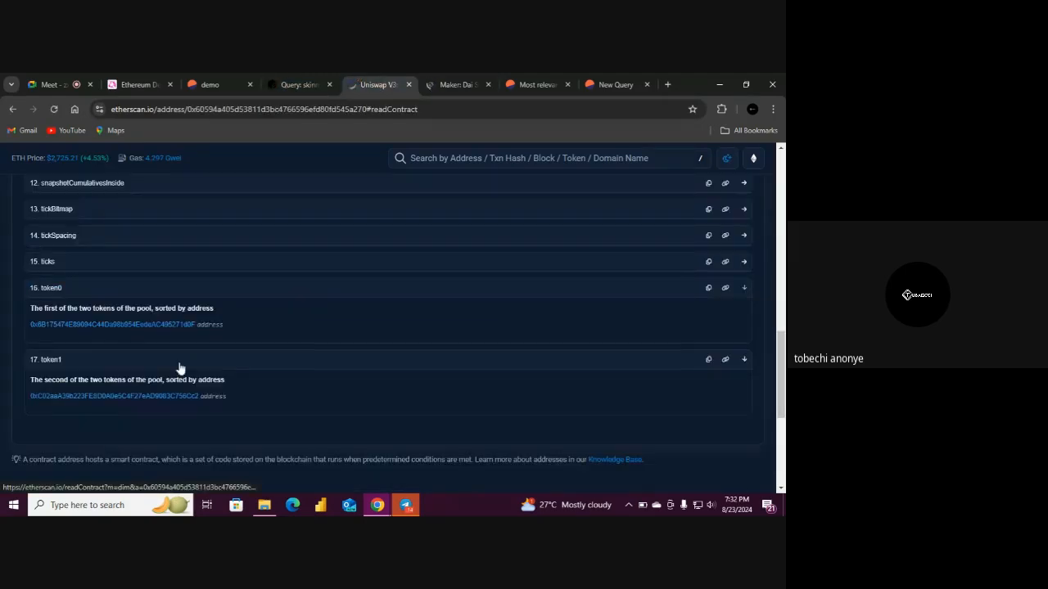
pyautogui.rightClick(160, 401)
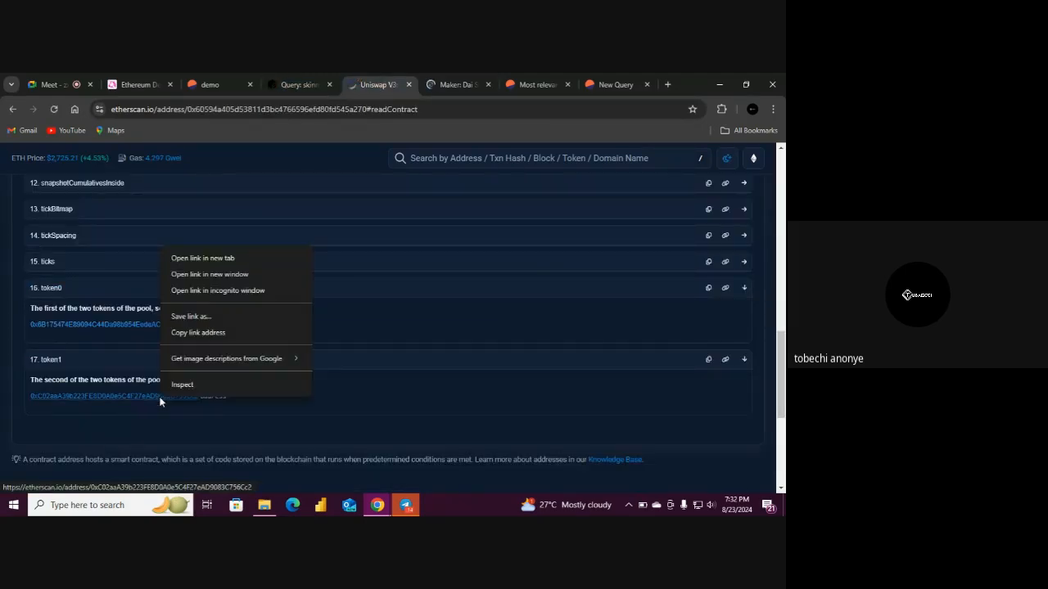
pyautogui.click(239, 258)
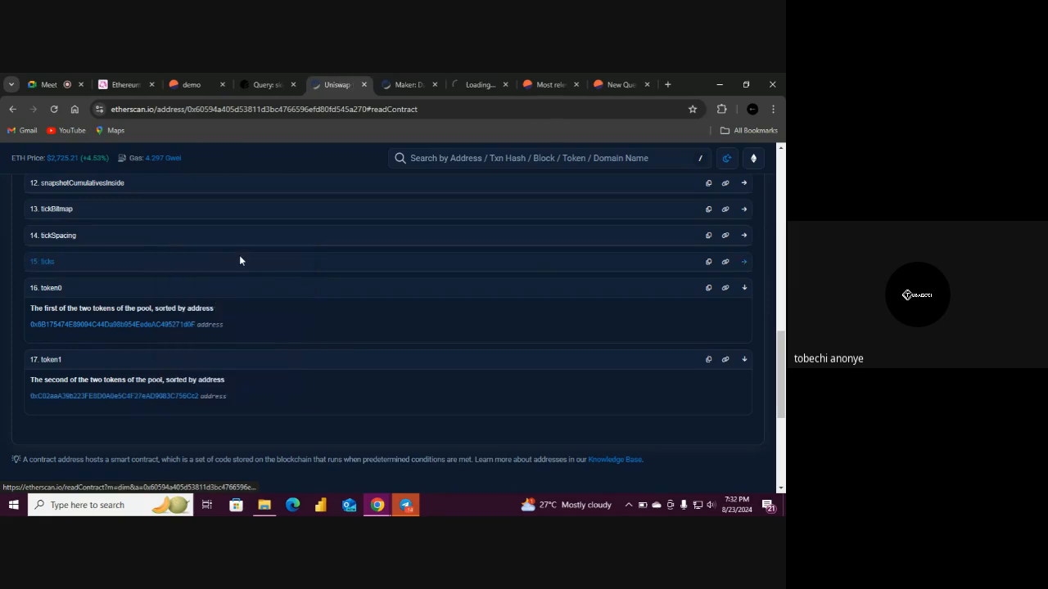
pyautogui.click(470, 85)
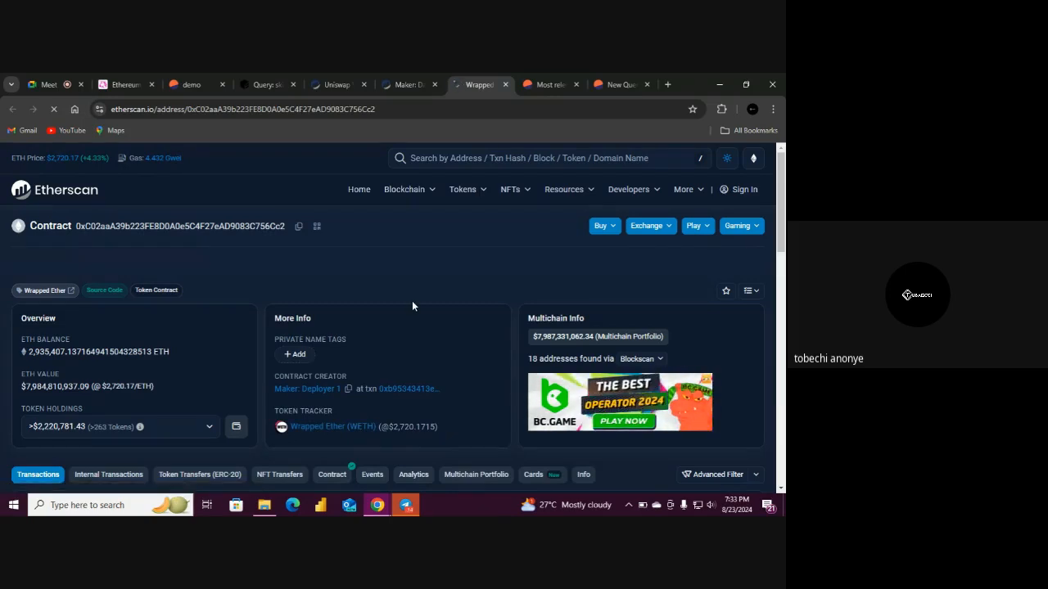
pyautogui.click(395, 82)
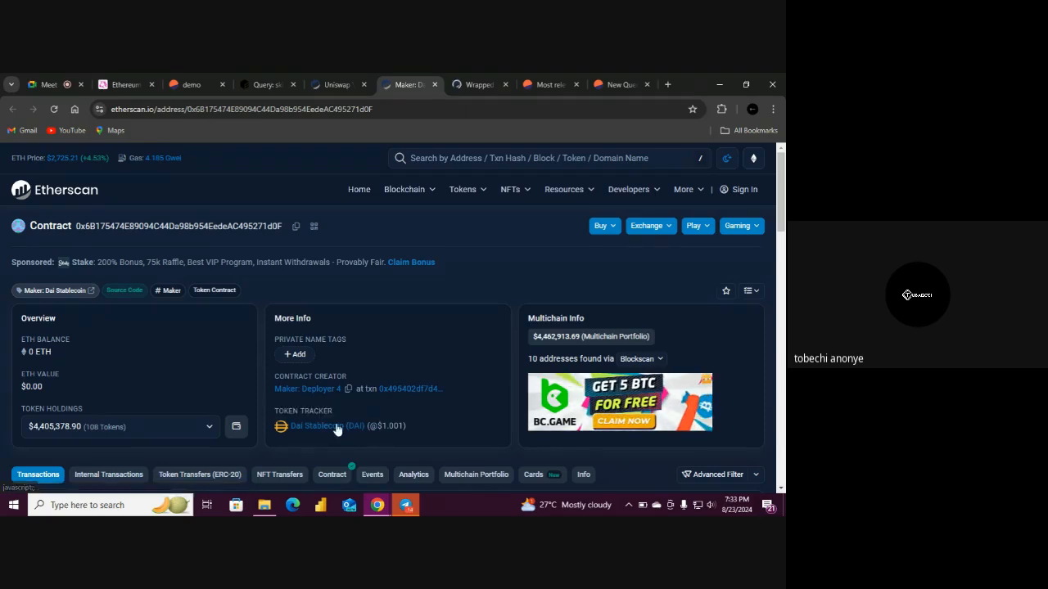
pyautogui.hotkey('ctrl', 'Tab')
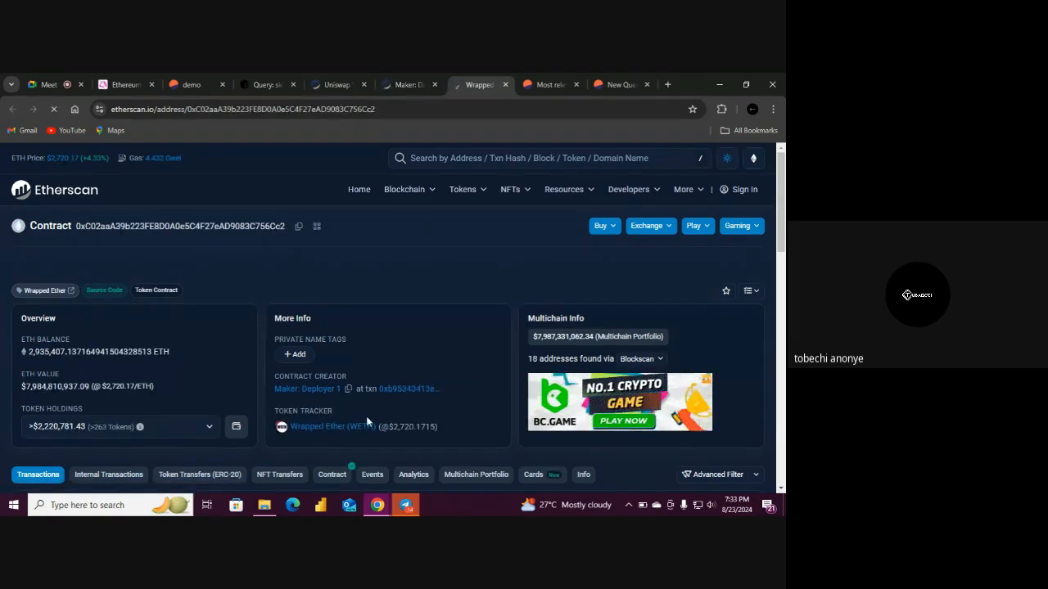
# Note the pool's token pair as DAI - WETH below the LIMIT line of the Dune demo query
pyautogui.click(206, 80)
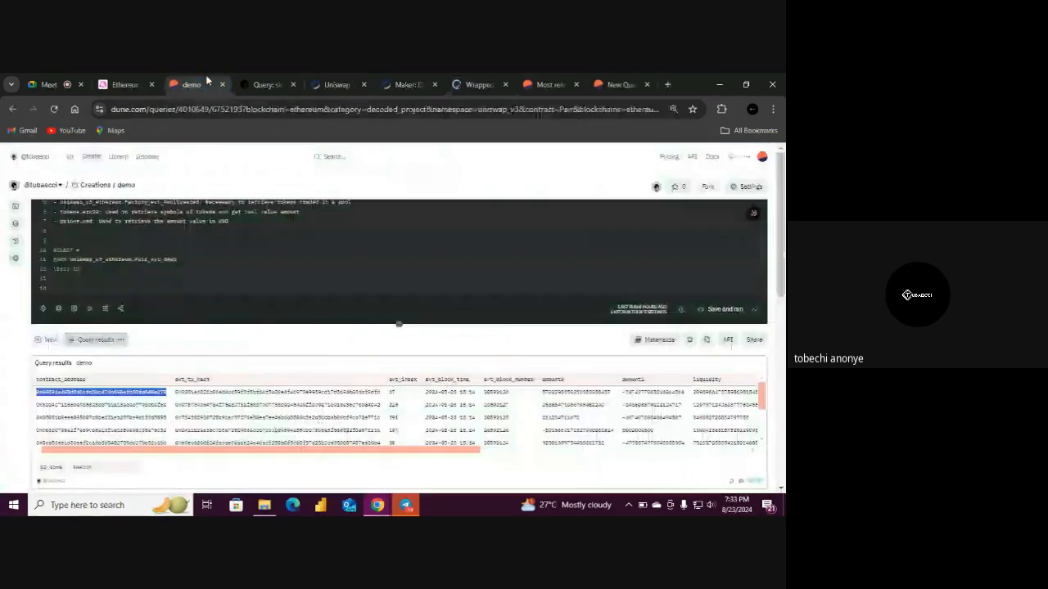
pyautogui.click(115, 275)
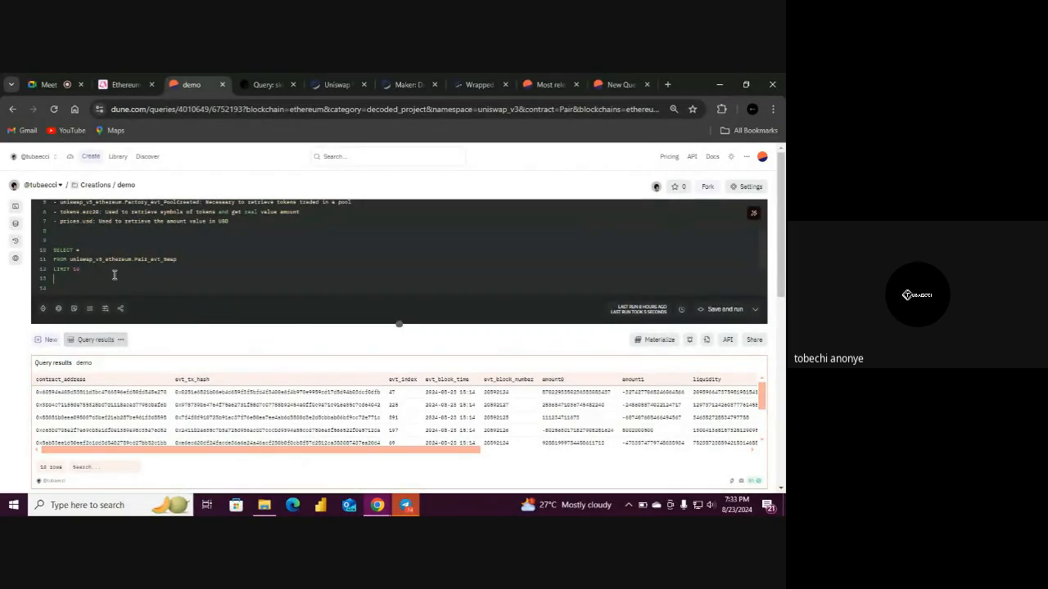
pyautogui.press('Return')
pyautogui.press('Return')
pyautogui.write('DAG')
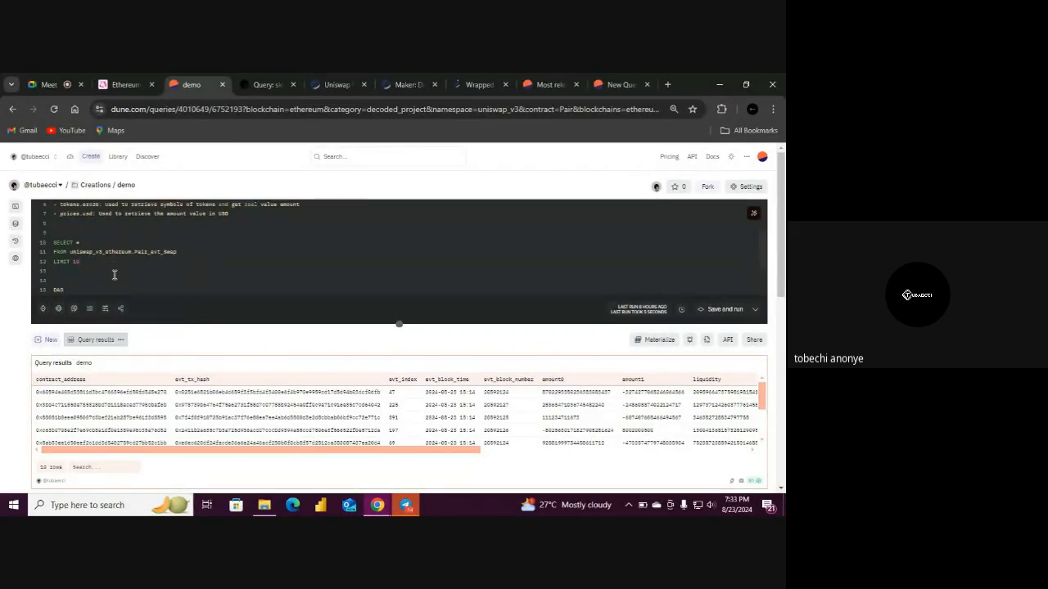
pyautogui.write(' - WETH')
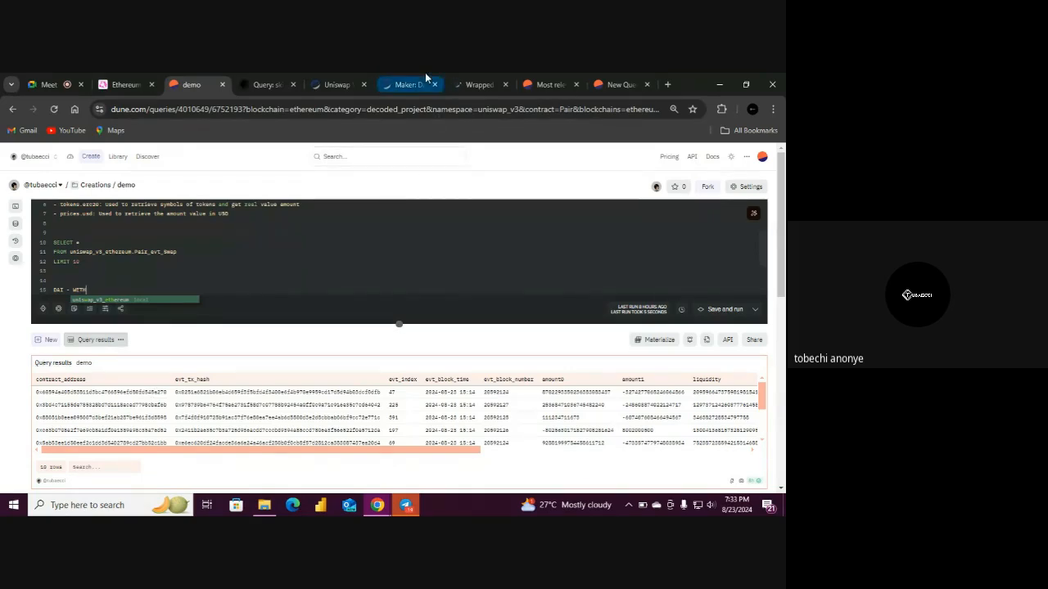
# Close the token0 and token1 address tabs and return to the pool's Etherscan contract page
pyautogui.click(473, 84)
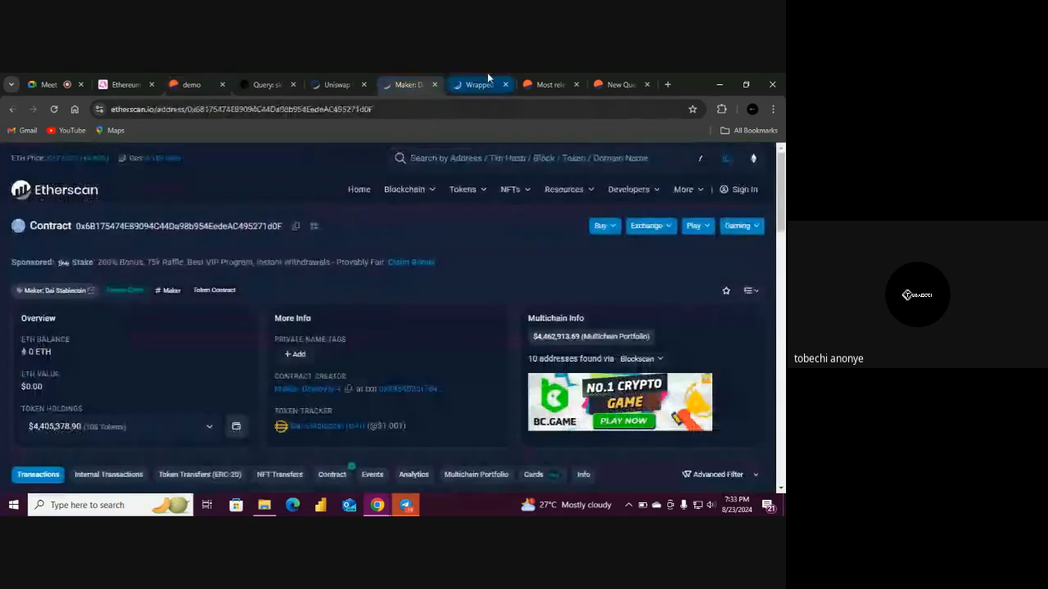
pyautogui.click(434, 84)
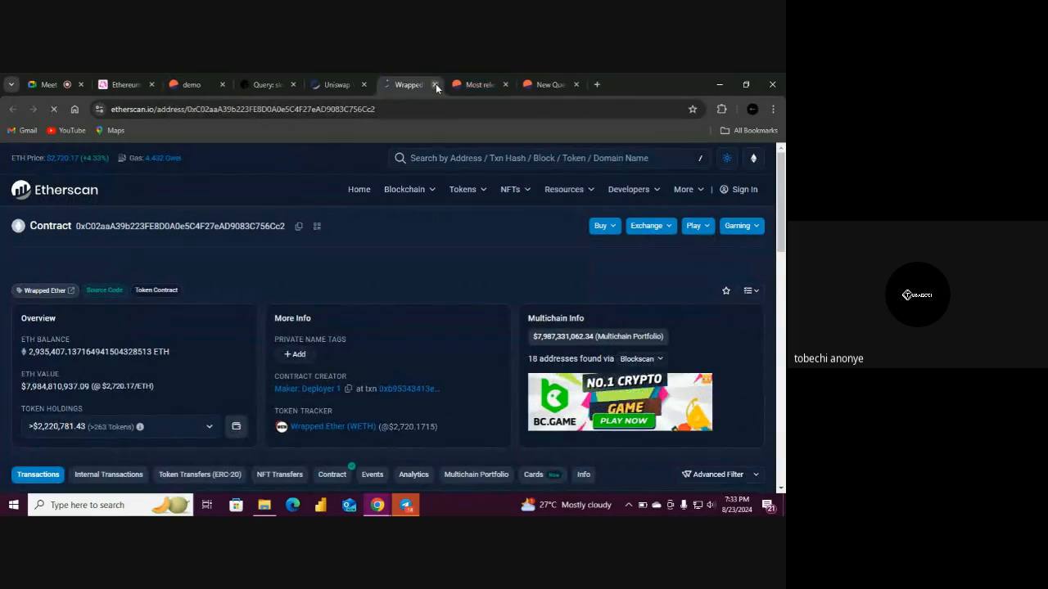
pyautogui.click(435, 84)
pyautogui.click(342, 86)
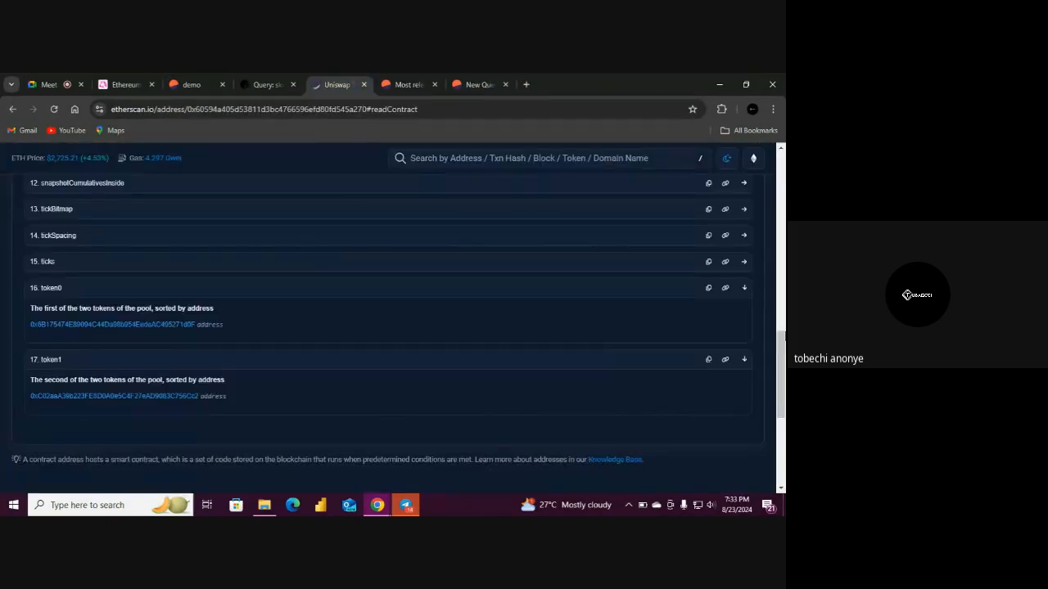
# Review the pool contract's overview and its Read Contract list, including the token0 and token1 addresses
pyautogui.scroll(15, 275, 442)
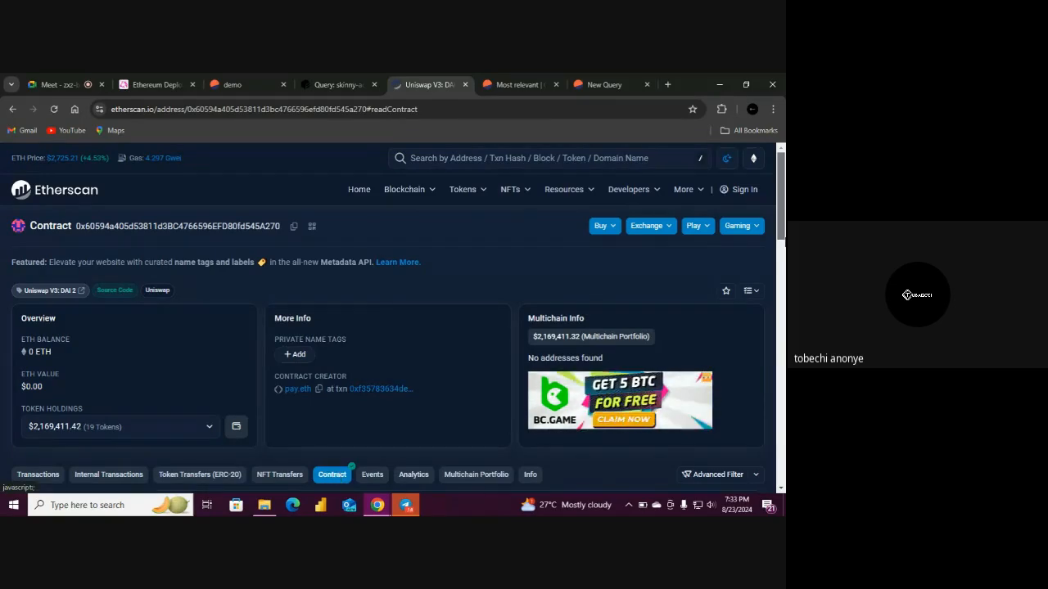
pyautogui.scroll(-10, 415, 403)
pyautogui.scroll(3, 388, 328)
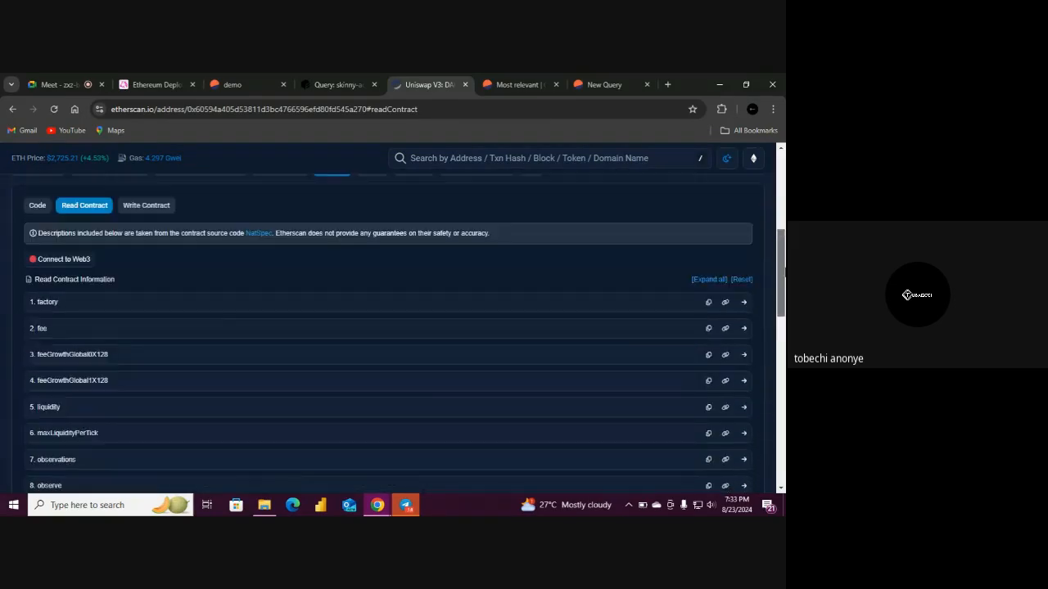
pyautogui.scroll(5, 251, 333)
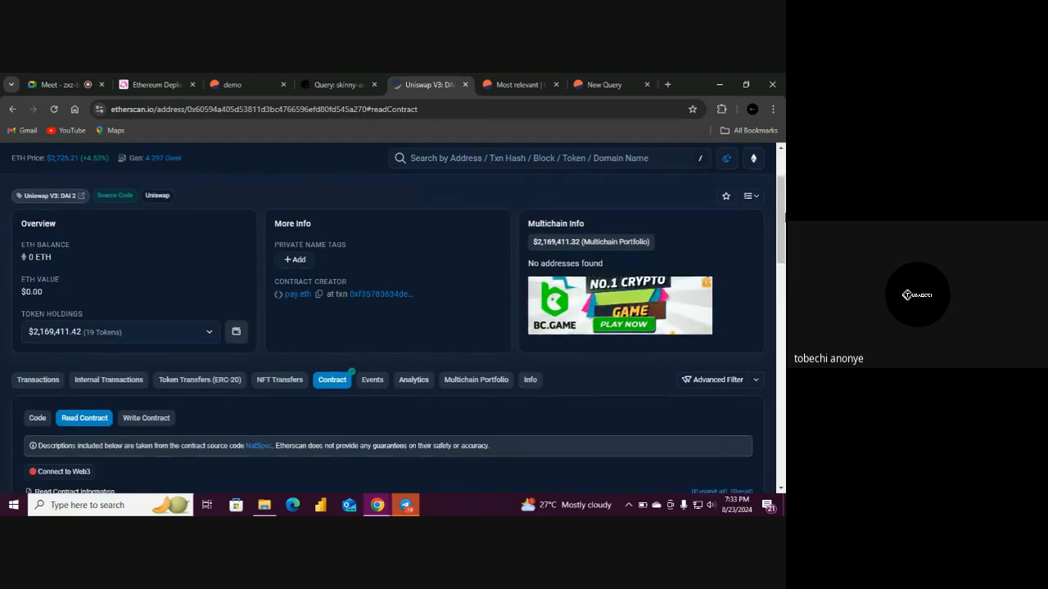
pyautogui.scroll(-20, 720, 276)
pyautogui.moveTo(783, 379); pyautogui.dragTo(784, 376)
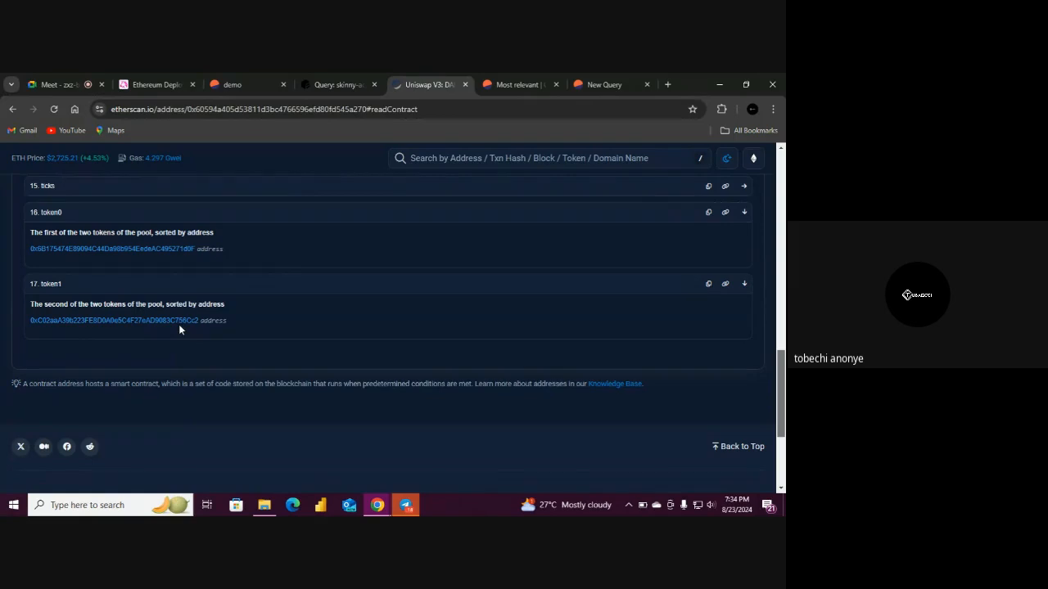
# Return to the Dune demo query and delete the DAI - WETH note below the LIMIT line
pyautogui.click(247, 80)
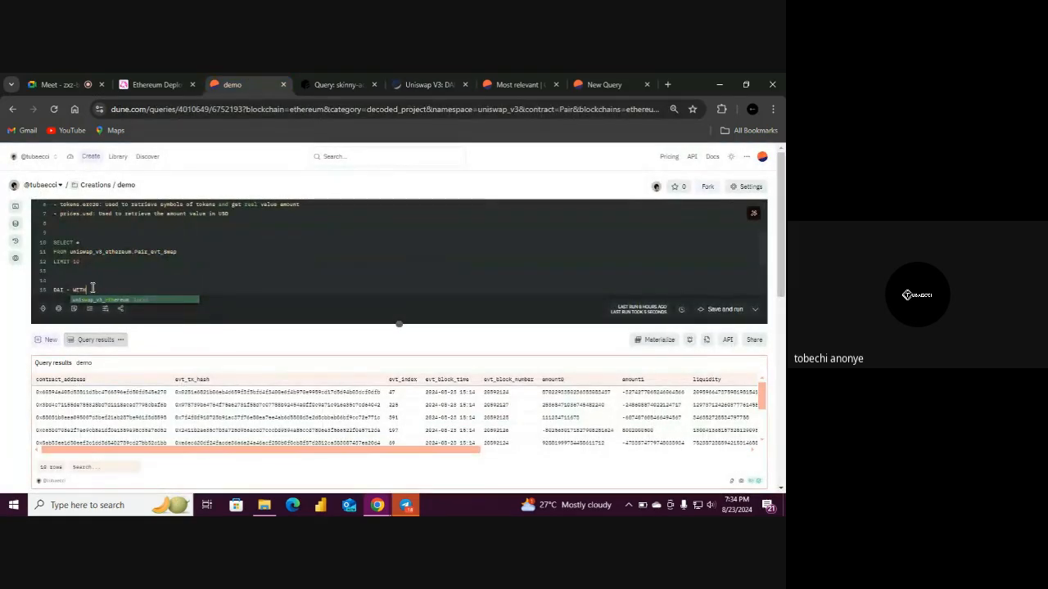
pyautogui.moveTo(89, 290); pyautogui.dragTo(51, 262)
pyautogui.press('BackSpace')
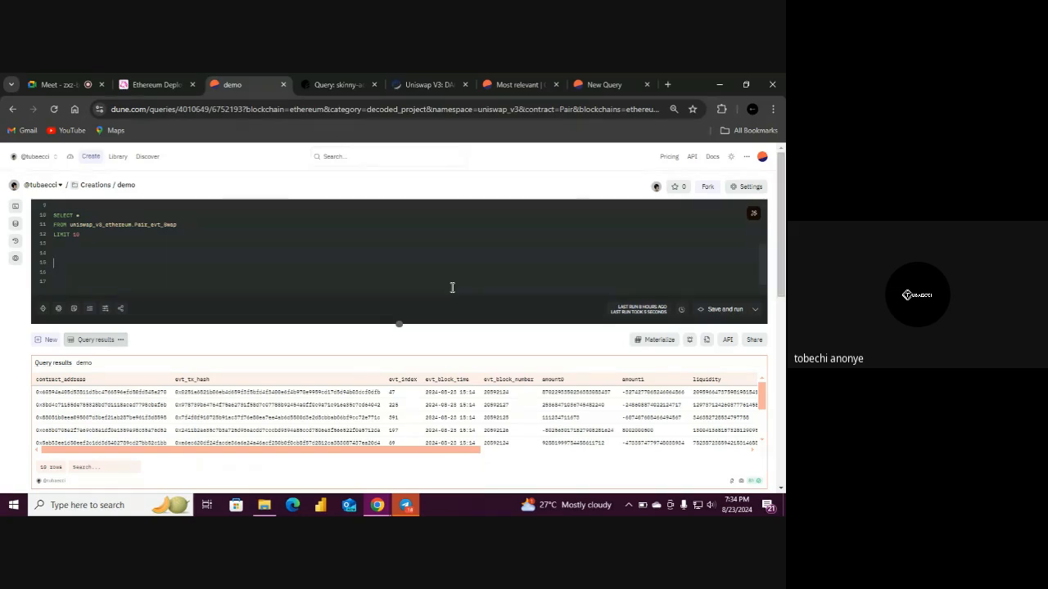
# Replace the asterisk in the SELECT on uniswap_v3_ethereum.Pair_evt_Swap with the evt_block_time column on its own line
pyautogui.moveTo(177, 225); pyautogui.dragTo(71, 225)
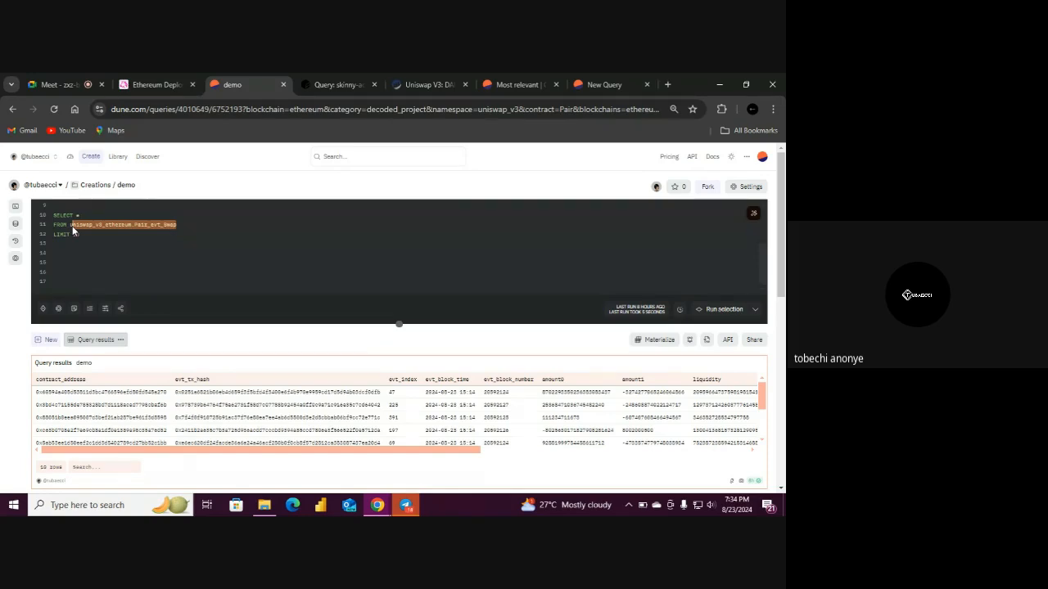
pyautogui.click(87, 233)
pyautogui.click(87, 218)
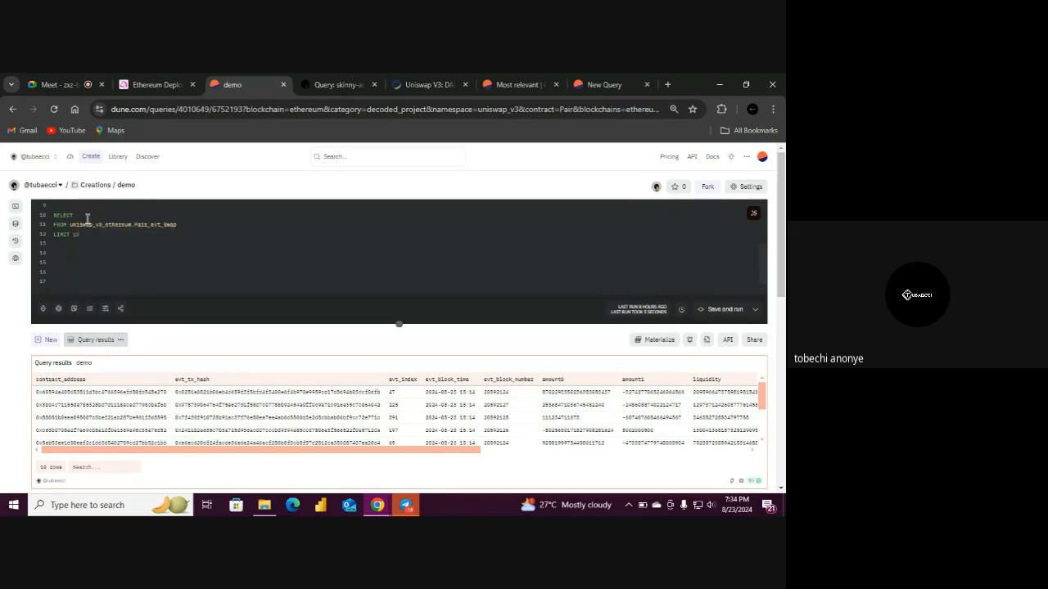
pyautogui.press('Return')
pyautogui.write('ev')
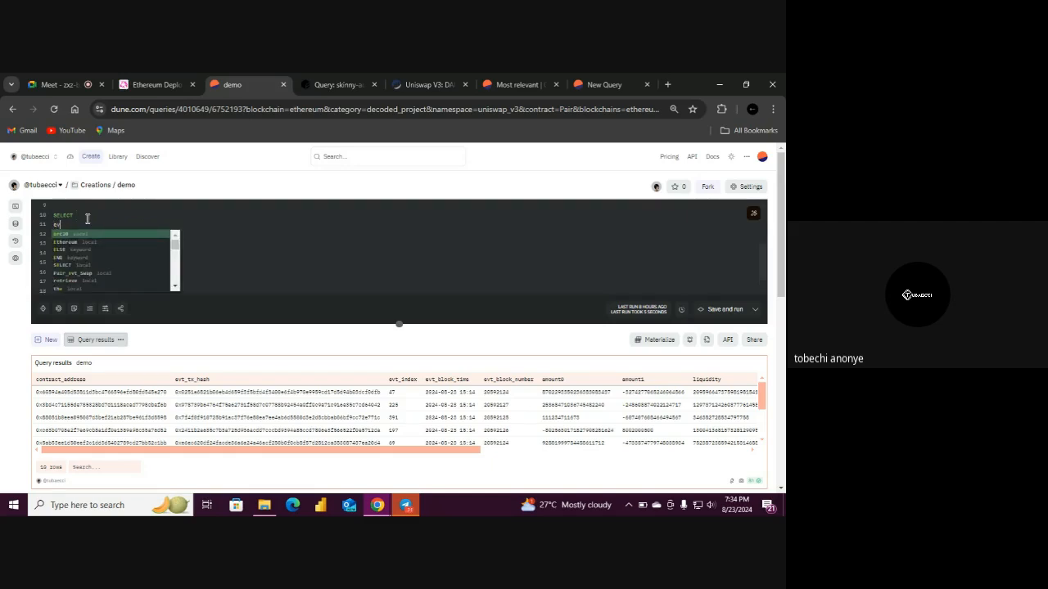
pyautogui.write('t_')
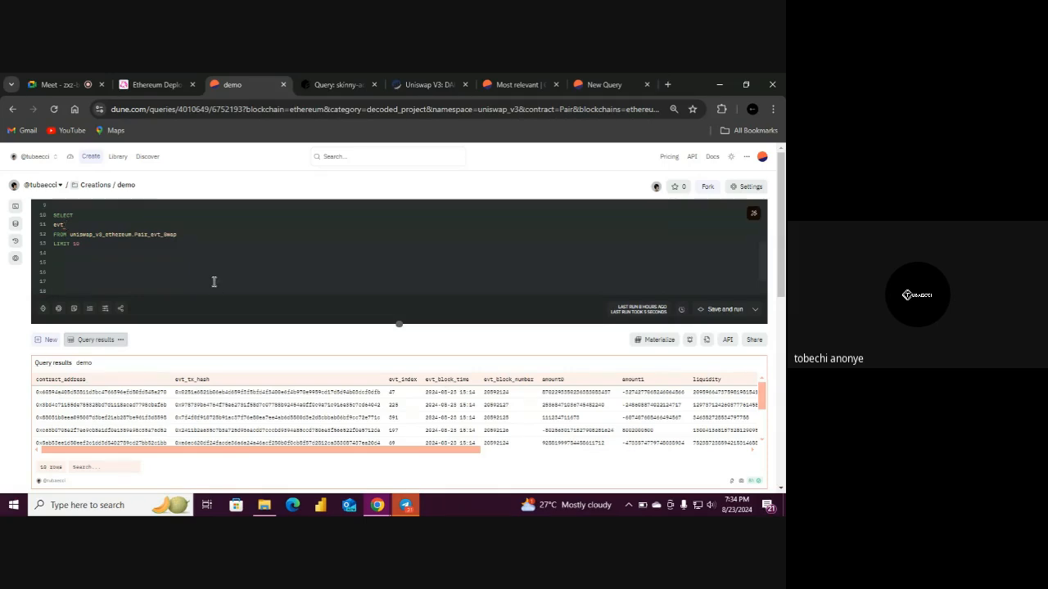
pyautogui.write('block_time,')
pyautogui.press('Return')
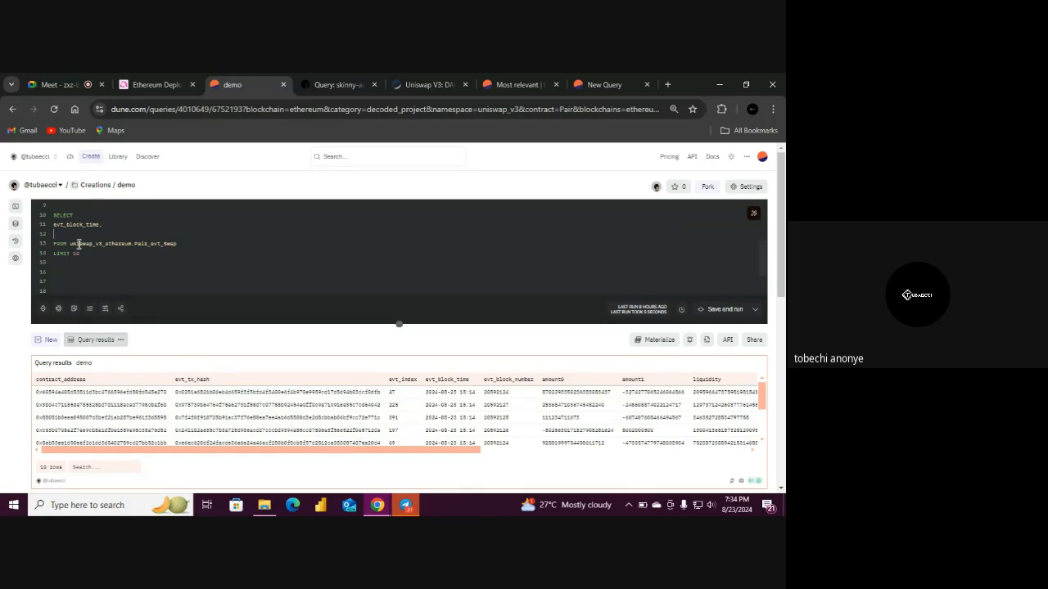
# Add evt_tx_hash as the second column of the SELECT list
pyautogui.write('evt_')
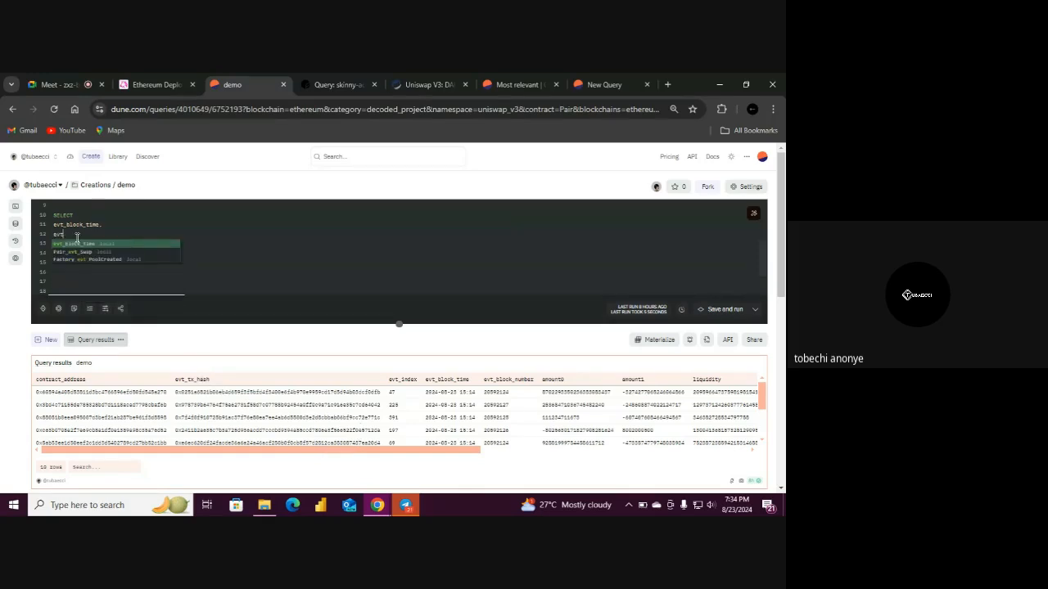
pyautogui.write('tx')
pyautogui.press('BackSpace')
pyautogui.press('BackSpace')
pyautogui.press('BackSpace')
pyautogui.write('_tx_hash,')
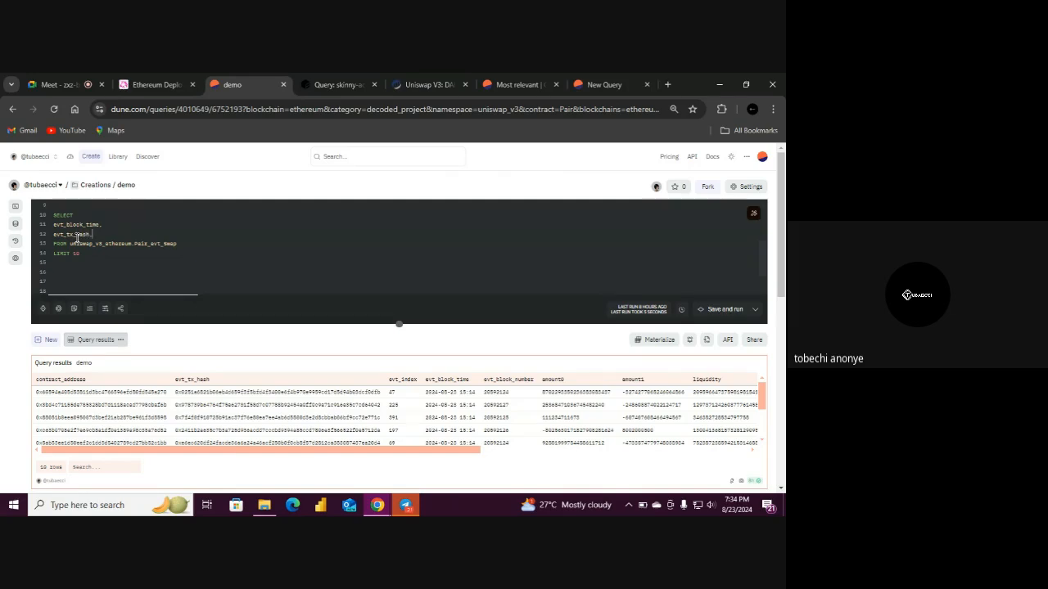
pyautogui.press('Return')
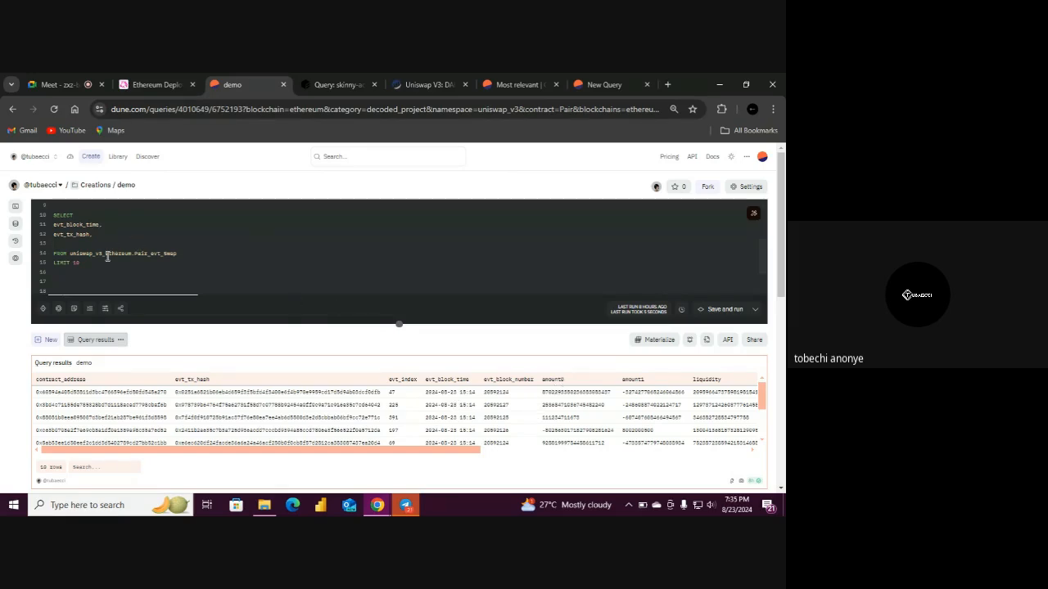
# Add the columns amount0 and amount1 on separate lines at the end of the SELECT list
pyautogui.write('amount0,')
pyautogui.press('Return')
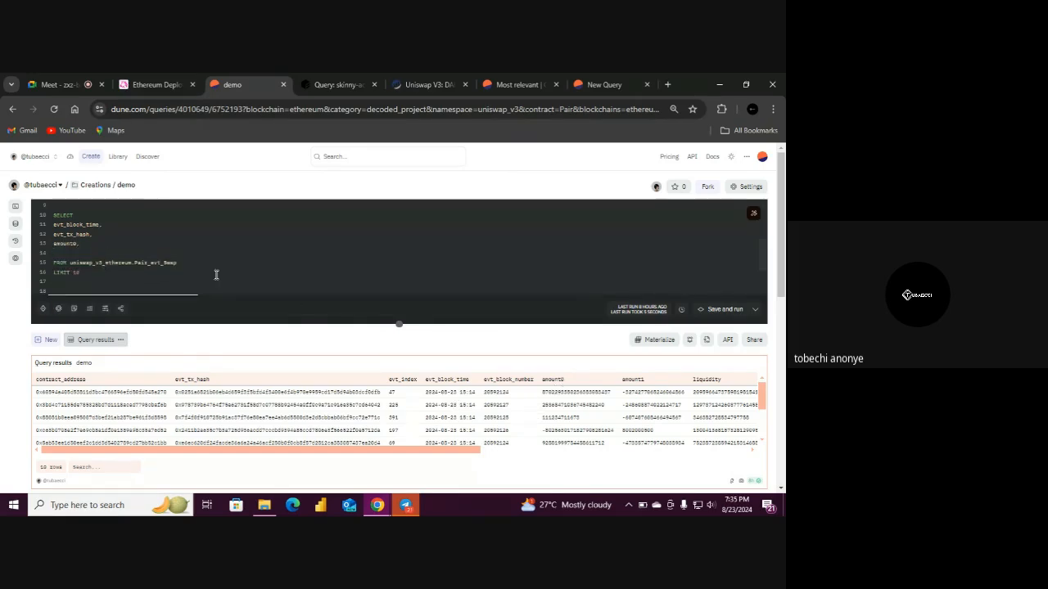
pyautogui.write('amo')
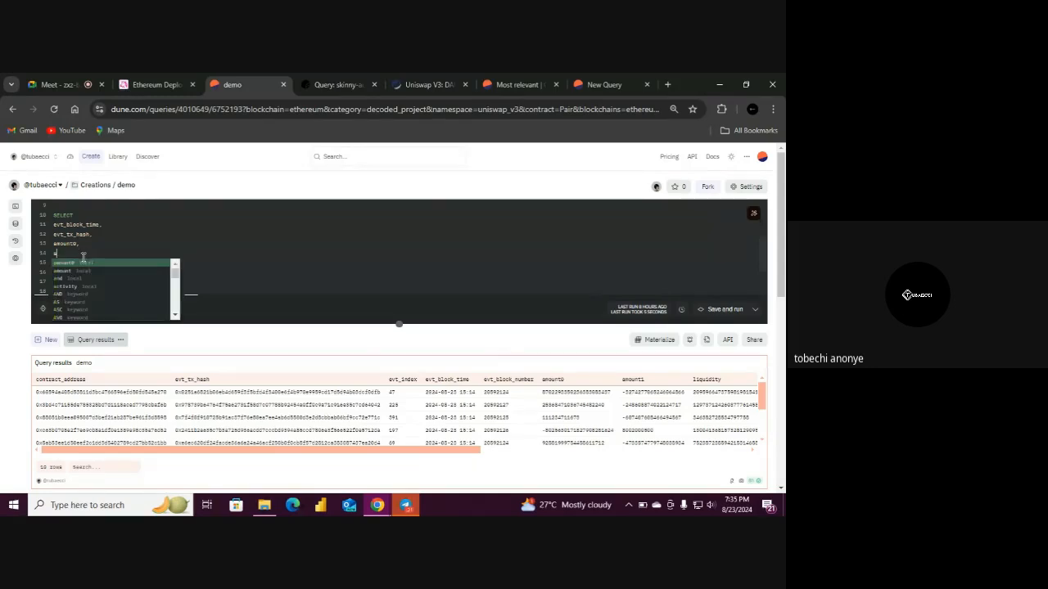
pyautogui.write('unt1')
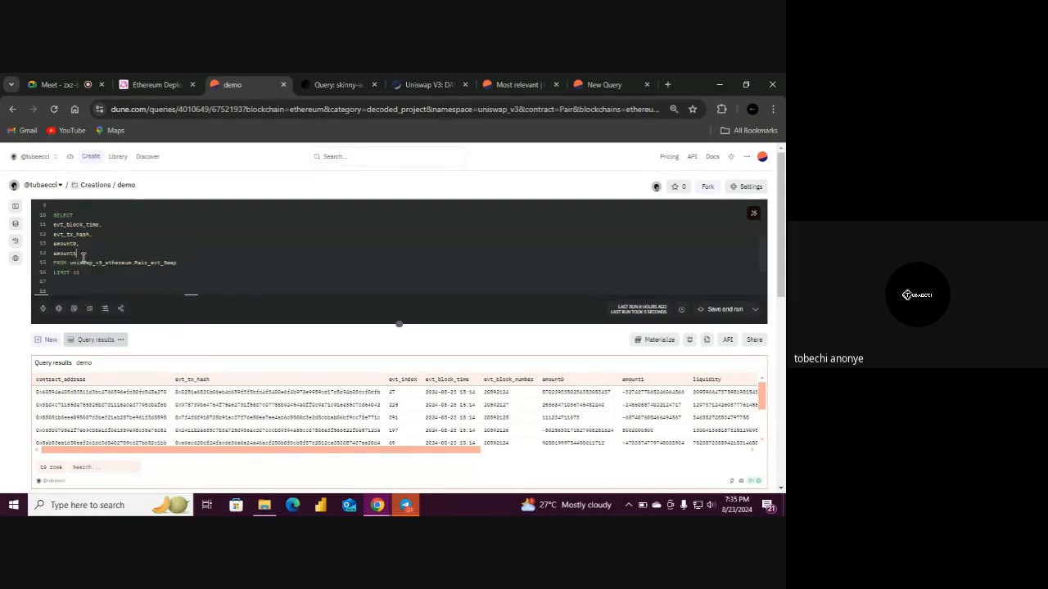
# Check the swap amounts in the results and change the amount0 column to ABS(amount0) AS amount0
pyautogui.moveTo(444, 451); pyautogui.dragTo(518, 463)
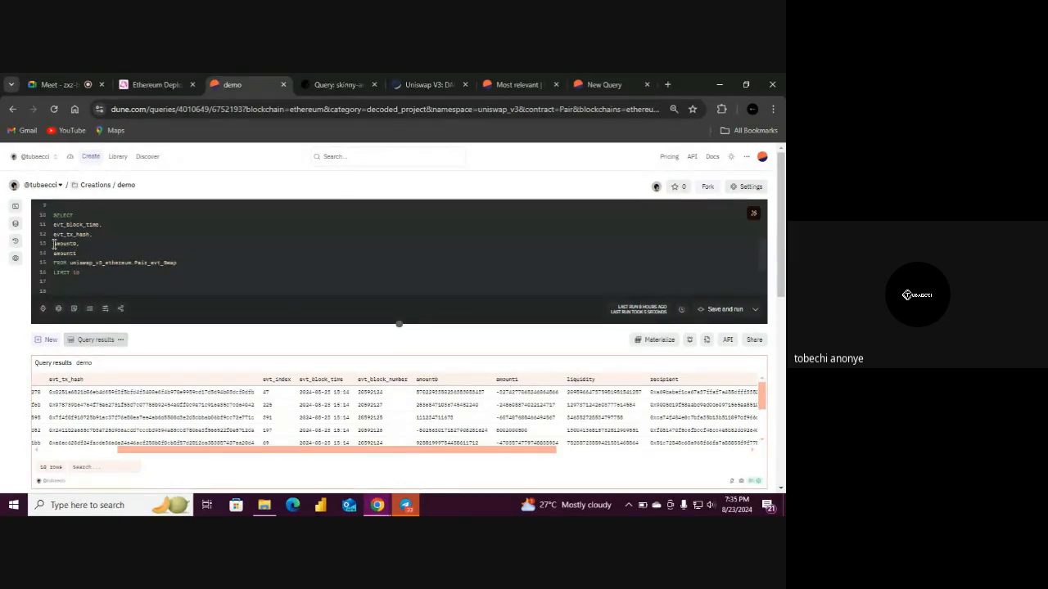
pyautogui.click(53, 243)
pyautogui.write('ABS(amount0')
pyautogui.write(')')
pyautogui.write(' AS amou')
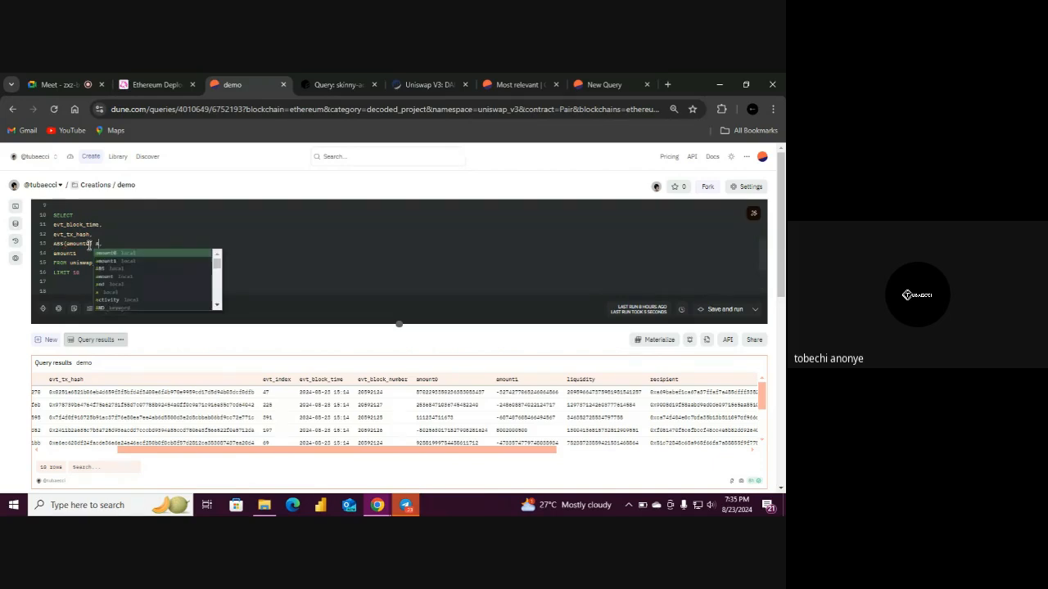
pyautogui.write('nt,')
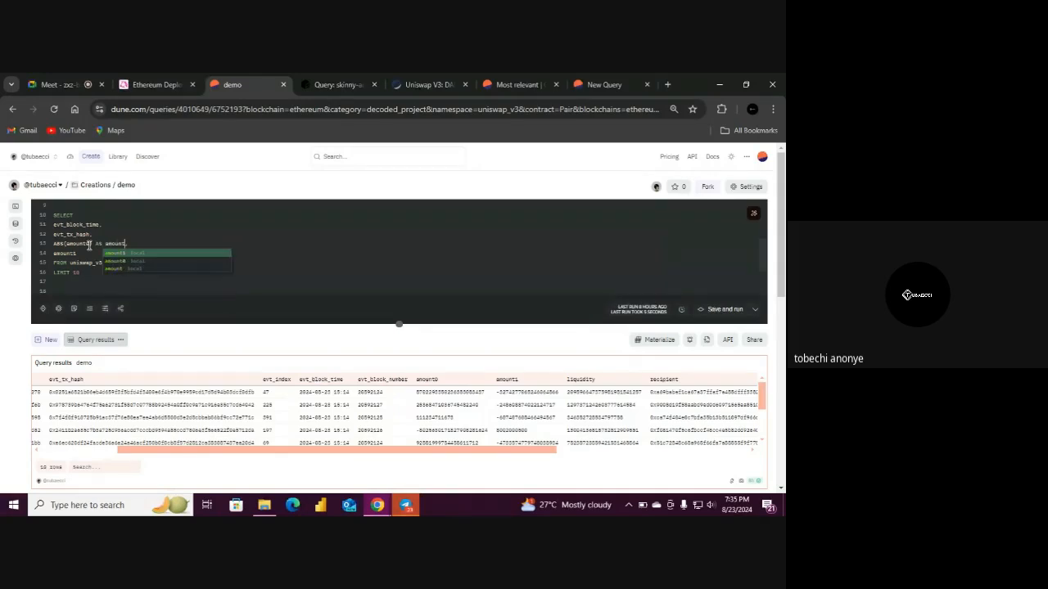
pyautogui.press('Down')
pyautogui.press('Return')
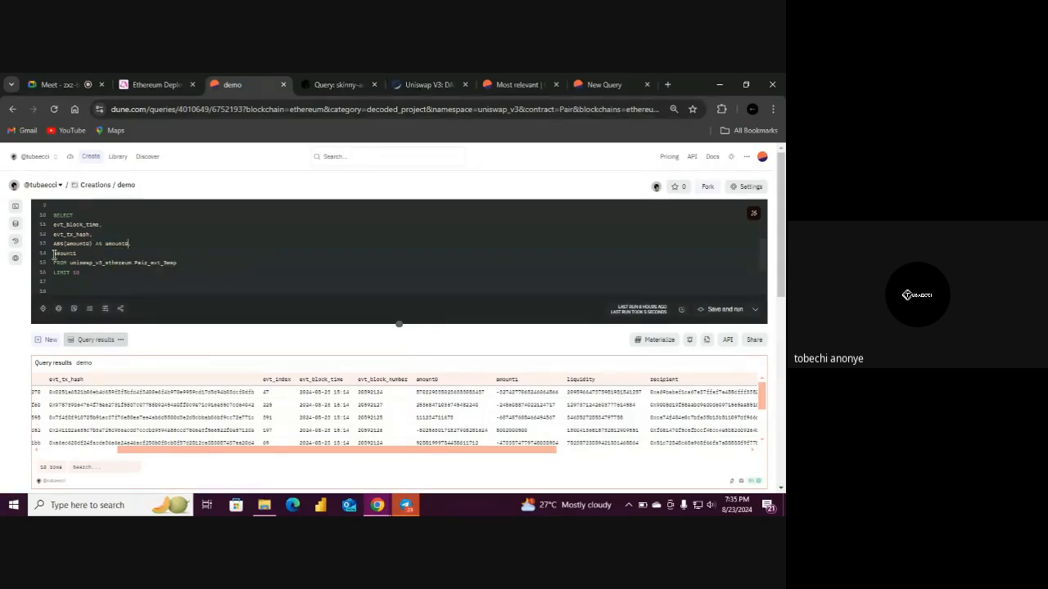
# Change the amount1 column to ABS(amount1) AS amount1 and reread the question and table notes above the query
pyautogui.write('ABS(')
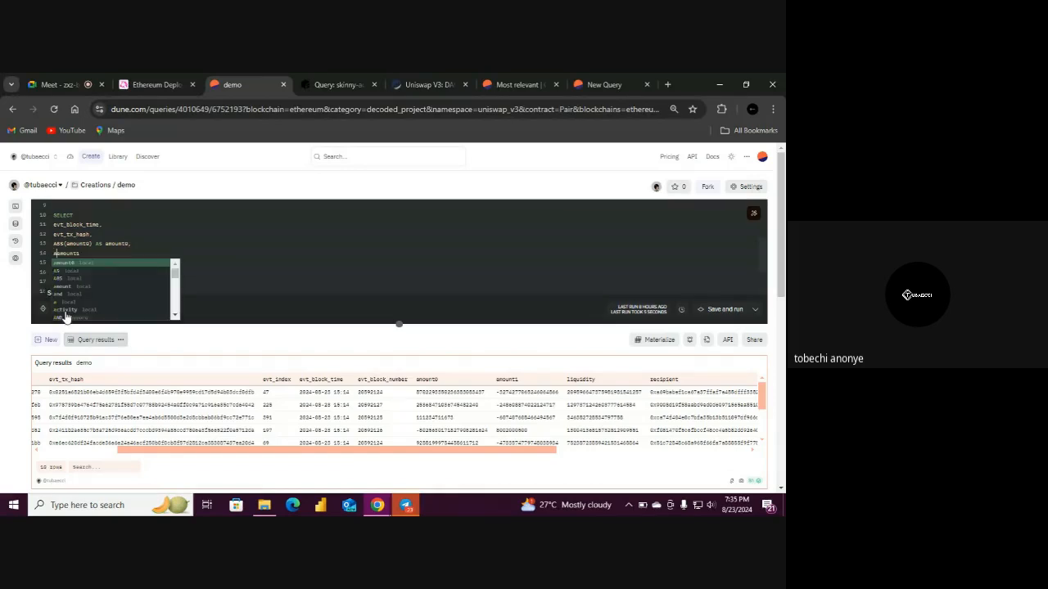
pyautogui.click(98, 254)
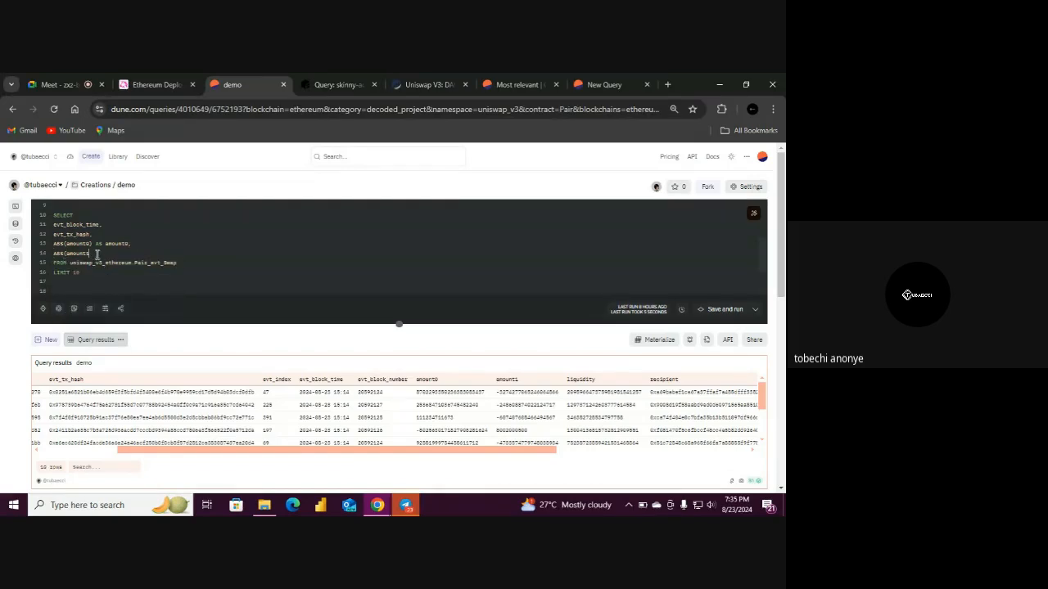
pyautogui.write(') AS ')
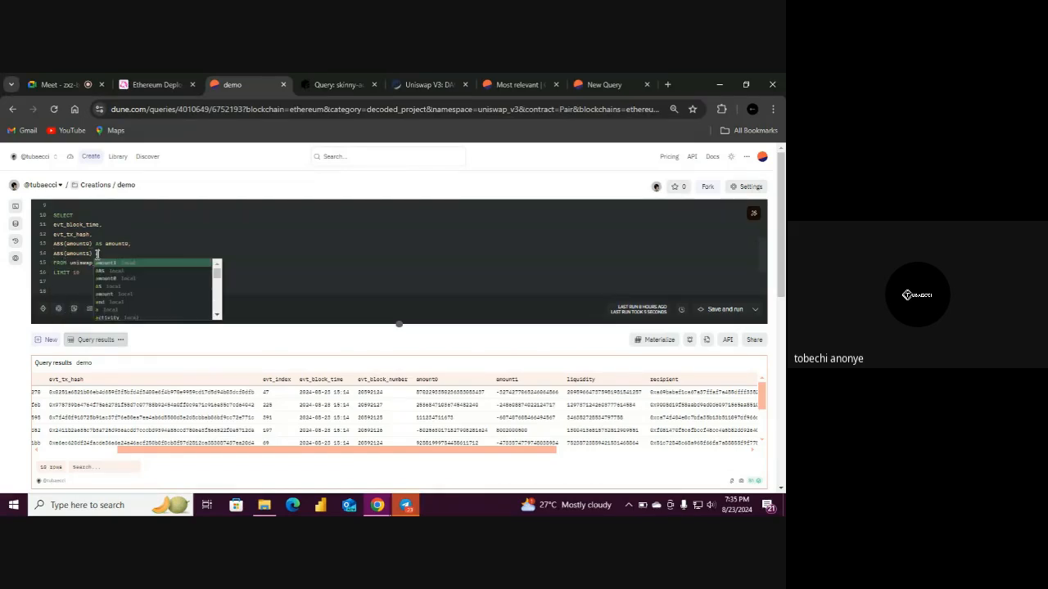
pyautogui.write('amount')
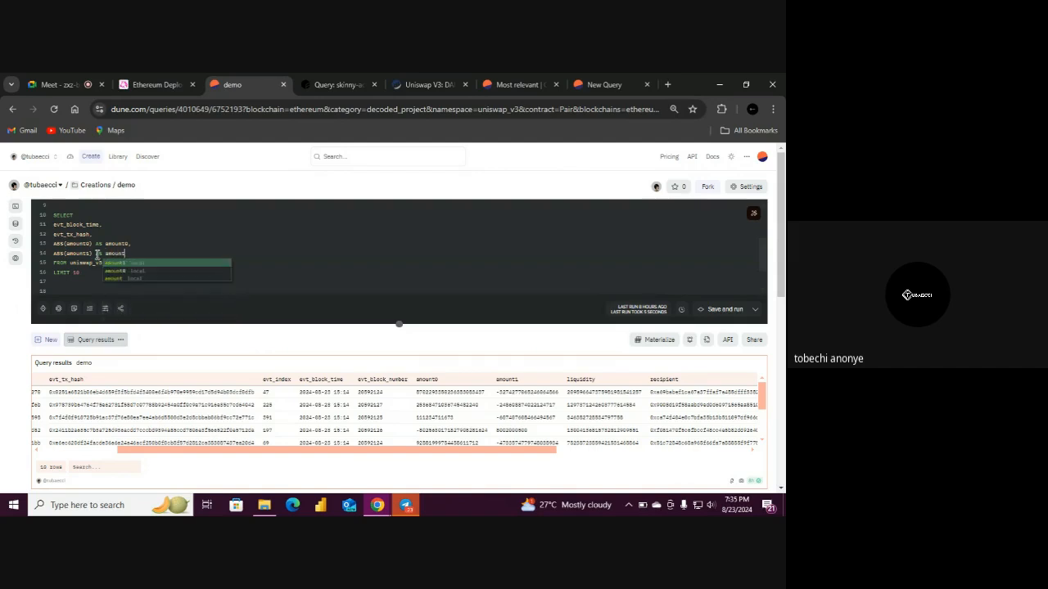
pyautogui.press('Return')
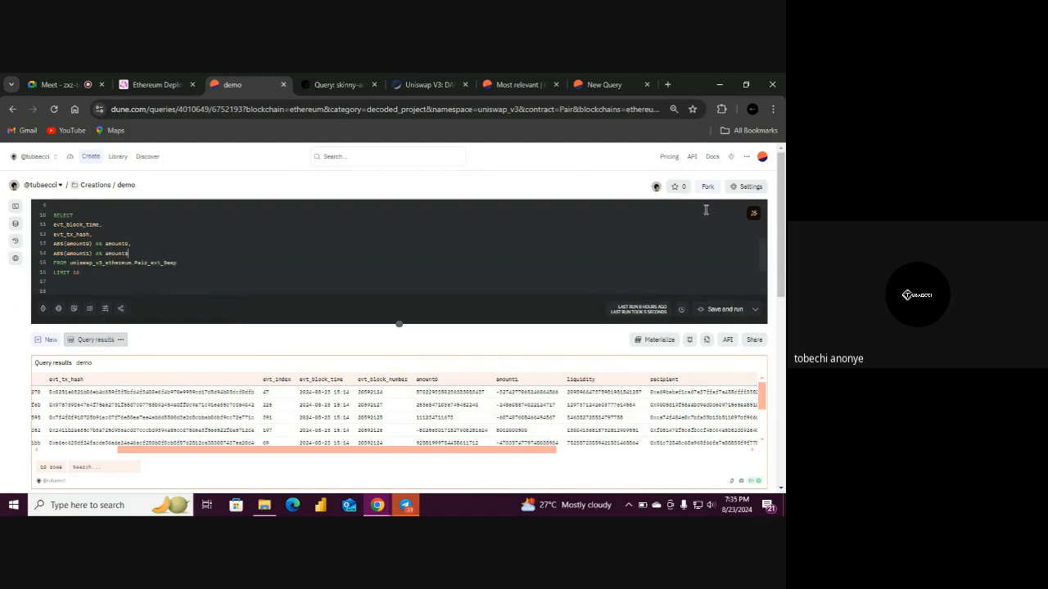
pyautogui.moveTo(761, 262); pyautogui.dragTo(763, 215)
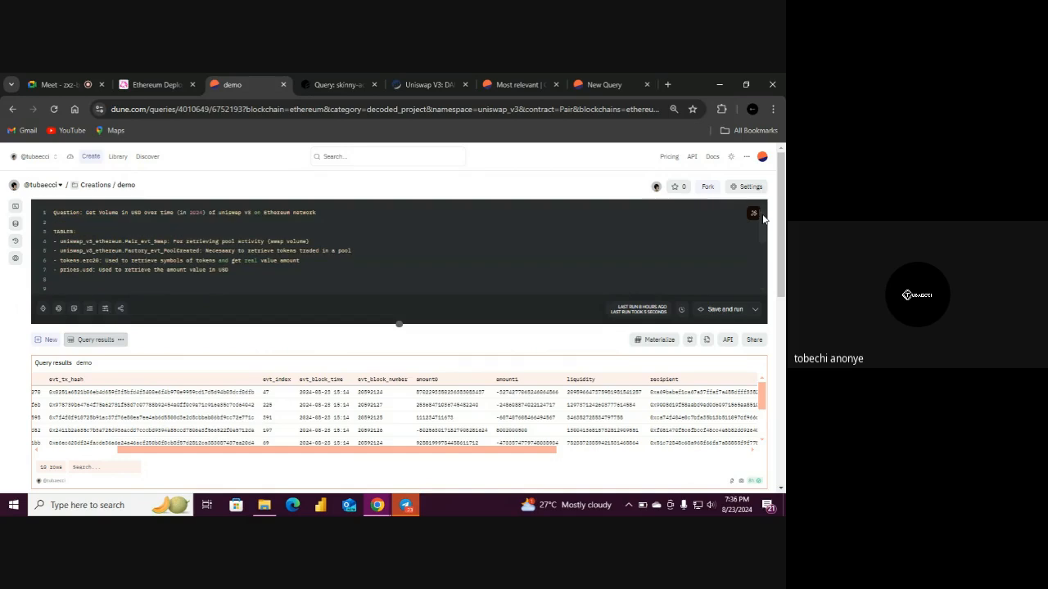
pyautogui.moveTo(762, 217); pyautogui.dragTo(760, 265)
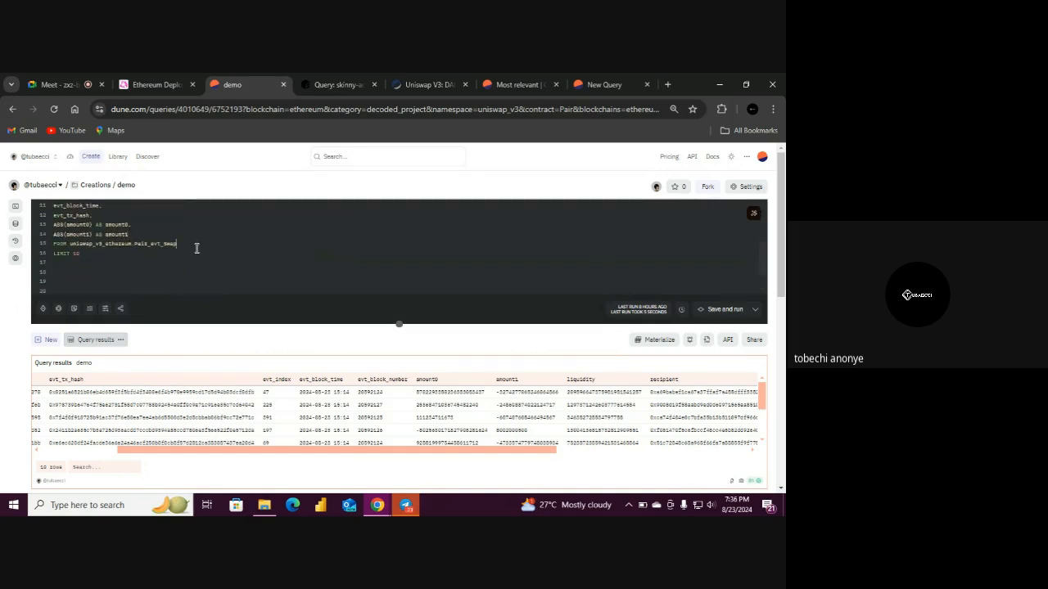
# Add a WHERE clause below the FROM line that keeps rows with evt_block_time >= '2024-01-01'
pyautogui.press('Return')
pyautogui.write('WHER')
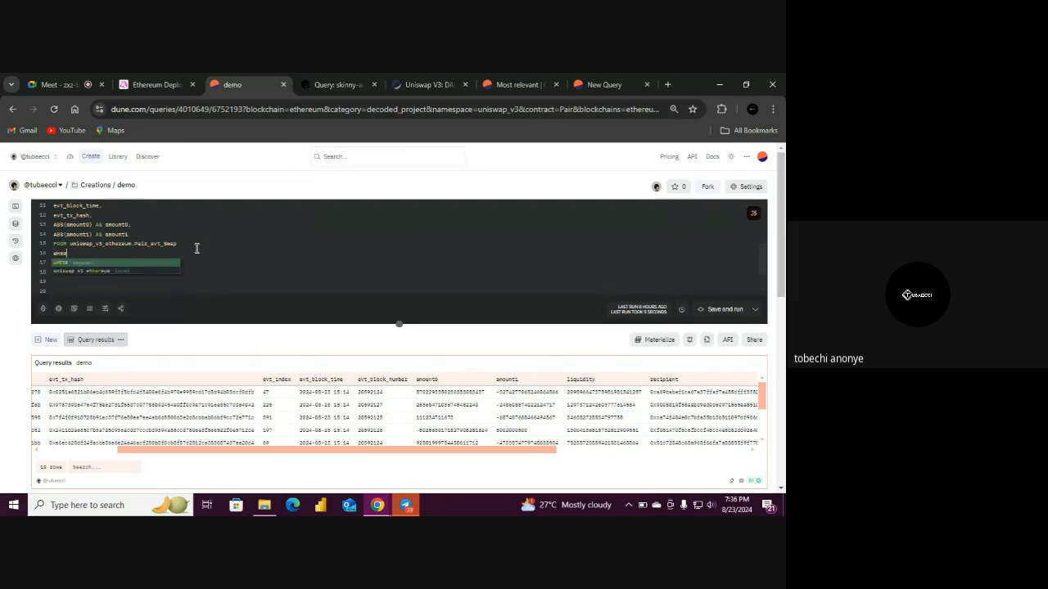
pyautogui.write('E')
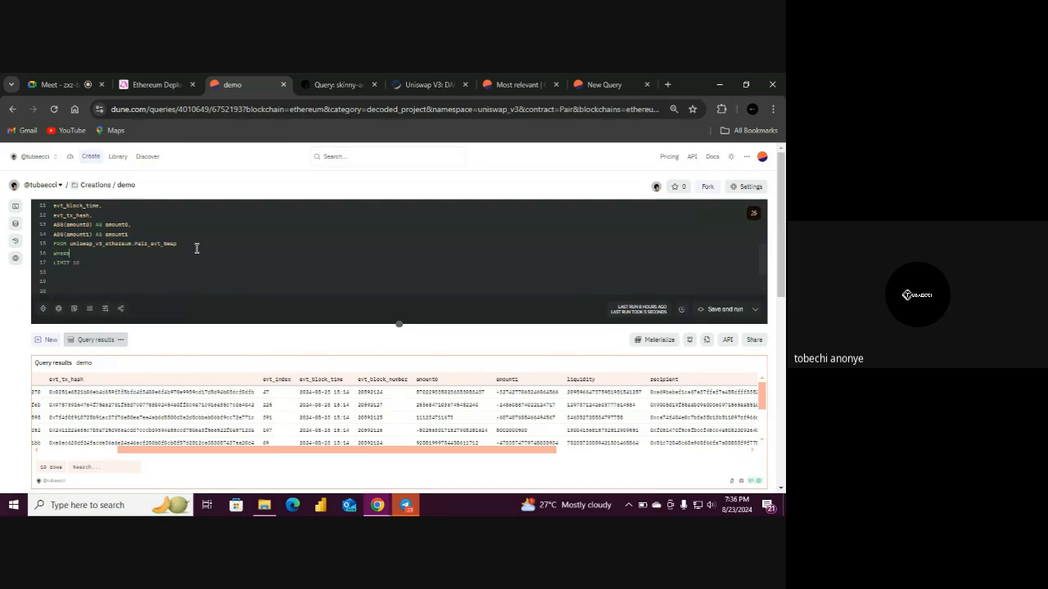
pyautogui.write(' evt')
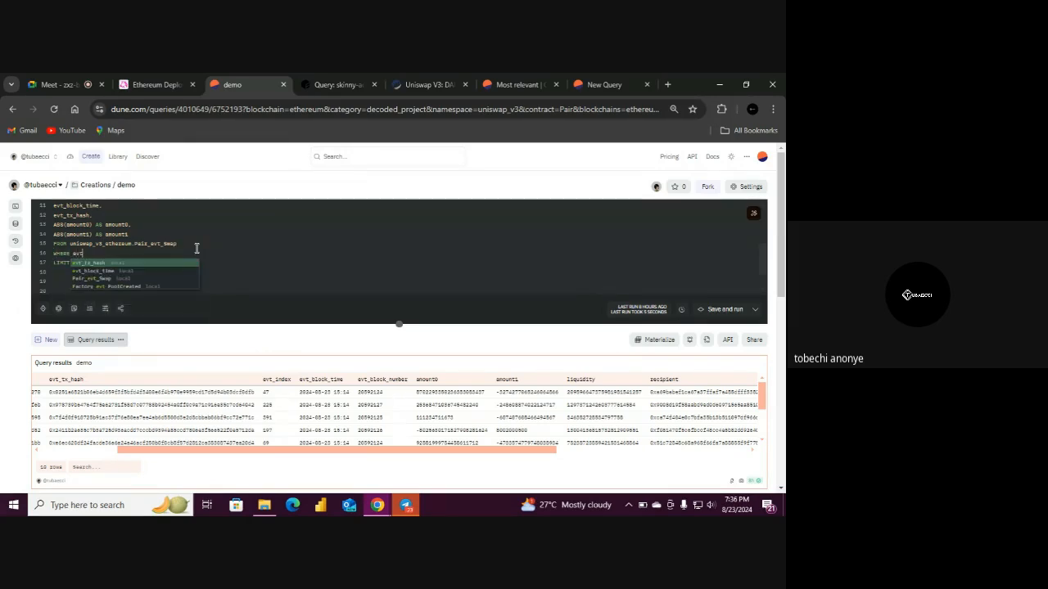
pyautogui.press('Down')
pyautogui.press('Return')
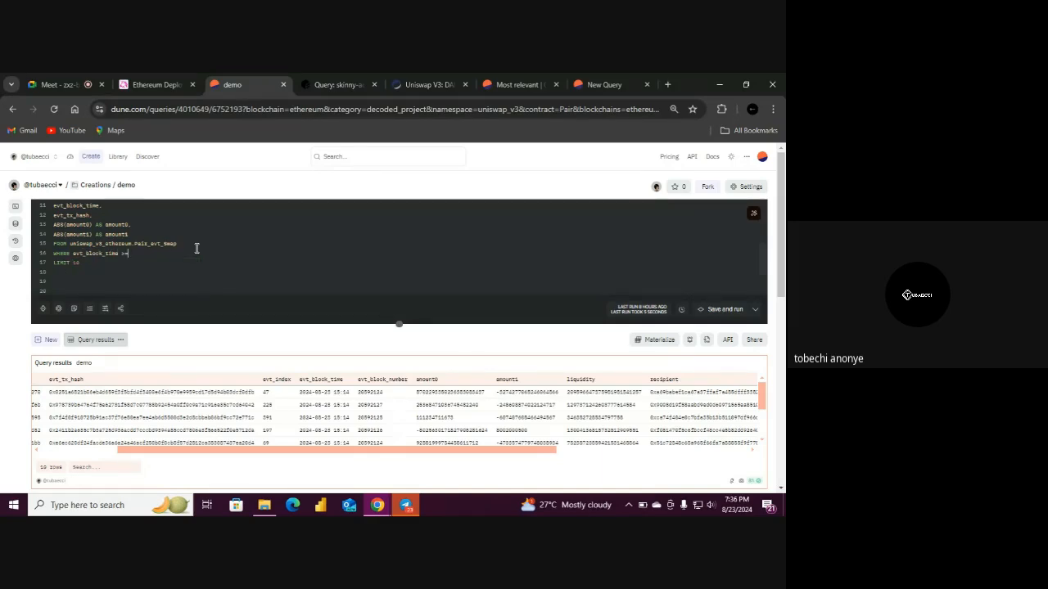
pyautogui.write(">= '20")
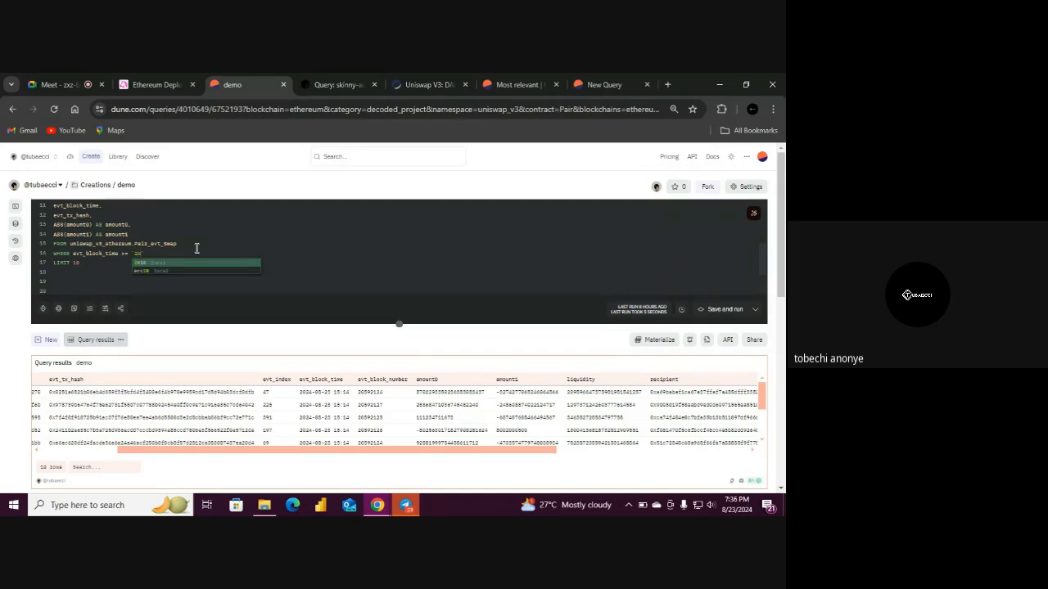
pyautogui.write('24')
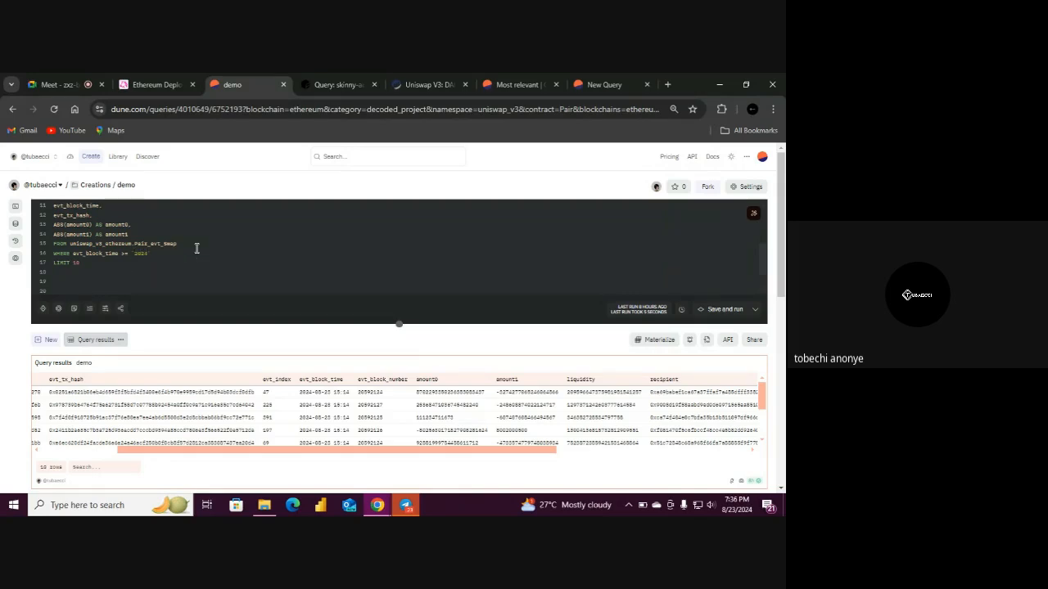
pyautogui.write('-08')
pyautogui.write('-')
pyautogui.write('01')
# Wrap the '2024-01-01' value in the WHERE clause as CAST('2024-01-01' AS DATE)
pyautogui.write('cast(')
pyautogui.press('BackSpace')
pyautogui.write('T(')
pyautogui.click(197, 253)
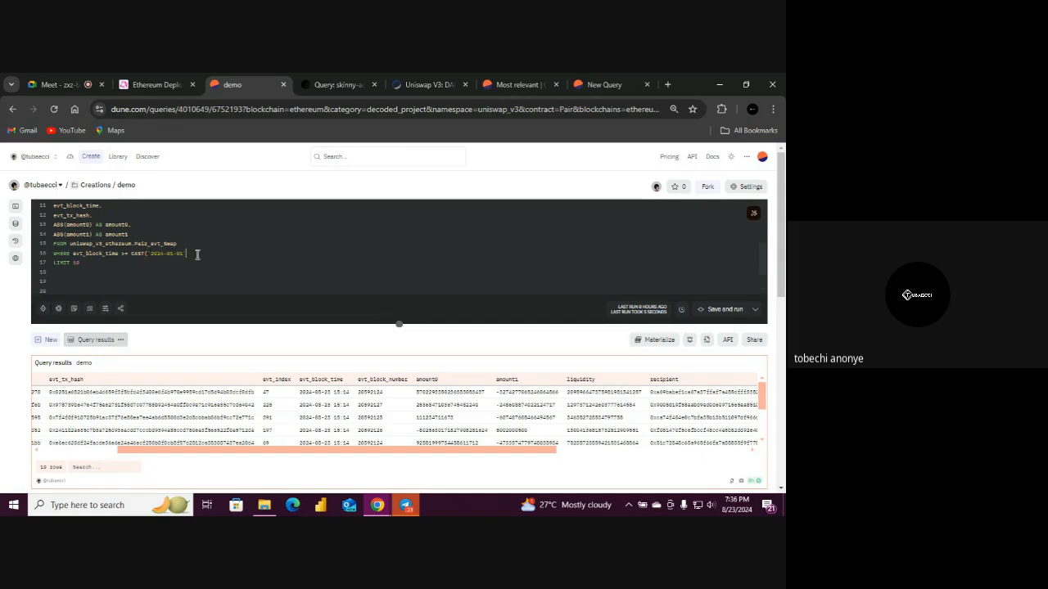
pyautogui.write('a')
pyautogui.press('BackSpace')
pyautogui.write('AS DATE)')
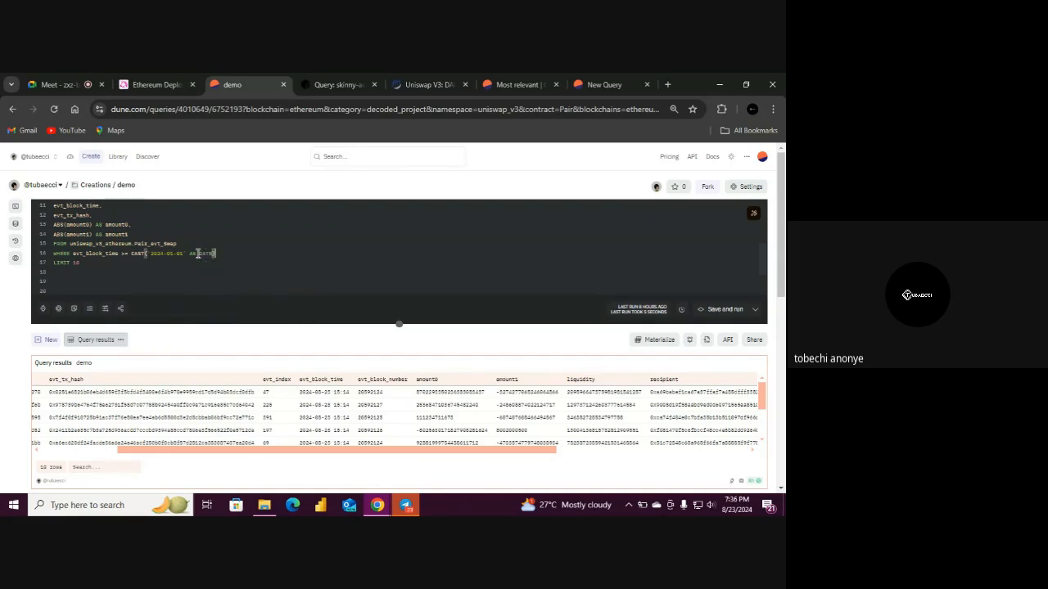
# Wrap evt_block_time in the WHERE clause as DATE_TRUNC('day', evt_block_time)
pyautogui.click(75, 253)
pyautogui.write('DATE(')
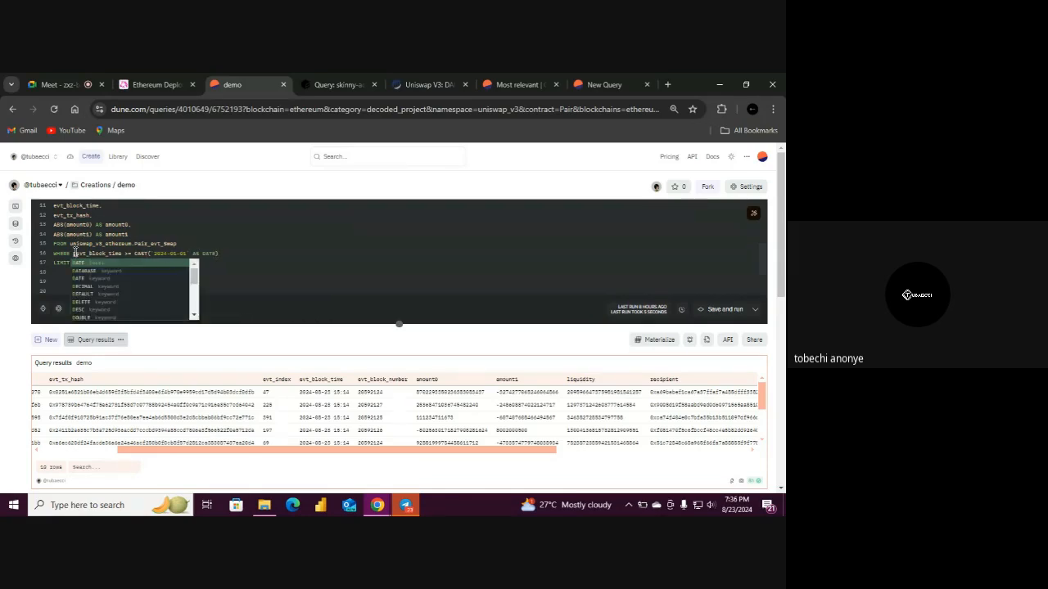
pyautogui.press('BackSpace')
pyautogui.write('_TRUNC(')
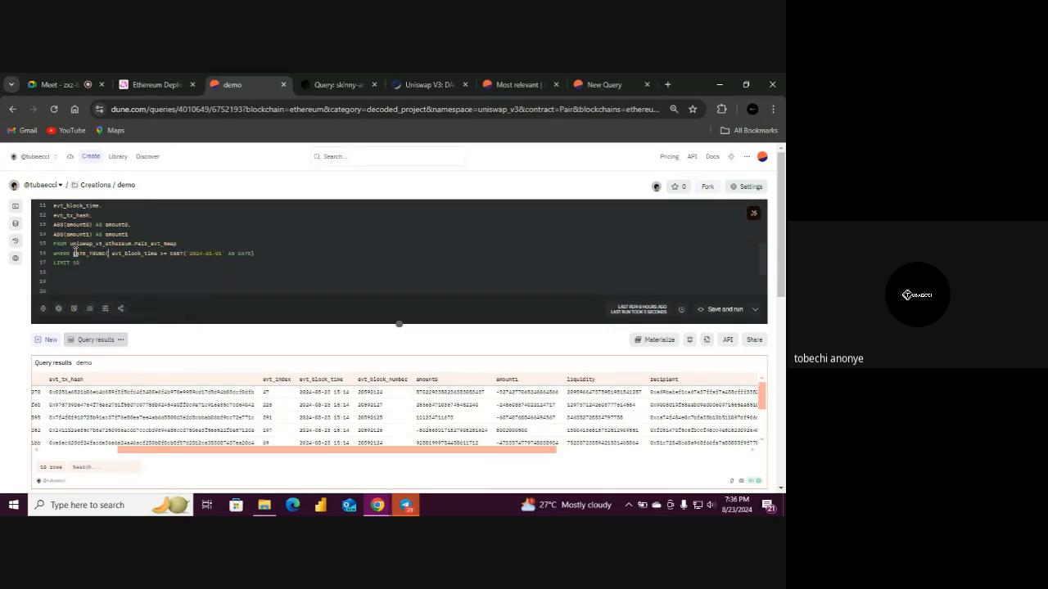
pyautogui.write("'day")
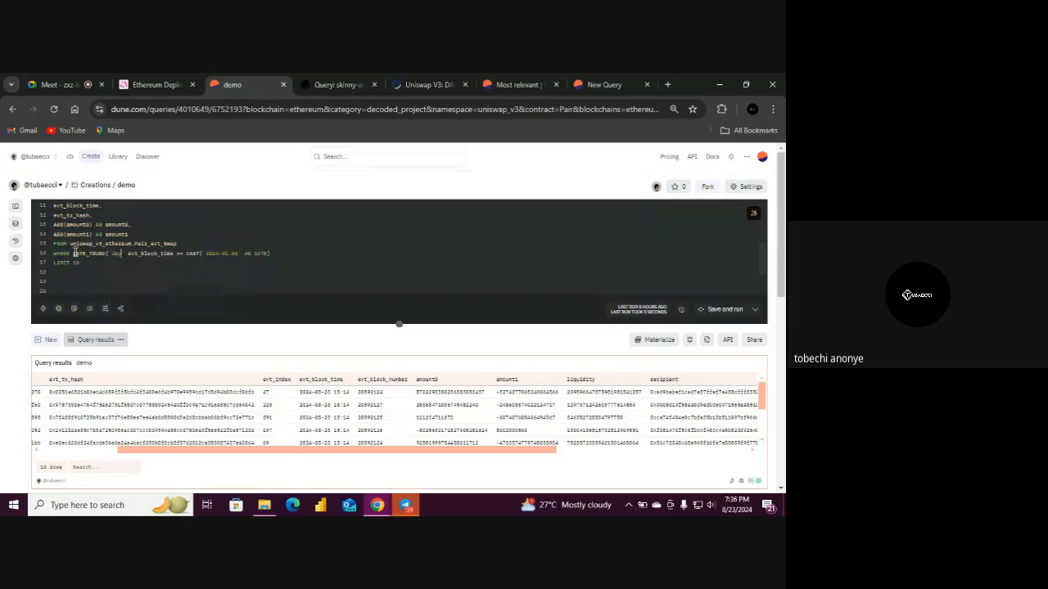
pyautogui.write("',")
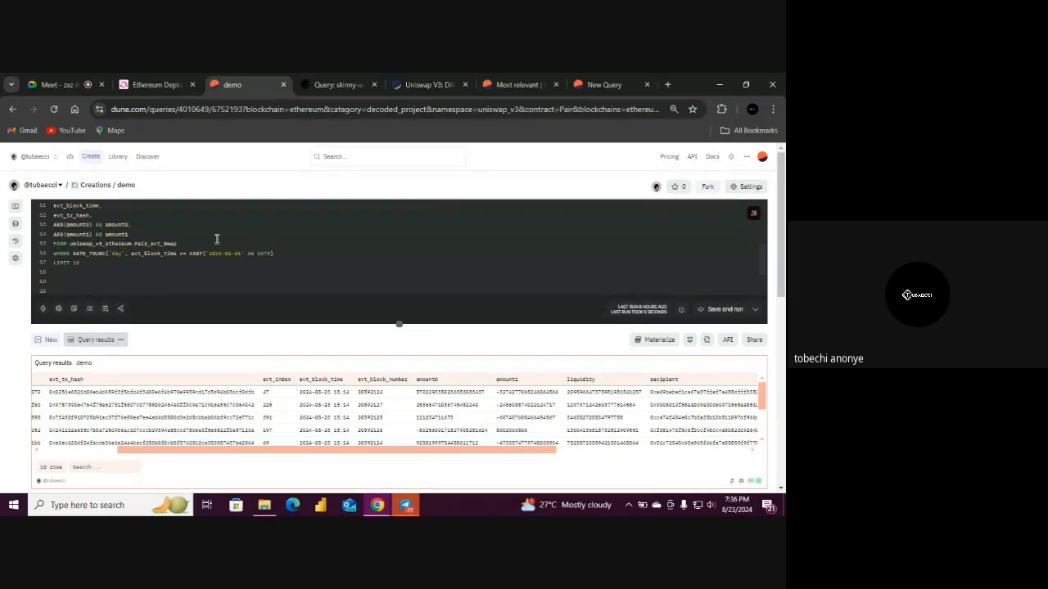
pyautogui.write(')')
pyautogui.click(284, 257)
pyautogui.moveTo(284, 257); pyautogui.dragTo(53, 254)
pyautogui.click(91, 266)
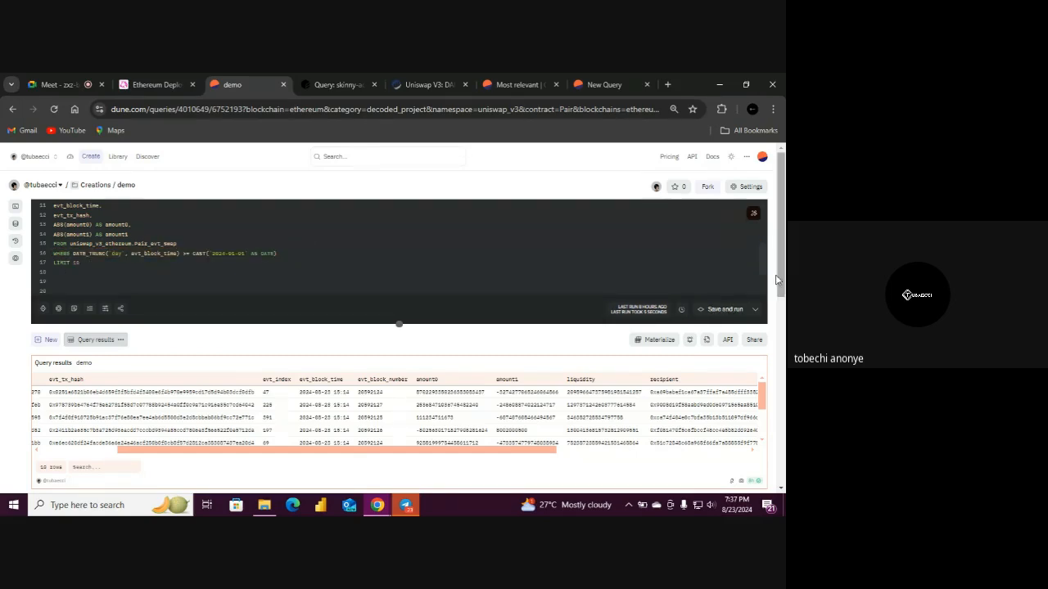
# Reread the table notes above the query and open the PoolCreated event table of uniswap_v3's Factory contract in the data explorer
pyautogui.moveTo(762, 266); pyautogui.dragTo(756, 220)
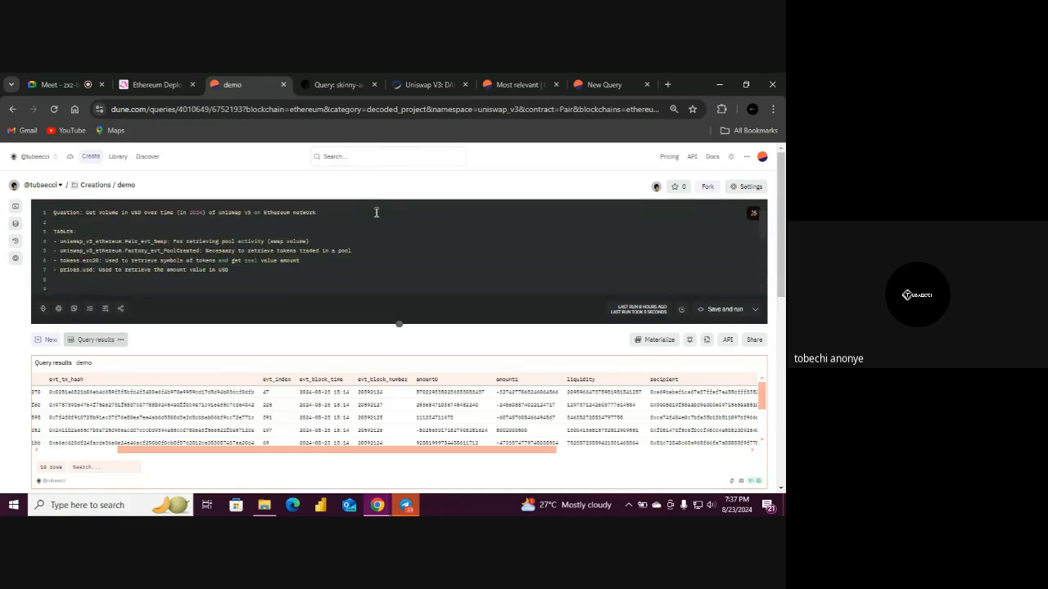
pyautogui.moveTo(201, 248); pyautogui.dragTo(63, 254)
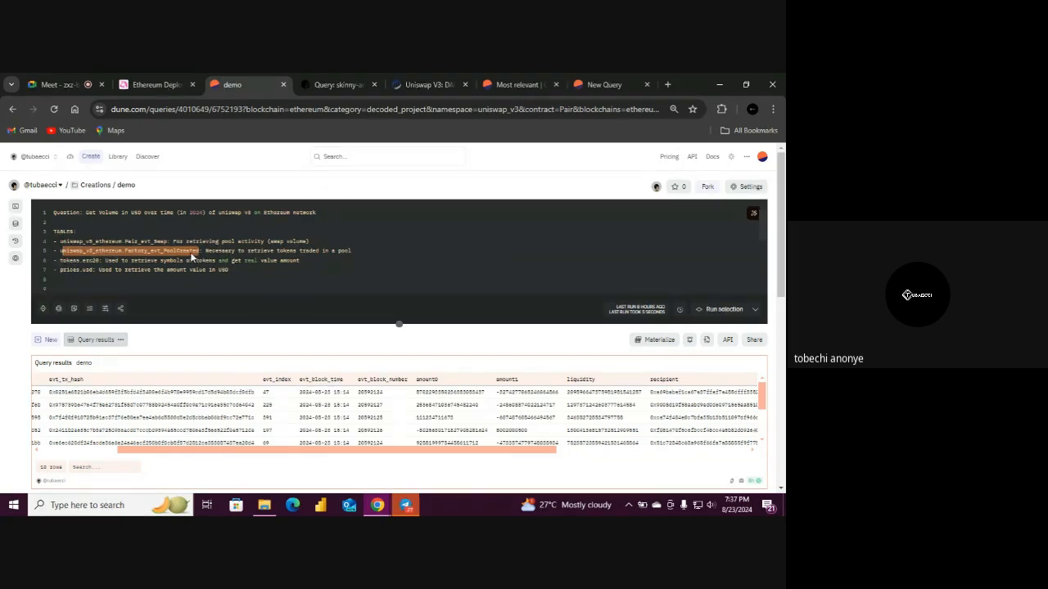
pyautogui.click(241, 272)
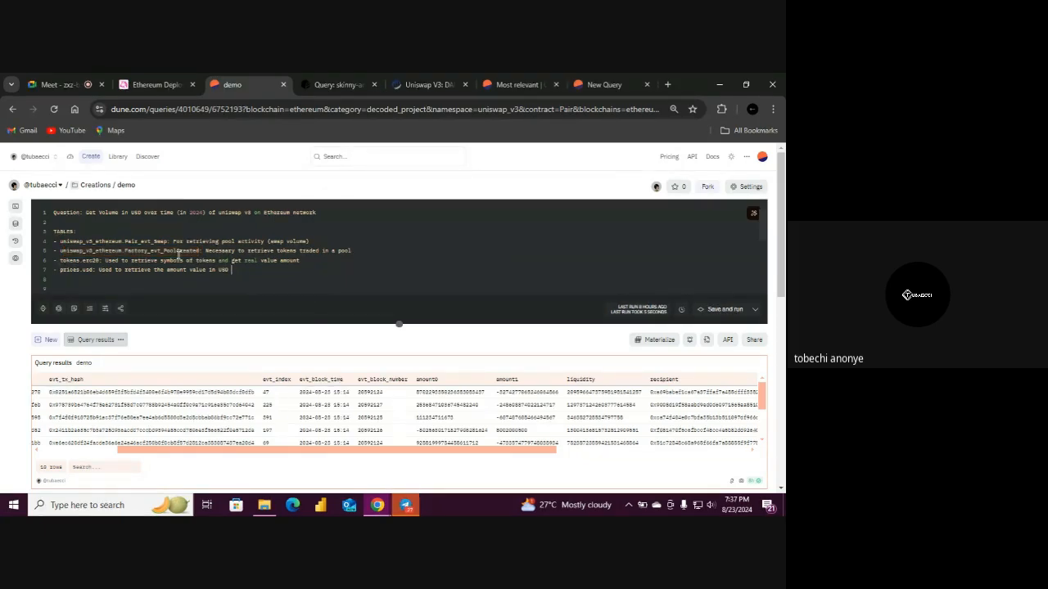
pyautogui.click(16, 229)
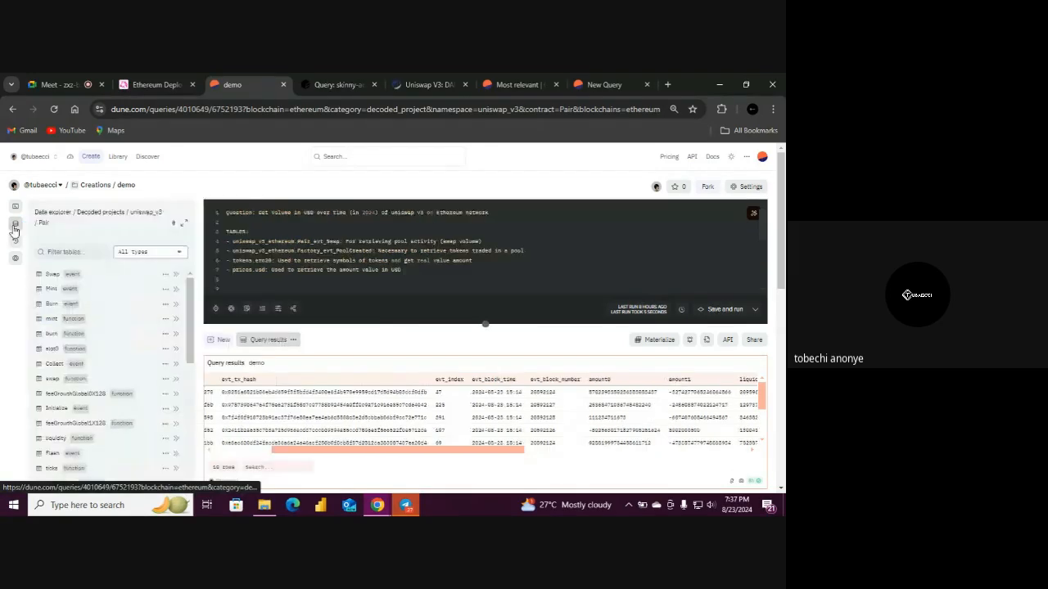
pyautogui.click(139, 212)
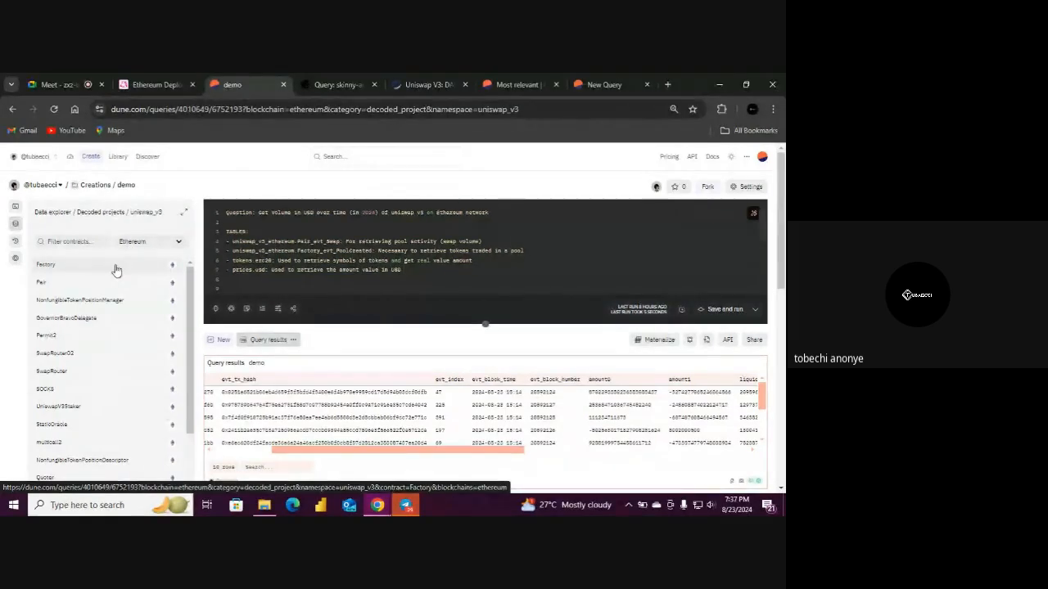
pyautogui.click(162, 268)
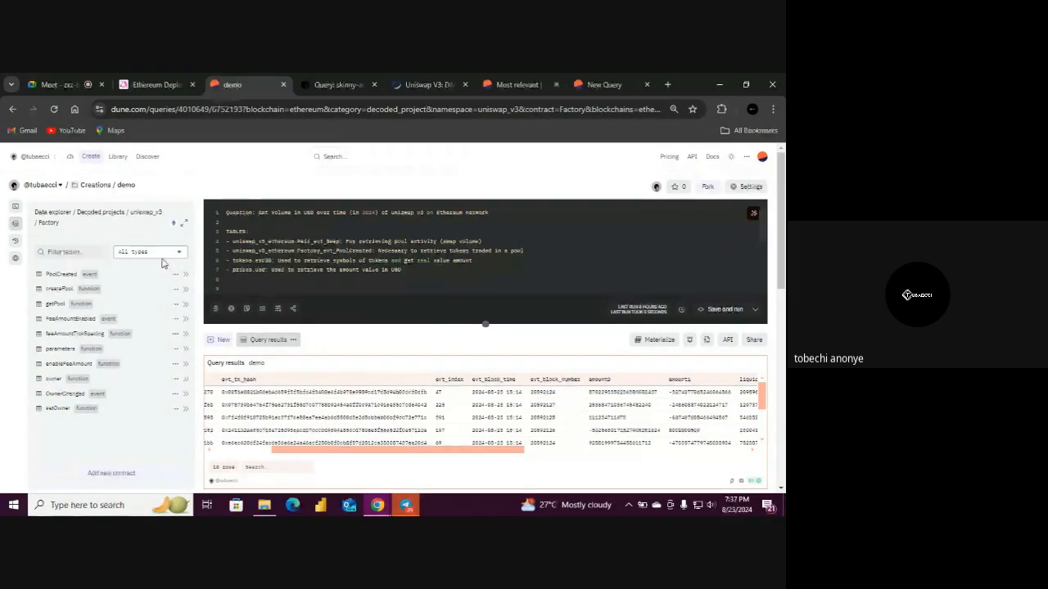
pyautogui.click(162, 253)
pyautogui.click(159, 279)
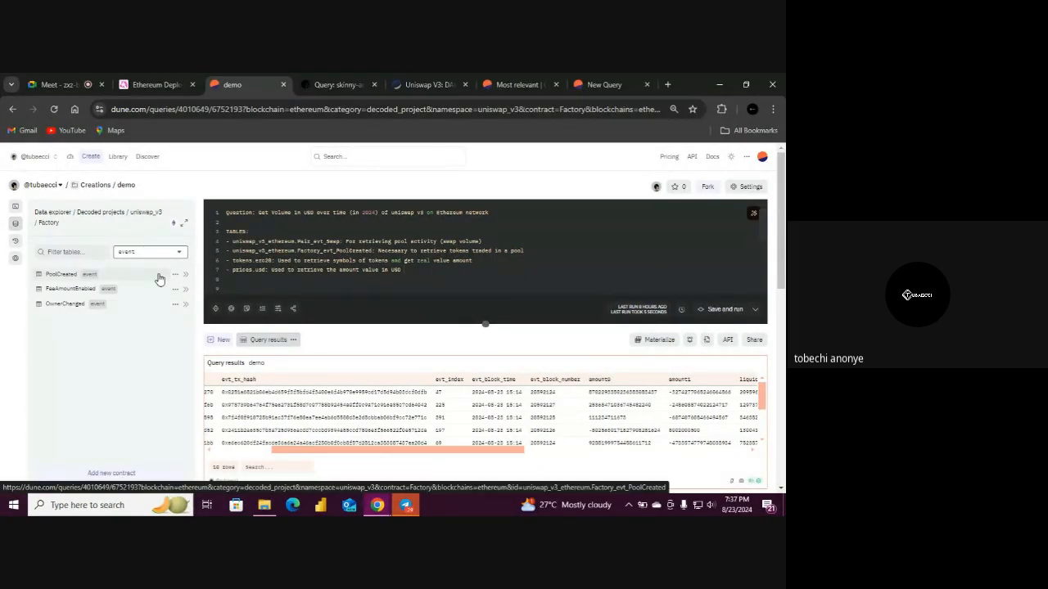
pyautogui.click(174, 275)
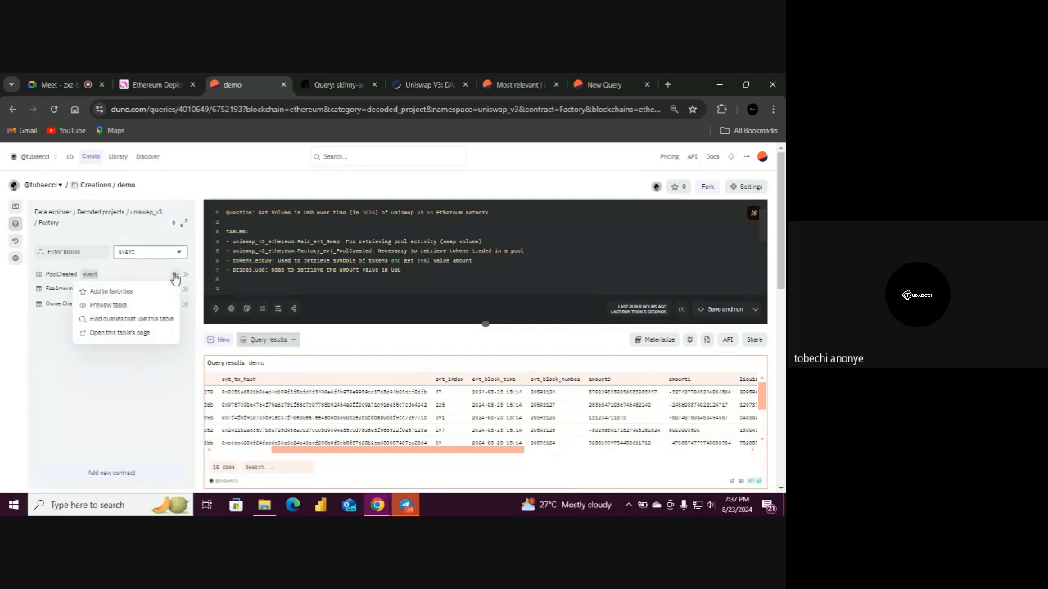
pyautogui.click(66, 279)
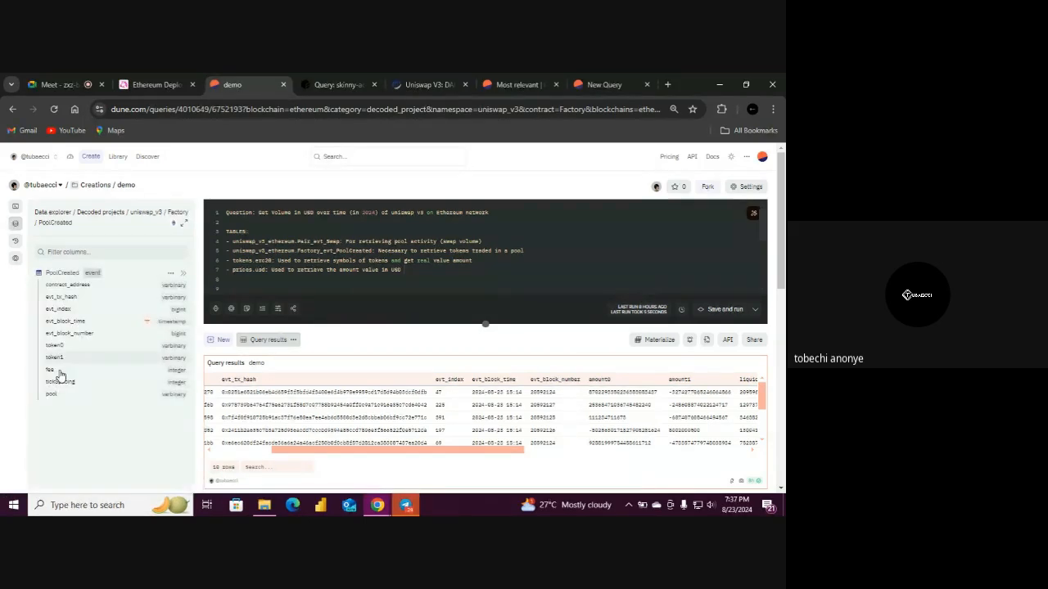
# Preview the PoolCreated table and examine its pool, token0 and token1 columns
pyautogui.click(171, 274)
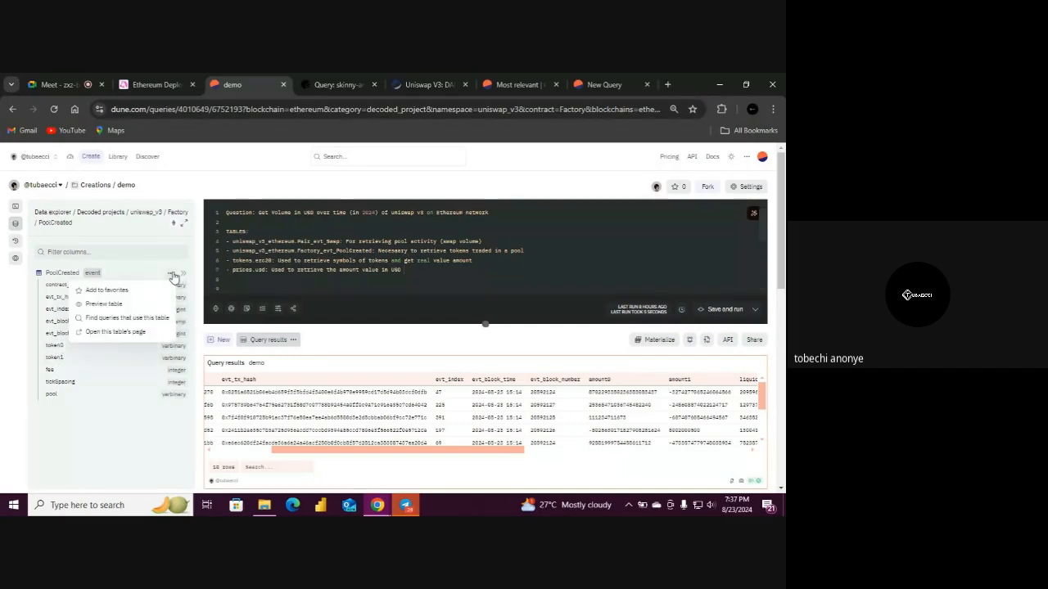
pyautogui.click(263, 347)
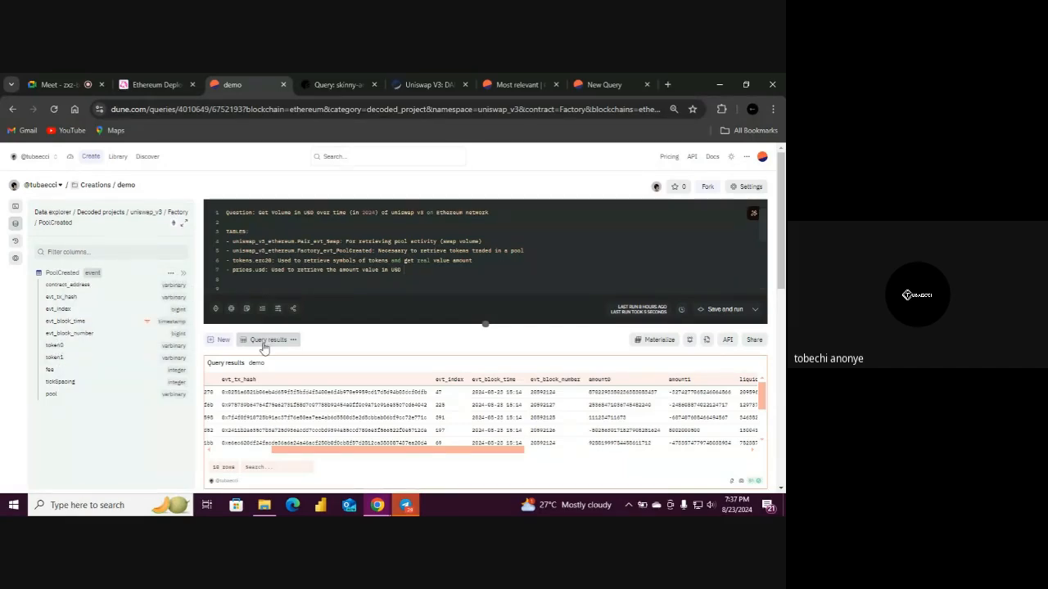
pyautogui.click(171, 275)
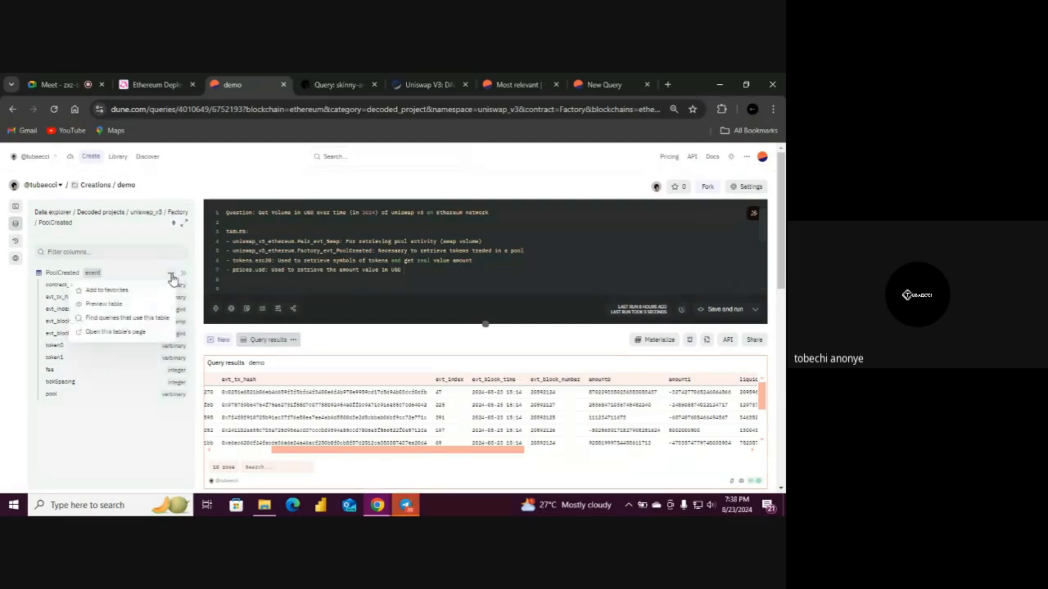
pyautogui.click(162, 305)
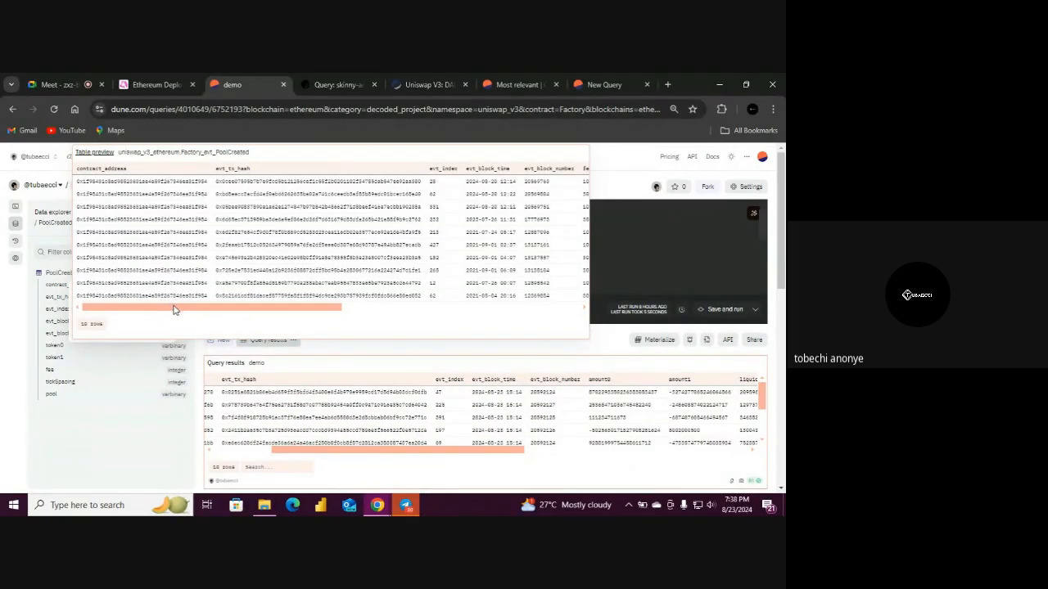
pyautogui.moveTo(176, 309); pyautogui.dragTo(319, 305)
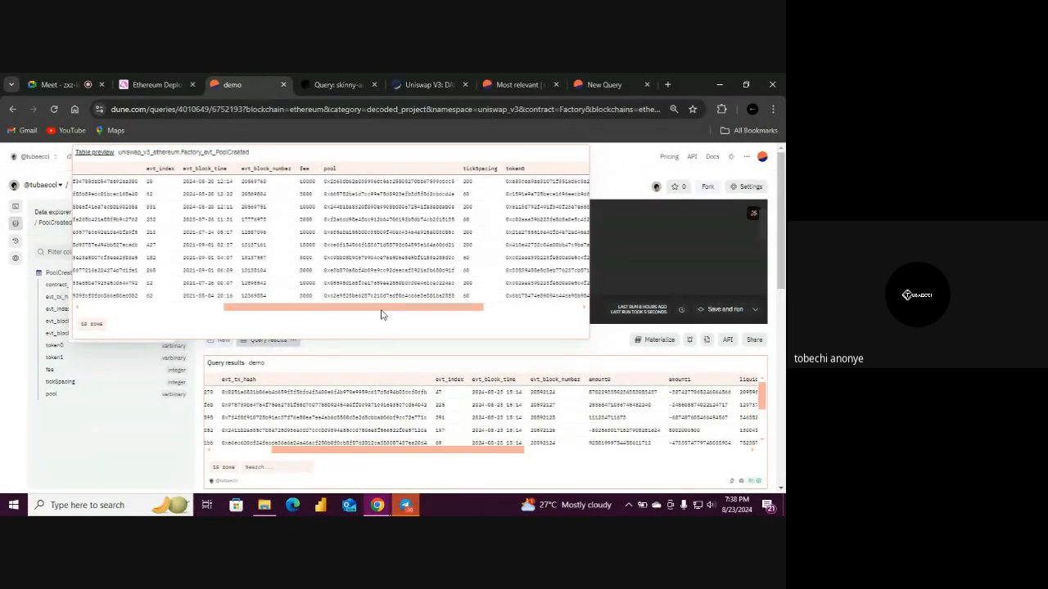
pyautogui.moveTo(381, 314); pyautogui.dragTo(470, 309)
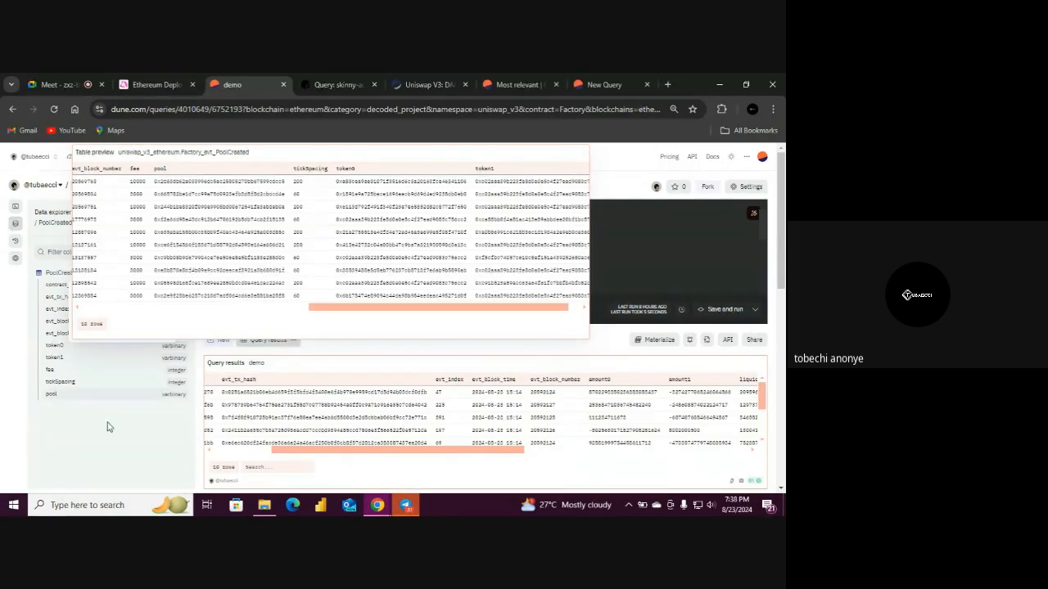
# Indent the four column lines of the SELECT list
pyautogui.scroll(-5, 759, 227)
pyautogui.moveTo(313, 245); pyautogui.dragTo(226, 221)
pyautogui.press('Tab')
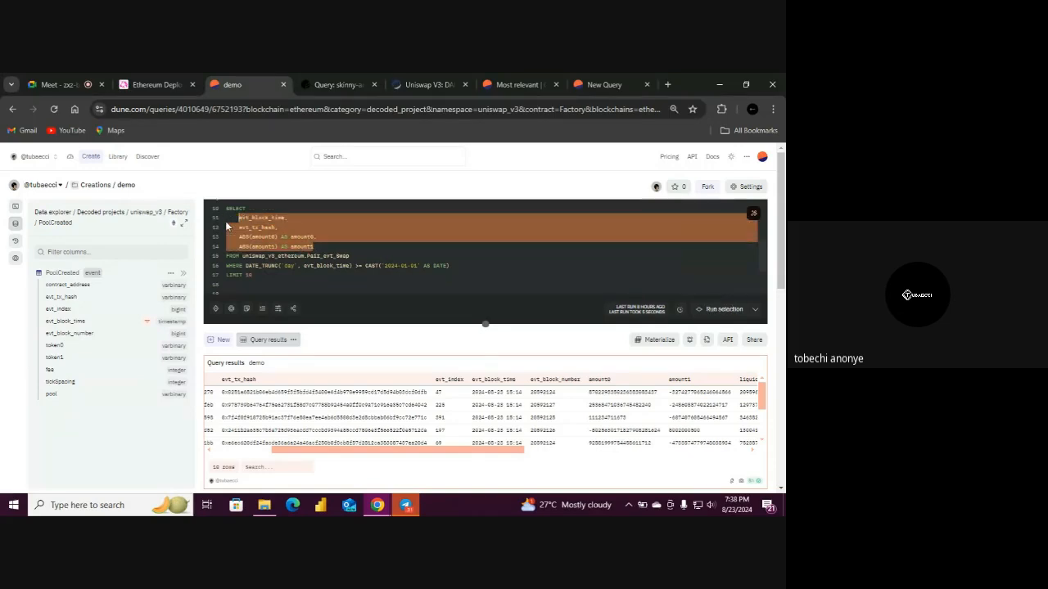
# Add INNER JOIN uniswap_v3_ethereum.Factory_evt_PoolCreated on a new line between the FROM and WHERE lines
pyautogui.click(369, 258)
pyautogui.press('Return')
pyautogui.write('I')
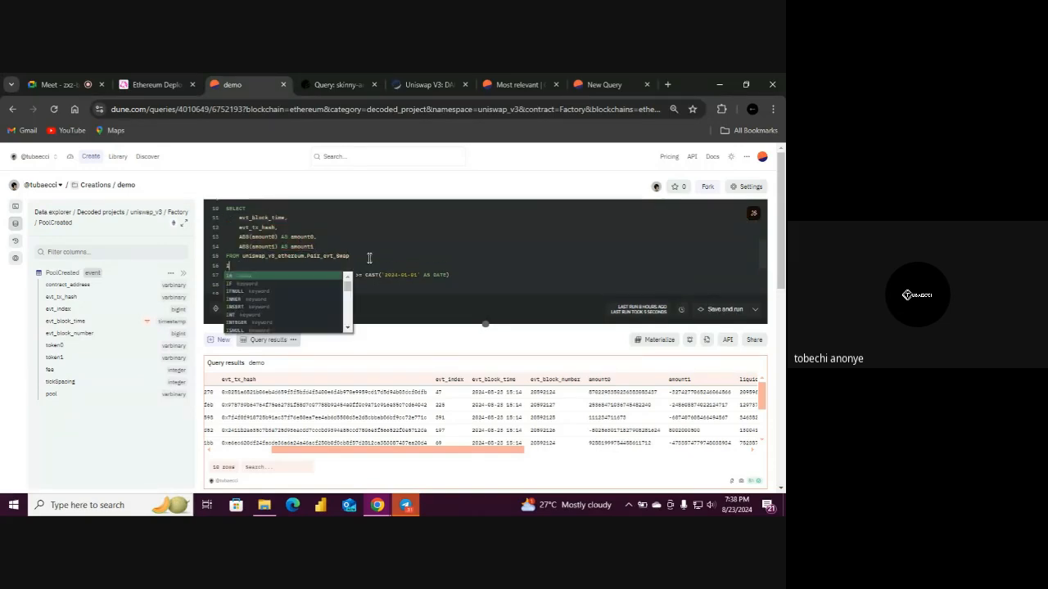
pyautogui.write('NNER JOIN ')
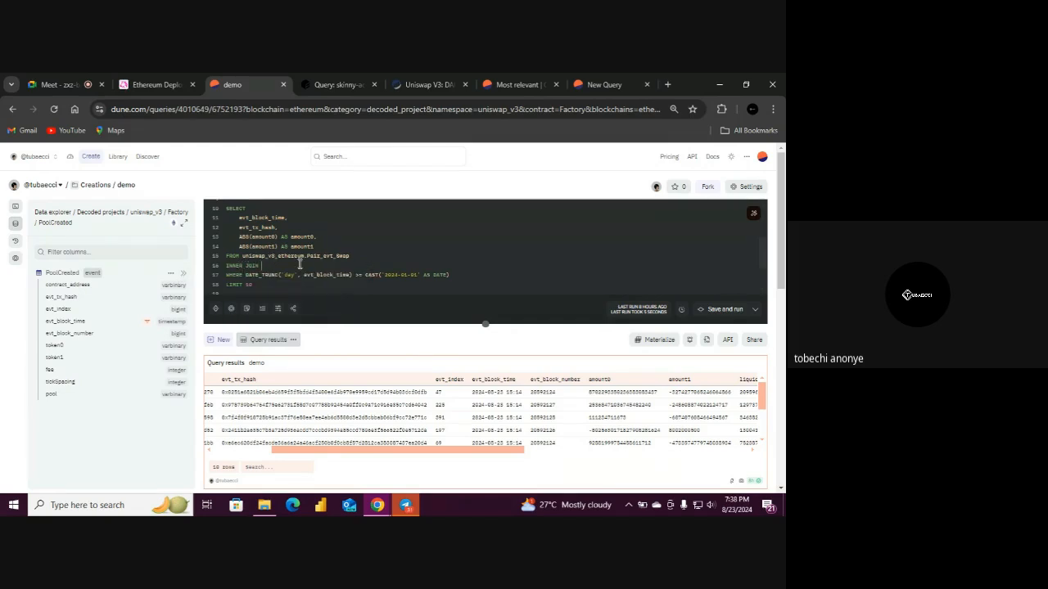
pyautogui.write('unisw')
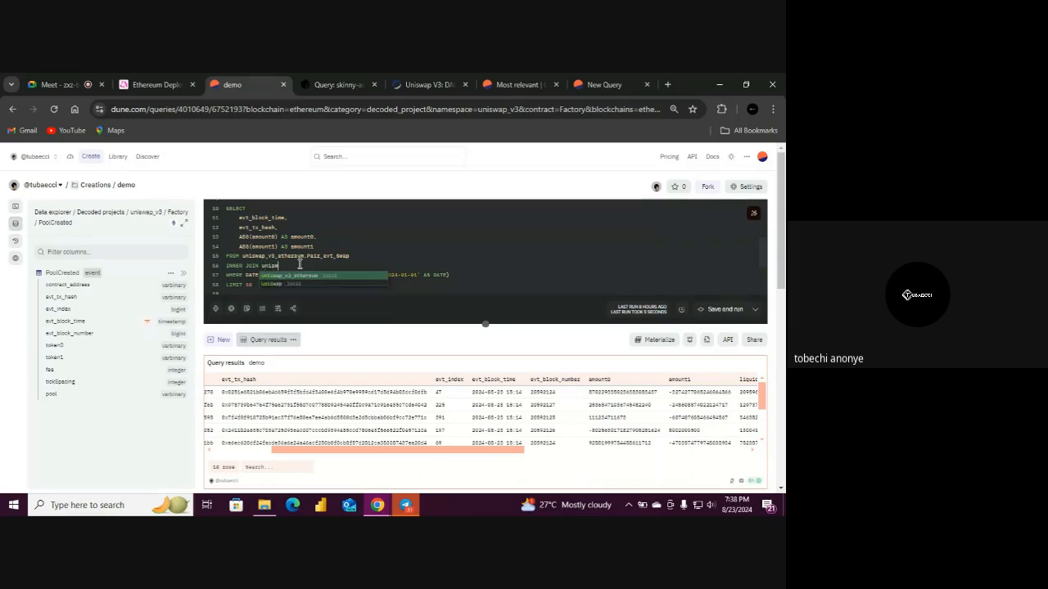
pyautogui.press('BackSpace')
pyautogui.press('BackSpace')
pyautogui.press('BackSpace')
pyautogui.press('BackSpace')
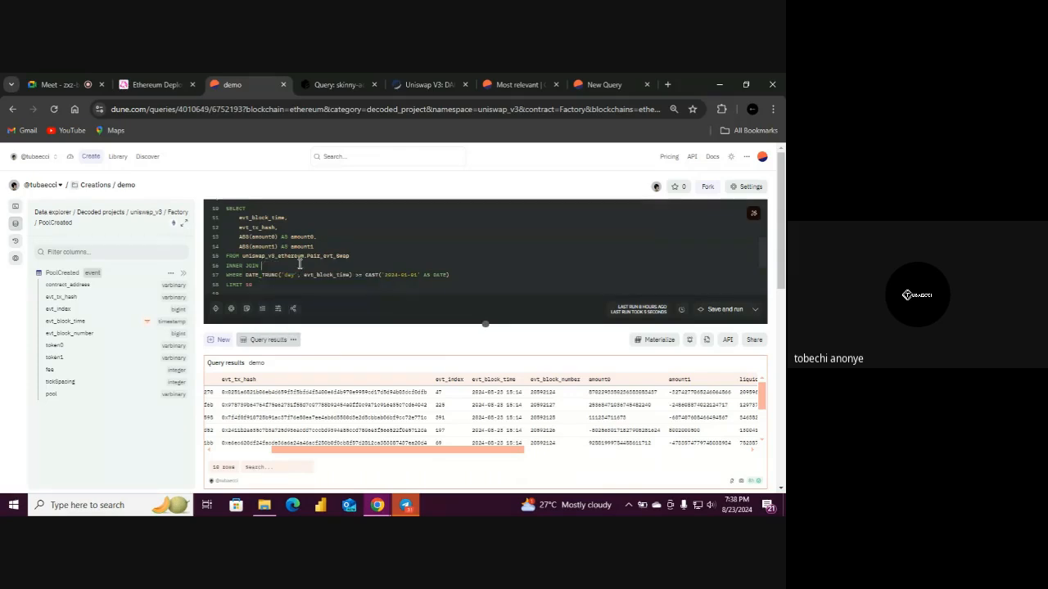
pyautogui.click(184, 272)
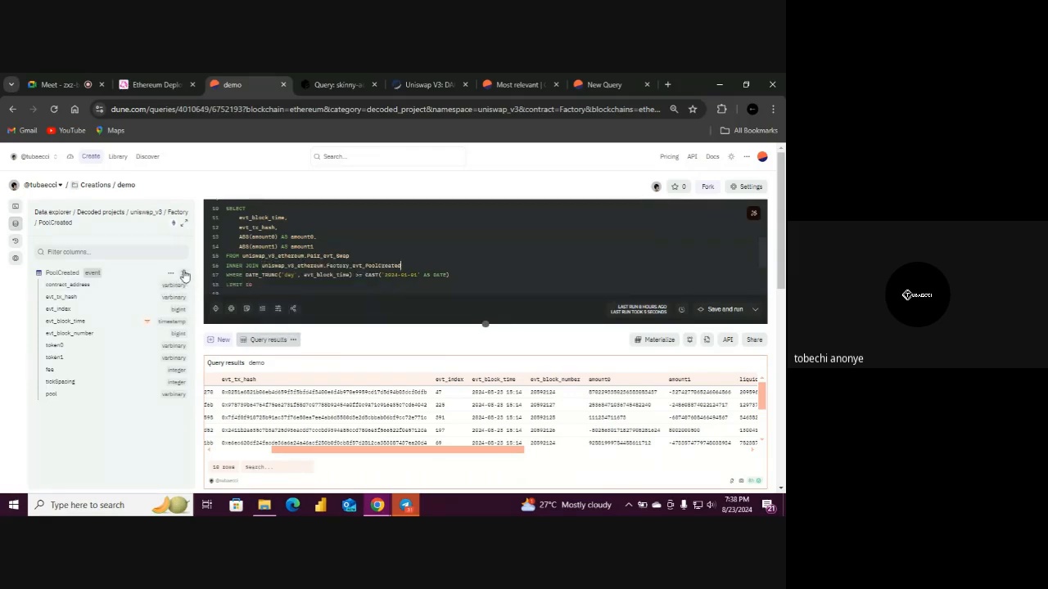
# Alias the Pair_evt_Swap table as a and the Factory_evt_PoolCreated table as b in the FROM and INNER JOIN lines
pyautogui.click(357, 256)
pyautogui.write('A')
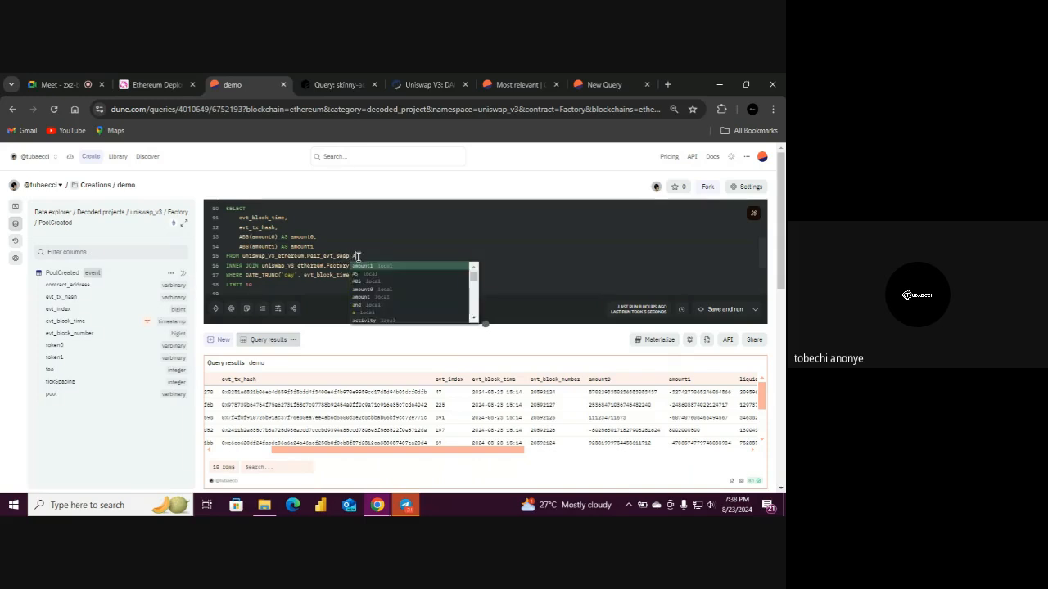
pyautogui.write('s')
pyautogui.write(' a')
pyautogui.click(385, 251)
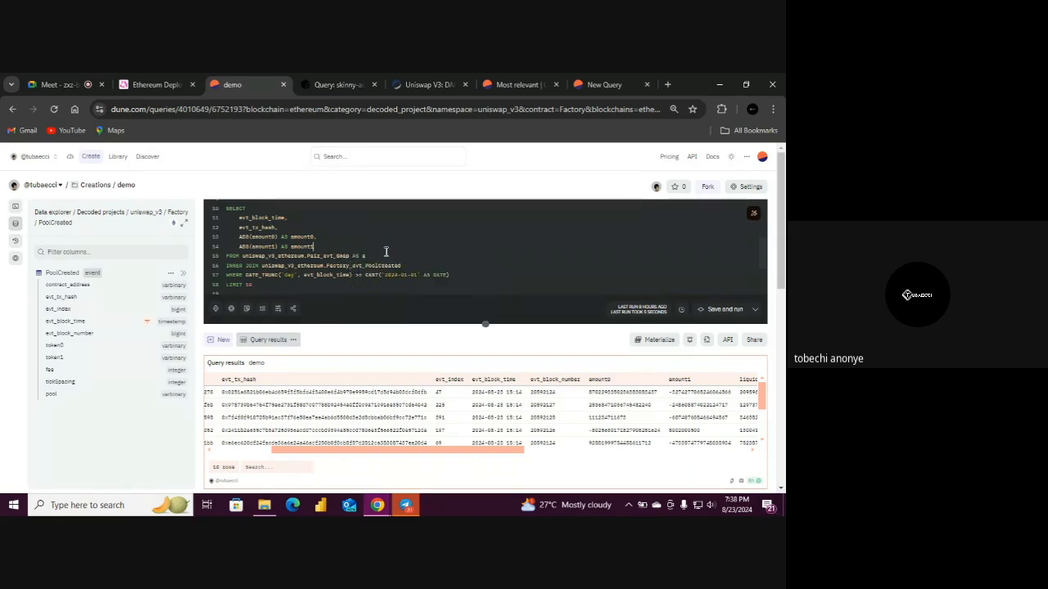
pyautogui.write('b')
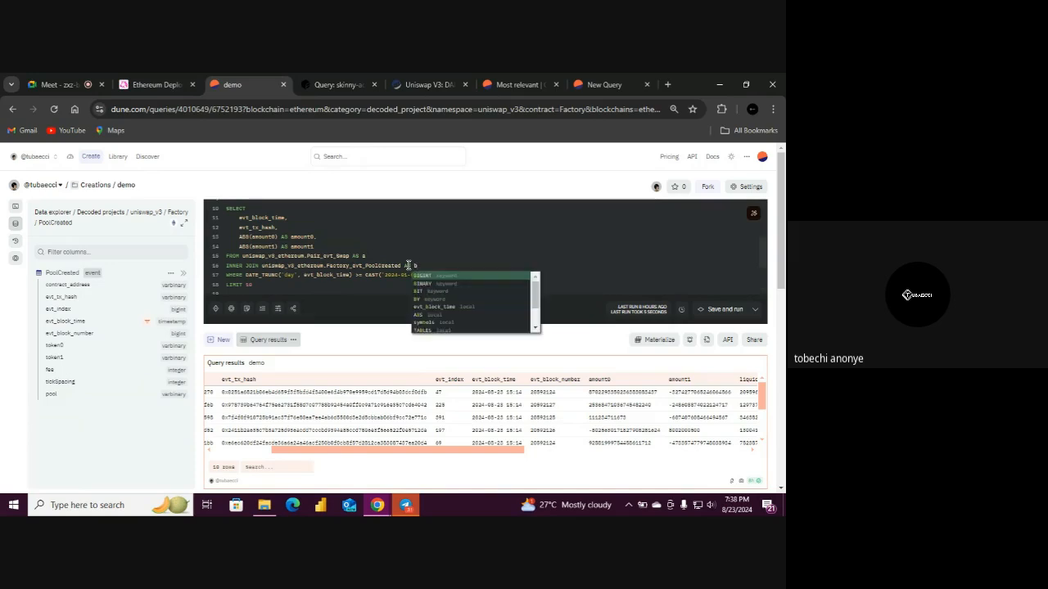
# Complete the INNER JOIN line with the condition ON a.contract_address = b.pool
pyautogui.write(' O')
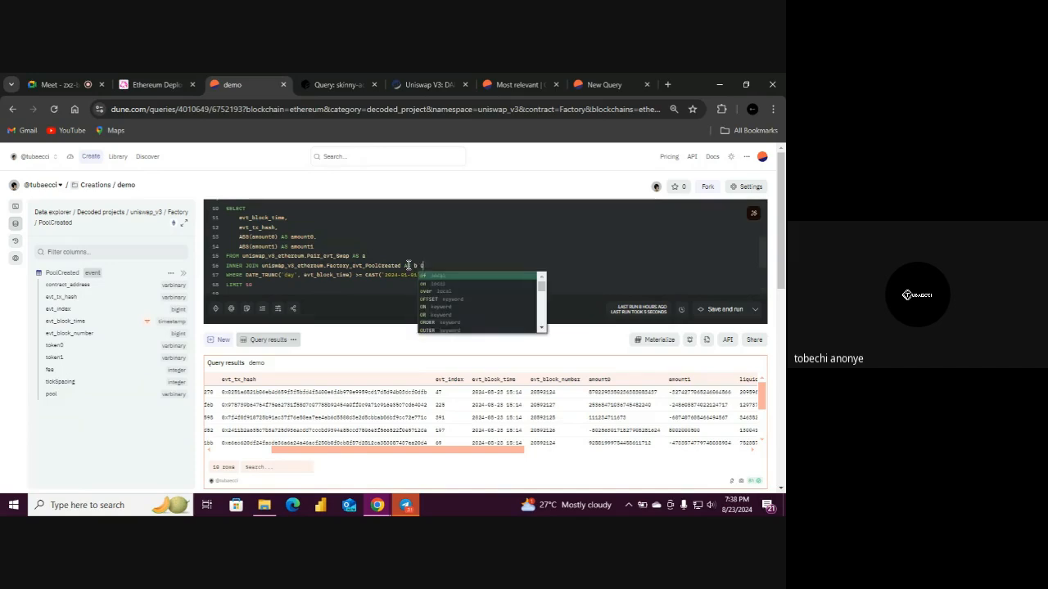
pyautogui.write('N a.')
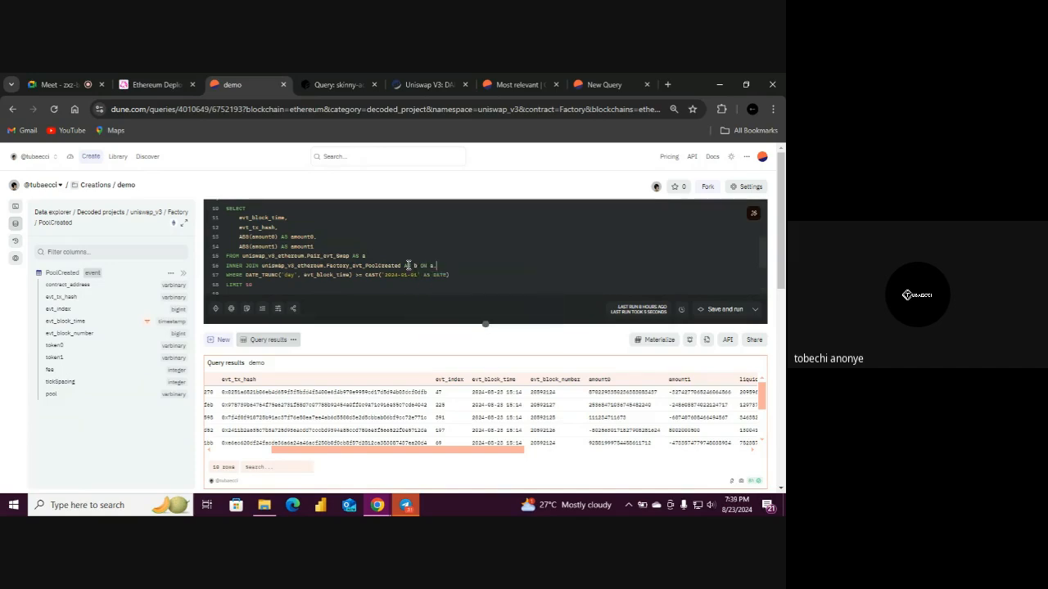
pyautogui.moveTo(402, 454); pyautogui.dragTo(319, 456)
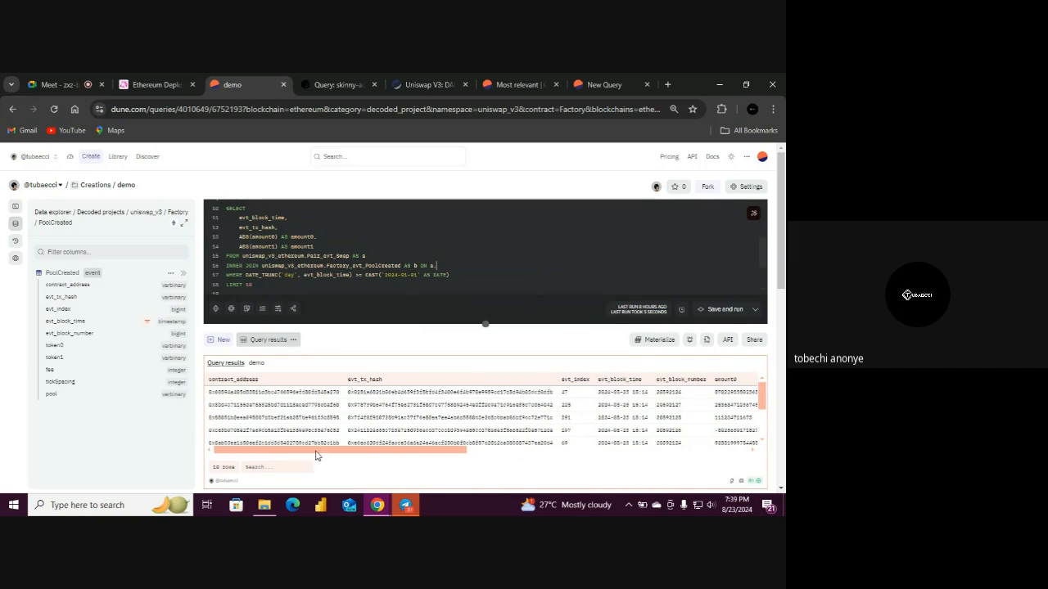
pyautogui.write('contract_address =')
pyautogui.press('Return')
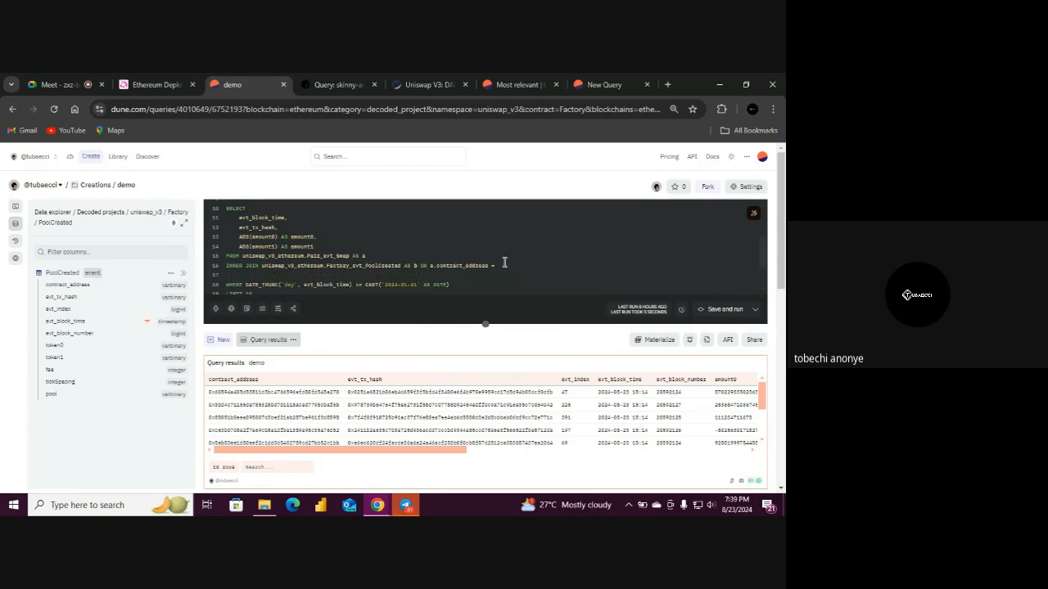
pyautogui.write('b.pool')
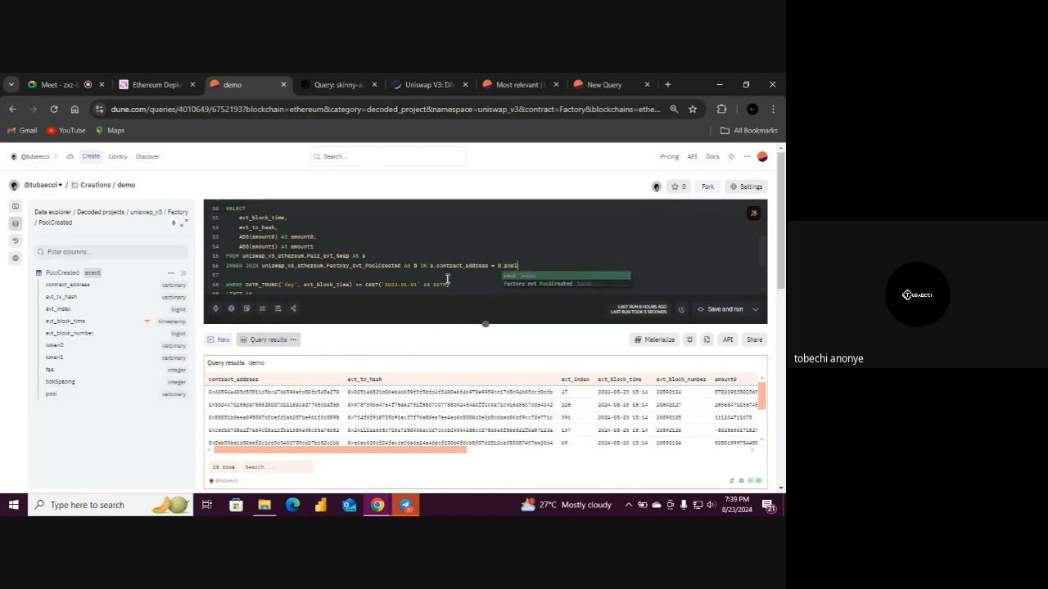
pyautogui.click(449, 279)
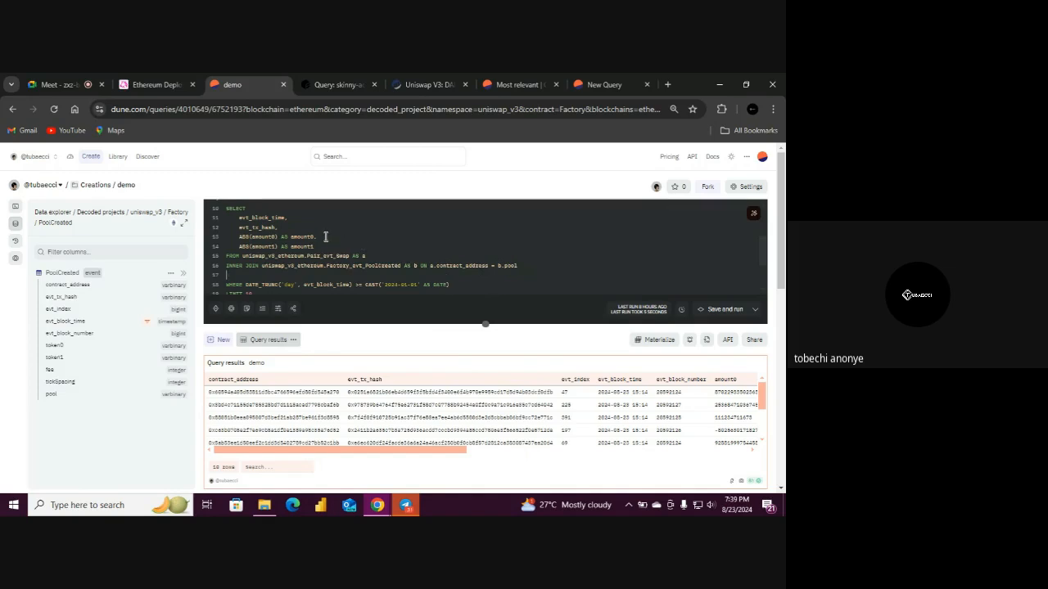
# Add token0 before the amount0 line and token1 before the amount1 line in the SELECT list
pyautogui.click(298, 229)
pyautogui.press('Return')
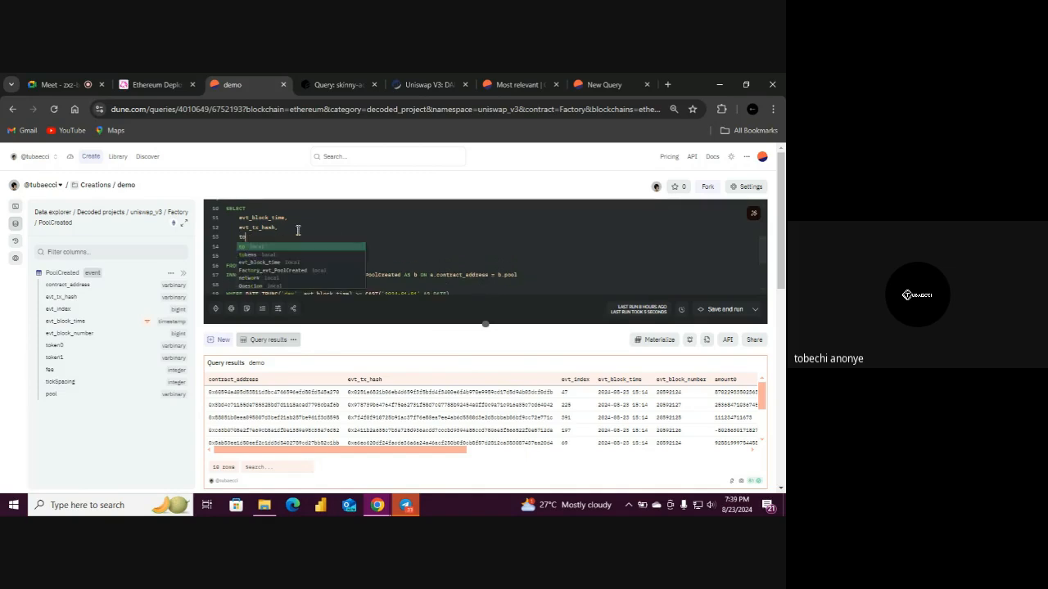
pyautogui.click(121, 351)
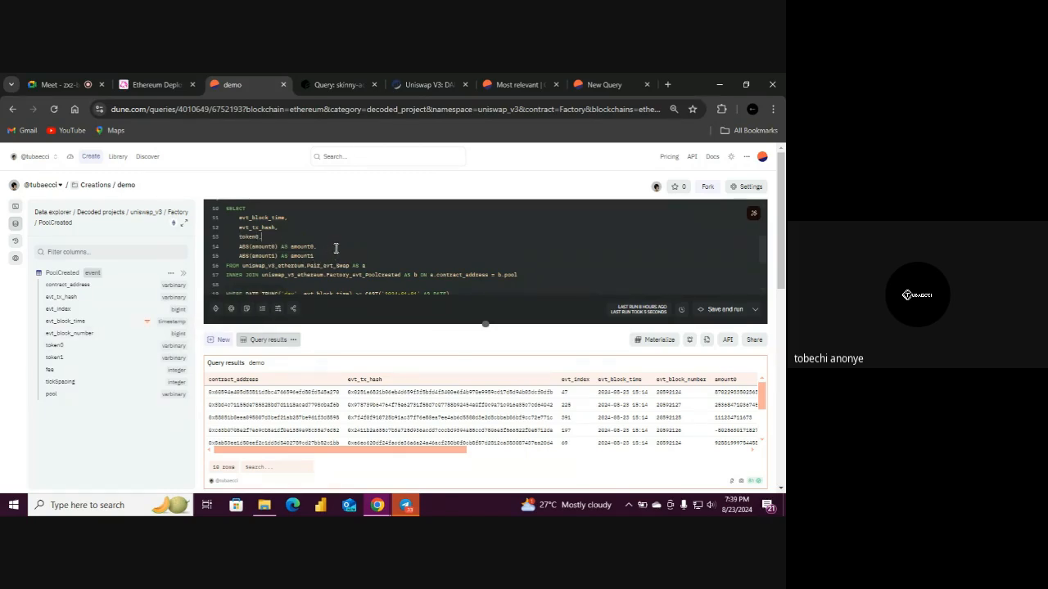
pyautogui.press('Return')
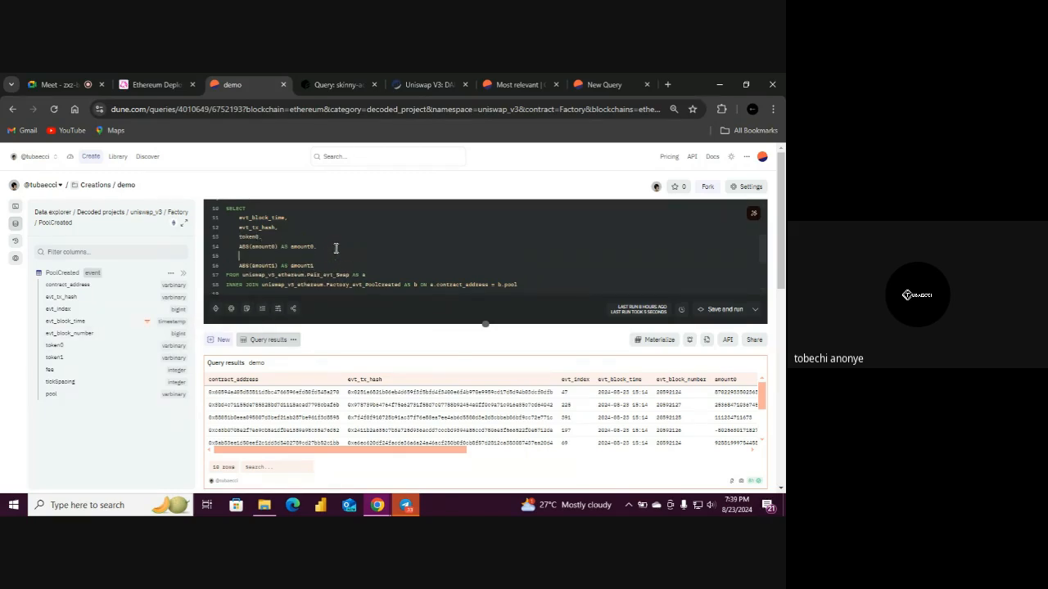
pyautogui.click(116, 359)
# Remove the blank line above the WHERE clause and run only the SELECT query below the notes
pyautogui.moveTo(762, 248); pyautogui.dragTo(369, 253)
pyautogui.scroll(3, 761, 262)
pyautogui.press('BackSpace')
pyautogui.moveTo(253, 292); pyautogui.dragTo(221, 288)
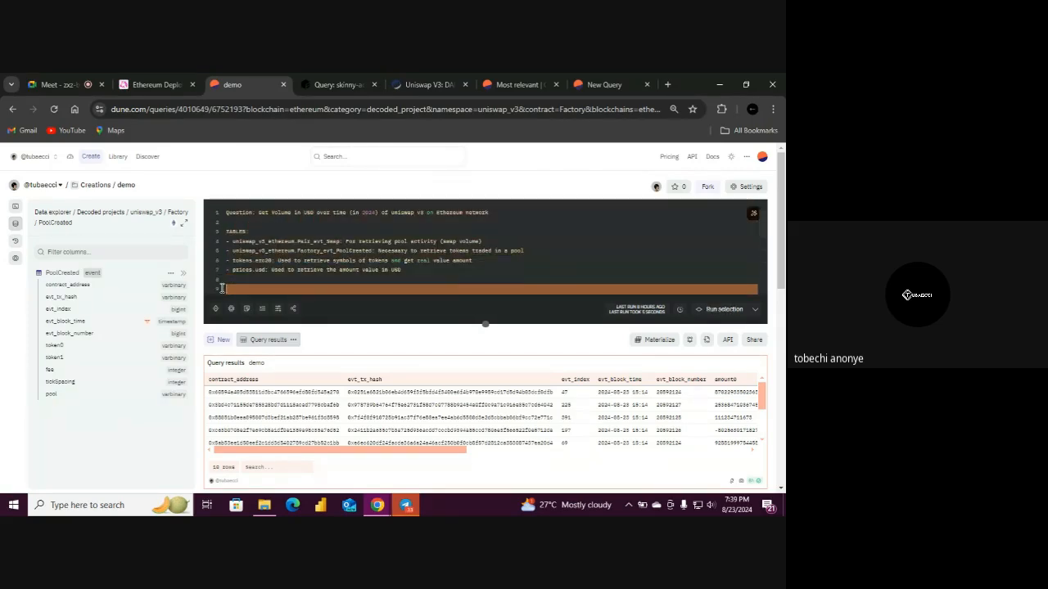
pyautogui.click(713, 308)
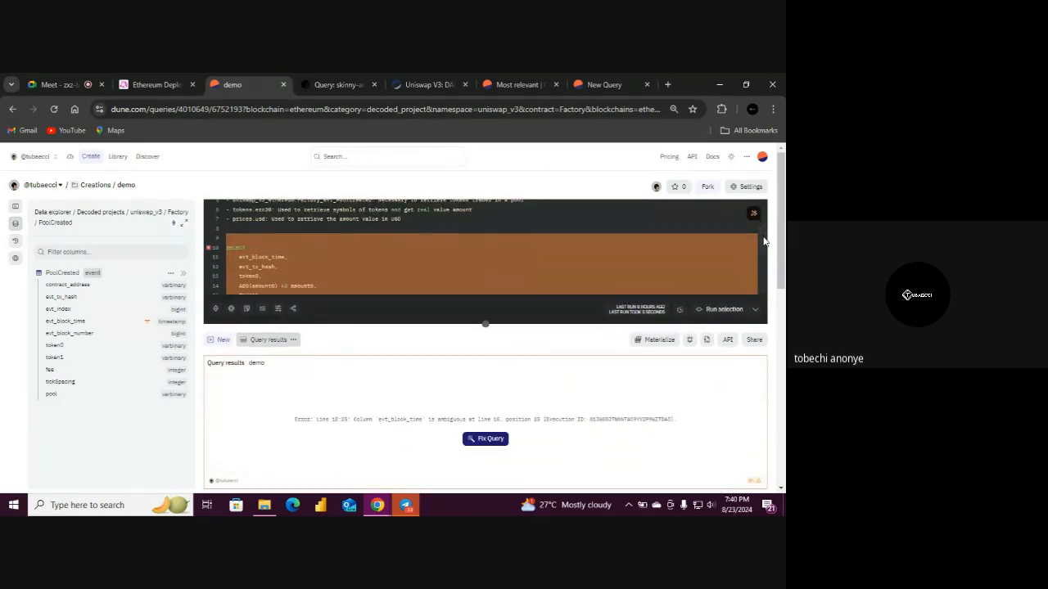
# Prefix evt_block_time and evt_tx_hash in the SELECT list, and evt_block_time in the WHERE clause, with the alias a
pyautogui.scroll(-3, 763, 245)
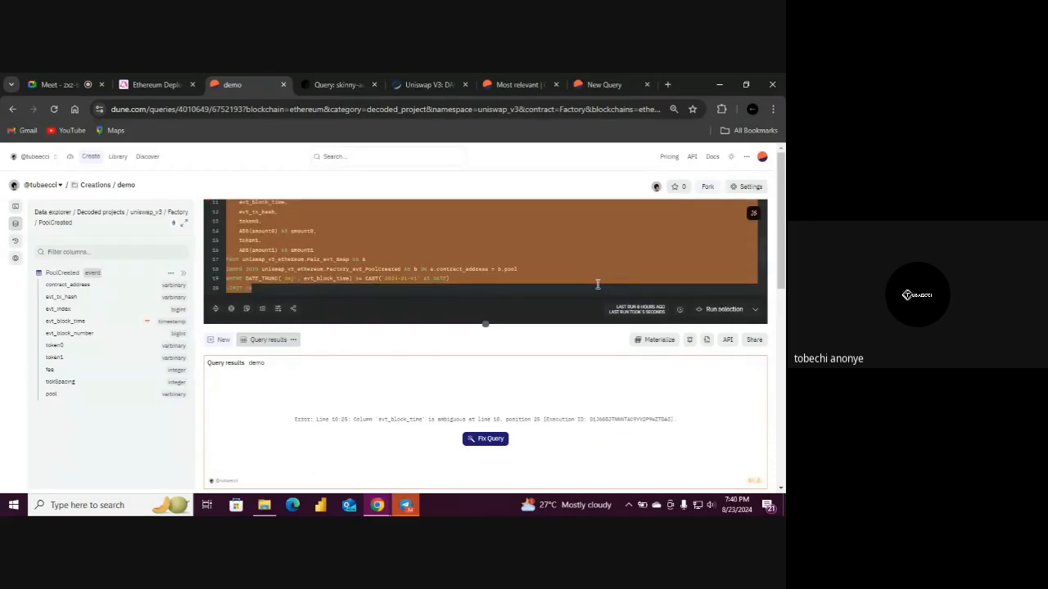
pyautogui.click(600, 283)
pyautogui.scroll(2, 760, 262)
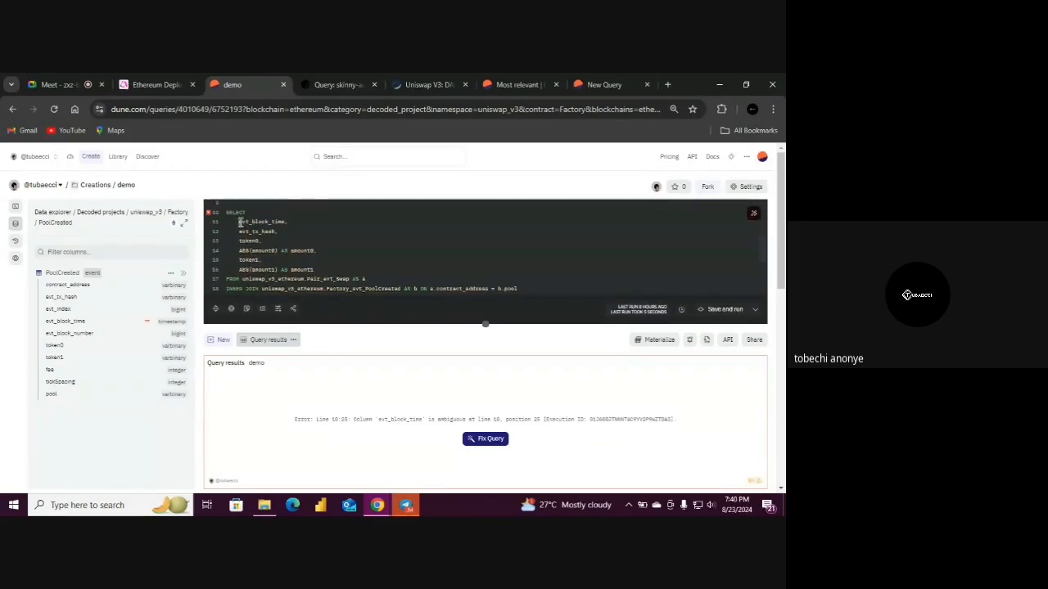
pyautogui.write('a.')
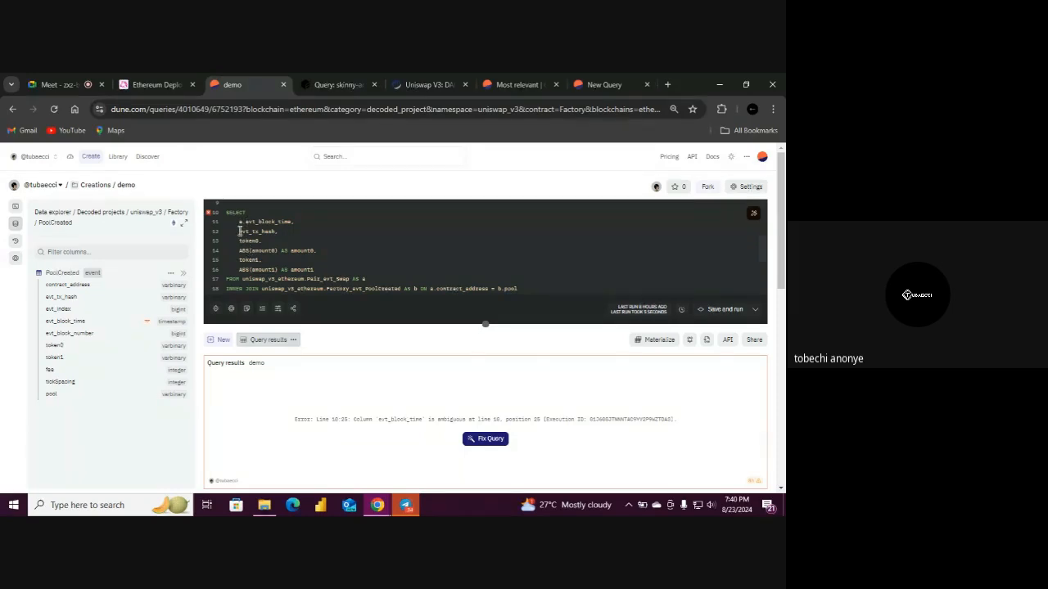
pyautogui.click(239, 232)
pyautogui.write('a.')
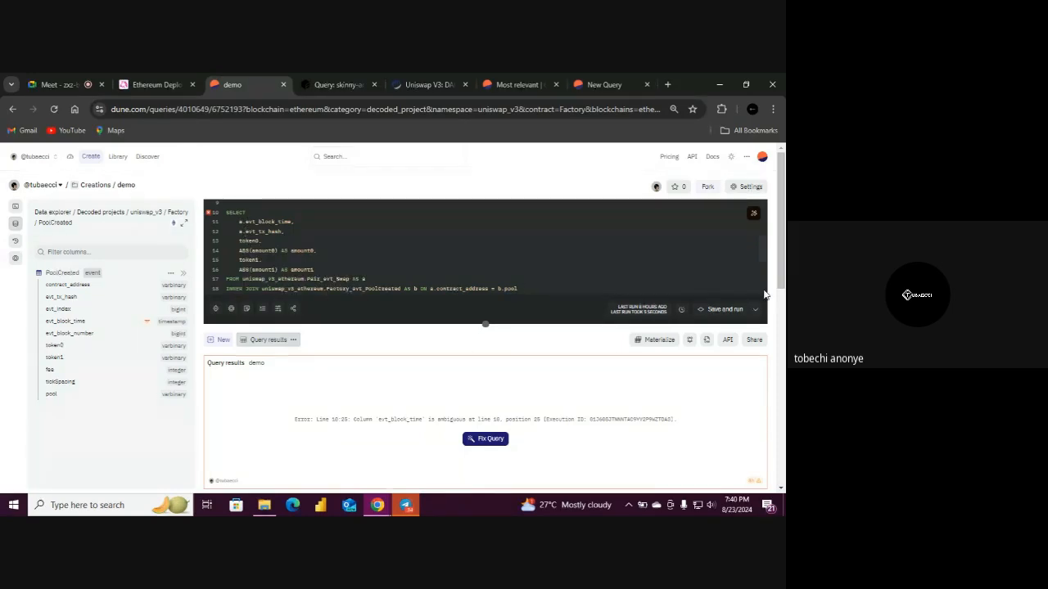
pyautogui.scroll(-2, 753, 295)
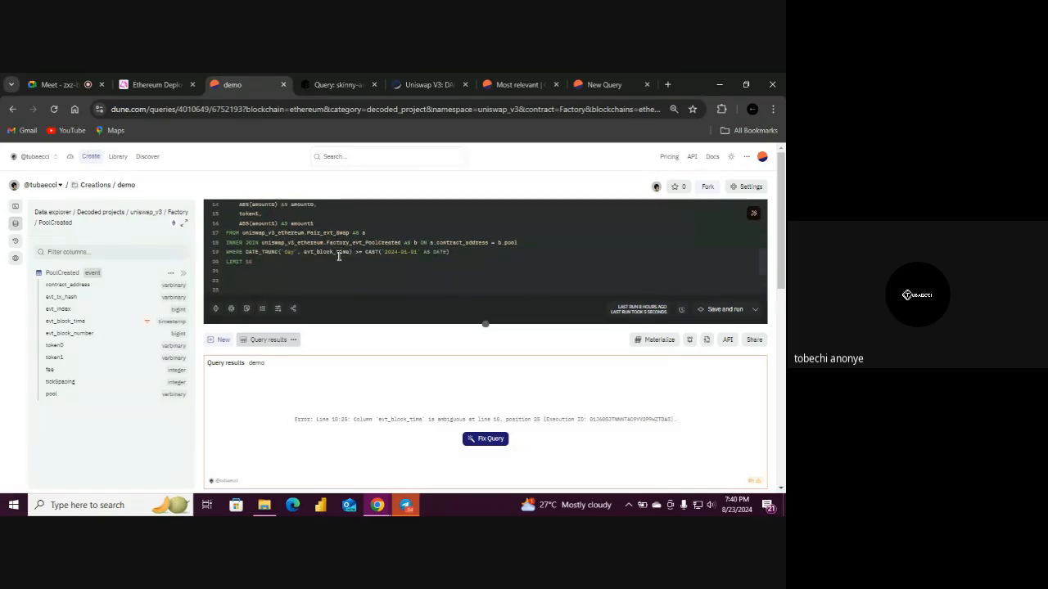
pyautogui.click(306, 252)
pyautogui.write('a.')
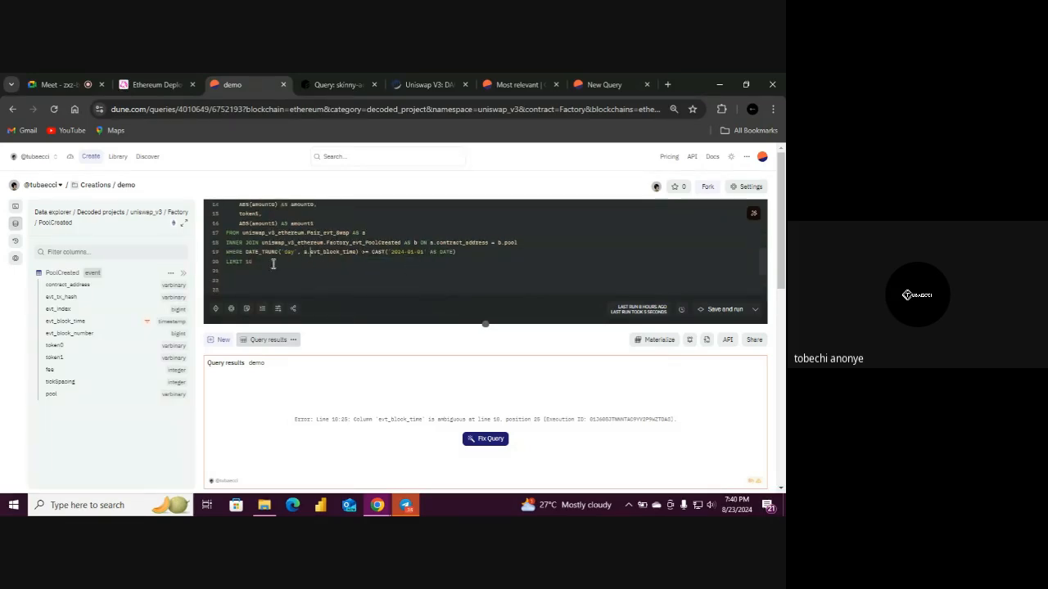
# Run only the corrected SELECT query, from below the notes through the LIMIT line
pyautogui.moveTo(266, 264); pyautogui.dragTo(232, 292)
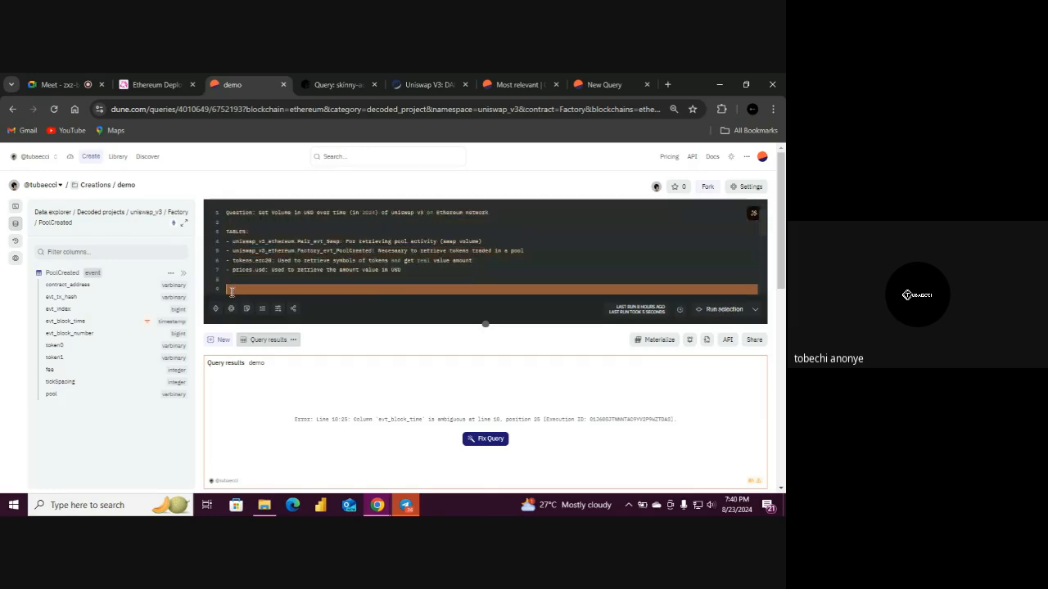
pyautogui.click(724, 309)
pyautogui.scroll(-5, 761, 245)
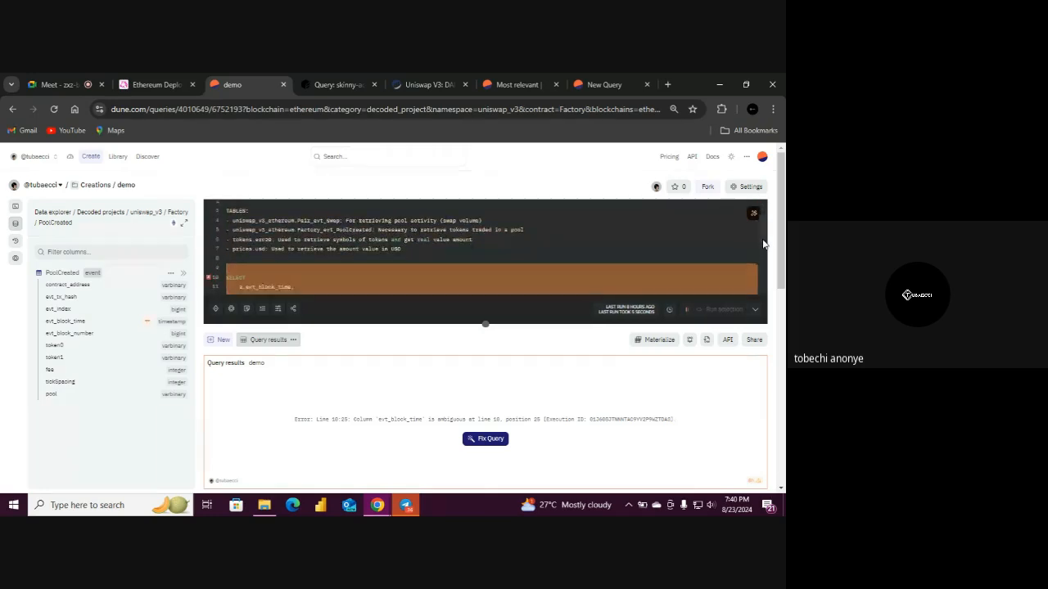
pyautogui.scroll(-2, 765, 262)
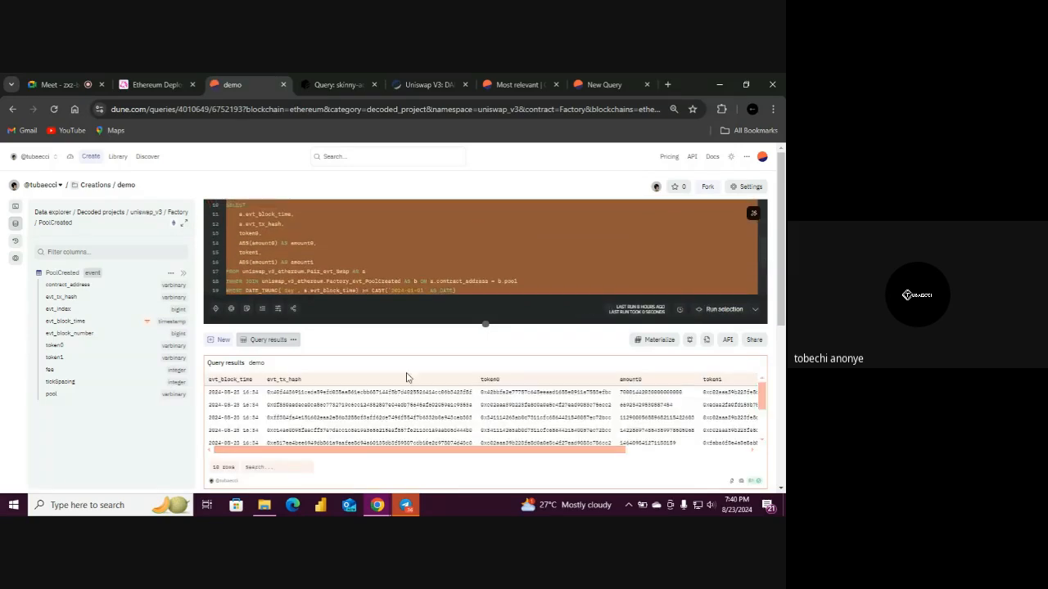
pyautogui.click(443, 239)
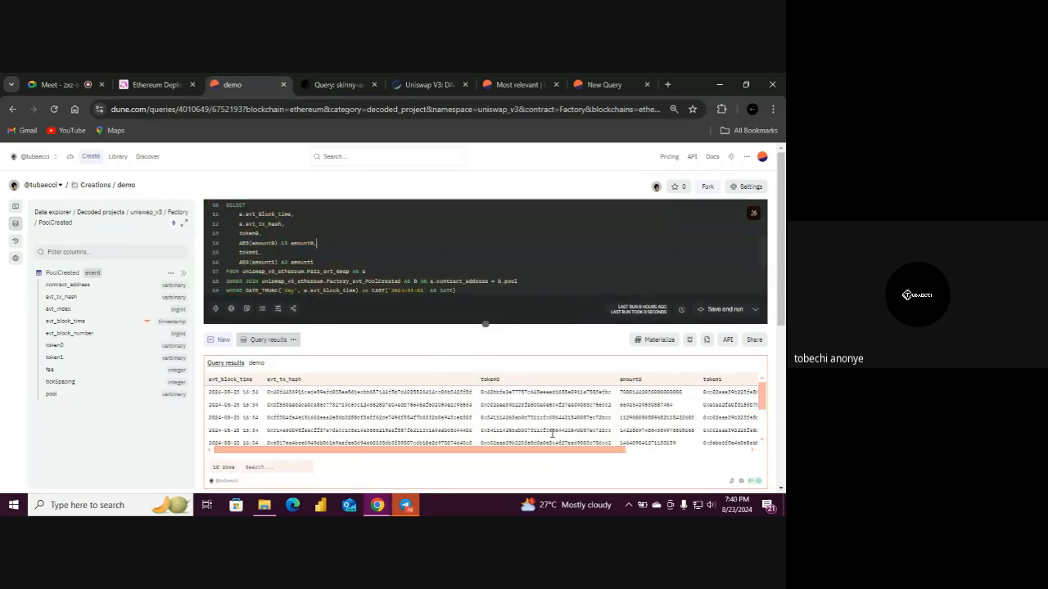
# Examine the token0, amount0, token1 and amount1 columns in the query results
pyautogui.moveTo(557, 453); pyautogui.dragTo(573, 447)
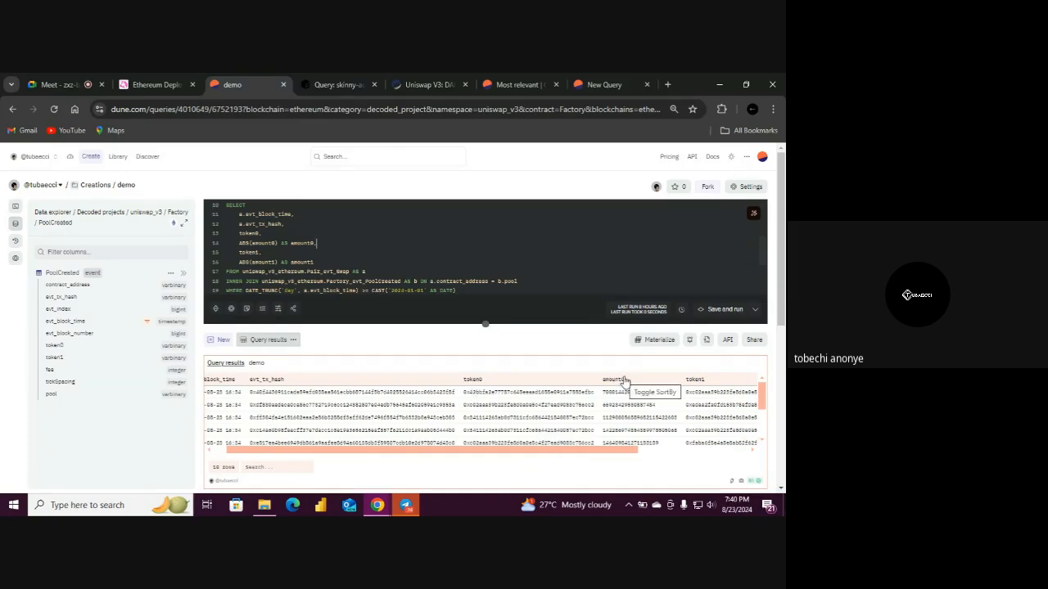
pyautogui.moveTo(619, 451); pyautogui.dragTo(677, 458)
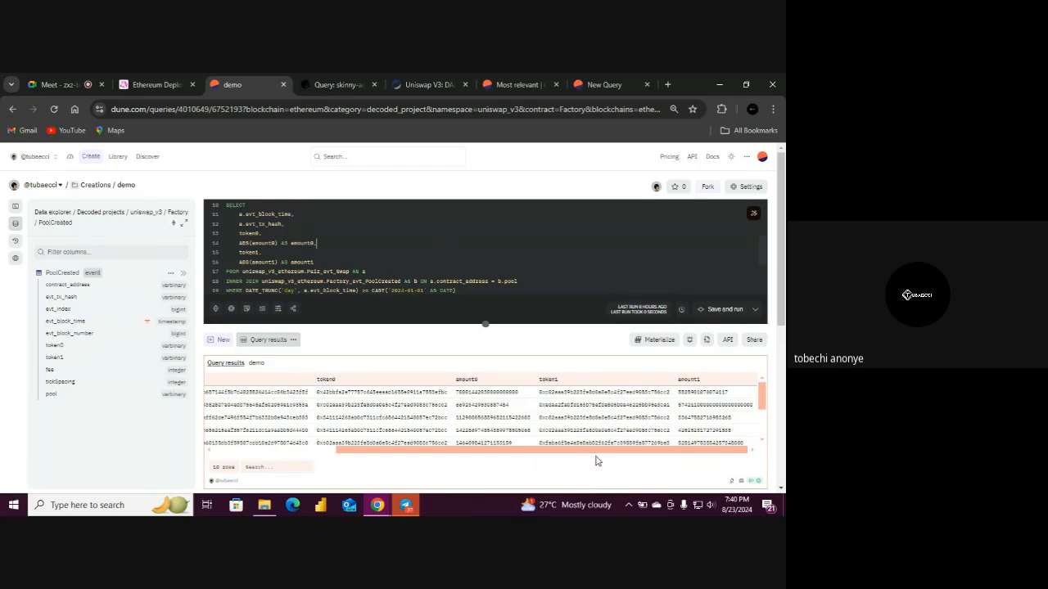
pyautogui.moveTo(598, 452); pyautogui.dragTo(457, 466)
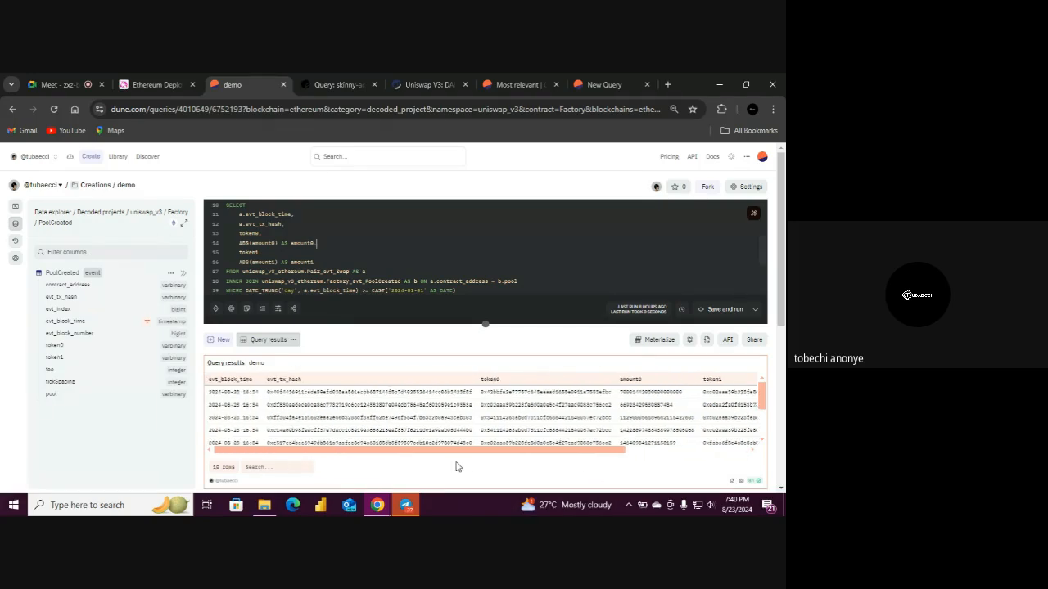
pyautogui.moveTo(505, 451); pyautogui.dragTo(644, 445)
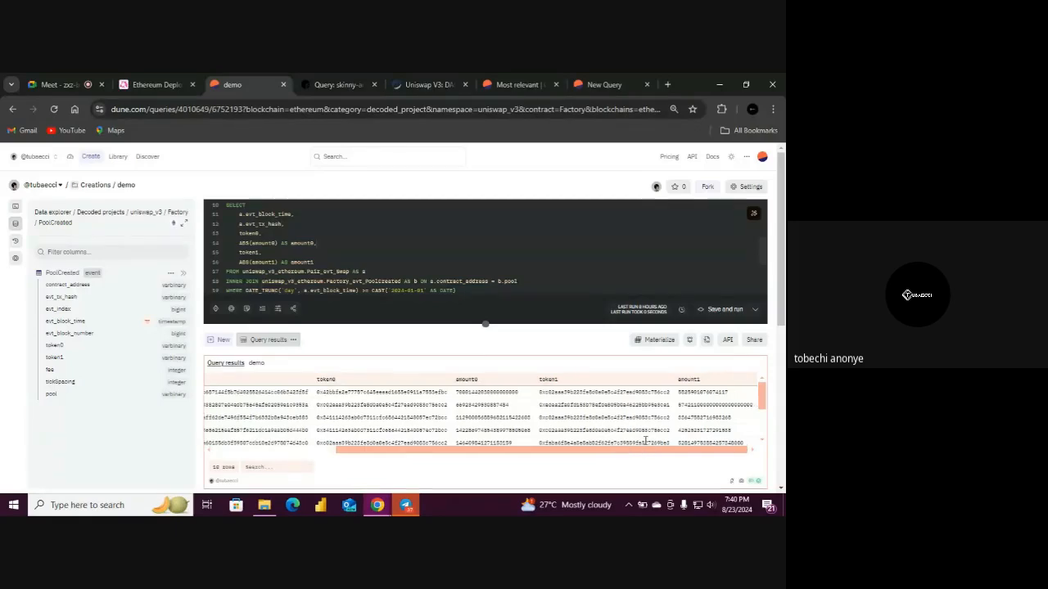
pyautogui.moveTo(581, 454); pyautogui.dragTo(477, 459)
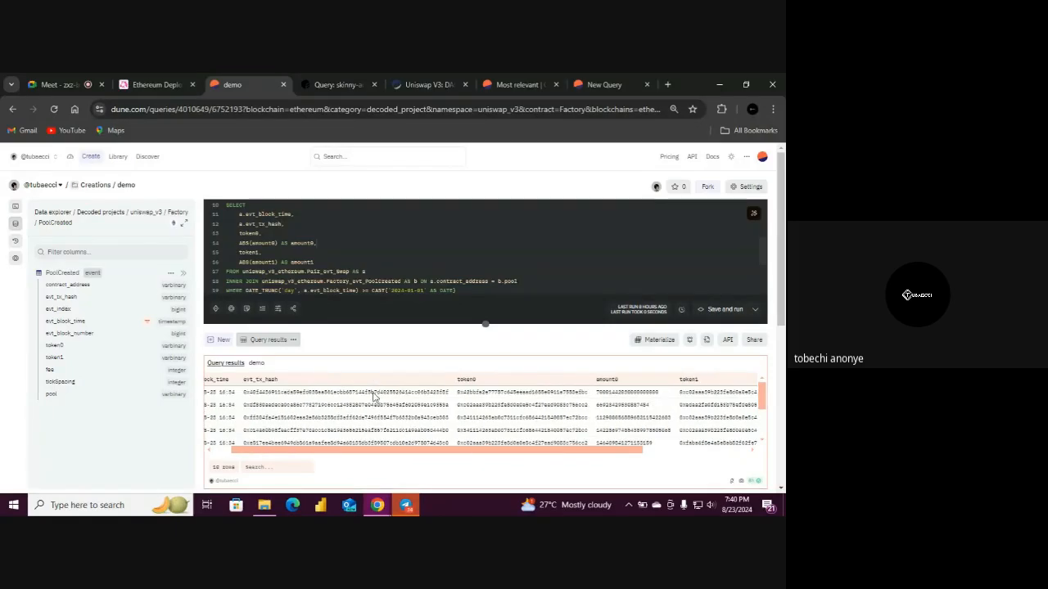
# Collapse the data explorer and compare the raw amount0 and amount1 values in the first two result rows
pyautogui.click(14, 224)
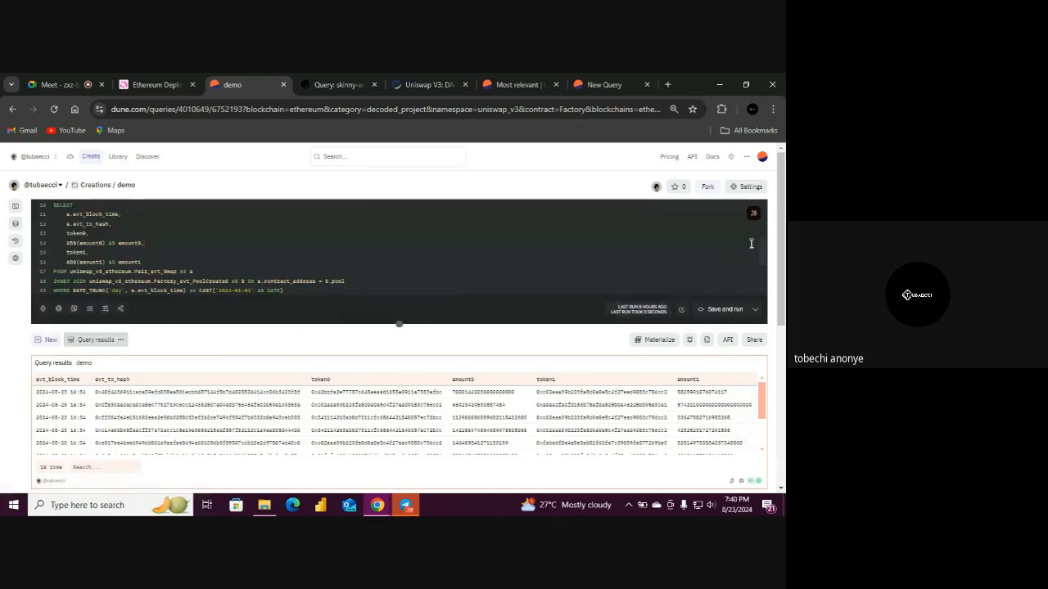
pyautogui.scroll(2, 761, 260)
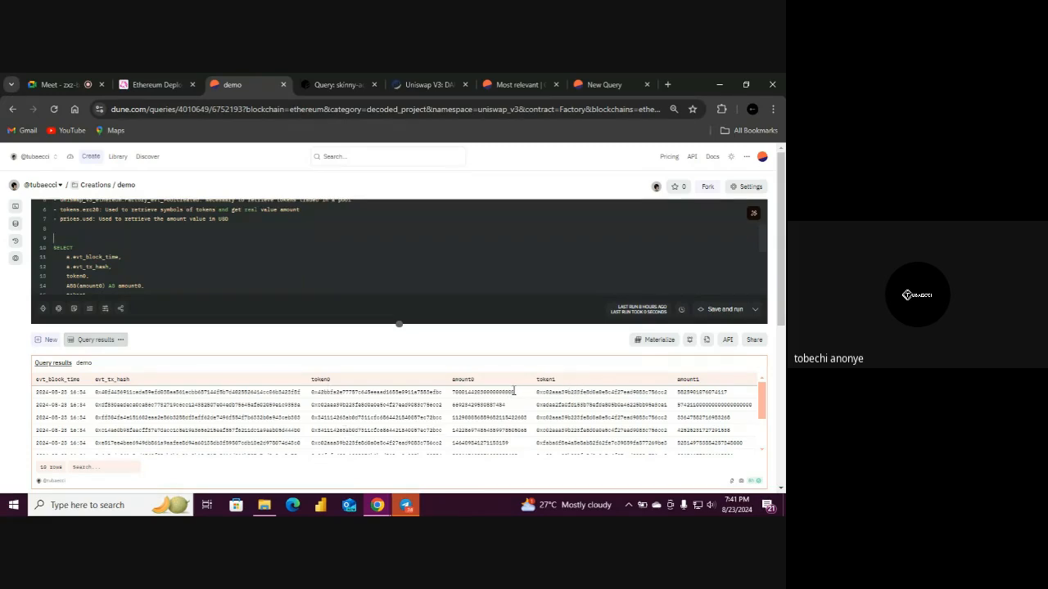
pyautogui.moveTo(516, 395); pyautogui.dragTo(452, 395)
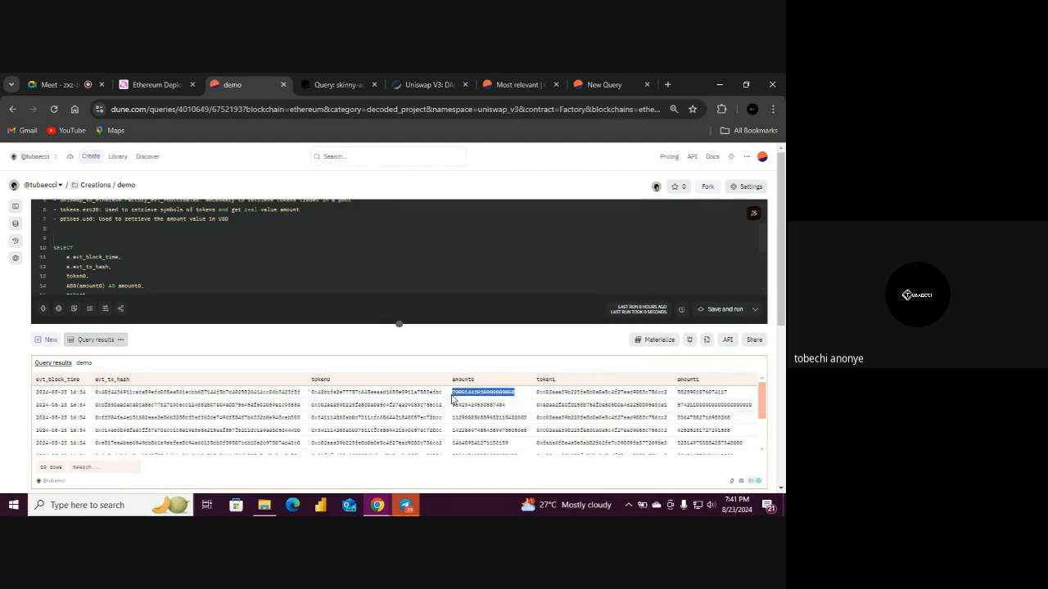
pyautogui.doubleClick(690, 391)
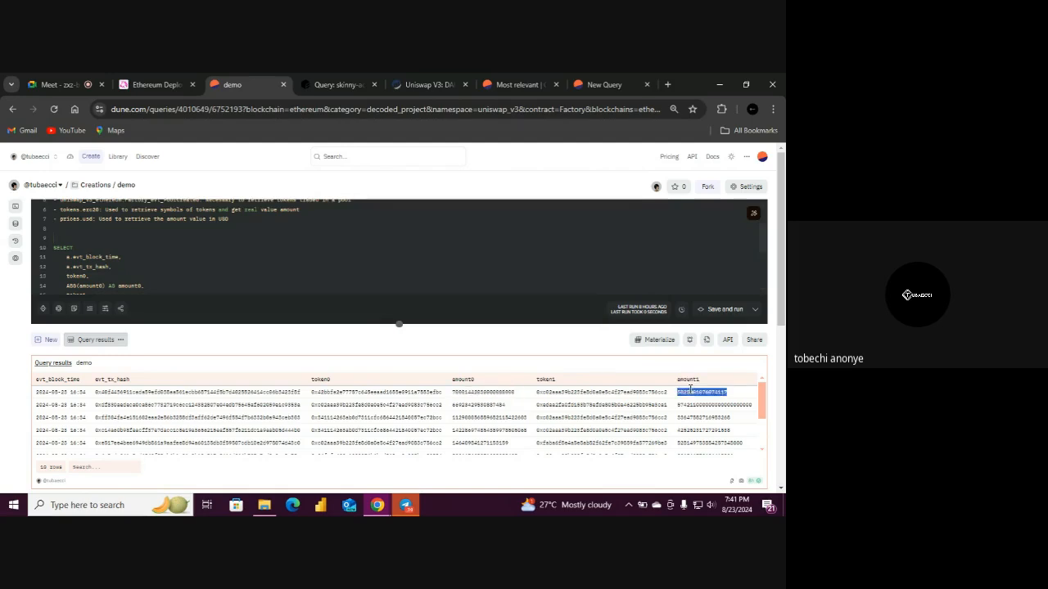
pyautogui.click(493, 402)
pyautogui.doubleClick(493, 403)
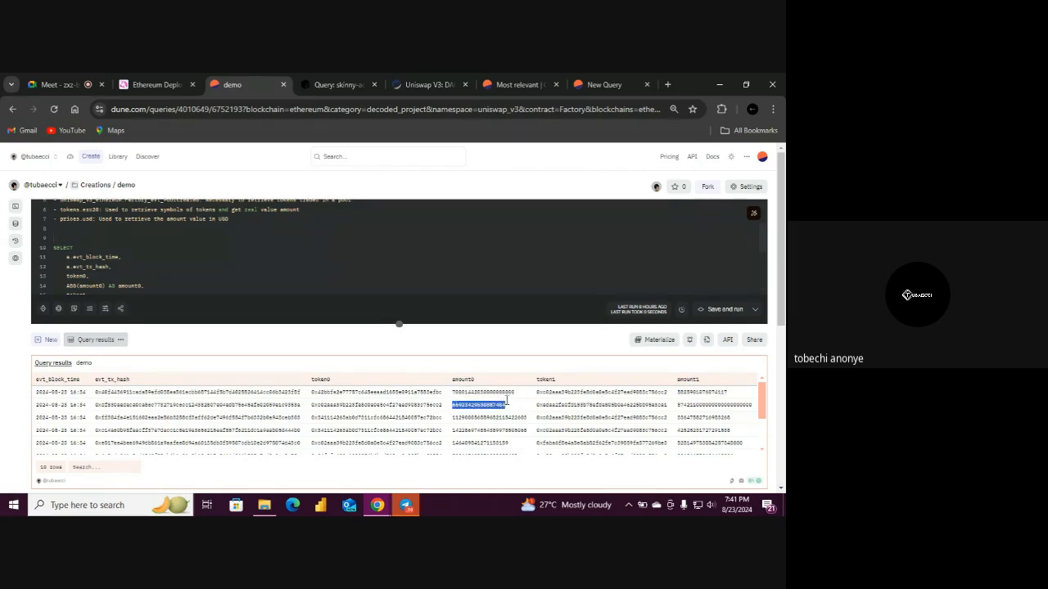
pyautogui.doubleClick(706, 405)
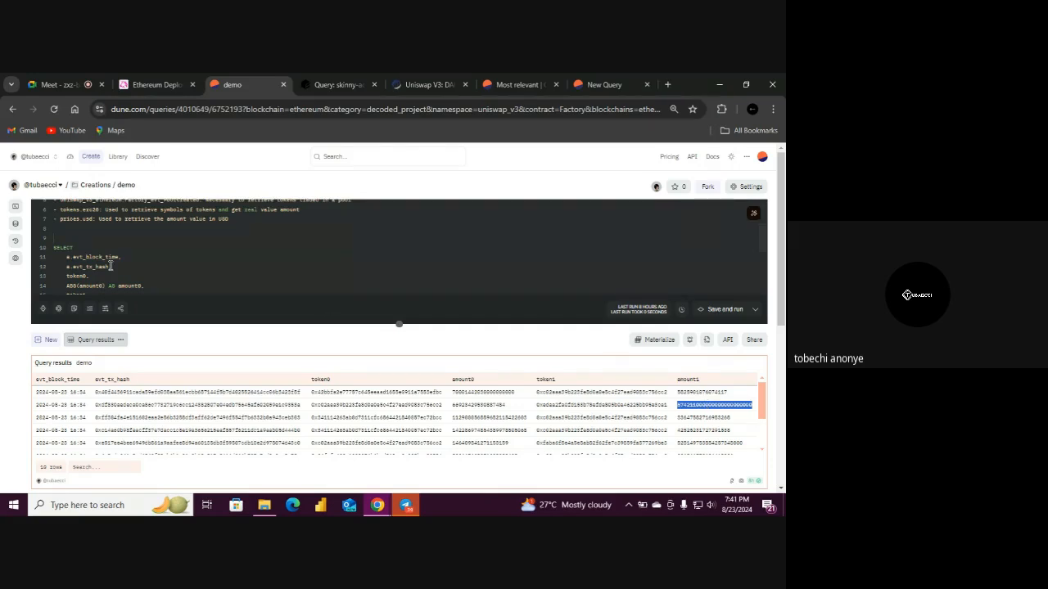
# Wrap the SELECT query in a CTE opened with WITH swaps AS( and replace its LIMIT line with a closing parenthesis
pyautogui.click(75, 232)
pyautogui.write('wit')
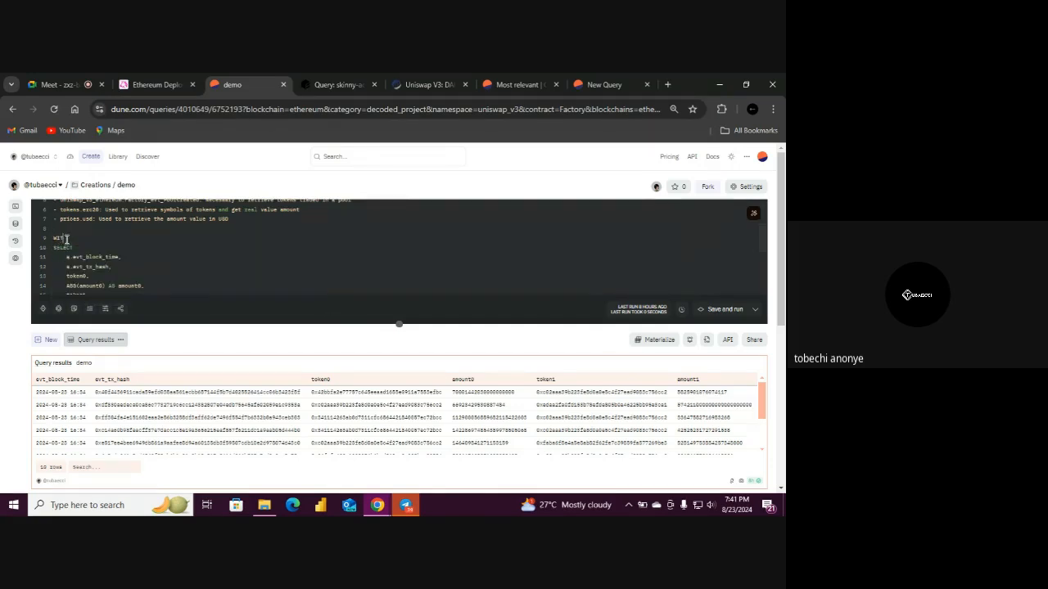
pyautogui.write(' swaps AS(')
pyautogui.moveTo(763, 252); pyautogui.dragTo(763, 286)
pyautogui.moveTo(85, 238); pyautogui.dragTo(57, 241)
pyautogui.press('BackSpace')
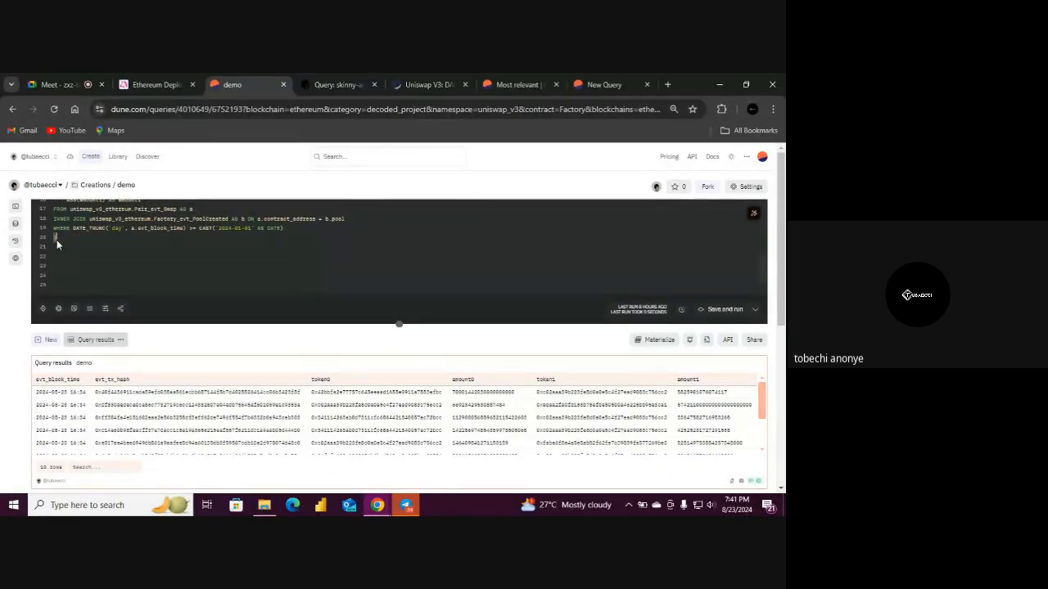
# Indent the SELECT block one level inside the swaps CTE and make the query editor taller
pyautogui.moveTo(762, 273)
pyautogui.mouseDown()
pyautogui.moveTo(760, 250)
pyautogui.moveTo(760, 262)
pyautogui.mouseUp()
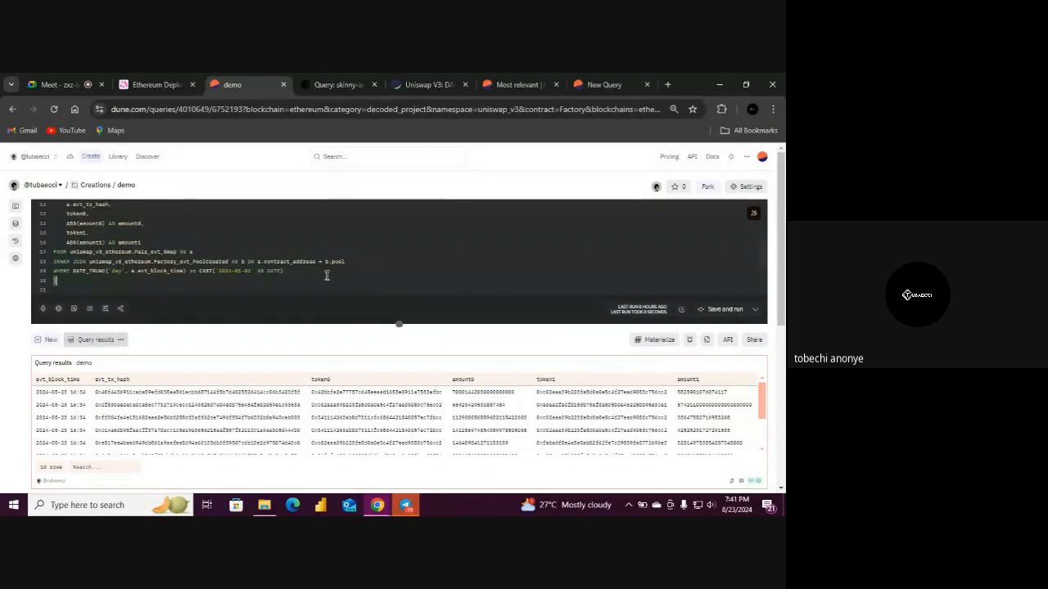
pyautogui.moveTo(283, 271); pyautogui.dragTo(47, 218)
pyautogui.press('Tab')
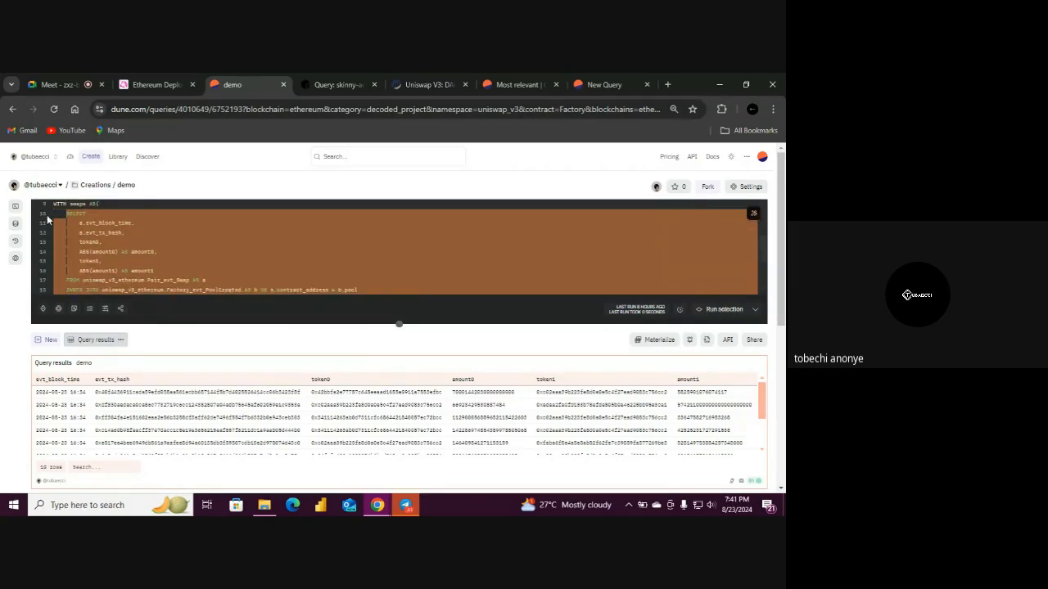
pyautogui.click(109, 204)
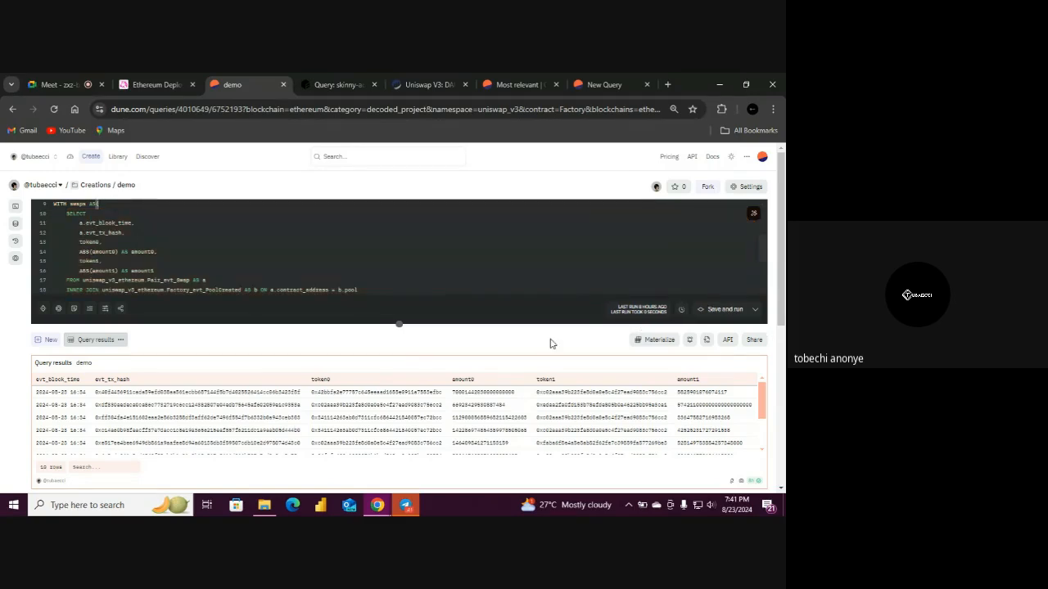
pyautogui.moveTo(399, 324); pyautogui.dragTo(399, 391)
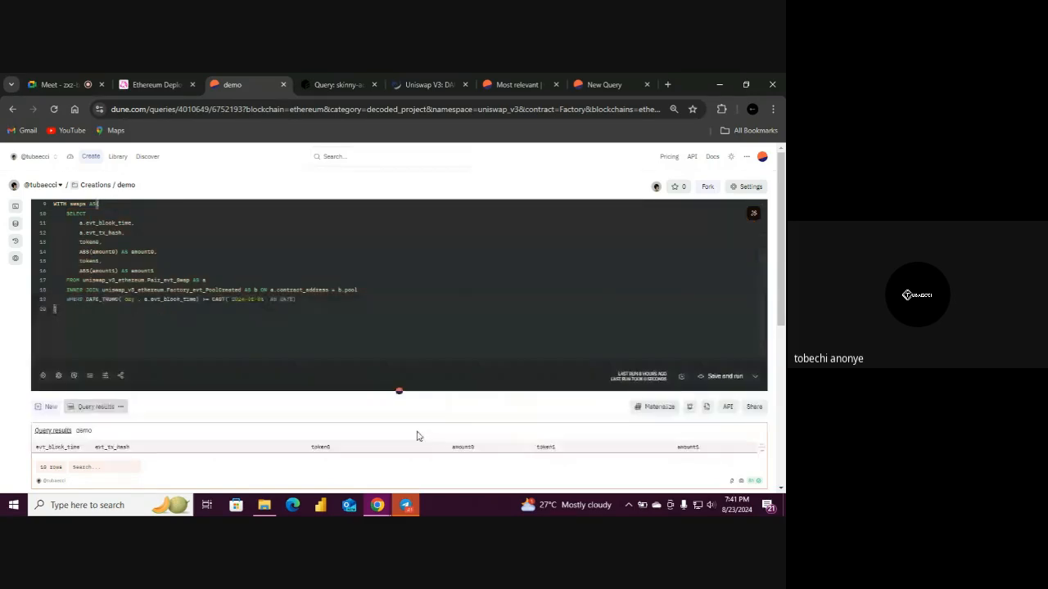
pyautogui.click(71, 316)
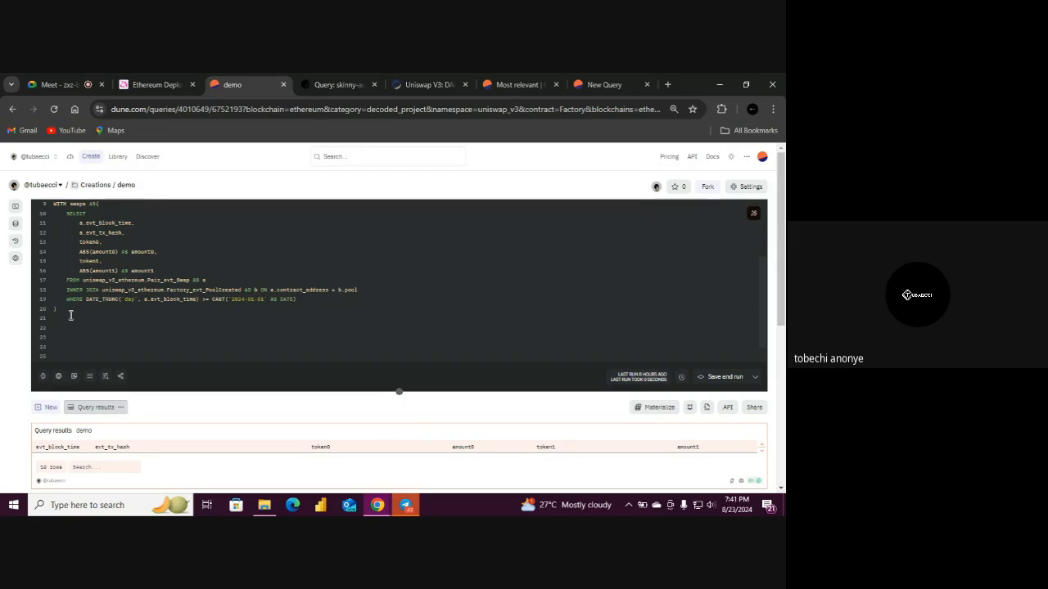
# Examine the tokens.erc20 note about real value amounts against the raw amount0 and amount1 values in the results
pyautogui.doubleClick(142, 251)
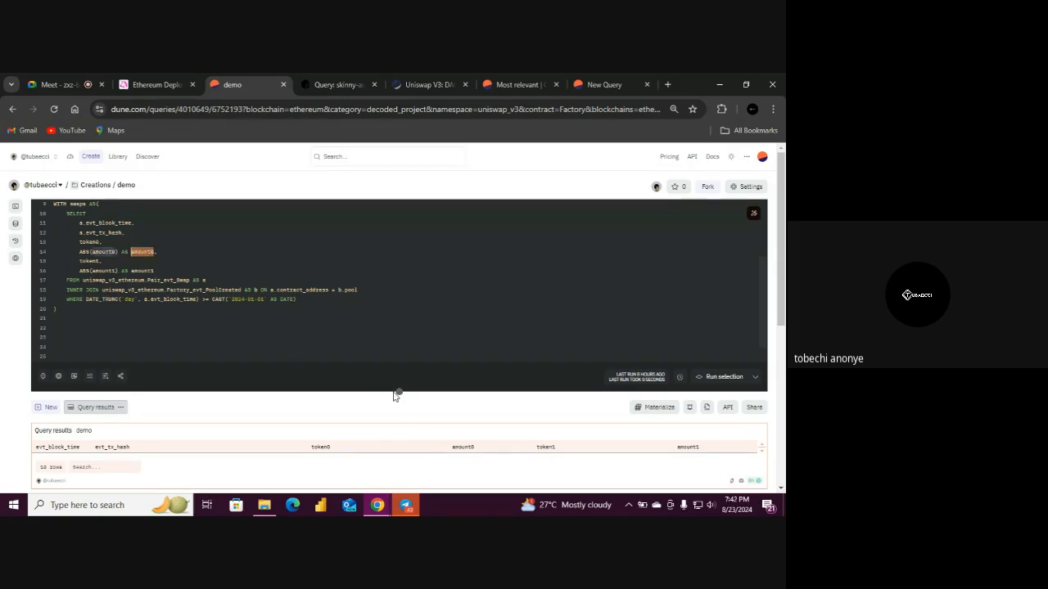
pyautogui.moveTo(398, 389); pyautogui.dragTo(398, 357)
pyautogui.click(447, 306)
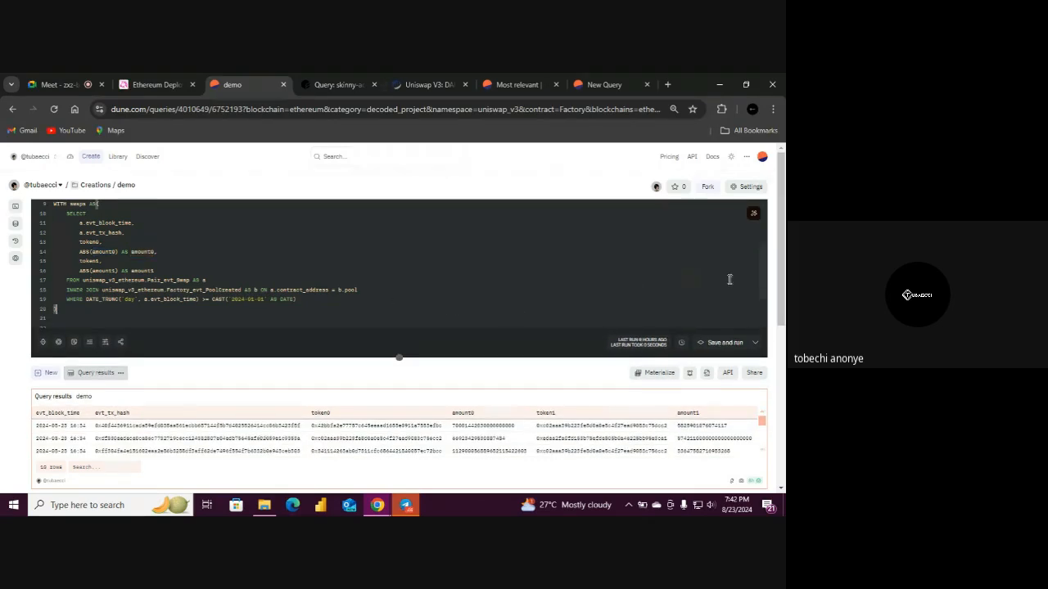
pyautogui.scroll(2, 760, 286)
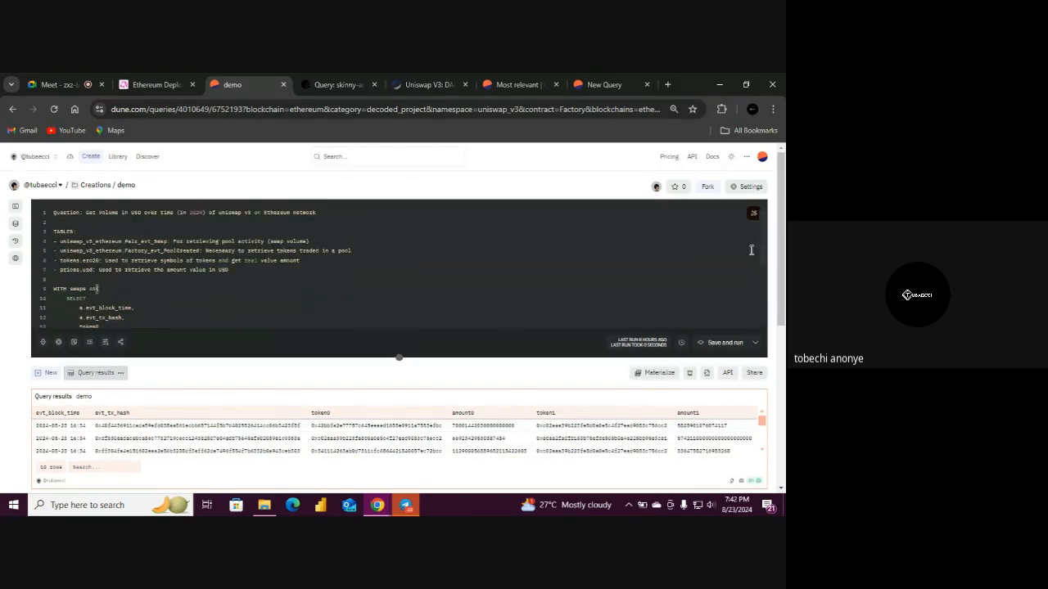
pyautogui.moveTo(99, 260); pyautogui.dragTo(60, 260)
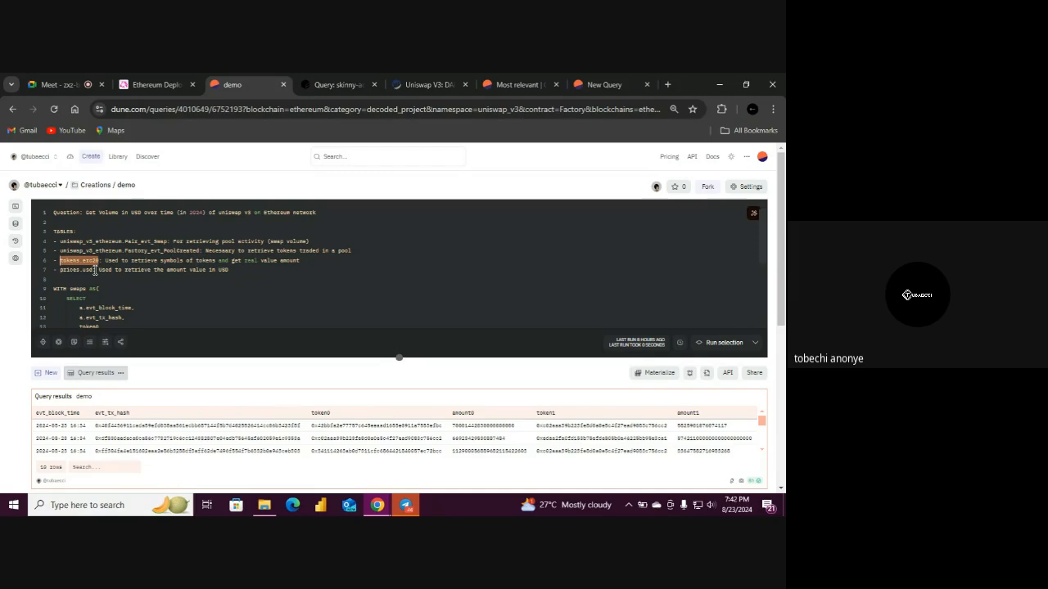
pyautogui.moveTo(109, 260); pyautogui.dragTo(123, 261)
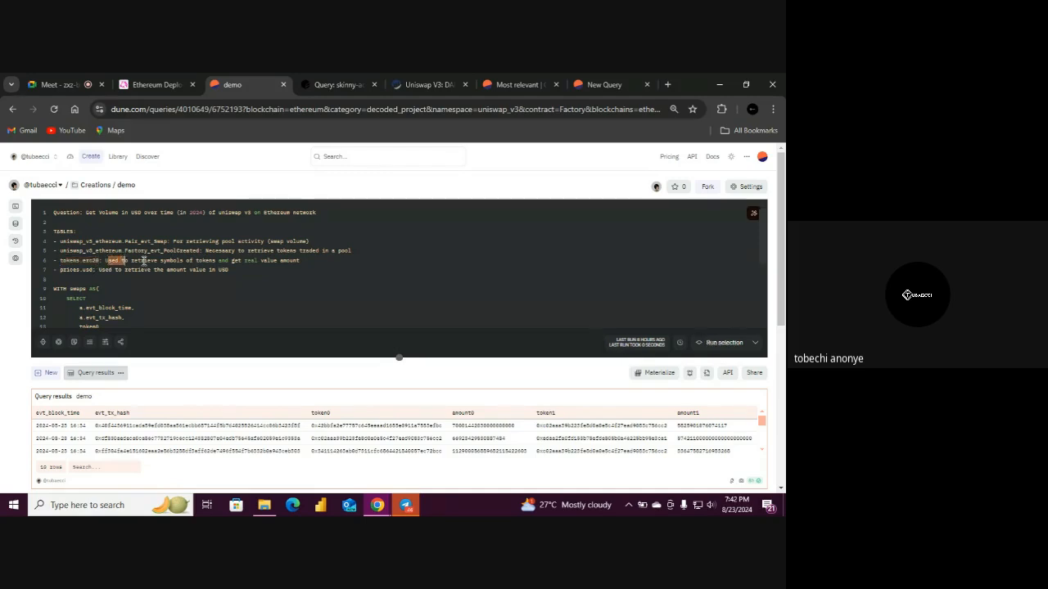
pyautogui.click(187, 260)
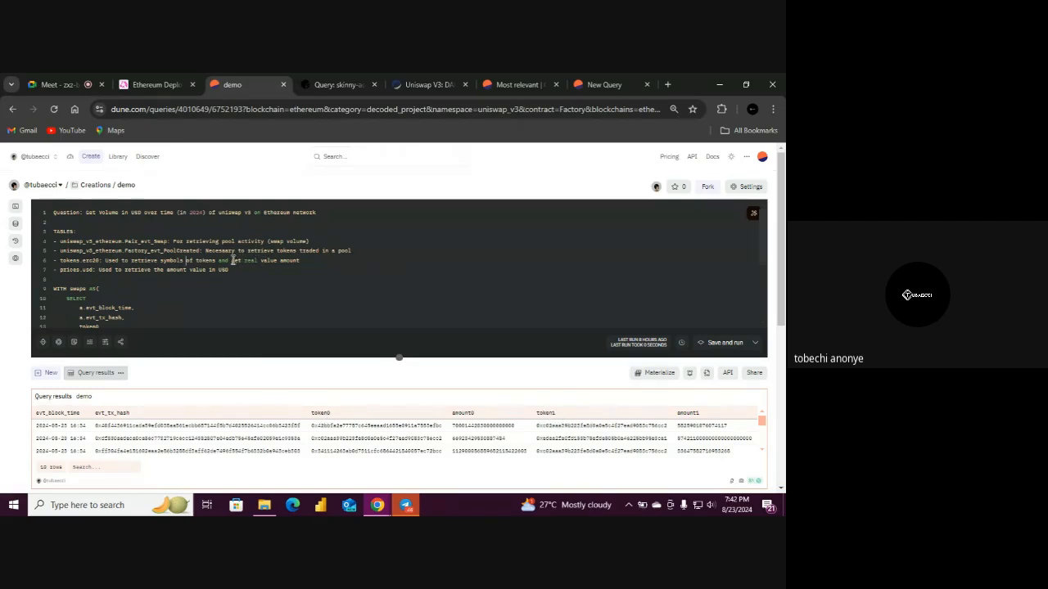
pyautogui.moveTo(231, 260); pyautogui.dragTo(303, 263)
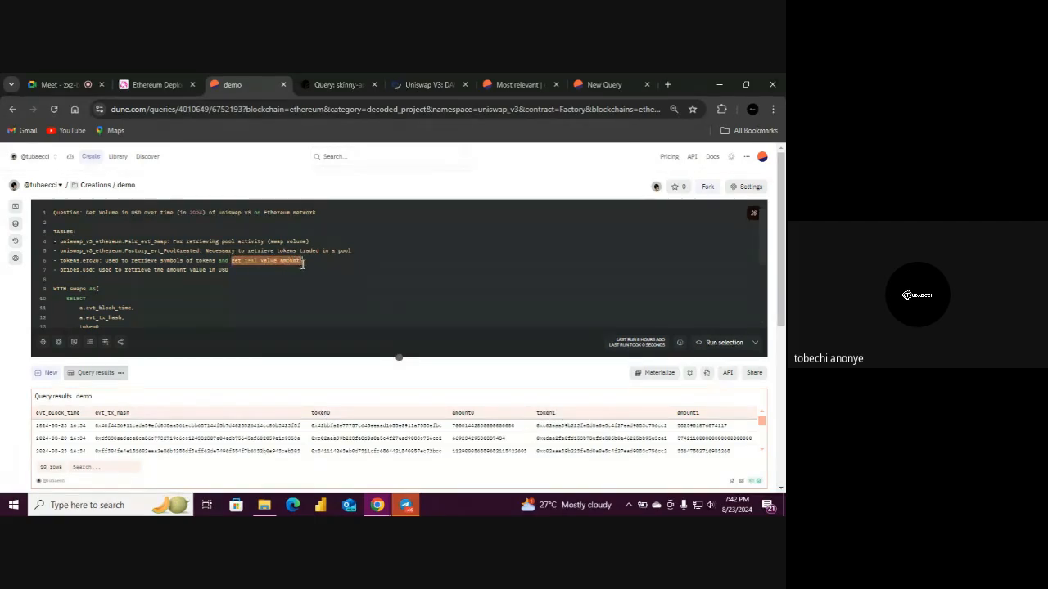
pyautogui.doubleClick(466, 427)
pyautogui.doubleClick(698, 426)
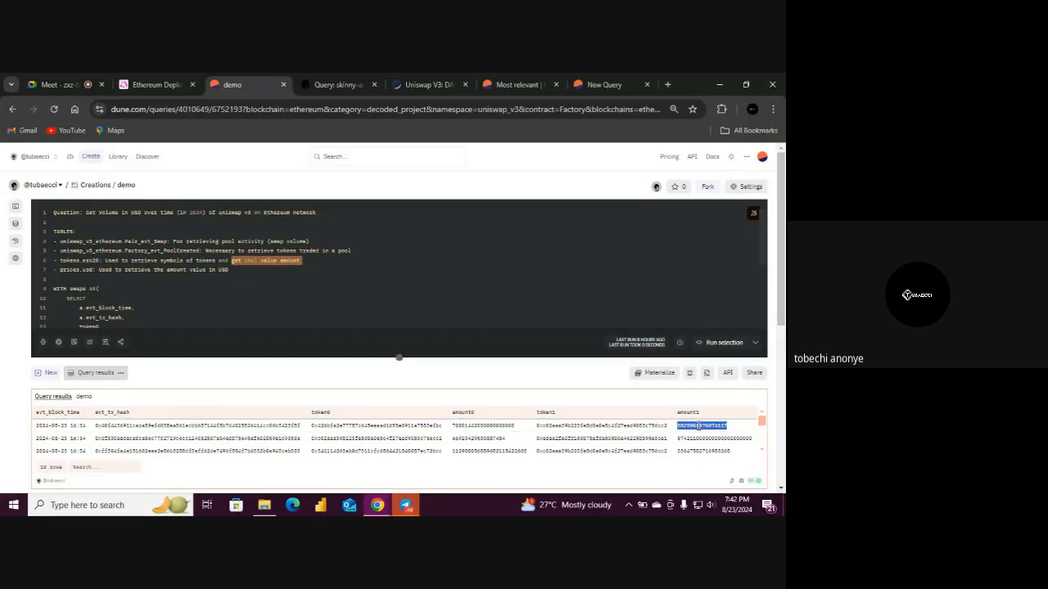
# Turn the question and table notes above the query into a block comment, with /* on its own first line and */ after USD
pyautogui.click(310, 311)
pyautogui.click(261, 273)
pyautogui.write('(')
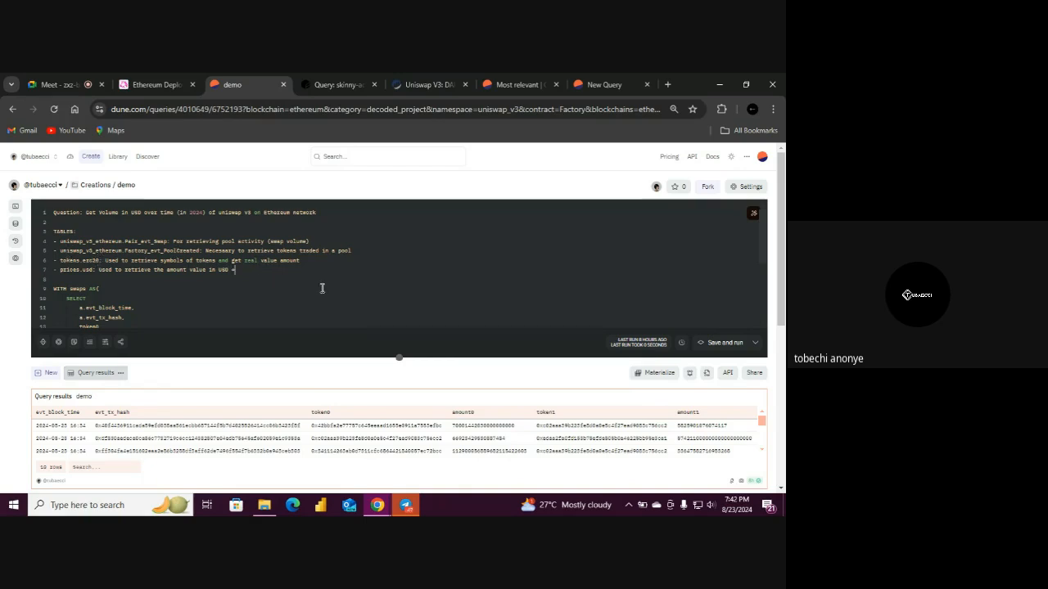
pyautogui.click(54, 212)
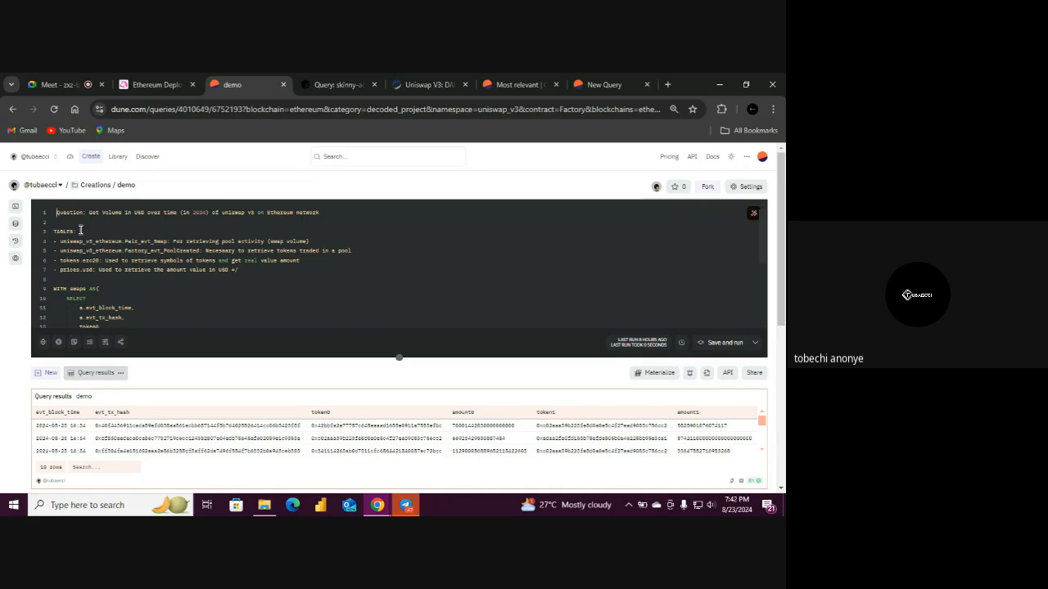
pyautogui.press('BackSpace')
pyautogui.press('Return')
pyautogui.press('Up')
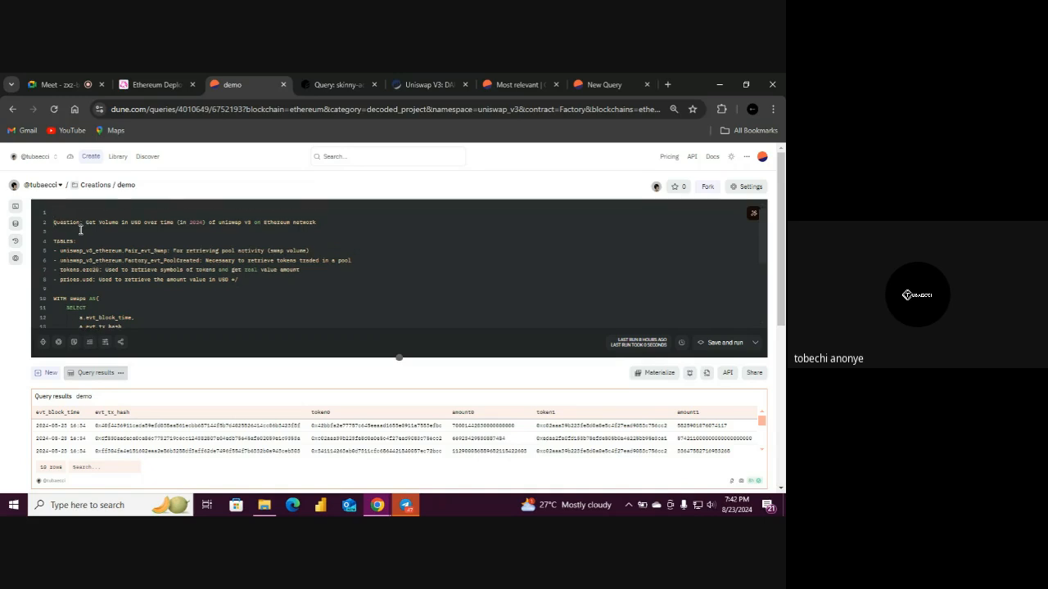
pyautogui.write('/*')
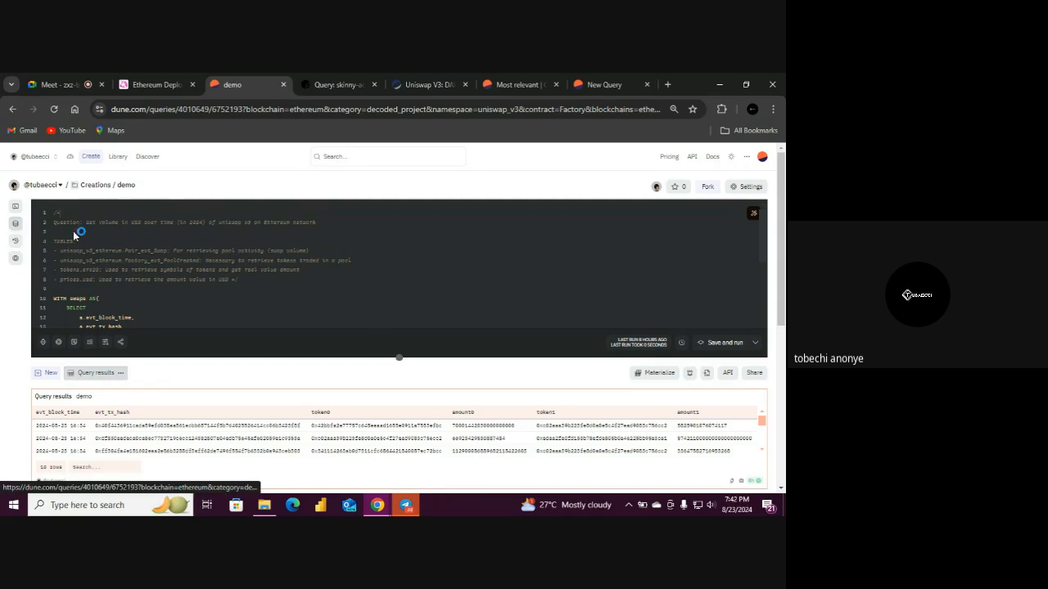
# Open the data explorer at its top level, search the datasets for tokens.erc and clear the search
pyautogui.click(14, 225)
pyautogui.click(64, 214)
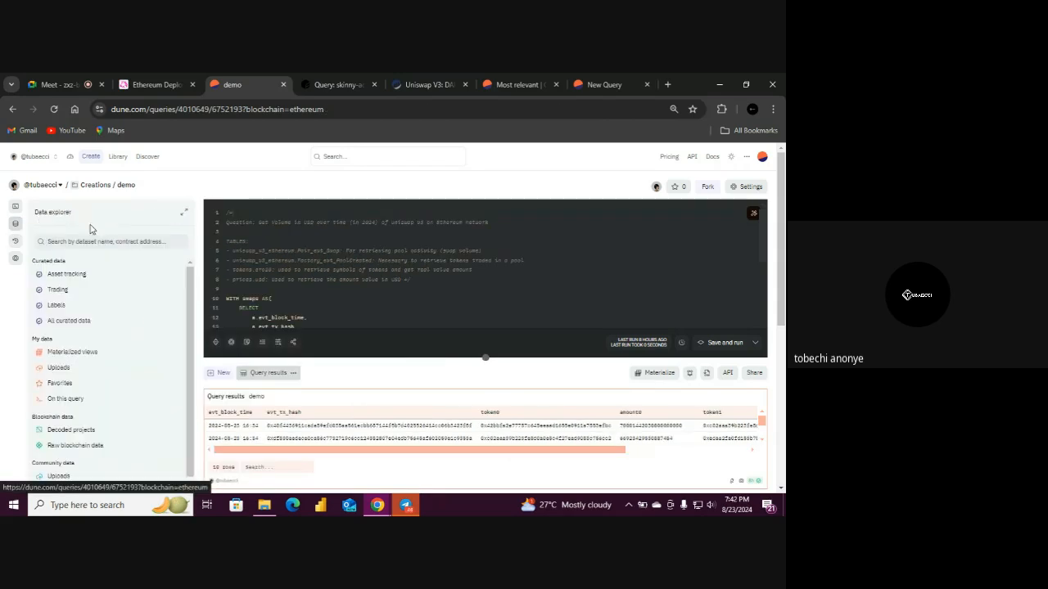
pyautogui.click(90, 242)
pyautogui.write('tokens')
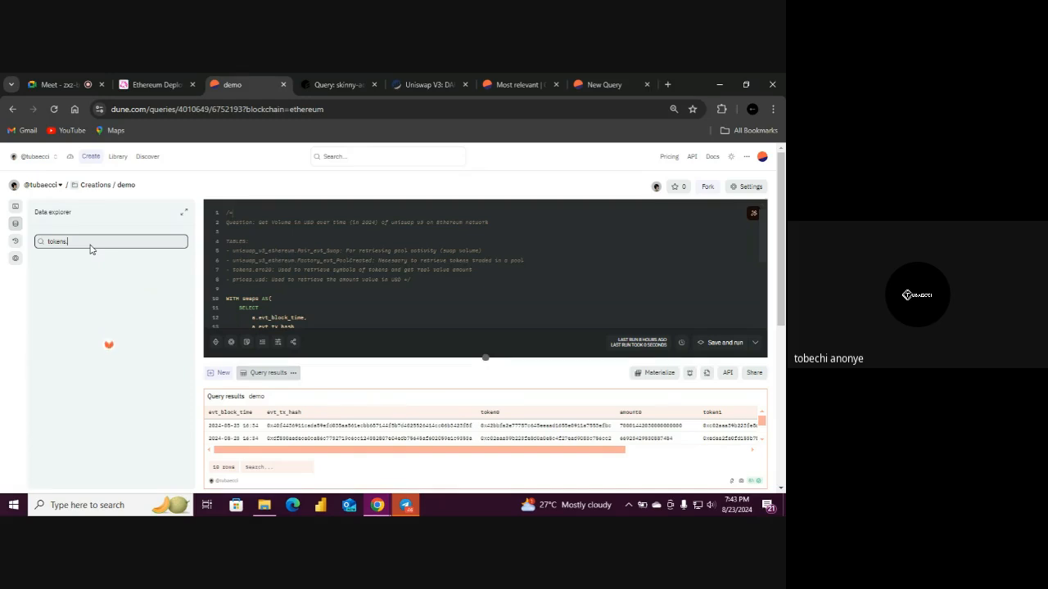
pyautogui.write('.erc')
pyautogui.moveTo(78, 240); pyautogui.dragTo(45, 245)
pyautogui.press('BackSpace')
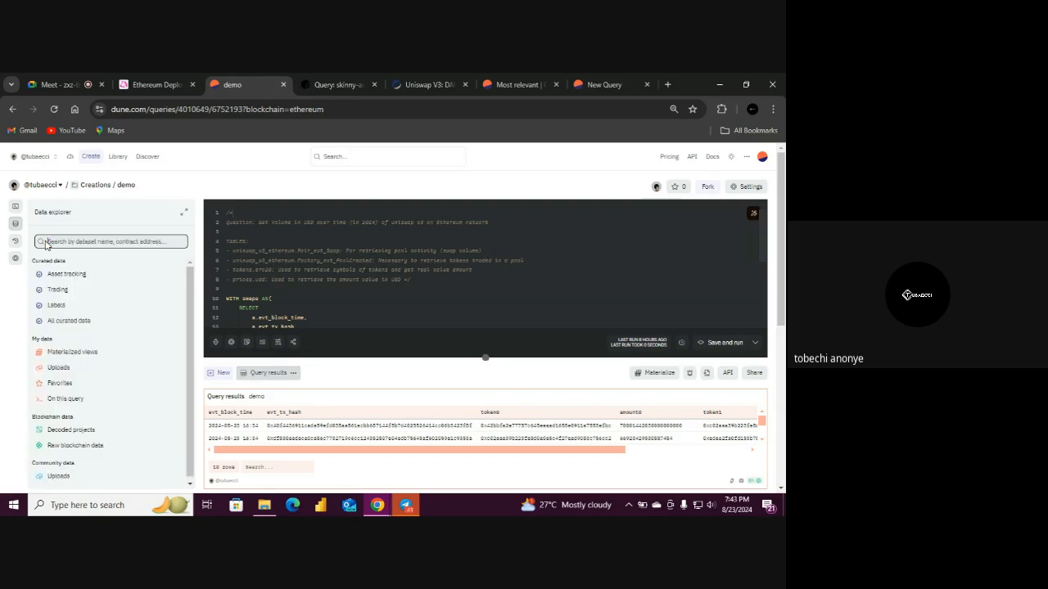
# Find the tokens.erc20 table among the Asset tracking datasets and preview its rows
pyautogui.click(75, 275)
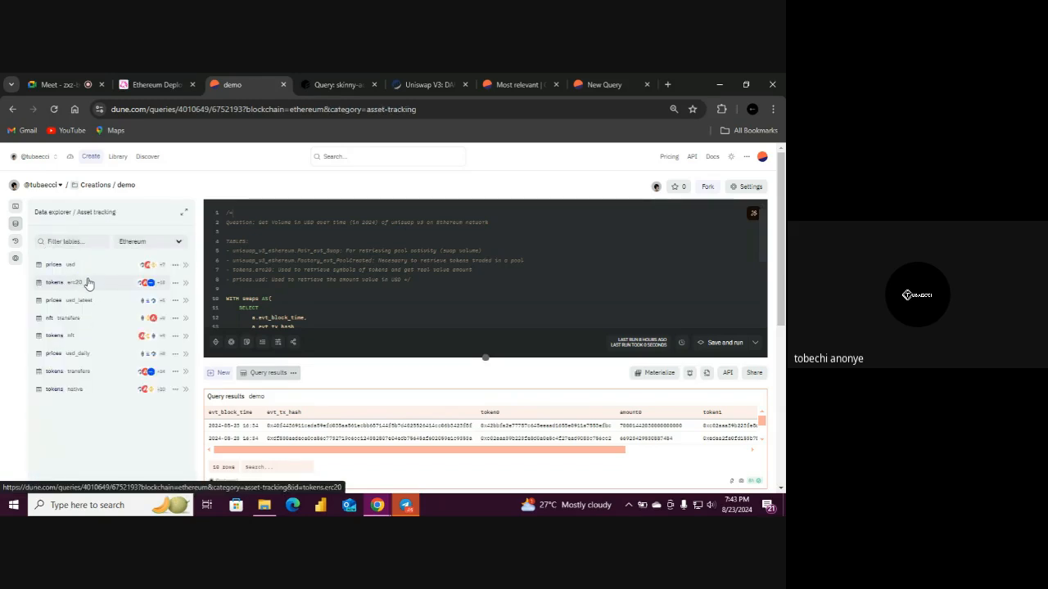
pyautogui.click(86, 287)
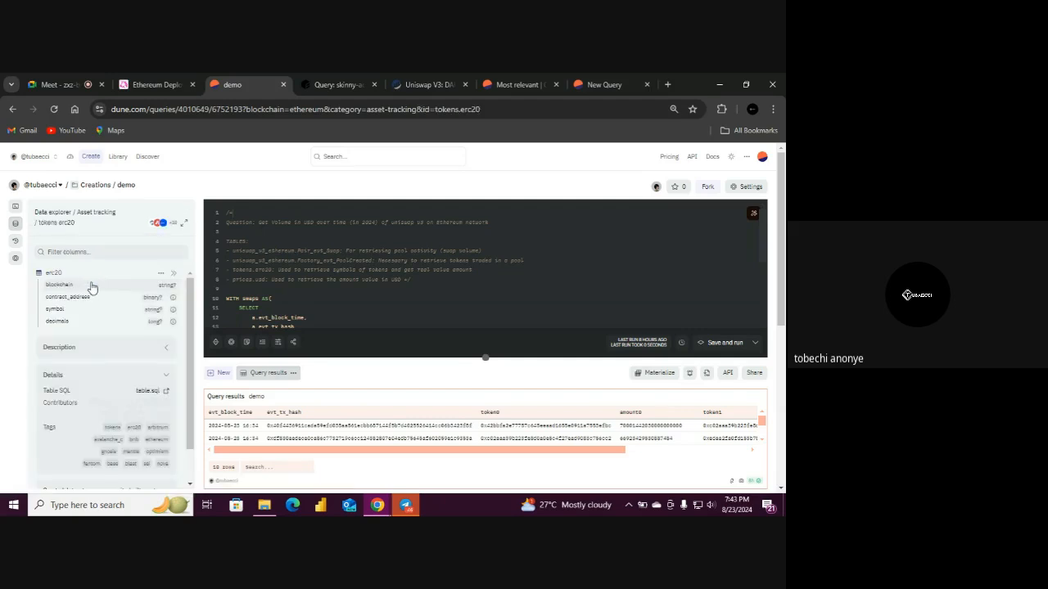
pyautogui.click(162, 277)
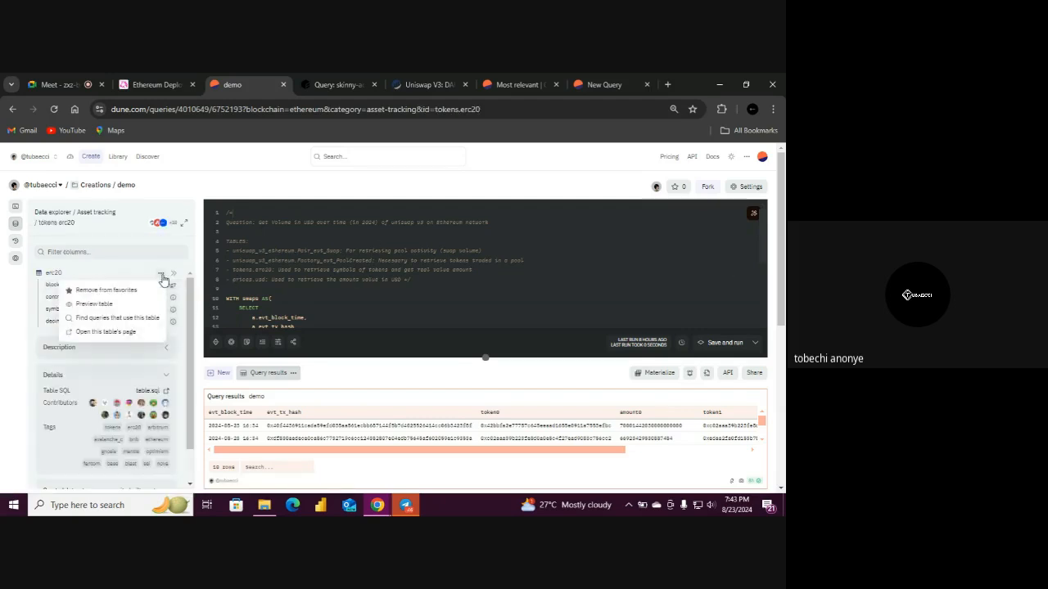
pyautogui.click(148, 305)
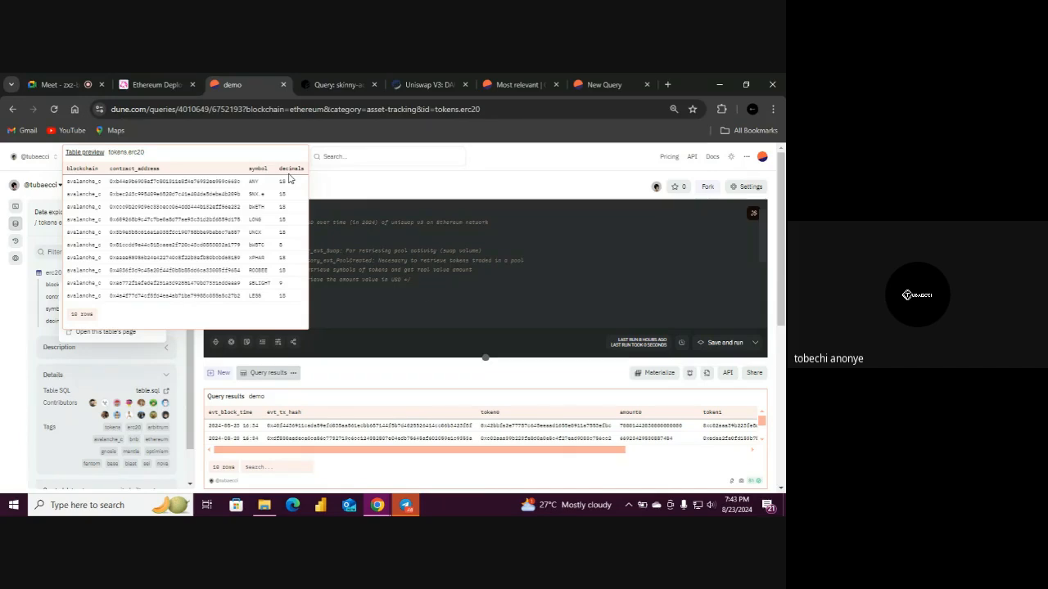
# Start a new query below the CTE with SELECT and FROM swaps AS a, leaving the column list empty
pyautogui.moveTo(767, 242); pyautogui.dragTo(764, 297)
pyautogui.click(263, 288)
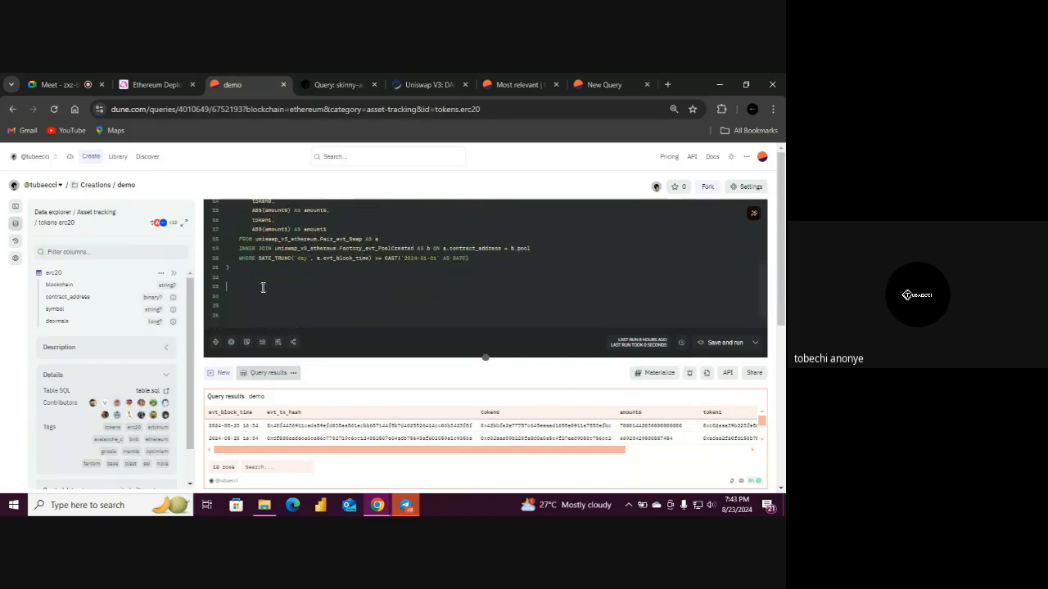
pyautogui.write('select')
pyautogui.write('FRO')
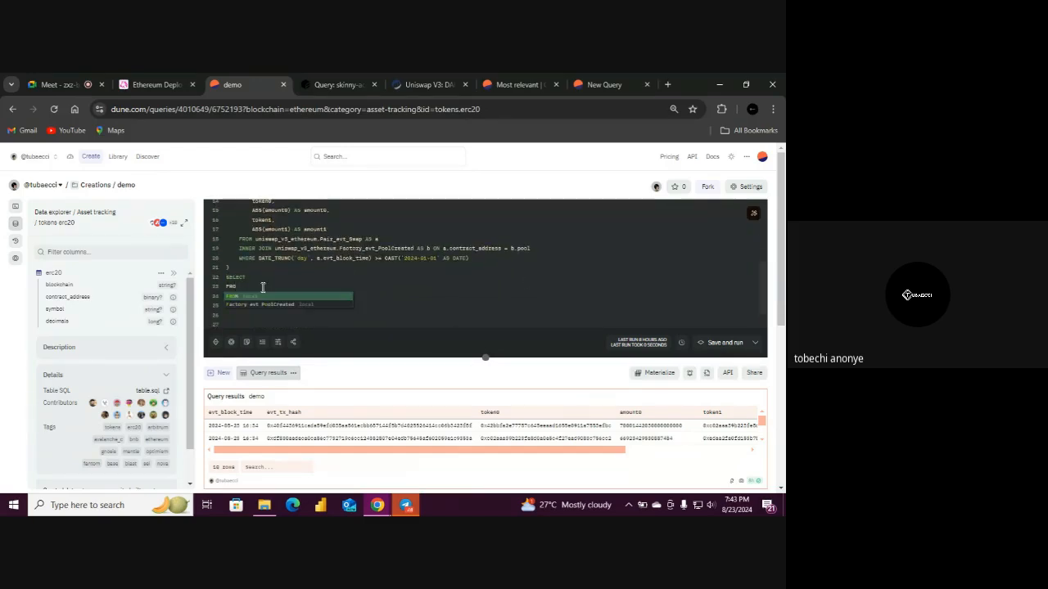
pyautogui.write('M swa')
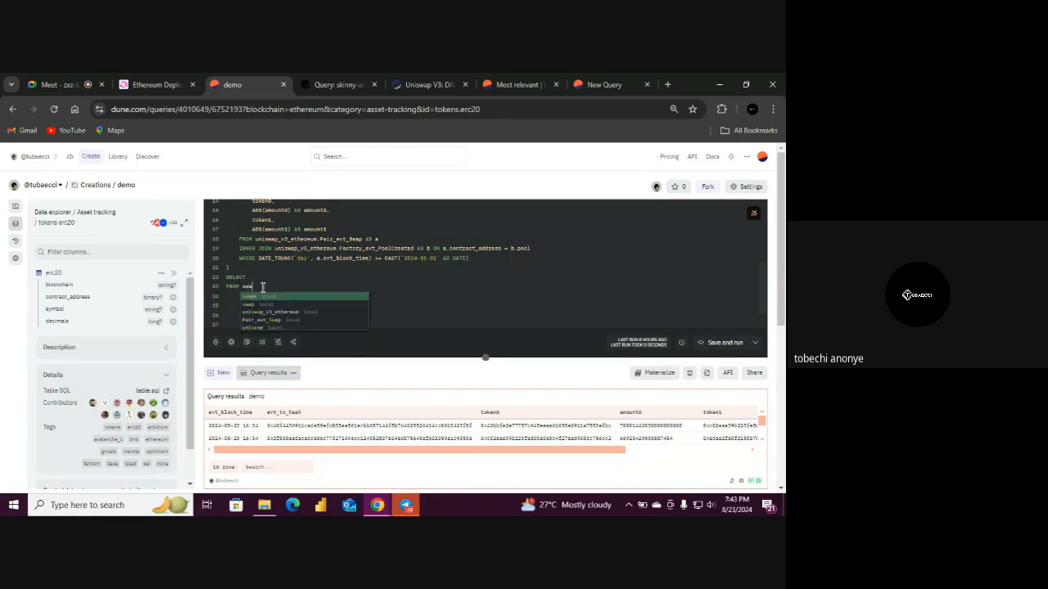
pyautogui.write('ps AS a')
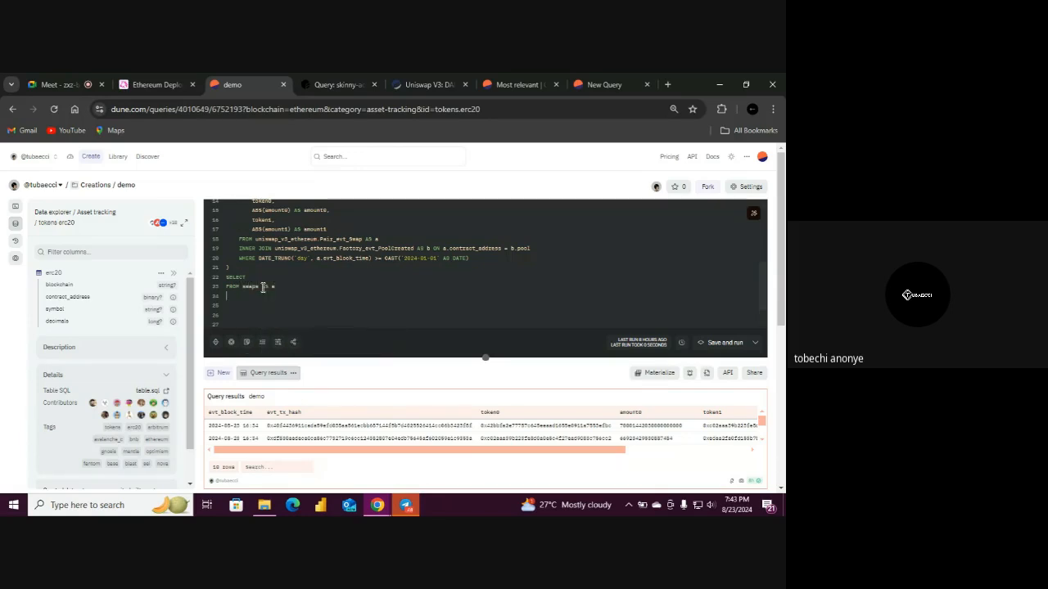
# Add a LEFT JOIN to tokens.erc20 with the alias t, inserting the table name from the data explorer
pyautogui.write('LEFT jOIN')
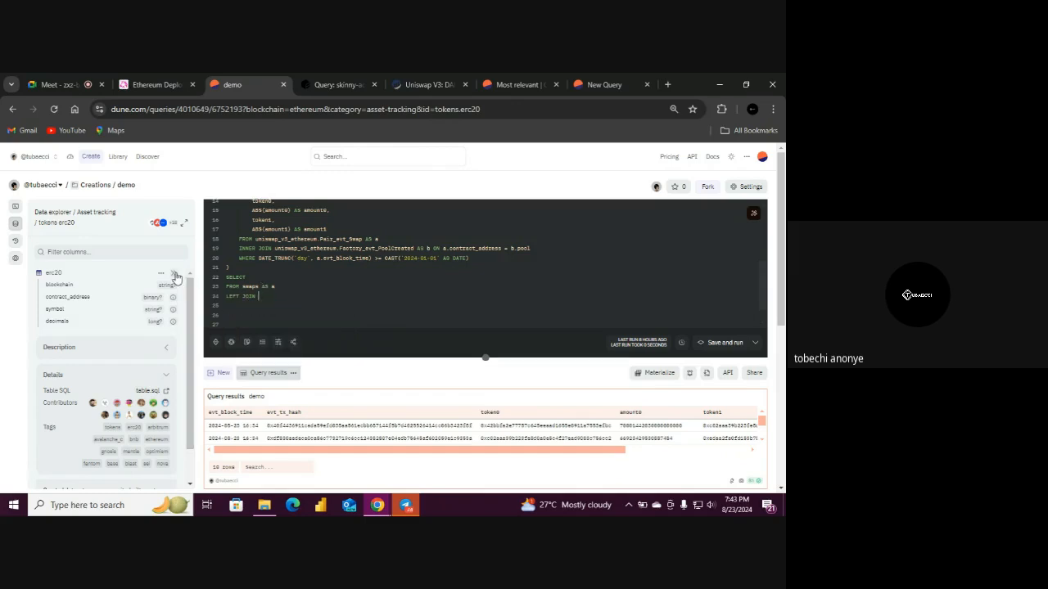
pyautogui.click(174, 274)
pyautogui.write('AS t')
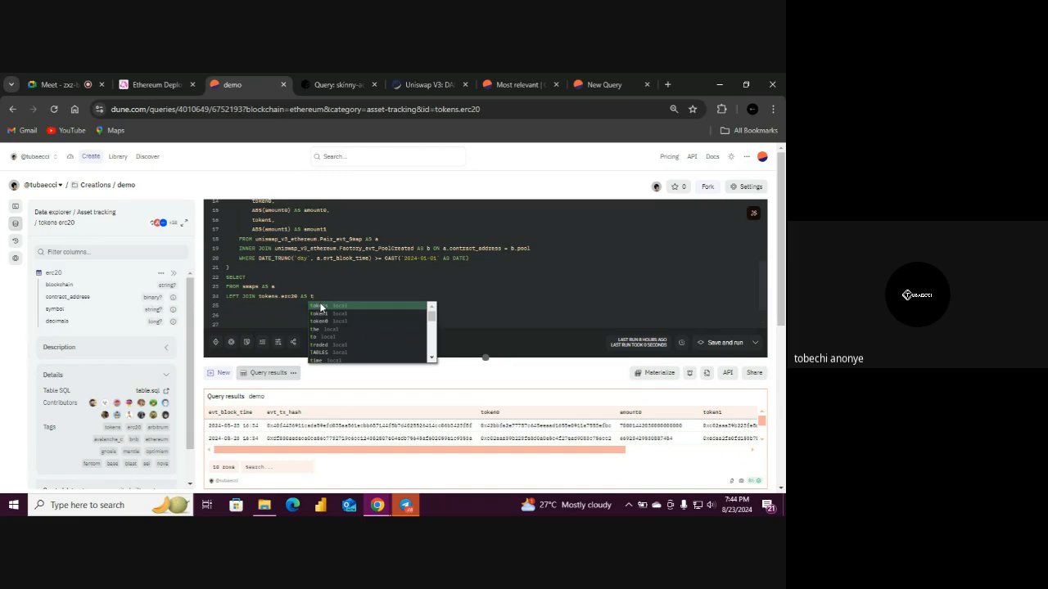
pyautogui.click(351, 296)
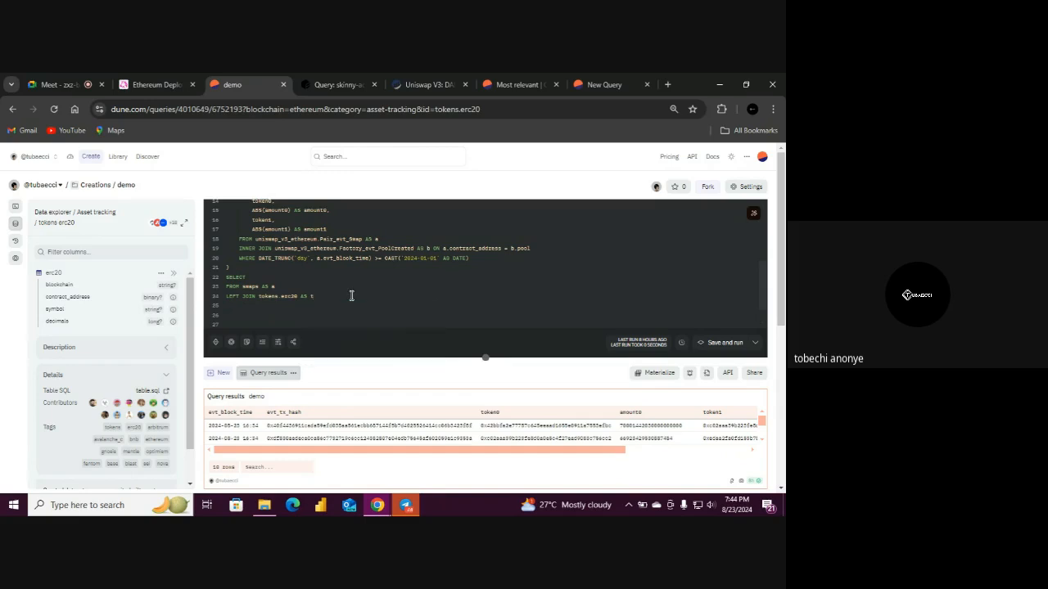
# Review the amount0 and amount1 columns of the swaps CTE and the tokens.erc20 table in the join
pyautogui.doubleClick(320, 210)
pyautogui.doubleClick(319, 229)
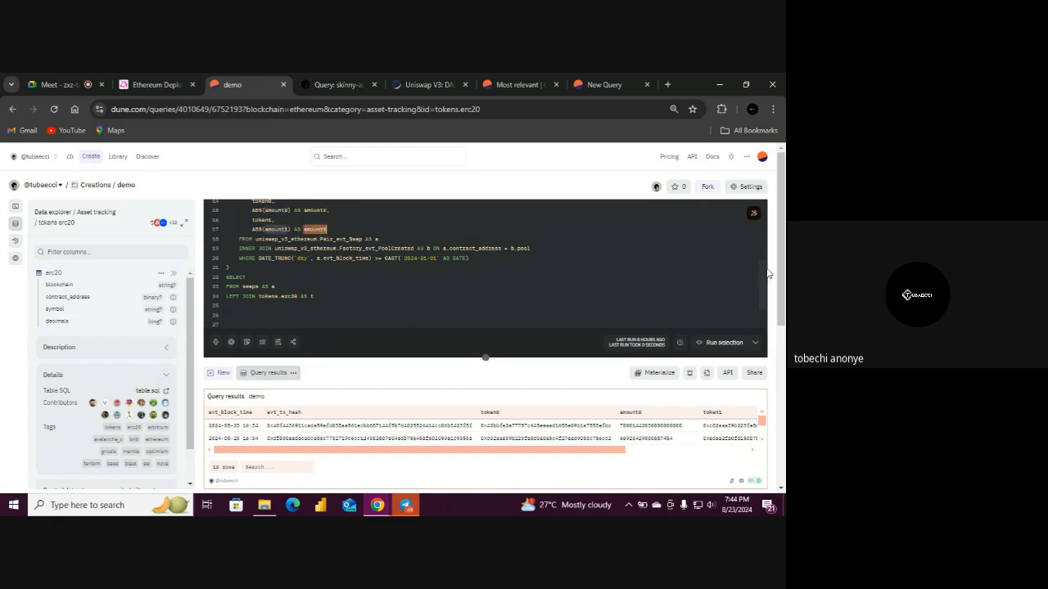
pyautogui.scroll(1, 452, 301)
pyautogui.click(296, 313)
pyautogui.moveTo(296, 313); pyautogui.dragTo(259, 313)
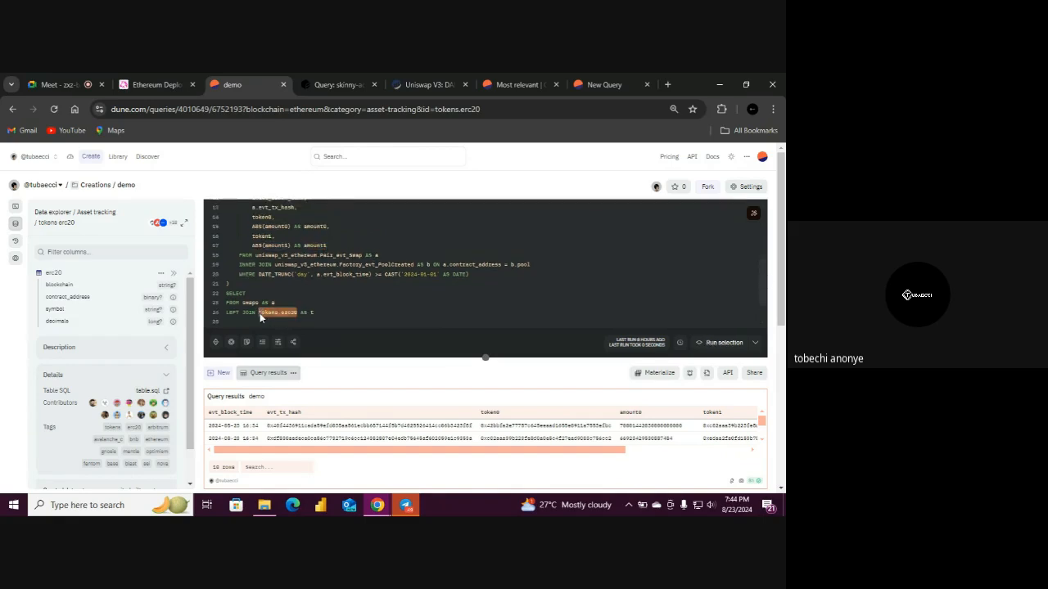
# Change the alias of the joined tokens.erc20 table to t1 and start its ON condition with a
pyautogui.click(320, 312)
pyautogui.write('s')
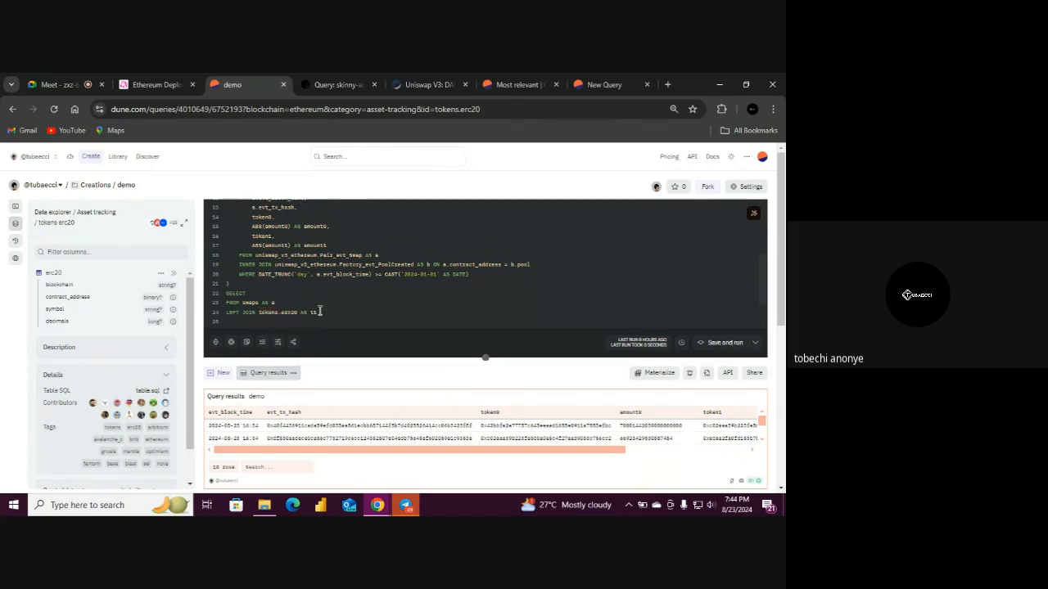
pyautogui.write(' ON')
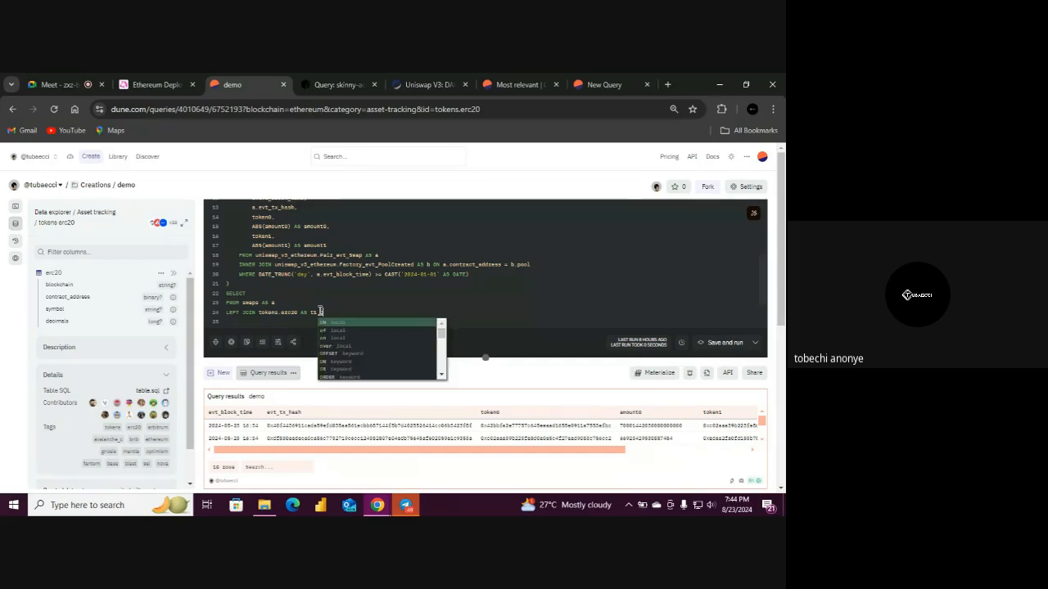
pyautogui.write(' a.')
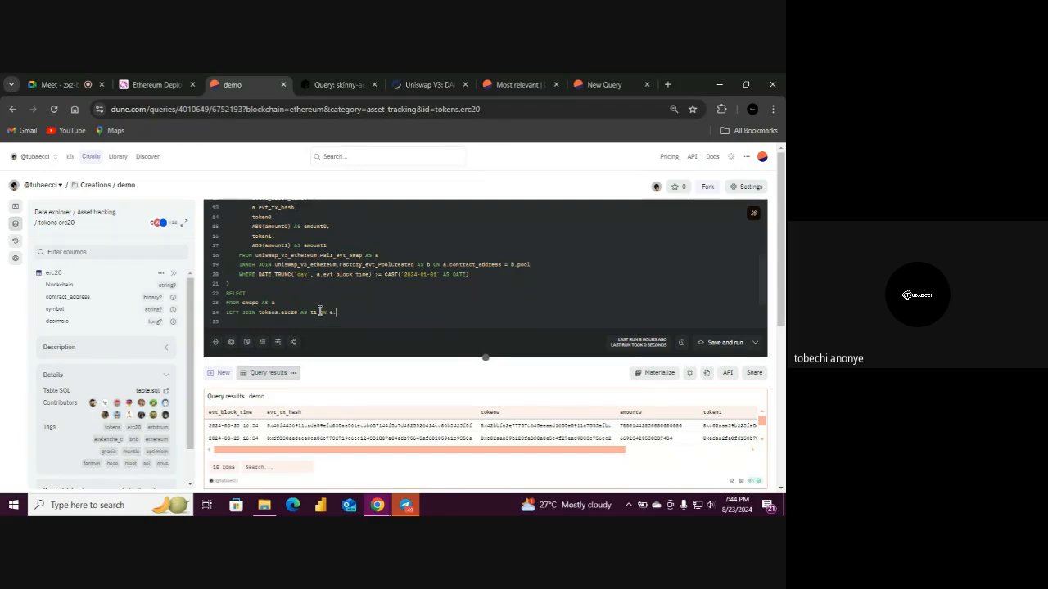
# Check the token and amount columns of the swaps CTE and complete the join condition as a.token0 = t1.contract_address AND
pyautogui.doubleClick(267, 218)
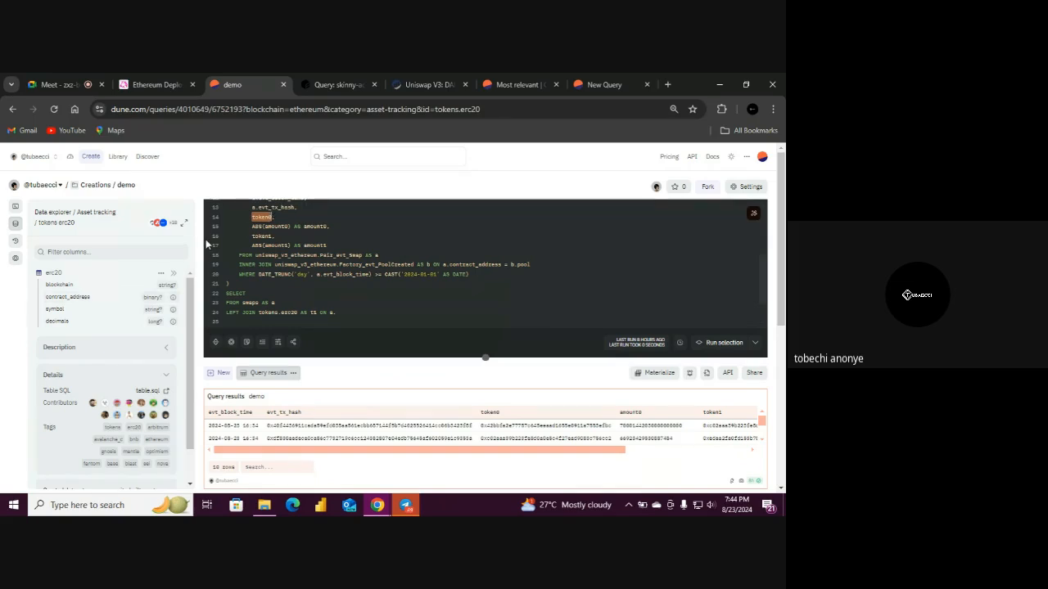
pyautogui.doubleClick(324, 226)
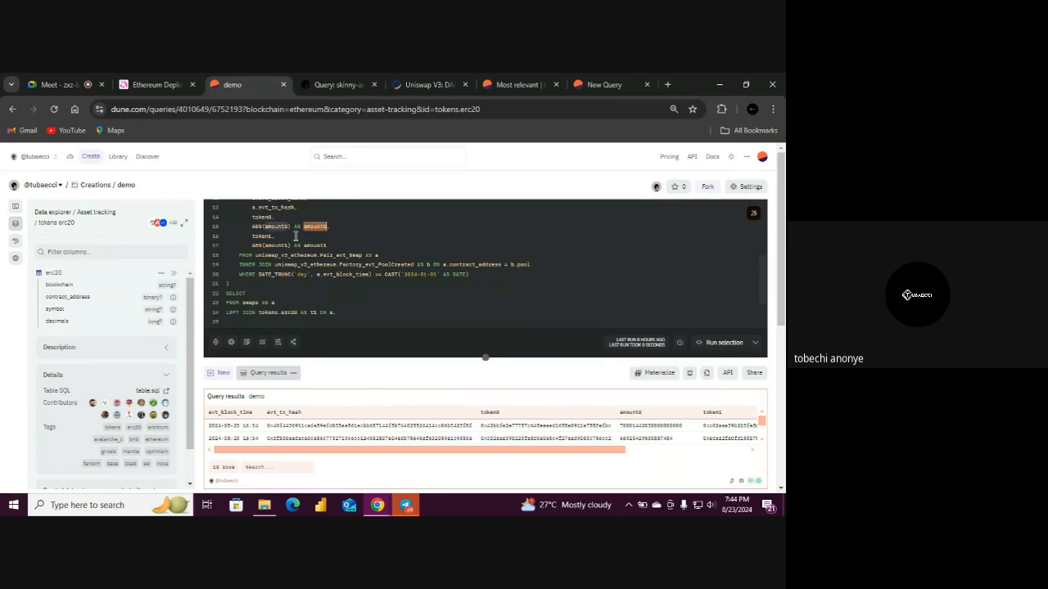
pyautogui.doubleClick(268, 237)
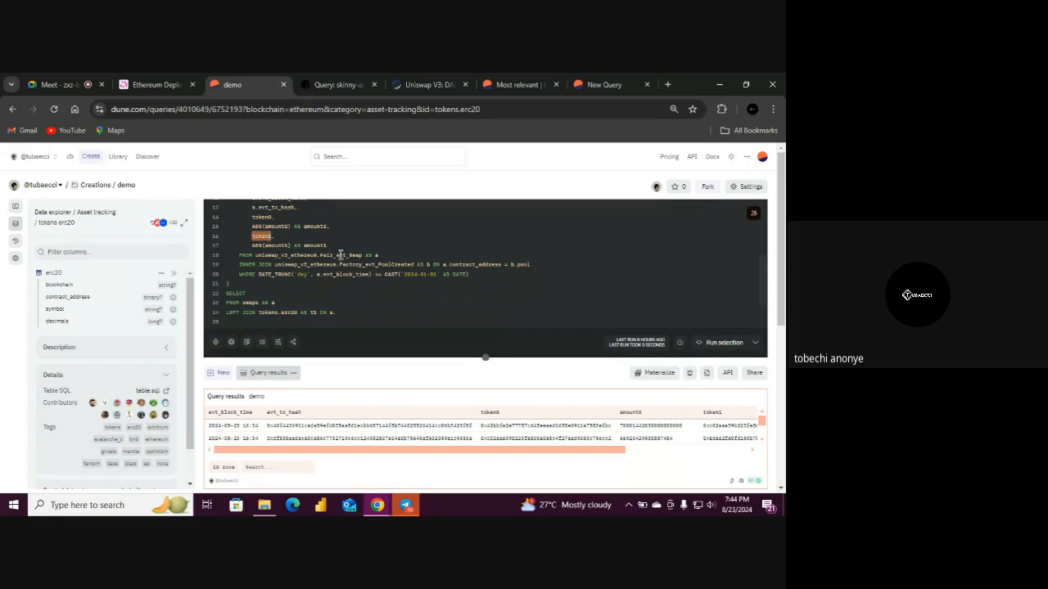
pyautogui.click(357, 315)
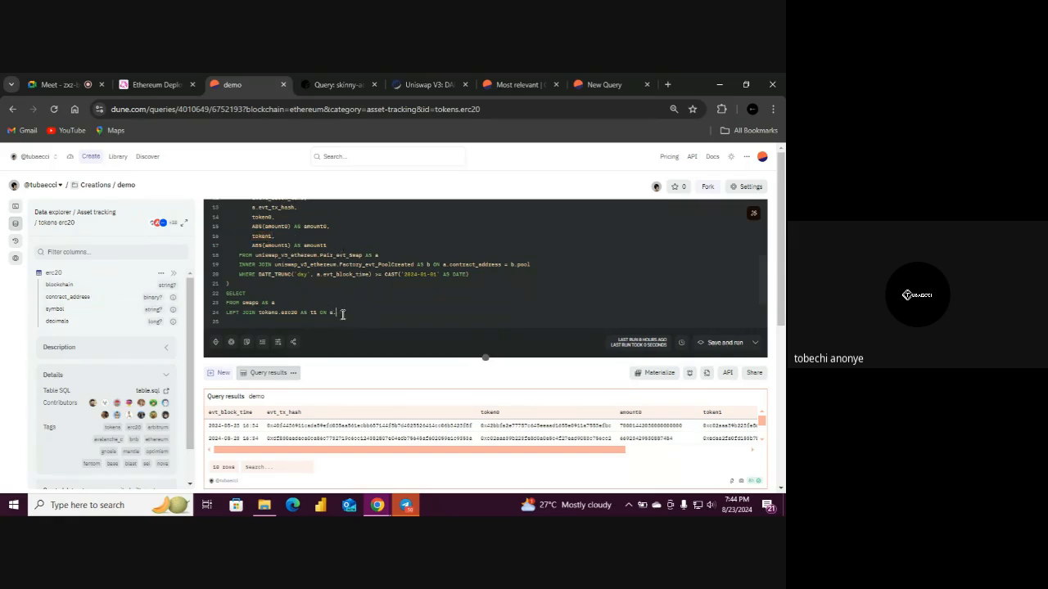
pyautogui.doubleClick(260, 217)
pyautogui.click(355, 311)
pyautogui.write('t1.')
pyautogui.click(134, 299)
pyautogui.write('AWS')
pyautogui.write('D')
pyautogui.moveTo(765, 288); pyautogui.dragTo(768, 292)
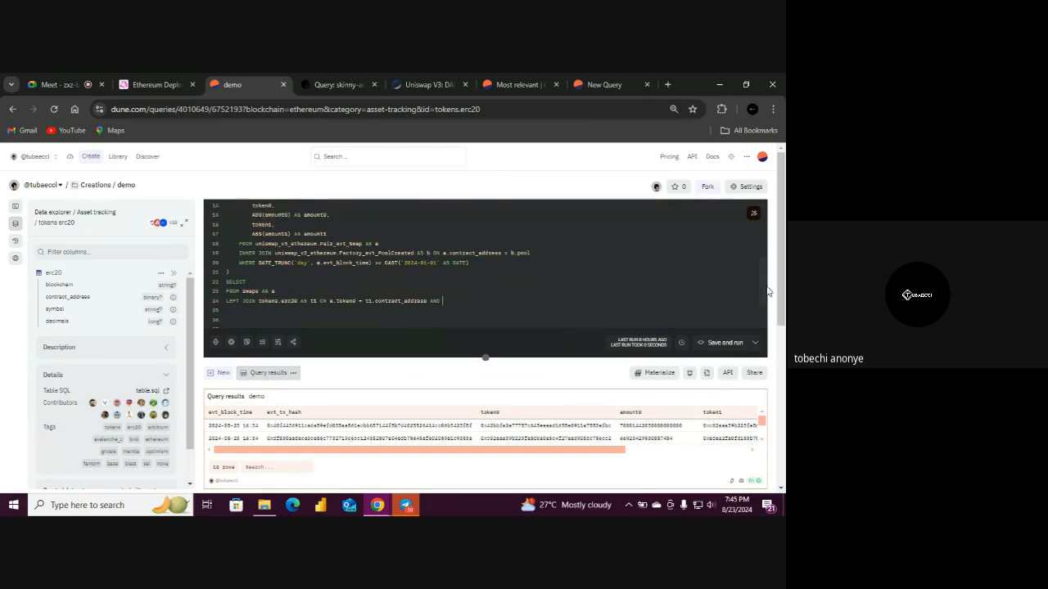
# Preview the tokens.erc20 rows and extend the join condition with t1.blockchain = 'ethereum'
pyautogui.click(163, 277)
pyautogui.click(136, 308)
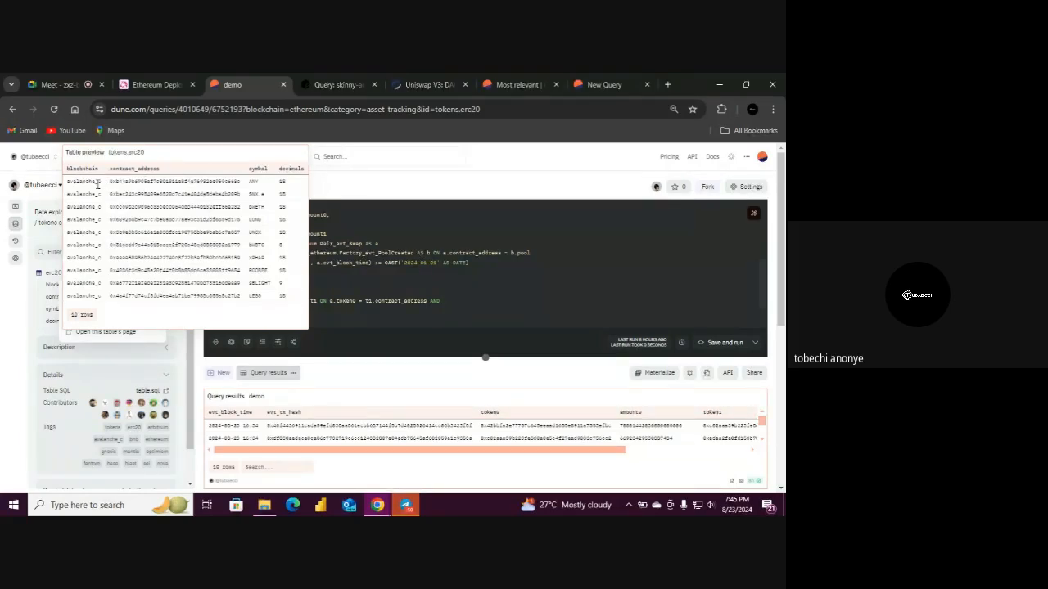
pyautogui.click(452, 301)
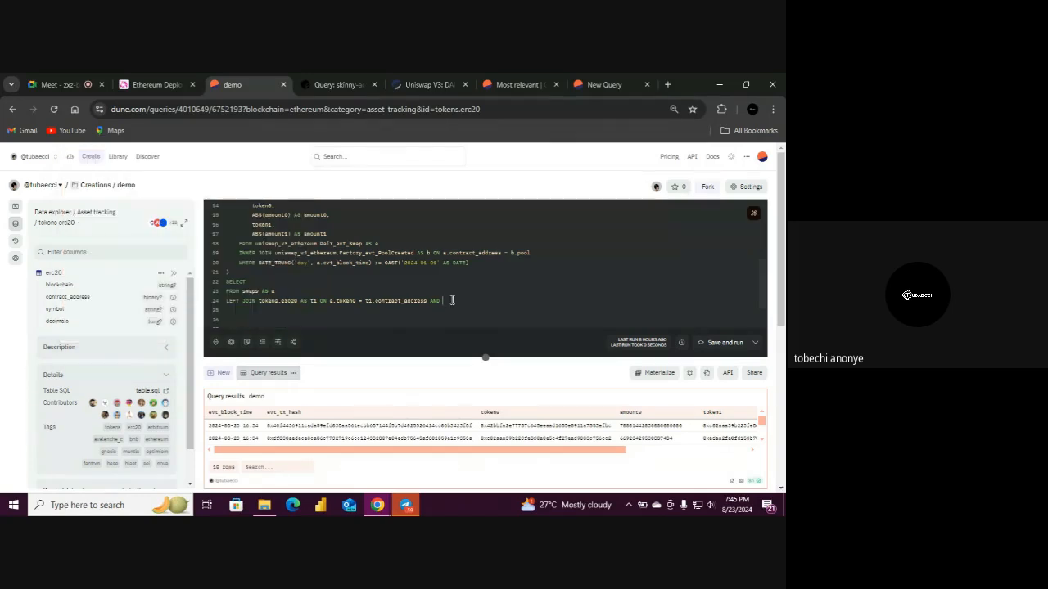
pyautogui.write('t1')
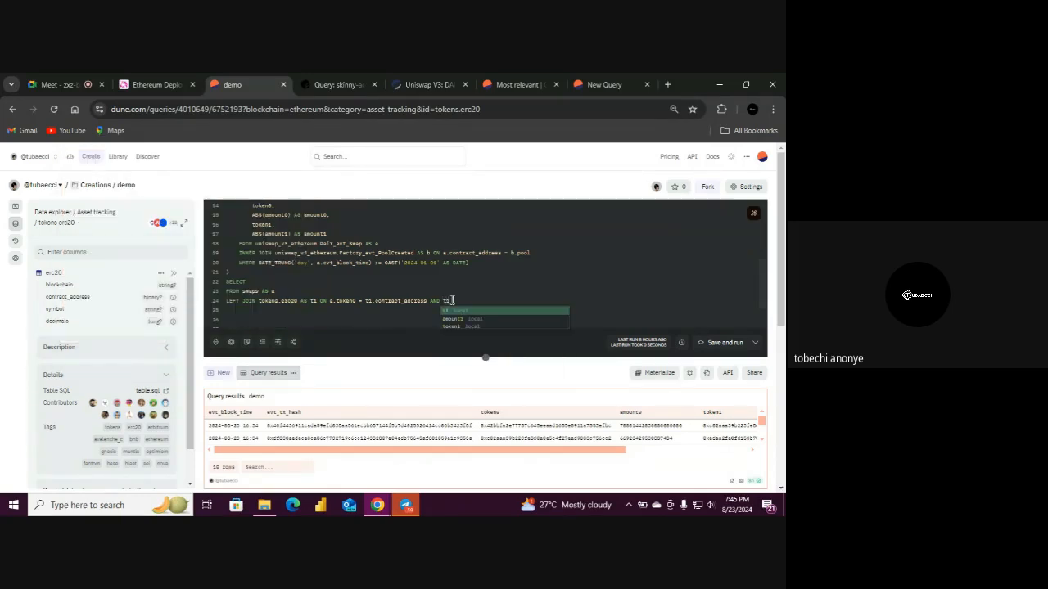
pyautogui.write('.')
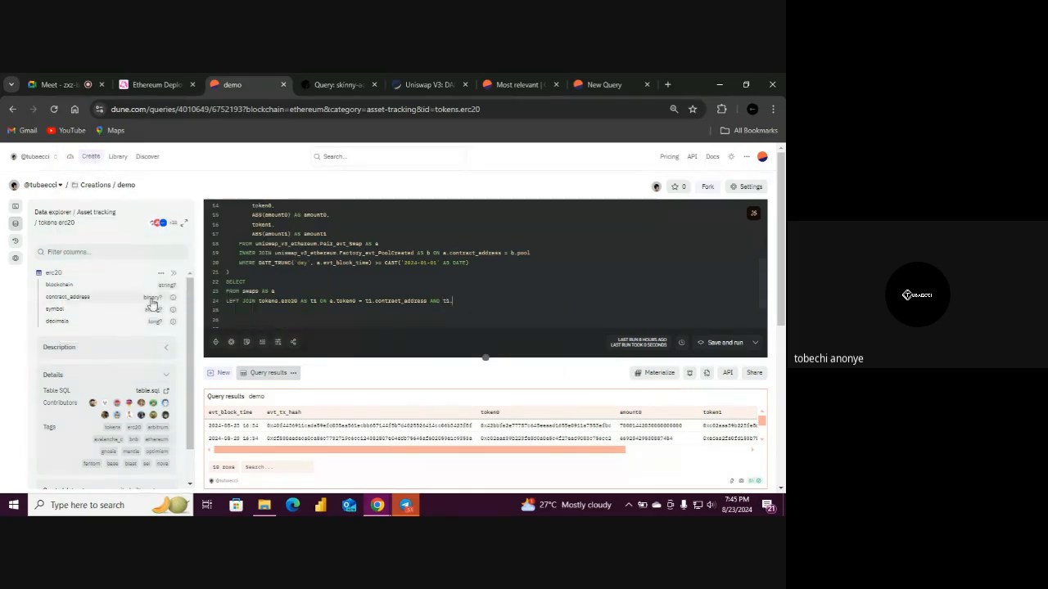
pyautogui.click(176, 288)
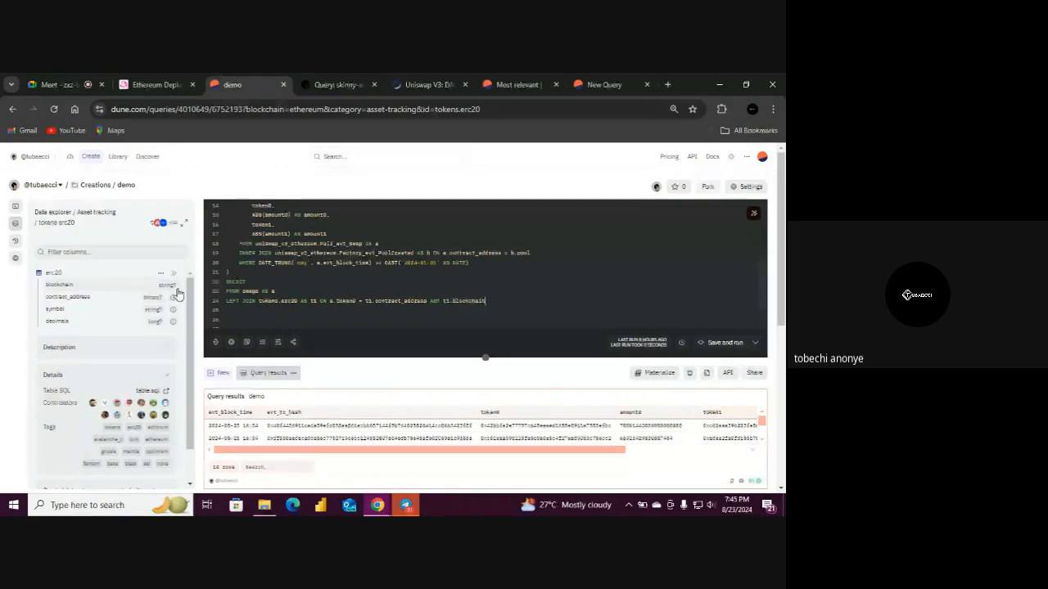
pyautogui.write("= 'ethe")
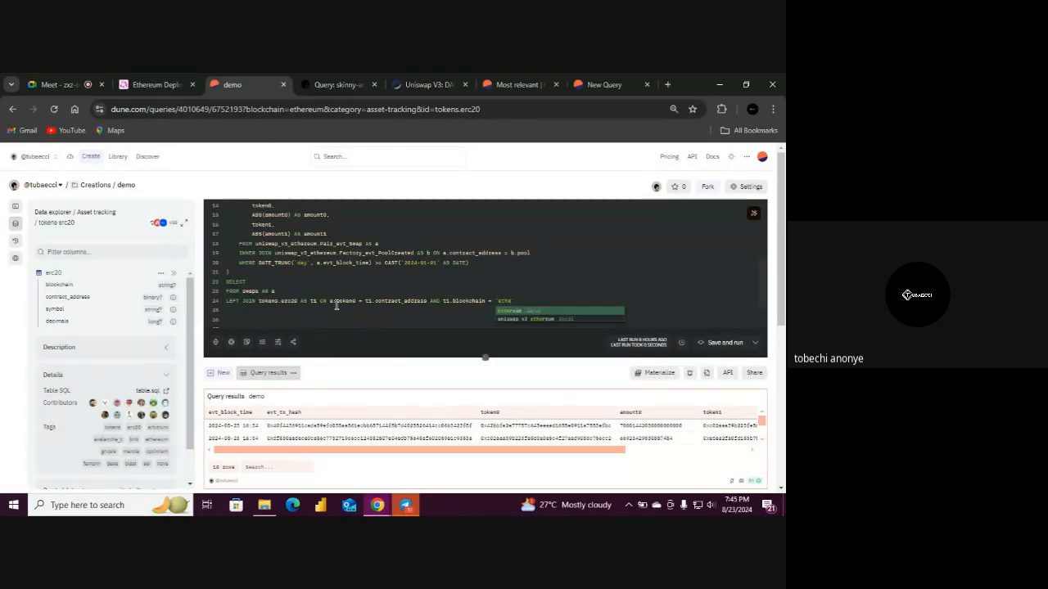
pyautogui.press('Return')
pyautogui.press('BackSpace')
pyautogui.press('BackSpace')
pyautogui.press('BackSpace')
pyautogui.press('BackSpace')
pyautogui.press('BackSpace')
pyautogui.press('BackSpace')
pyautogui.press('BackSpace')
pyautogui.press('BackSpace')
pyautogui.press('BackSpace')
pyautogui.press('BackSpace')
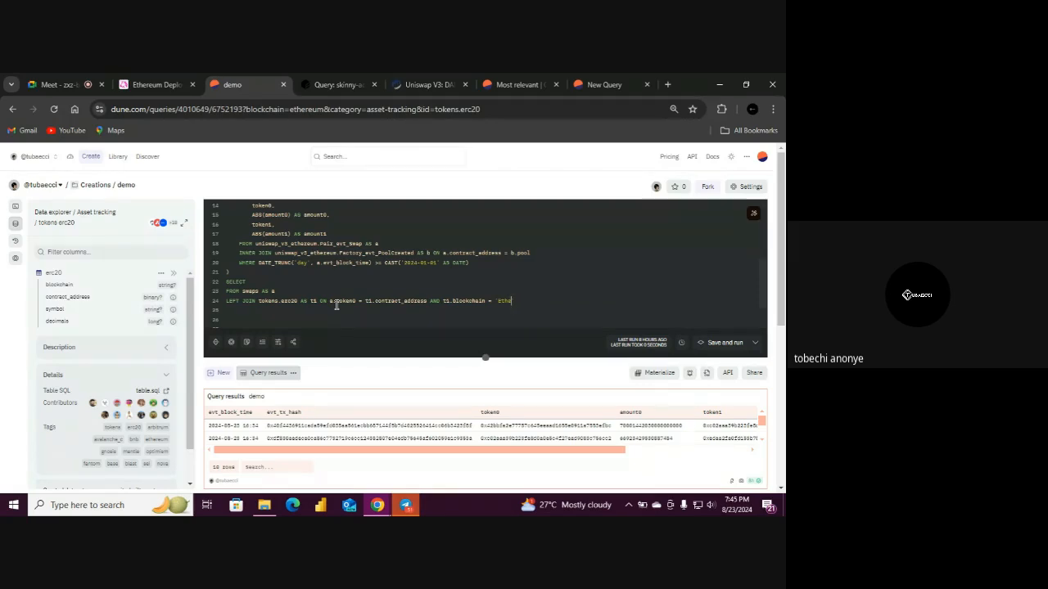
pyautogui.write("'ethereum")
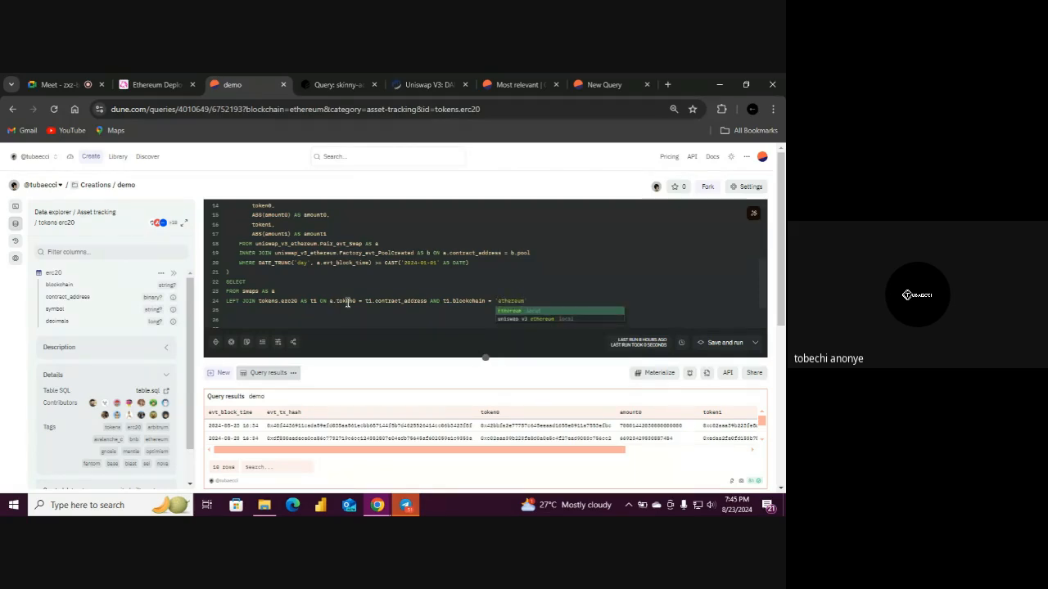
pyautogui.rightClick(532, 305)
pyautogui.click(531, 303)
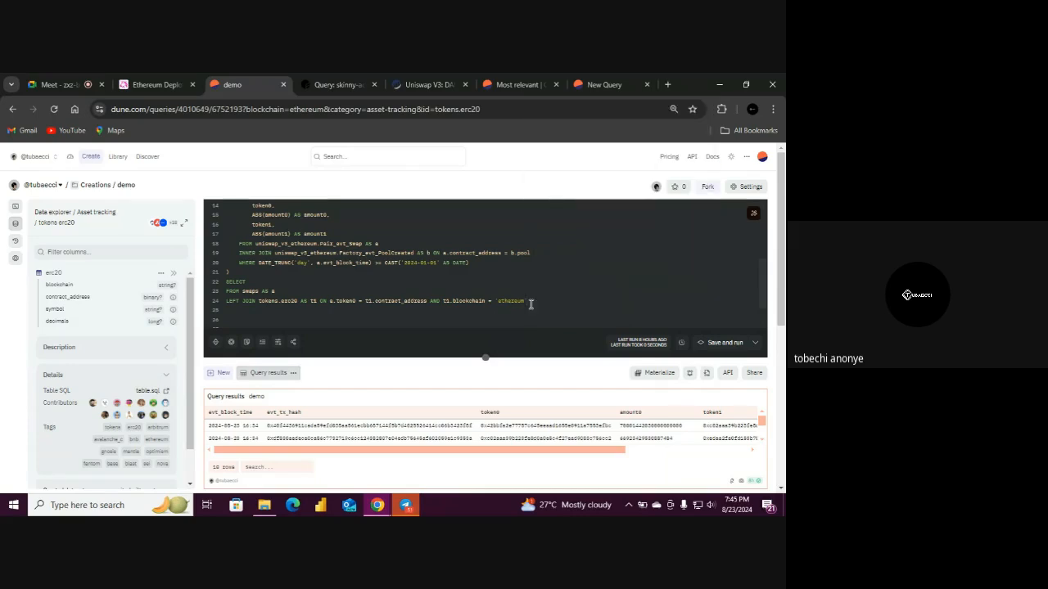
# Enlarge the query editor slightly and copy the whole LEFT JOIN line for the tokens.erc20 alias t1
pyautogui.moveTo(485, 358); pyautogui.dragTo(485, 369)
pyautogui.doubleClick(262, 224)
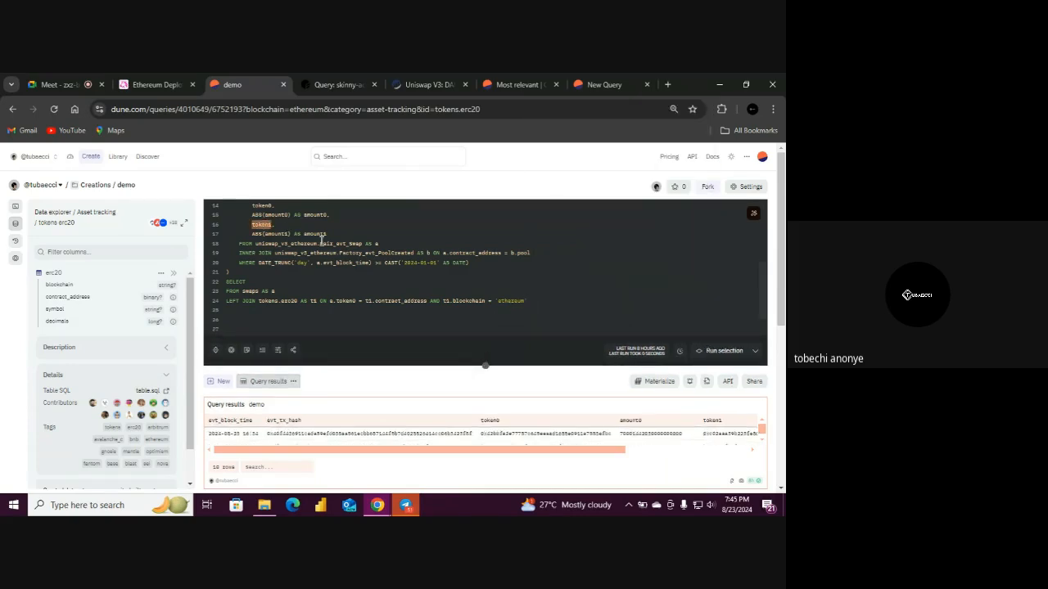
pyautogui.tripleClick(539, 301)
pyautogui.hotkey('ctrl', 'c')
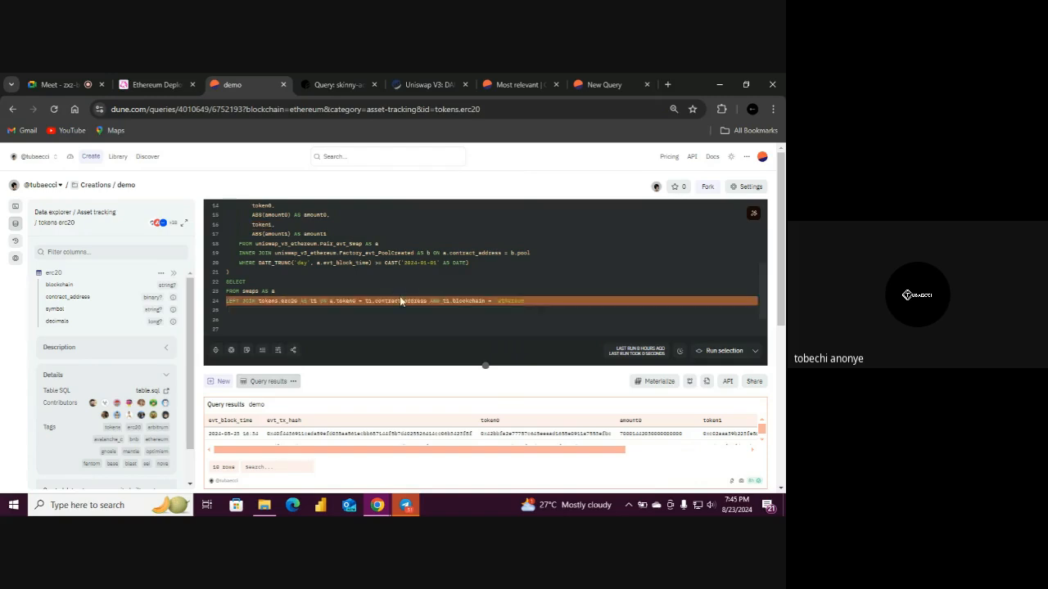
# Duplicate the LEFT JOIN tokens.erc20 line directly below itself in the outer query
pyautogui.click(425, 331)
pyautogui.moveTo(530, 301); pyautogui.dragTo(213, 300)
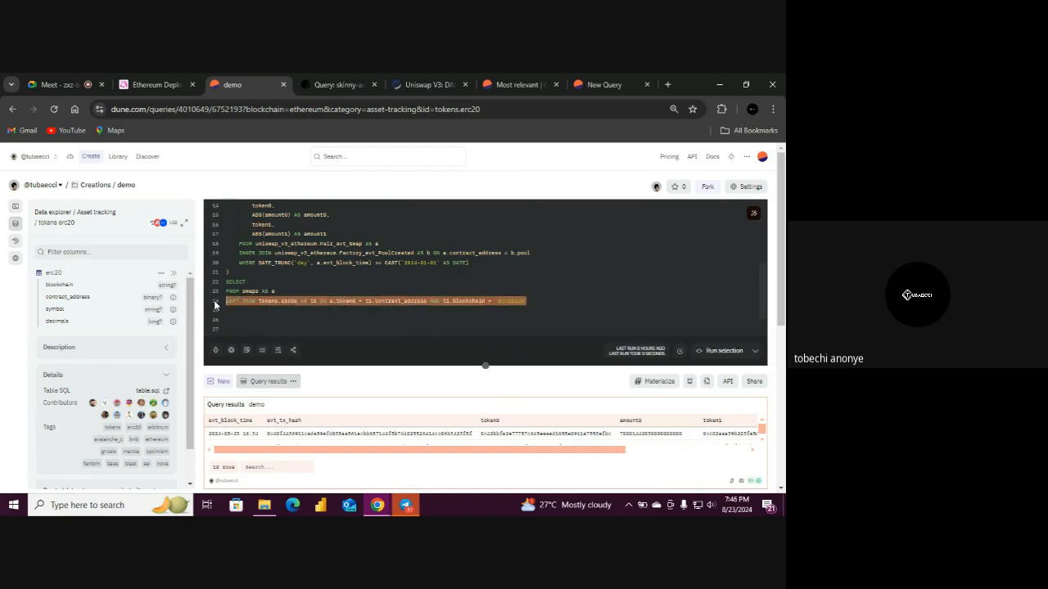
pyautogui.click(237, 313)
pyautogui.hotkey('ctrl', 'v')
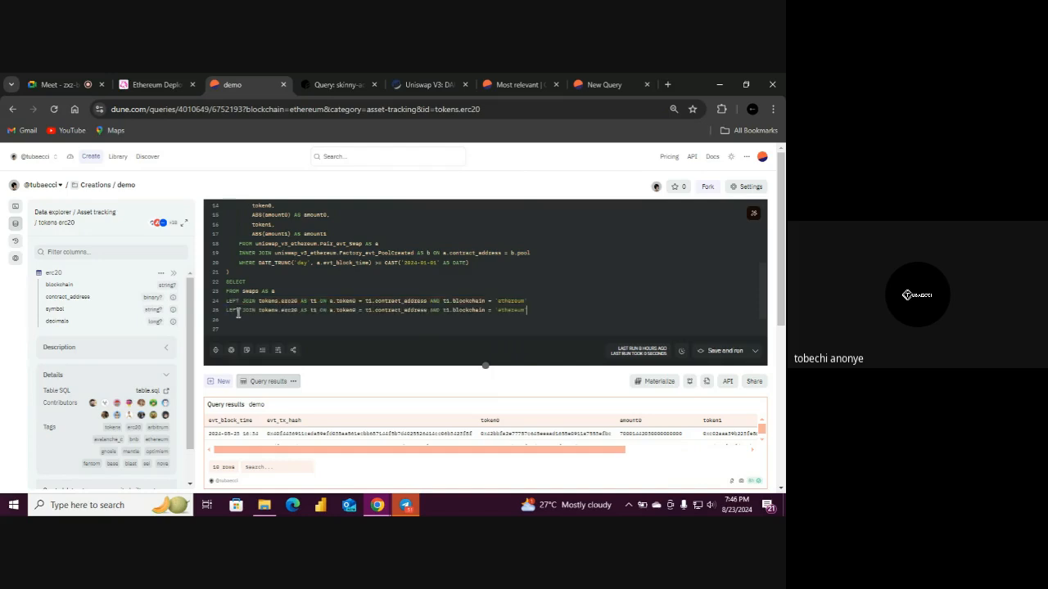
# Change the second join to alias t2, matching a.token1 = t2.contract_address AND t2.blockchain = 'ethereum'
pyautogui.doubleClick(316, 311)
pyautogui.write('t2')
pyautogui.click(356, 311)
pyautogui.press('BackSpace')
pyautogui.write('1')
pyautogui.click(372, 311)
pyautogui.press('BackSpace')
pyautogui.write('2')
pyautogui.click(449, 311)
pyautogui.press('BackSpace')
pyautogui.write('2')
pyautogui.click(535, 313)
# Add evt_block_time and evt_tx_hash, each on its own line with a trailing comma, to the outer SELECT
pyautogui.moveTo(486, 366); pyautogui.dragTo(486, 378)
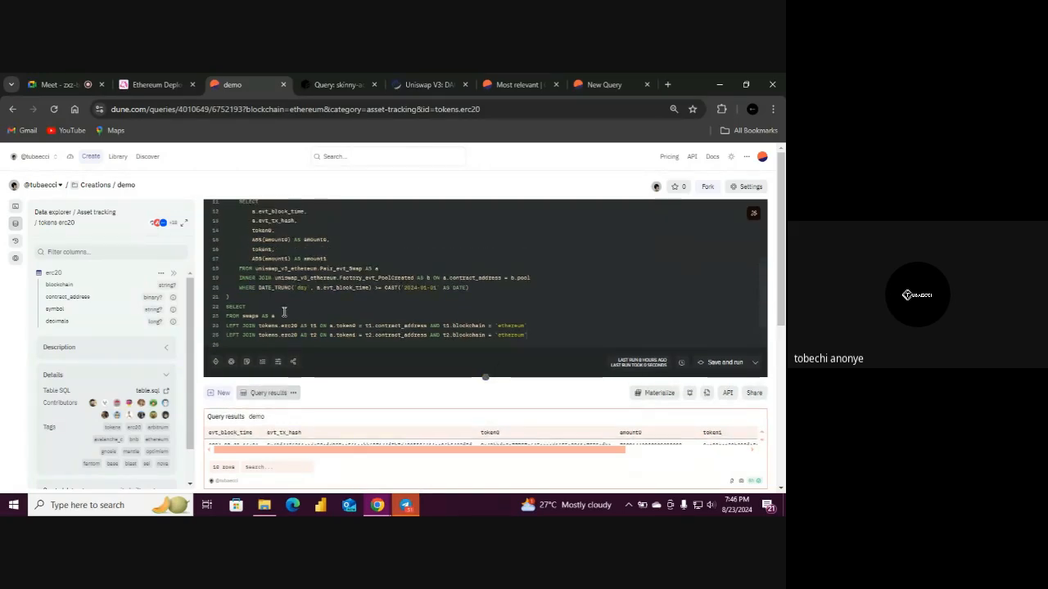
pyautogui.press('Return')
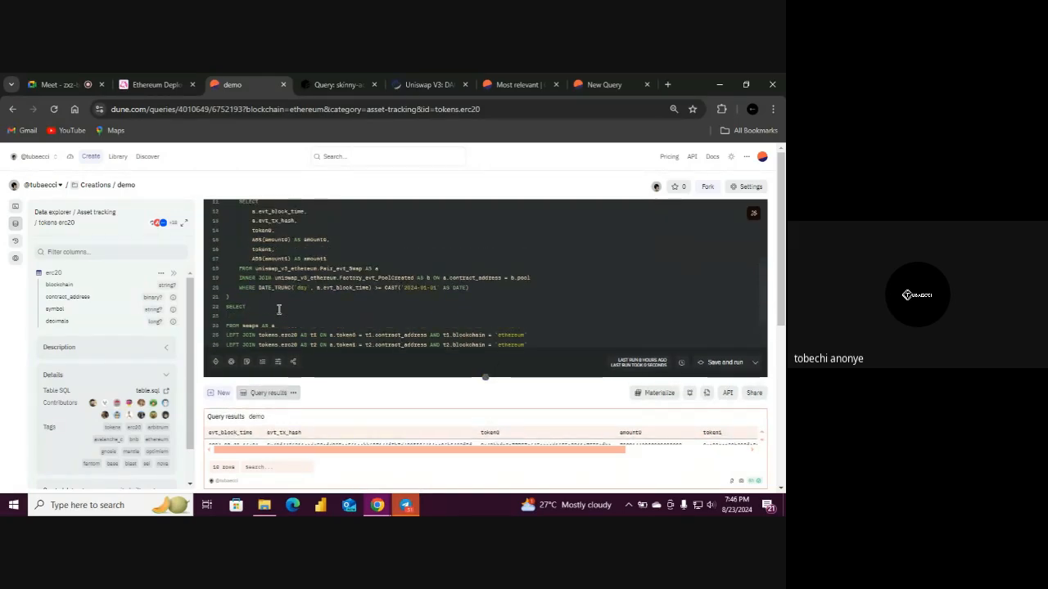
pyautogui.doubleClick(294, 211)
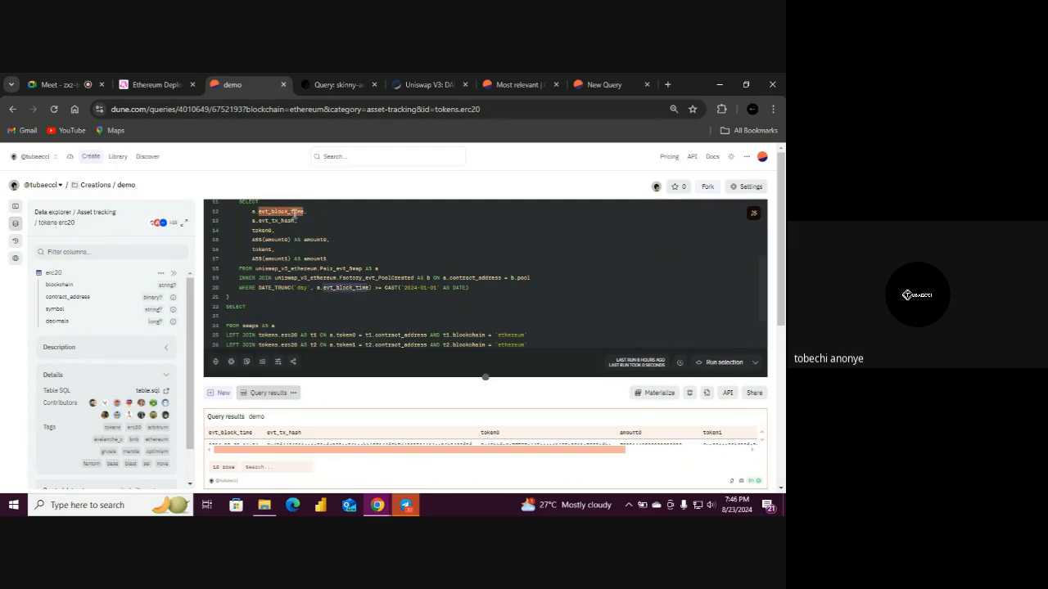
pyautogui.click(234, 316)
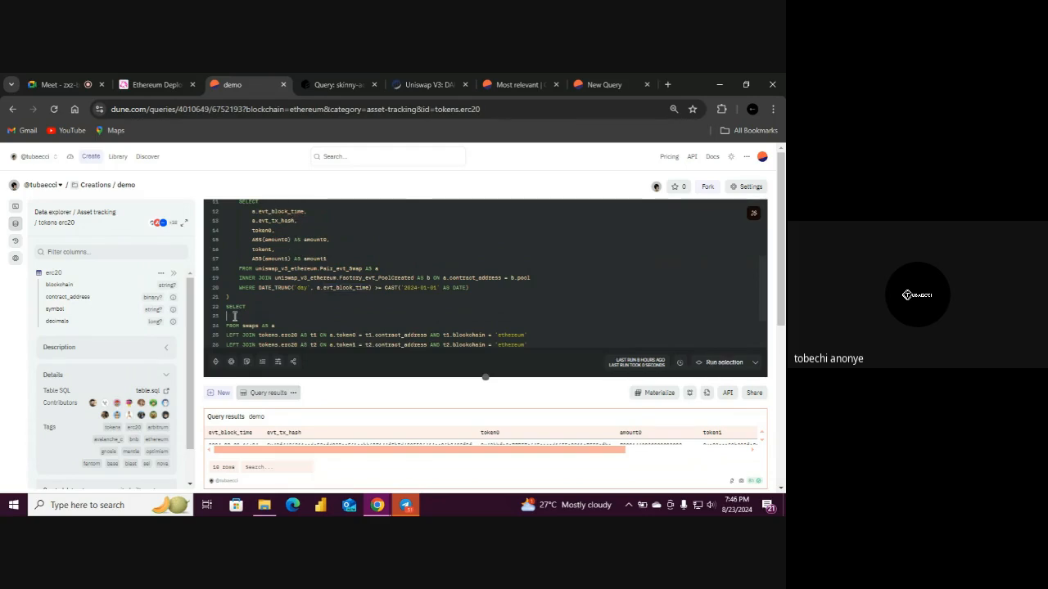
pyautogui.write('evt_block_time')
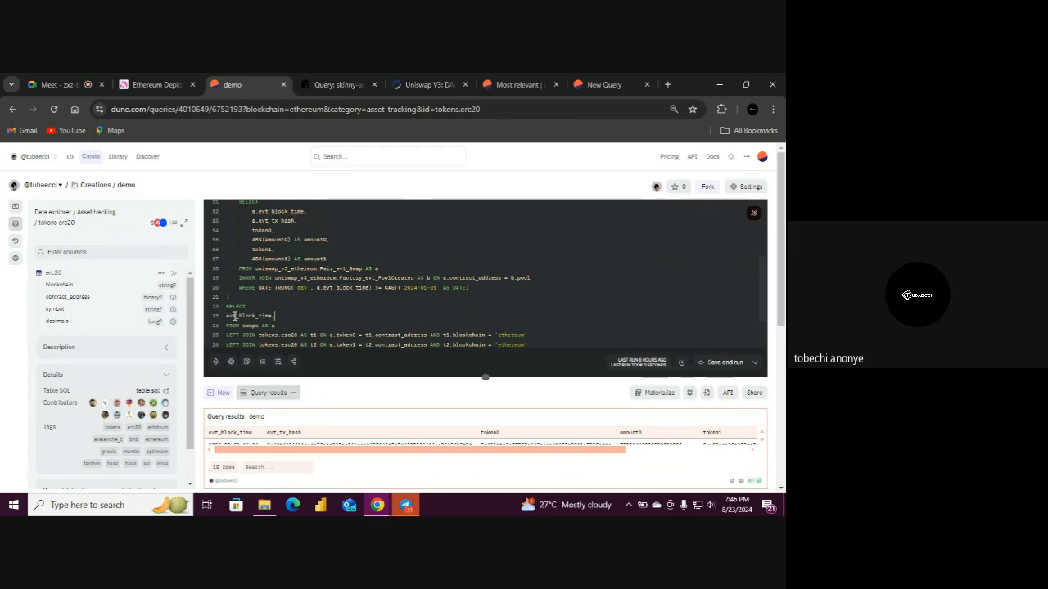
pyautogui.press('Return')
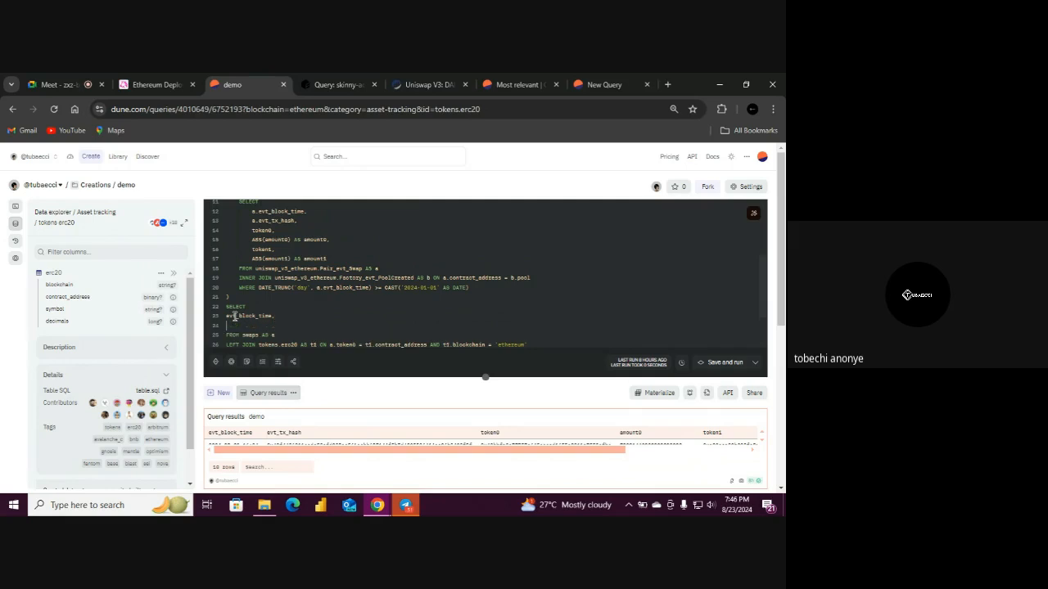
pyautogui.doubleClick(288, 221)
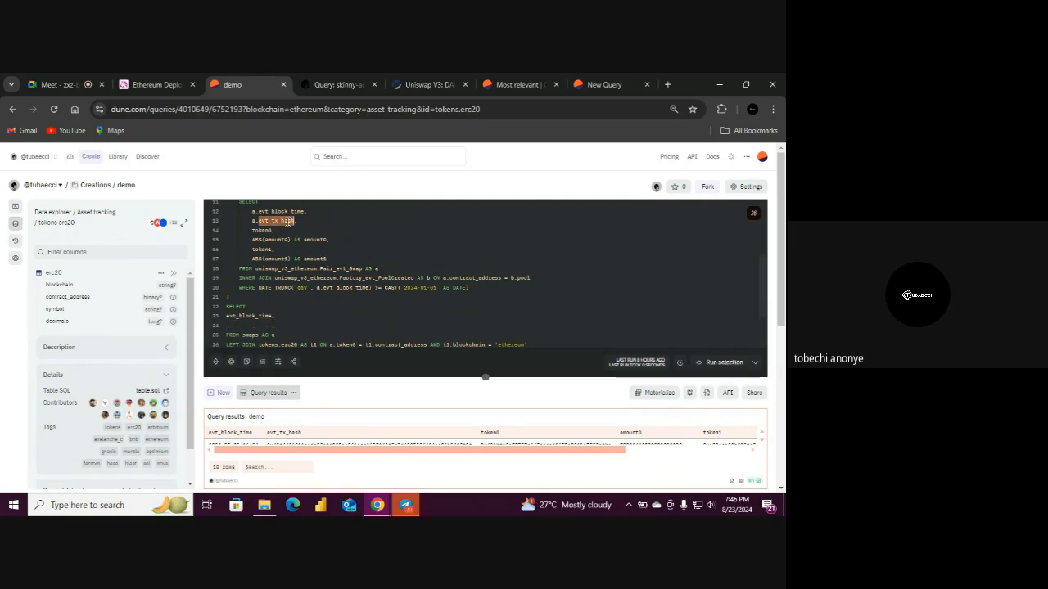
pyautogui.click(248, 322)
pyautogui.write('evt_tx_hash')
pyautogui.press('Return')
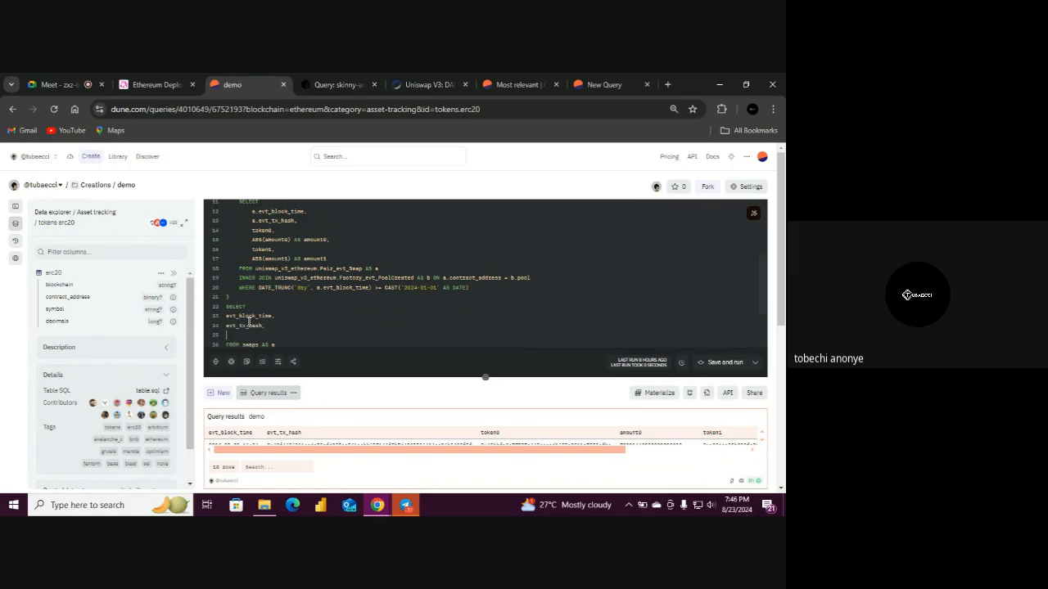
# Add token0 followed by a comma as the third column of the outer SELECT
pyautogui.scroll(-2, 761, 291)
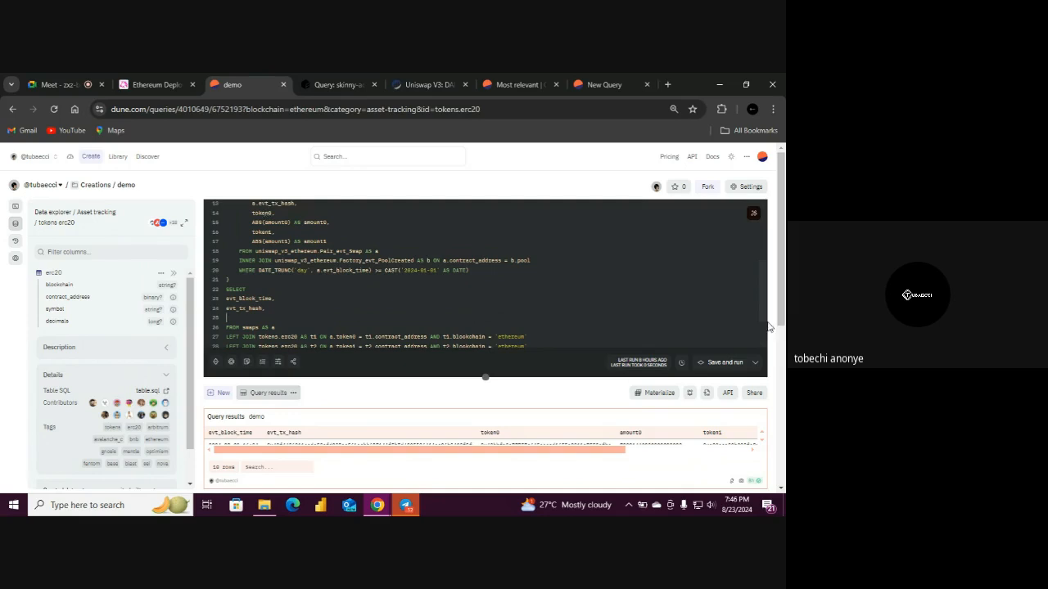
pyautogui.doubleClick(270, 214)
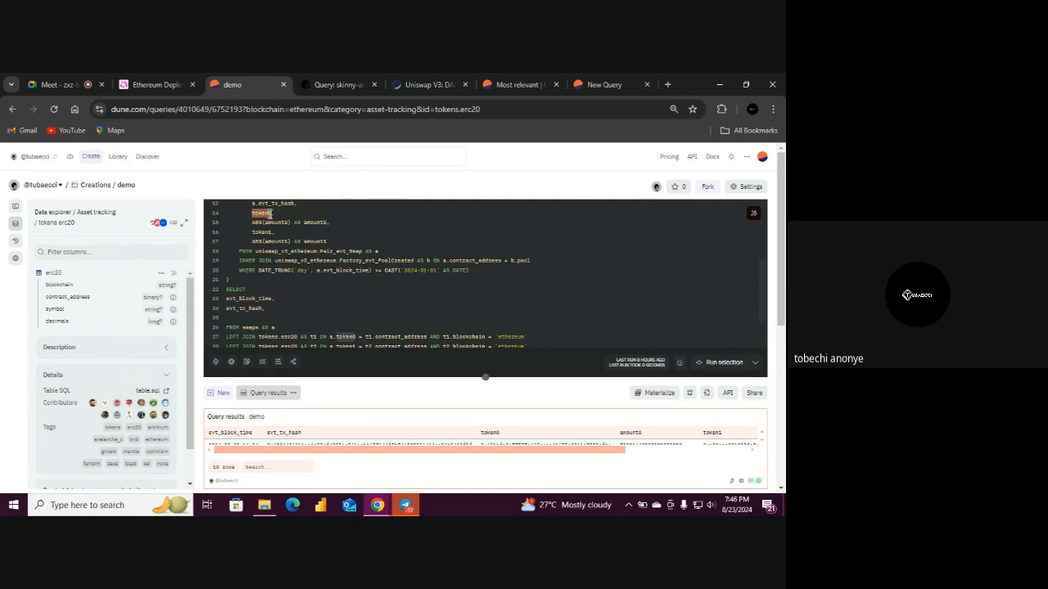
pyautogui.click(241, 318)
pyautogui.write('token0')
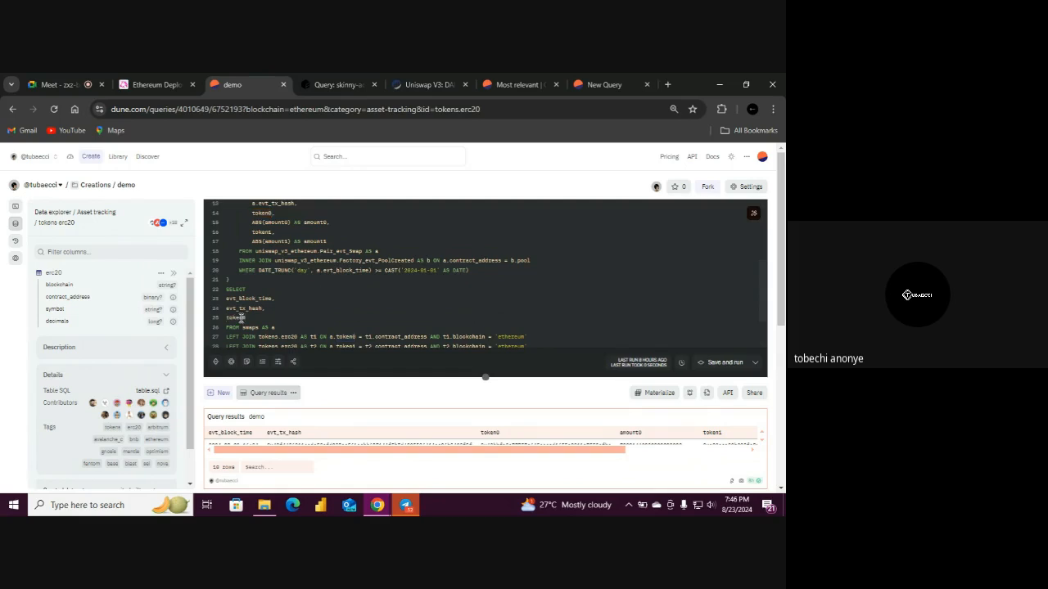
pyautogui.write(',')
pyautogui.press('Return')
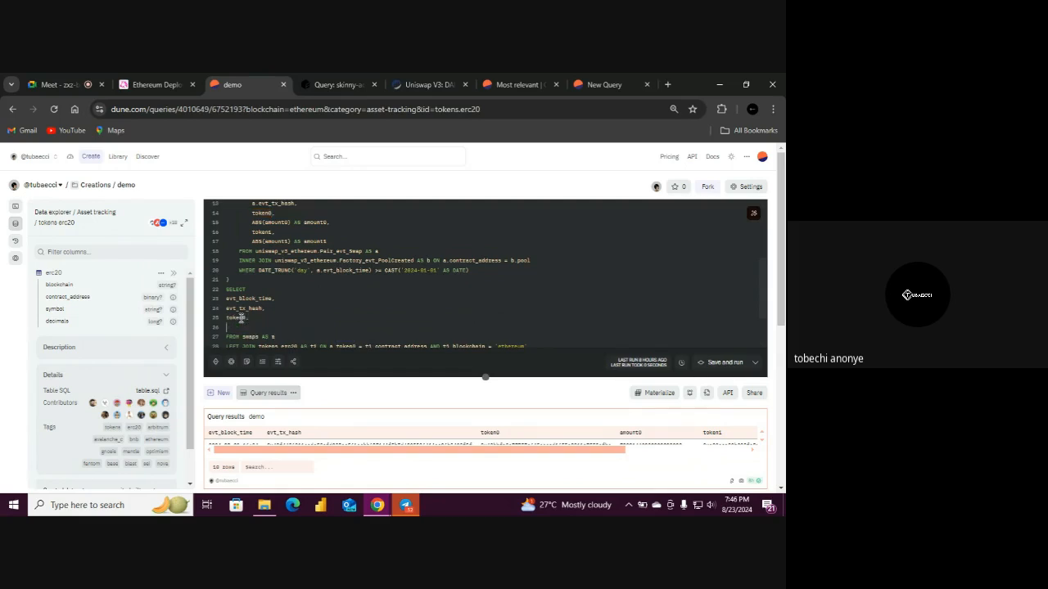
# Add the column t1.symbol AS symbol0 from tokens.erc20 below token0 in the outer SELECT
pyautogui.moveTo(762, 294); pyautogui.dragTo(764, 306)
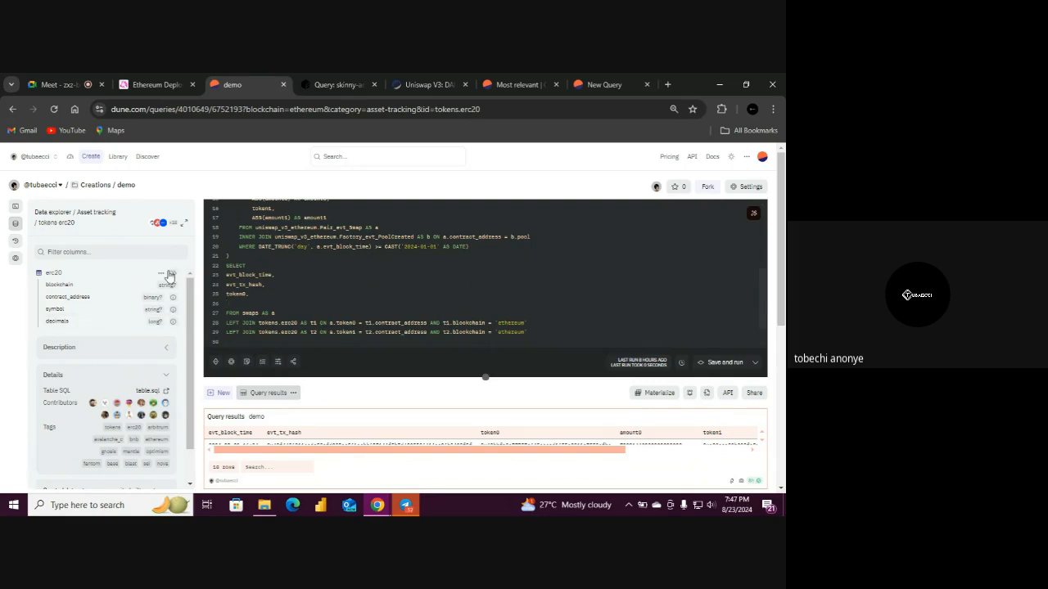
pyautogui.click(162, 274)
pyautogui.click(47, 310)
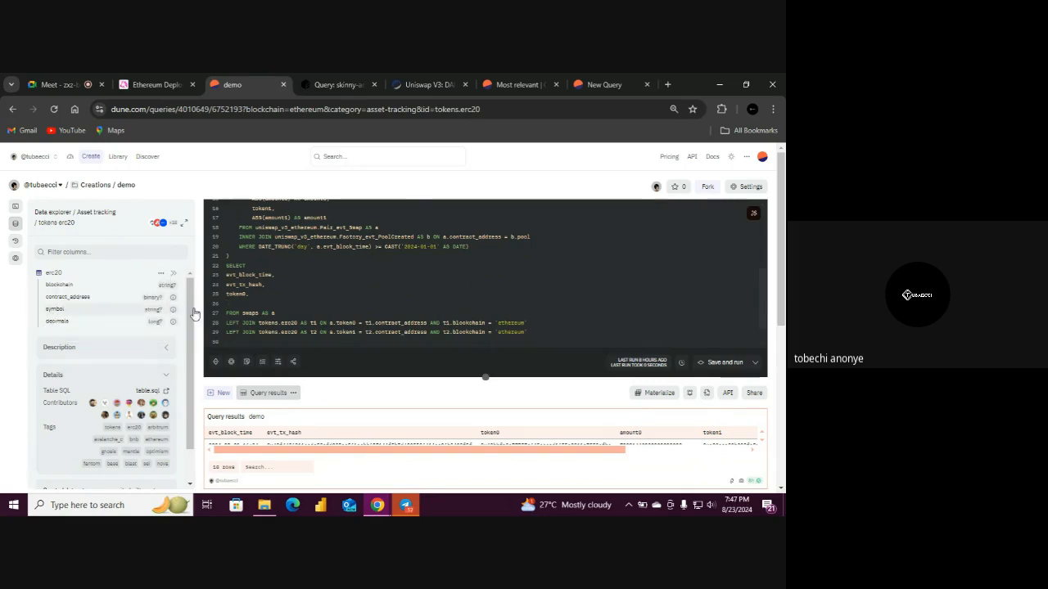
pyautogui.write('t1,')
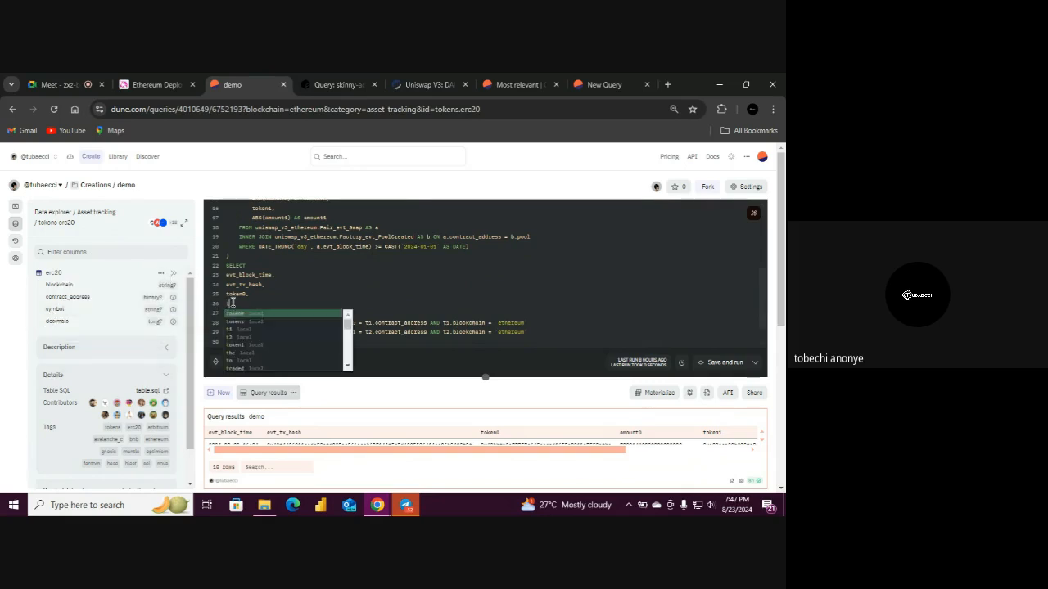
pyautogui.click(95, 314)
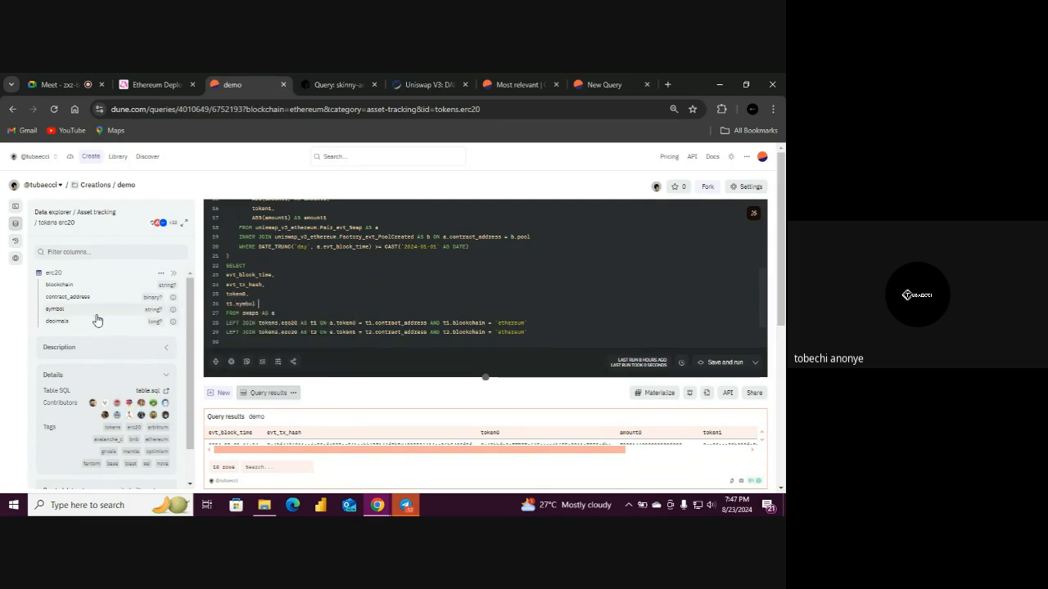
pyautogui.write('AS ')
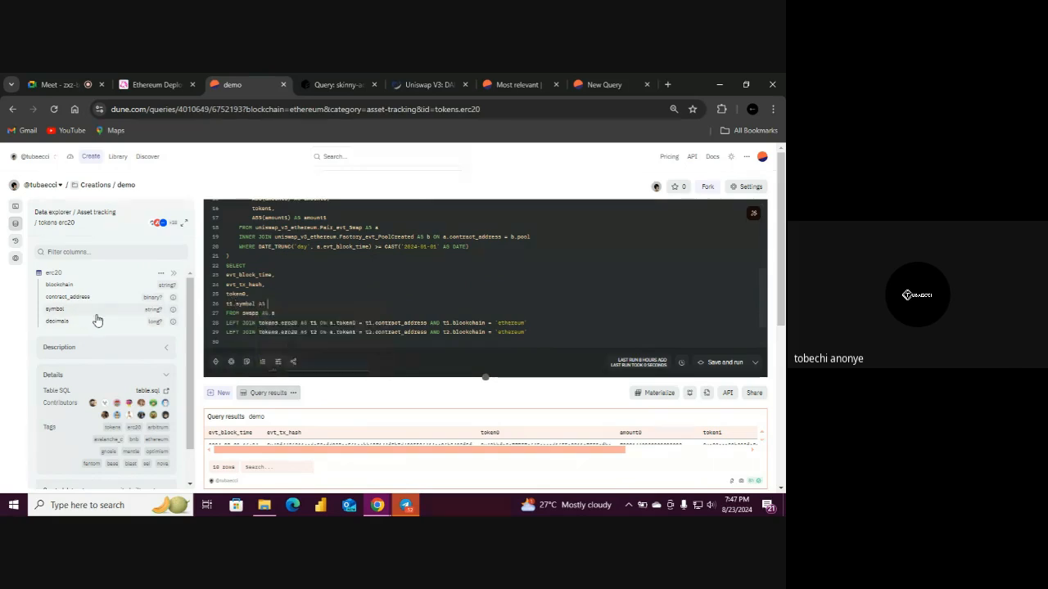
pyautogui.write('symbol')
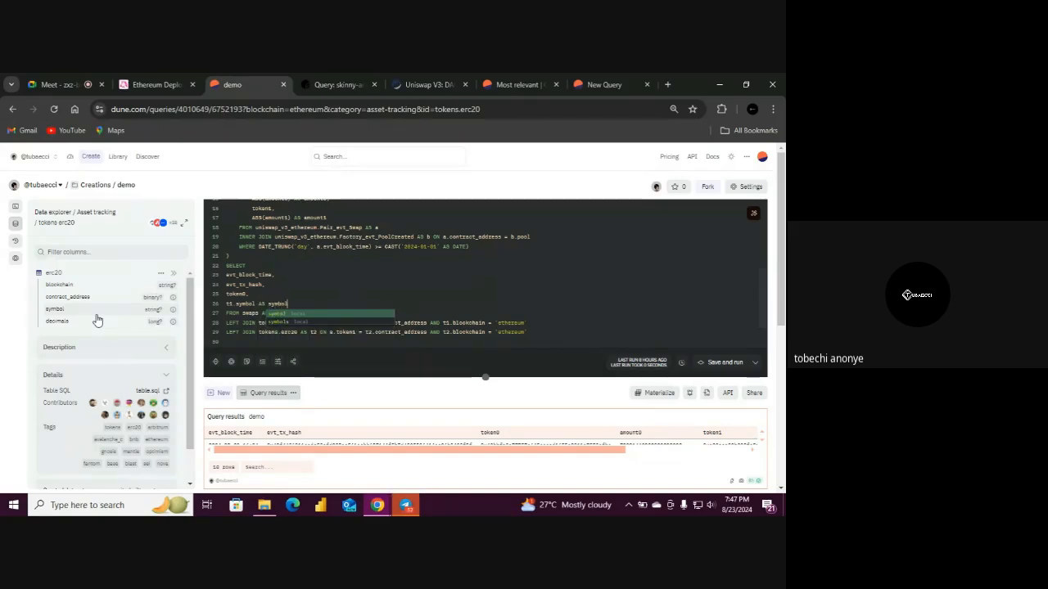
pyautogui.write('0,')
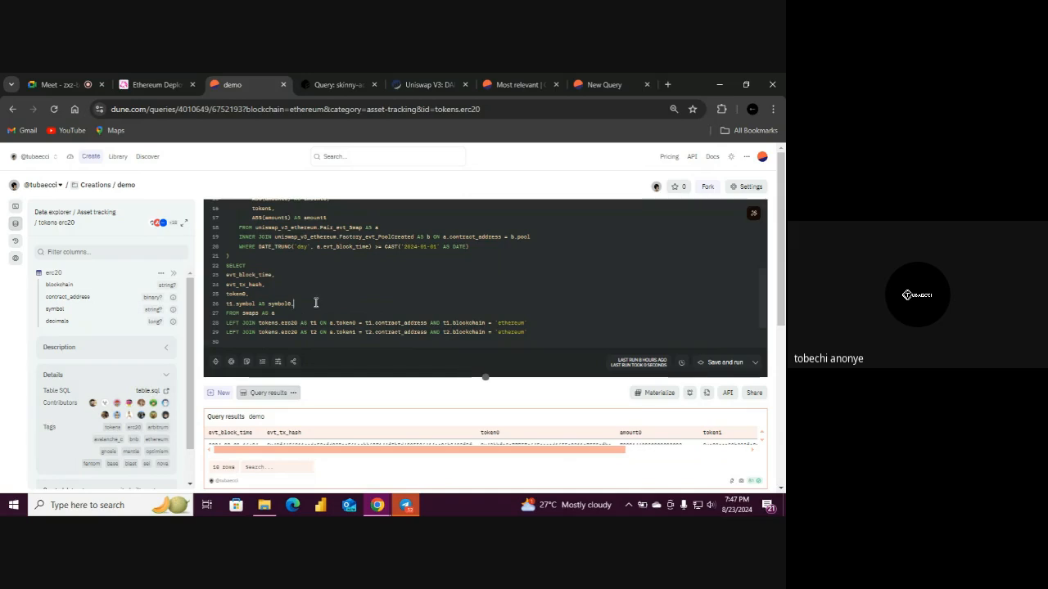
pyautogui.press('Return')
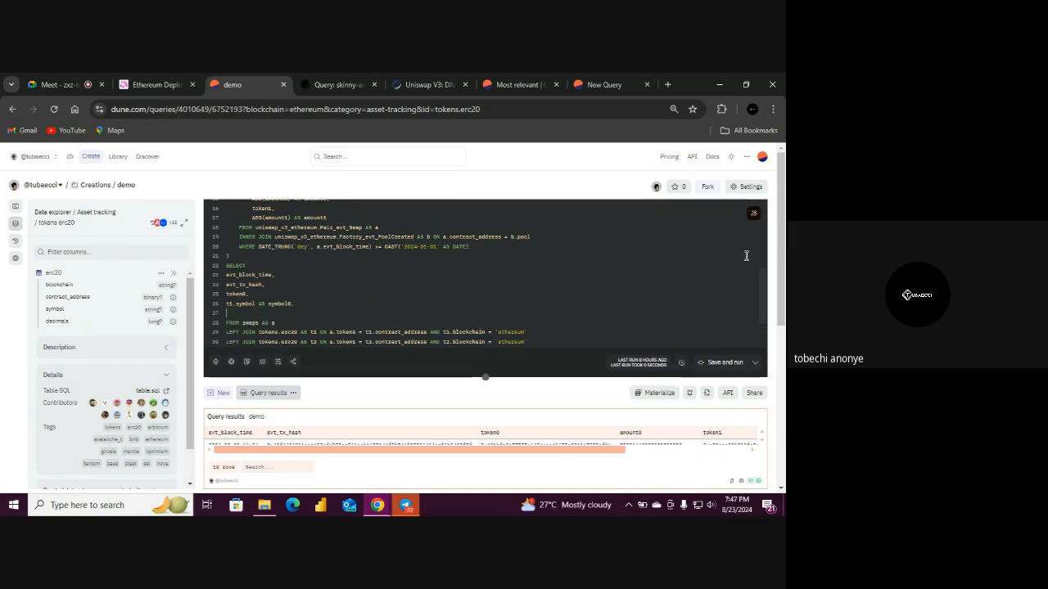
# Copy amount0 from the swaps subquery into the line below the symbol0 column of the outer SELECT
pyautogui.scroll(1, 385, 200)
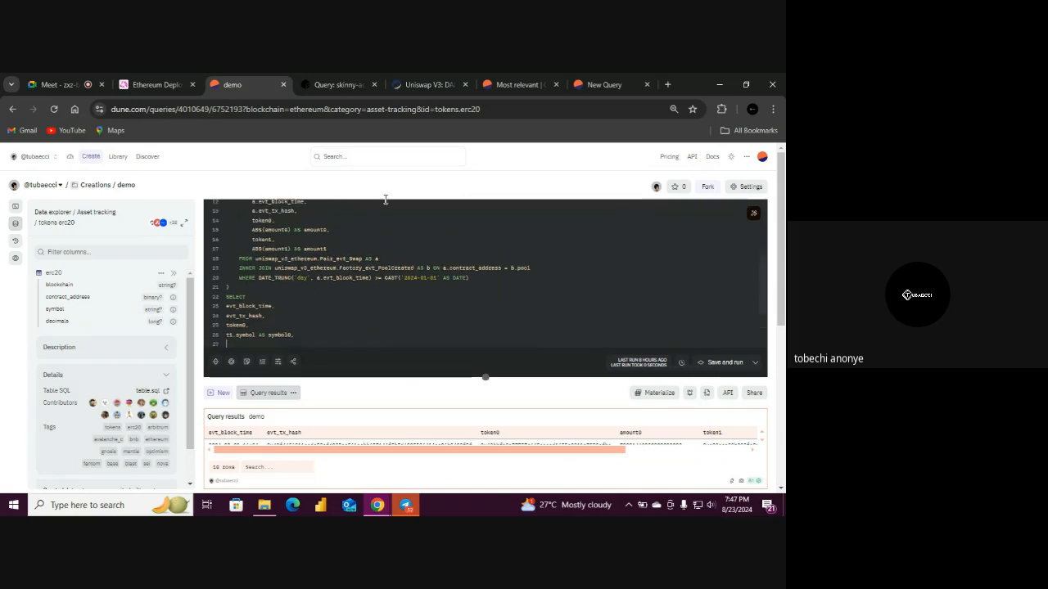
pyautogui.doubleClick(325, 229)
pyautogui.hotkey('ctrl', 'c')
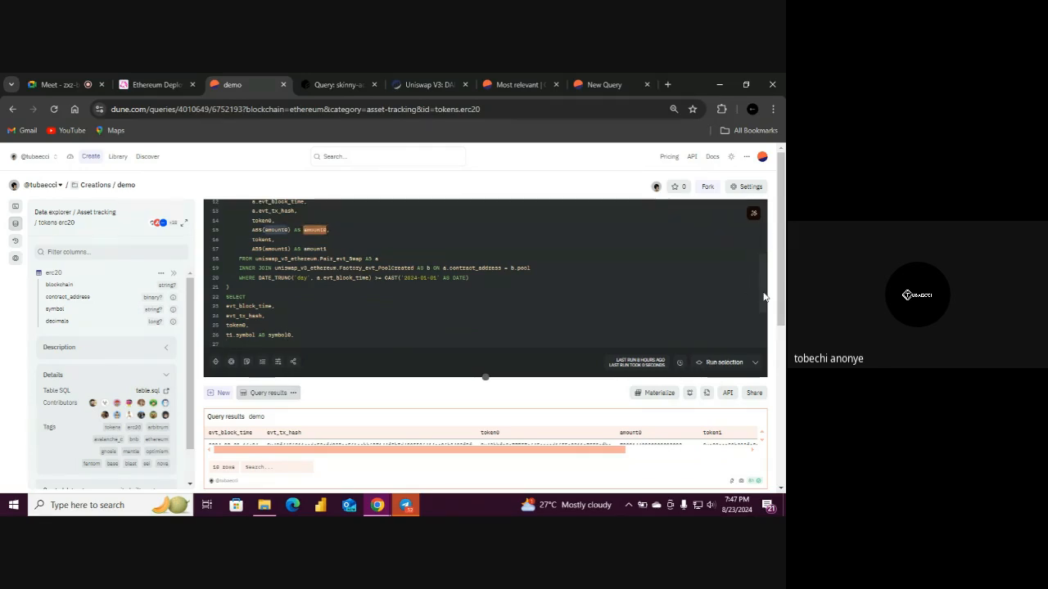
pyautogui.scroll(-1, 762, 302)
pyautogui.click(248, 321)
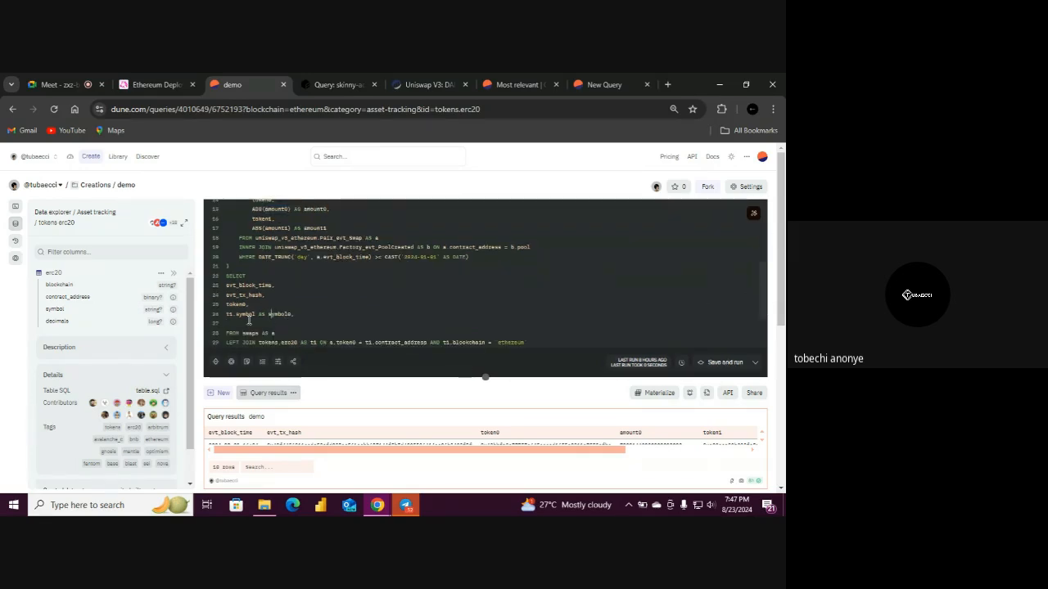
pyautogui.hotkey('ctrl', 'v')
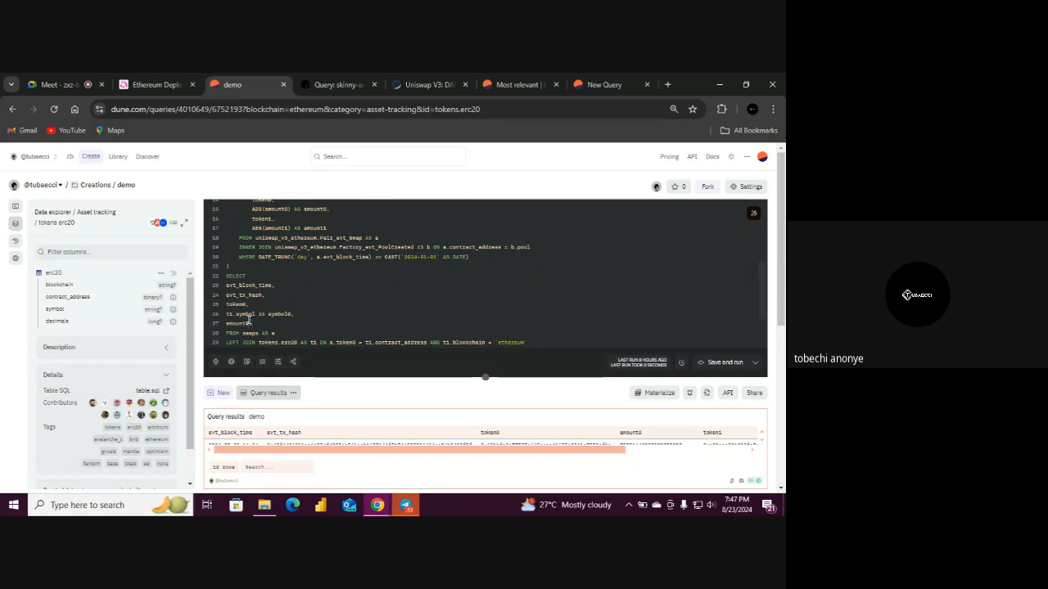
# Complete the amount0 column as amount0 / POW(10, t1.decimals) AS amount0_new and add blank lines below it
pyautogui.write('/ PO')
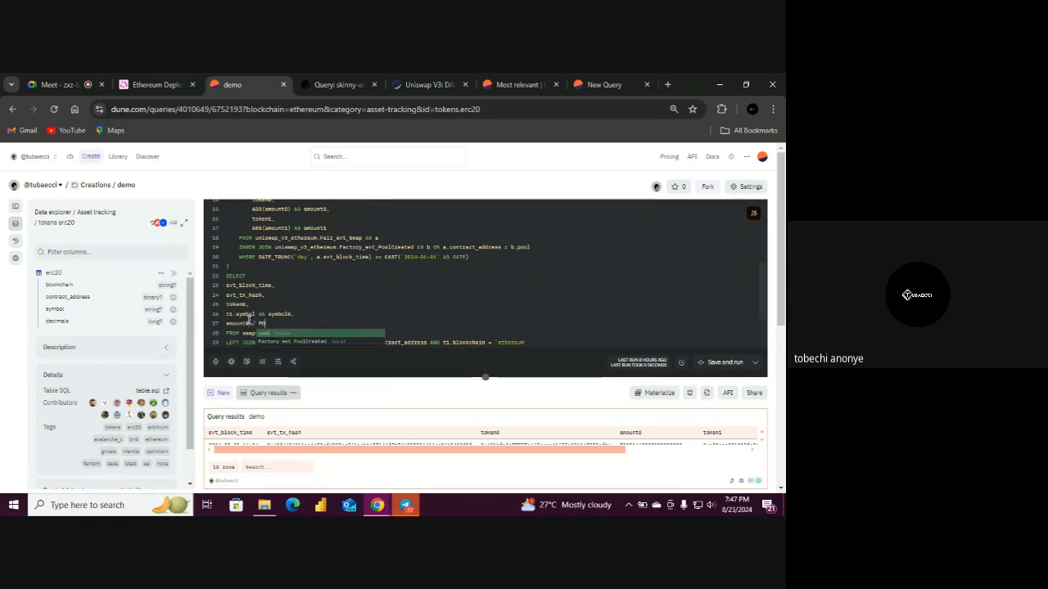
pyautogui.write('W')
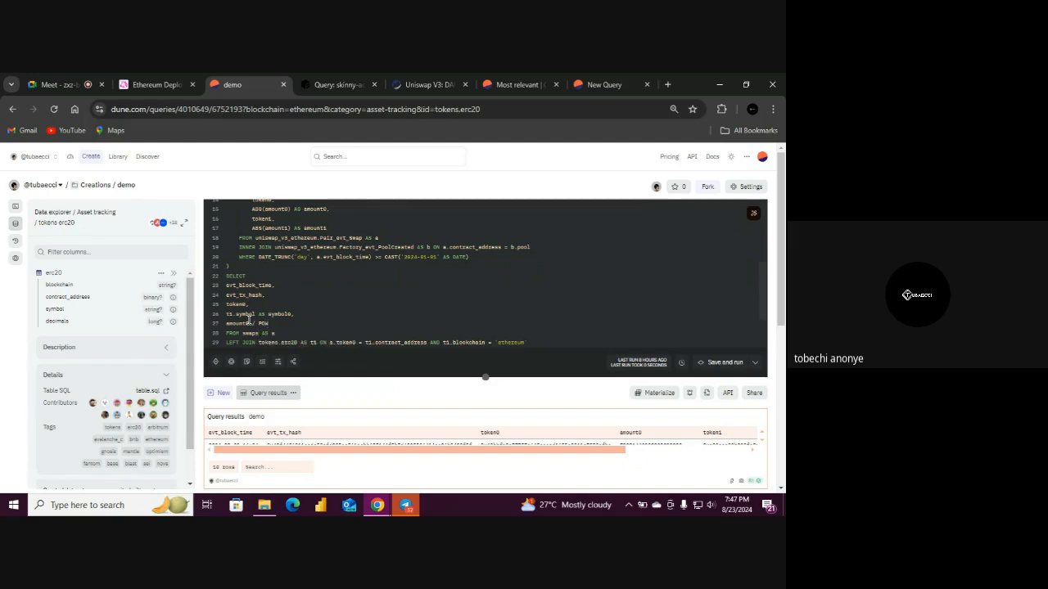
pyautogui.write('(10, t1.')
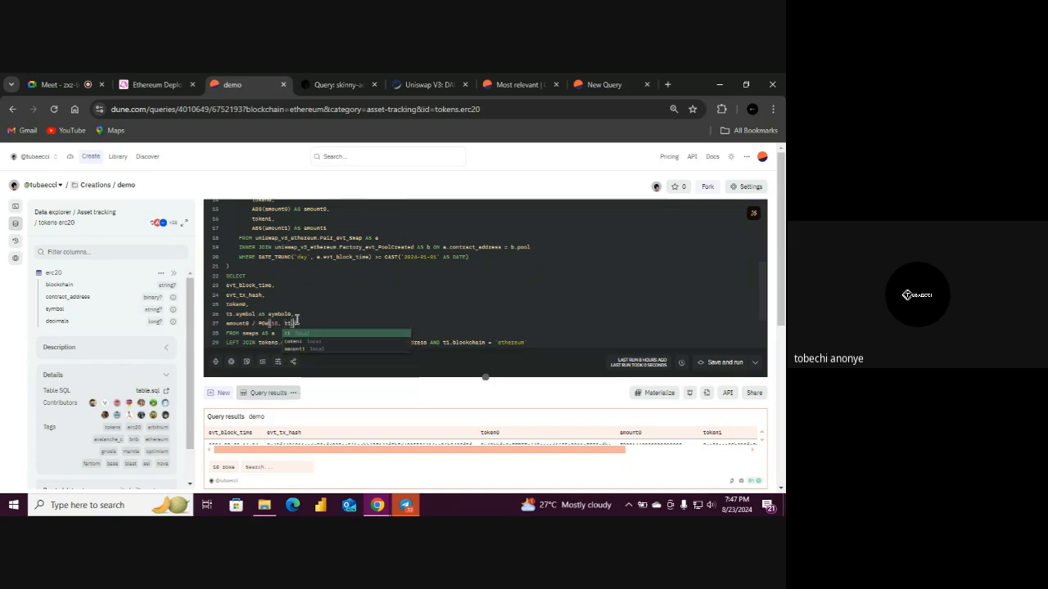
pyautogui.click(135, 323)
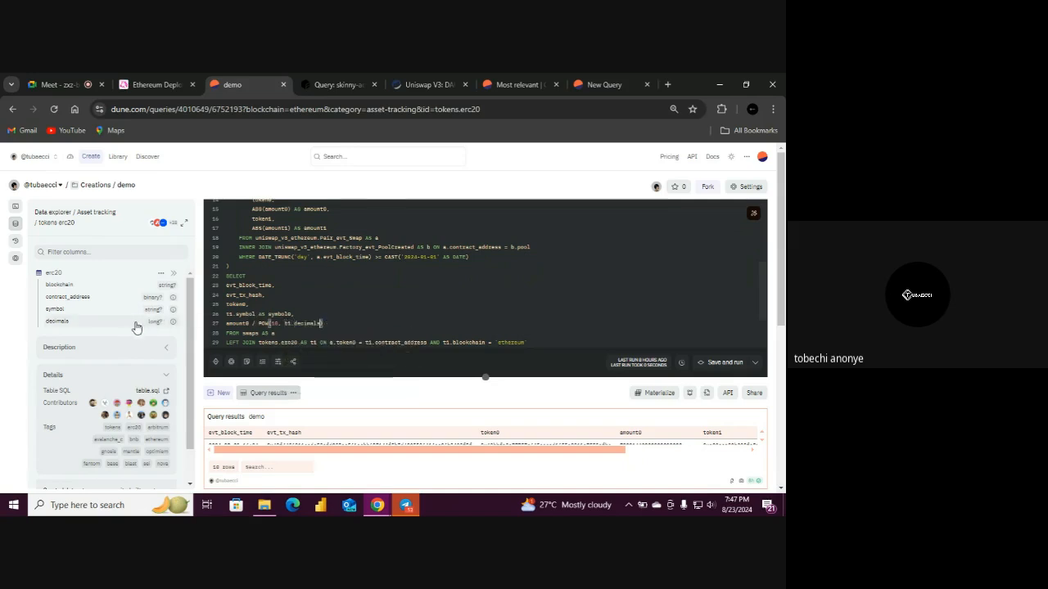
pyautogui.write(') ')
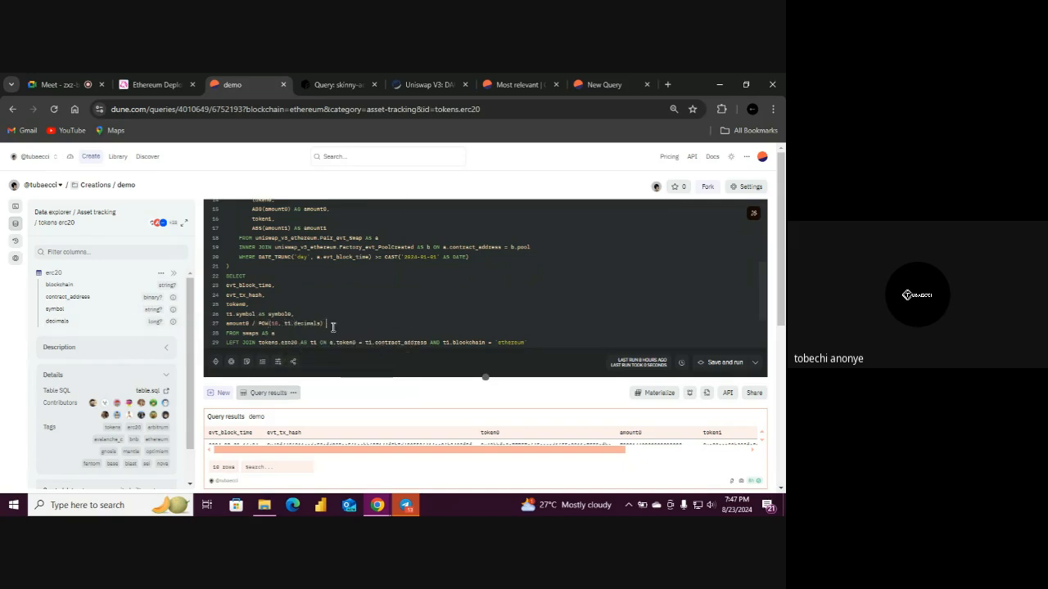
pyautogui.write('AS amount0')
pyautogui.press('Return')
pyautogui.press('Return')
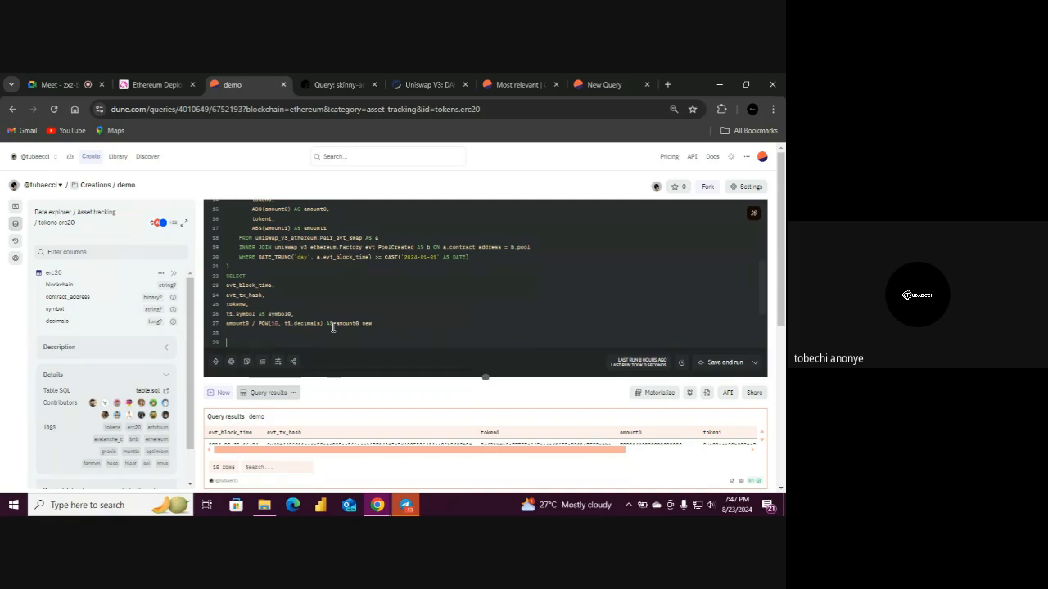
# Wrap t1.decimals in the amount0_new column in COALESCE with 18 as the fallback value
pyautogui.scroll(-1, 765, 297)
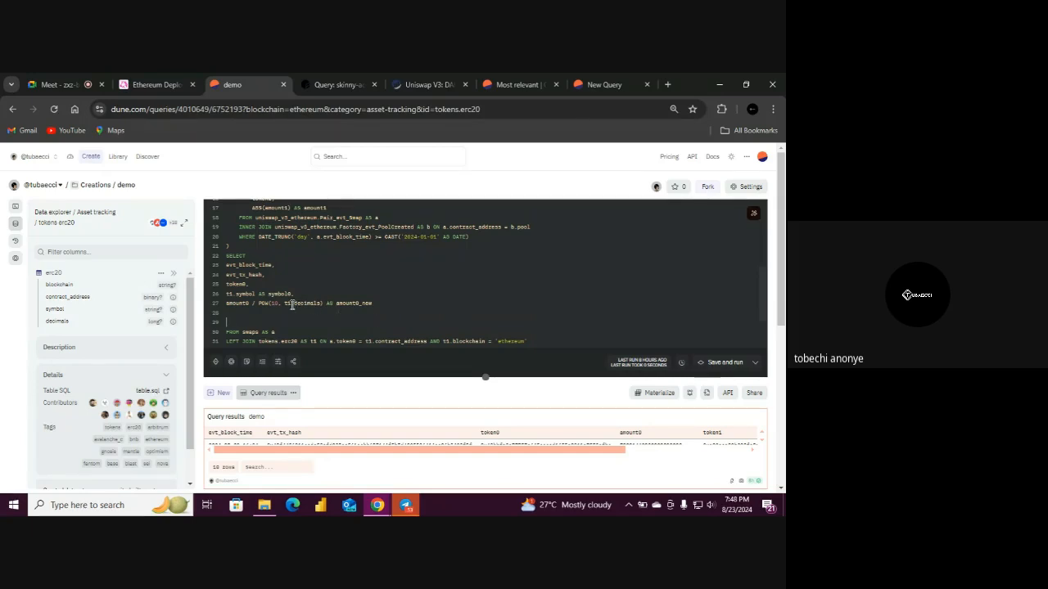
pyautogui.click(285, 303)
pyautogui.write('COA')
pyautogui.click(290, 314)
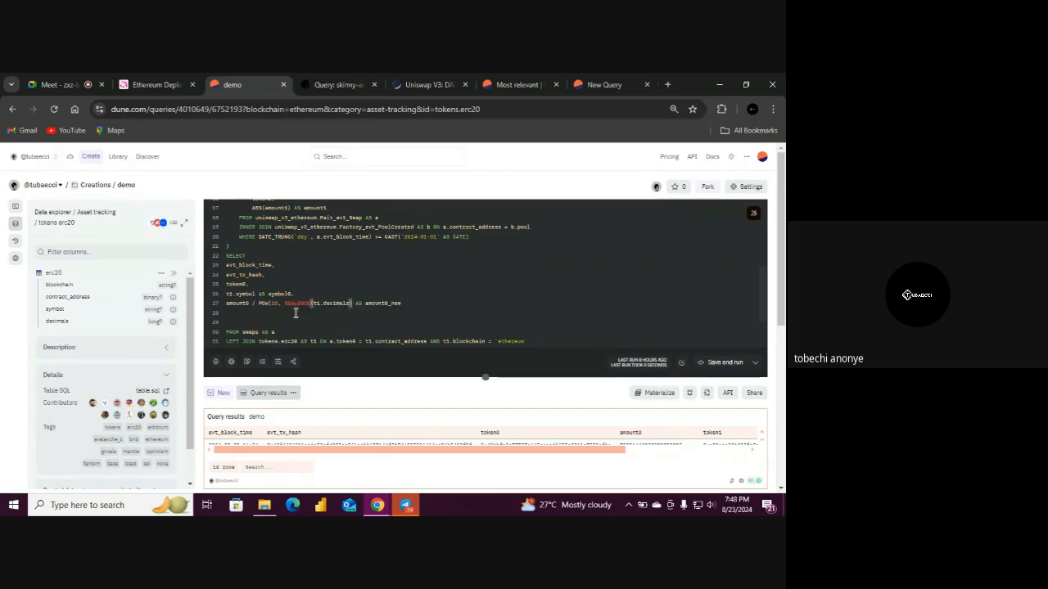
pyautogui.click(350, 303)
pyautogui.write(', 18')
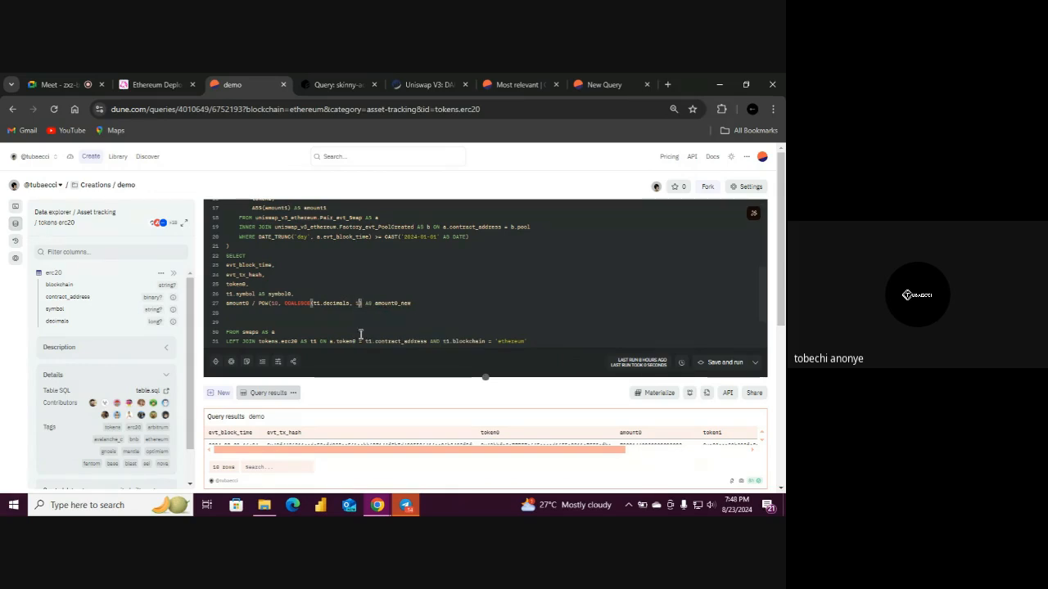
pyautogui.write(')')
pyautogui.press('Right')
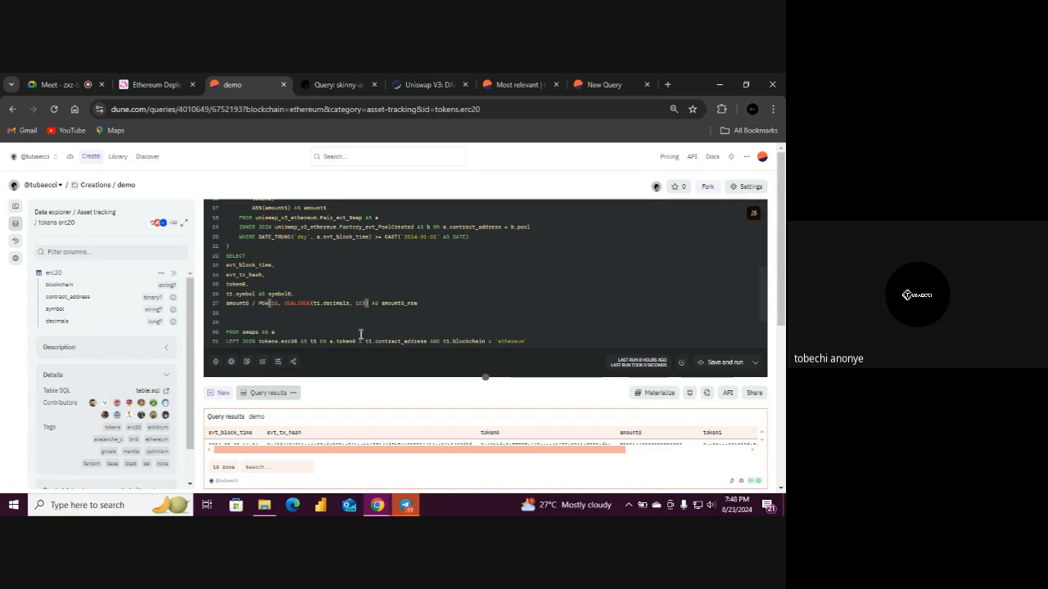
pyautogui.click(434, 303)
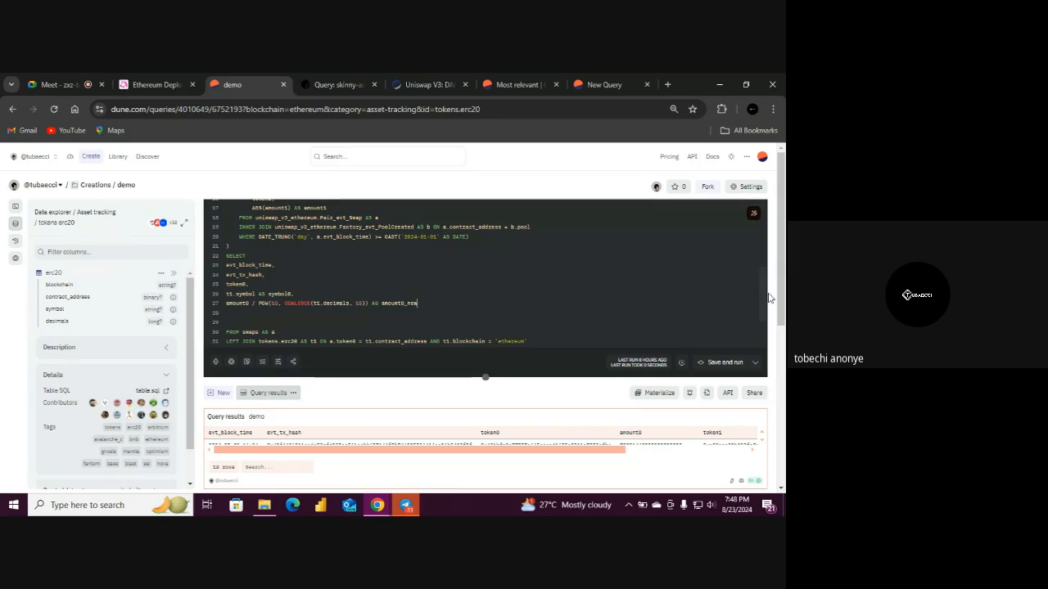
# Add token1 followed by a comma on a new line below the amount0_new column of the outer SELECT
pyautogui.press('Return')
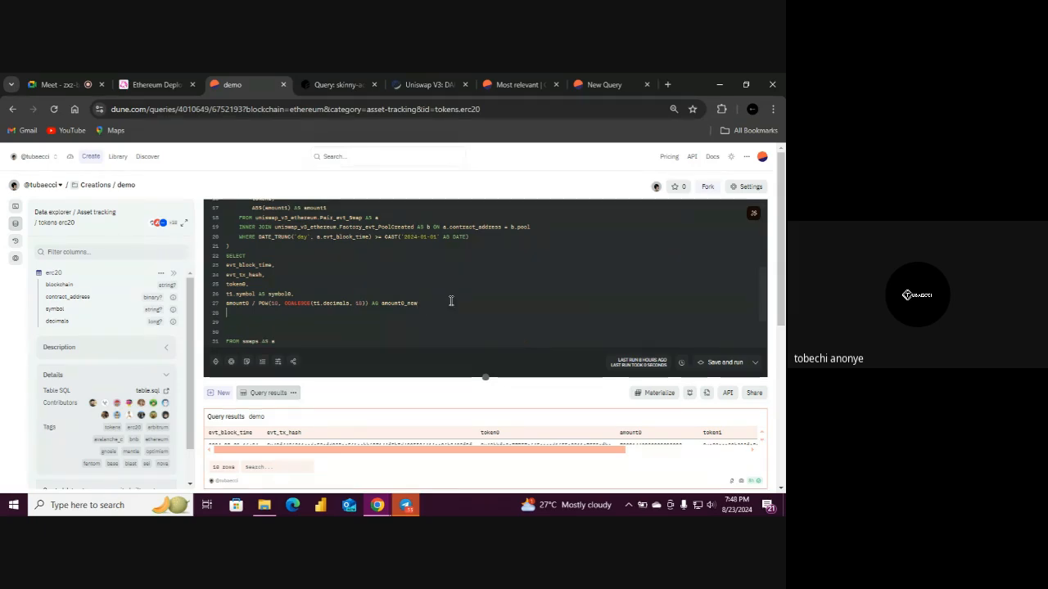
pyautogui.scroll(2, 761, 303)
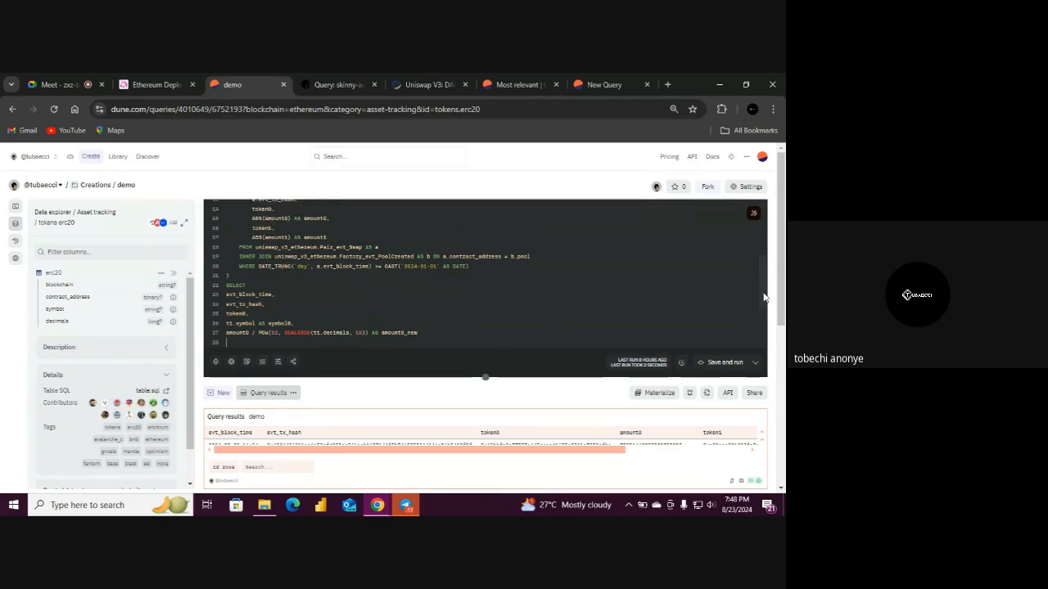
pyautogui.scroll(-2, 765, 299)
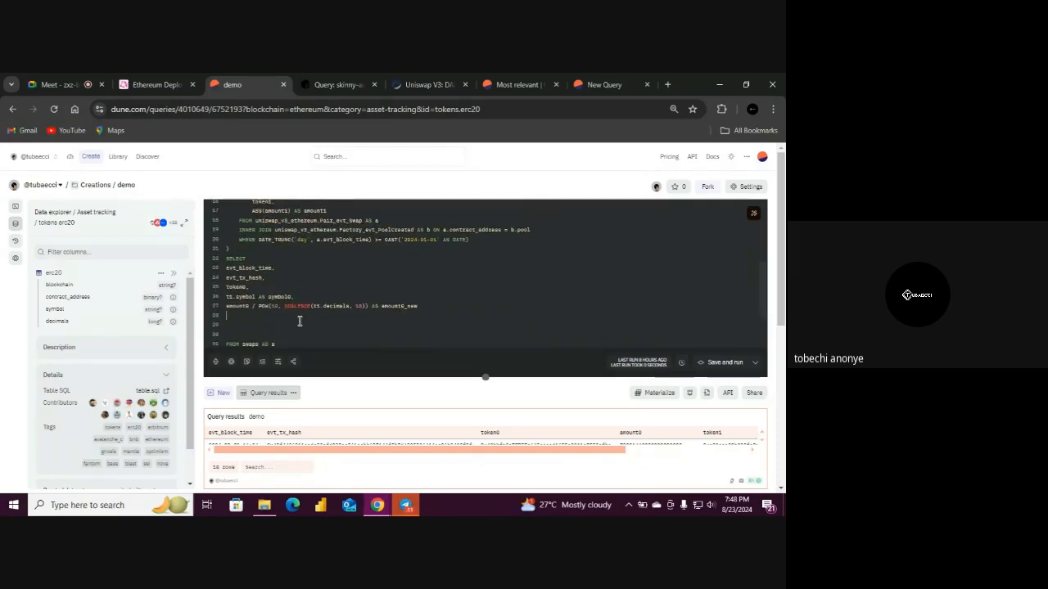
pyautogui.write('token1,')
pyautogui.moveTo(761, 302); pyautogui.dragTo(762, 303)
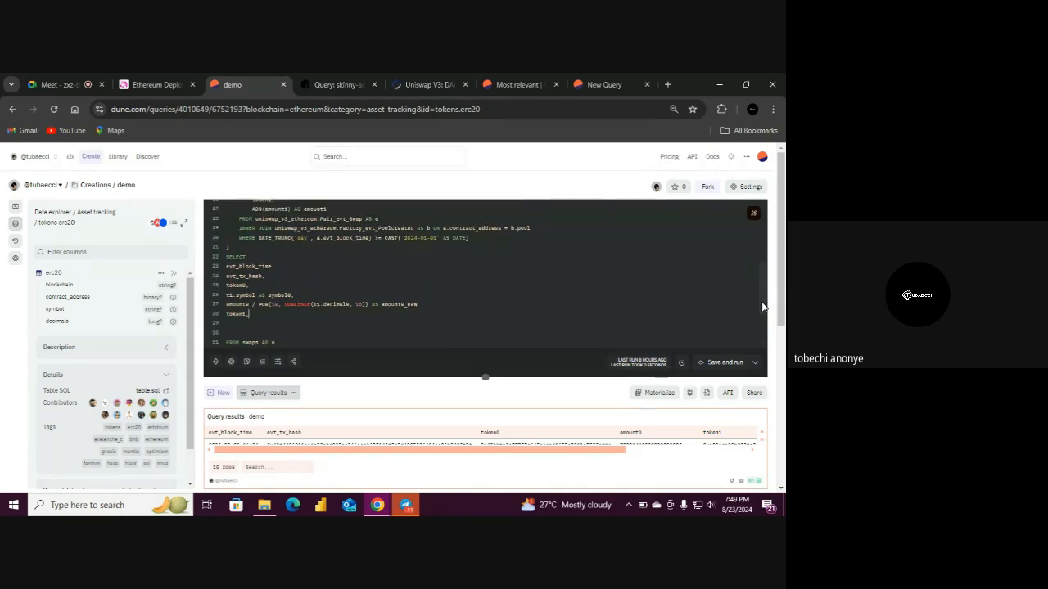
# Add the column t2.symbol AS symbol1 followed by a comma below token1 in the outer SELECT
pyautogui.click(243, 324)
pyautogui.write('t2')
pyautogui.click(92, 315)
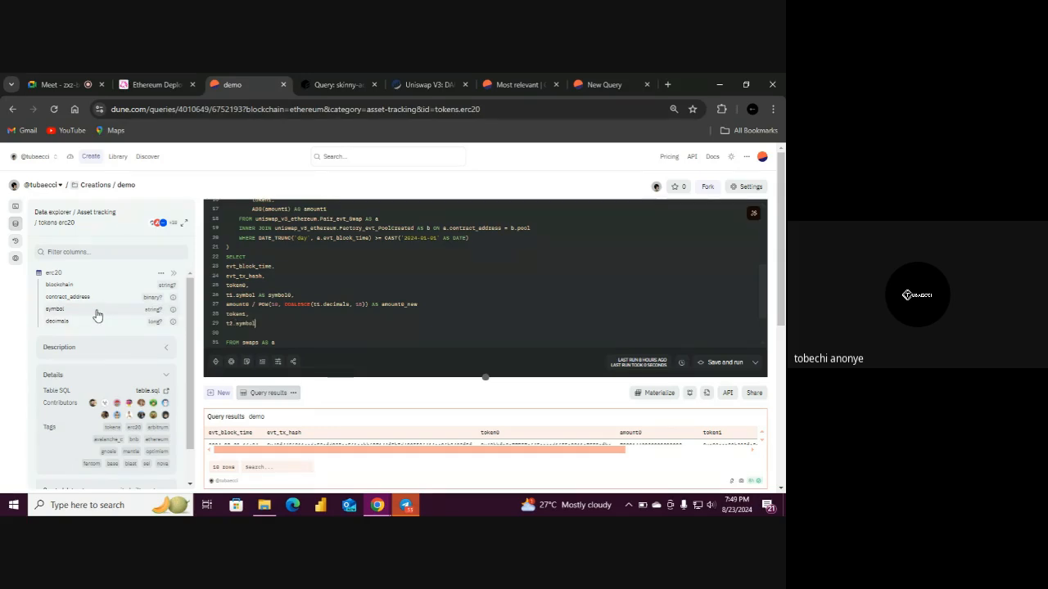
pyautogui.write('AS')
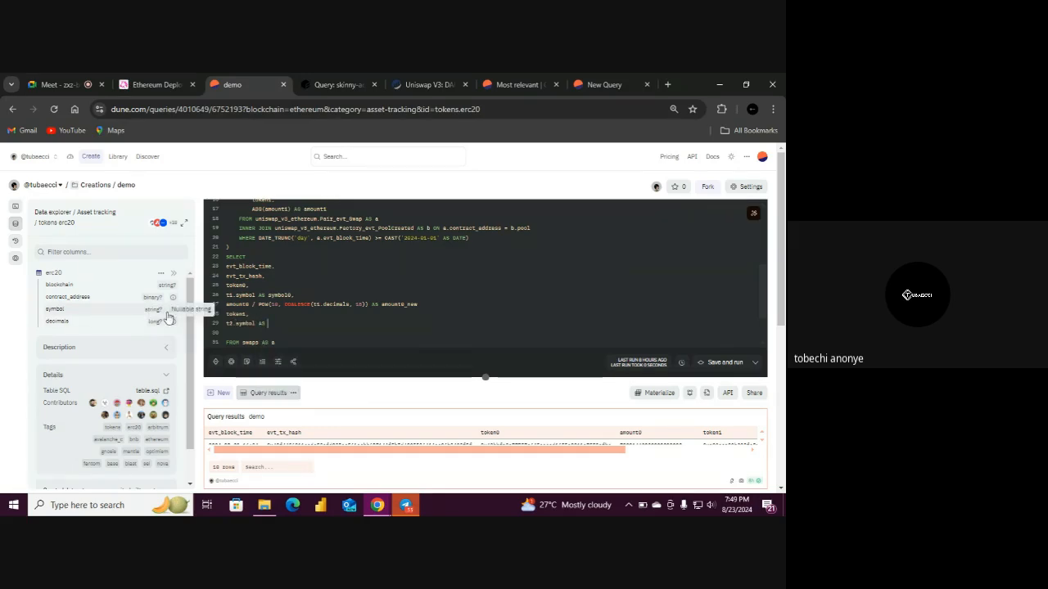
pyautogui.write(' symbol1,')
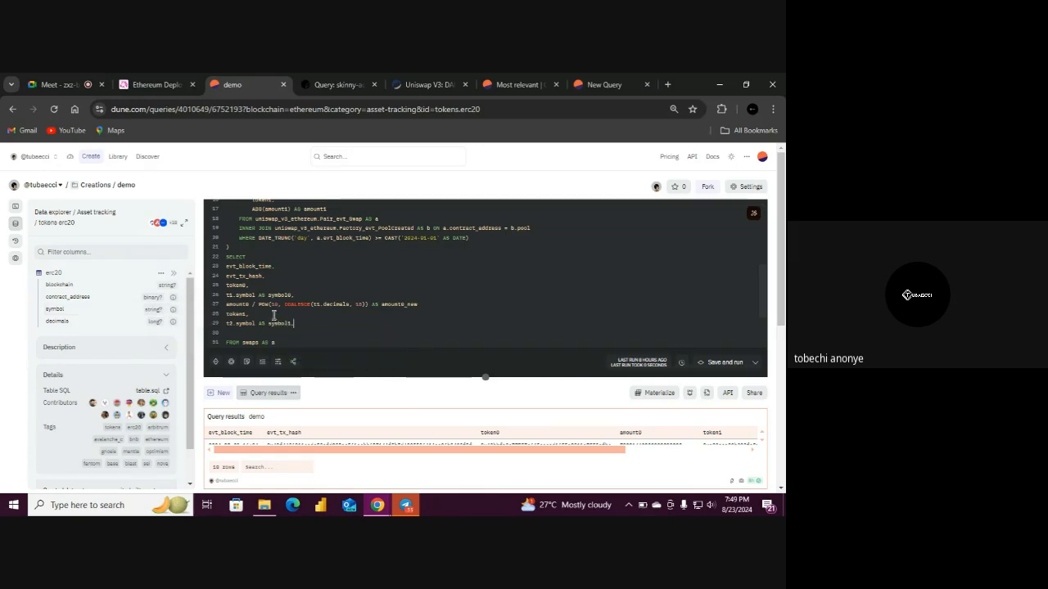
# Add the expression amount1 / POW(10, t2.decimals) below the symbol1 column, taking amount1 from the swaps subquery
pyautogui.doubleClick(315, 210)
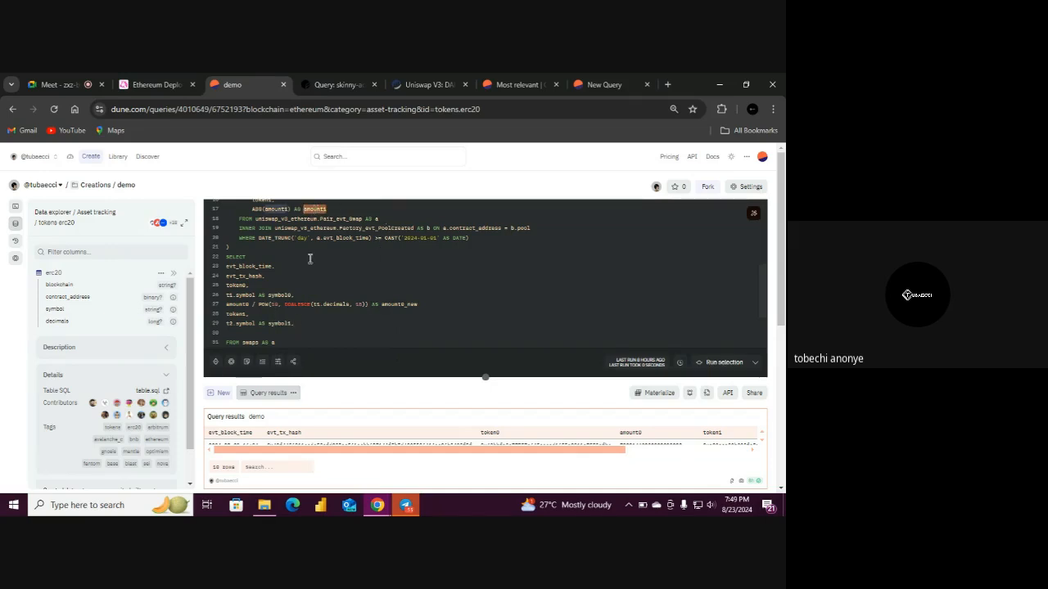
pyautogui.click(269, 331)
pyautogui.write('amount1')
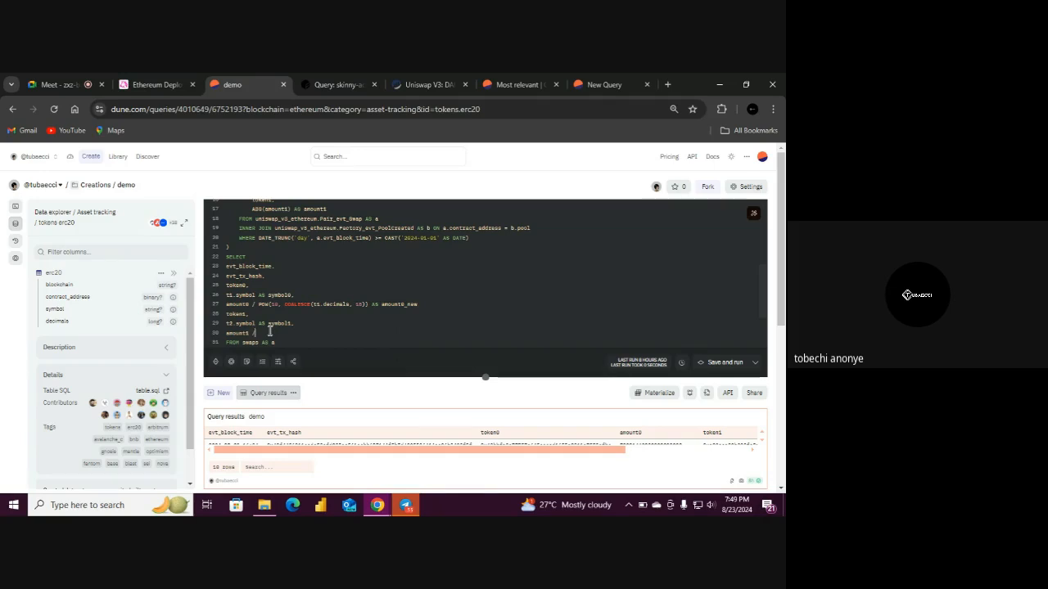
pyautogui.write('/ POW(1')
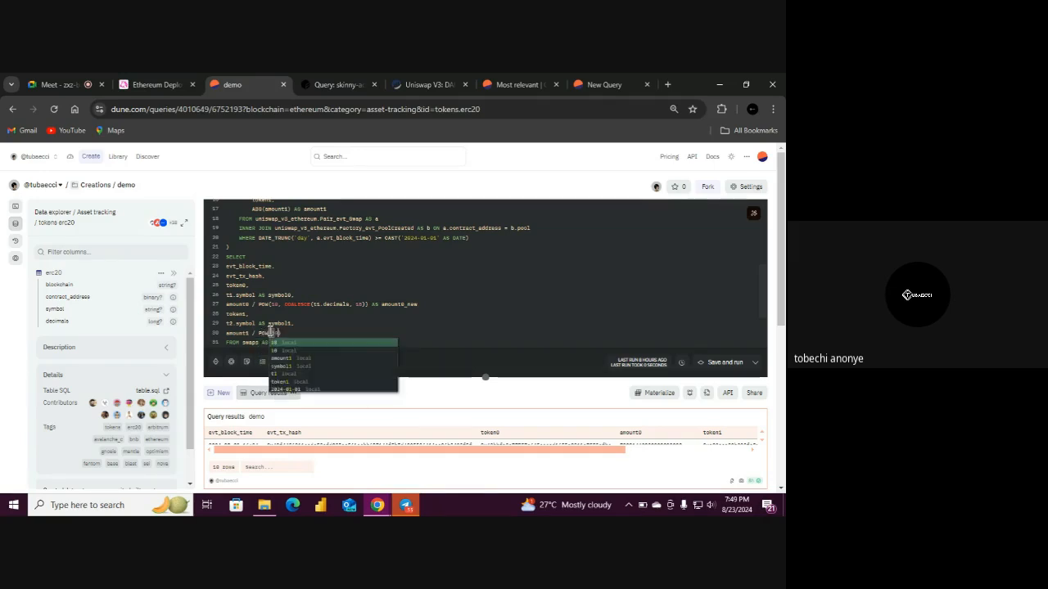
pyautogui.write('0,')
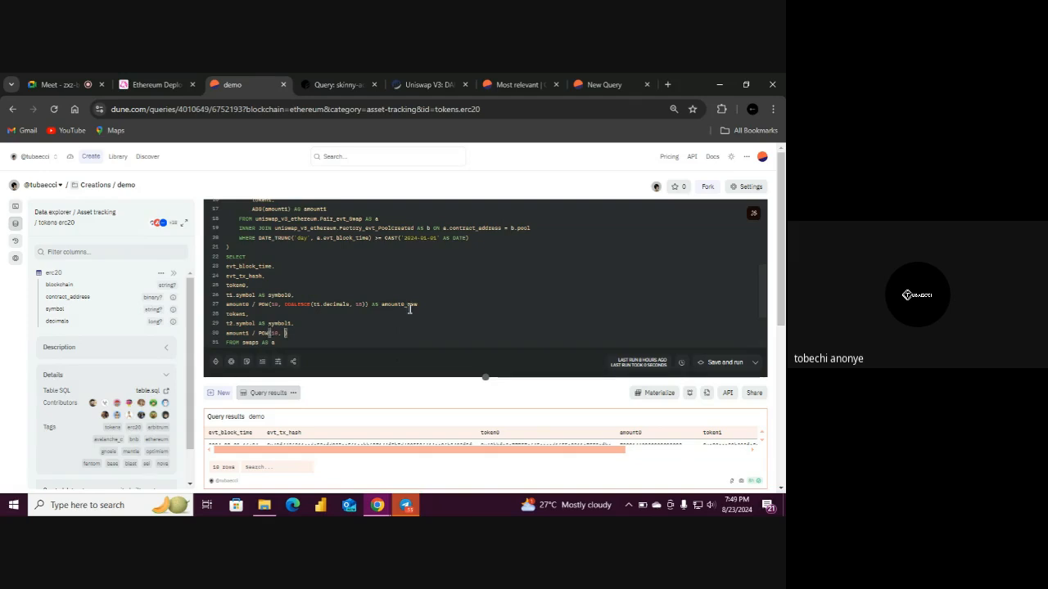
pyautogui.moveTo(765, 312); pyautogui.dragTo(766, 332)
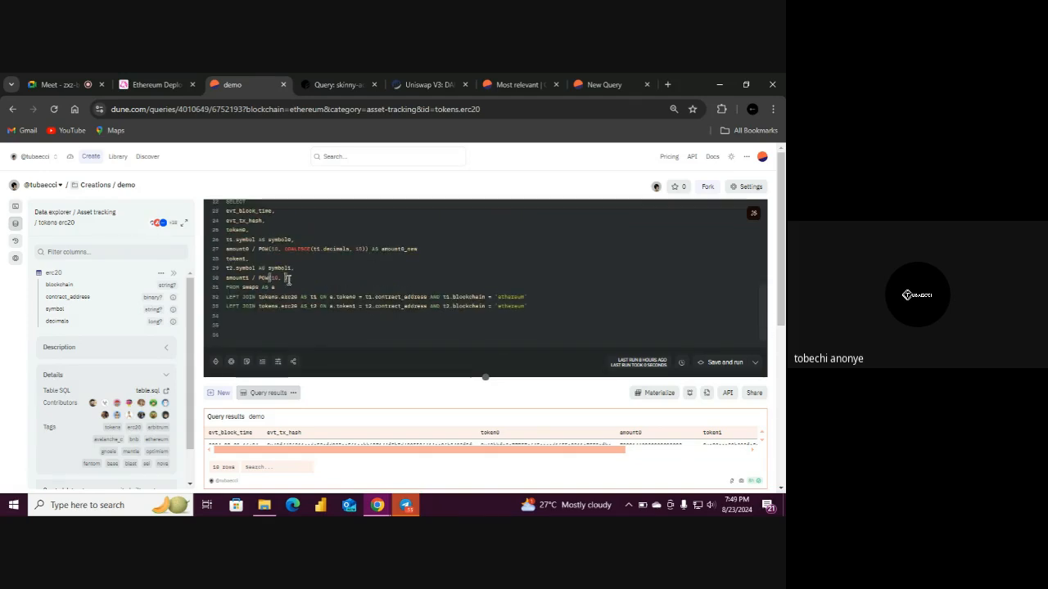
pyautogui.write('t2.')
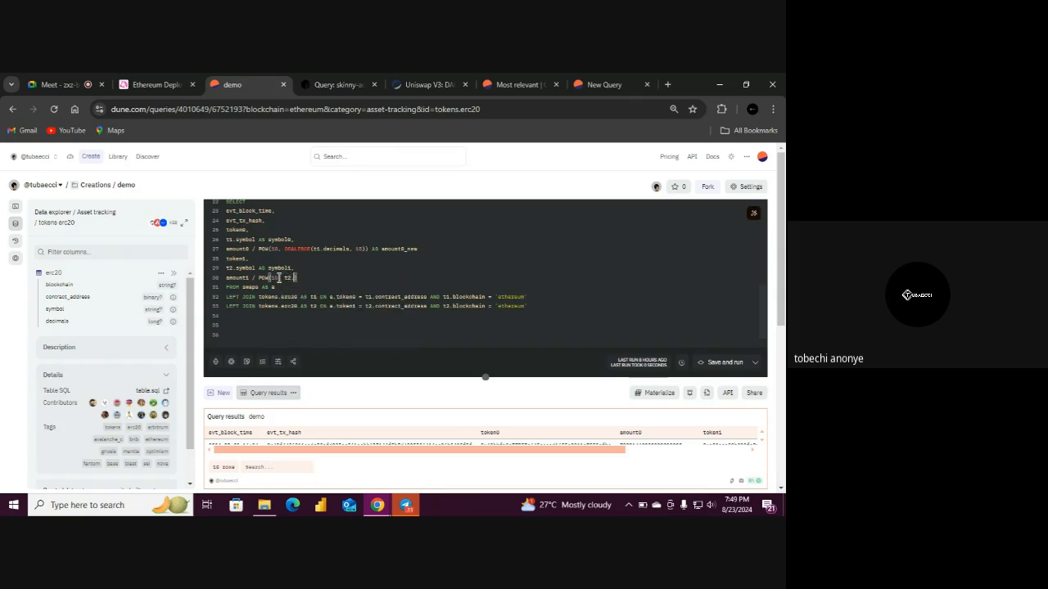
pyautogui.click(105, 322)
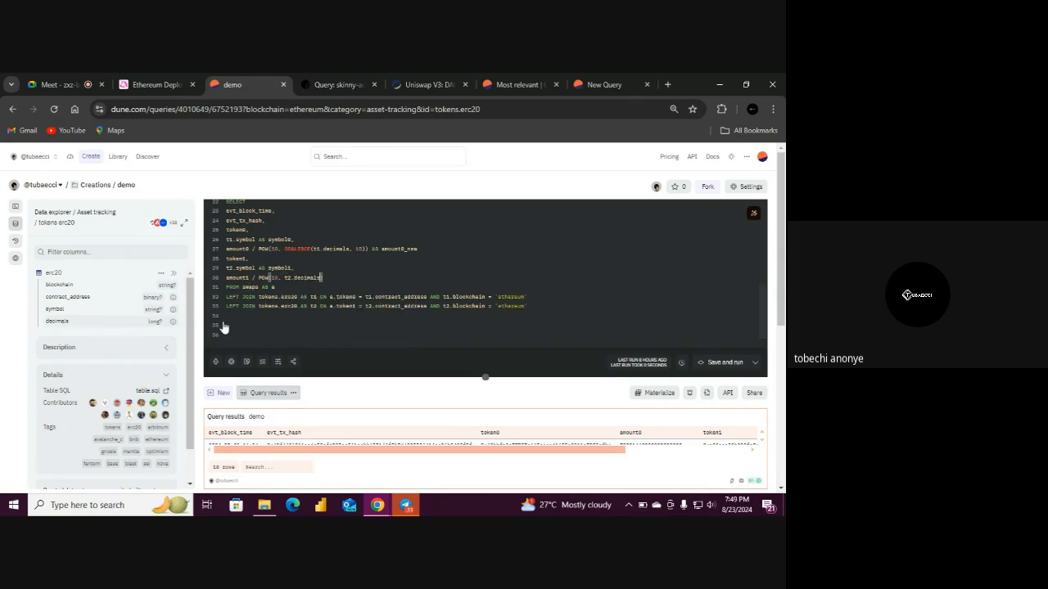
# Wrap t2.decimals in COALESCE with fallback 18 and alias the amount1 expression as amount1_new
pyautogui.click(285, 278)
pyautogui.write('COALESCE(')
pyautogui.write(', 18')
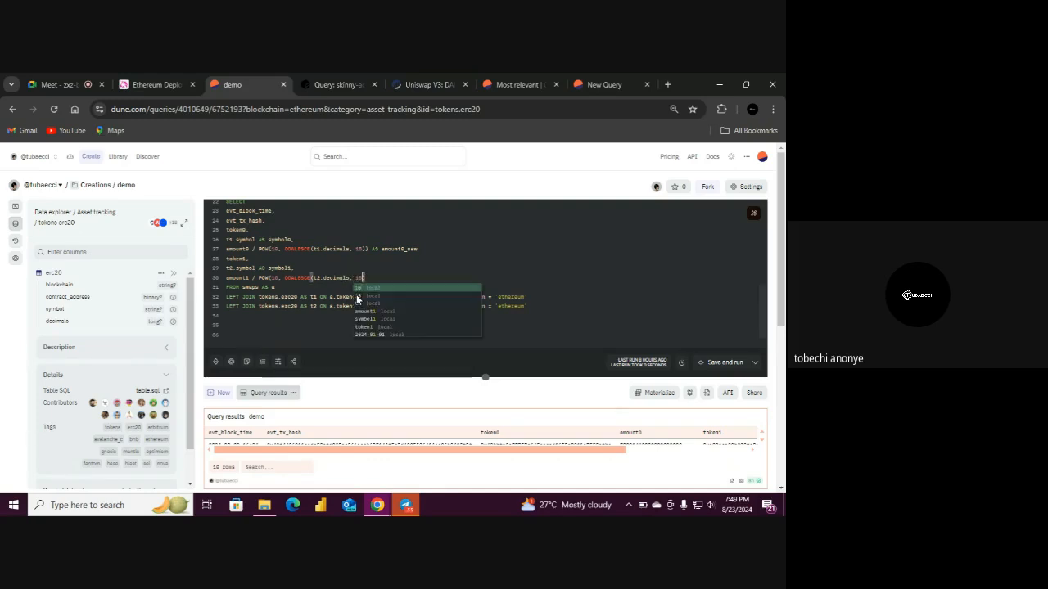
pyautogui.write(')) AS')
pyautogui.doubleClick(246, 278)
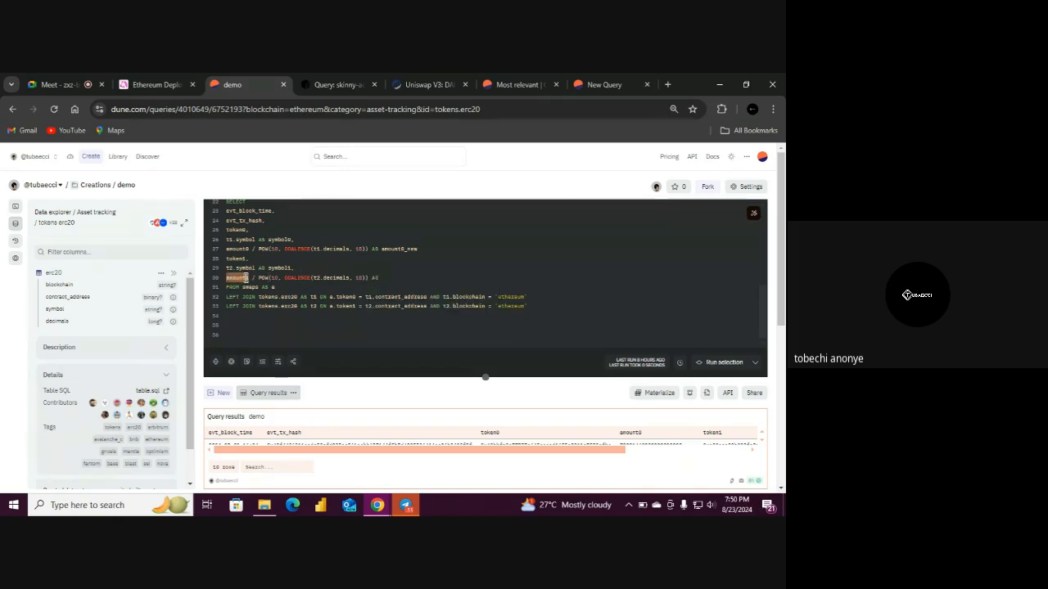
pyautogui.click(386, 280)
pyautogui.write('amount1')
pyautogui.write('_new')
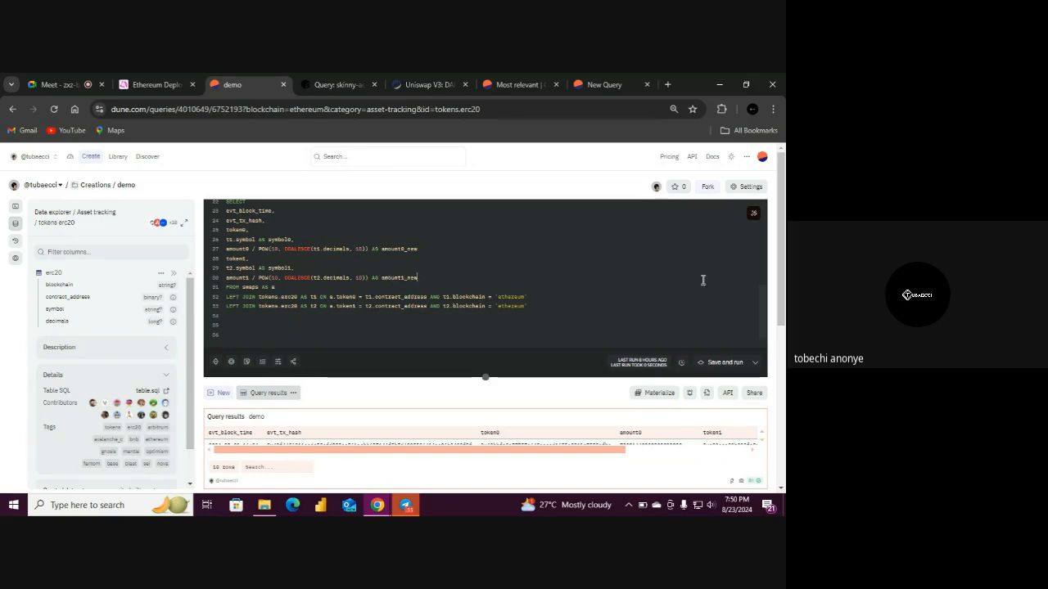
# Indent all column lines of the outer SELECT, from evt_block_time through amount1_new, by one level
pyautogui.moveTo(761, 313); pyautogui.dragTo(761, 311)
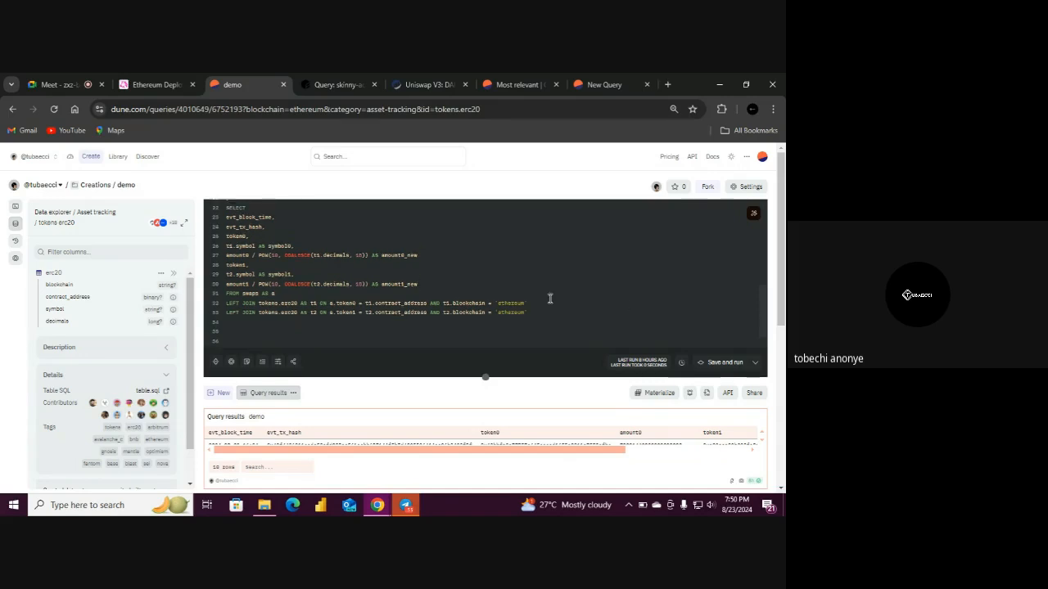
pyautogui.moveTo(425, 284); pyautogui.dragTo(226, 223)
pyautogui.press('Tab')
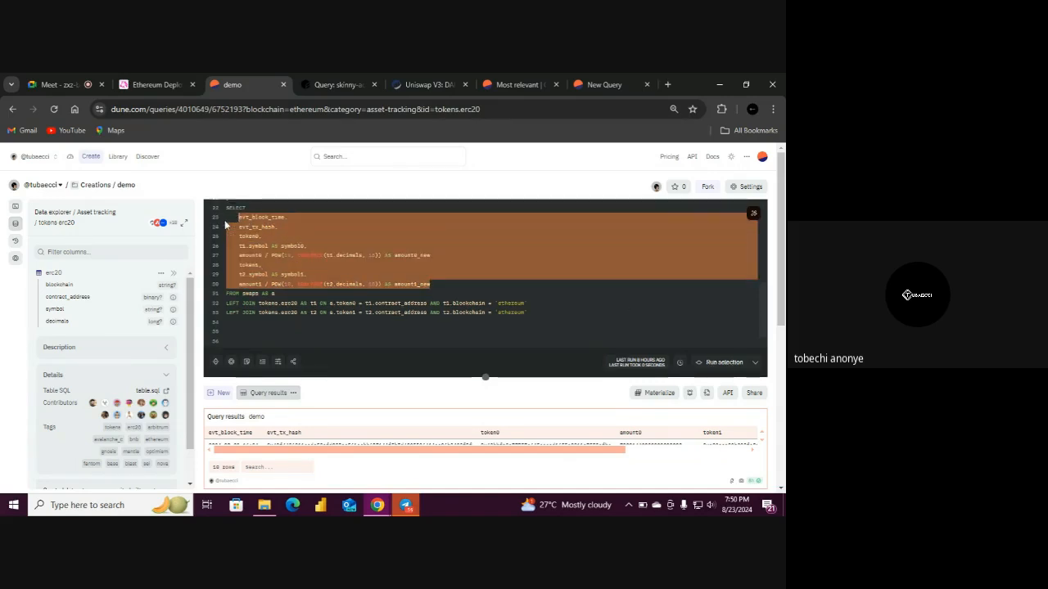
pyautogui.click(320, 212)
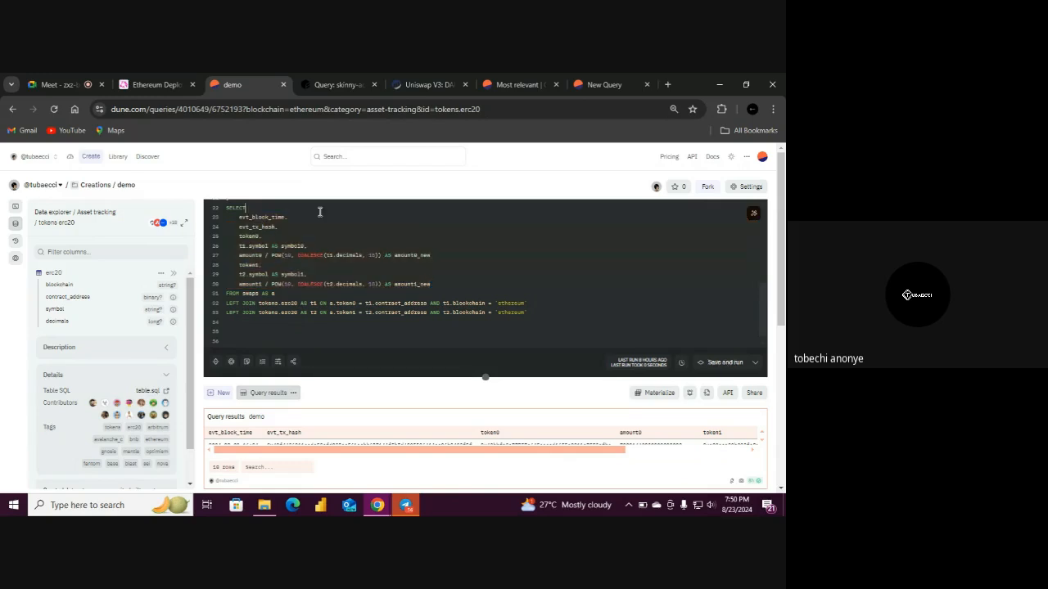
# Change the evt_block_time column of the outer SELECT to DATE_TRUNC('day', evt_block_time) AS date
pyautogui.click(239, 217)
pyautogui.write('DATE_')
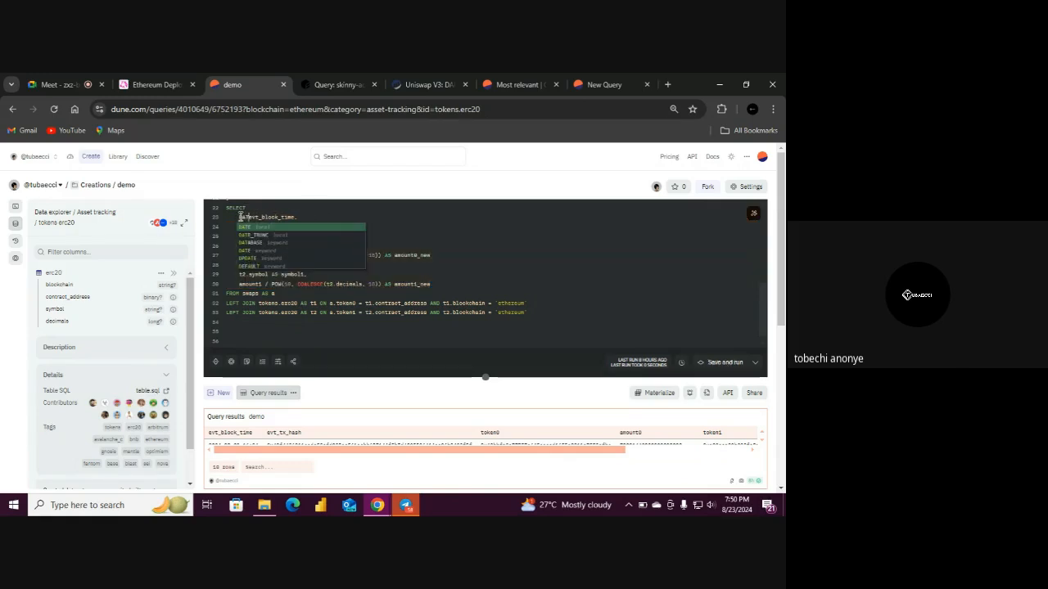
pyautogui.press('Tab')
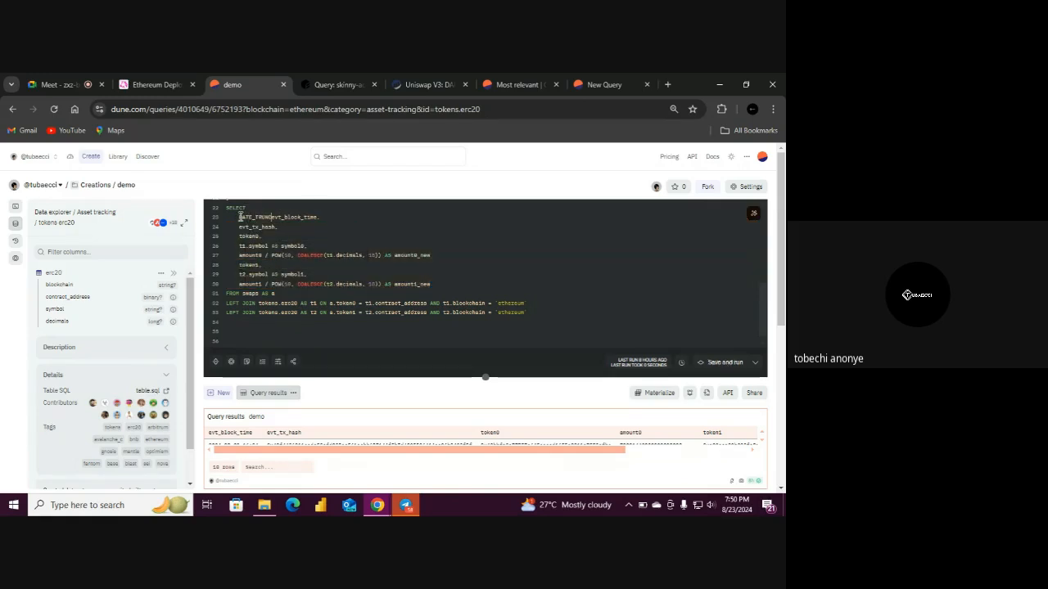
pyautogui.write('( ')
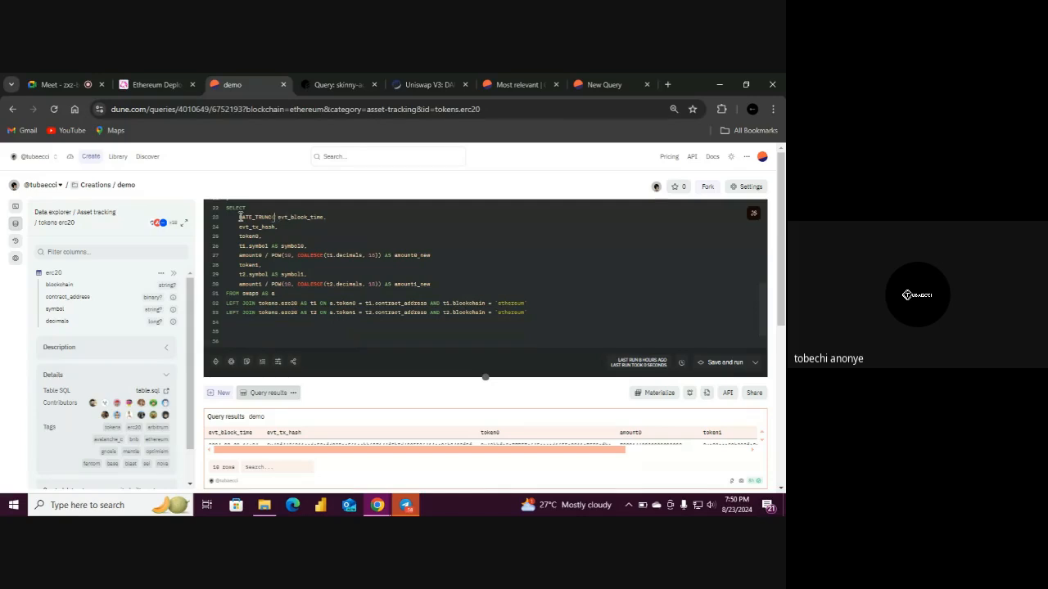
pyautogui.write("'day'")
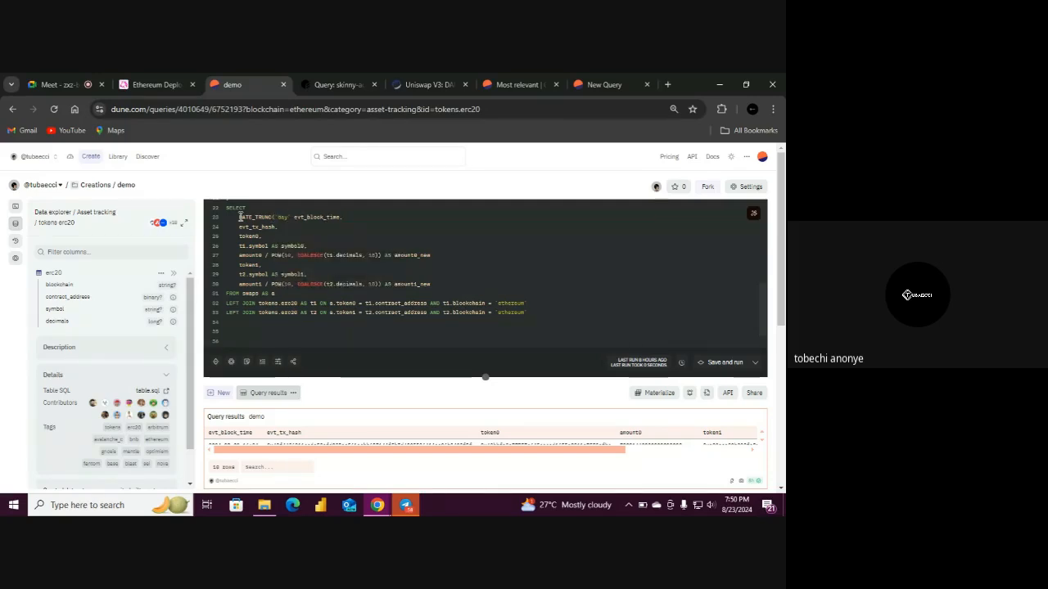
pyautogui.write(',')
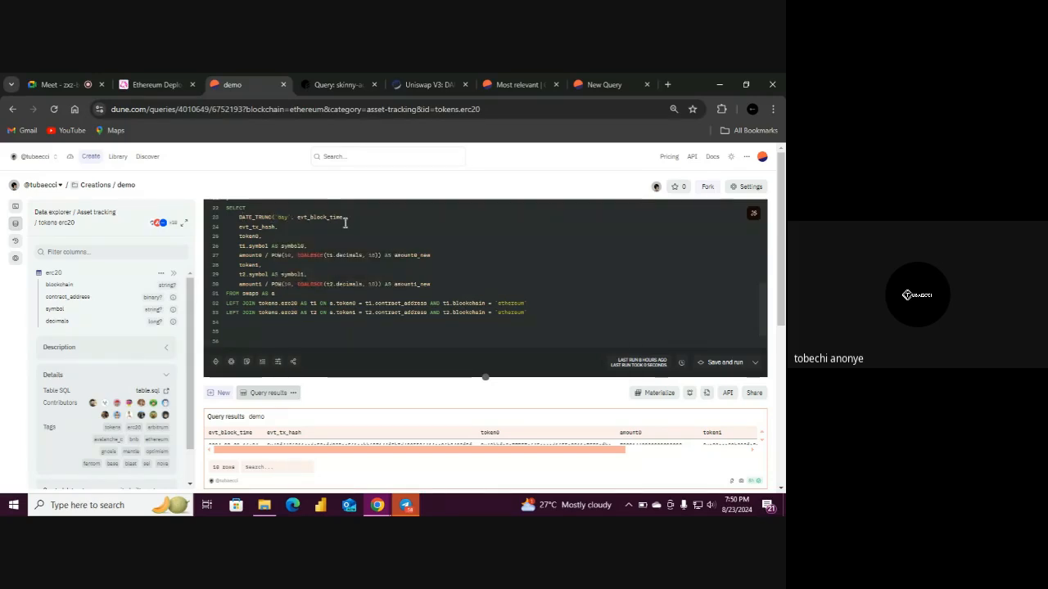
pyautogui.write(') AS date')
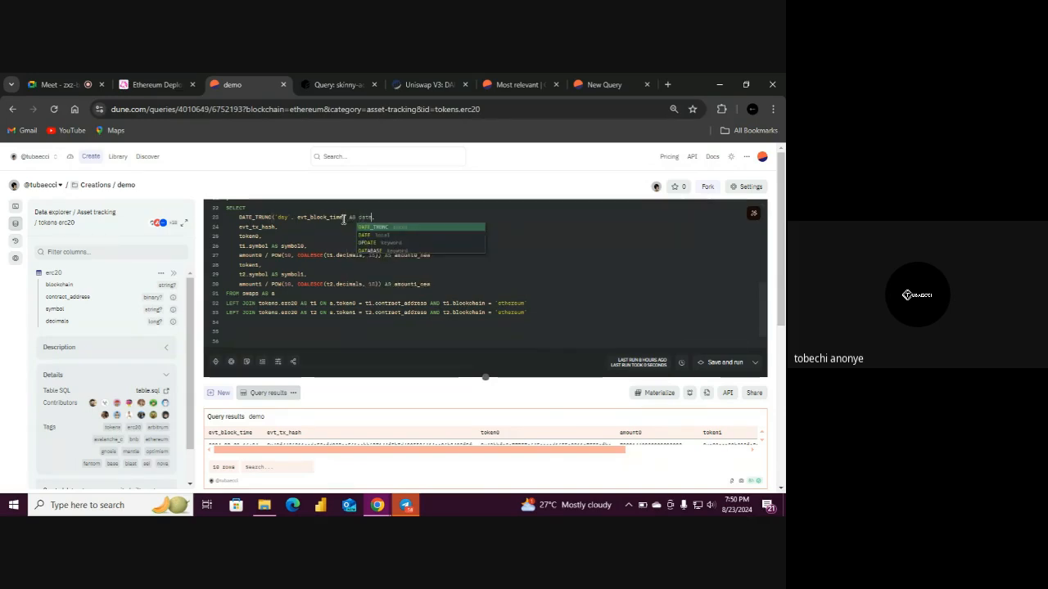
pyautogui.write(',')
# Add LIMIT 10 below the second LEFT JOIN, then save and run the query
pyautogui.click(548, 320)
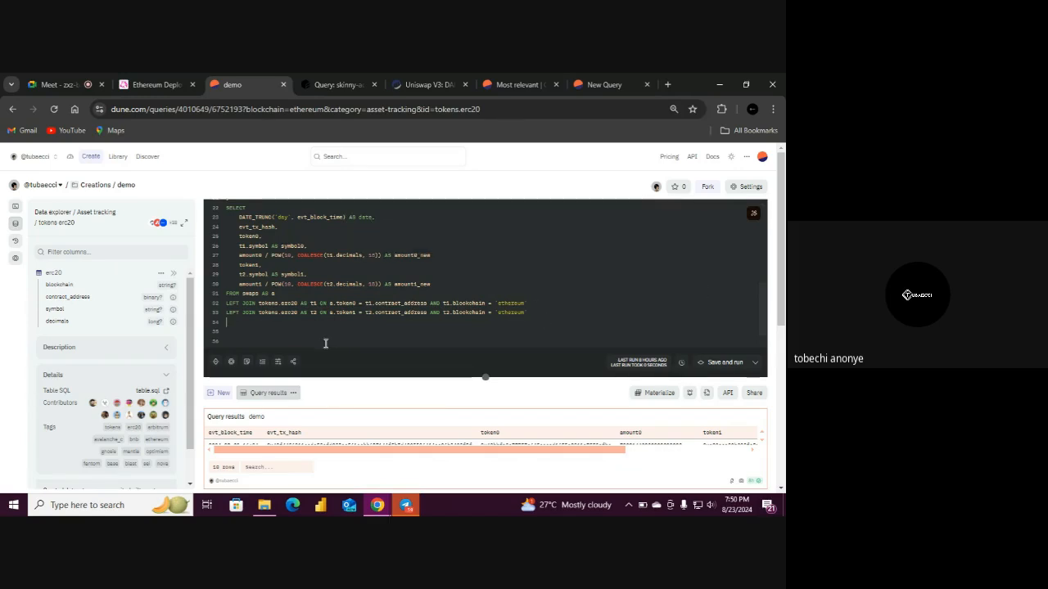
pyautogui.write('LIMIT 10')
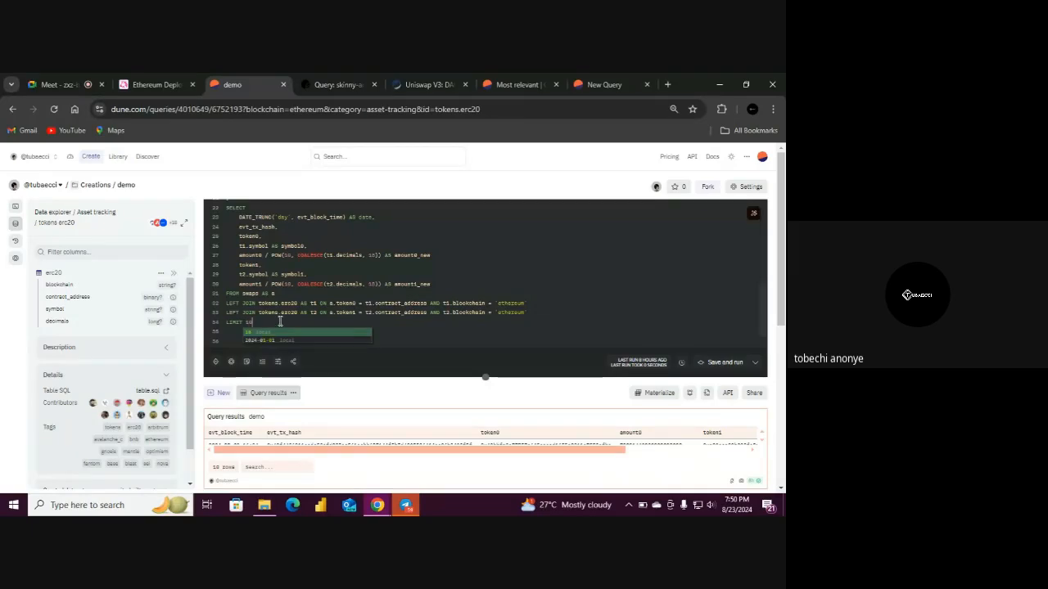
pyautogui.moveTo(760, 329)
pyautogui.mouseDown()
pyautogui.moveTo(761, 304)
pyautogui.moveTo(763, 329)
pyautogui.mouseUp()
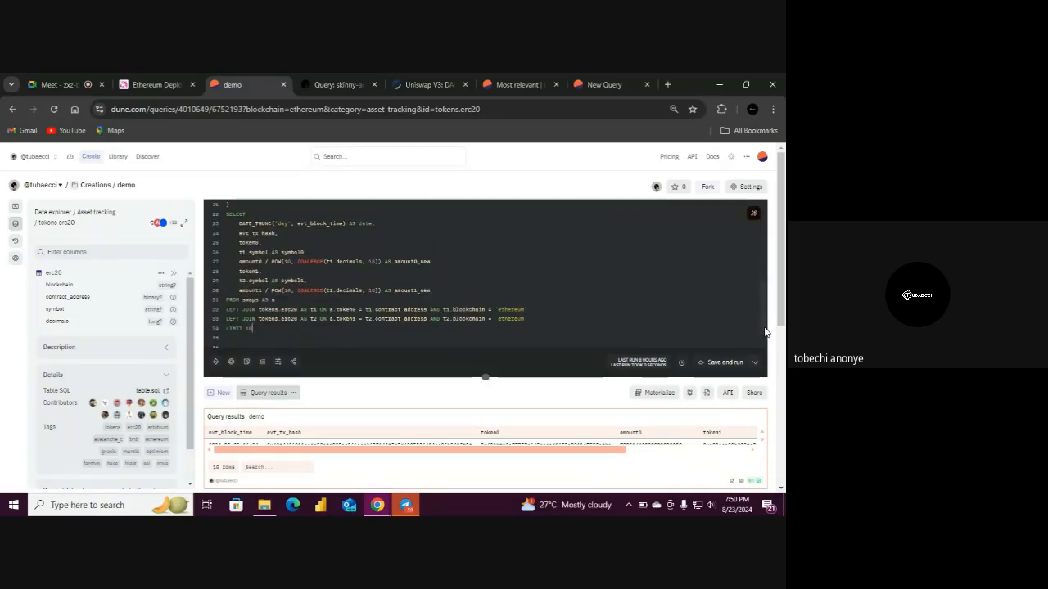
pyautogui.scroll(-1, 765, 332)
pyautogui.click(721, 361)
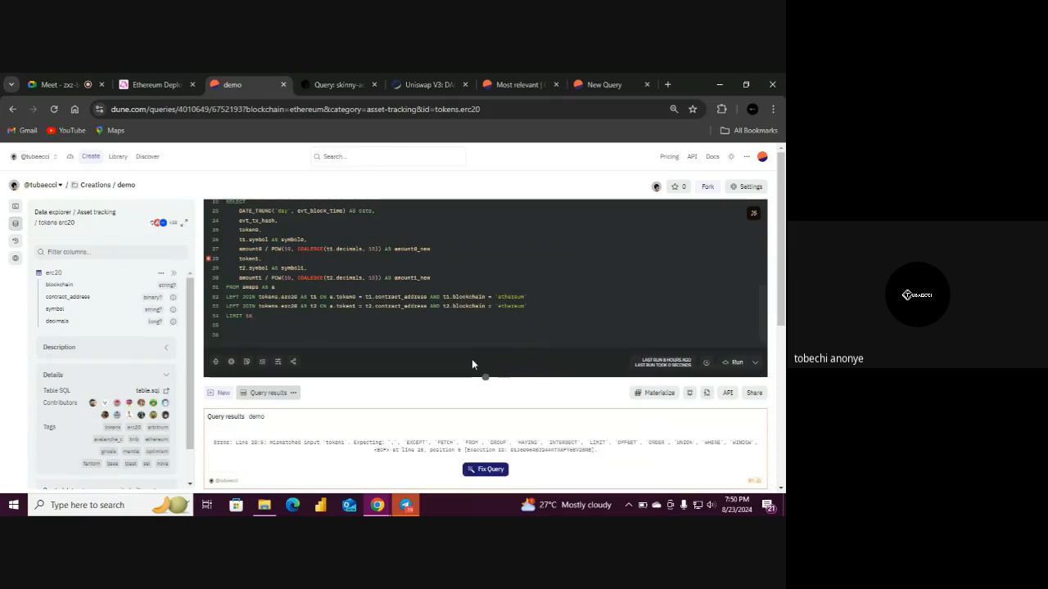
# Add the missing comma after amount0_new in the outer SELECT, then save and run the query
pyautogui.click(439, 250)
pyautogui.write(',')
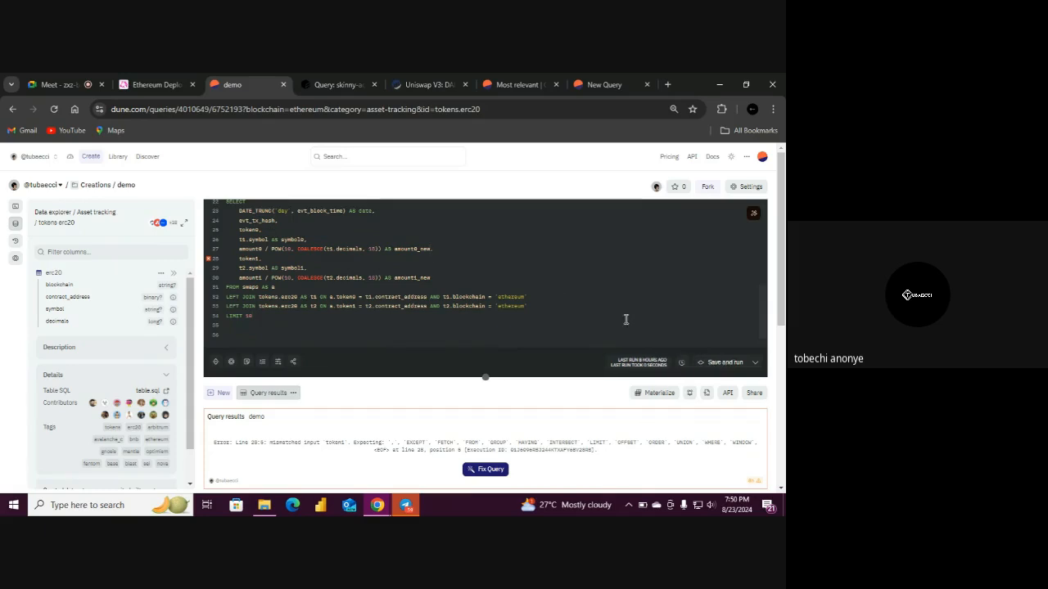
pyautogui.click(713, 362)
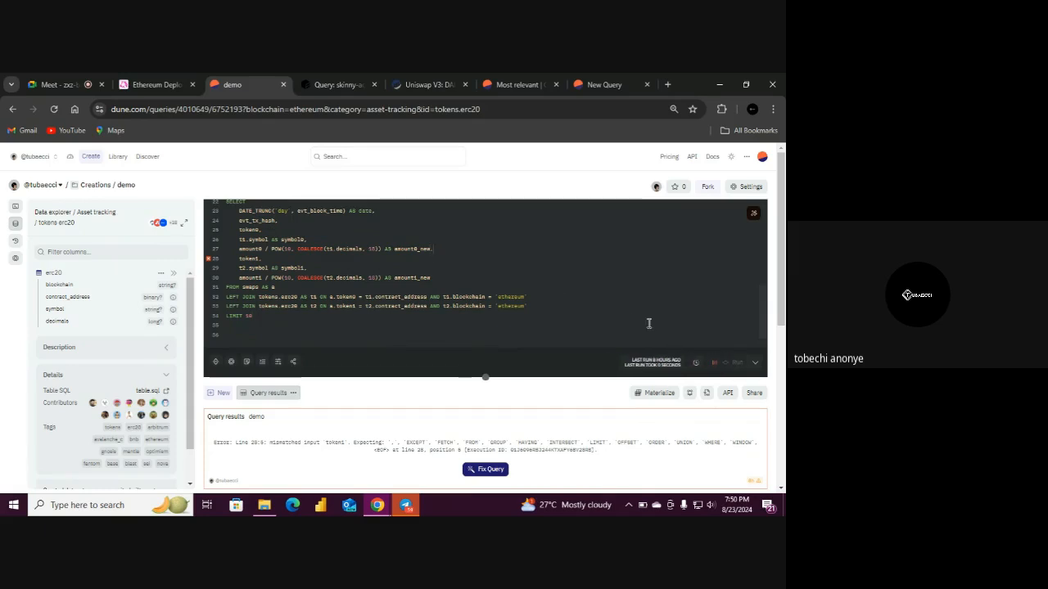
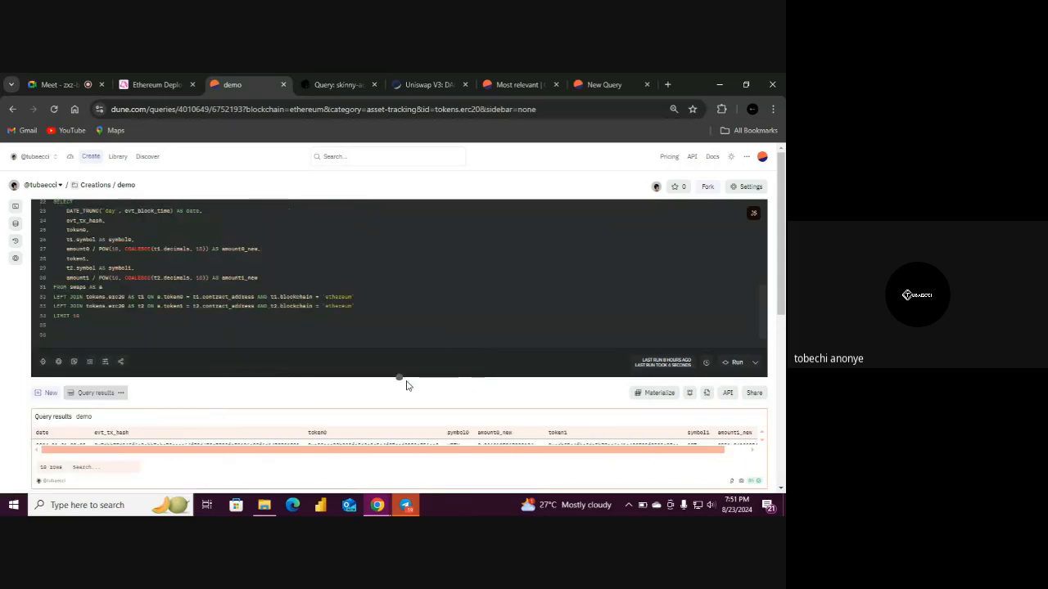
# Enlarge the results area and examine the token addresses, symbols and adjusted amounts together with the tokens.erc20 joins
pyautogui.moveTo(399, 377); pyautogui.dragTo(398, 256)
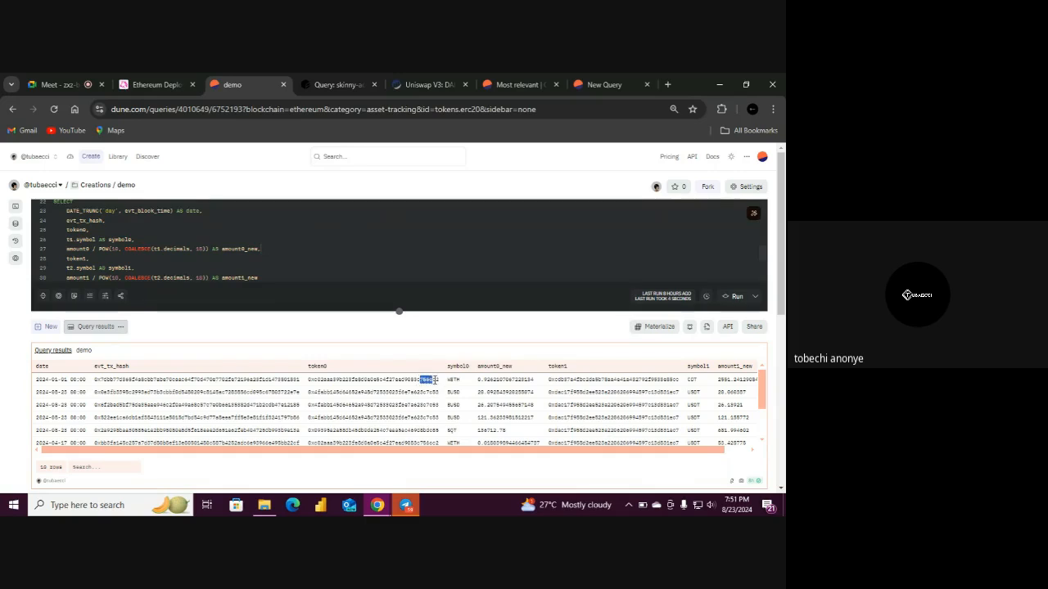
pyautogui.moveTo(466, 454); pyautogui.dragTo(478, 453)
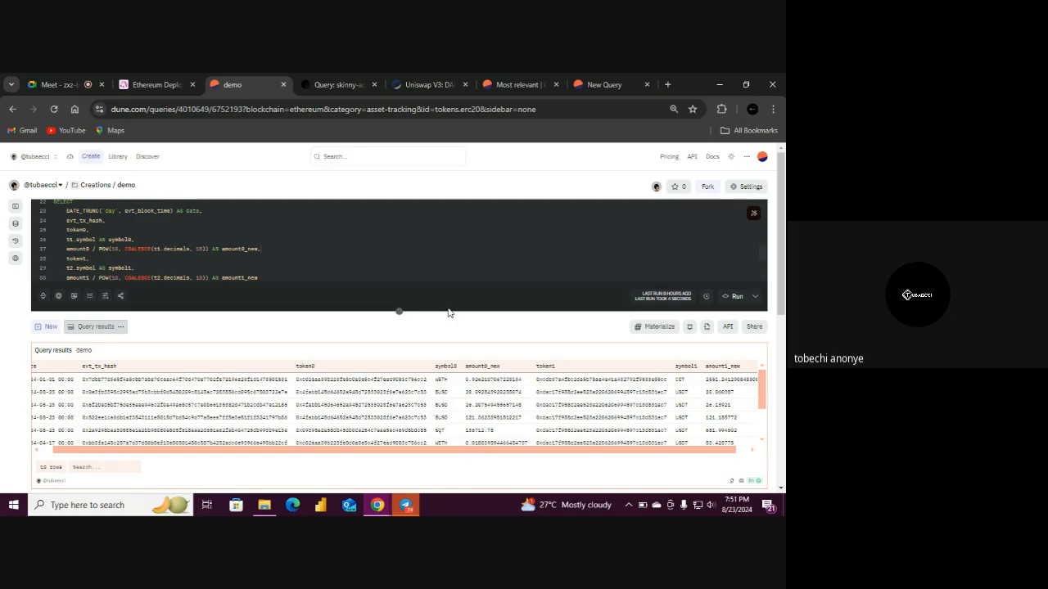
pyautogui.doubleClick(388, 379)
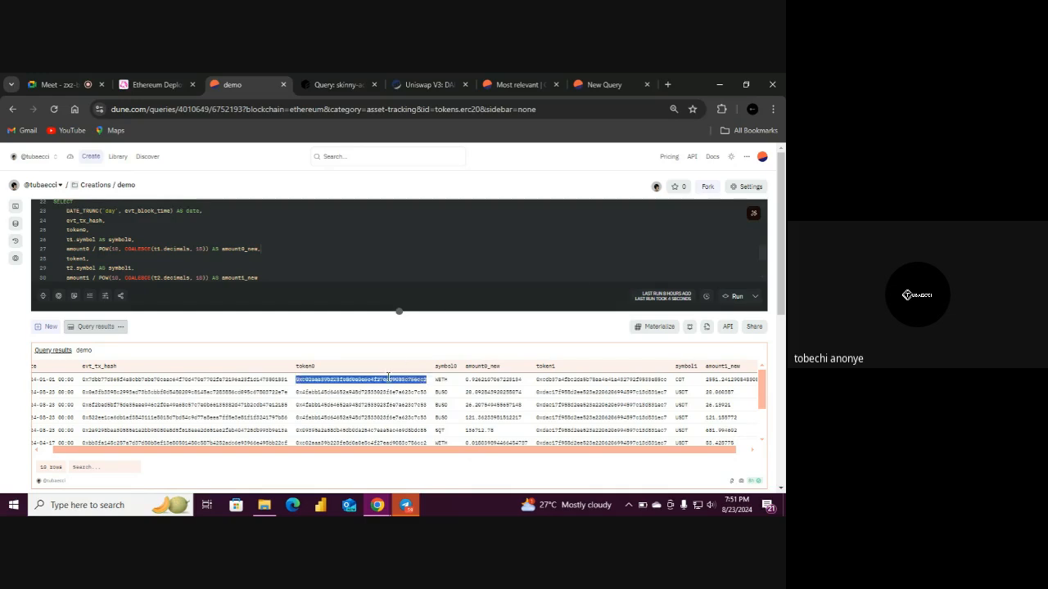
pyautogui.doubleClick(473, 380)
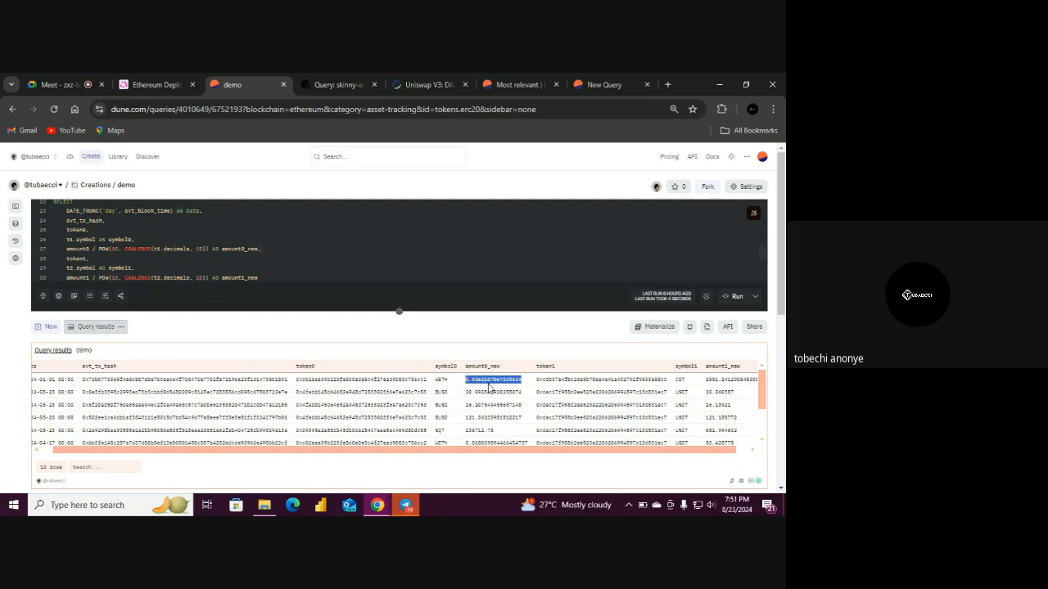
pyautogui.hscroll(2, 497, 457)
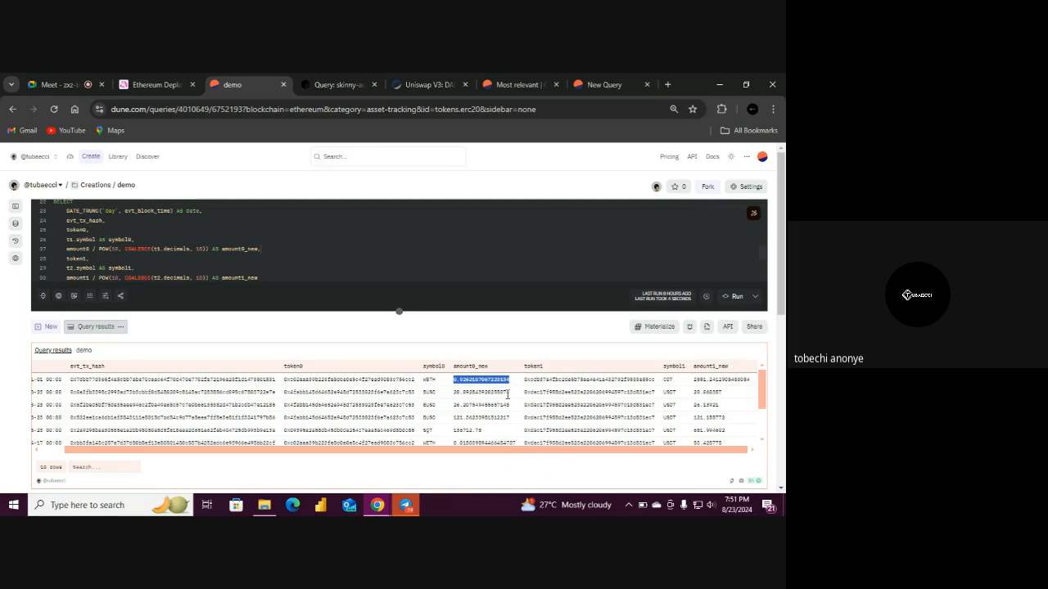
pyautogui.click(720, 395)
pyautogui.scroll(-1, 761, 385)
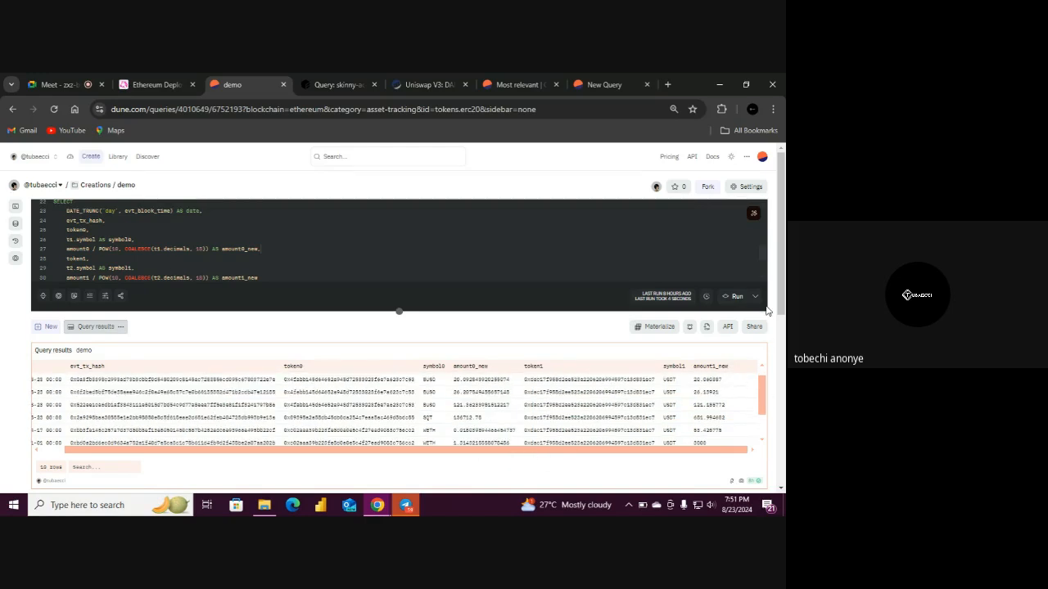
pyautogui.scroll(-3, 763, 253)
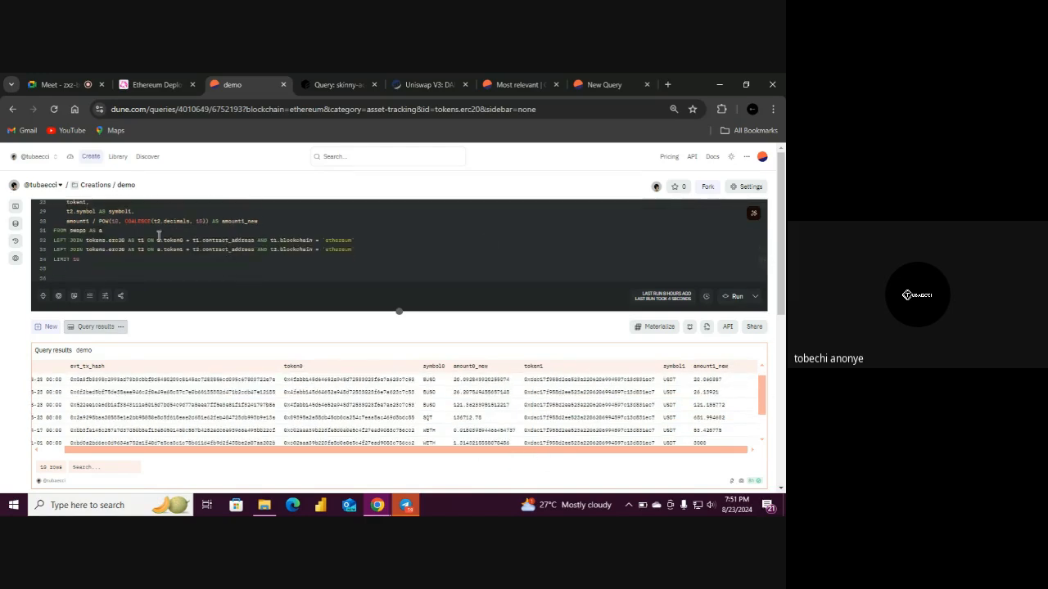
pyautogui.moveTo(123, 239); pyautogui.dragTo(86, 240)
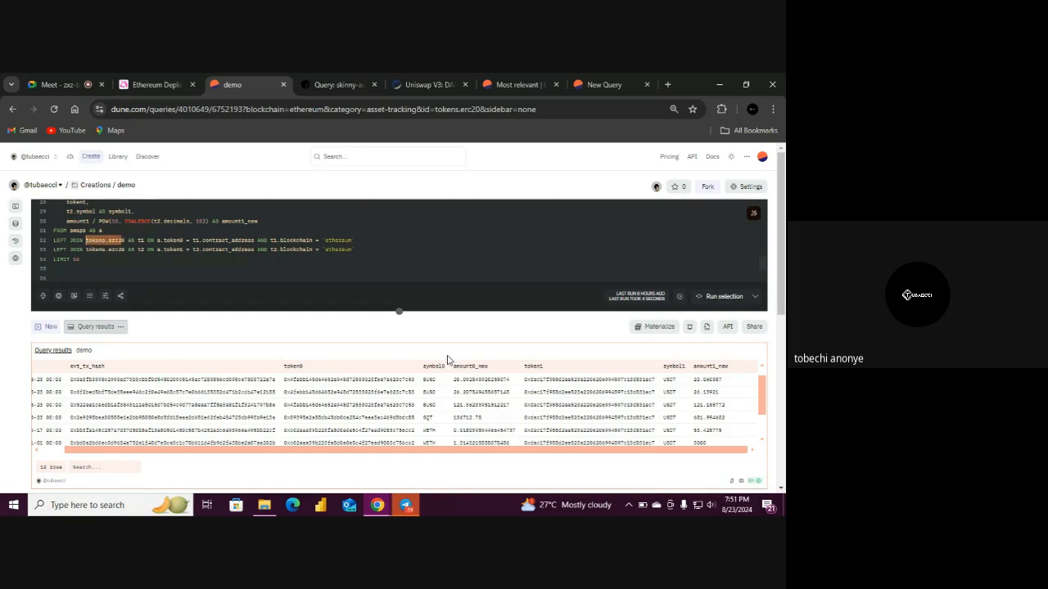
# Move the Etherscan browser tab directly beside the demo query tab and return to the Dune query results
pyautogui.moveTo(522, 452); pyautogui.dragTo(417, 450)
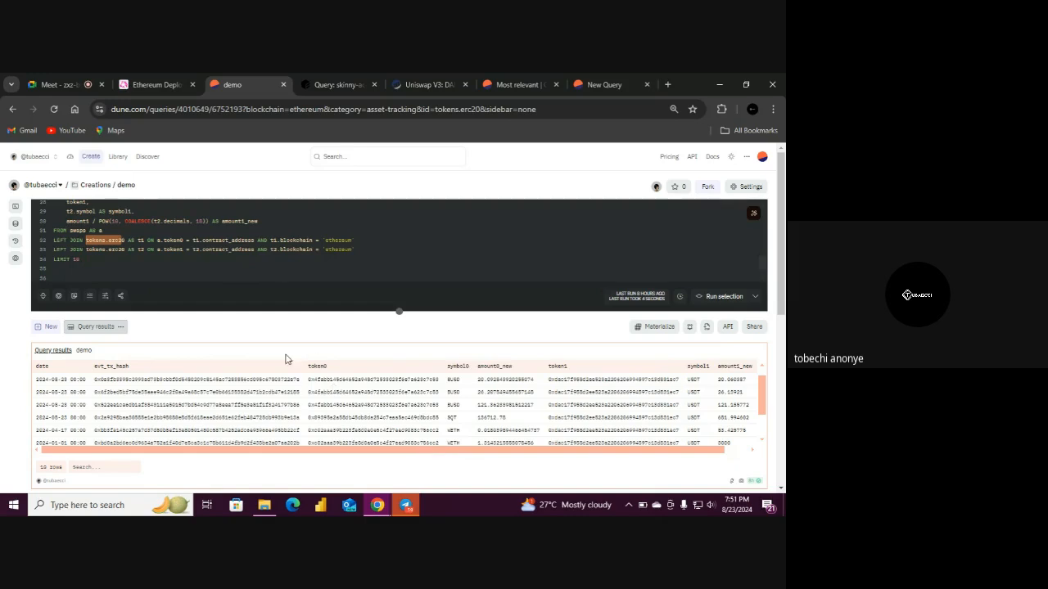
pyautogui.doubleClick(277, 378)
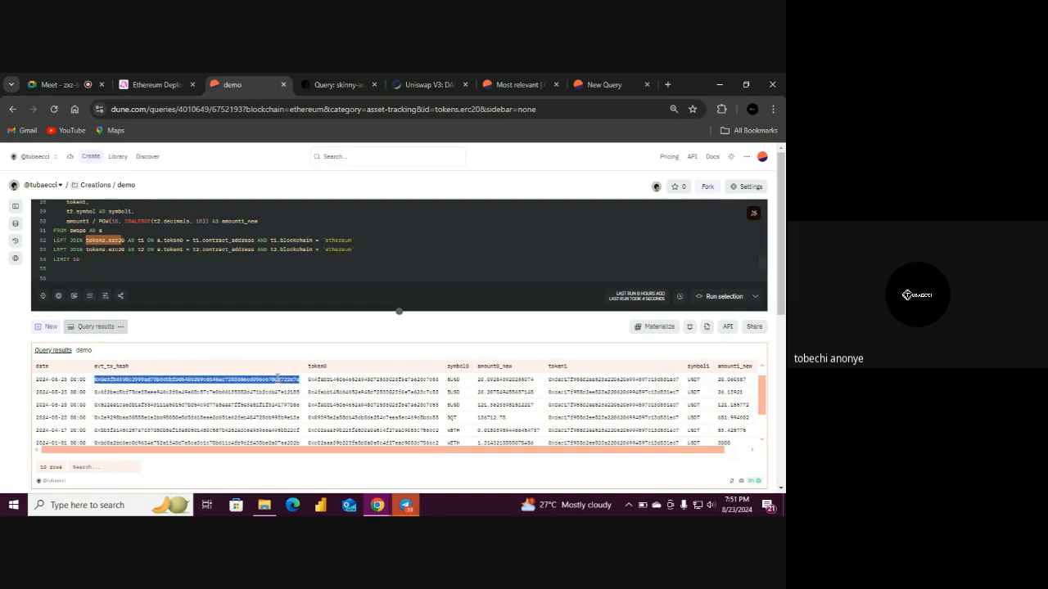
pyautogui.click(416, 75)
pyautogui.moveTo(782, 399); pyautogui.dragTo(783, 155)
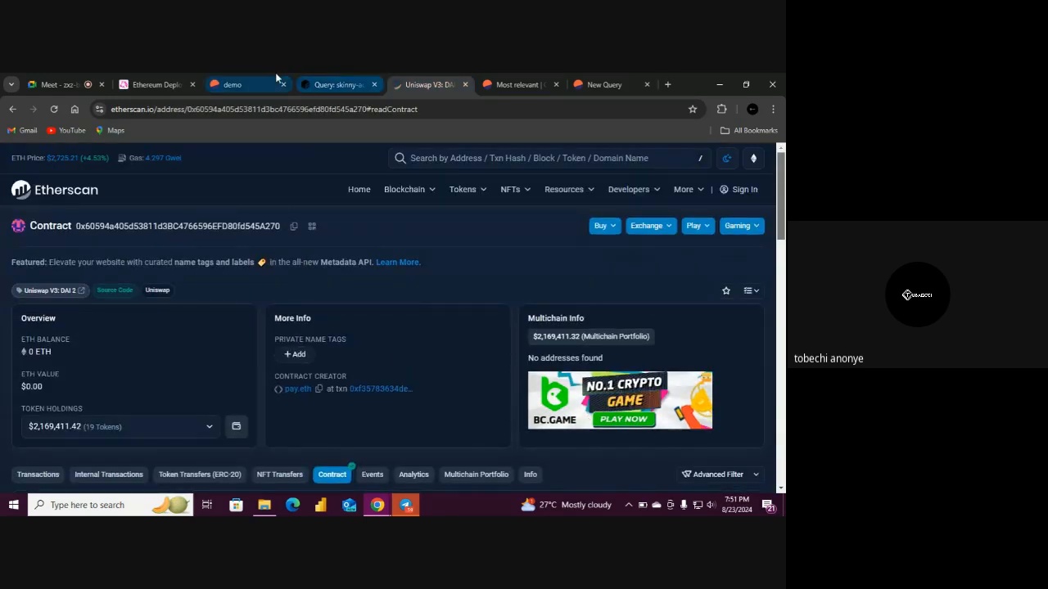
pyautogui.moveTo(463, 72); pyautogui.dragTo(368, 73)
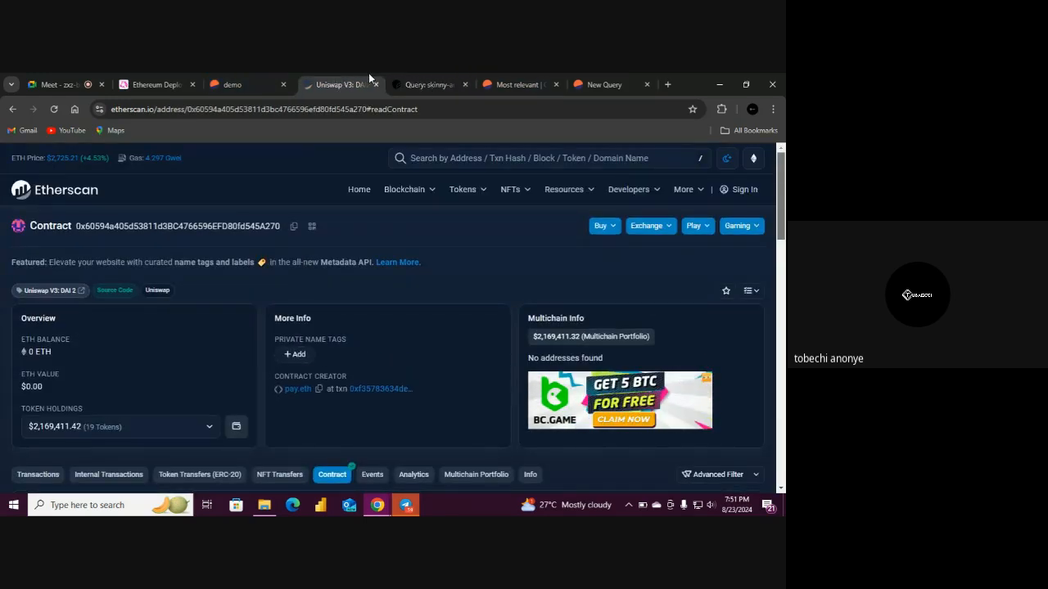
pyautogui.click(238, 84)
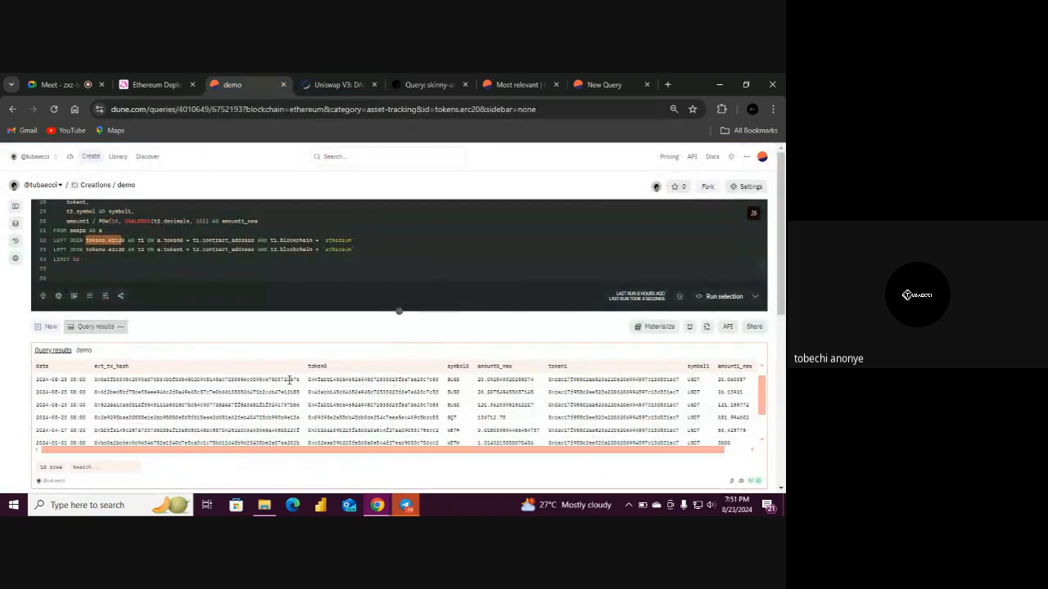
# Copy the evt_tx_hash starting with 0x0a3fb3 from the results and look up its transaction details on Etherscan
pyautogui.doubleClick(288, 379)
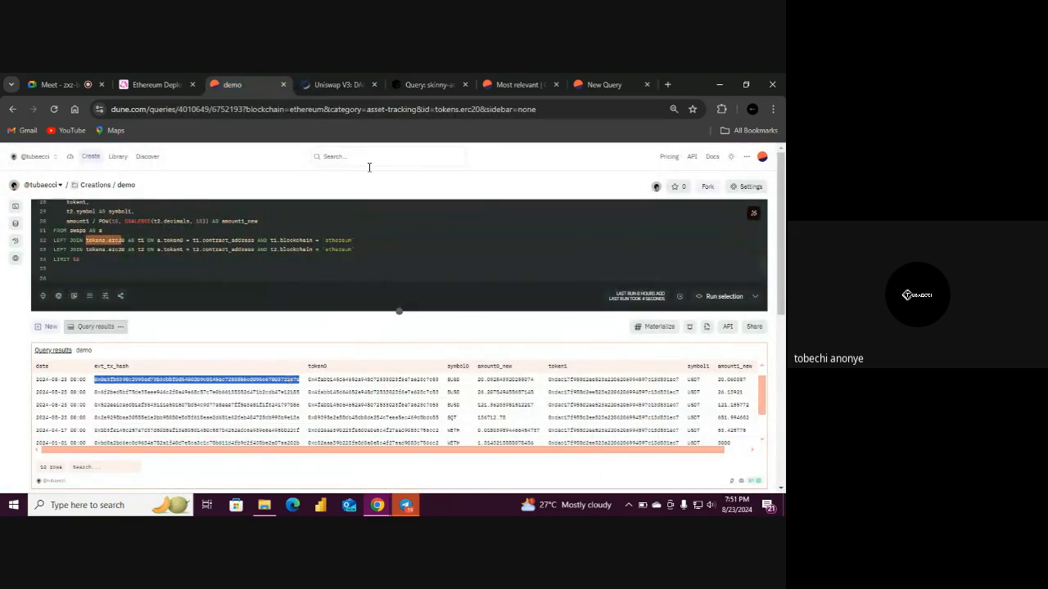
pyautogui.click(355, 85)
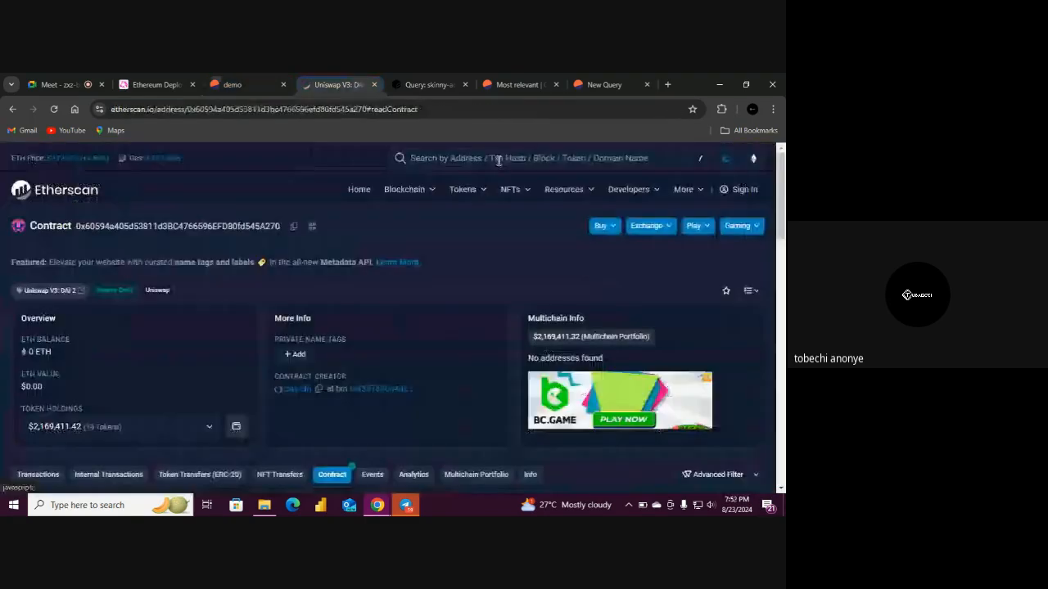
pyautogui.click(499, 158)
pyautogui.hotkey('ctrl', 'v')
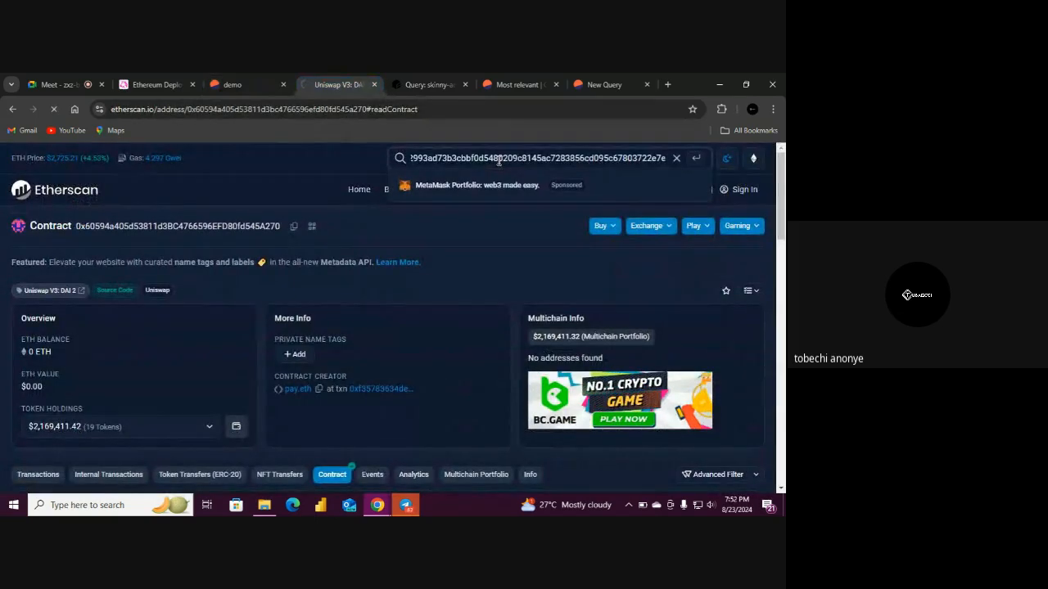
pyautogui.press('Return')
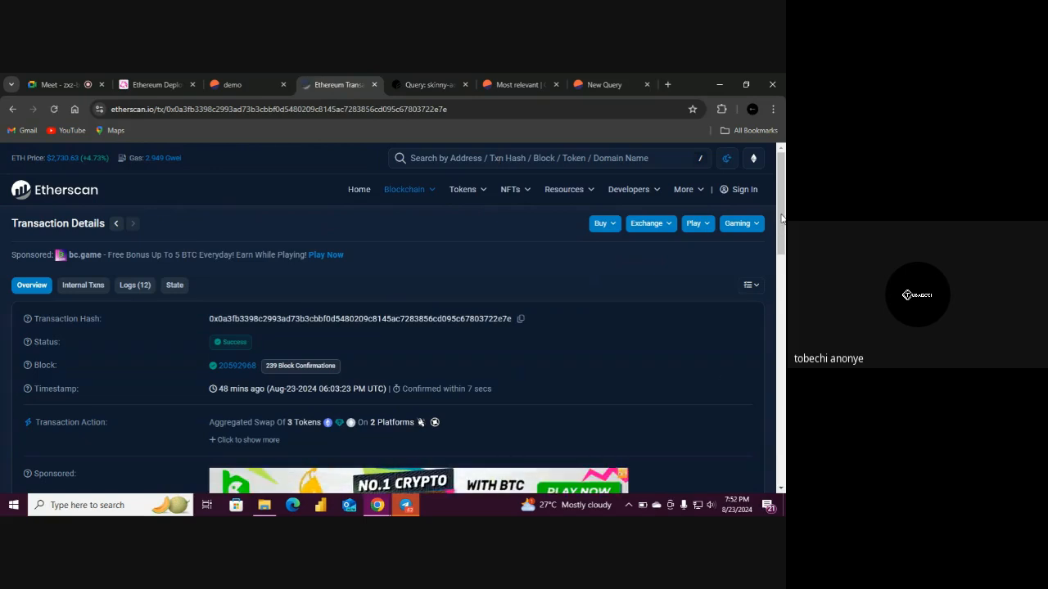
pyautogui.scroll(-3, 388, 218)
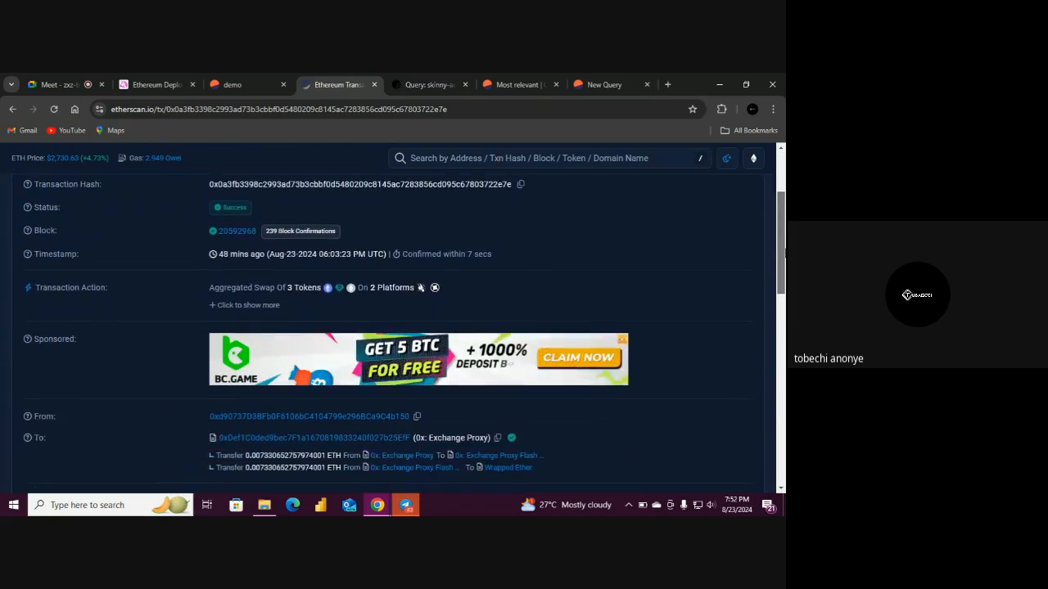
# Return to the Dune results, copy the evt_tx_hash of the first row, dated 2024-01-01, and search for it on Etherscan
pyautogui.click(248, 76)
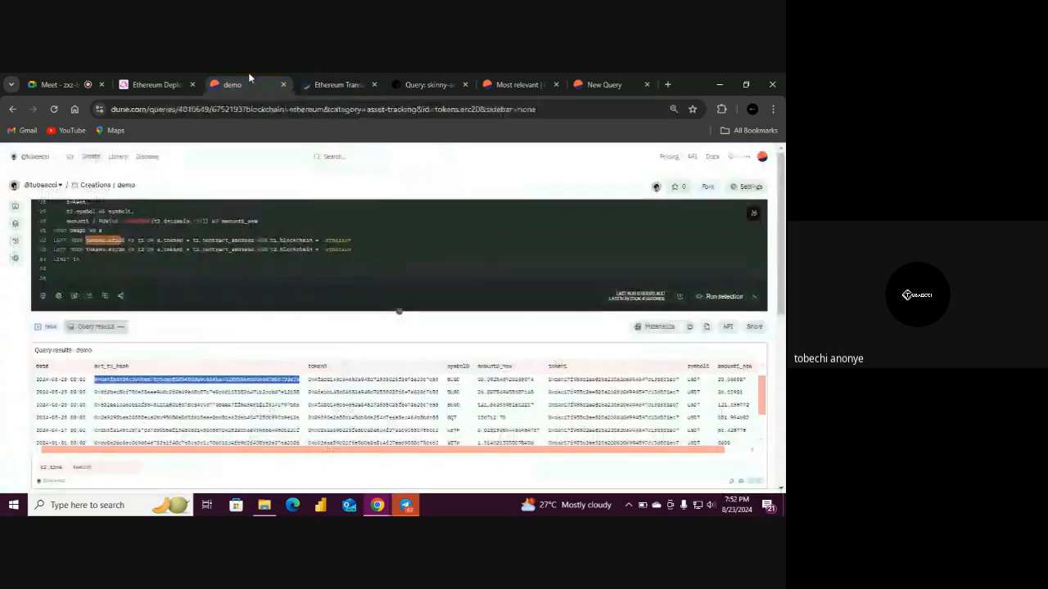
pyautogui.hscroll(2, 491, 455)
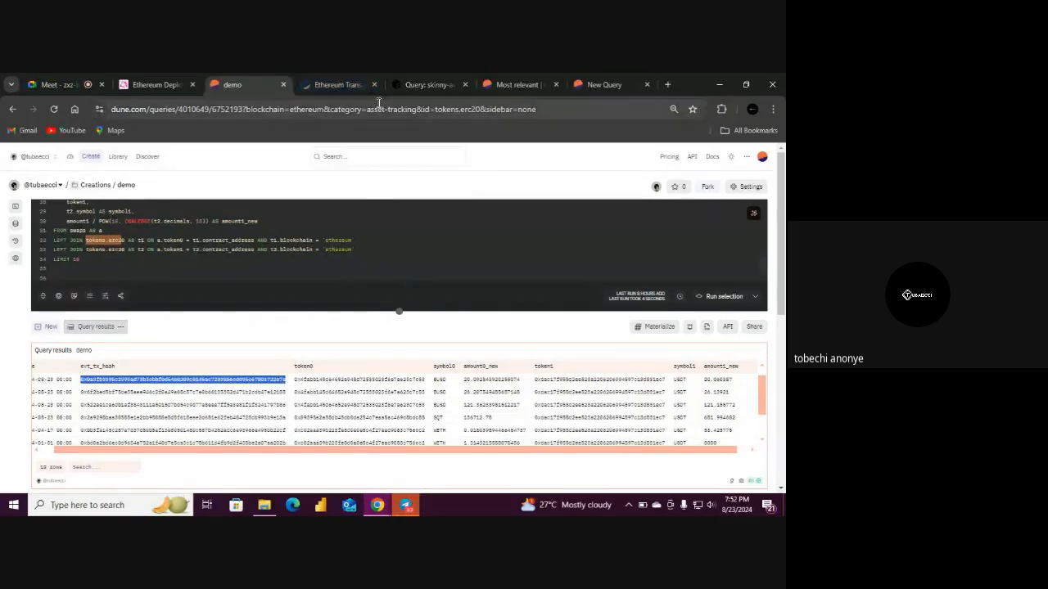
pyautogui.moveTo(472, 450); pyautogui.dragTo(439, 452)
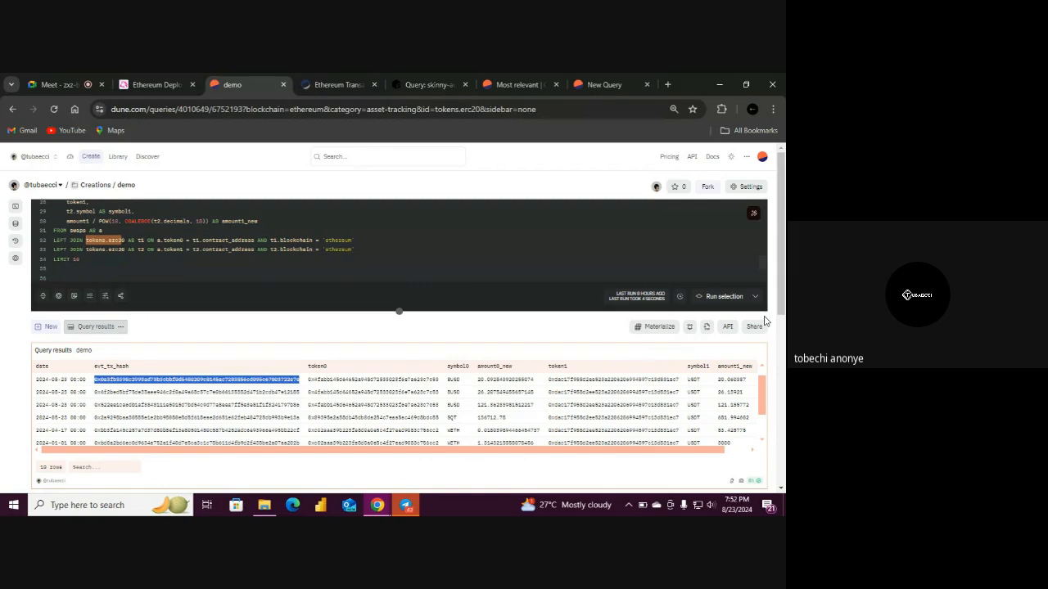
pyautogui.scroll(1, 420, 391)
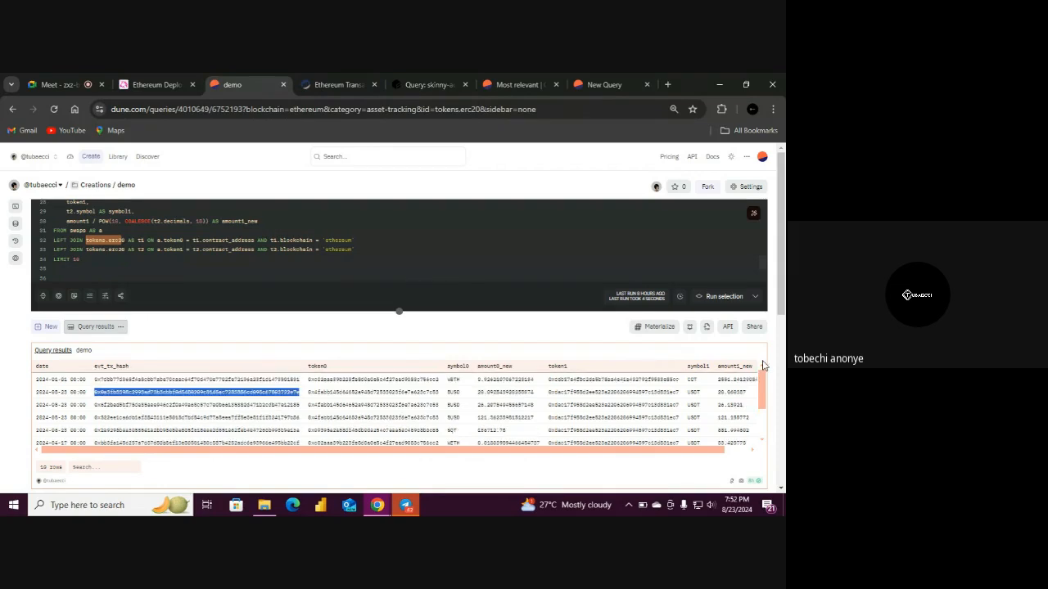
pyautogui.click(283, 390)
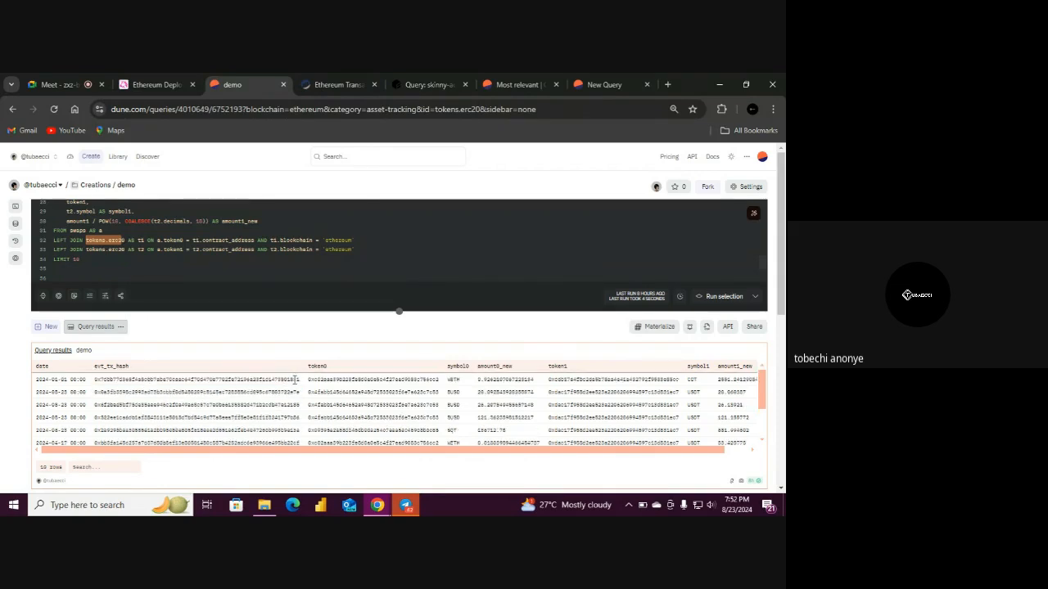
pyautogui.doubleClick(295, 380)
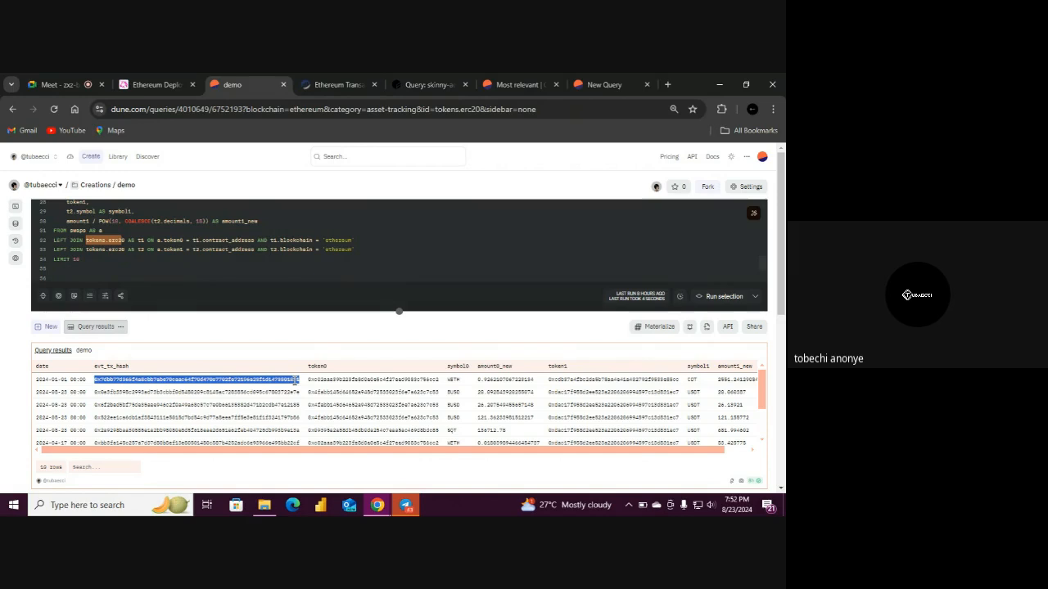
pyautogui.click(323, 83)
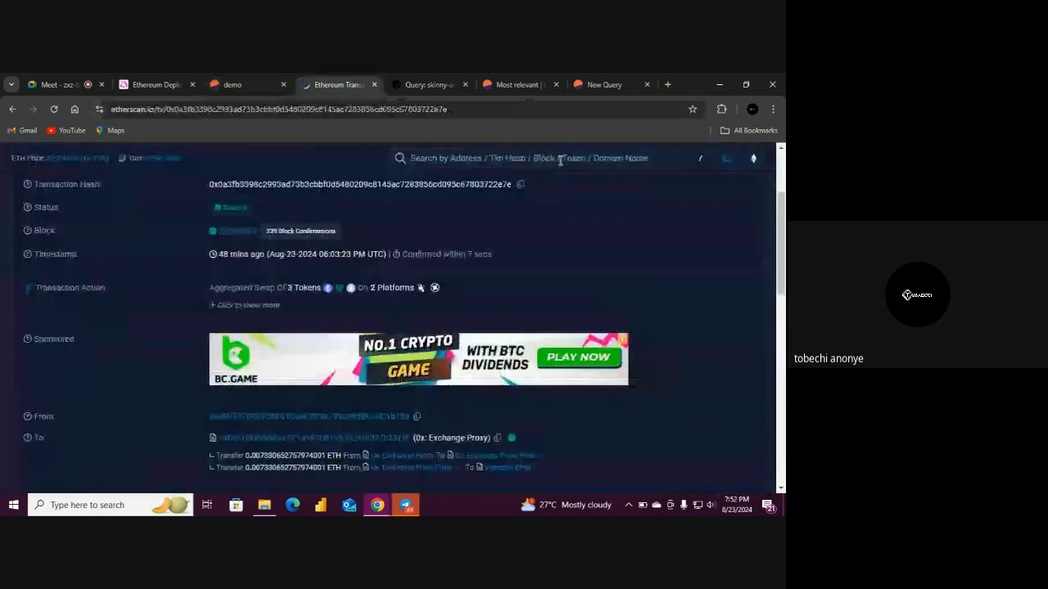
pyautogui.click(560, 158)
pyautogui.hotkey('ctrl', 'v')
pyautogui.press('Return')
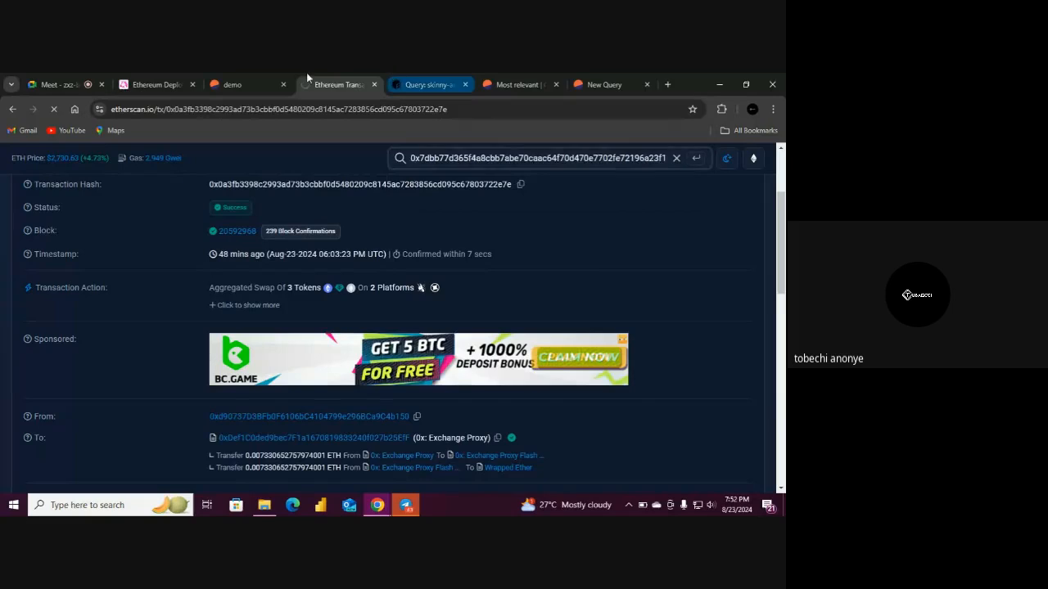
# Compare the first row's symbols and amounts in Dune with the transaction action and ERC-20 transfers on Etherscan
pyautogui.click(242, 74)
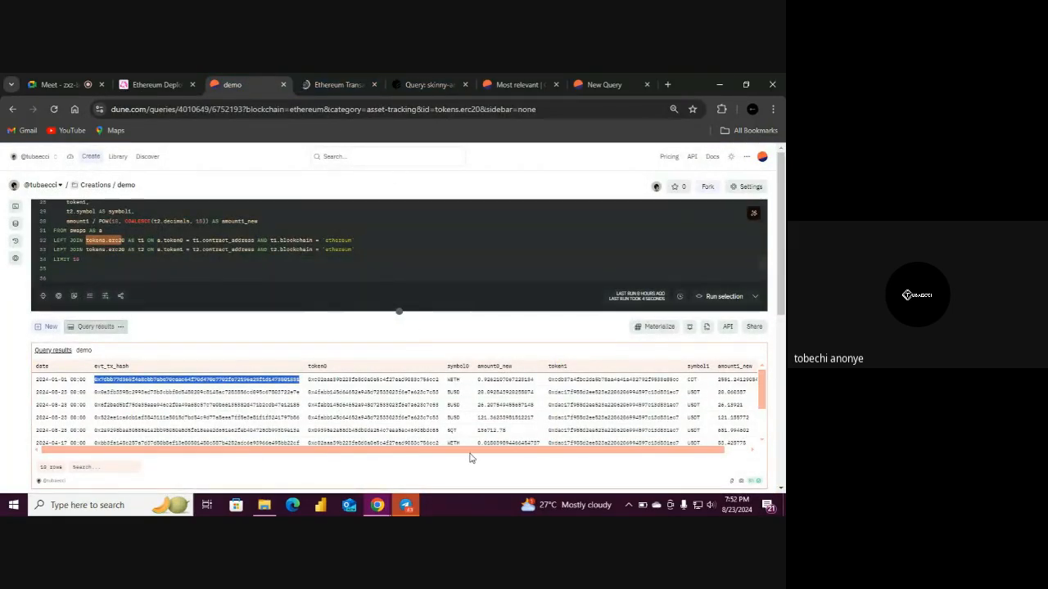
pyautogui.moveTo(475, 451); pyautogui.dragTo(510, 451)
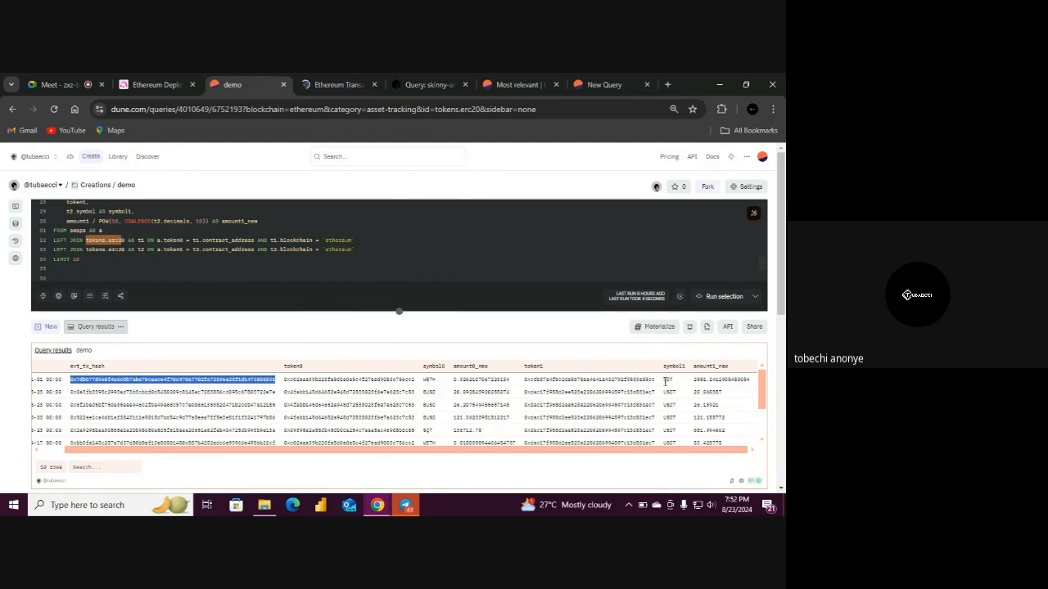
pyautogui.click(311, 80)
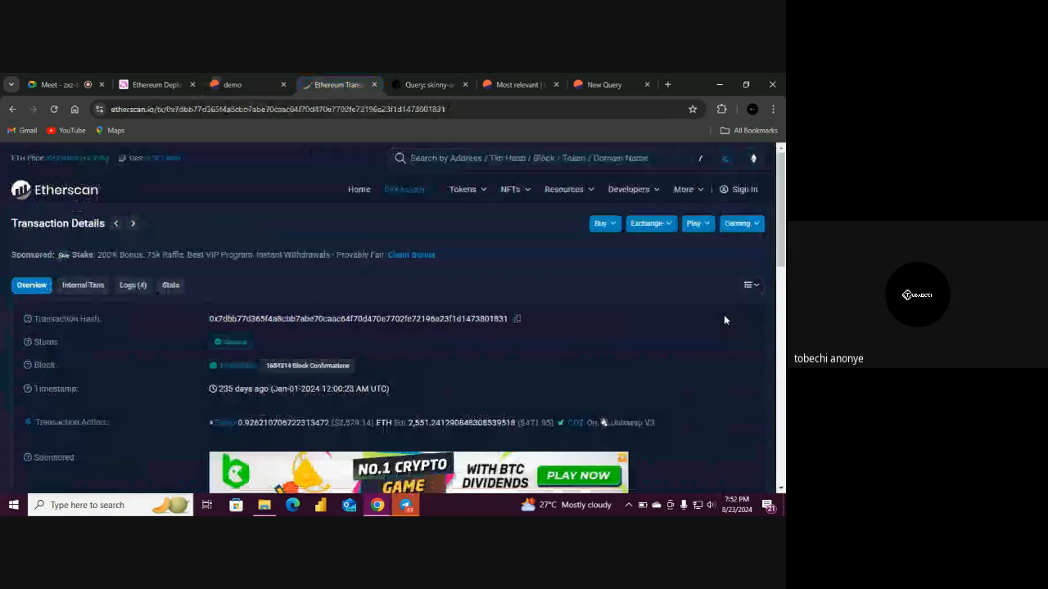
pyautogui.scroll(-3, 724, 314)
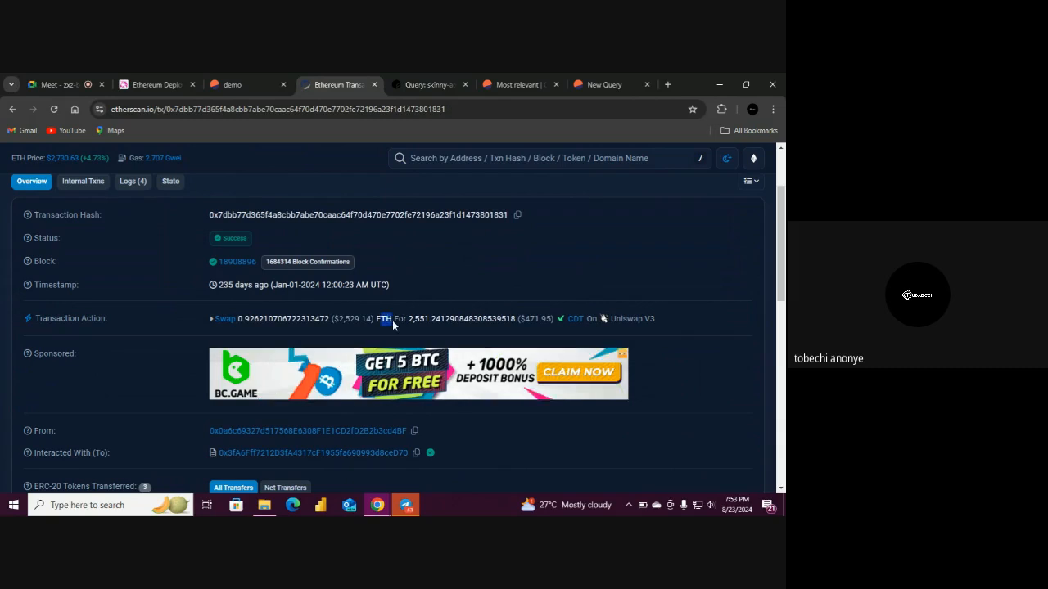
pyautogui.scroll(-2, 378, 318)
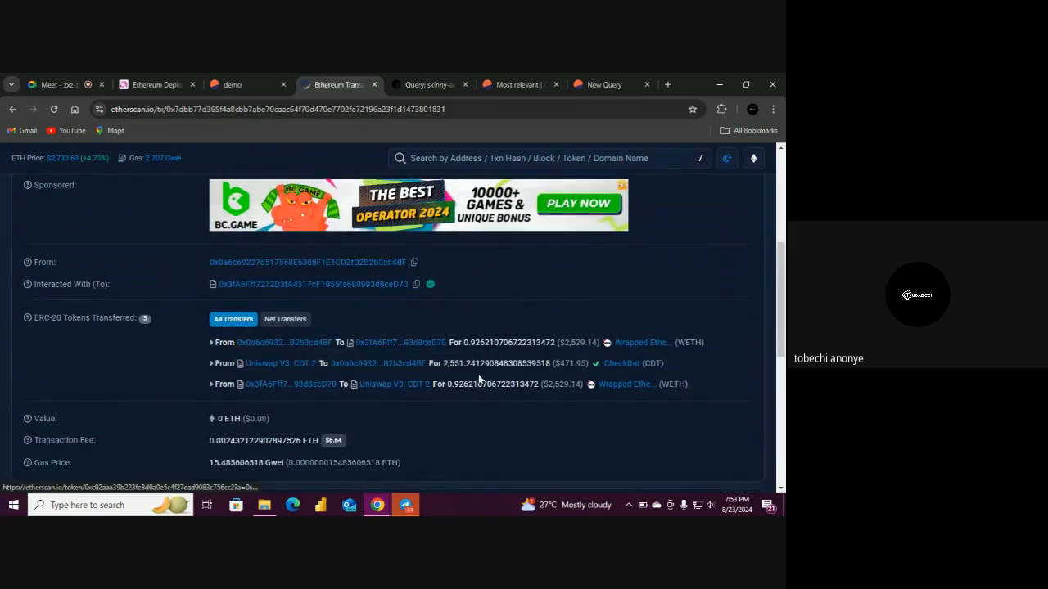
pyautogui.moveTo(779, 349); pyautogui.dragTo(769, 289)
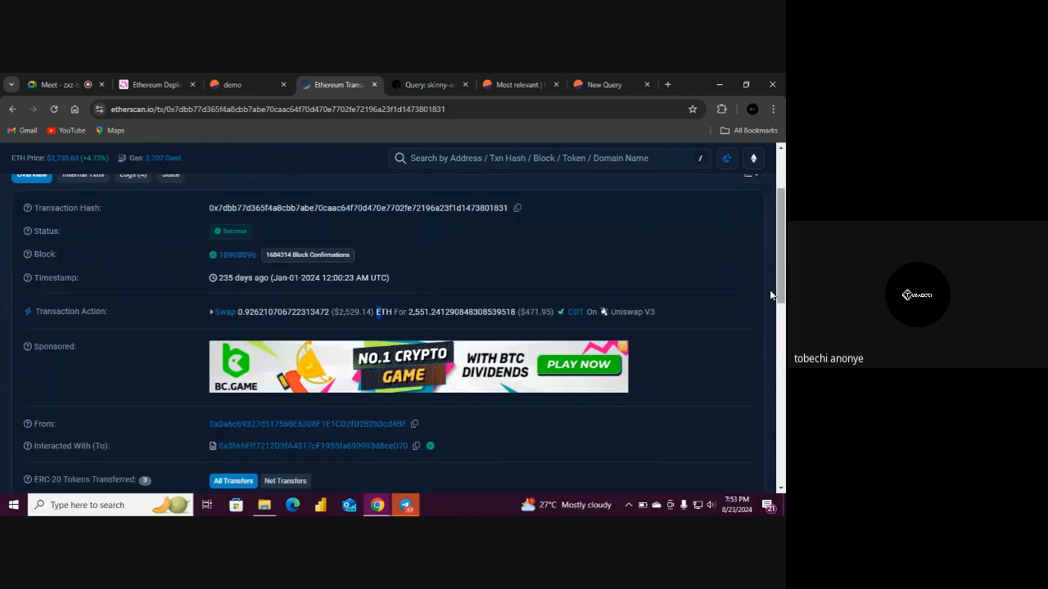
# Compare the first row's amount1_new in the Dune results with the CDT amount in the Etherscan transaction action
pyautogui.click(216, 82)
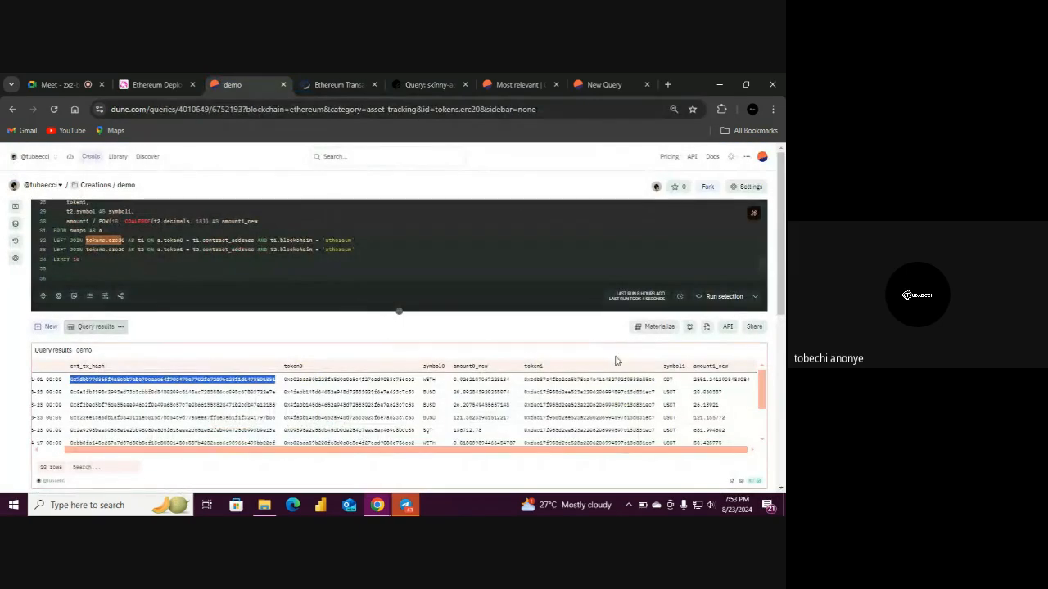
pyautogui.moveTo(710, 381); pyautogui.dragTo(695, 383)
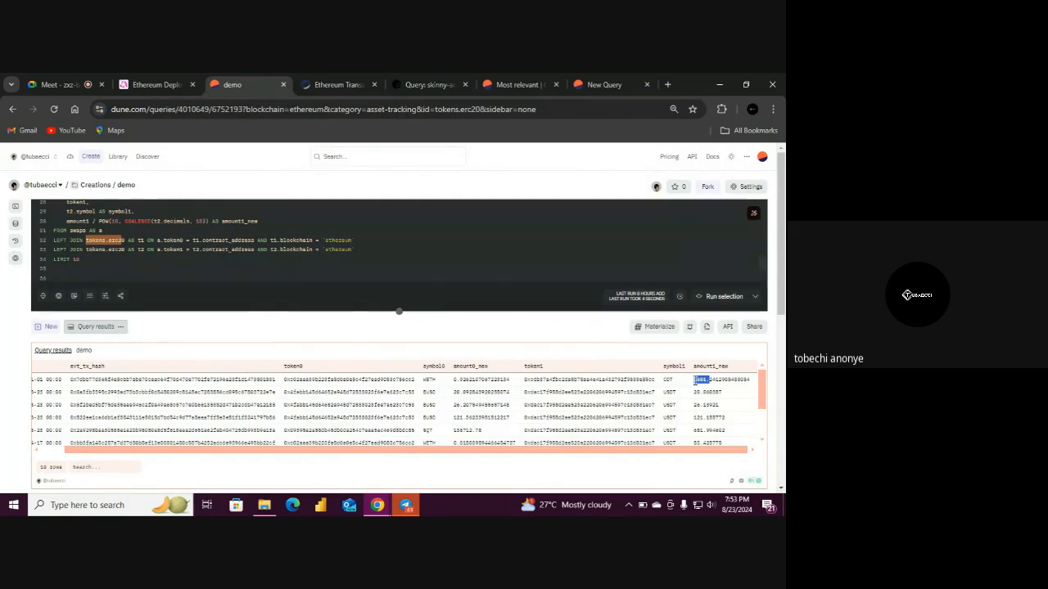
pyautogui.click(336, 84)
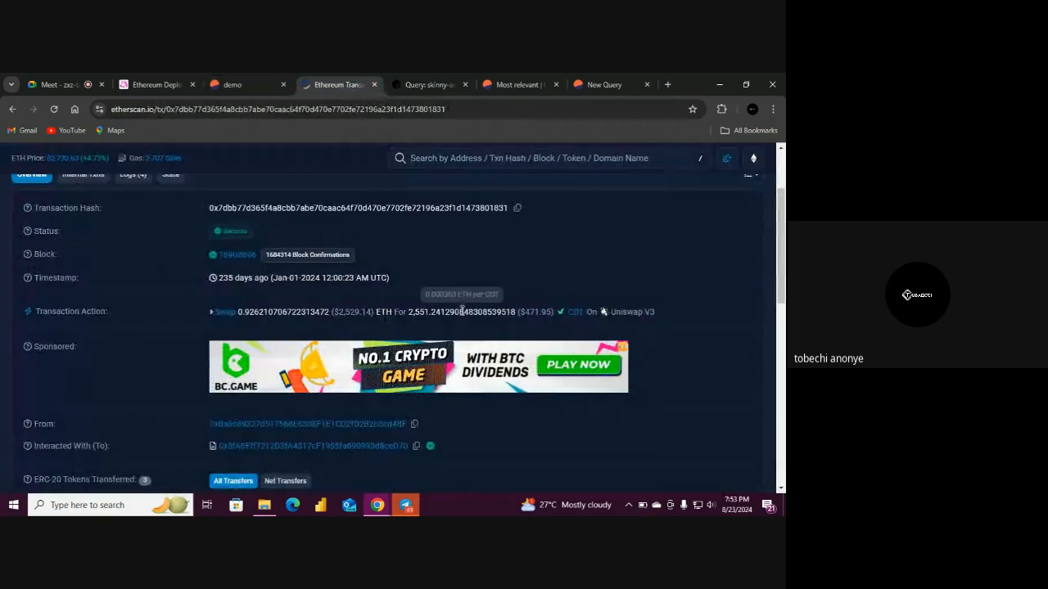
pyautogui.moveTo(428, 312); pyautogui.dragTo(516, 319)
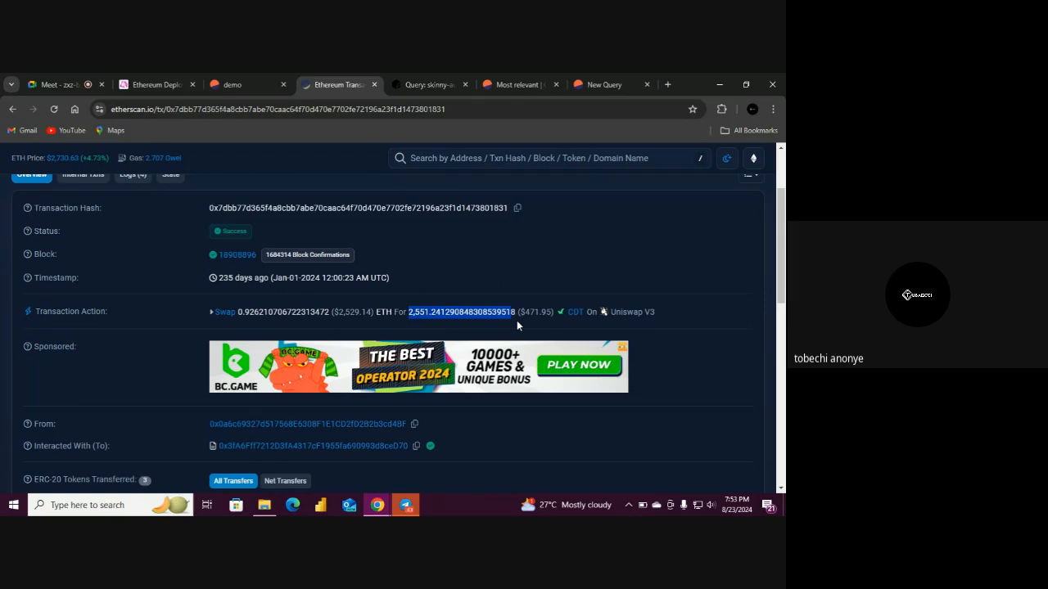
pyautogui.click(516, 321)
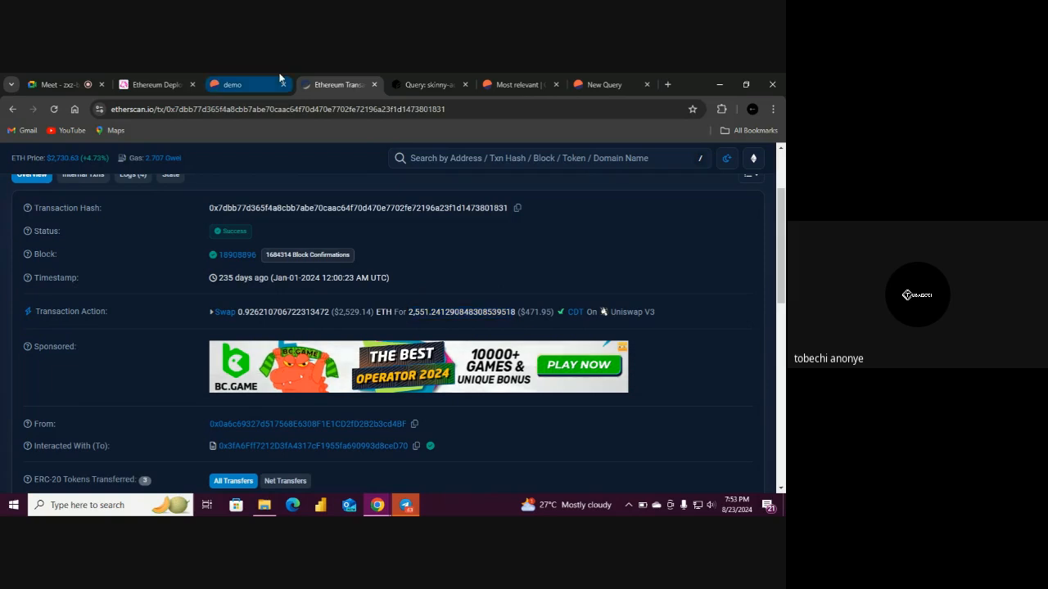
# Compare the first row's amount0_new in Dune with the ETH amount in the Etherscan transaction action, rechecking amount1_new as well
pyautogui.click(279, 79)
pyautogui.moveTo(470, 381); pyautogui.dragTo(454, 381)
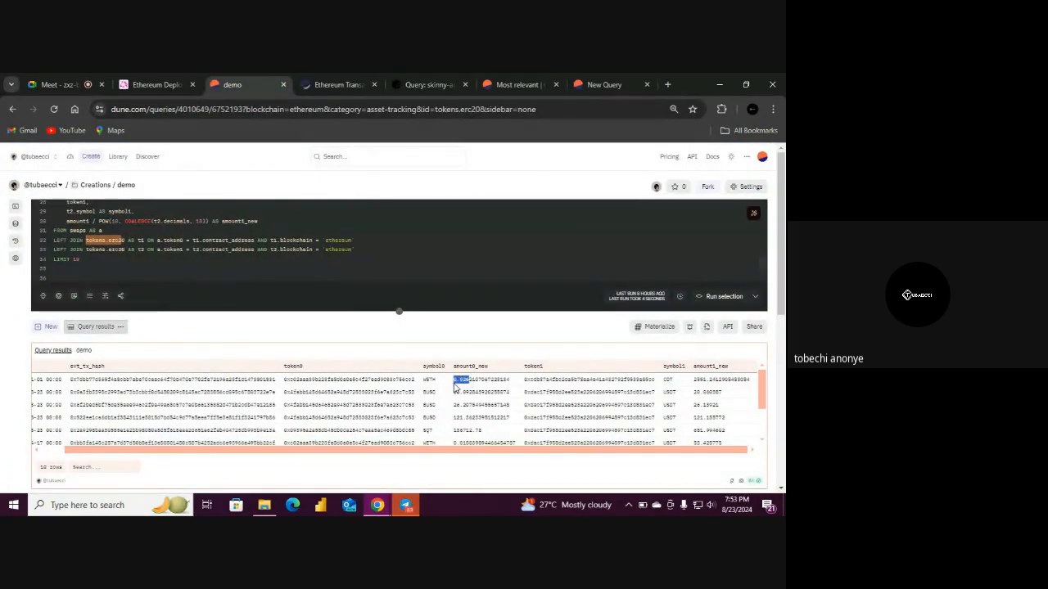
pyautogui.click(325, 86)
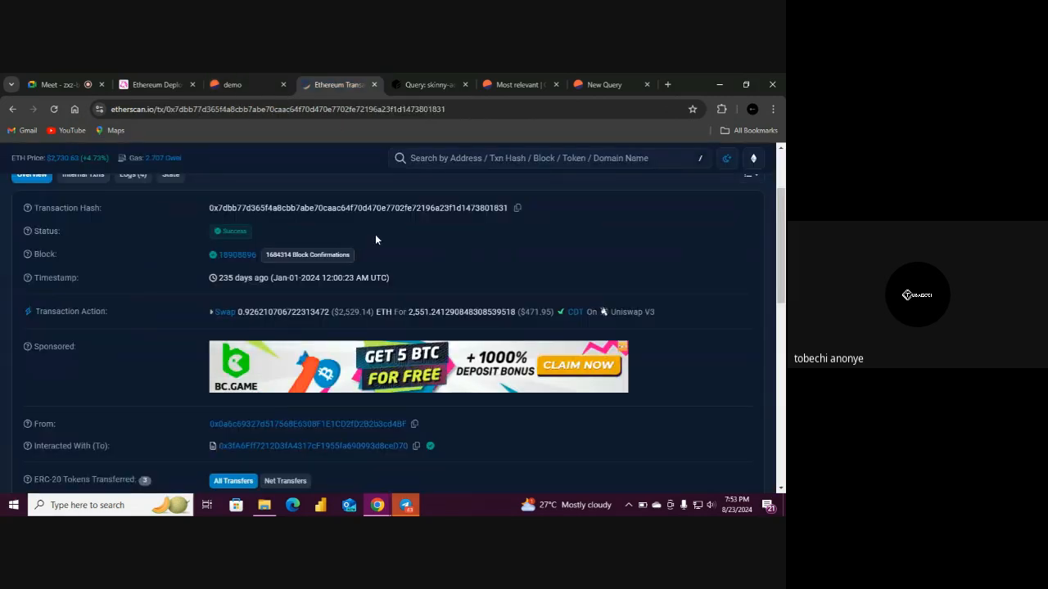
pyautogui.click(229, 84)
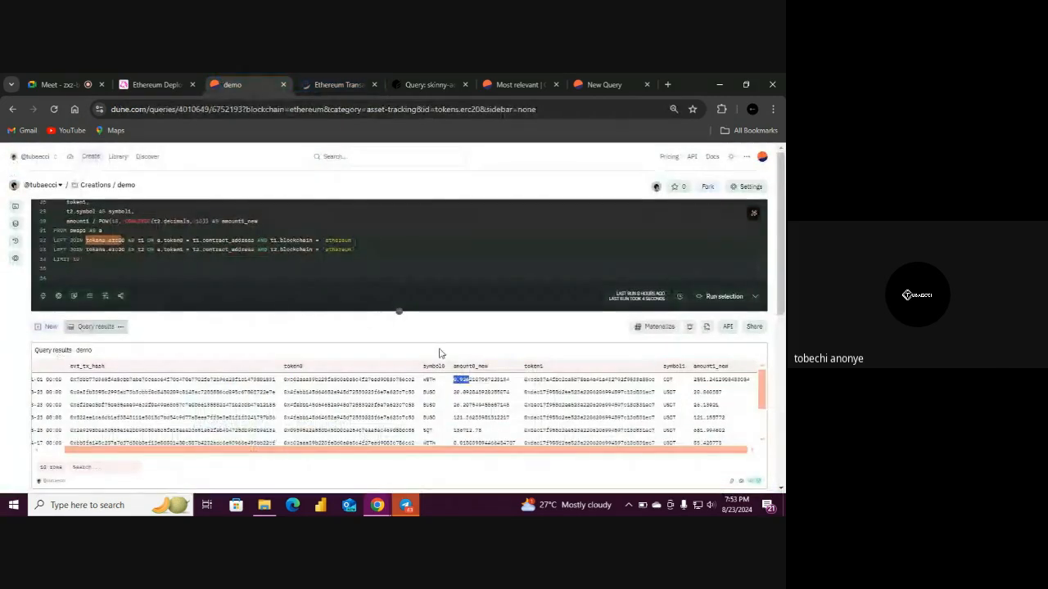
pyautogui.moveTo(468, 380); pyautogui.dragTo(456, 382)
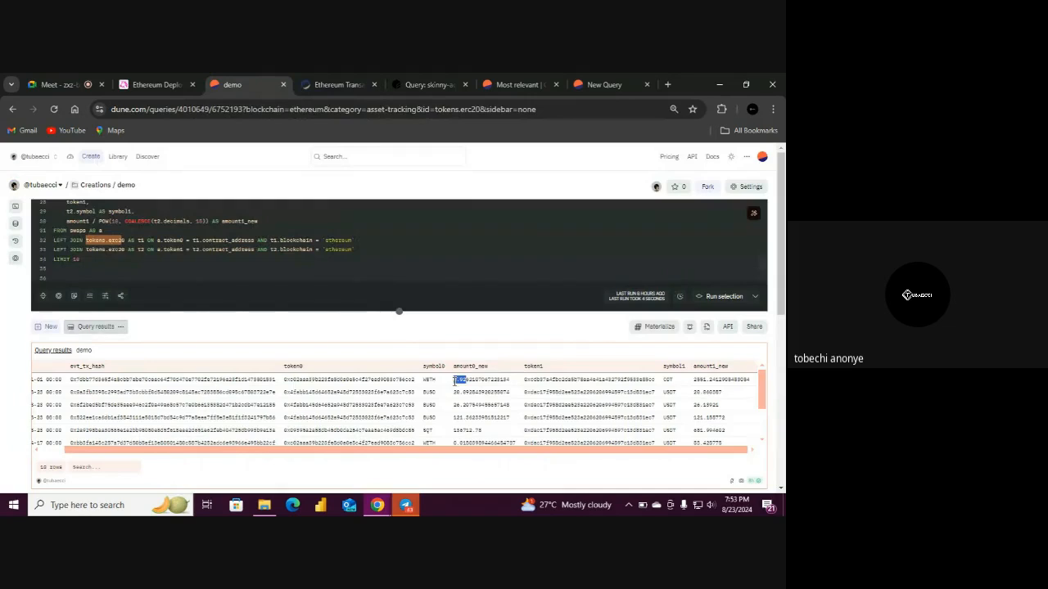
pyautogui.click(475, 388)
pyautogui.moveTo(715, 379); pyautogui.dragTo(693, 381)
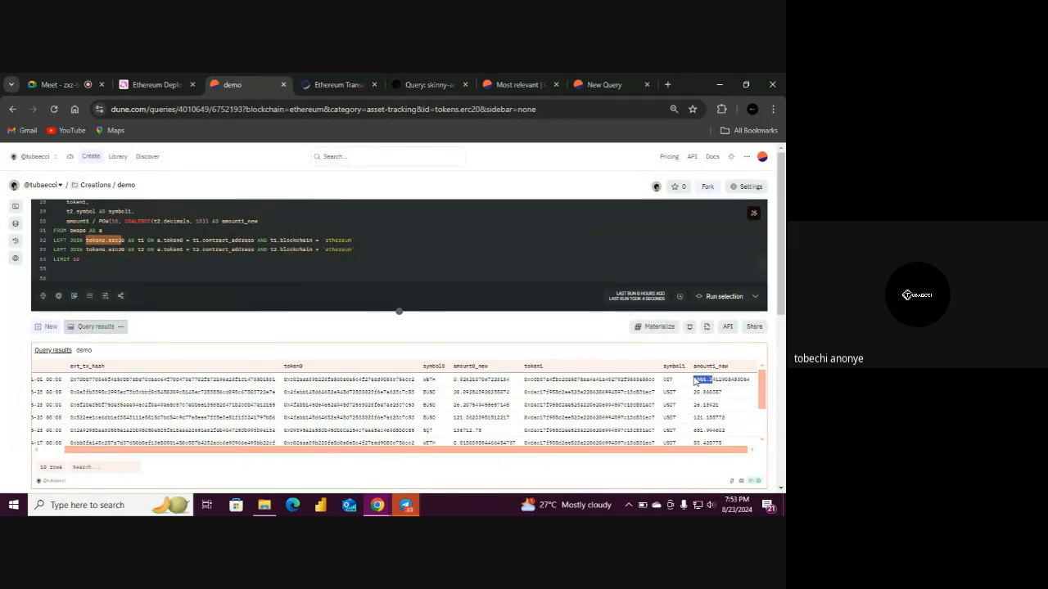
pyautogui.click(325, 72)
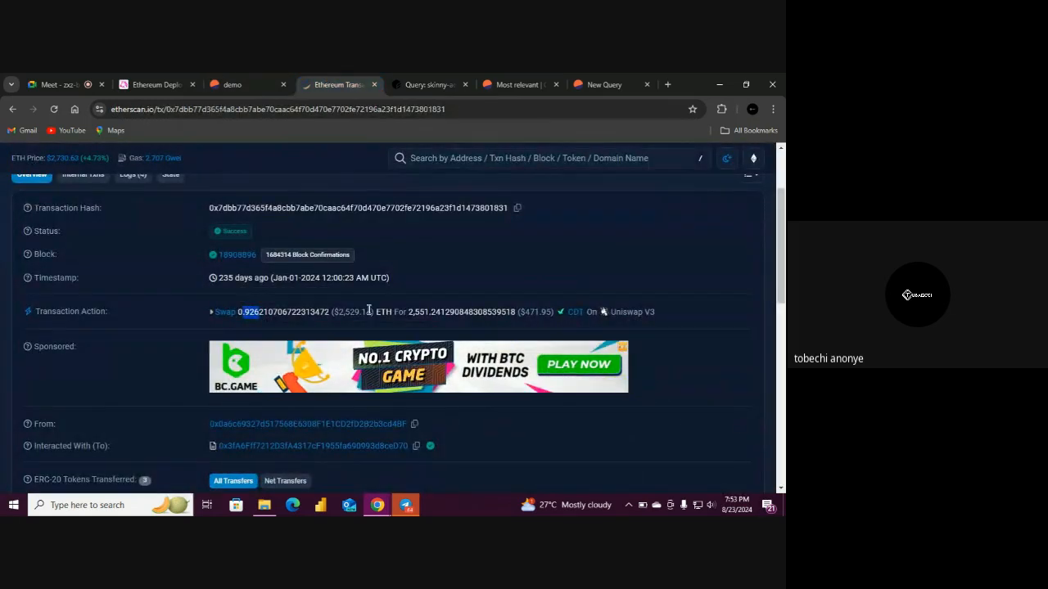
pyautogui.doubleClick(248, 312)
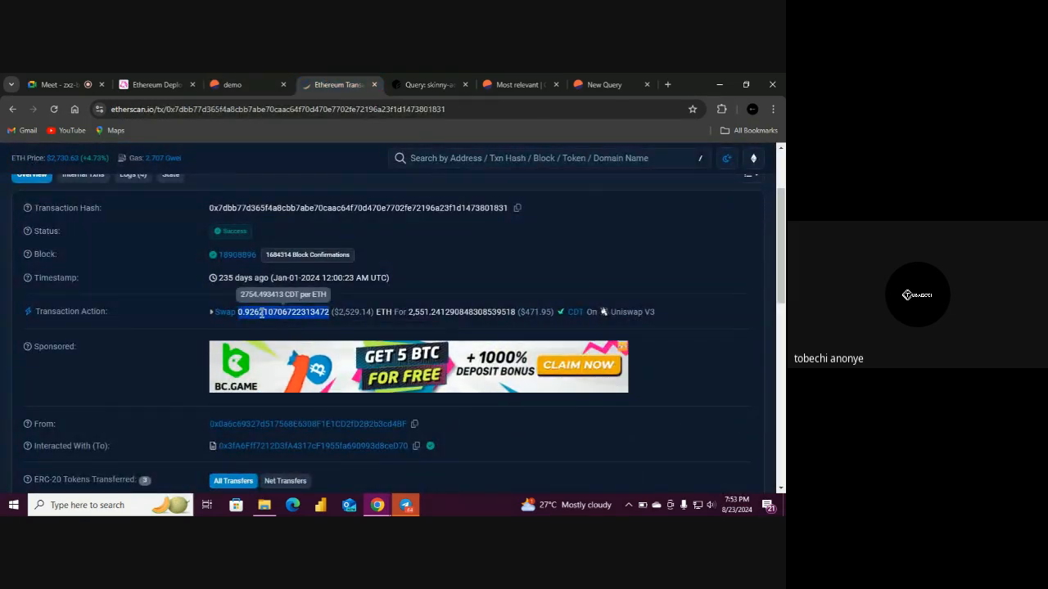
# Return to the Dune demo query and delete its LIMIT 10 line
pyautogui.click(252, 72)
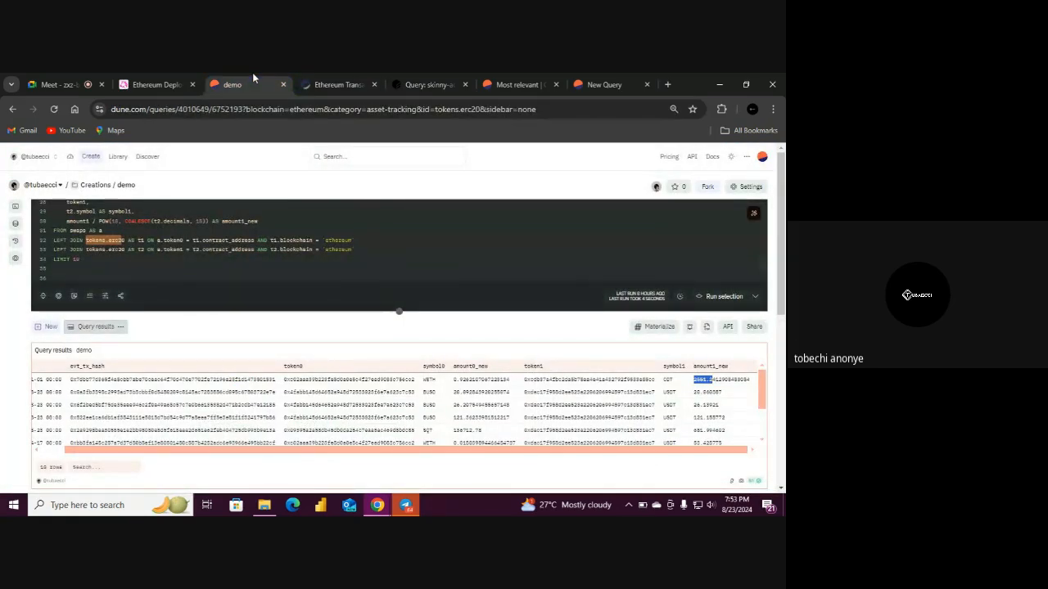
pyautogui.moveTo(82, 260); pyautogui.dragTo(52, 262)
pyautogui.press('BackSpace')
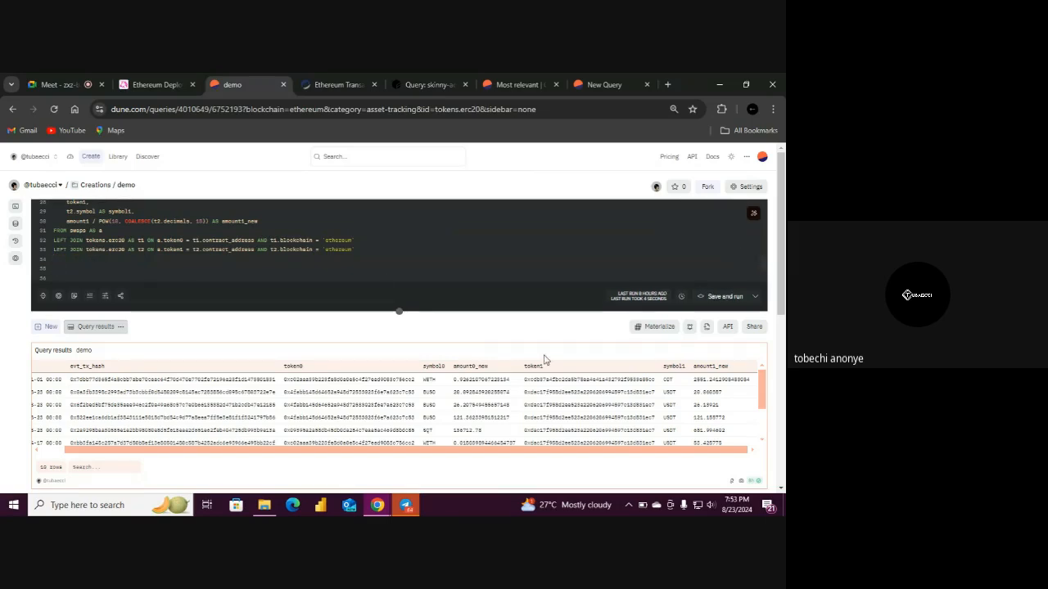
# Sort the query results by amount0_new and restore the original row order
pyautogui.moveTo(461, 373); pyautogui.dragTo(497, 373)
pyautogui.click(495, 374)
pyautogui.doubleClick(480, 373)
pyautogui.click(480, 372)
pyautogui.click(480, 373)
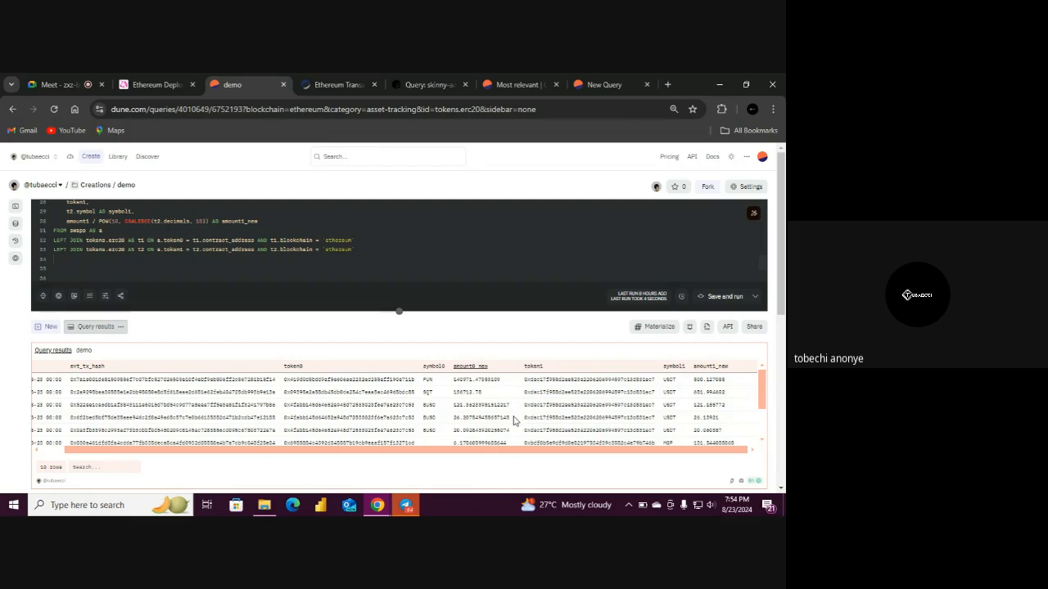
pyautogui.click(477, 370)
# Enlarge the query editor, remove the opening comment mark above the question notes, and examine the prices.usd entry in the table list
pyautogui.scroll(5, 763, 239)
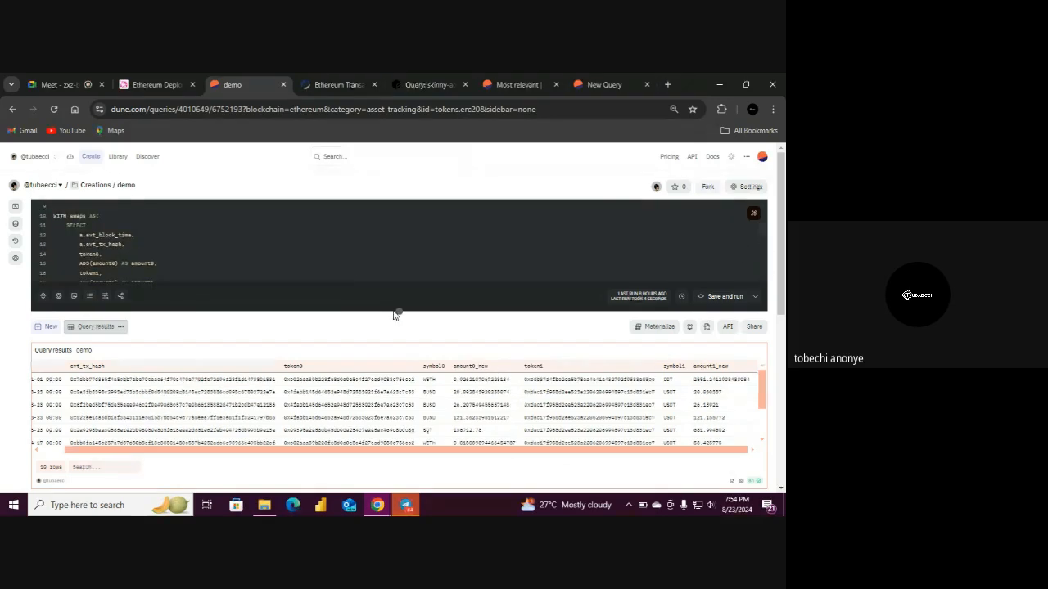
pyautogui.moveTo(399, 311); pyautogui.dragTo(401, 330)
pyautogui.moveTo(404, 379); pyautogui.dragTo(679, 370)
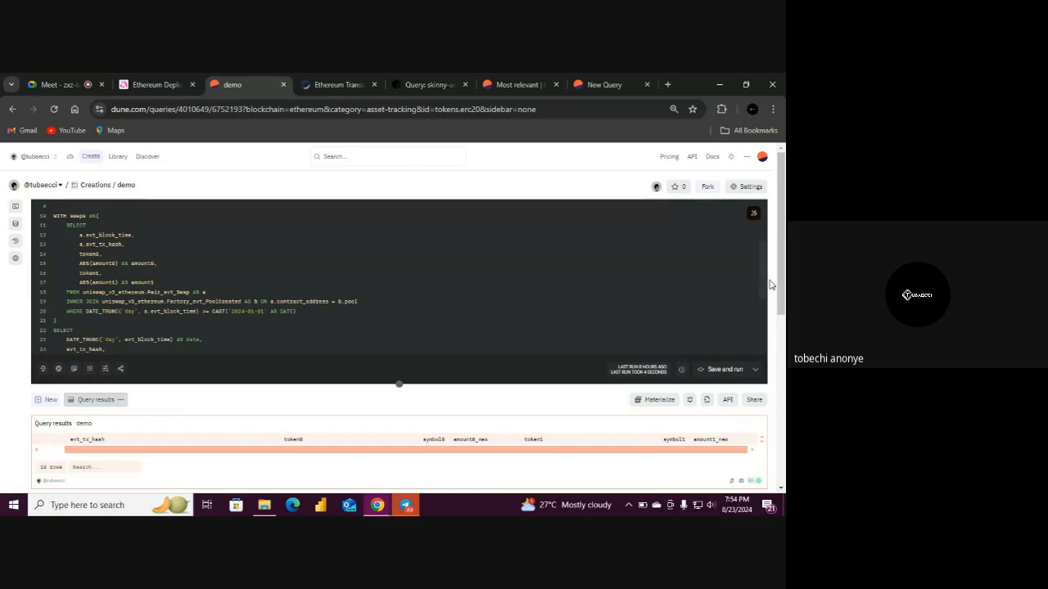
pyautogui.scroll(3, 763, 281)
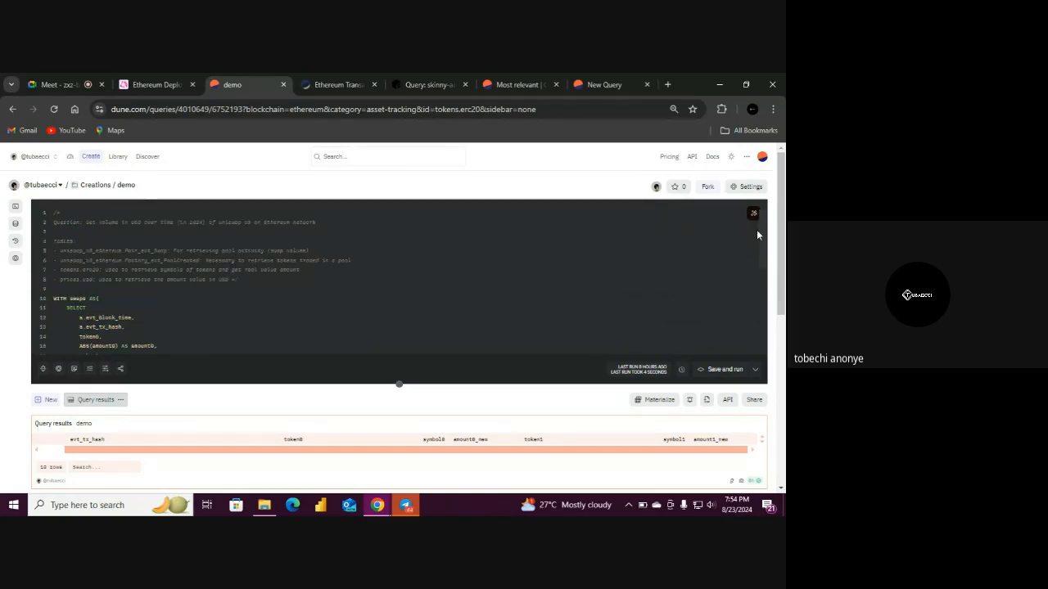
pyautogui.click(53, 217)
pyautogui.moveTo(95, 280); pyautogui.dragTo(64, 281)
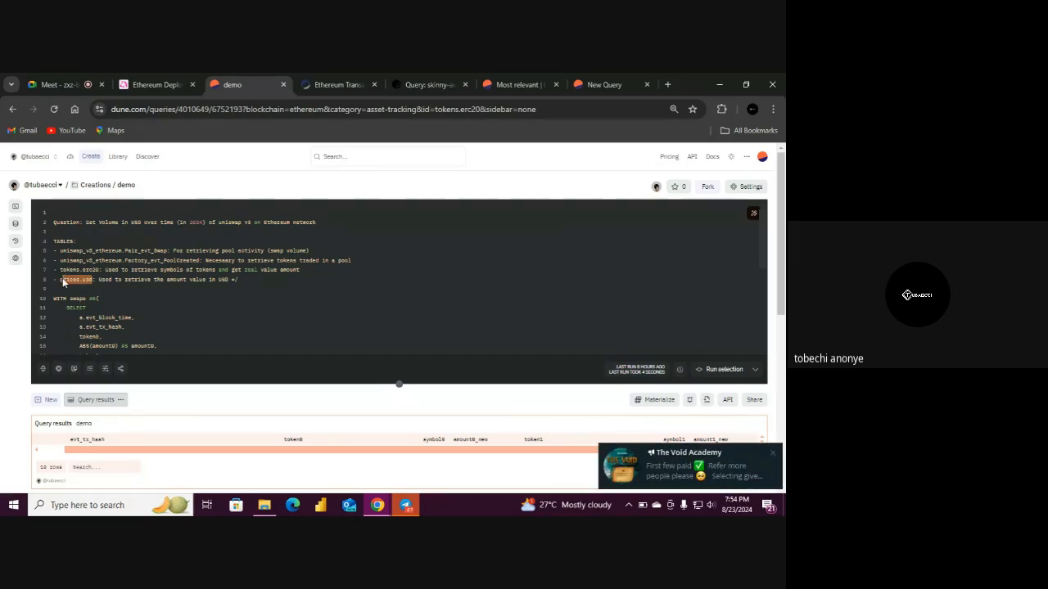
pyautogui.click(775, 455)
pyautogui.click(170, 309)
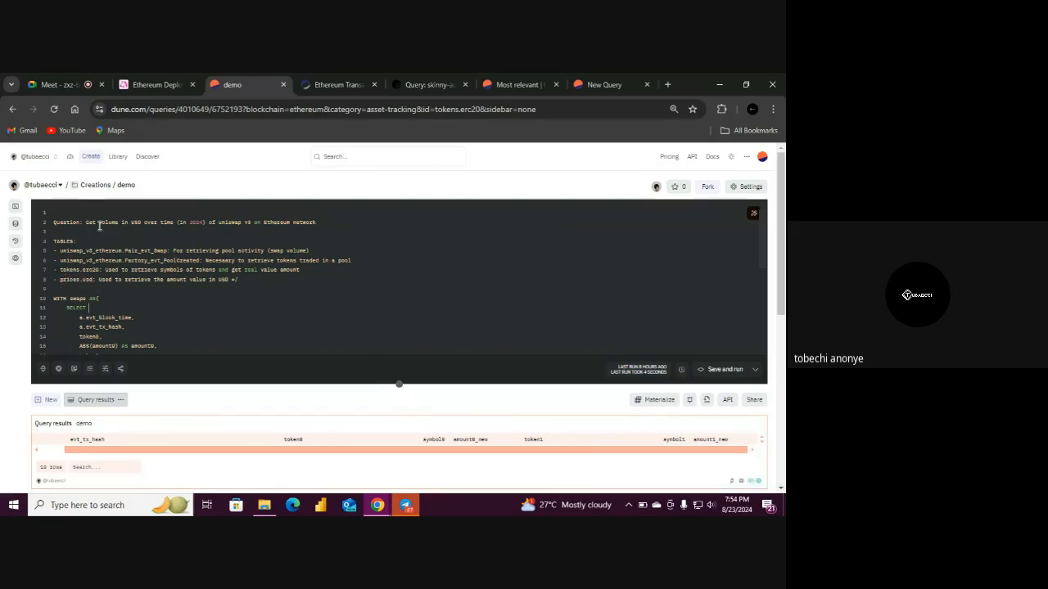
# Open the prices.usd table under Asset tracking in the data explorer, preview its sample rows, and close the explorer
pyautogui.click(15, 224)
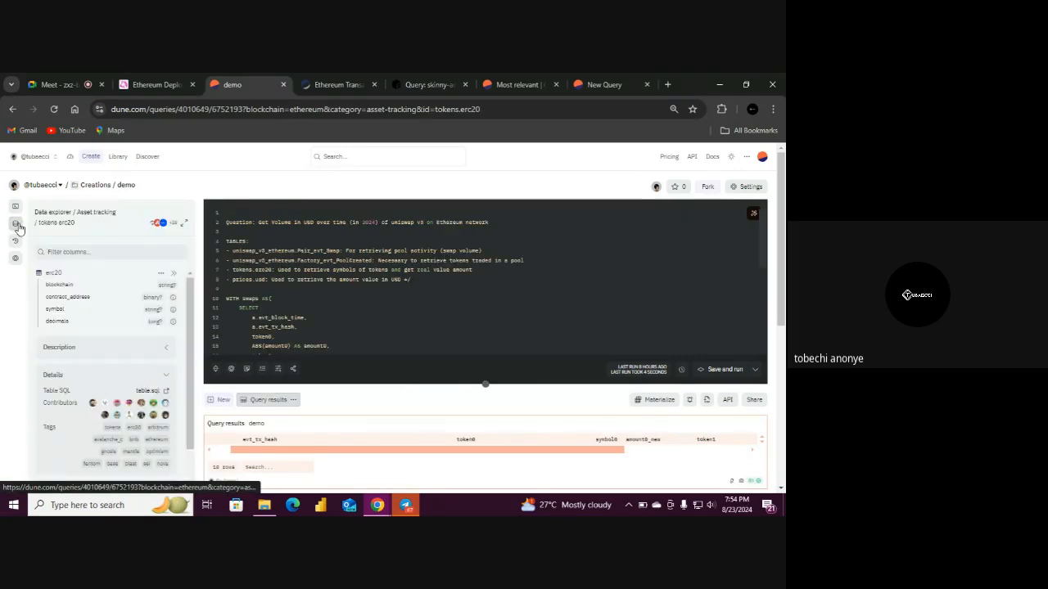
pyautogui.click(66, 214)
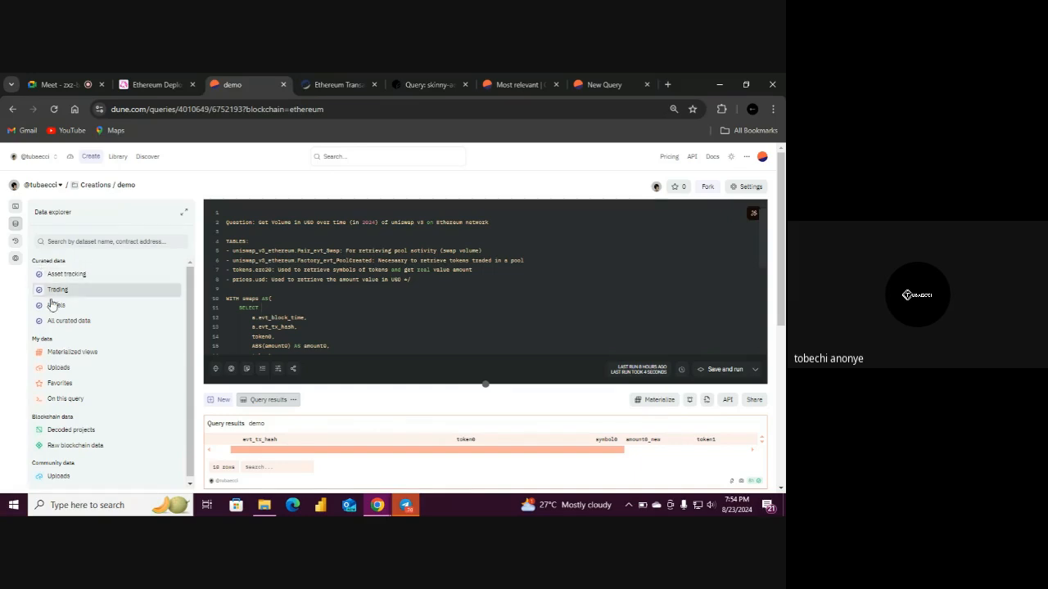
pyautogui.click(83, 278)
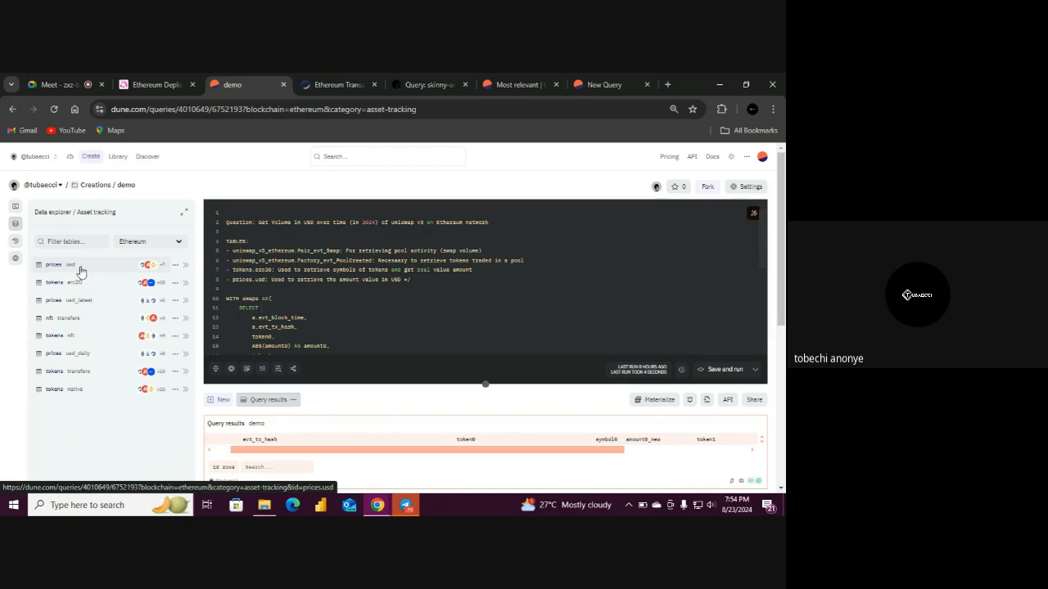
pyautogui.click(87, 267)
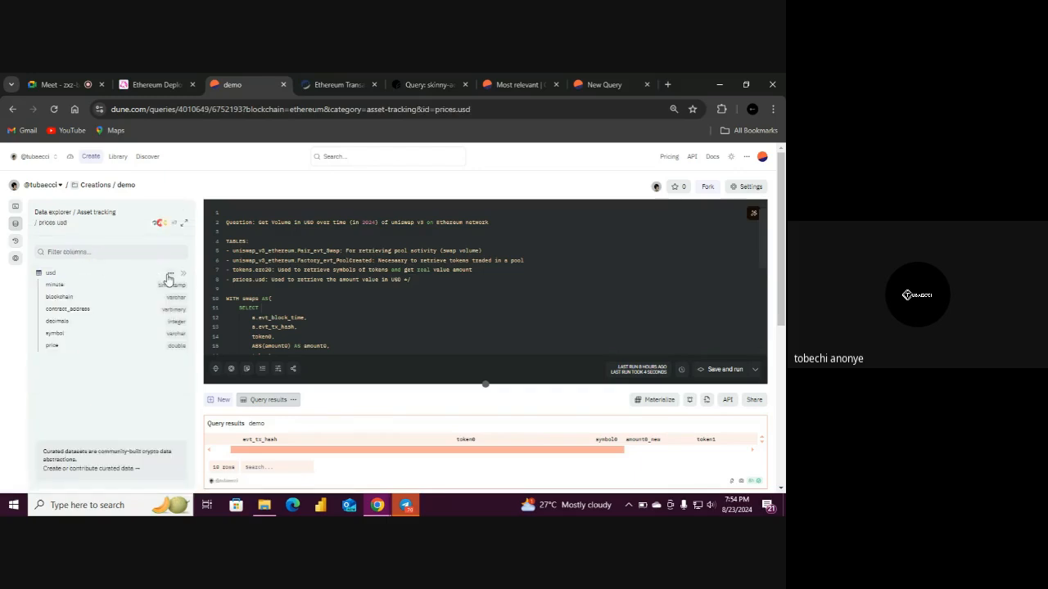
pyautogui.click(170, 273)
pyautogui.click(145, 305)
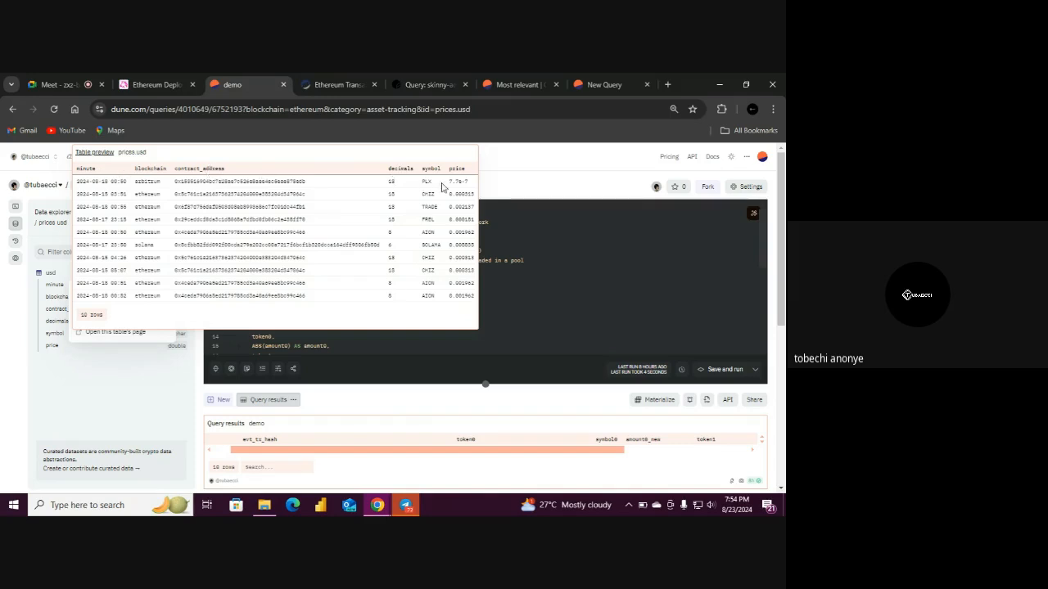
pyautogui.click(131, 394)
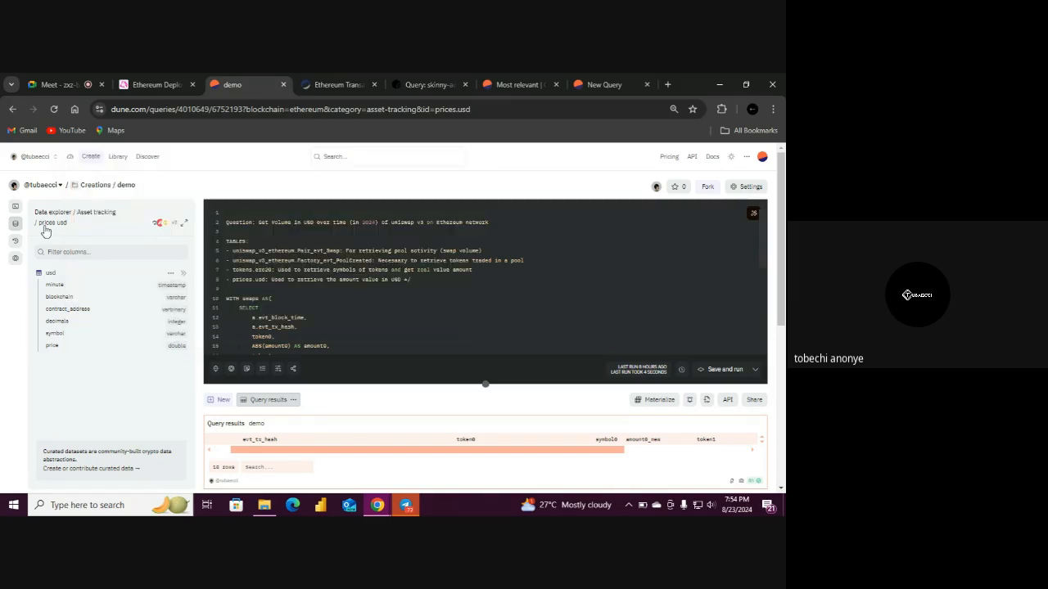
pyautogui.click(15, 224)
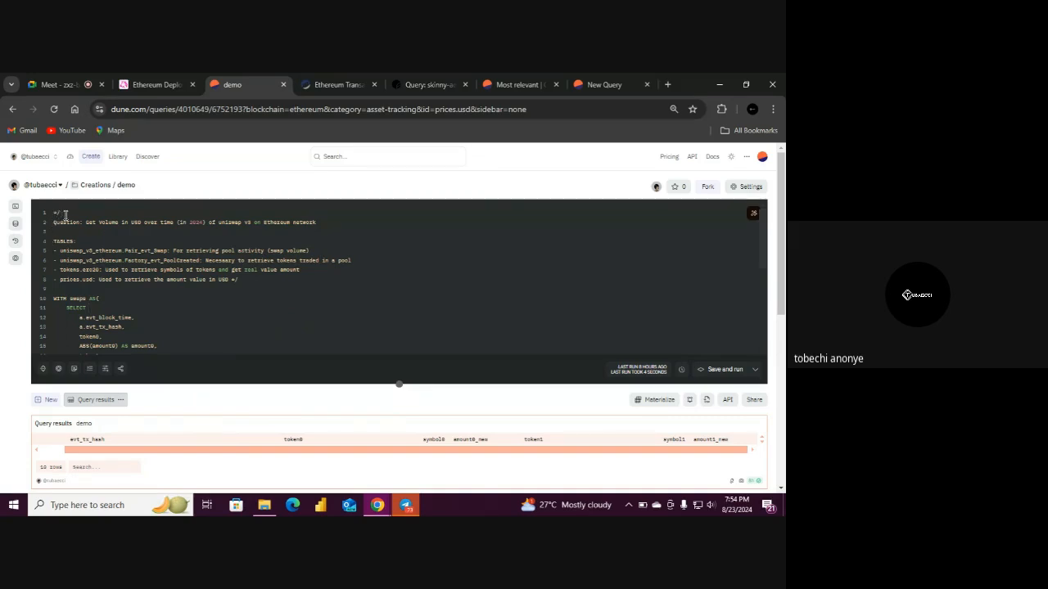
# Restore the opening comment mark on line 1 and wrap the token-symbol SELECT in a second CTE named swaps_new
pyautogui.write('*')
pyautogui.moveTo(768, 244); pyautogui.dragTo(767, 311)
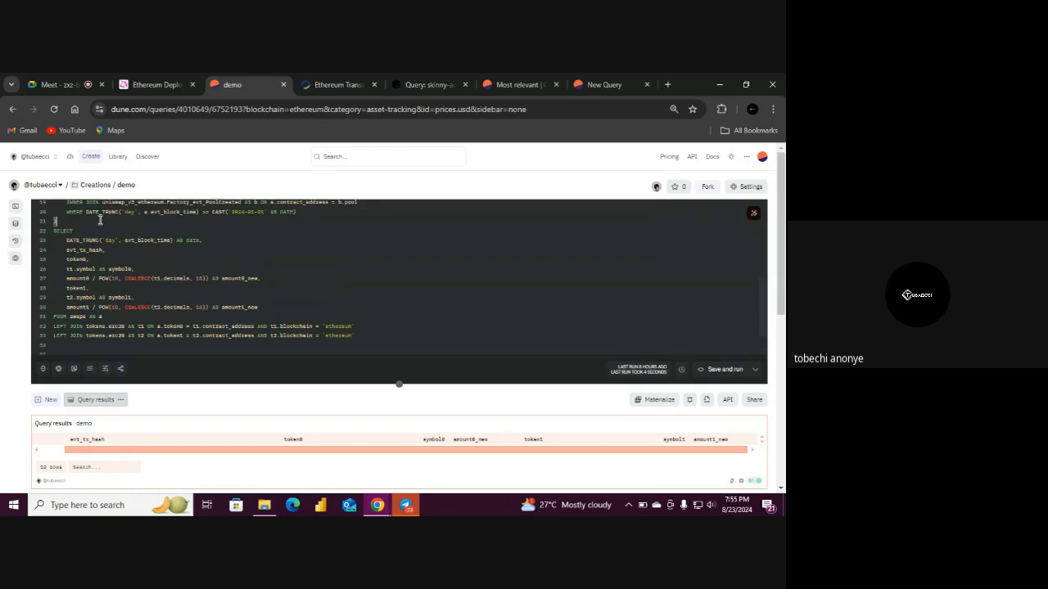
pyautogui.press('Return')
pyautogui.write('sw')
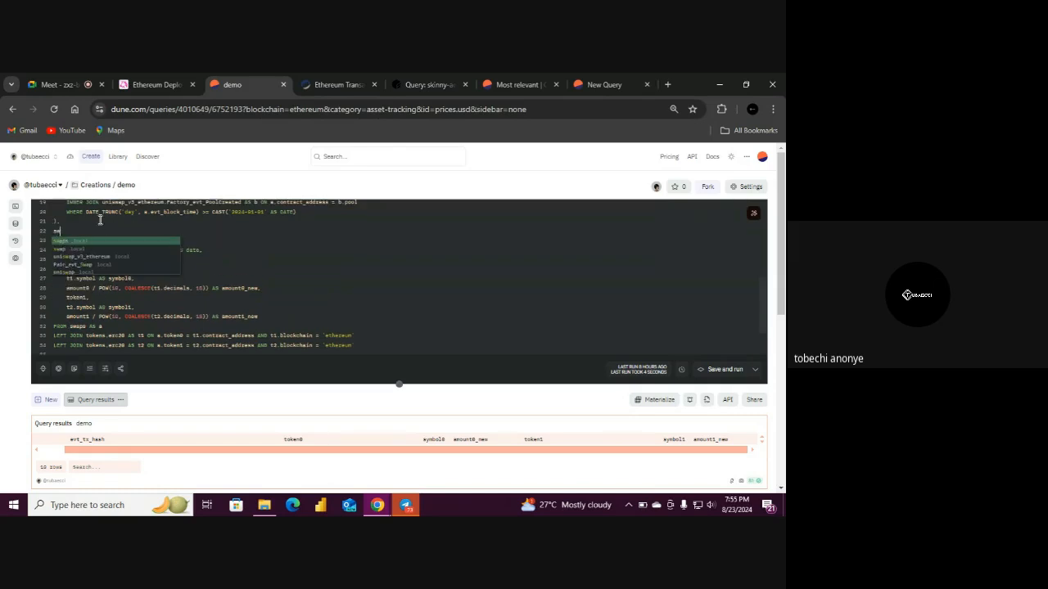
pyautogui.write('aps_new AS(')
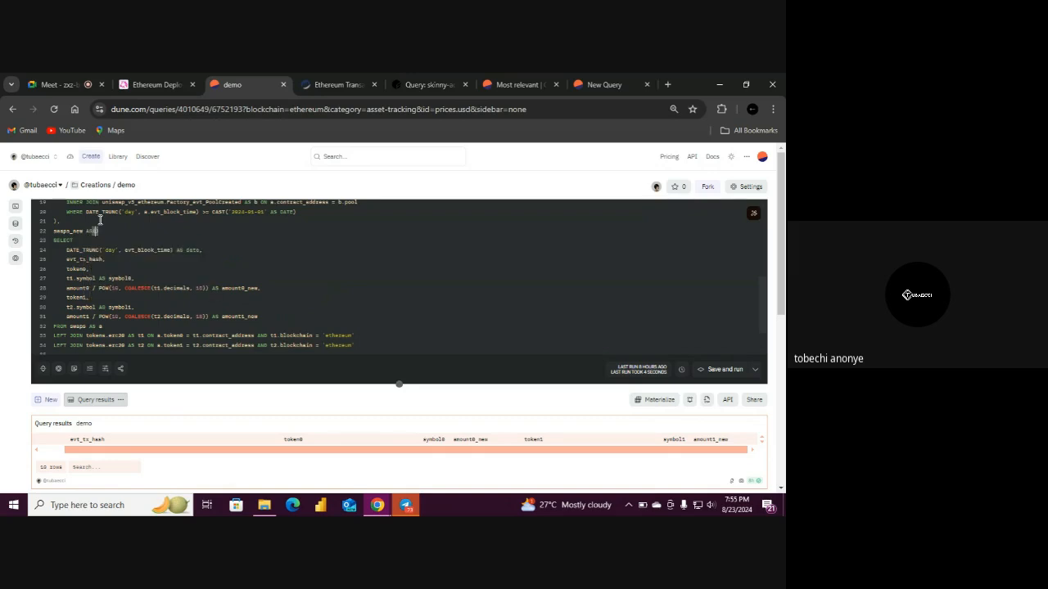
pyautogui.press('BackSpace')
pyautogui.write('(')
pyautogui.scroll(-1, 761, 329)
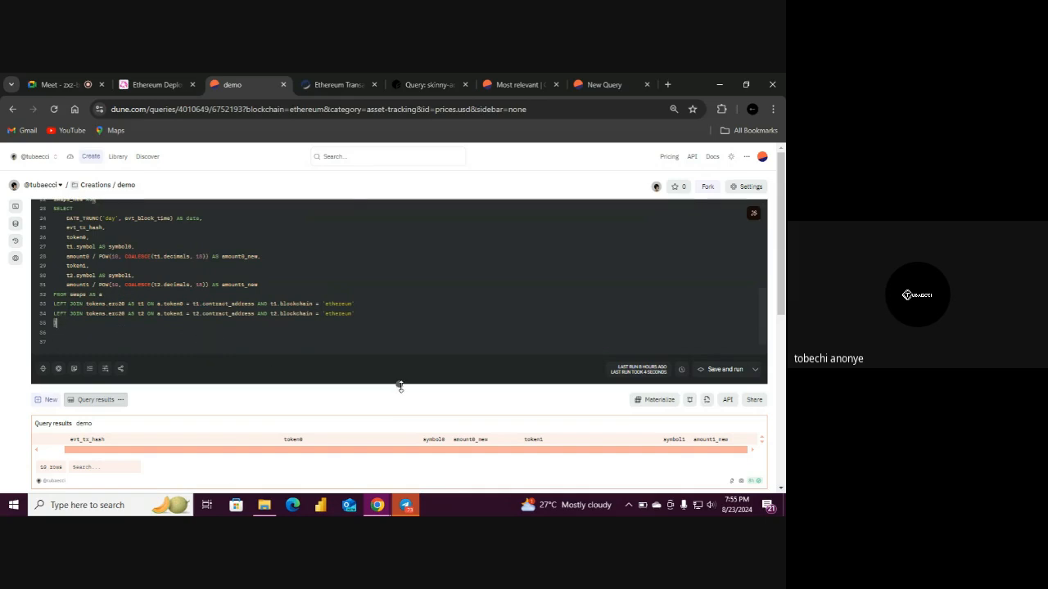
# Start the main query below the swaps_new CTE with a SELECT line and FROM swaps_new
pyautogui.moveTo(395, 292); pyautogui.dragTo(392, 253)
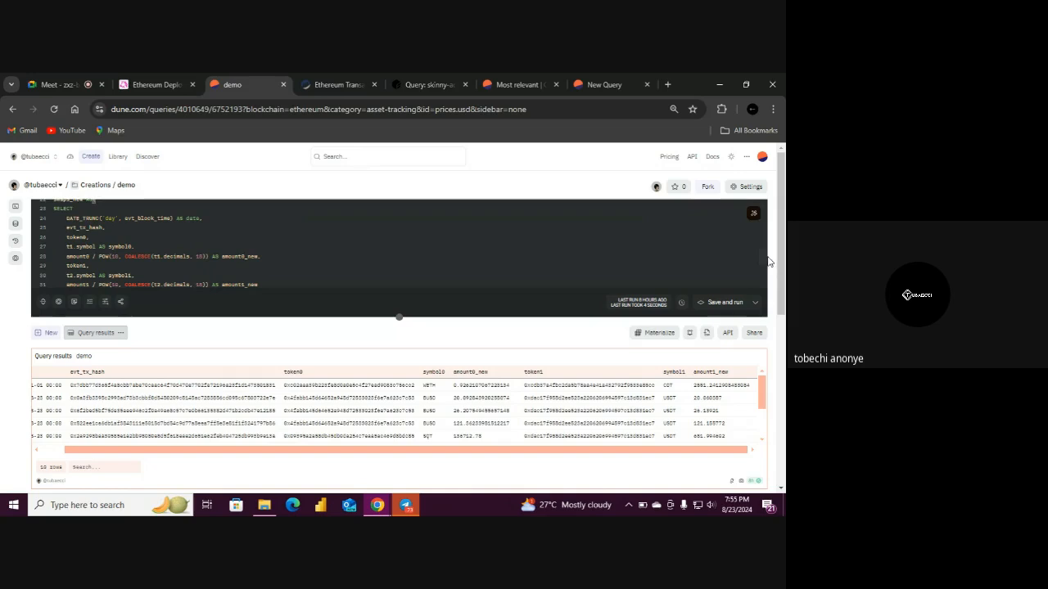
pyautogui.moveTo(765, 259)
pyautogui.mouseDown()
pyautogui.moveTo(768, 270)
pyautogui.moveTo(765, 257)
pyautogui.mouseUp()
pyautogui.scroll(3, 768, 270)
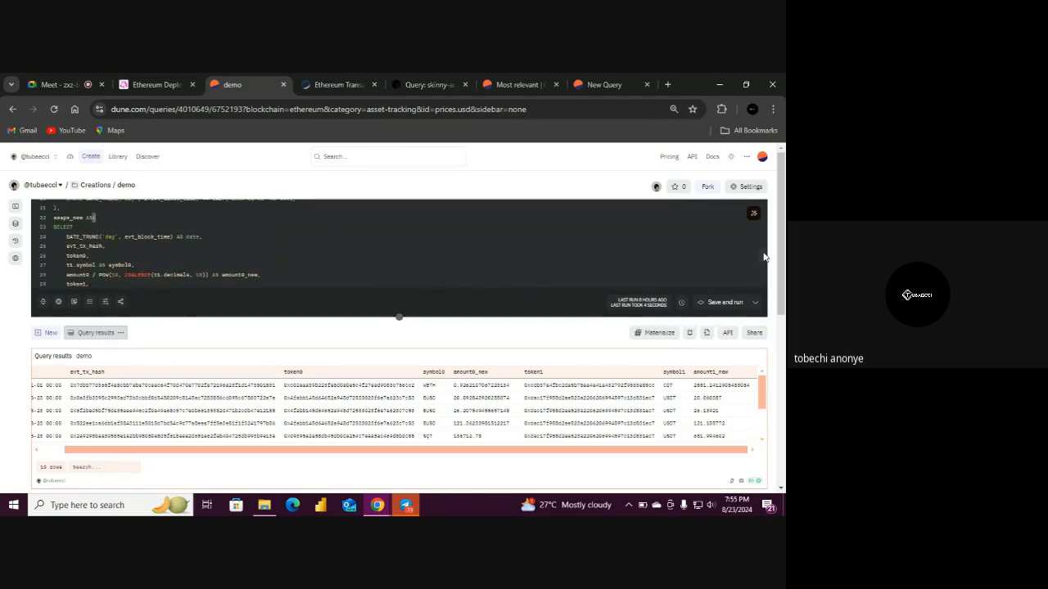
pyautogui.scroll(-3, 119, 268)
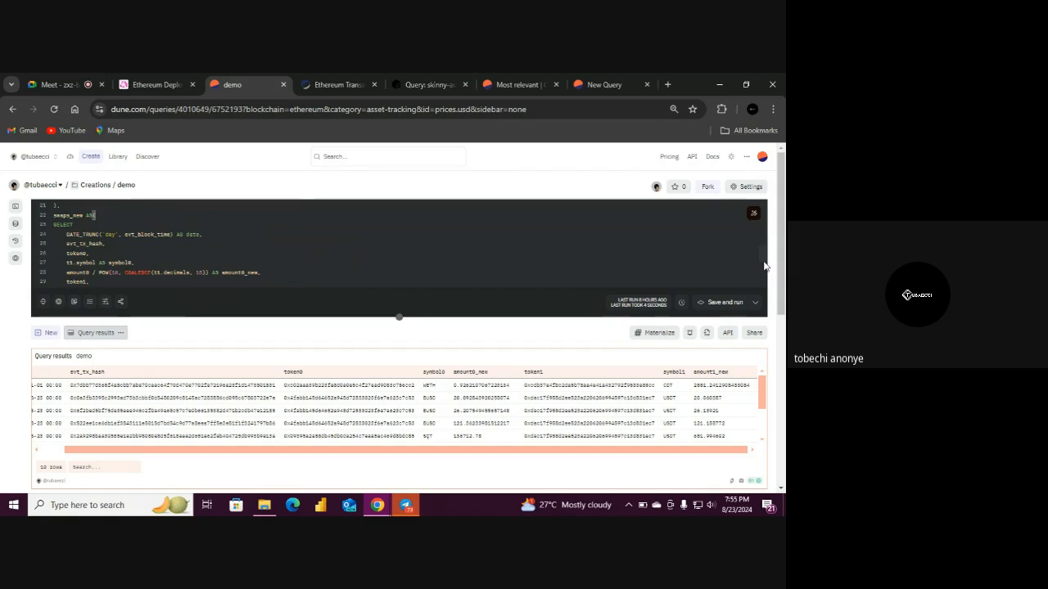
pyautogui.click(103, 271)
pyautogui.write('SELECT FRO')
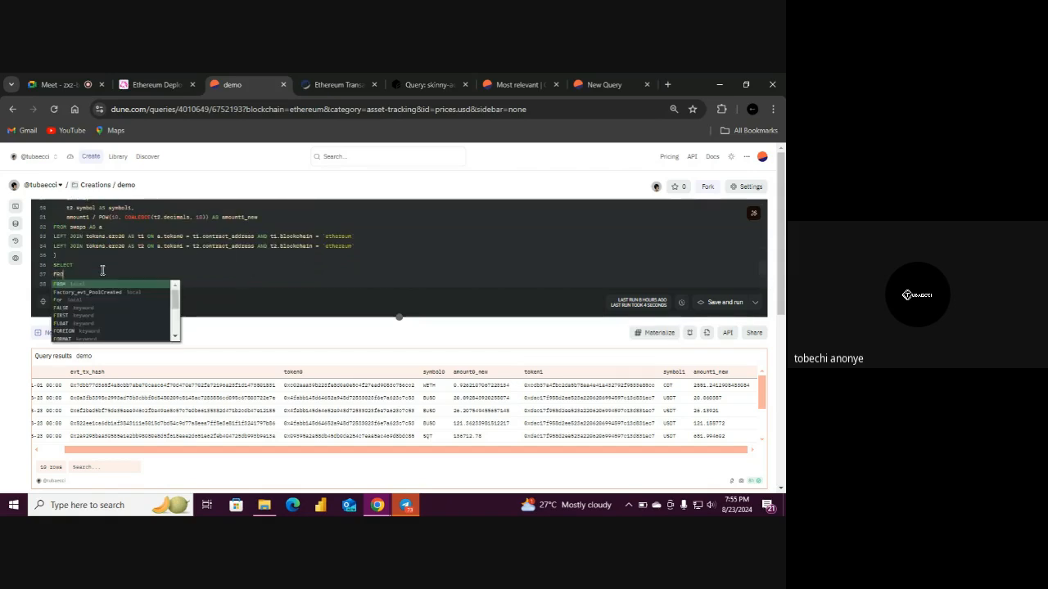
pyautogui.write('M swap')
pyautogui.press('Down')
pyautogui.press('Return')
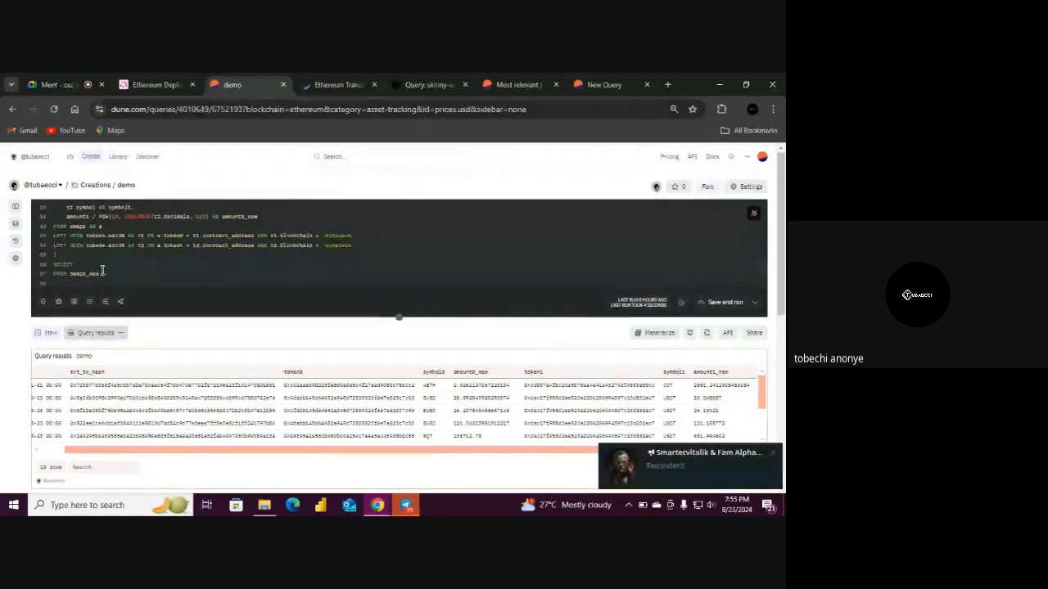
# Start a LEFT JOIN line under FROM, reopen the prices.usd columns in the data explorer, and alias swaps_new as a
pyautogui.press('Return')
pyautogui.write('LEFT JOIN')
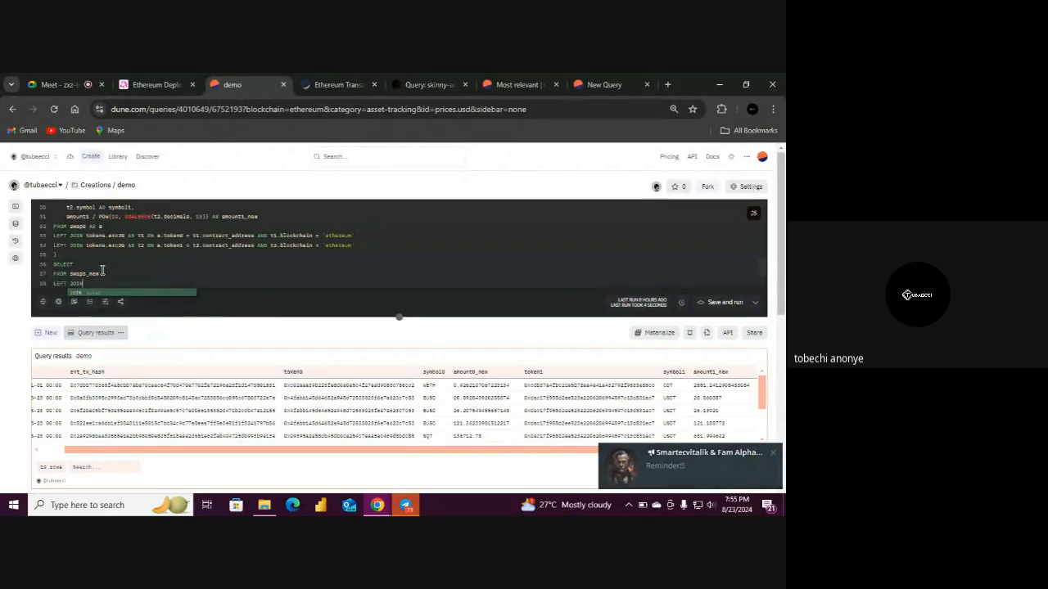
pyautogui.click(18, 227)
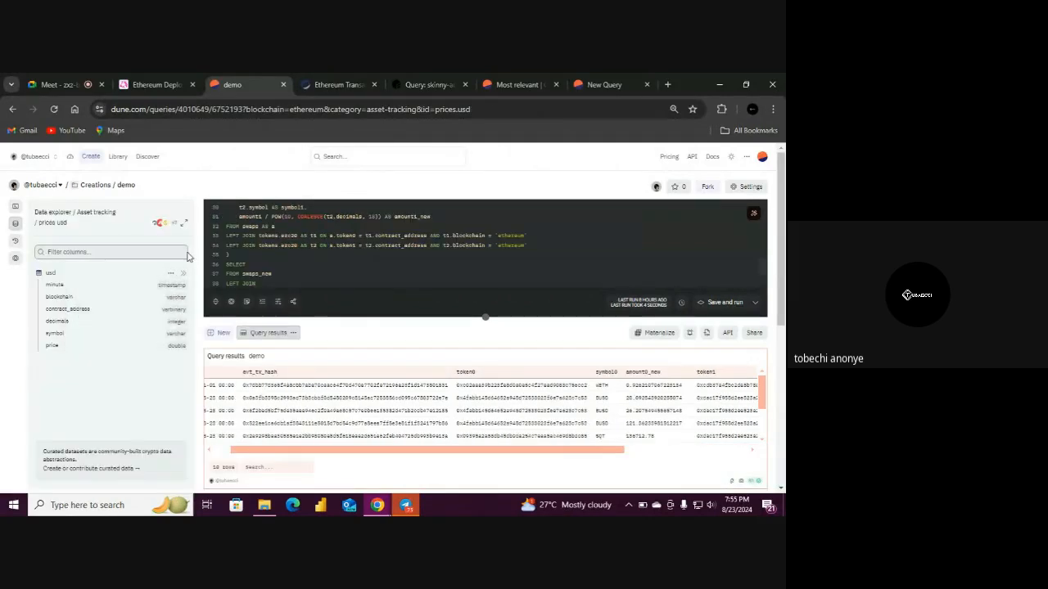
pyautogui.click(281, 273)
pyautogui.write('AS')
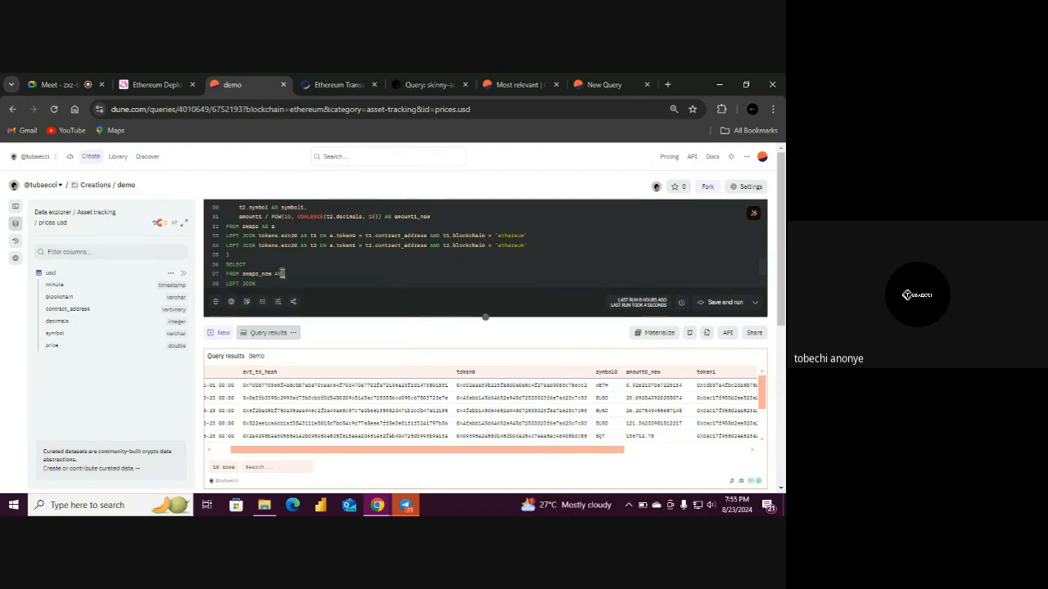
pyautogui.write(' a')
# Complete the join target as LEFT JOIN prices.usd AS p1, inserting the table name from the data explorer
pyautogui.click(273, 284)
pyautogui.write('AS')
pyautogui.click(257, 283)
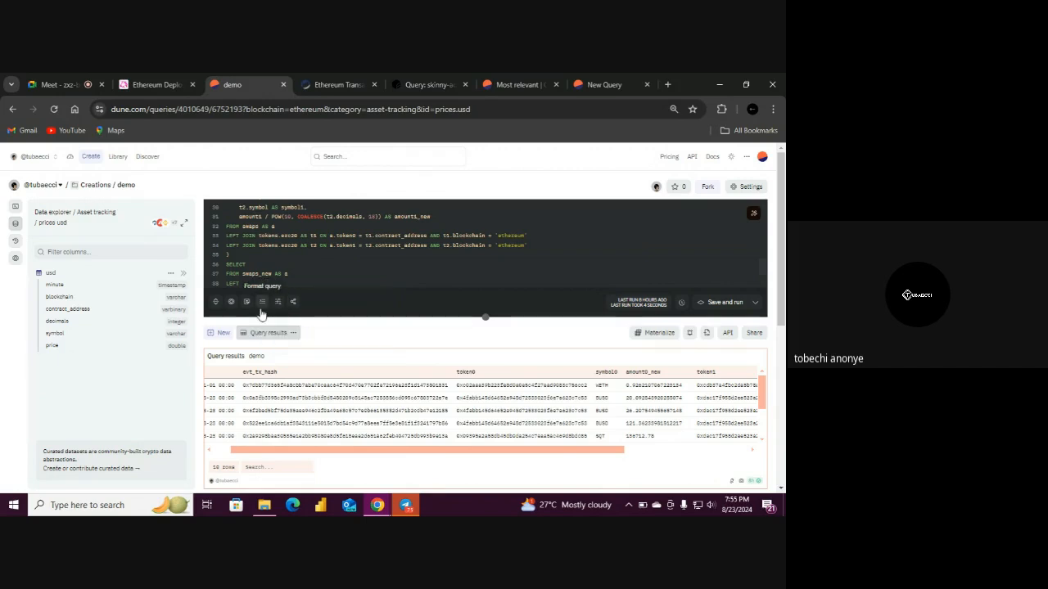
pyautogui.moveTo(286, 273); pyautogui.dragTo(274, 287)
pyautogui.click(274, 286)
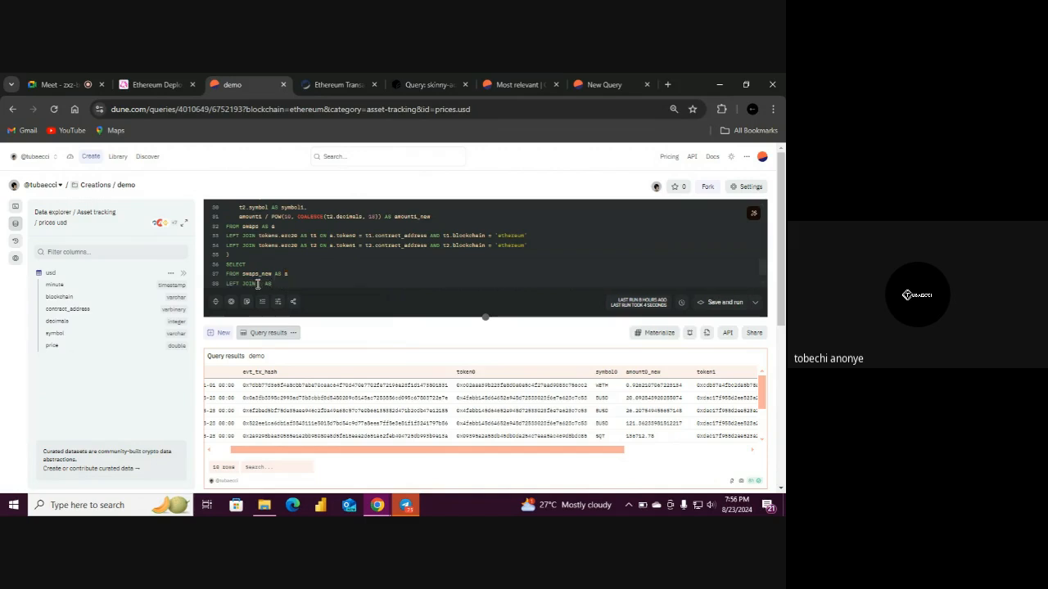
pyautogui.click(183, 273)
pyautogui.moveTo(759, 264); pyautogui.dragTo(760, 269)
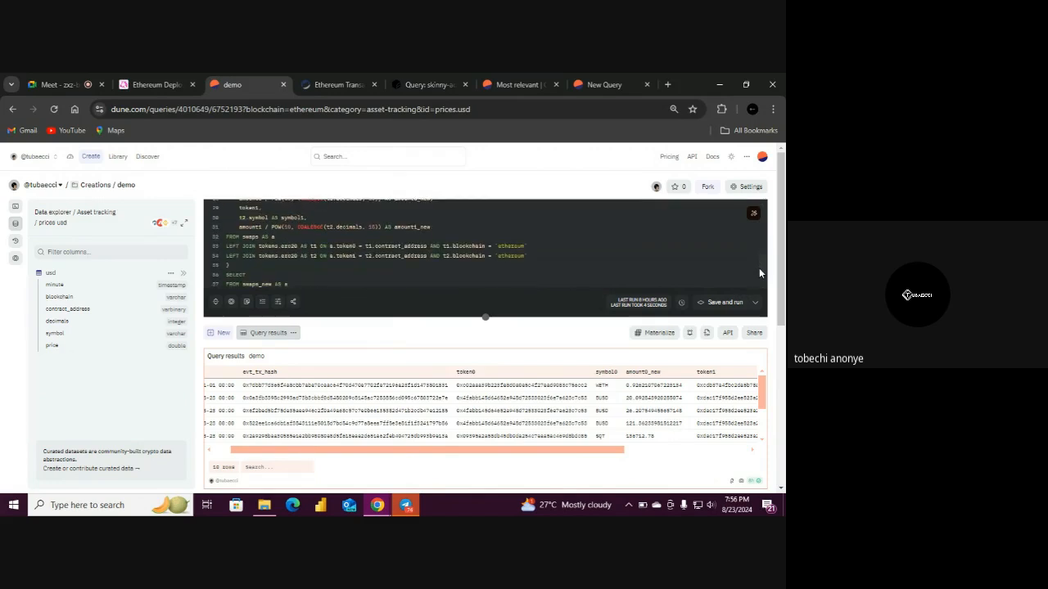
pyautogui.scroll(-2, 400, 278)
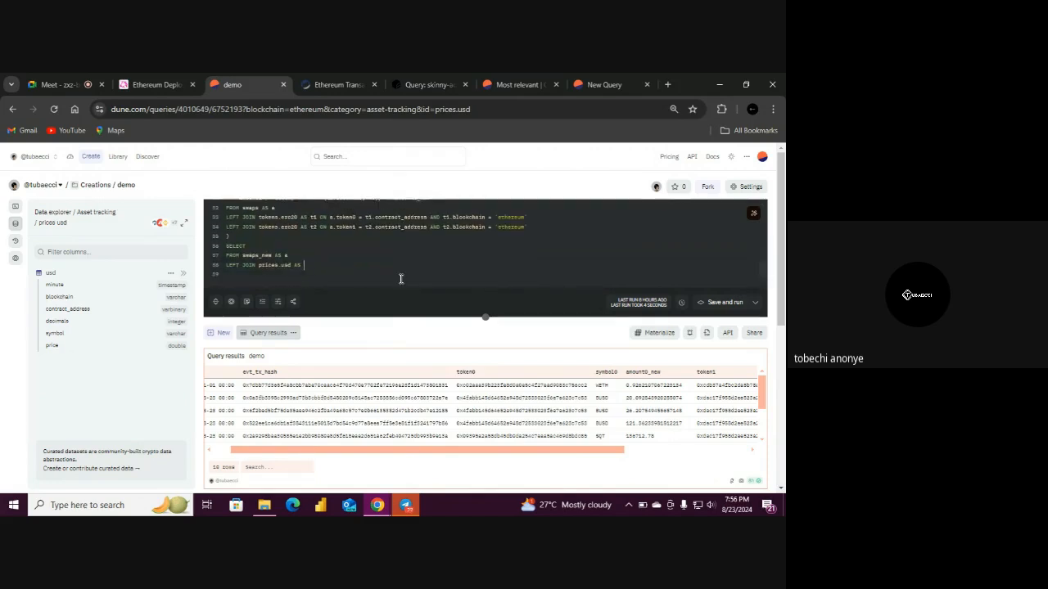
pyautogui.write('p1')
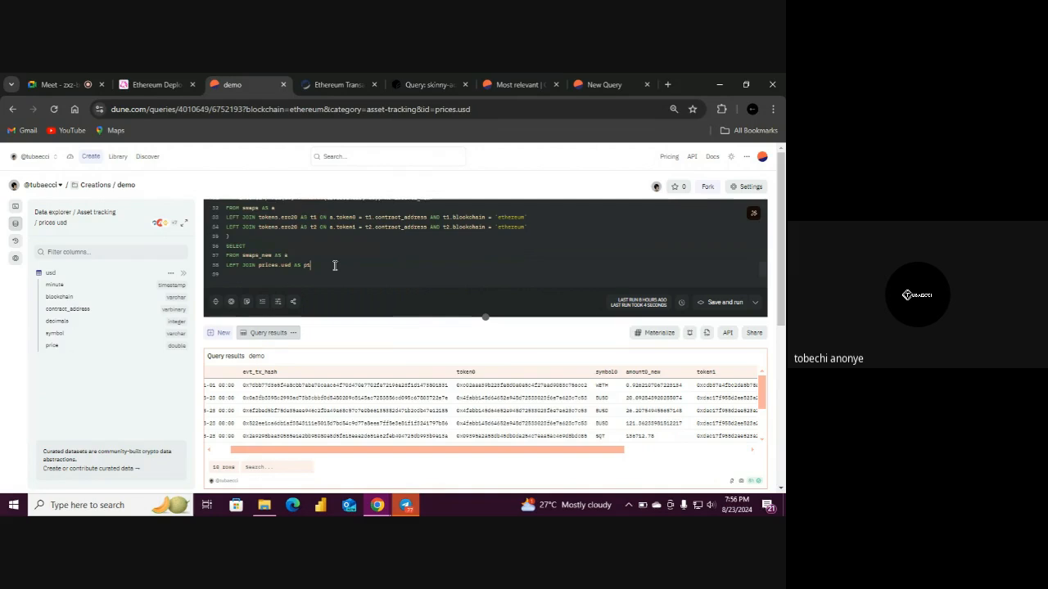
# Add the join condition ON a.token0 = p1.contract_address to the prices.usd join
pyautogui.write('ON ')
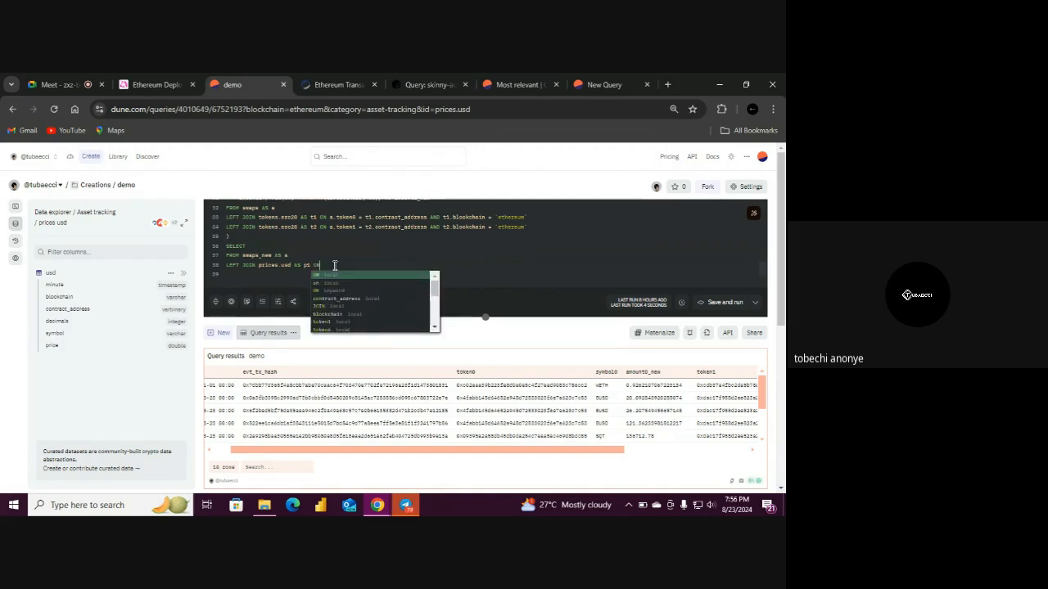
pyautogui.write('a.')
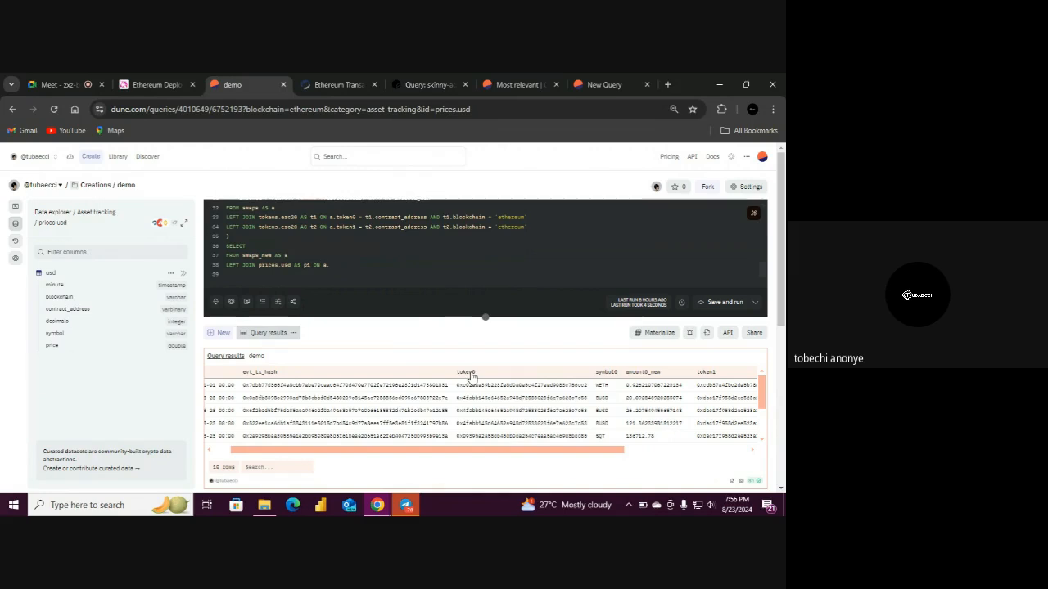
pyautogui.write('to')
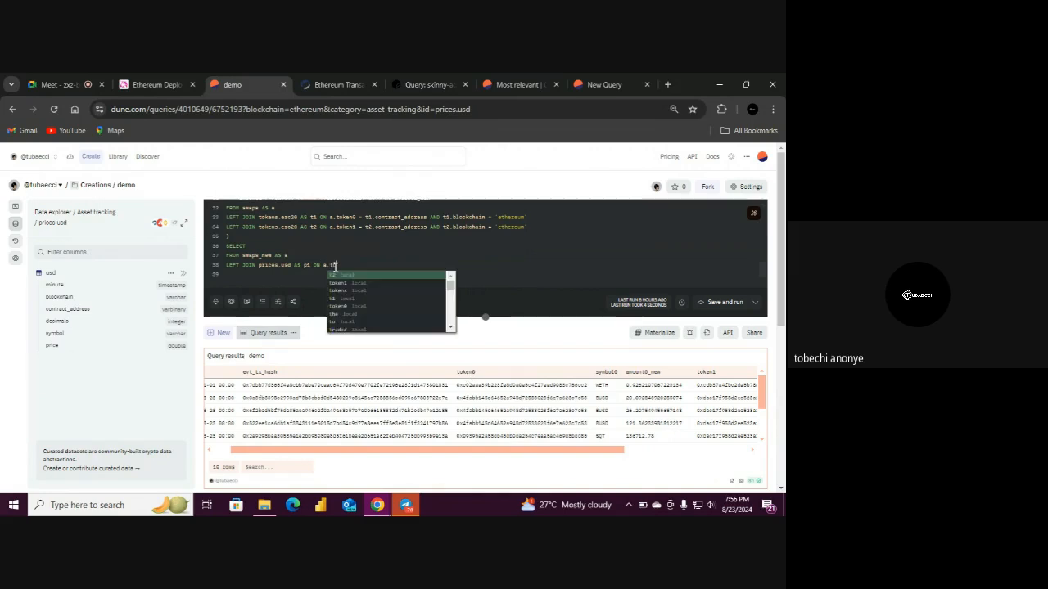
pyautogui.write('ken')
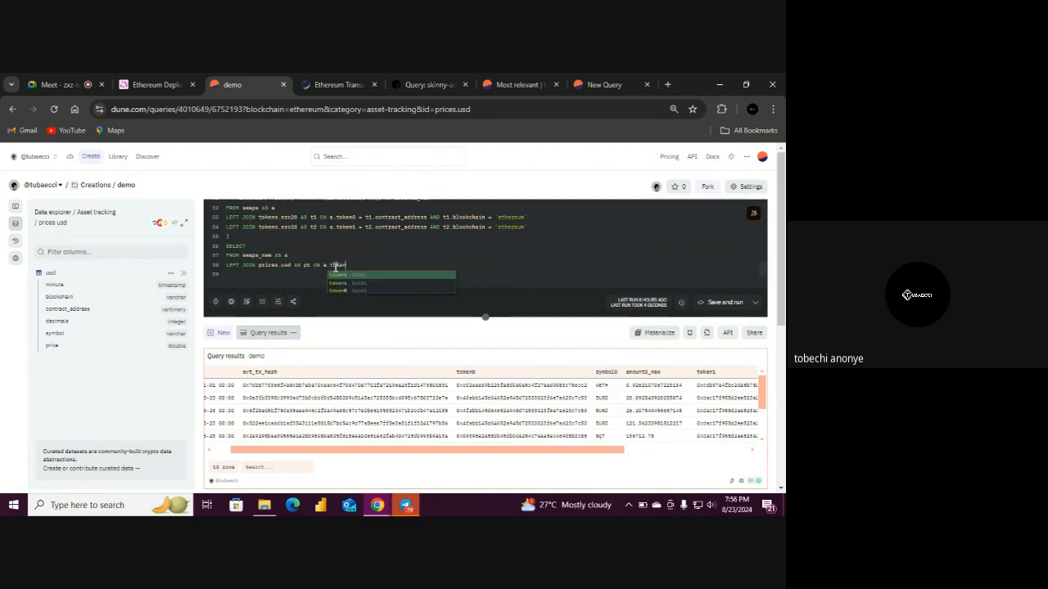
pyautogui.press('Down')
pyautogui.press('Down')
pyautogui.press('Return')
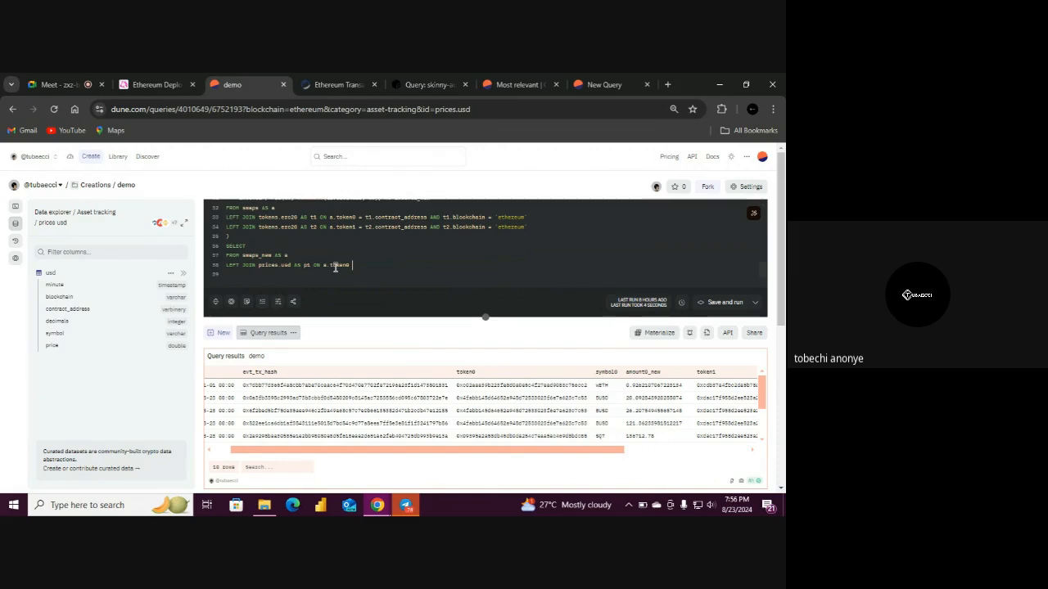
pyautogui.write('= p')
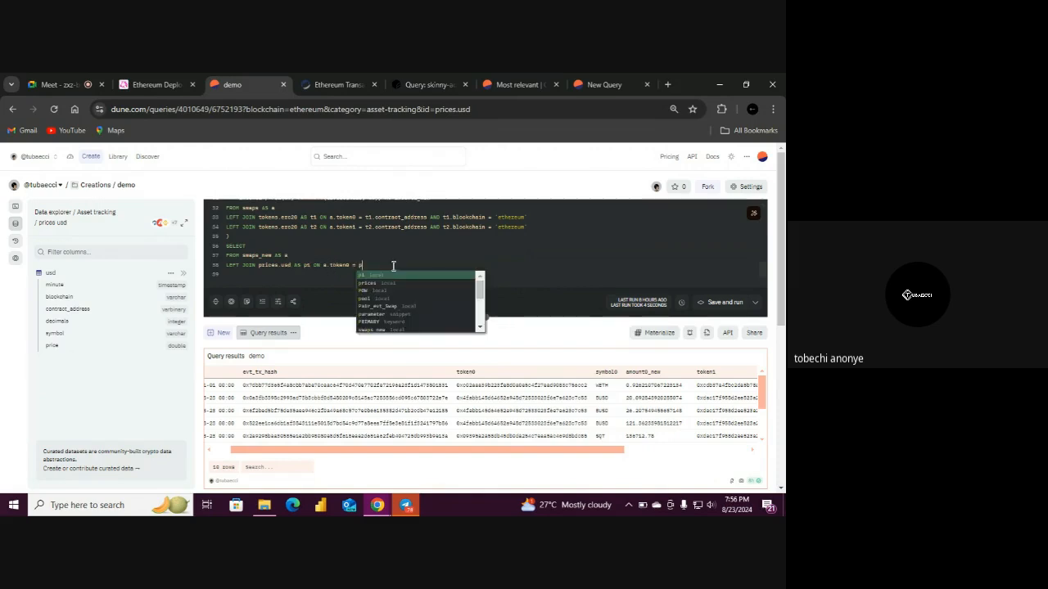
pyautogui.write('t.')
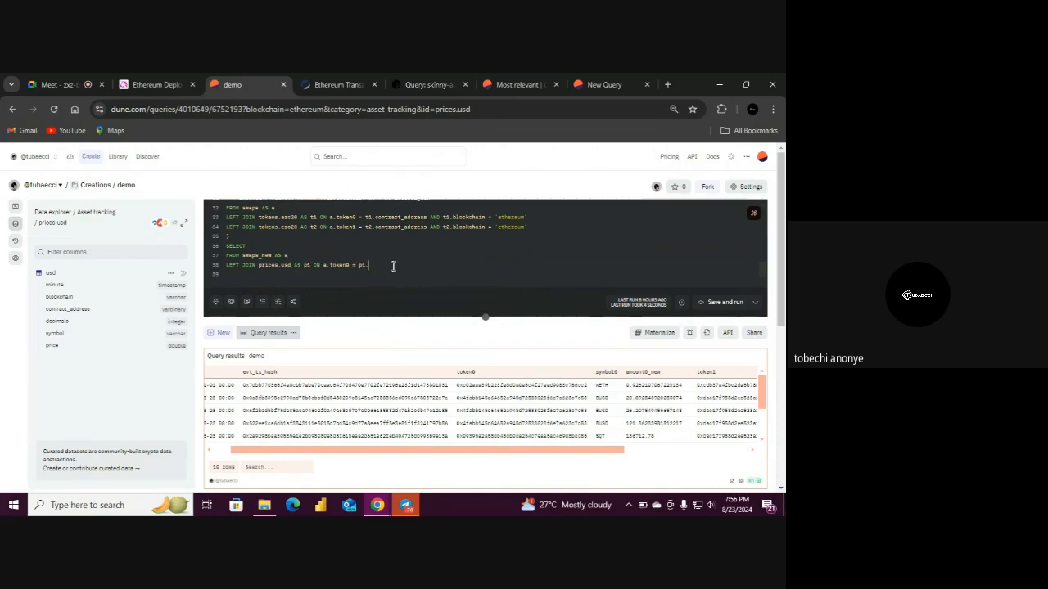
pyautogui.click(141, 315)
pyautogui.click(156, 314)
pyautogui.hotkey('ctrl', 'z')
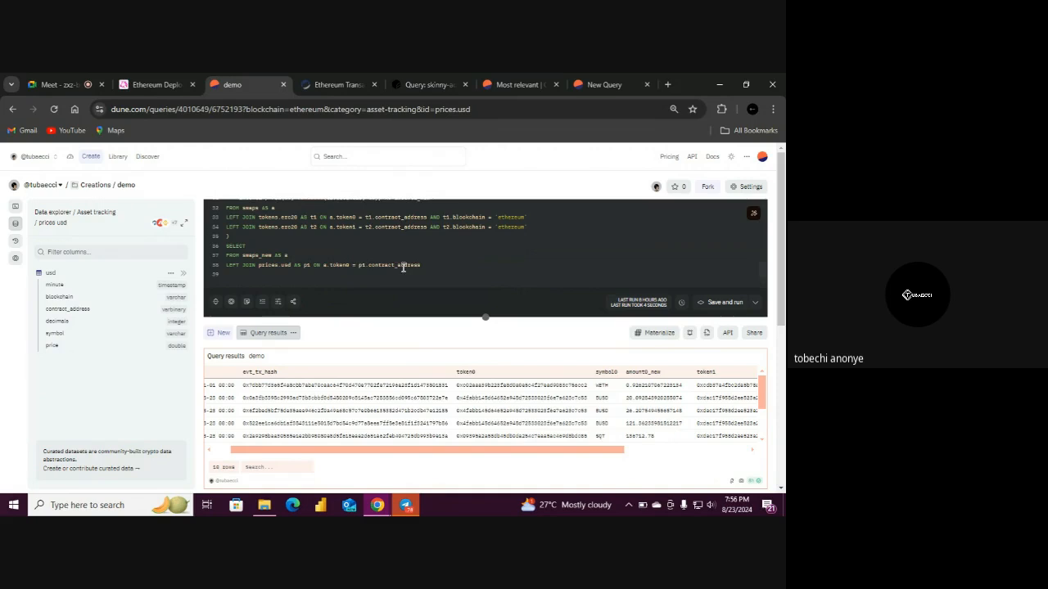
# Preview the prices.usd sample rows and extend the p1 join condition with AND a.date = p1.minute
pyautogui.click(172, 274)
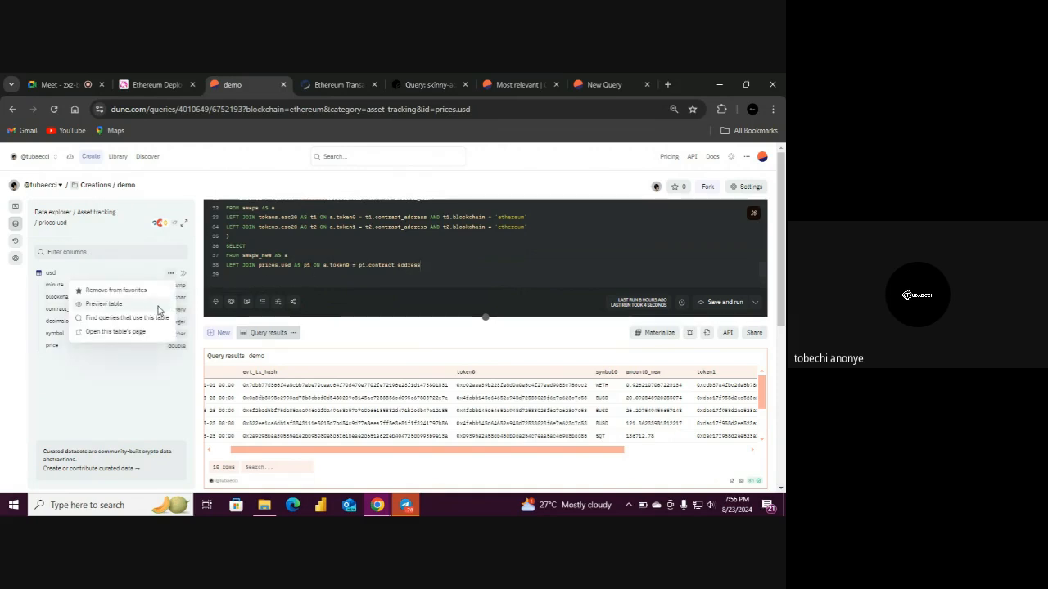
pyautogui.click(158, 306)
pyautogui.click(488, 242)
pyautogui.click(451, 269)
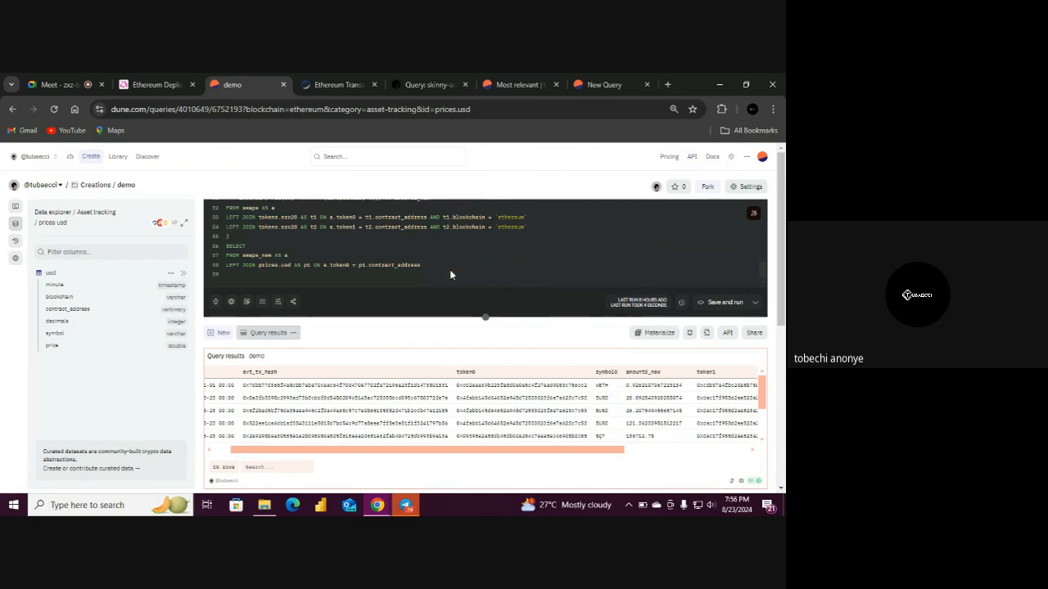
pyautogui.write('AND ')
pyautogui.write('a.de')
pyautogui.write('e =')
pyautogui.click(172, 274)
pyautogui.click(128, 304)
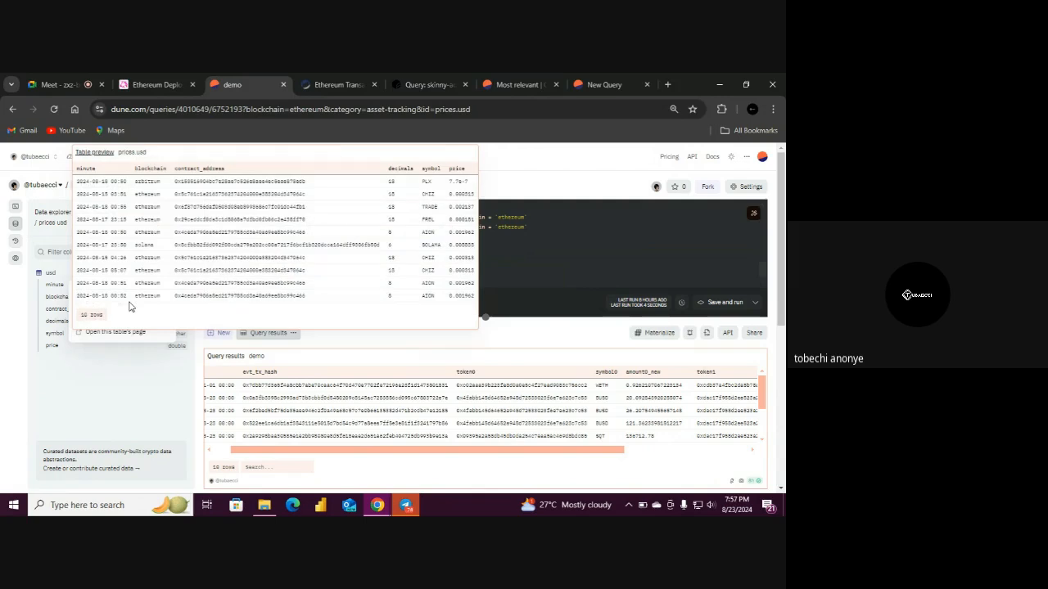
pyautogui.click(117, 397)
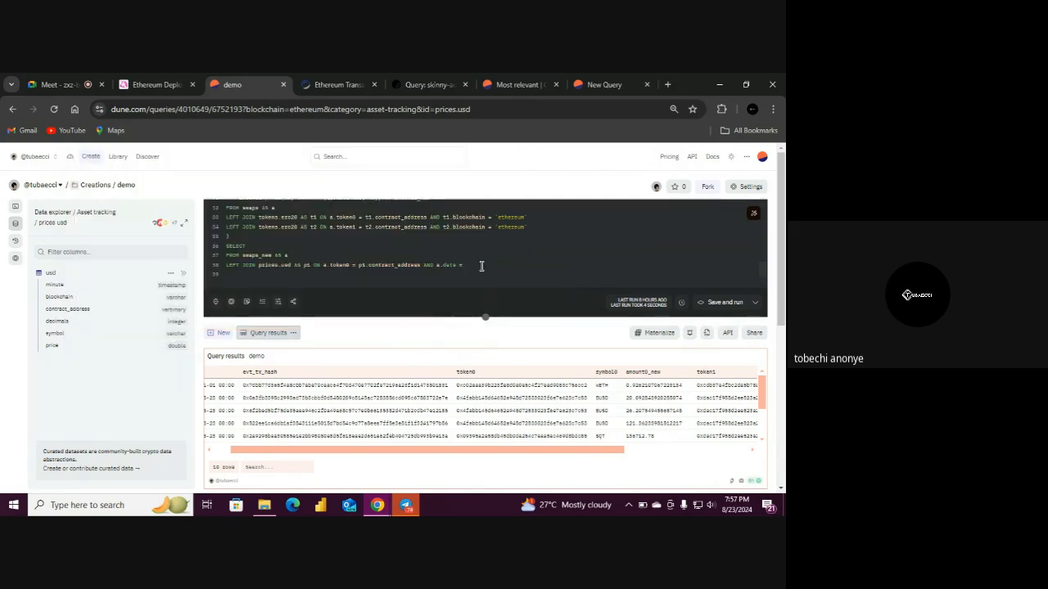
pyautogui.write('pt.')
pyautogui.click(87, 288)
# Duplicate the prices.usd join onto a new line below and alias the copy as p2
pyautogui.moveTo(507, 266); pyautogui.dragTo(226, 267)
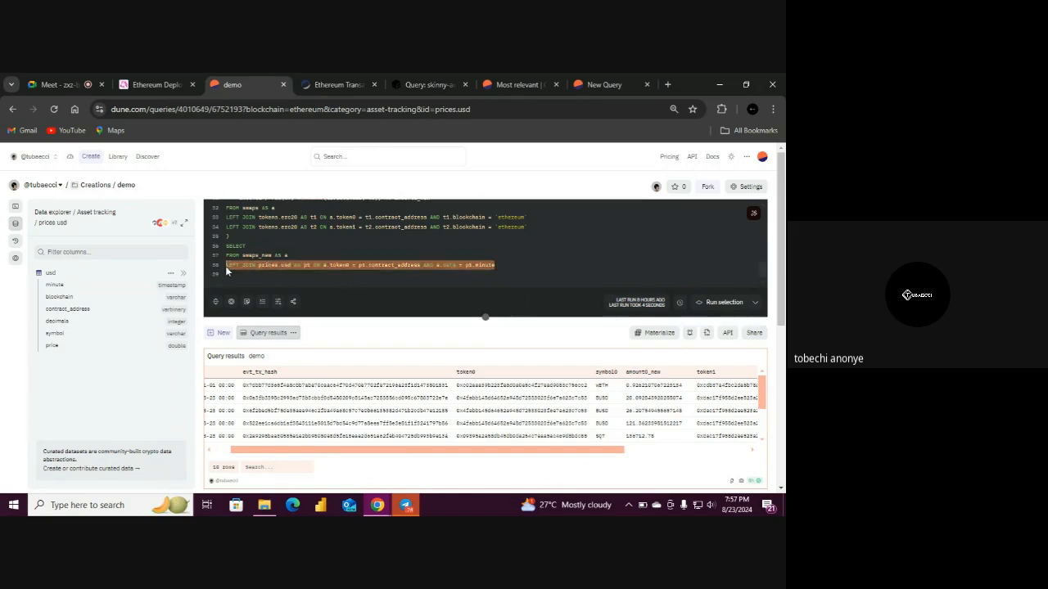
pyautogui.click(519, 264)
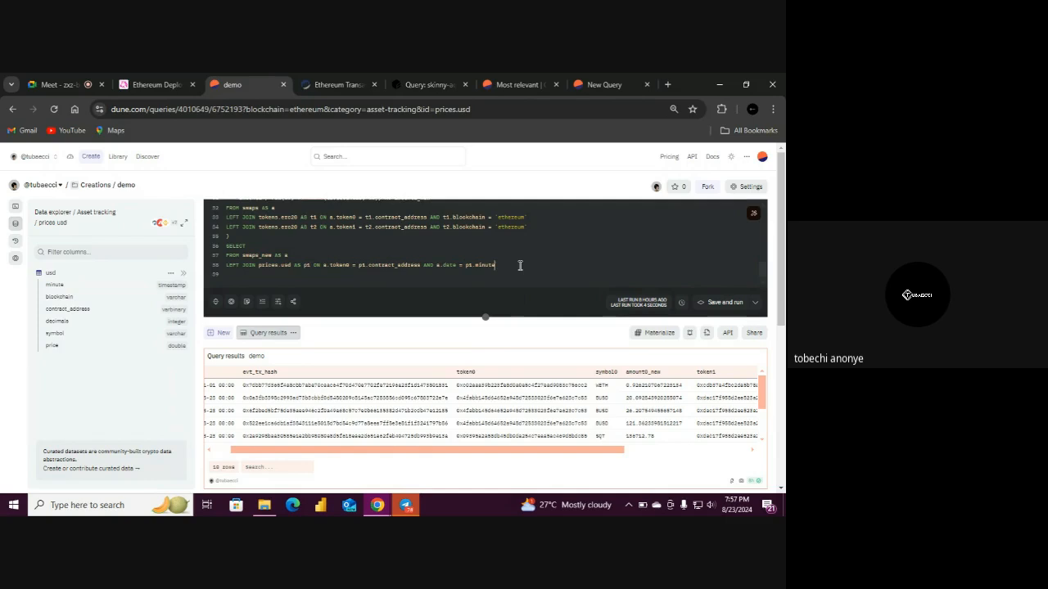
pyautogui.press('Return')
pyautogui.write('LEFT JOIN prices.usd AS pt ON a.token0 = p1.contract_address AND a.date = p1.minute')
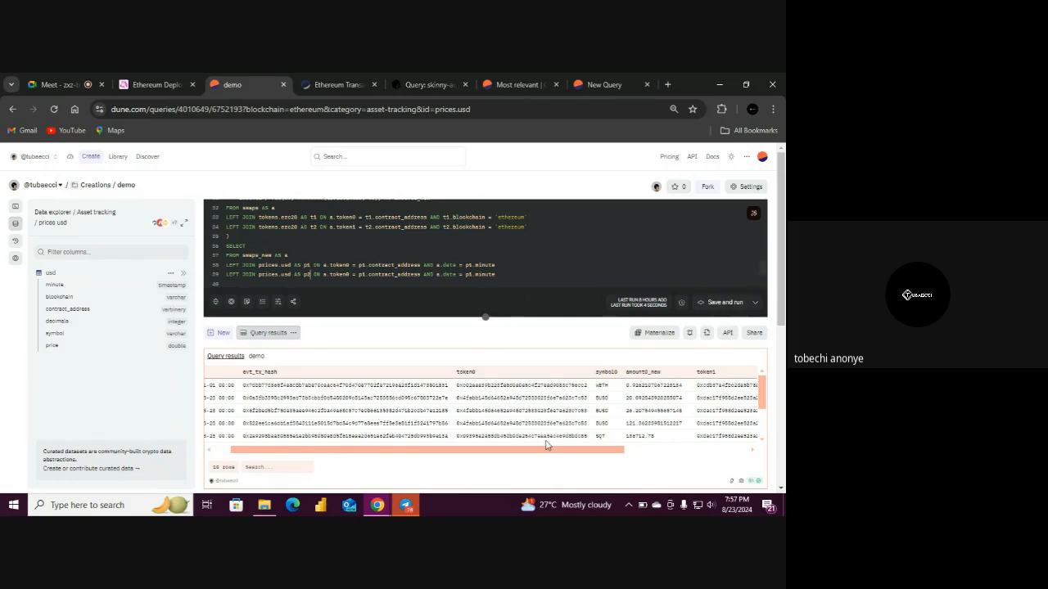
# Change the second prices.usd join to match a.token1 = p2.contract_address AND a.date = p2.minute
pyautogui.moveTo(557, 449); pyautogui.dragTo(626, 452)
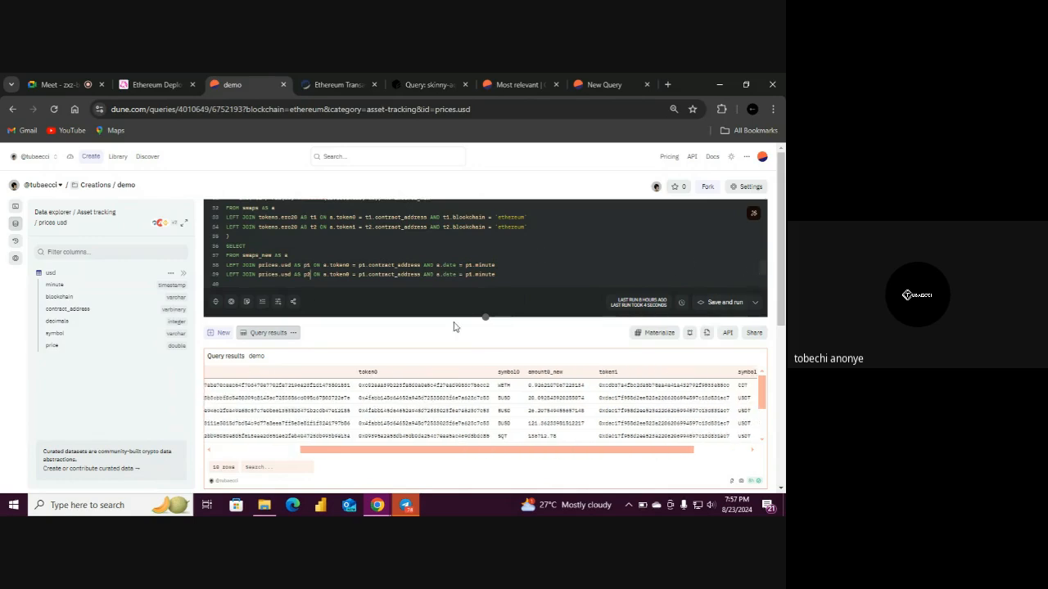
pyautogui.click(349, 276)
pyautogui.press('BackSpace')
pyautogui.write('1')
pyautogui.click(366, 275)
pyautogui.press('BackSpace')
pyautogui.write('2')
pyautogui.click(509, 276)
# Add date, as the first column of the SELECT that reads from swaps_new, leaving a new line for the next column
pyautogui.moveTo(488, 324); pyautogui.dragTo(491, 367)
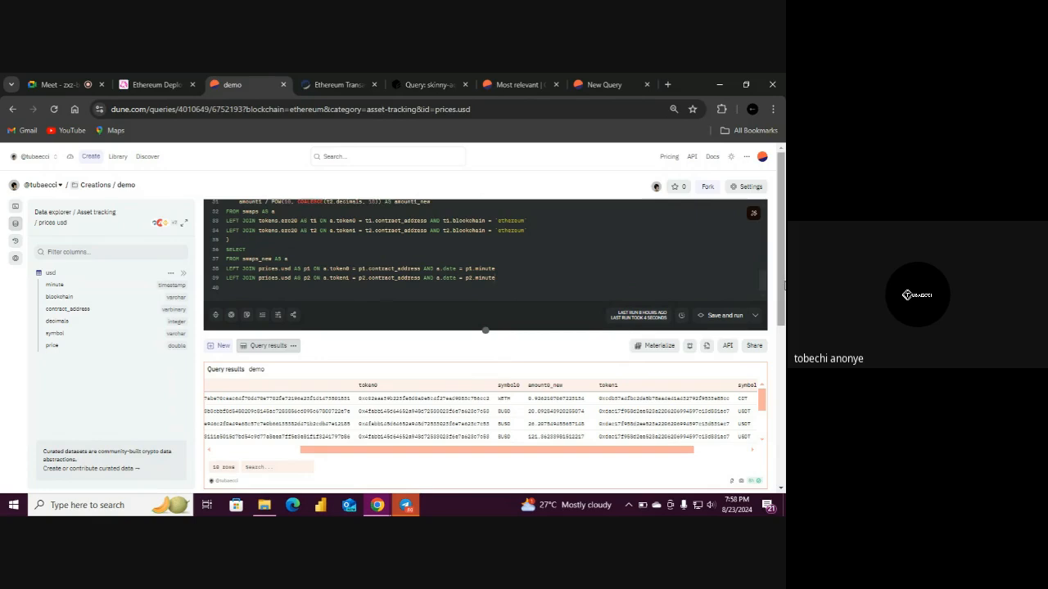
pyautogui.click(267, 253)
pyautogui.press('Return')
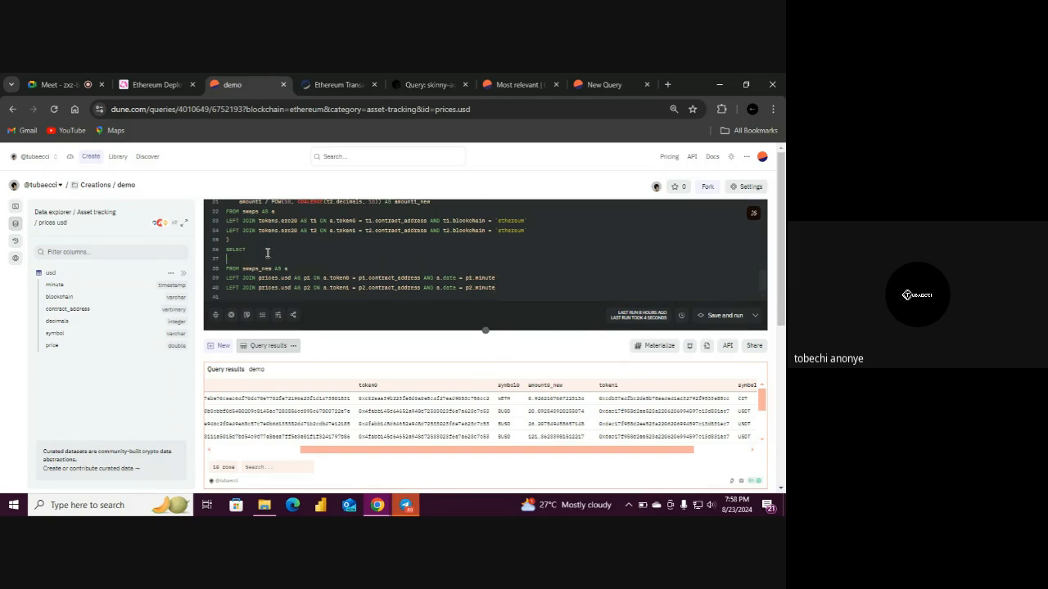
pyautogui.click(14, 226)
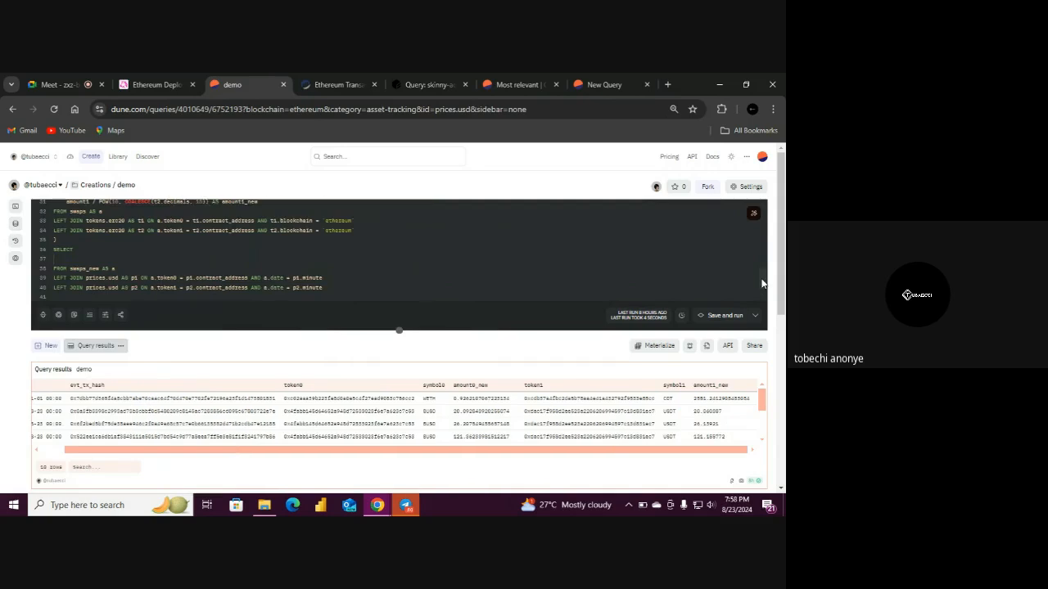
pyautogui.scroll(3, 760, 265)
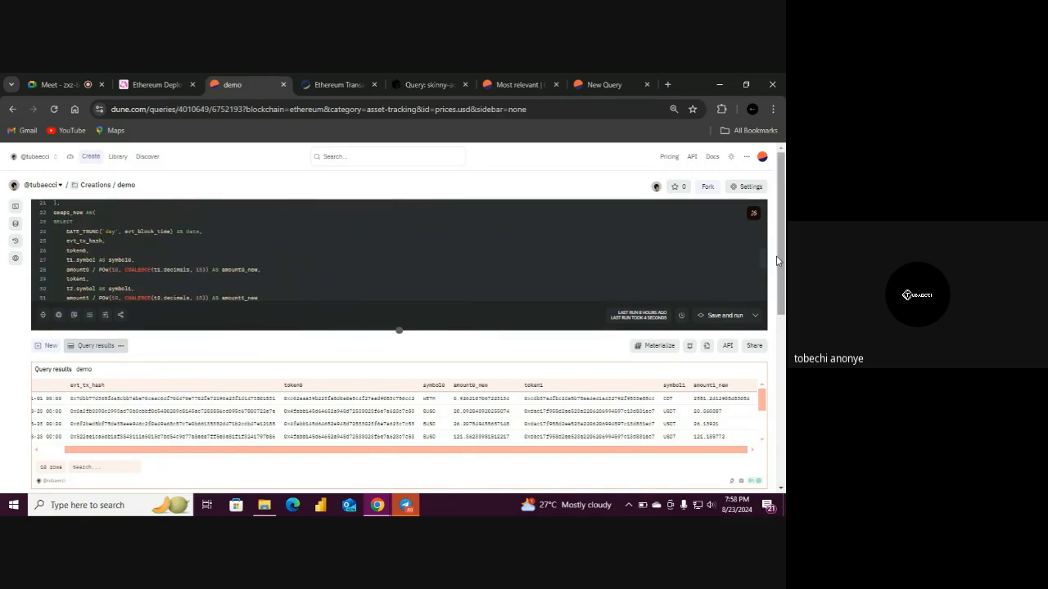
pyautogui.scroll(-3, 561, 243)
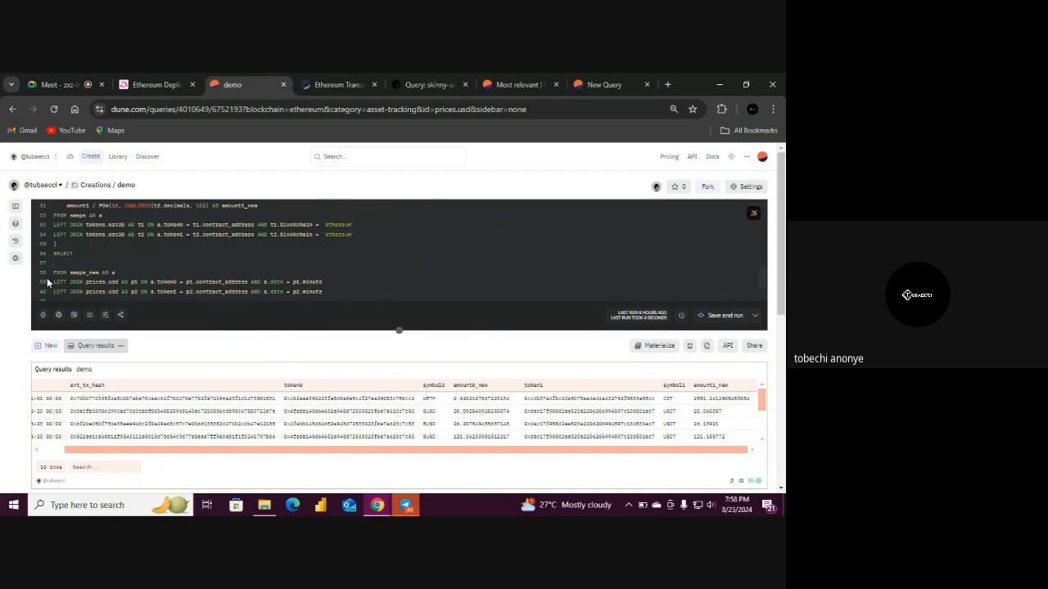
pyautogui.write('dat')
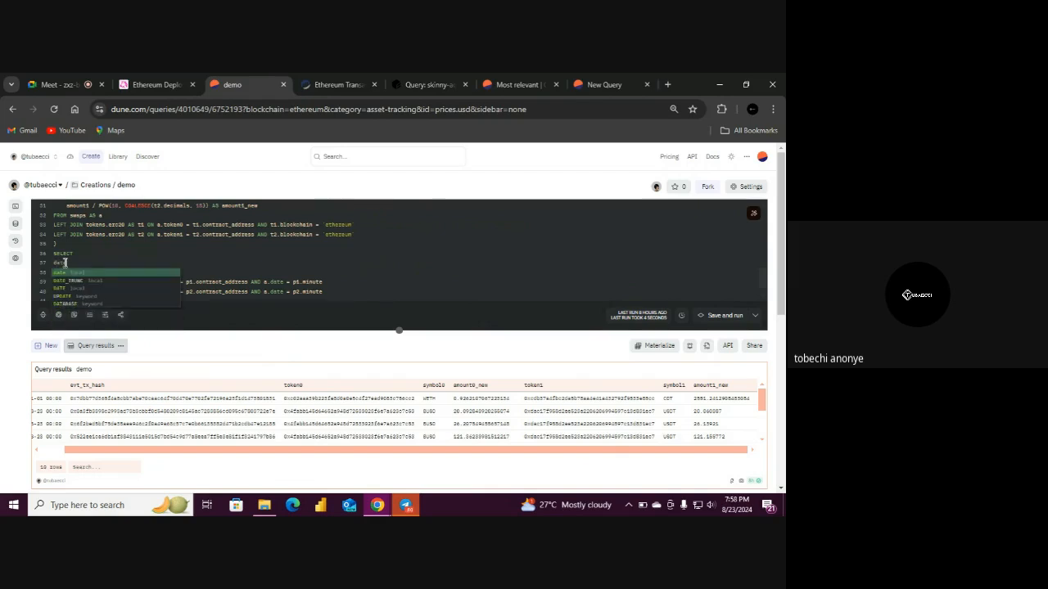
pyautogui.write('e,')
pyautogui.press('Return')
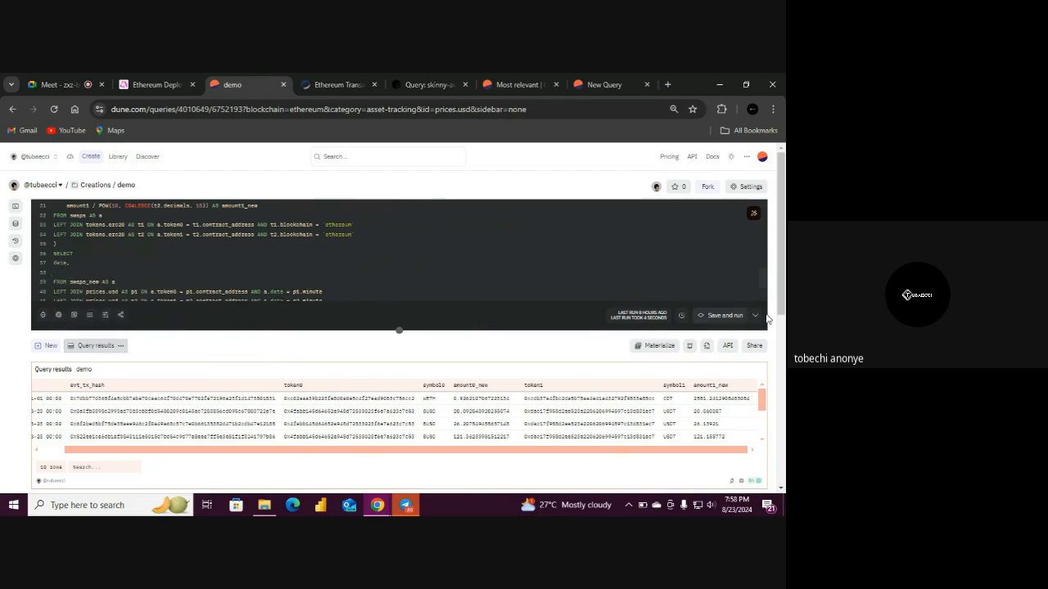
# Copy the amount0_new alias from the swaps_new CTE into the line below date and extend it with = p1
pyautogui.scroll(2, 761, 282)
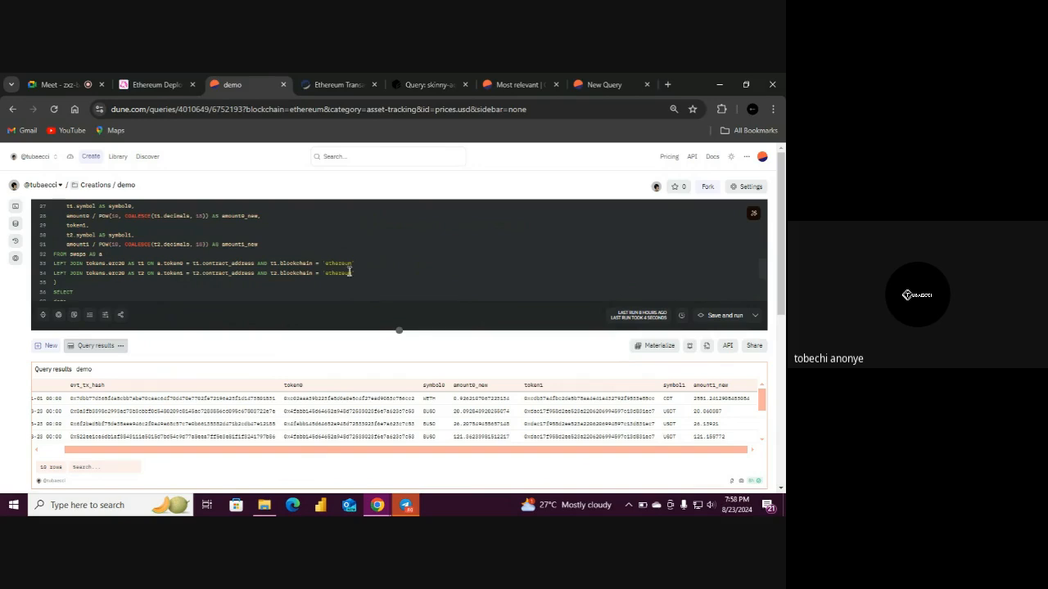
pyautogui.doubleClick(251, 216)
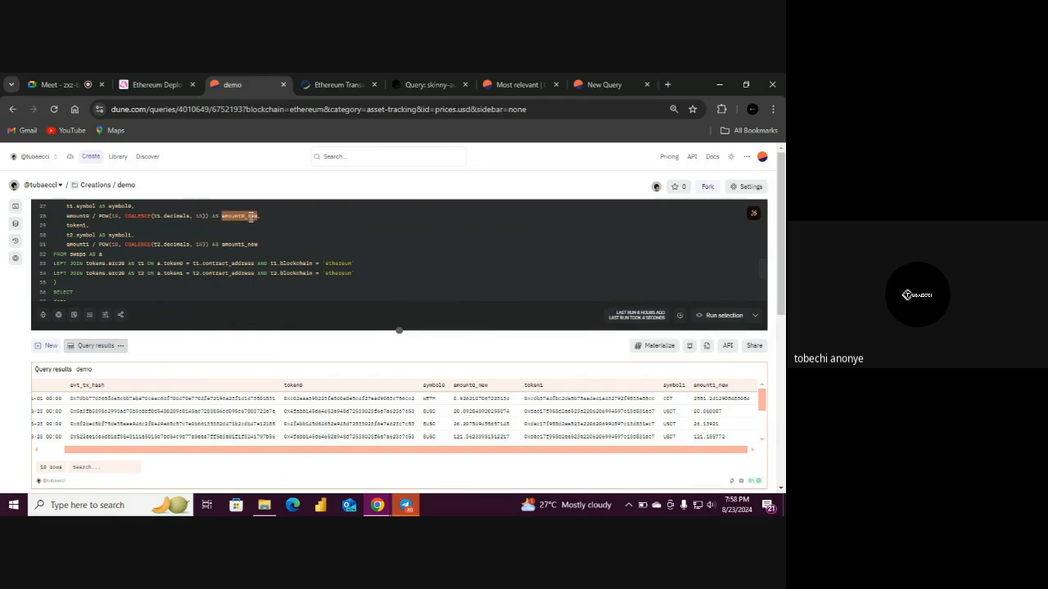
pyautogui.doubleClick(244, 244)
pyautogui.doubleClick(243, 216)
pyautogui.hotkey('ctrl', 'c')
pyautogui.click(279, 244)
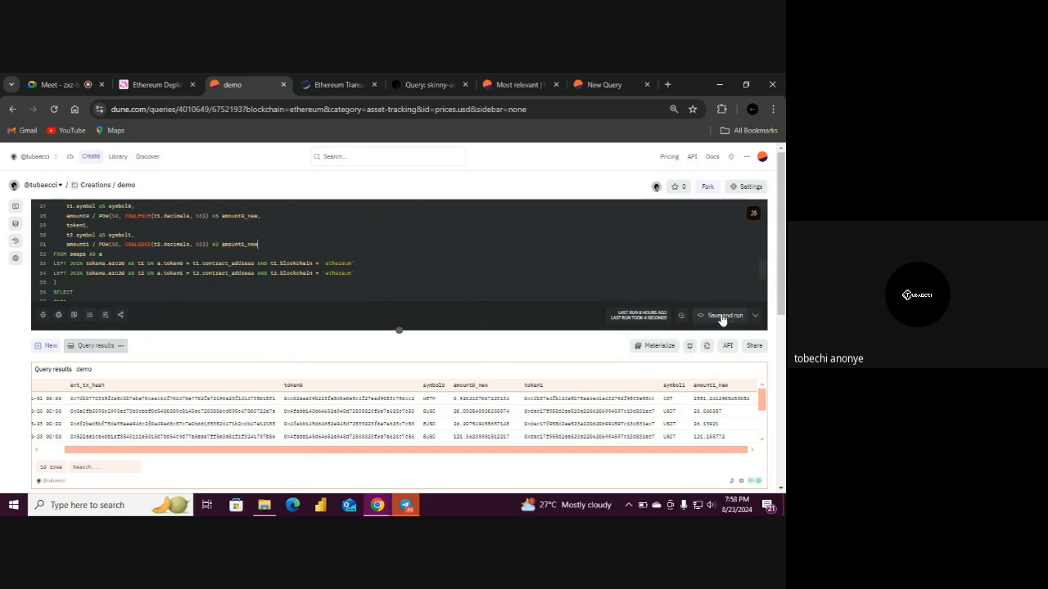
pyautogui.scroll(-2, 762, 276)
pyautogui.click(79, 253)
pyautogui.hotkey('ctrl', 'v')
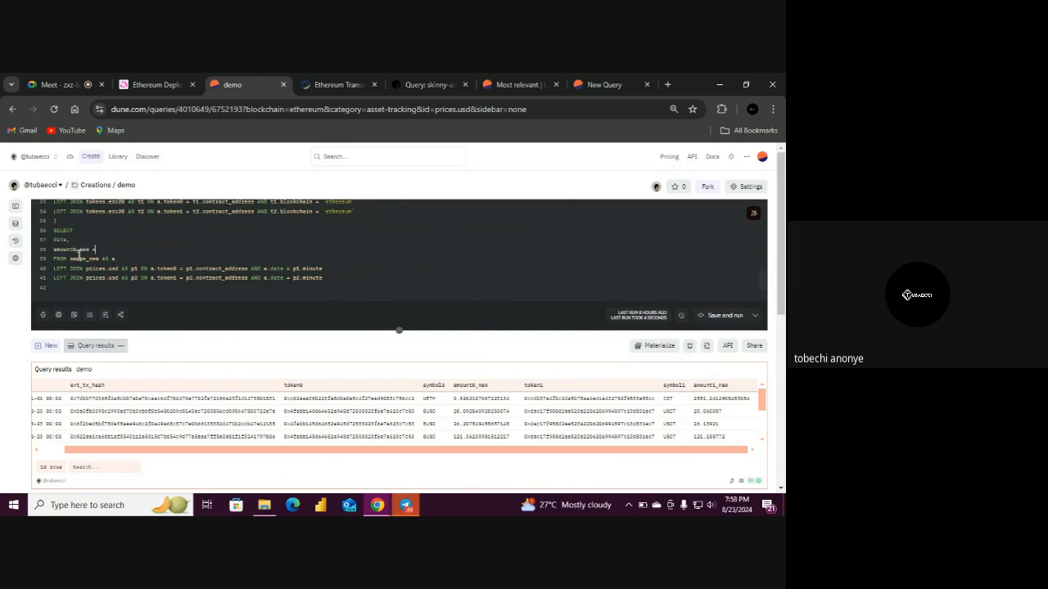
pyautogui.write('= p1.')
# Look up the prices.usd columns and complete the amount0_new expression with price AS amount0_usd, followed by a new line
pyautogui.click(16, 226)
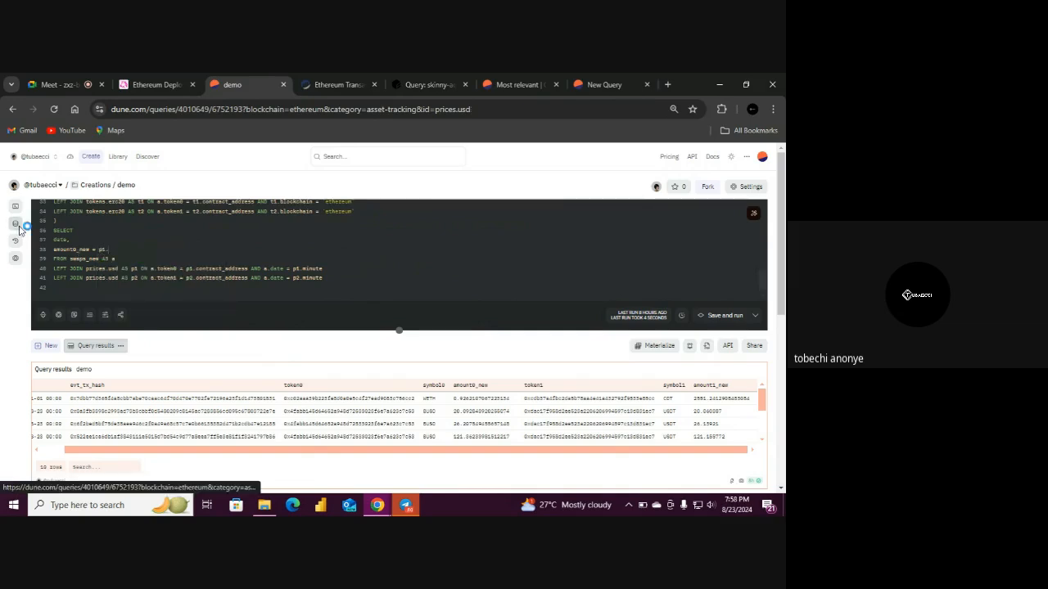
pyautogui.click(17, 227)
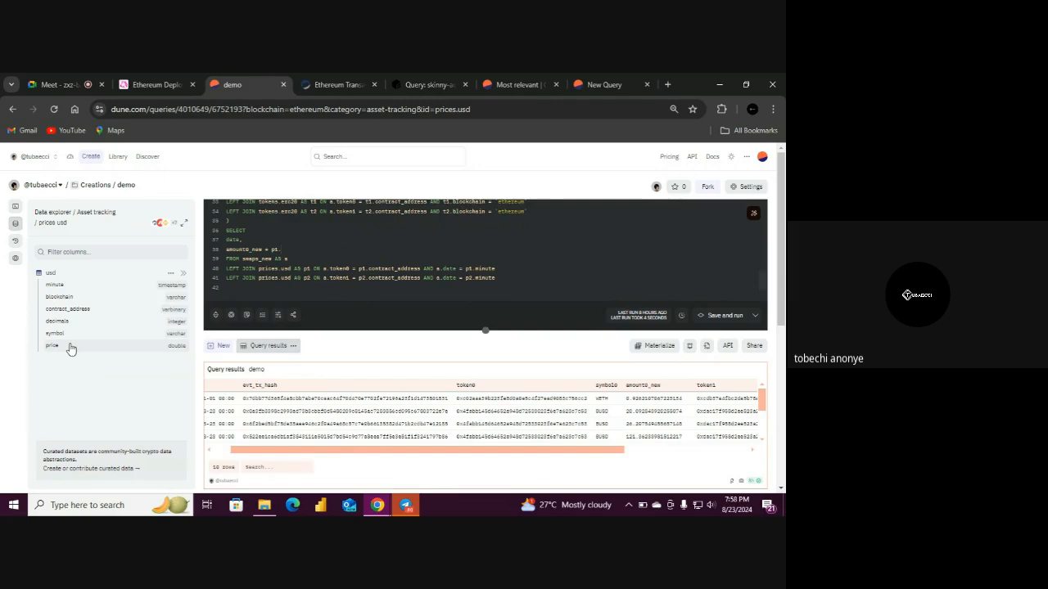
pyautogui.click(112, 343)
pyautogui.write('A')
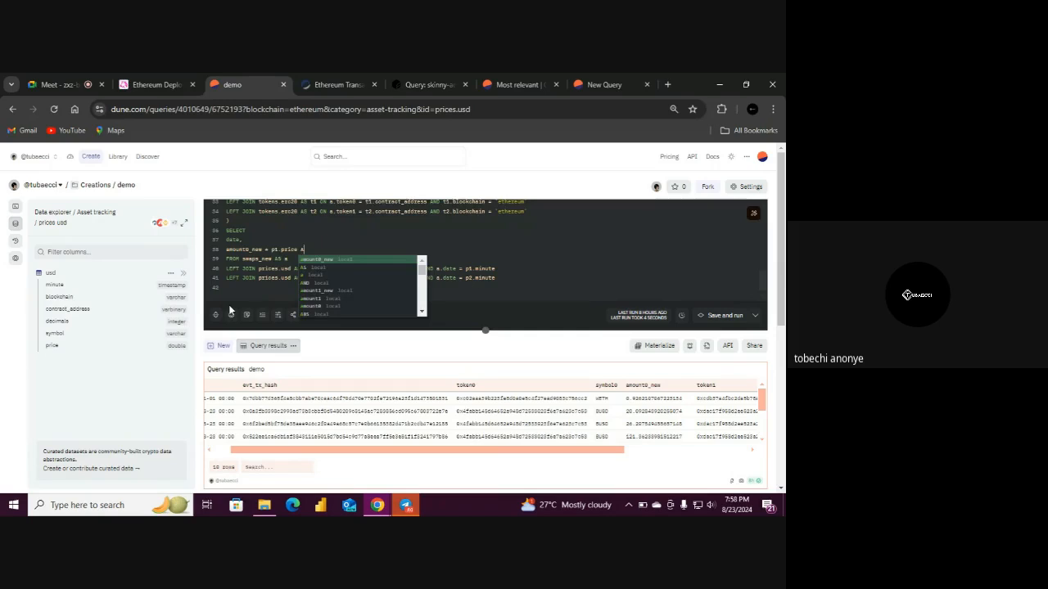
pyautogui.write('S amount')
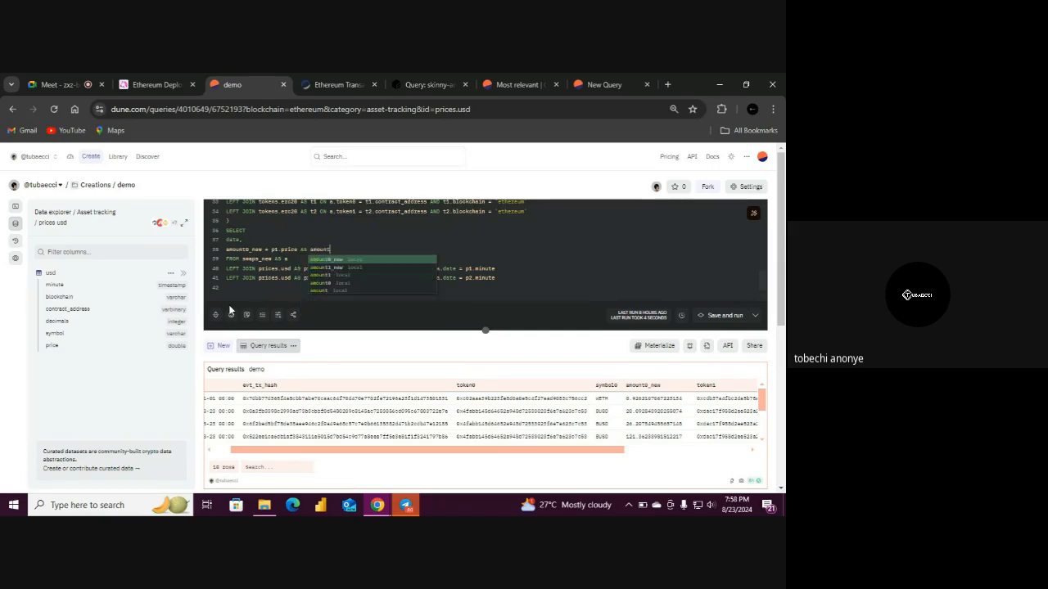
pyautogui.write('0')
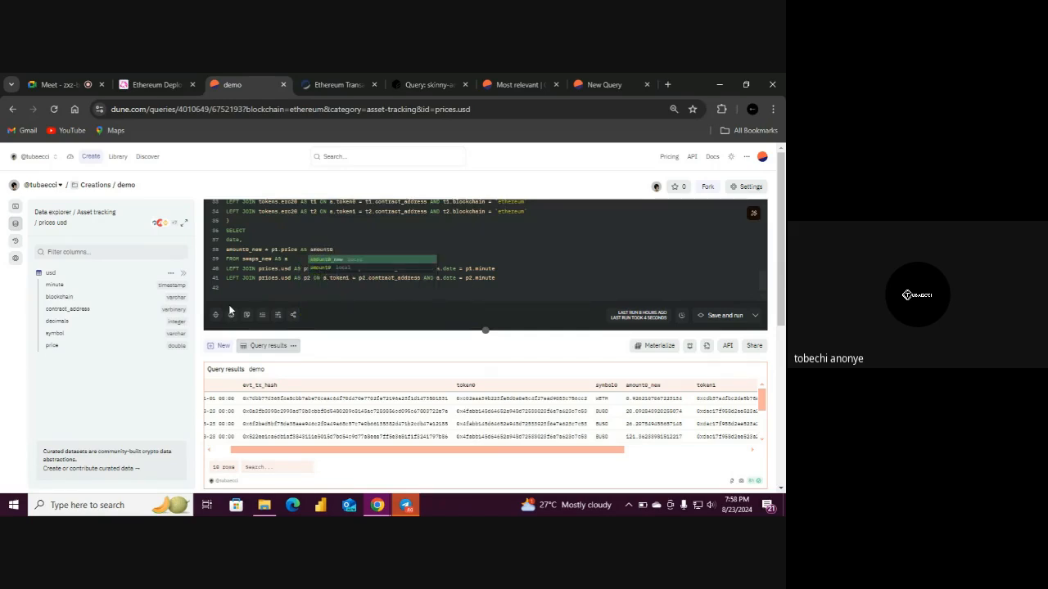
pyautogui.write('_usd')
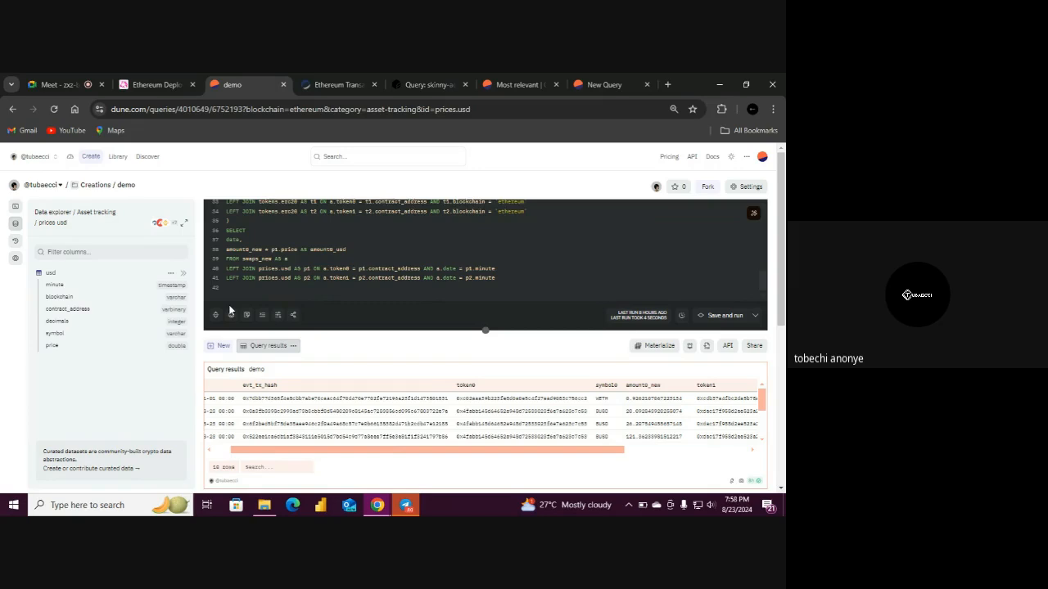
pyautogui.write(',')
pyautogui.press('Return')
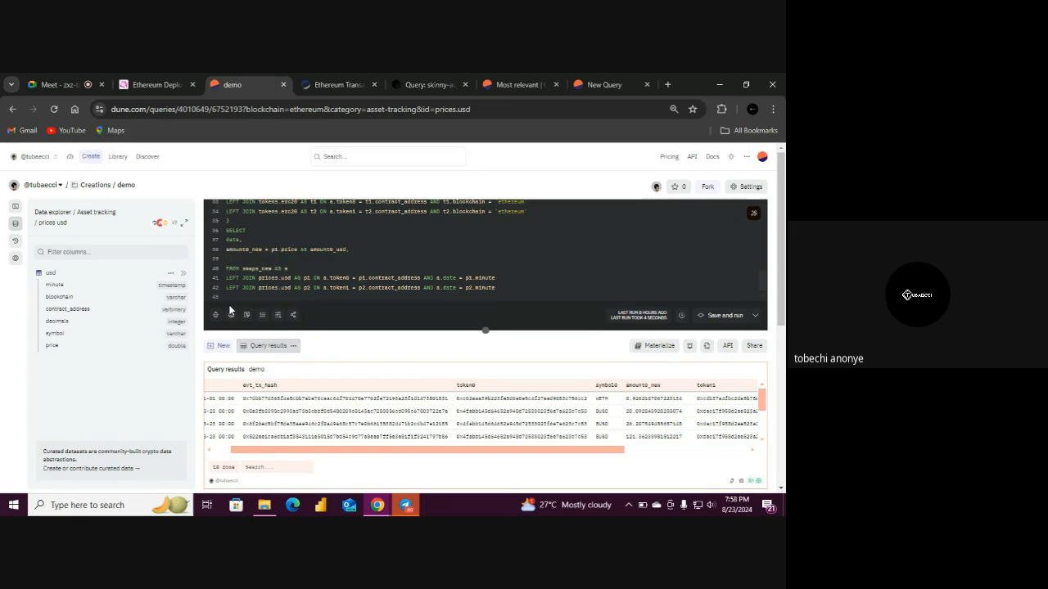
# Look up the amount1_new alias in the swaps_new CTE and enter amount1_new = p2.price below the amount0_usd column
pyautogui.scroll(1, 758, 274)
pyautogui.scroll(2, 758, 274)
pyautogui.moveTo(393, 267); pyautogui.dragTo(430, 265)
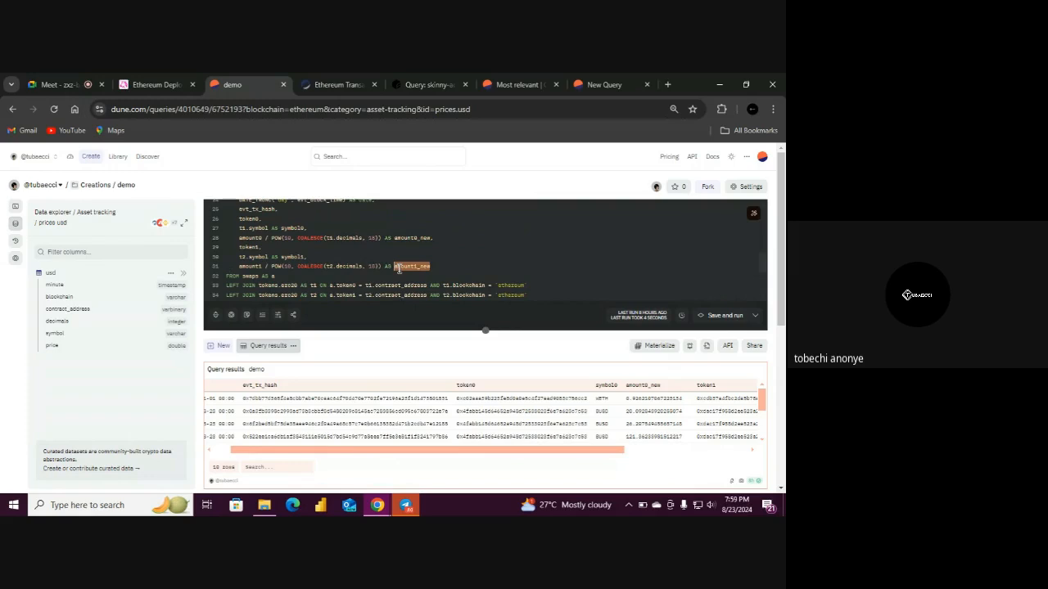
pyautogui.click(493, 267)
pyautogui.scroll(-3, 766, 264)
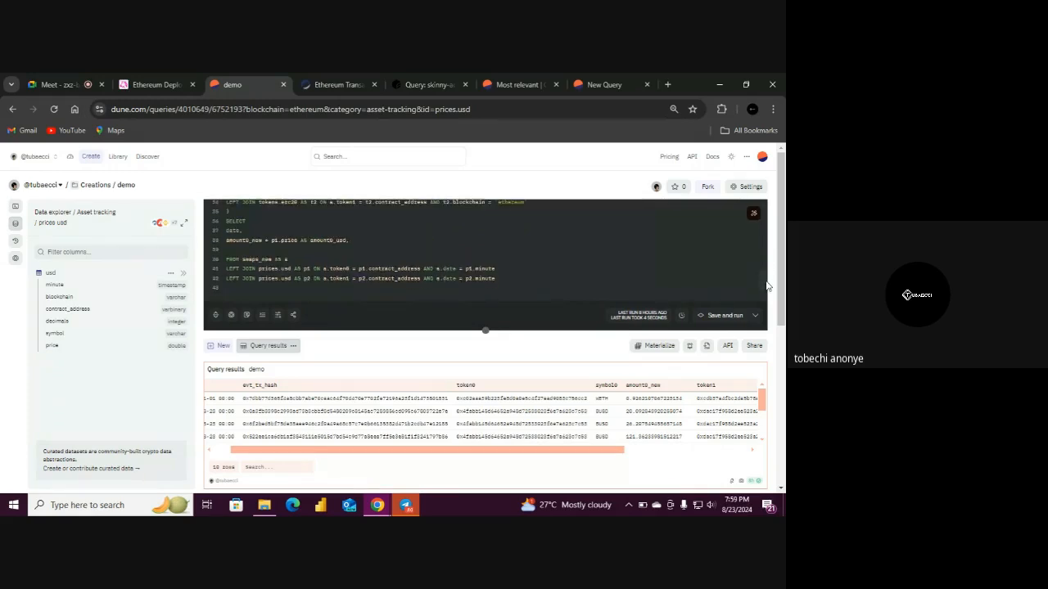
pyautogui.write('amount1_new')
pyautogui.write('= p')
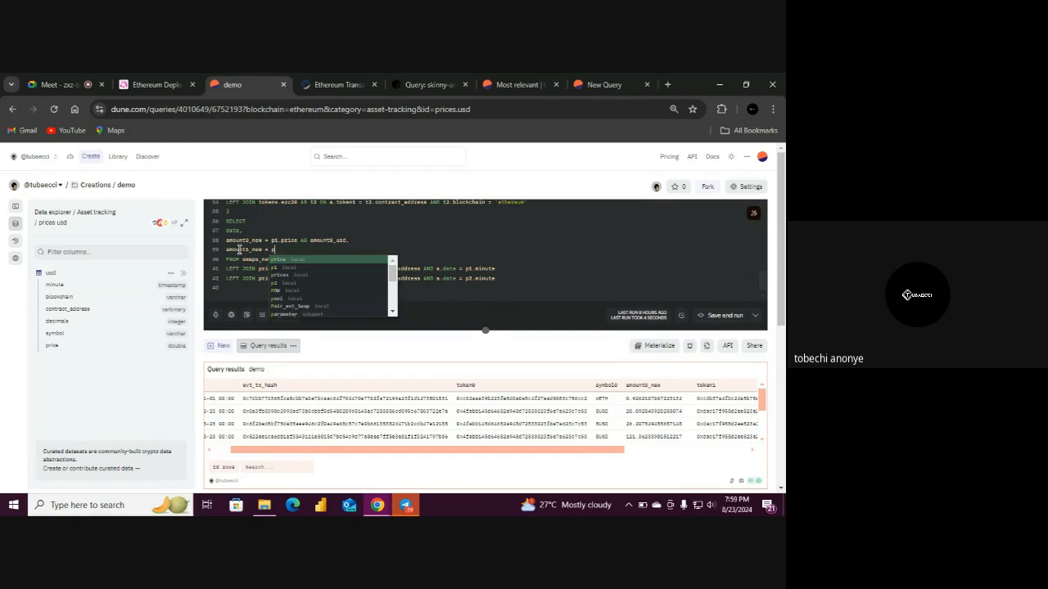
pyautogui.write('2.price')
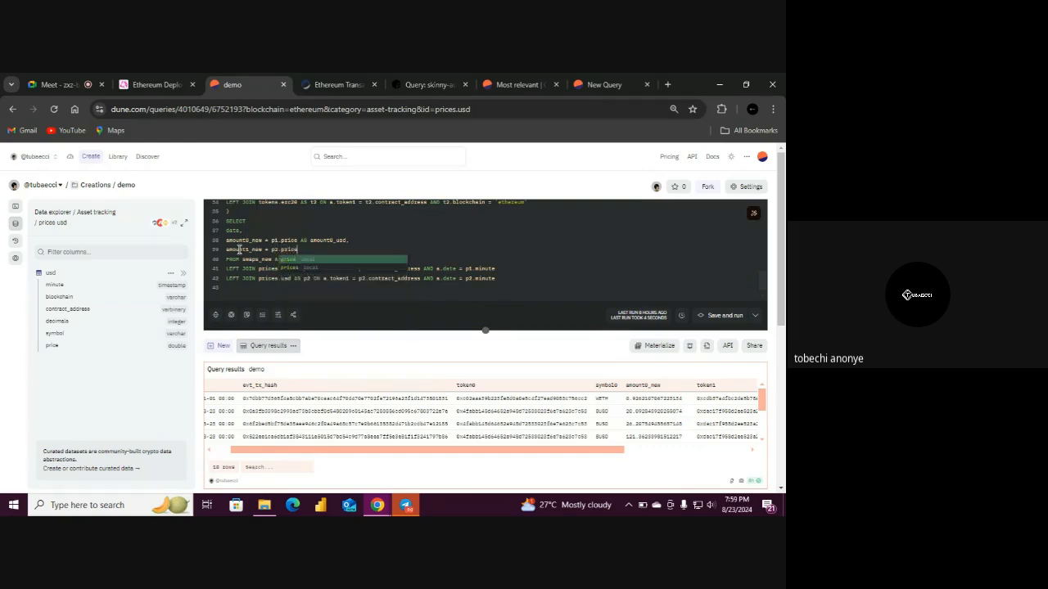
# Alias the p2.price expression as amount1_usd
pyautogui.click(310, 251)
pyautogui.write('AS')
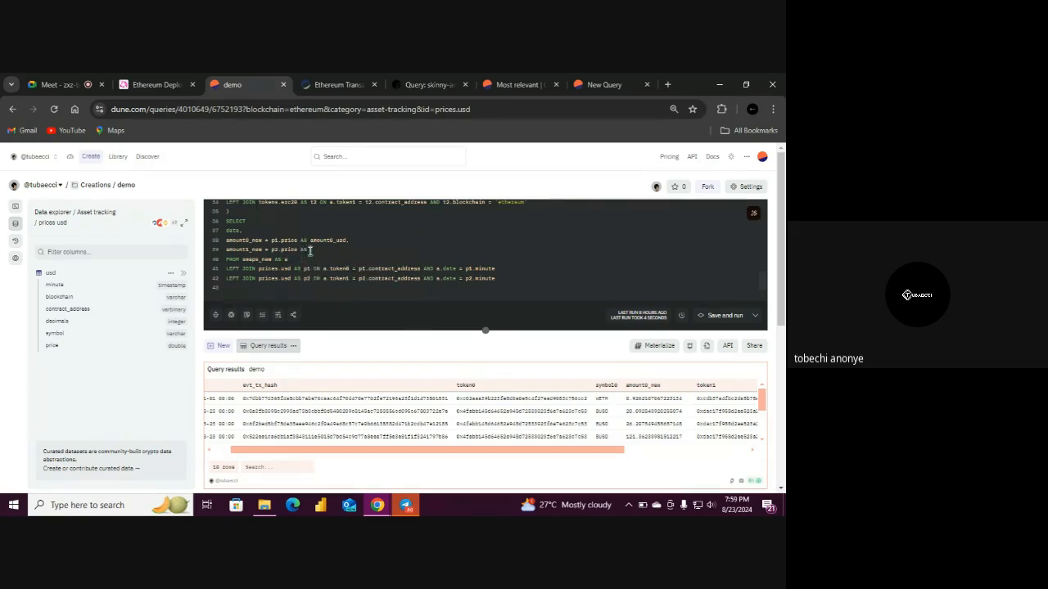
pyautogui.write(' amo')
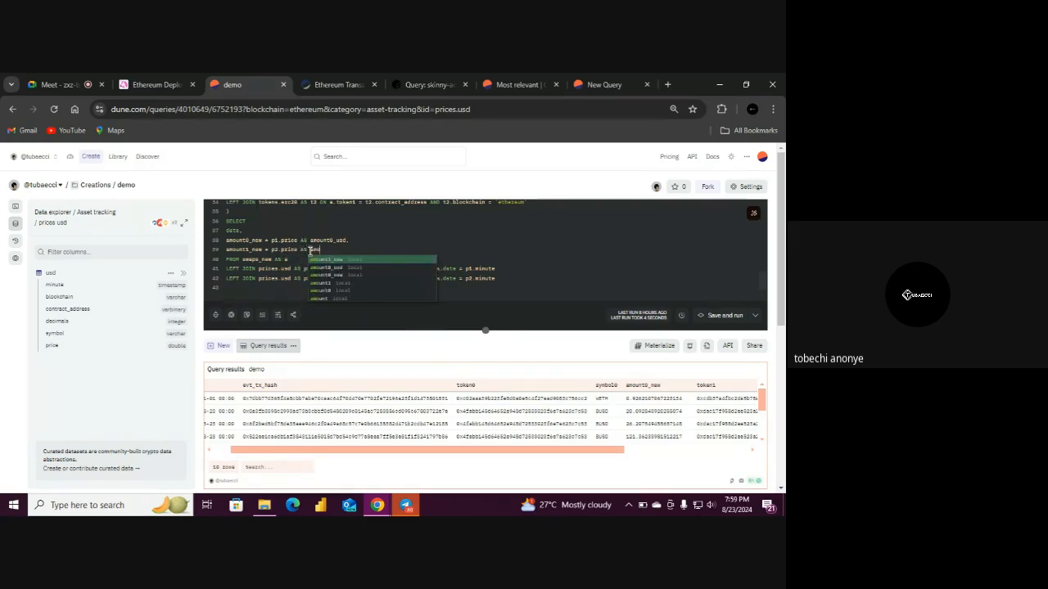
pyautogui.write('unt1')
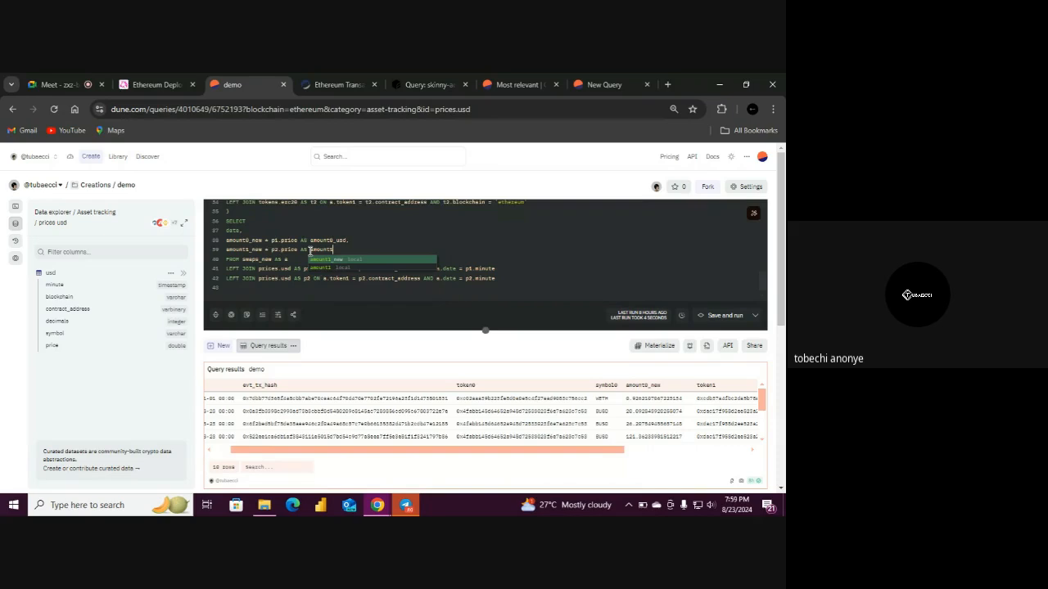
pyautogui.write('_usd')
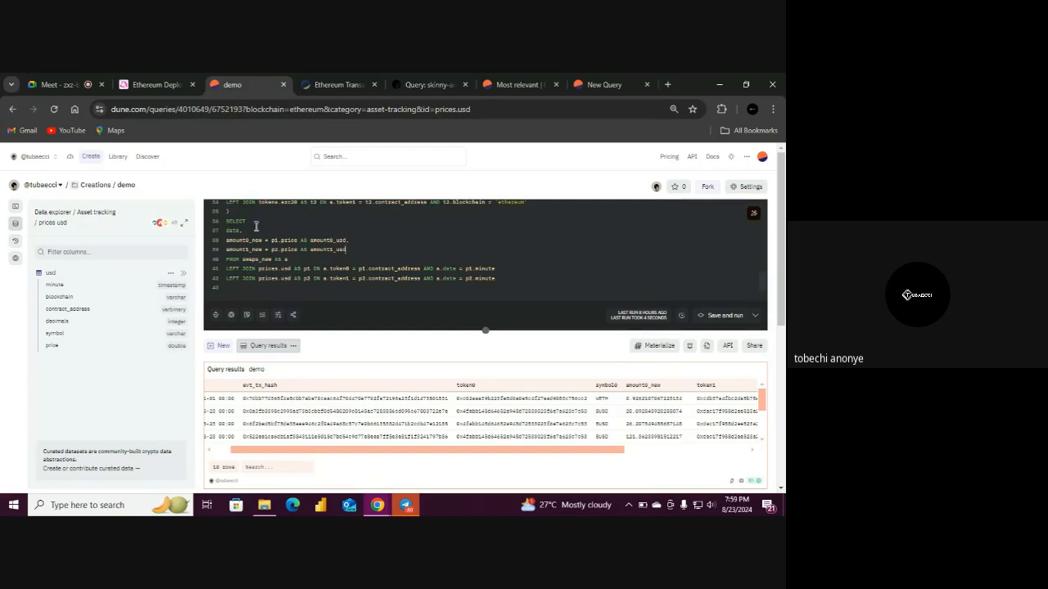
# Indent the date, amount0_usd and amount1_usd column lines under the last SELECT
pyautogui.moveTo(347, 248); pyautogui.dragTo(228, 232)
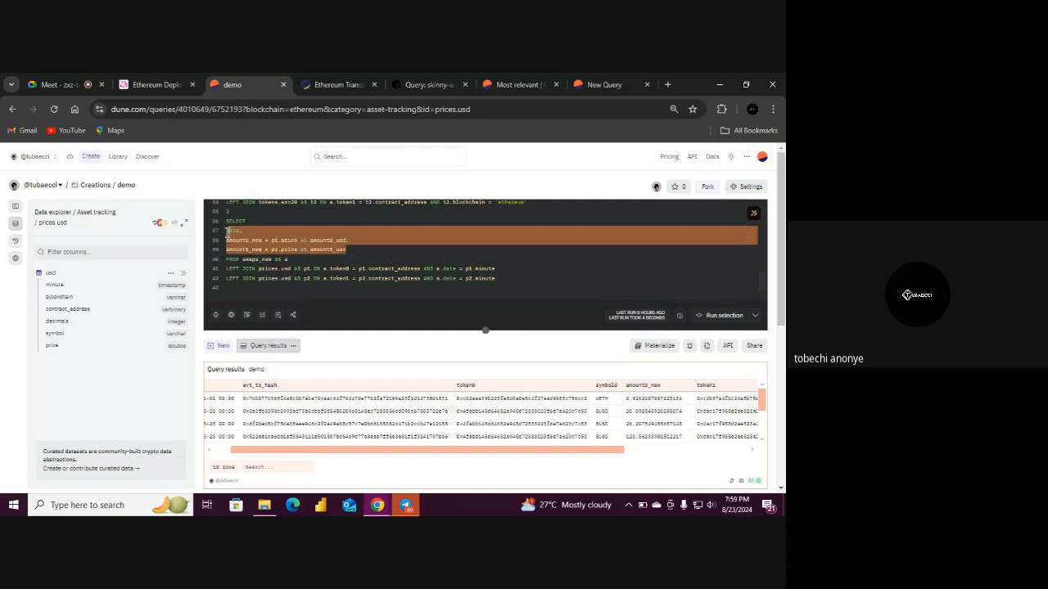
pyautogui.press('Tab')
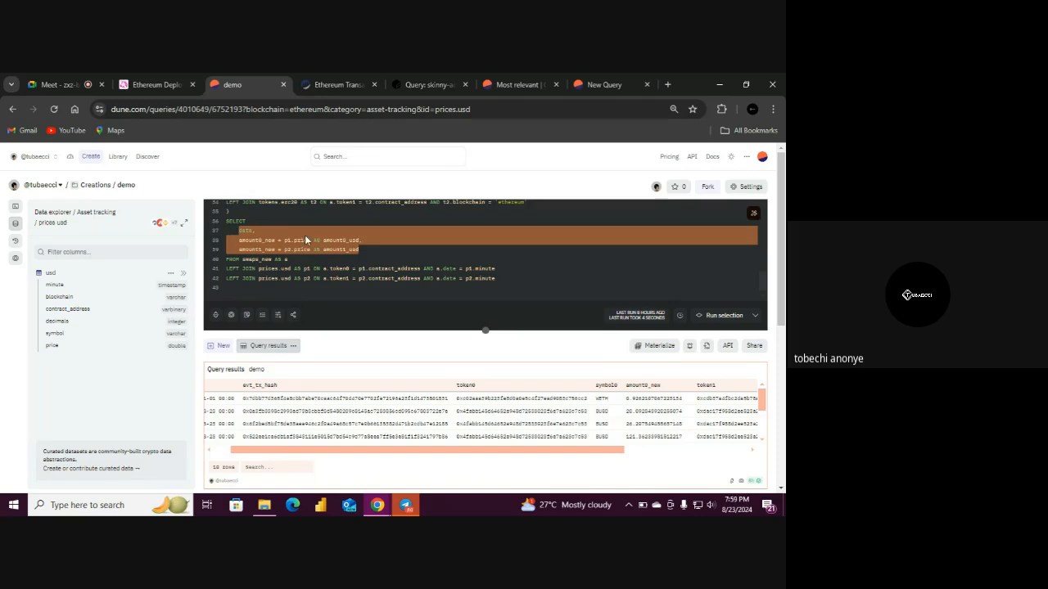
pyautogui.click(385, 258)
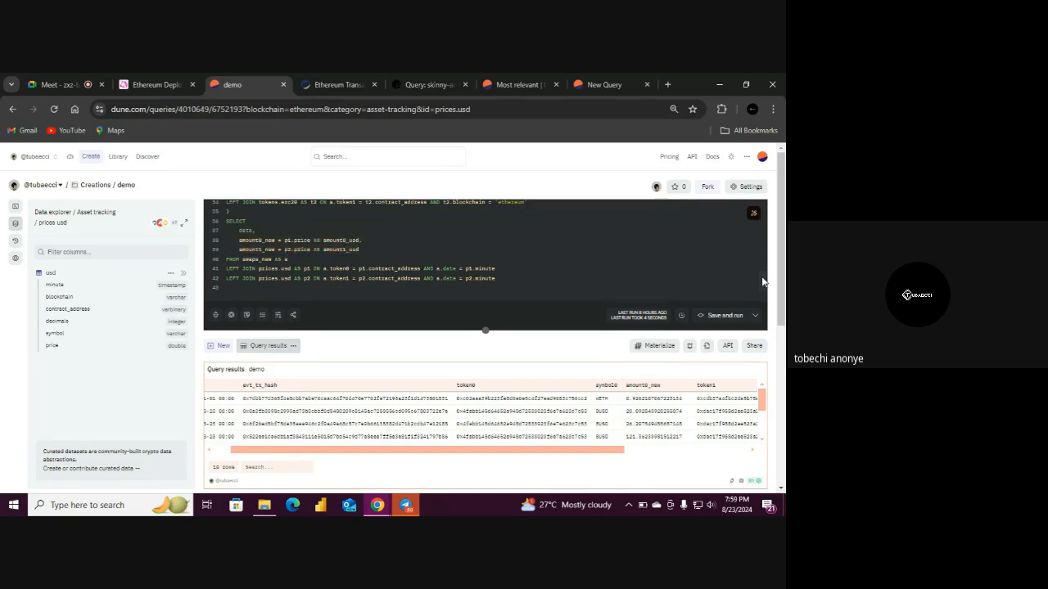
# Add a comma after the swaps_new CTE's closing parenthesis and open a new CTE with final AS( above the last SELECT
pyautogui.scroll(1, 761, 278)
pyautogui.scroll(-1, 761, 278)
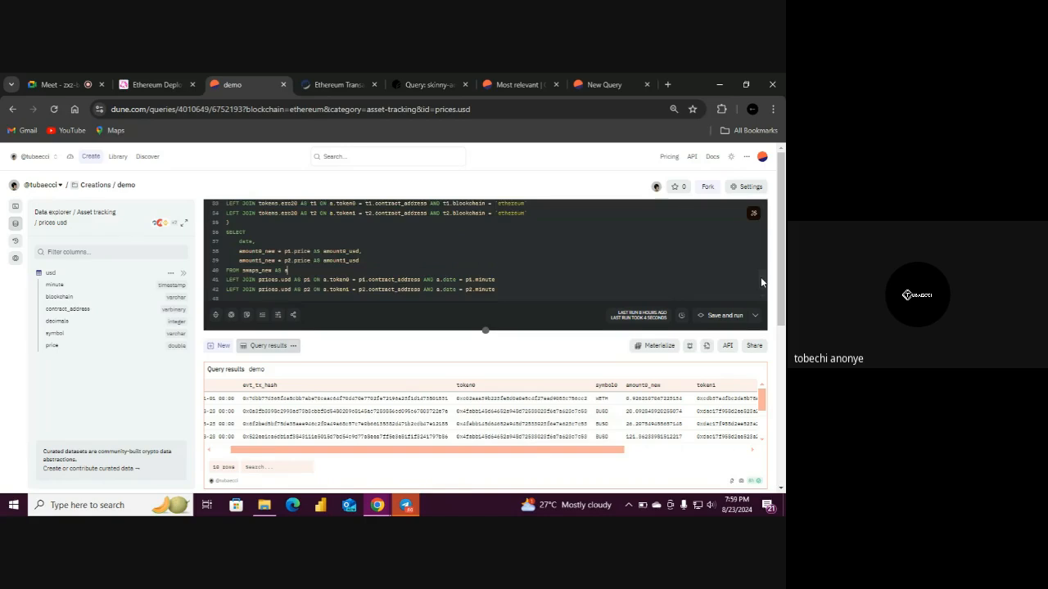
pyautogui.click(251, 220)
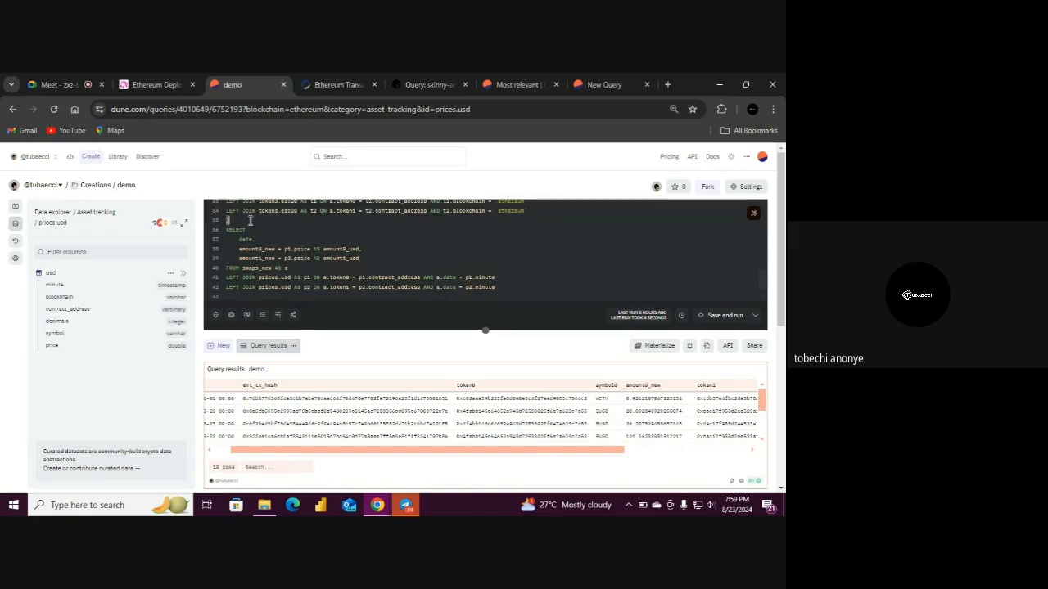
pyautogui.write(',')
pyautogui.press('Return')
pyautogui.write('final')
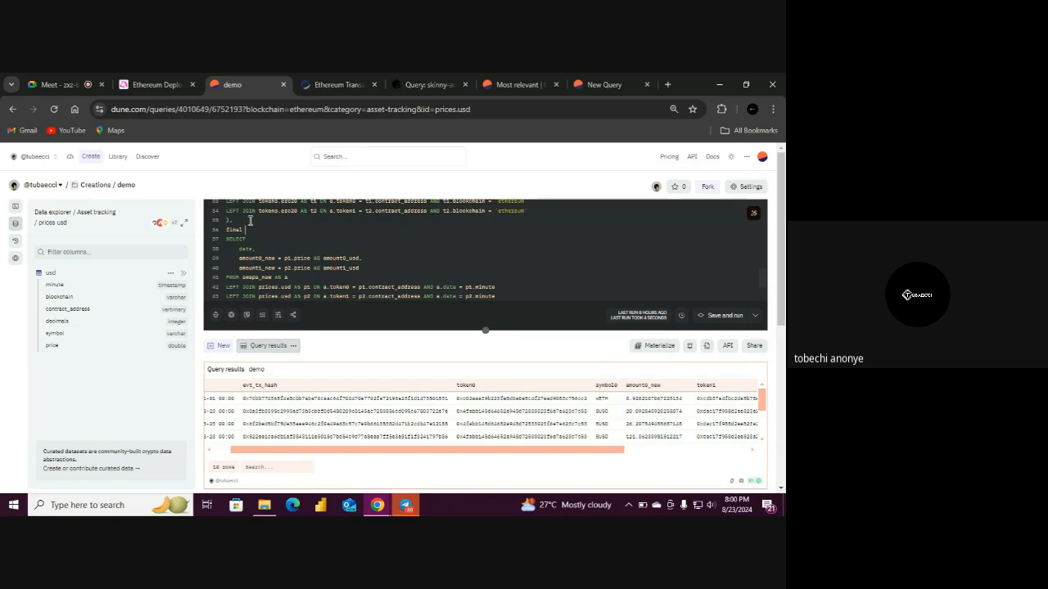
pyautogui.write('AS')
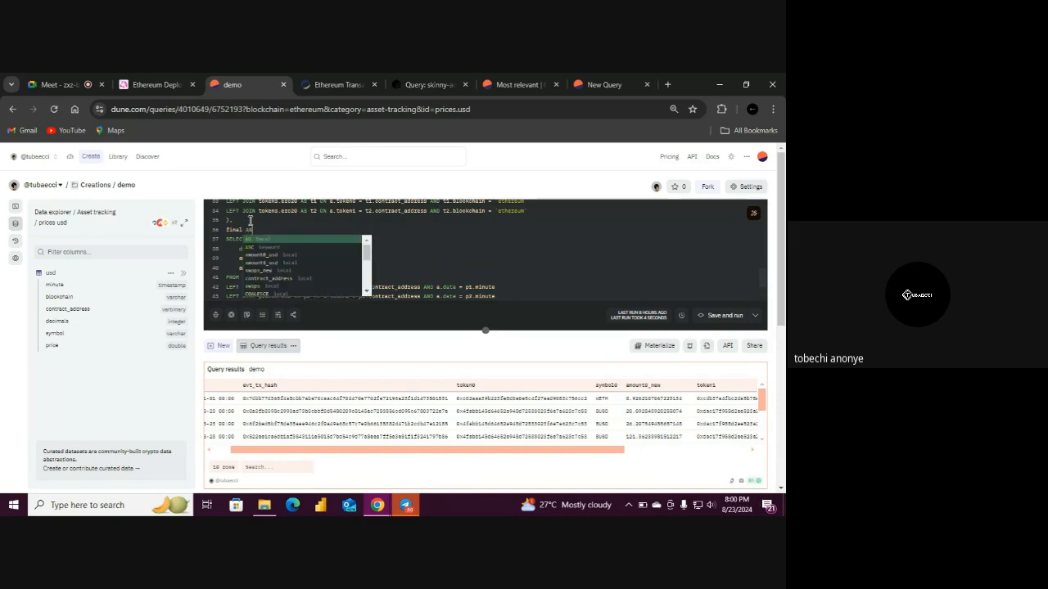
pyautogui.write('(')
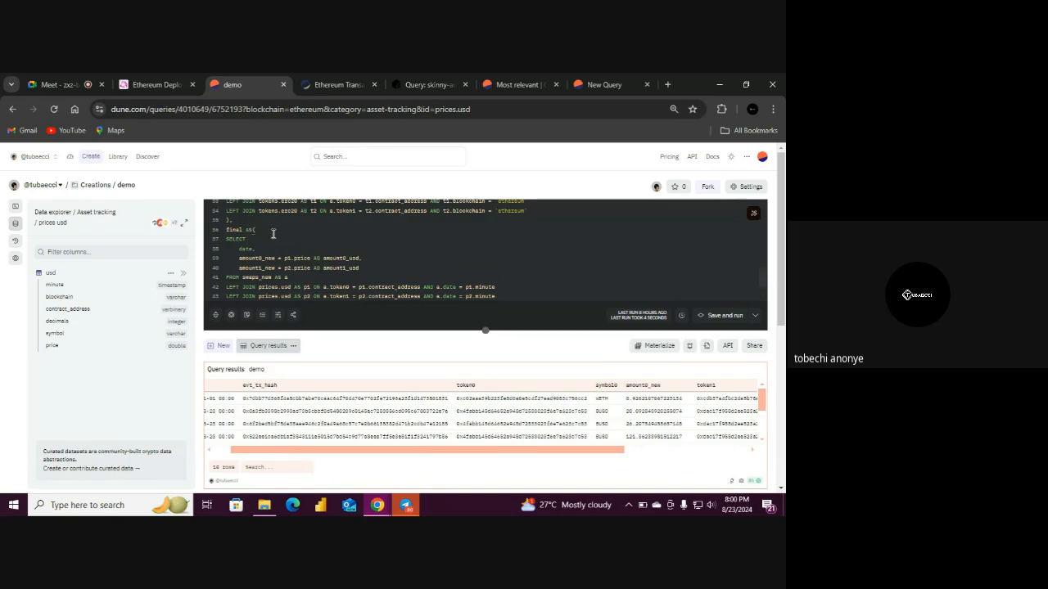
# Close the final CTE with a parenthesis below the last prices.usd join and collapse the data explorer
pyautogui.scroll(-1, 766, 299)
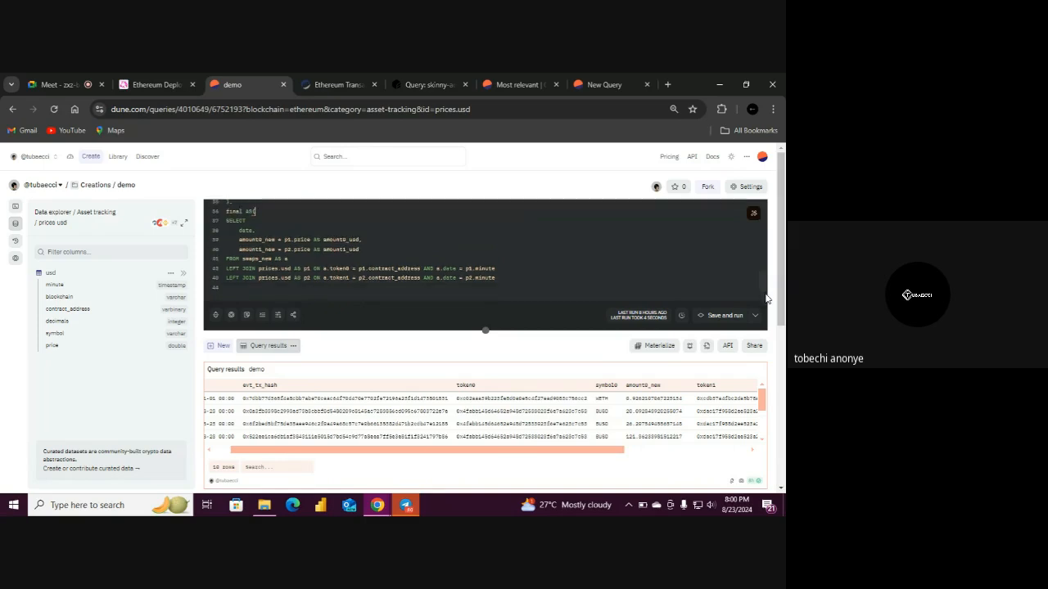
pyautogui.click(227, 288)
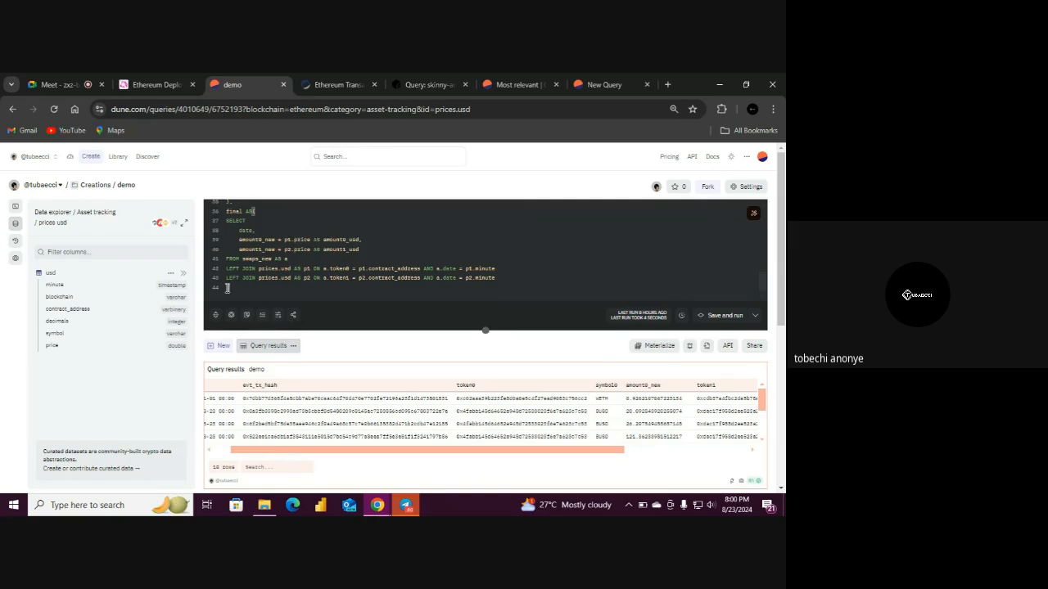
pyautogui.click(16, 225)
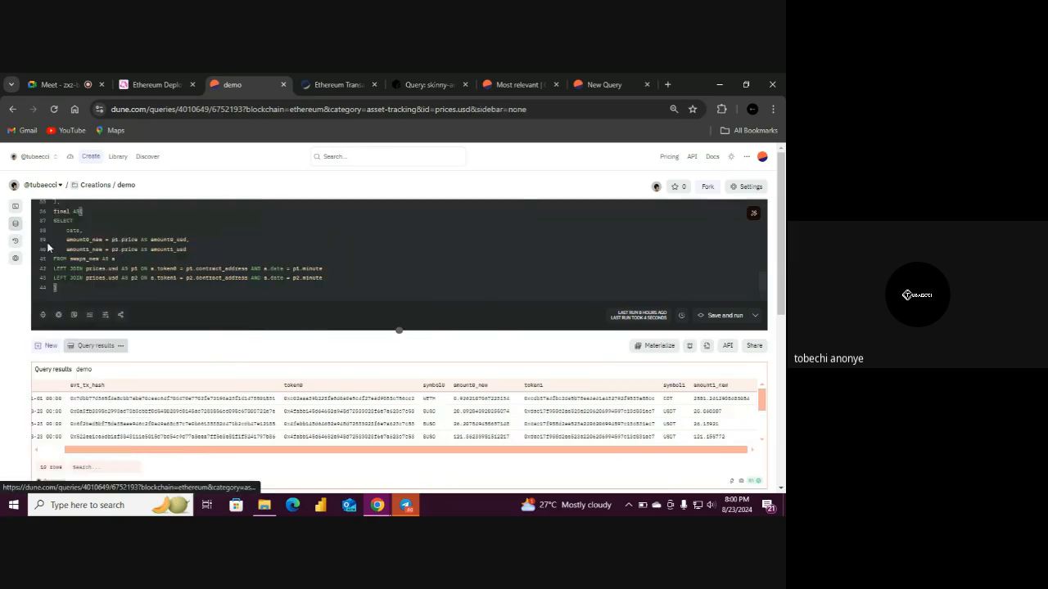
# Write an outer SELECT ... FROM final below the final CTE, leaving an empty line for its columns
pyautogui.press('Return')
pyautogui.write('se')
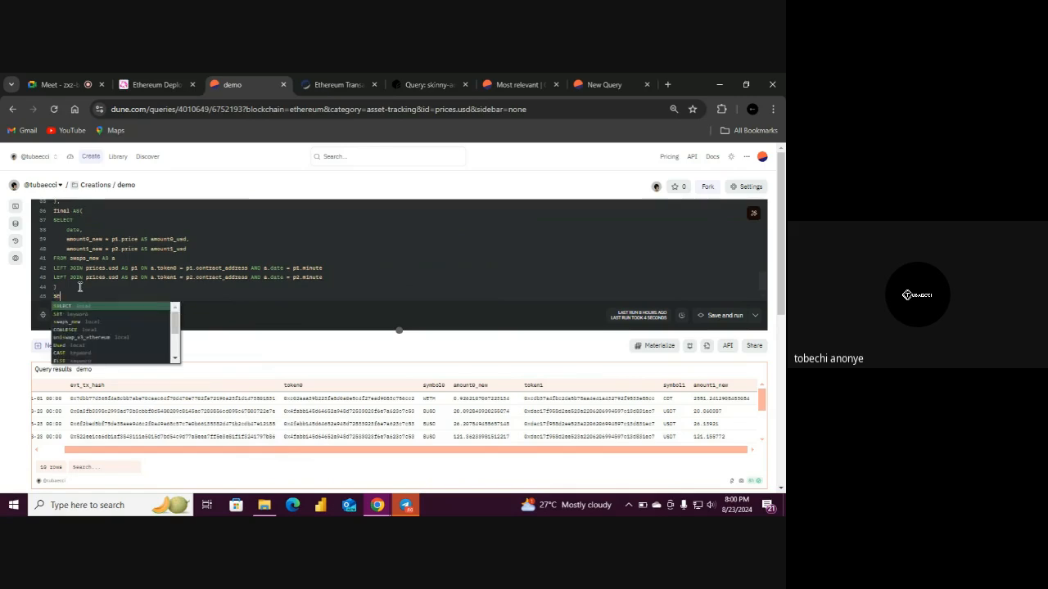
pyautogui.press('Return')
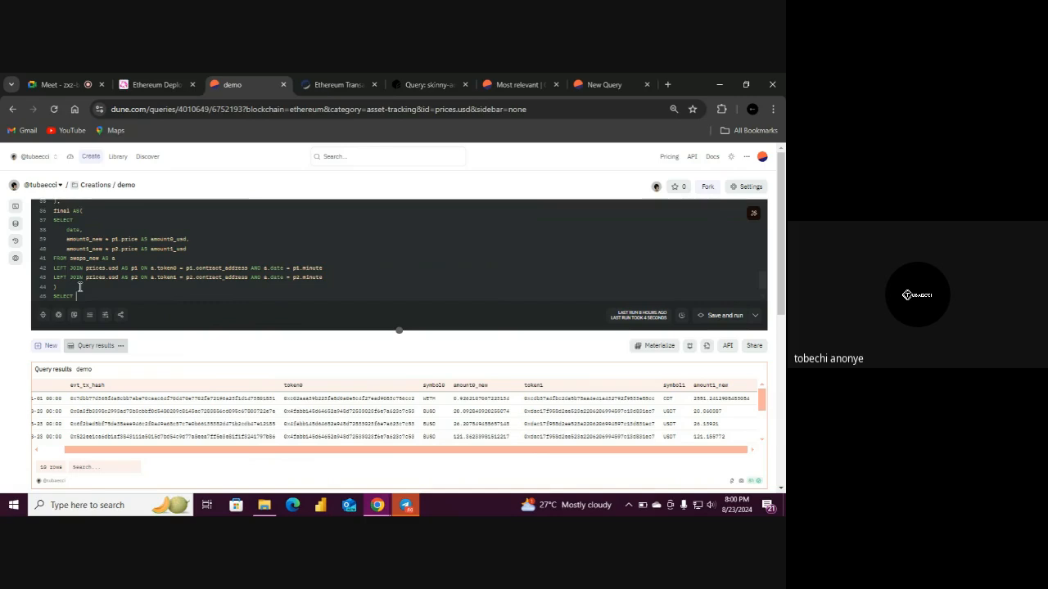
pyautogui.press('Return')
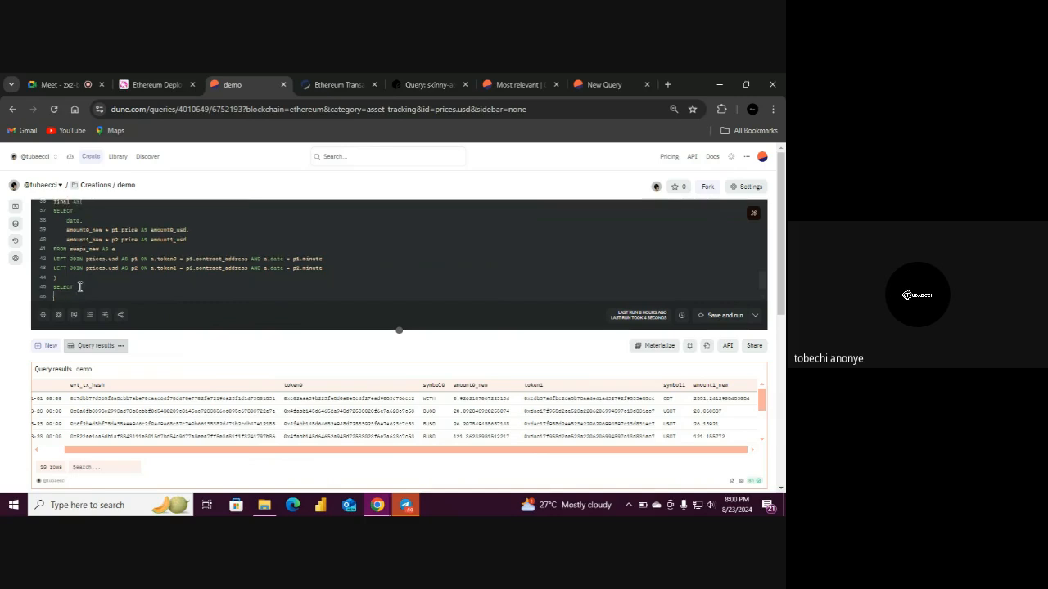
pyautogui.write('fr')
pyautogui.press('Return')
pyautogui.write('final')
pyautogui.press('Return')
# Review the amount0_usd and amount1_usd aliases and compare with the volume expression in the Flipside query skinny-aqua
pyautogui.moveTo(188, 230); pyautogui.dragTo(175, 239)
pyautogui.doubleClick(155, 230)
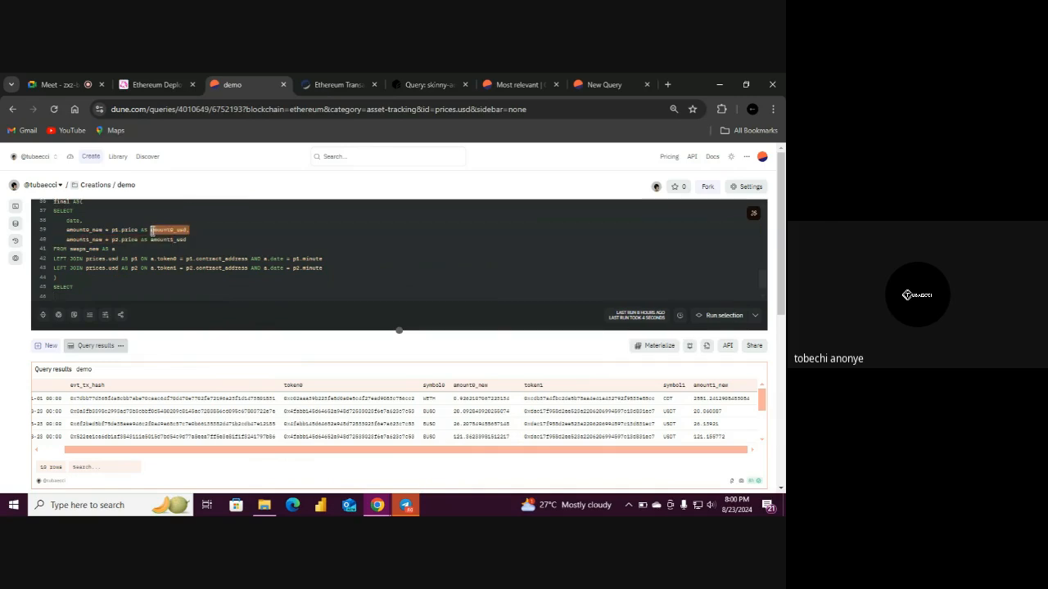
pyautogui.moveTo(189, 239); pyautogui.dragTo(158, 239)
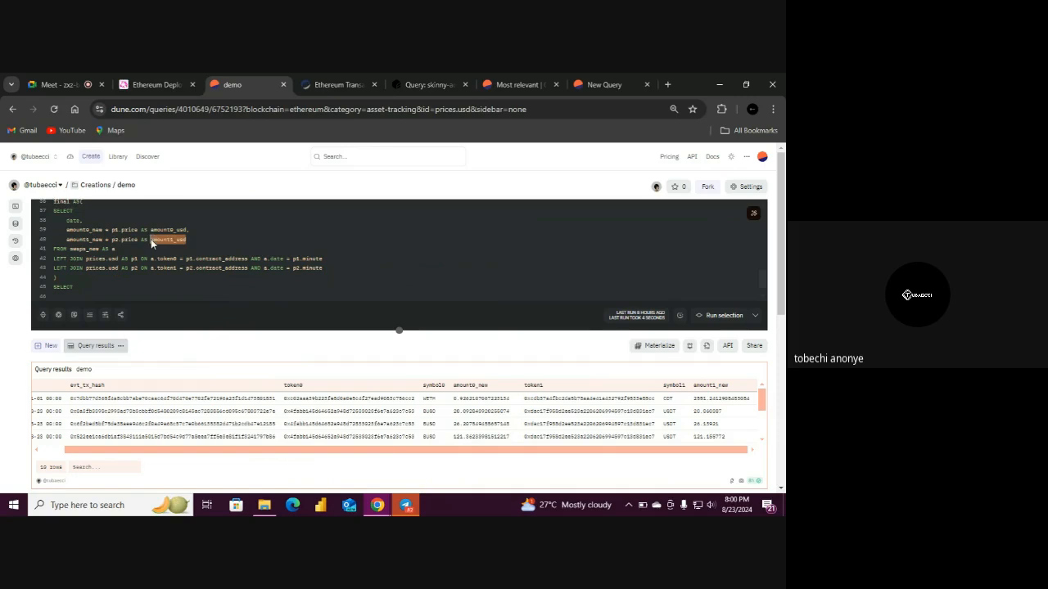
pyautogui.click(206, 238)
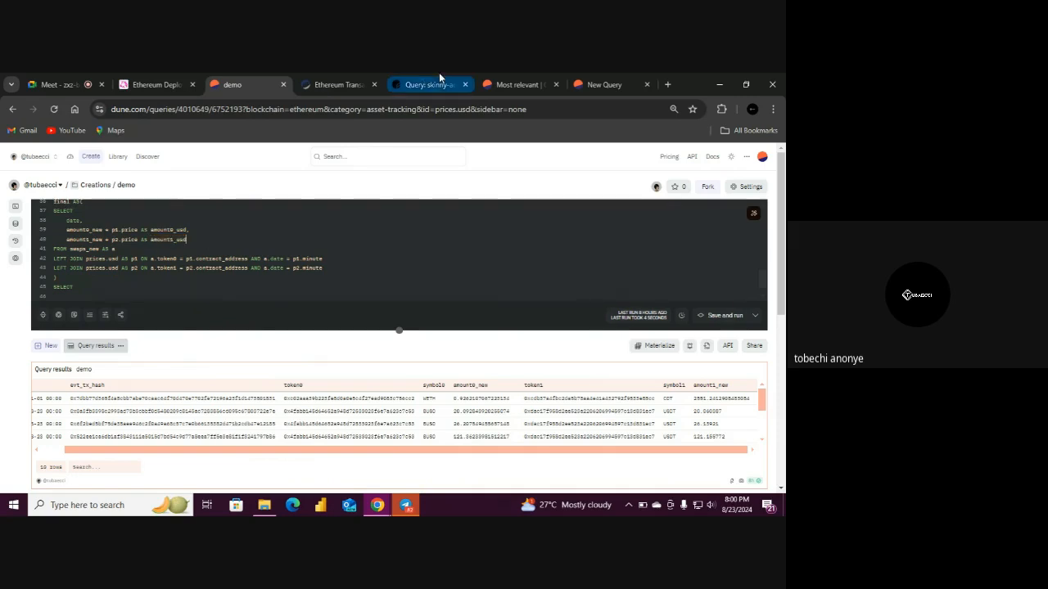
pyautogui.click(439, 77)
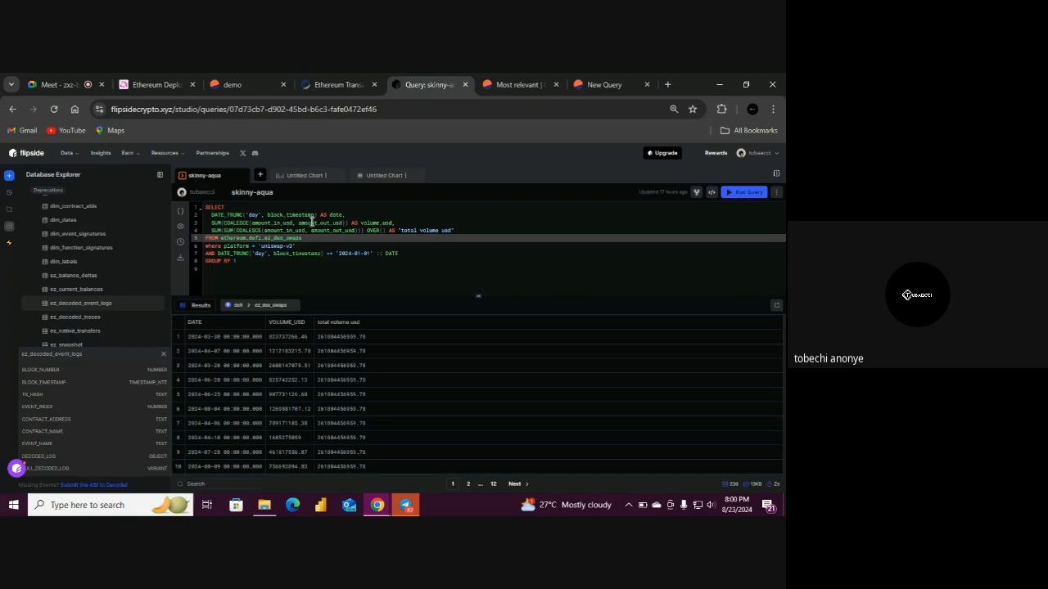
pyautogui.click(256, 78)
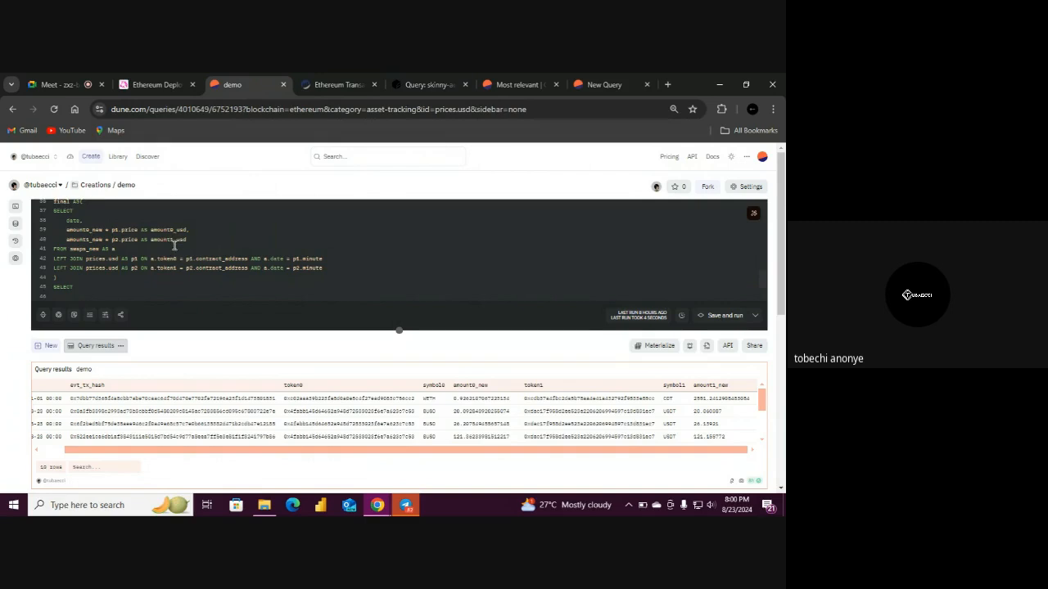
# Enter date as the first column of the outer SELECT and start a COALESCE() expression on the line below
pyautogui.scroll(-1, 764, 290)
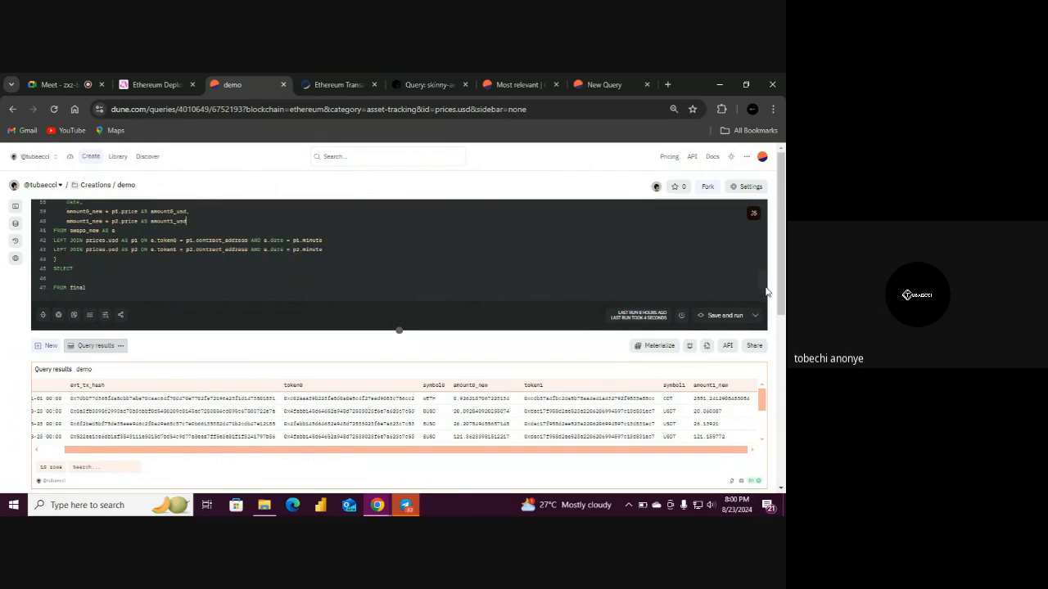
pyautogui.click(82, 277)
pyautogui.write('date,')
pyautogui.press('Return')
pyautogui.write('coa')
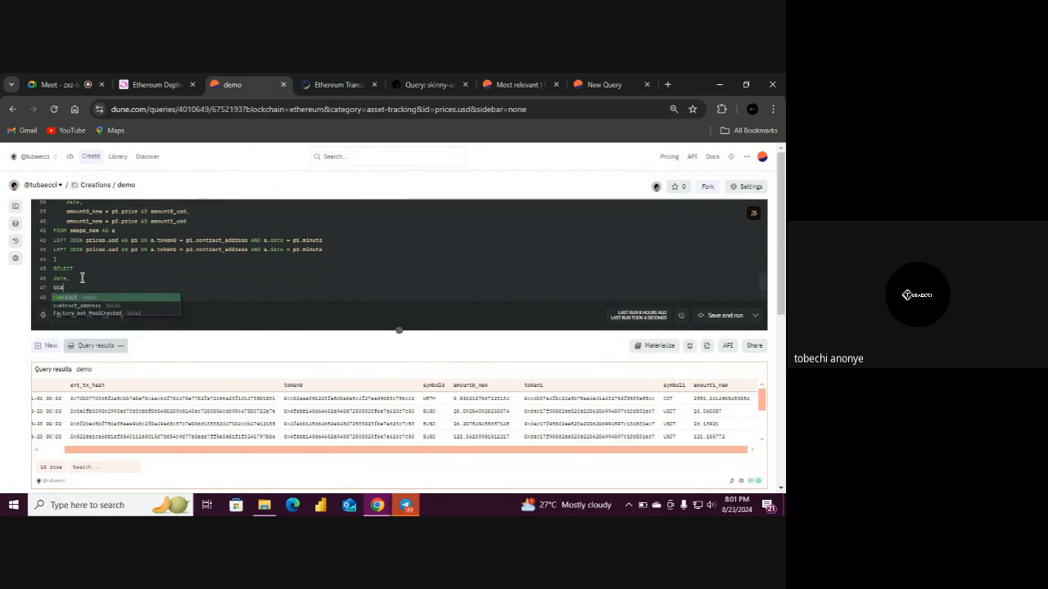
pyautogui.press('Tab')
pyautogui.write('(')
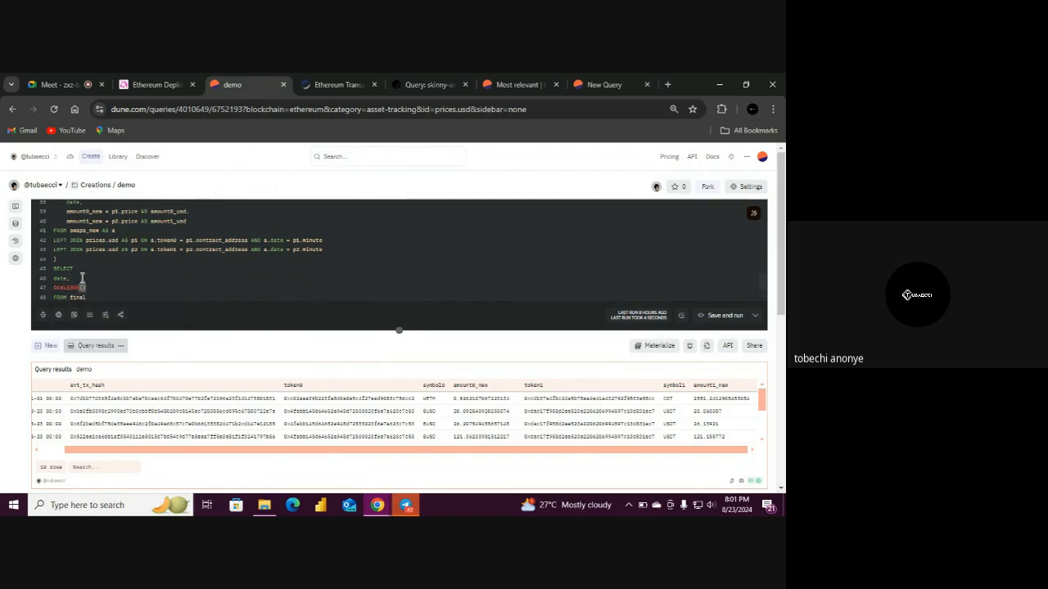
# Fill the COALESCE arguments with the copied aliases amount0_usd and amount1_usd
pyautogui.doubleClick(161, 211)
pyautogui.hotkey('ctrl', 'c')
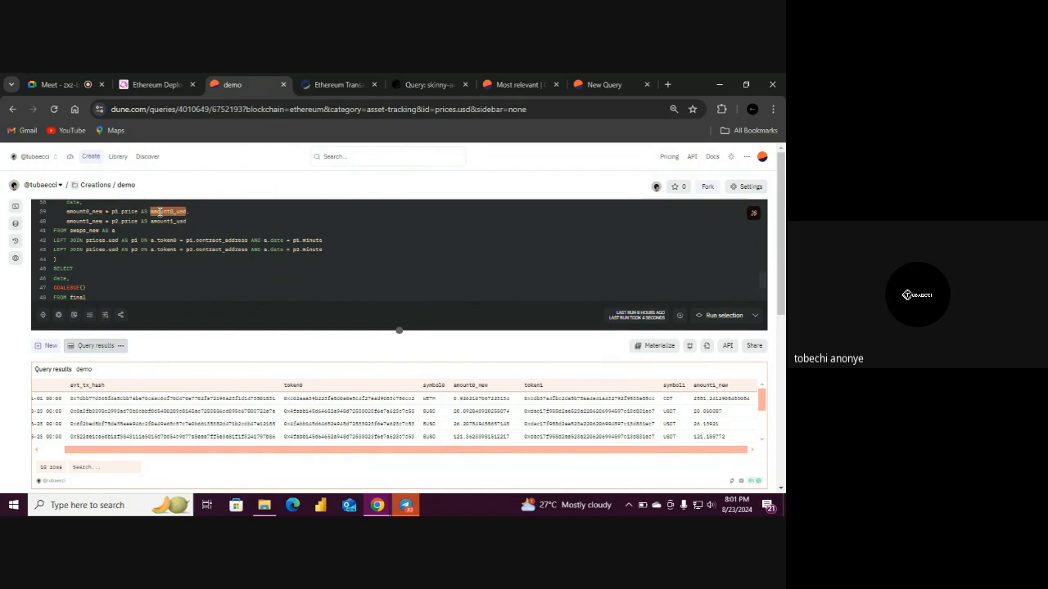
pyautogui.click(83, 286)
pyautogui.hotkey('ctrl', 'v')
pyautogui.write(',')
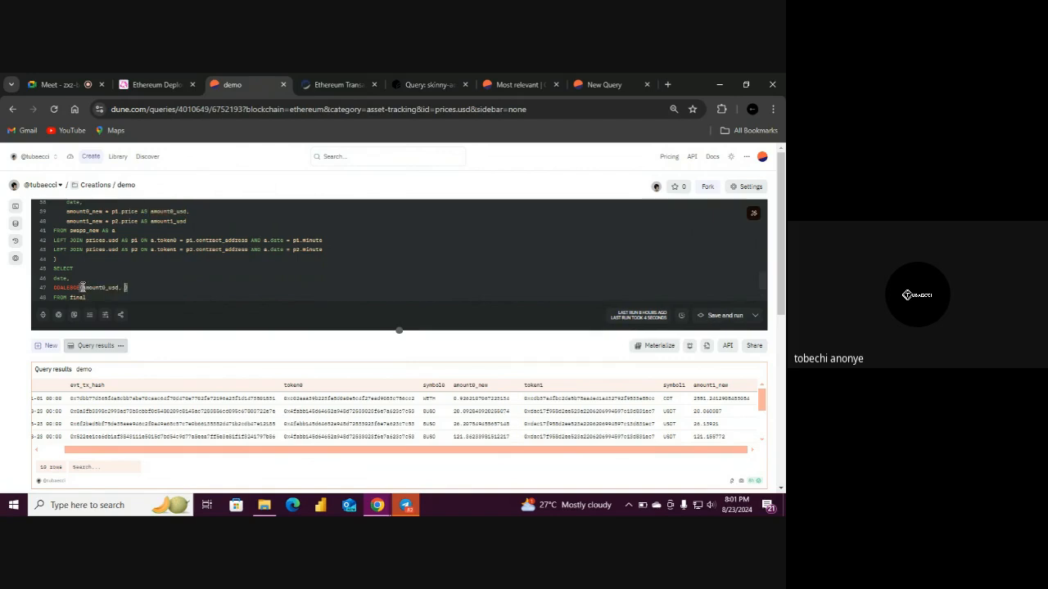
pyautogui.doubleClick(176, 222)
pyautogui.hotkey('ctrl', 'c')
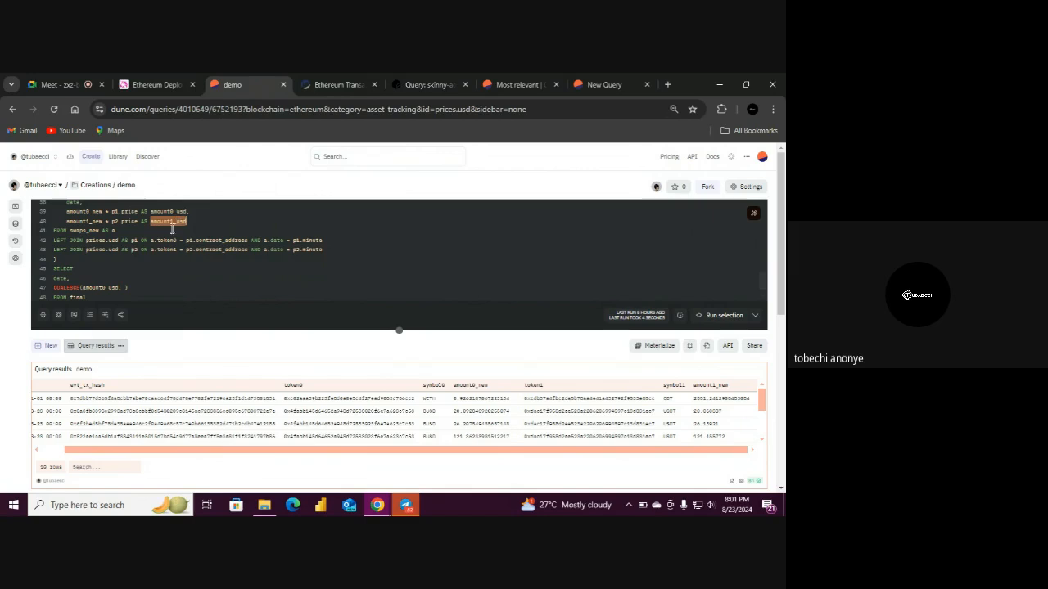
pyautogui.click(123, 288)
pyautogui.hotkey('ctrl', 'v')
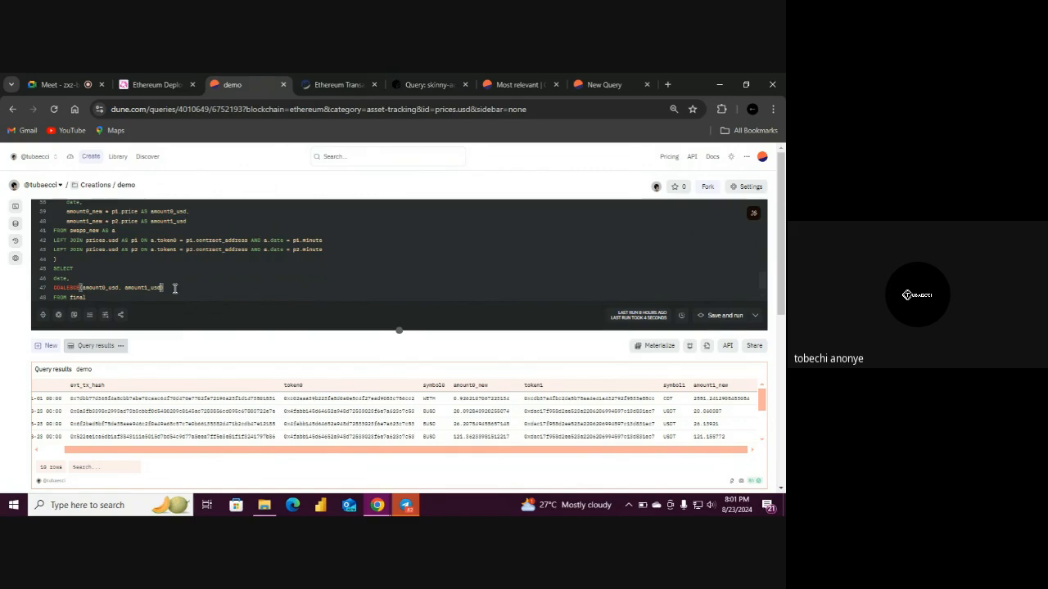
# Indent the date and COALESCE column lines under the outer SELECT
pyautogui.moveTo(167, 288); pyautogui.dragTo(54, 278)
pyautogui.press('Tab')
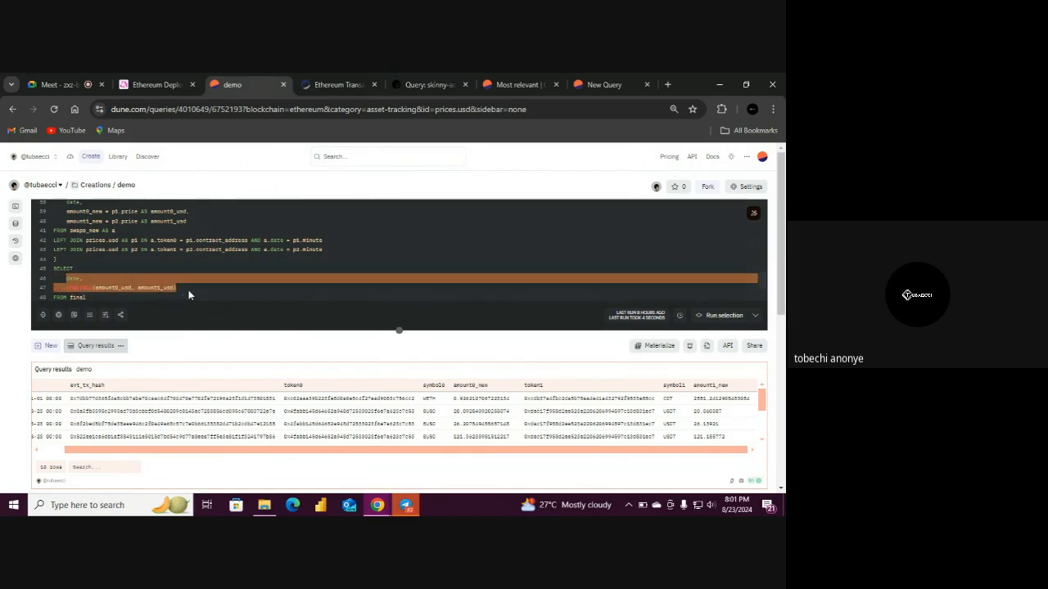
pyautogui.click(187, 290)
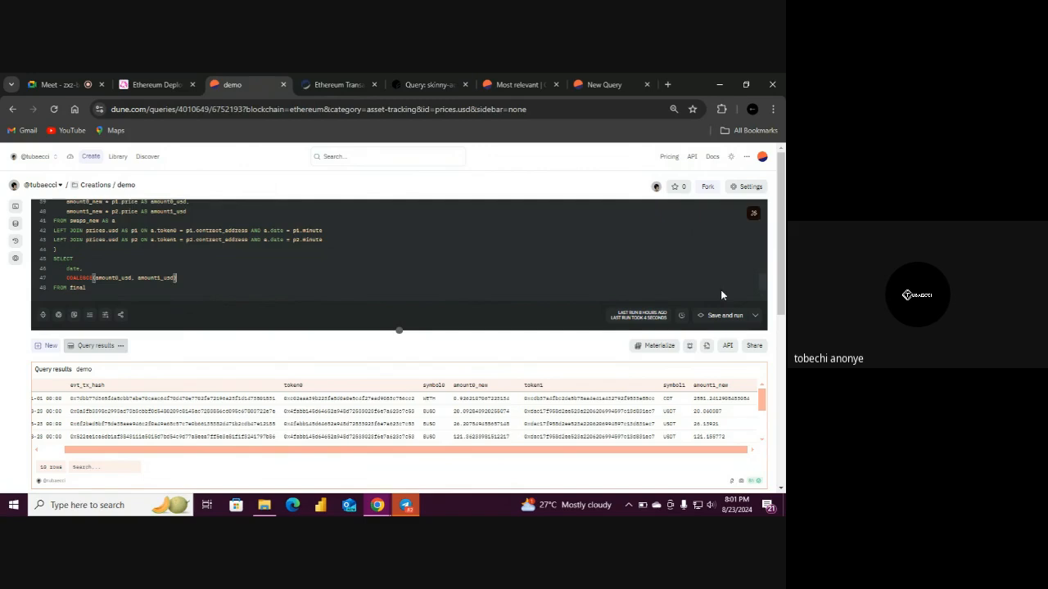
# Wrap the COALESCE expression in SUM() and alias it as volume_usd
pyautogui.click(67, 279)
pyautogui.write('SUM')
pyautogui.write('(')
pyautogui.press('End')
pyautogui.write(')) AS ')
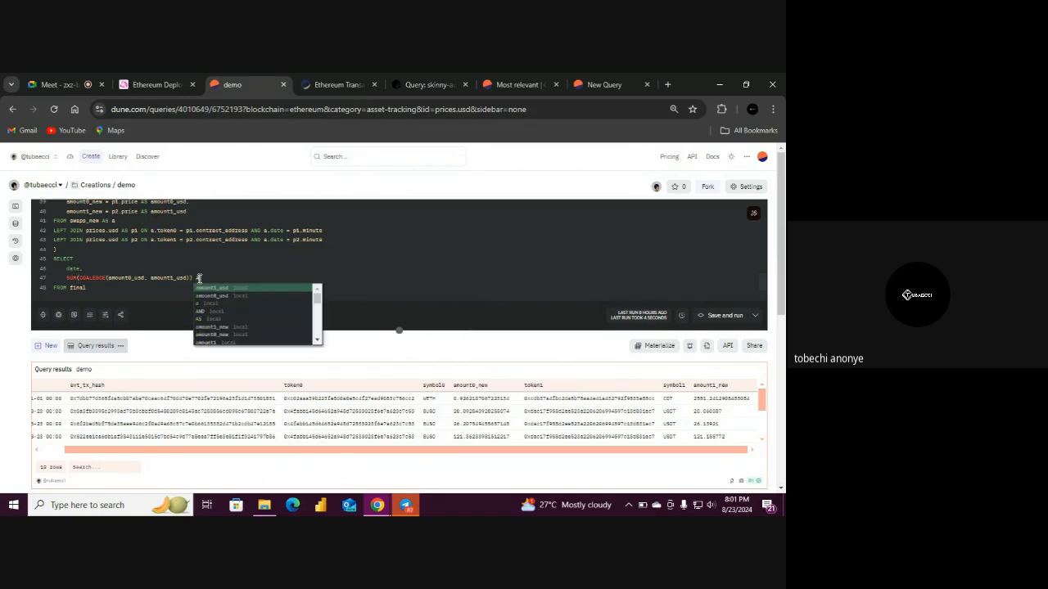
pyautogui.write('volu')
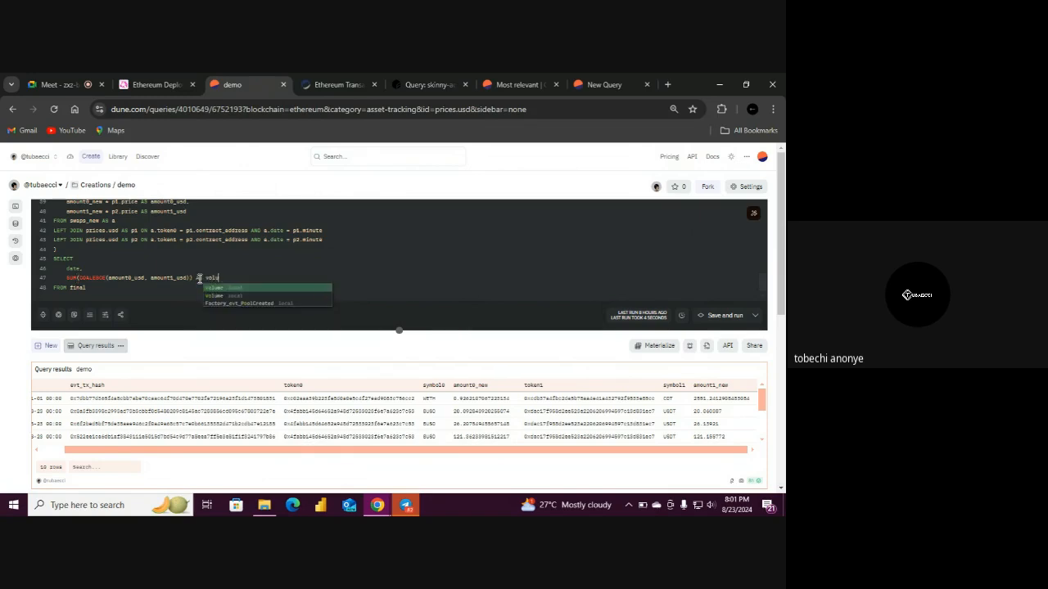
pyautogui.write('me_usd')
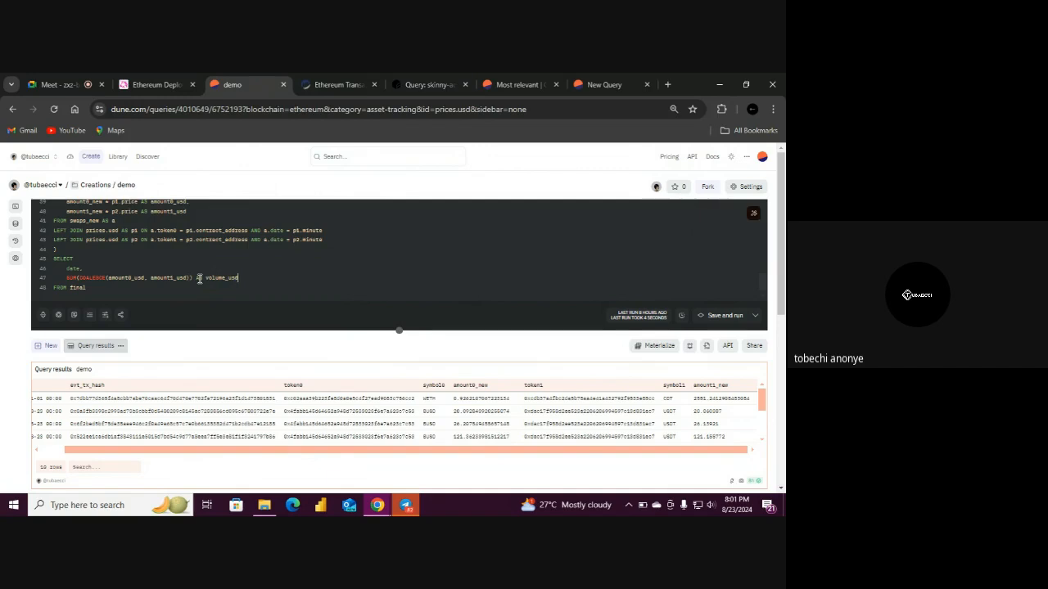
# Add GROUP BY 1 on a new line below FROM final
pyautogui.click(95, 294)
pyautogui.press('Return')
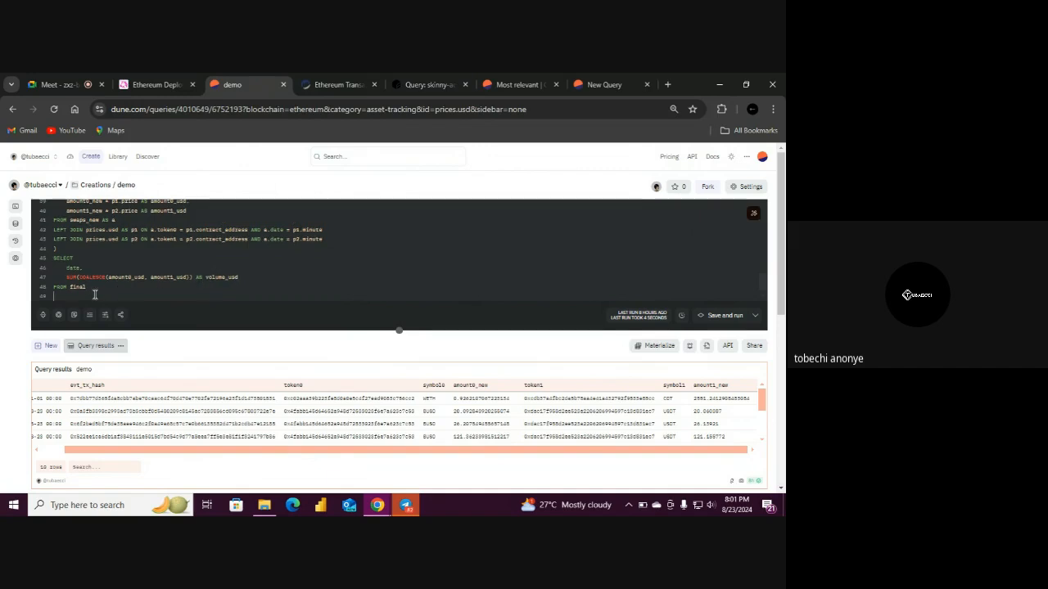
pyautogui.write('gro')
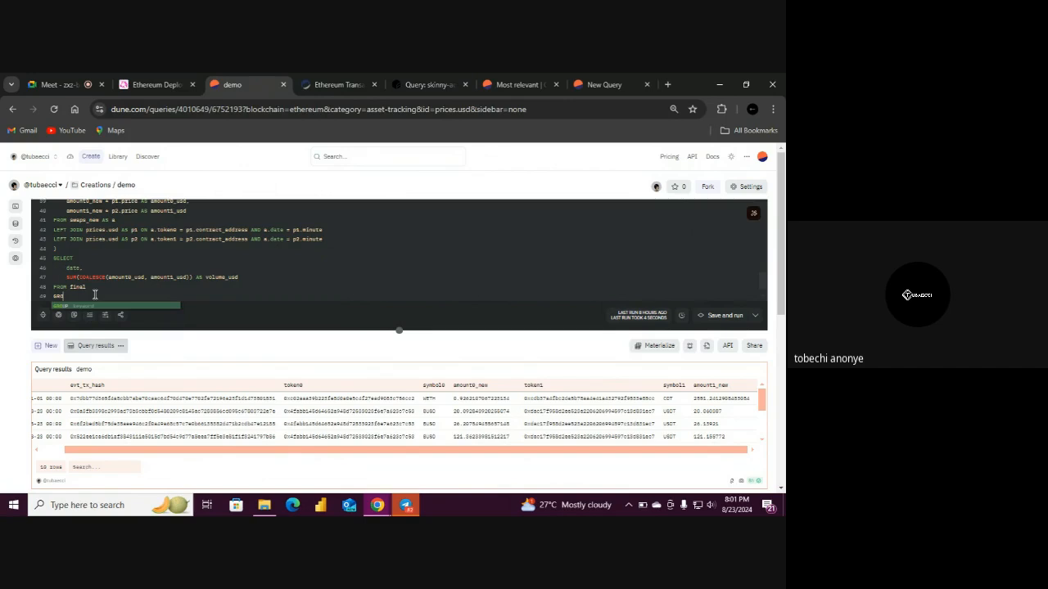
pyautogui.write('UP BY ')
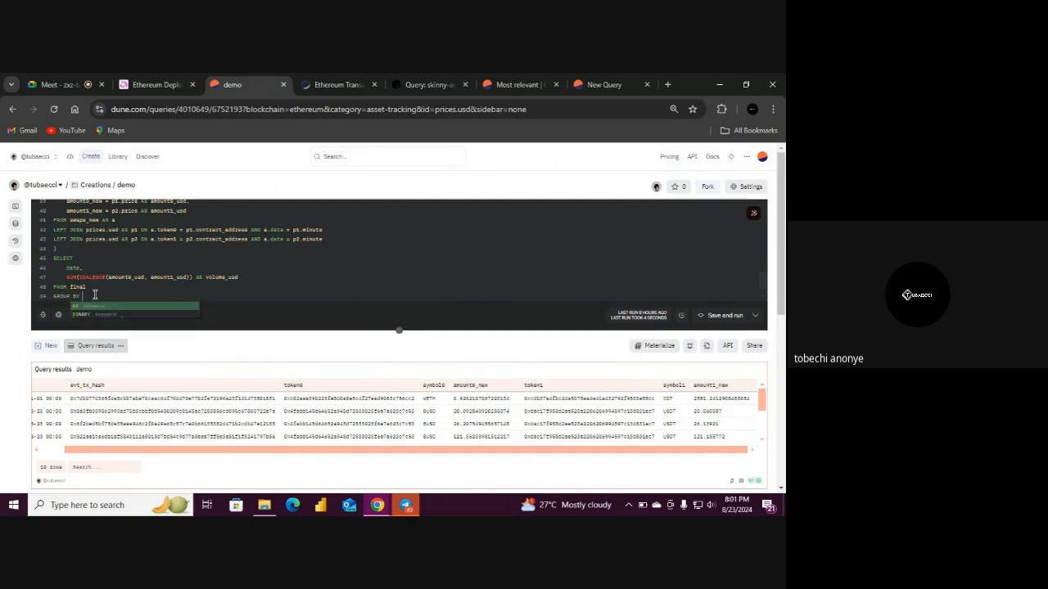
pyautogui.write('1')
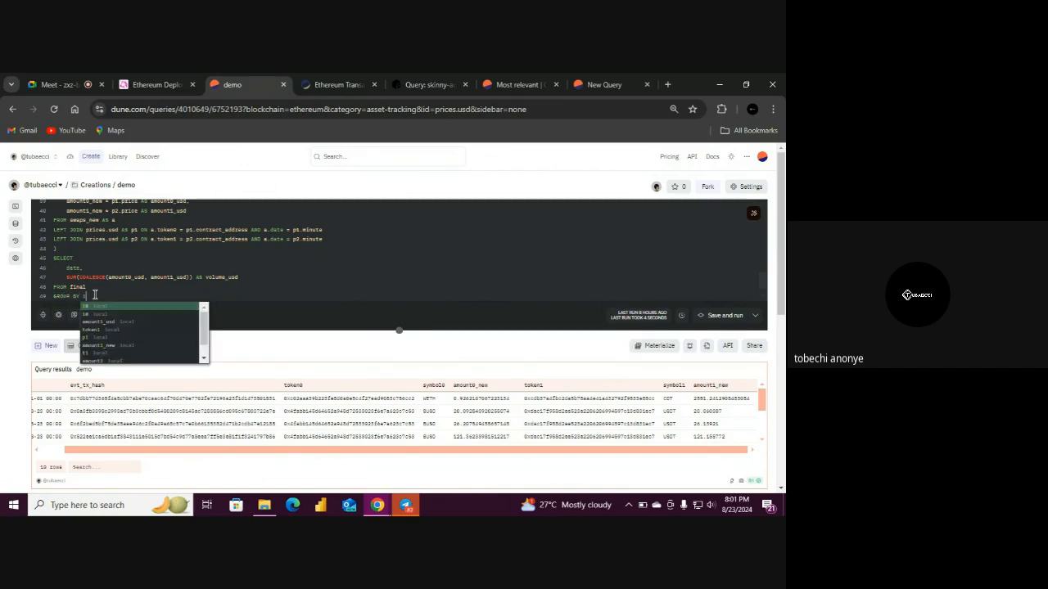
# Add a comma after volume_usd and, on a new line, nest the copied SUM(COALESCE(amount0_usd, amount1_usd)) inside another SUM()
pyautogui.click(248, 277)
pyautogui.write(',')
pyautogui.press('Return')
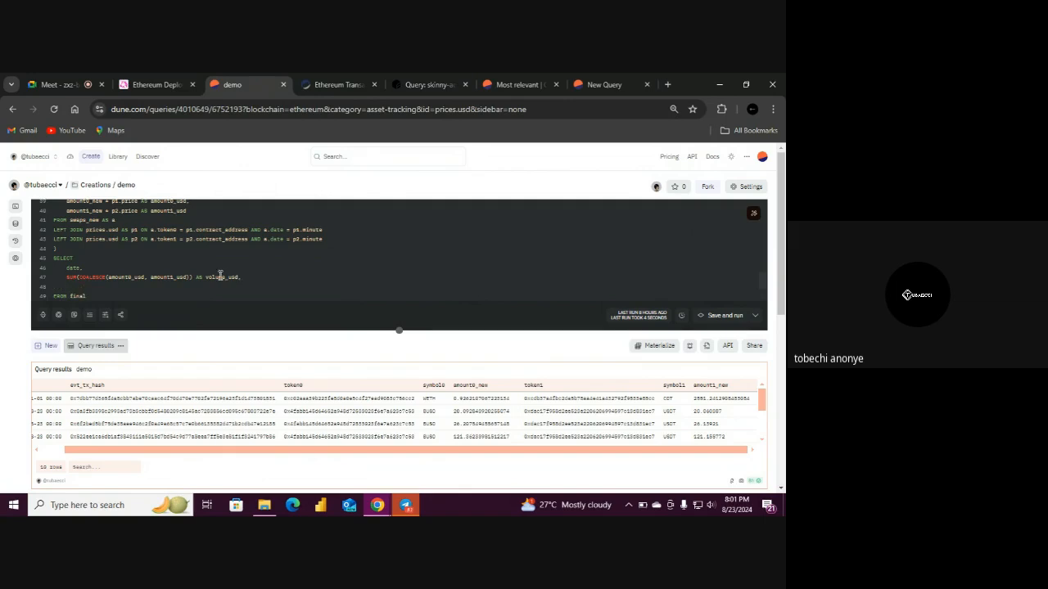
pyautogui.moveTo(193, 277); pyautogui.dragTo(76, 277)
pyautogui.click(187, 278)
pyautogui.moveTo(193, 278); pyautogui.dragTo(68, 277)
pyautogui.hotkey('ctrl', 'c')
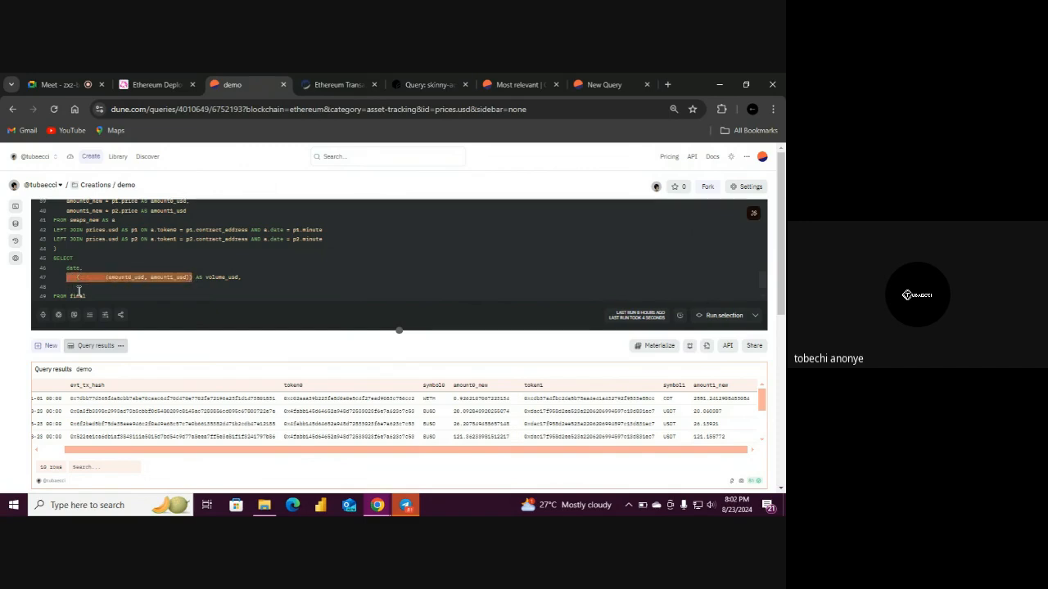
pyautogui.click(79, 287)
pyautogui.write('sum')
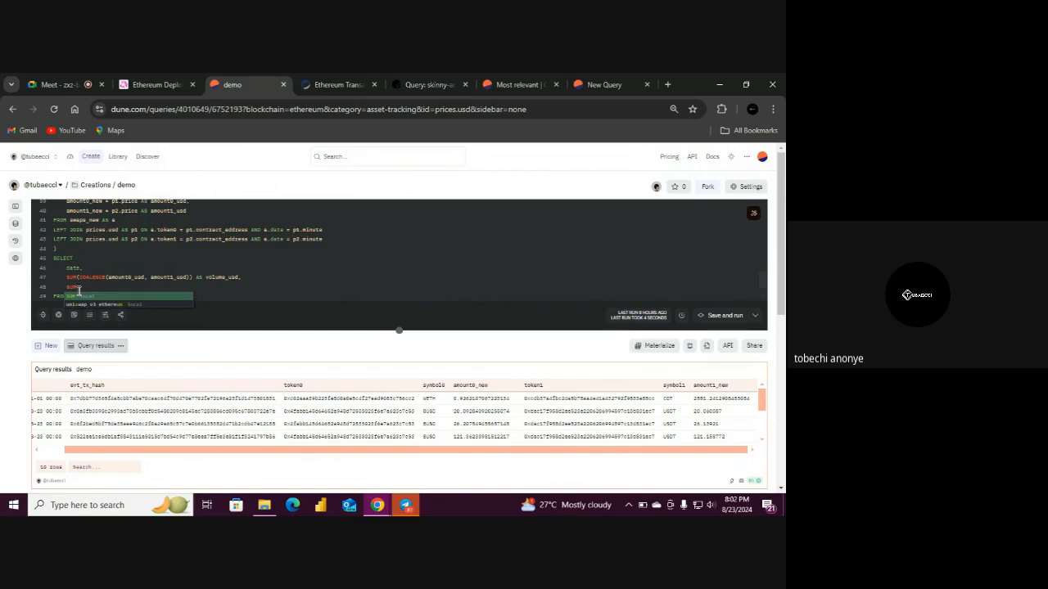
pyautogui.write('(')
pyautogui.hotkey('ctrl', 'v')
# Complete the nested sum with an OVER() window and alias it as "total volume usd"
pyautogui.write('o')
pyautogui.write('ve')
pyautogui.write('r')
pyautogui.write('()')
pyautogui.write(' A')
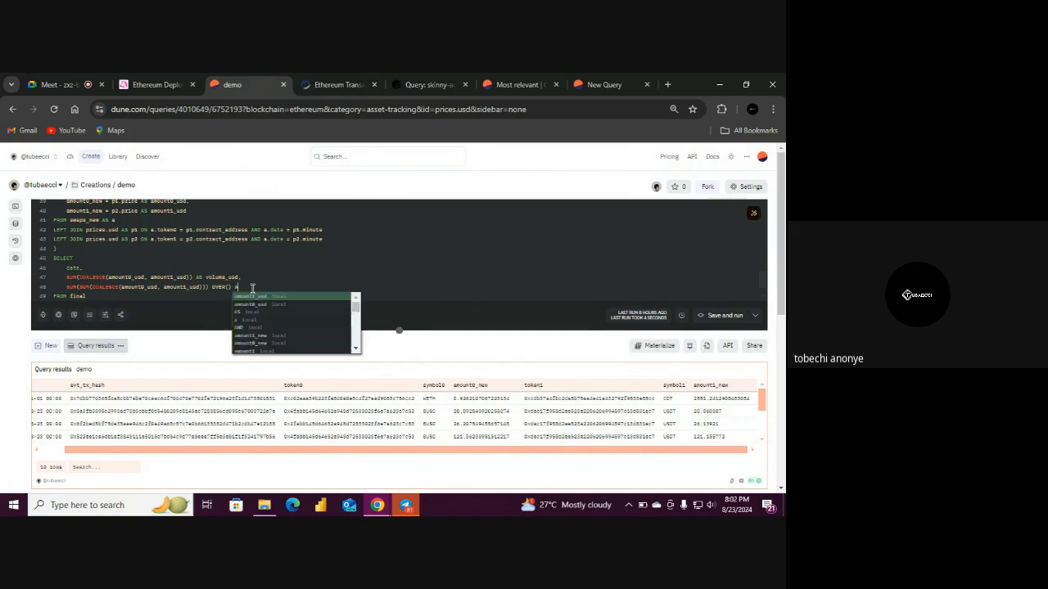
pyautogui.write('S "tot')
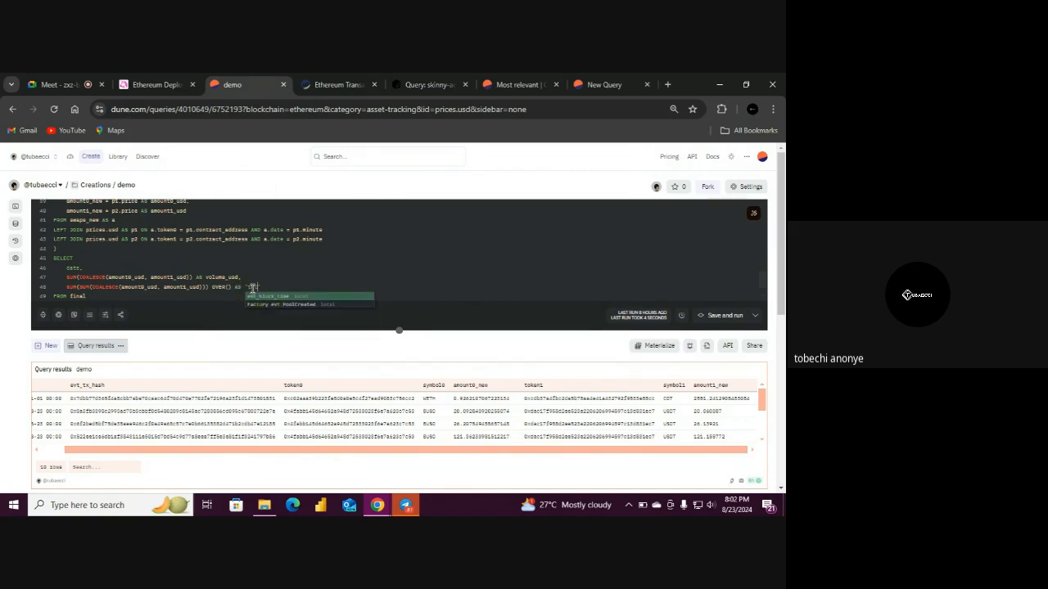
pyautogui.write('al volume')
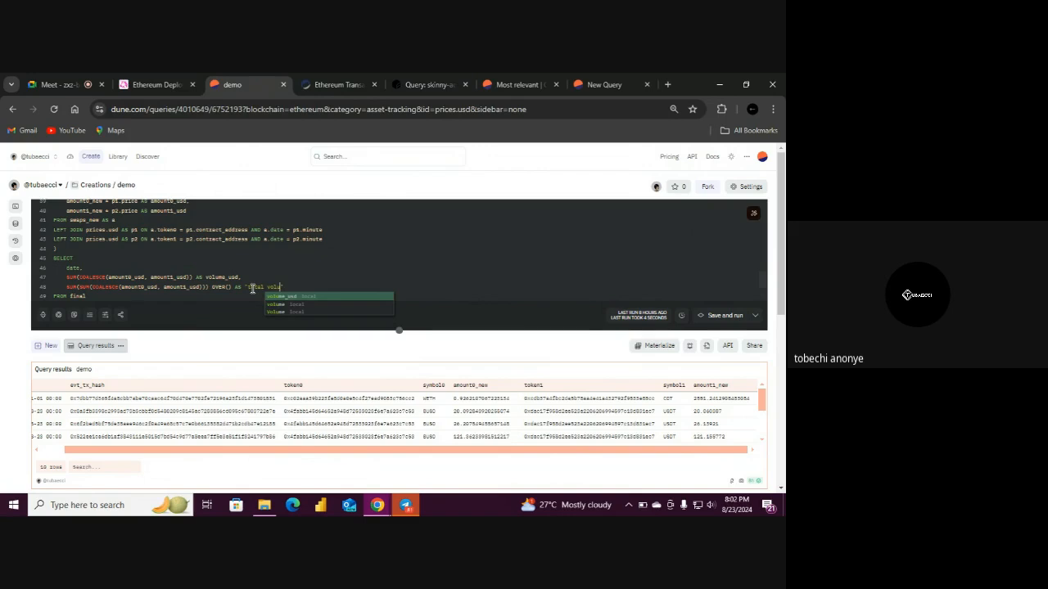
pyautogui.write(' usd')
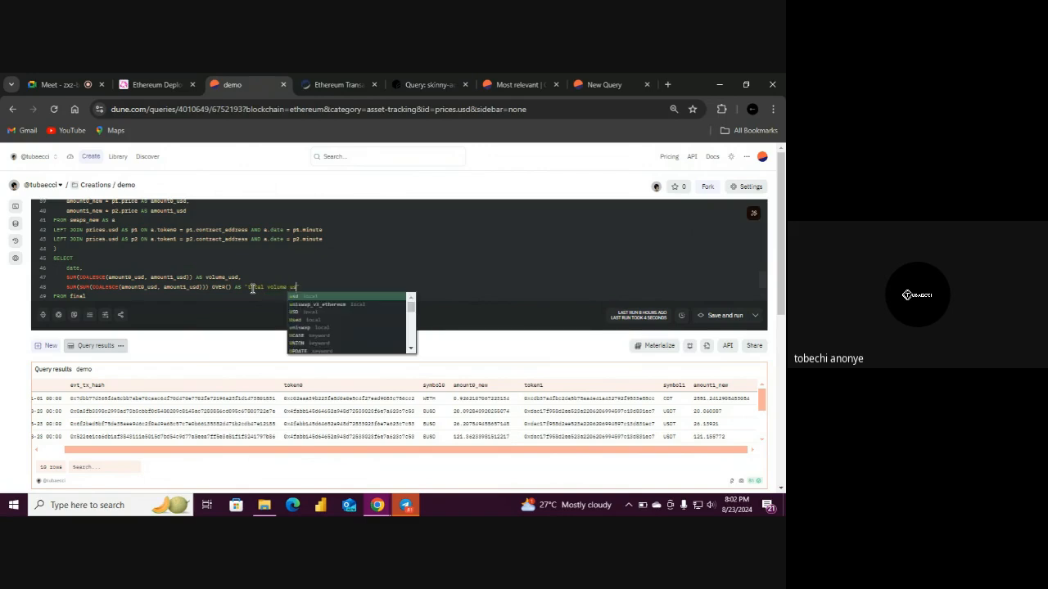
pyautogui.click(276, 277)
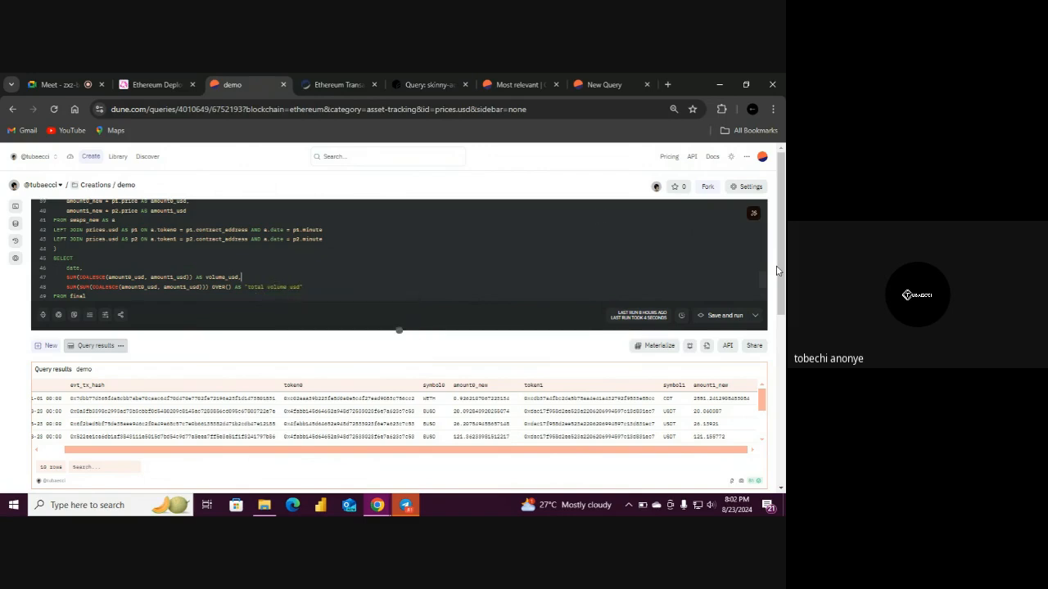
# Review the full query from the swaps CTE to GROUP BY 1, and save and run it
pyautogui.scroll(3, 761, 262)
pyautogui.scroll(10, 758, 254)
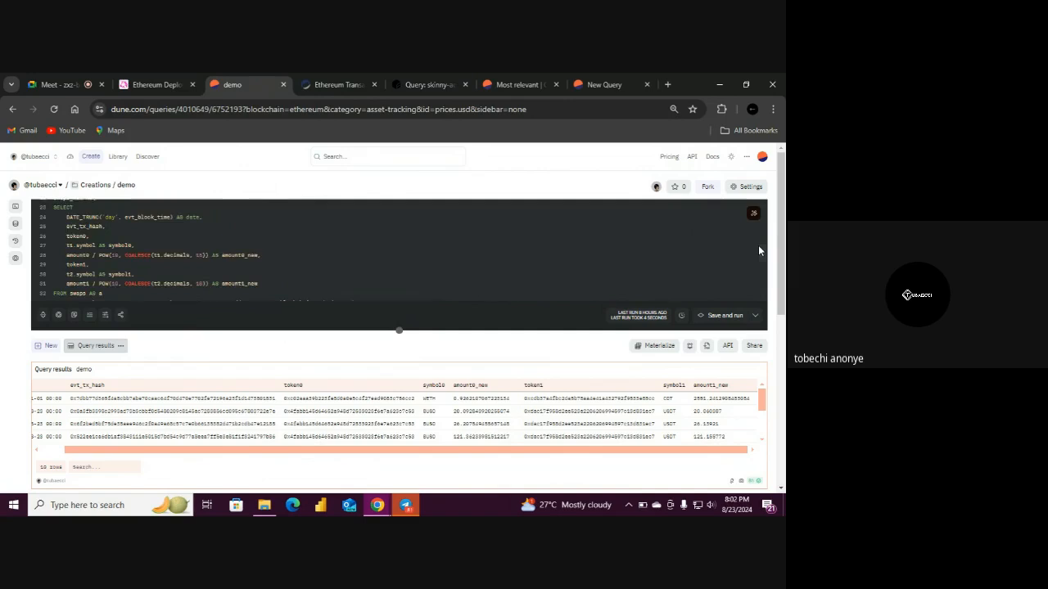
pyautogui.scroll(3, 757, 225)
pyautogui.scroll(-5, 758, 233)
pyautogui.scroll(5, 760, 244)
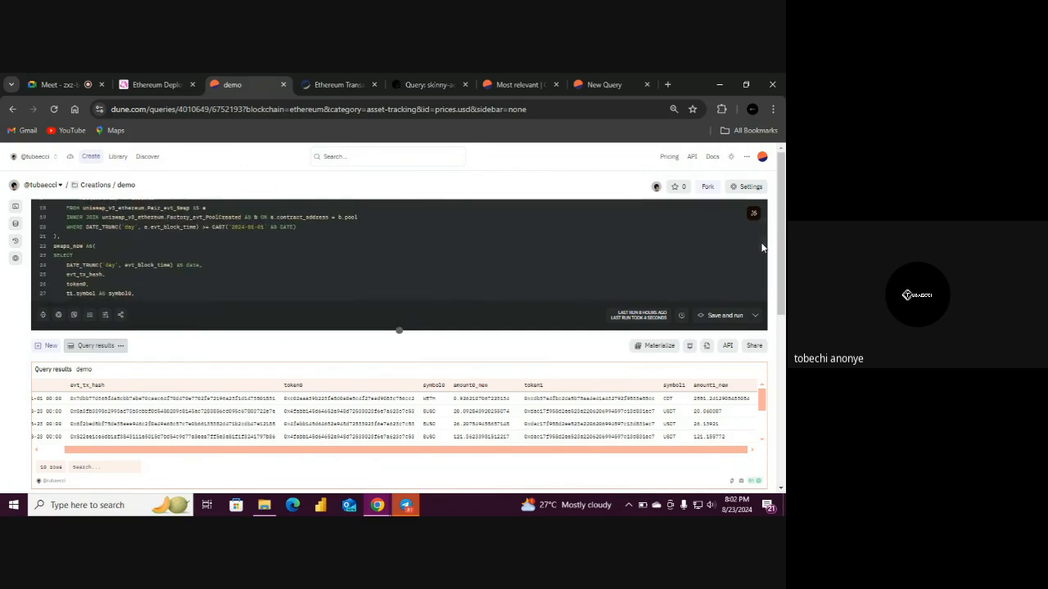
pyautogui.scroll(-8, 760, 245)
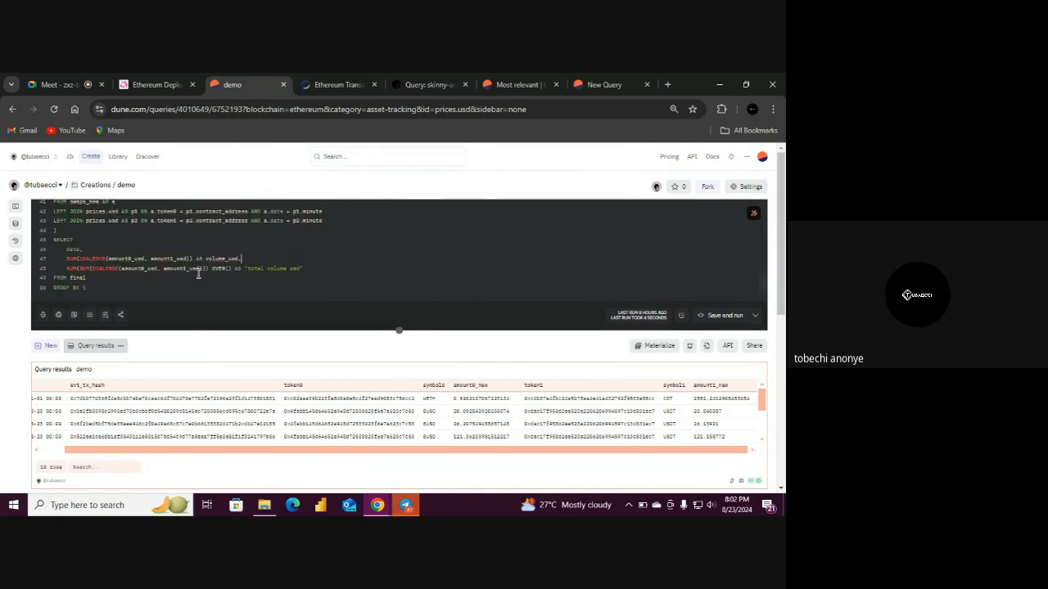
pyautogui.click(149, 284)
pyautogui.click(722, 316)
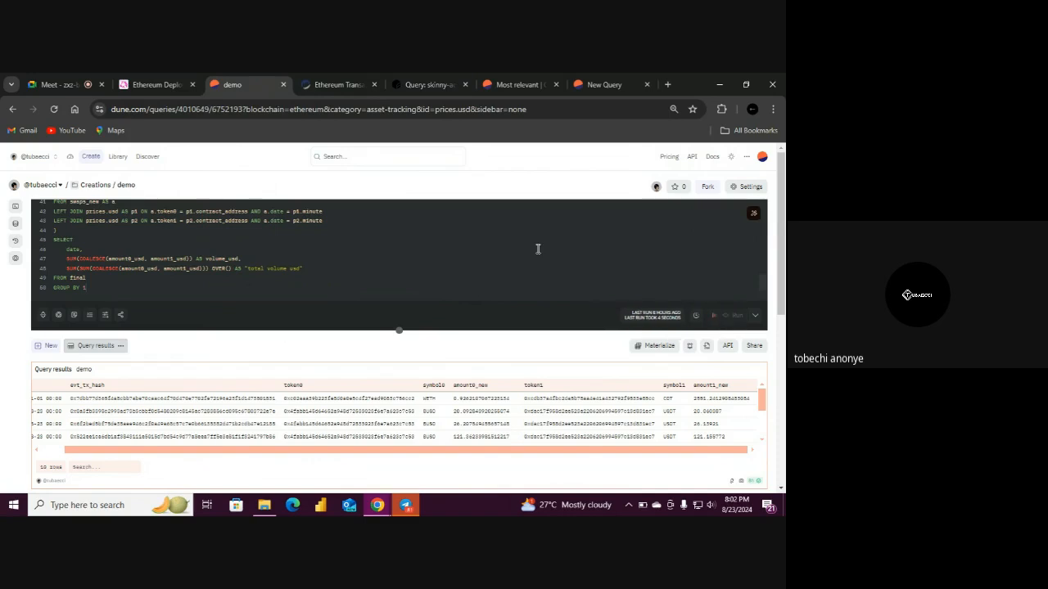
pyautogui.hotkey('ctrl', 'Return')
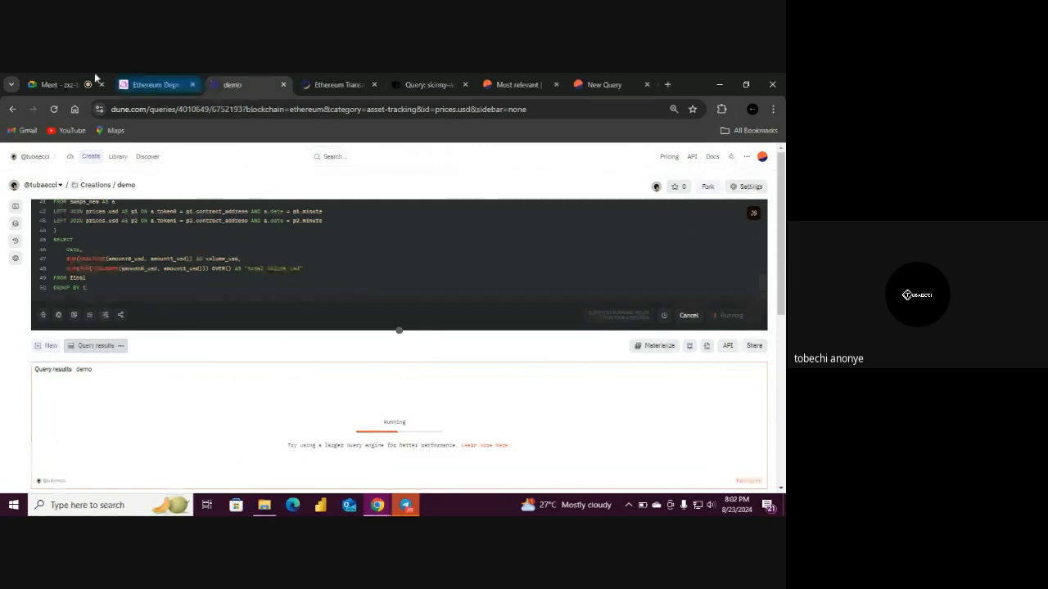
# Switch to the Google Meet call to check the in-call messages, and return to the demo query
pyautogui.click(64, 79)
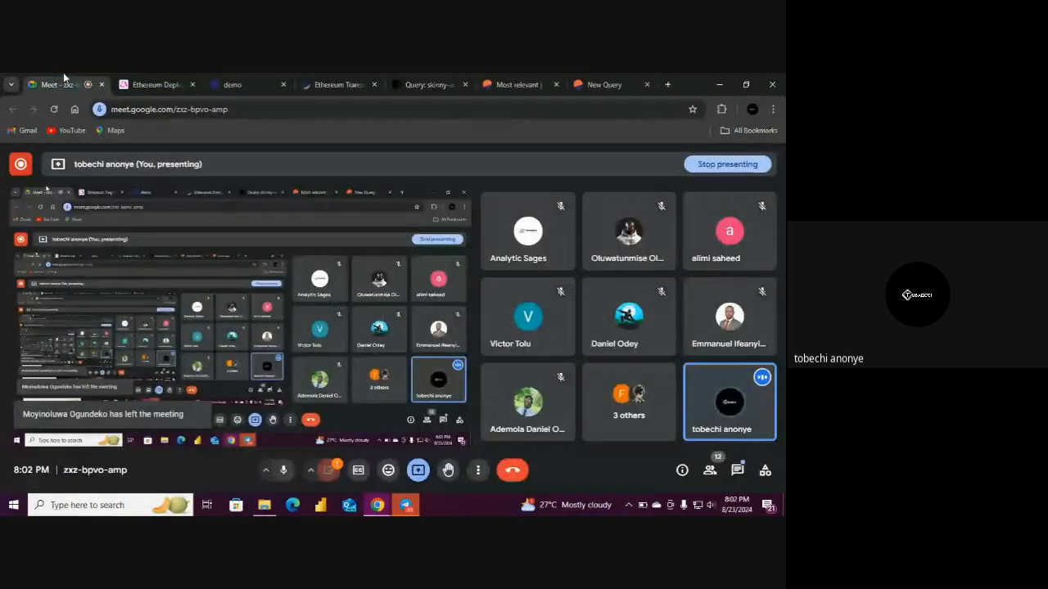
pyautogui.click(735, 472)
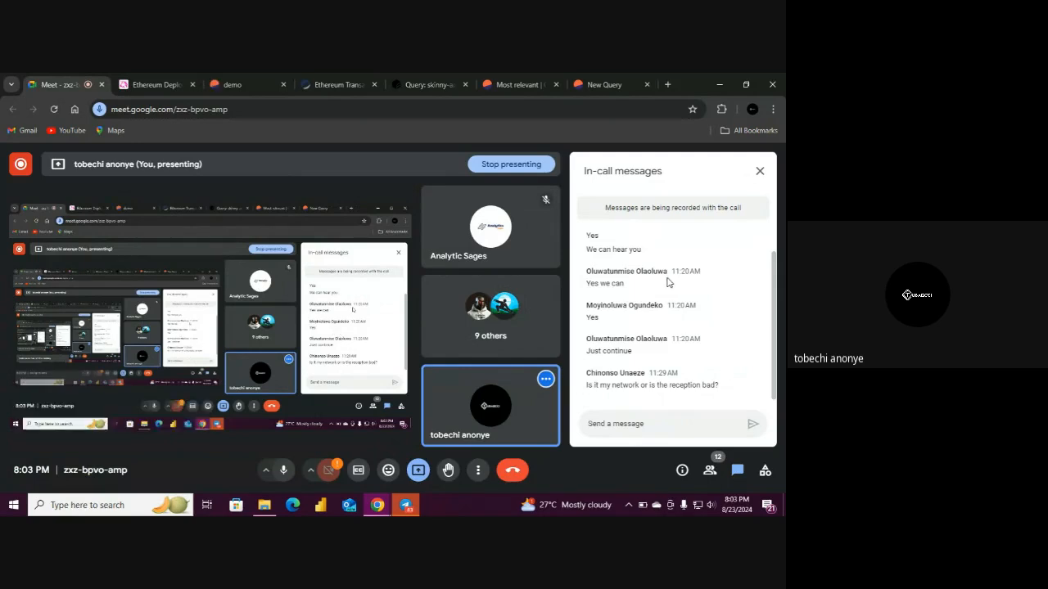
pyautogui.click(229, 79)
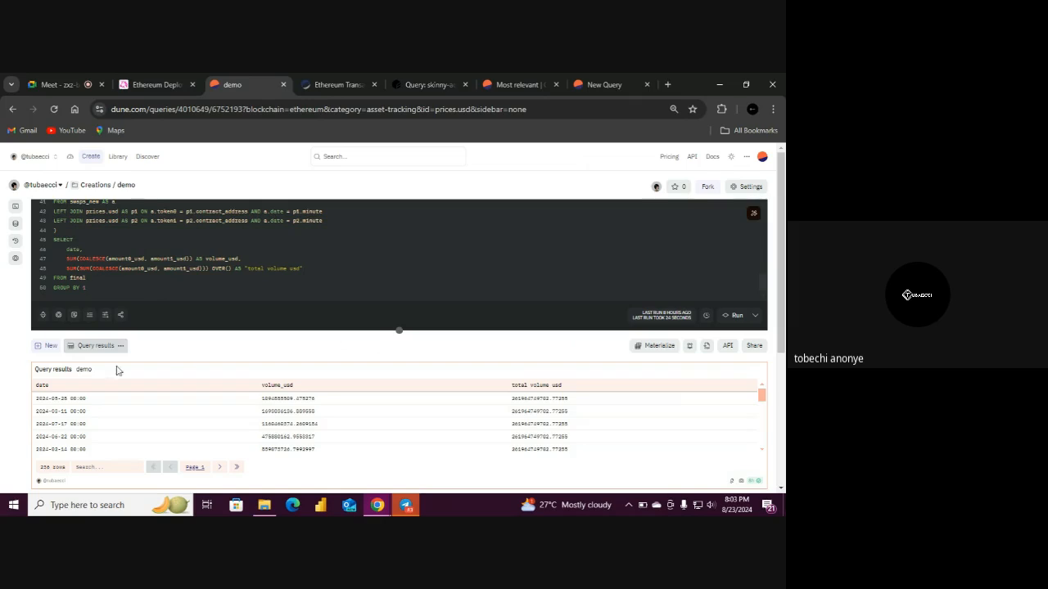
# Add a bar chart visualization of the query results and bring its chart options into view
pyautogui.click(50, 346)
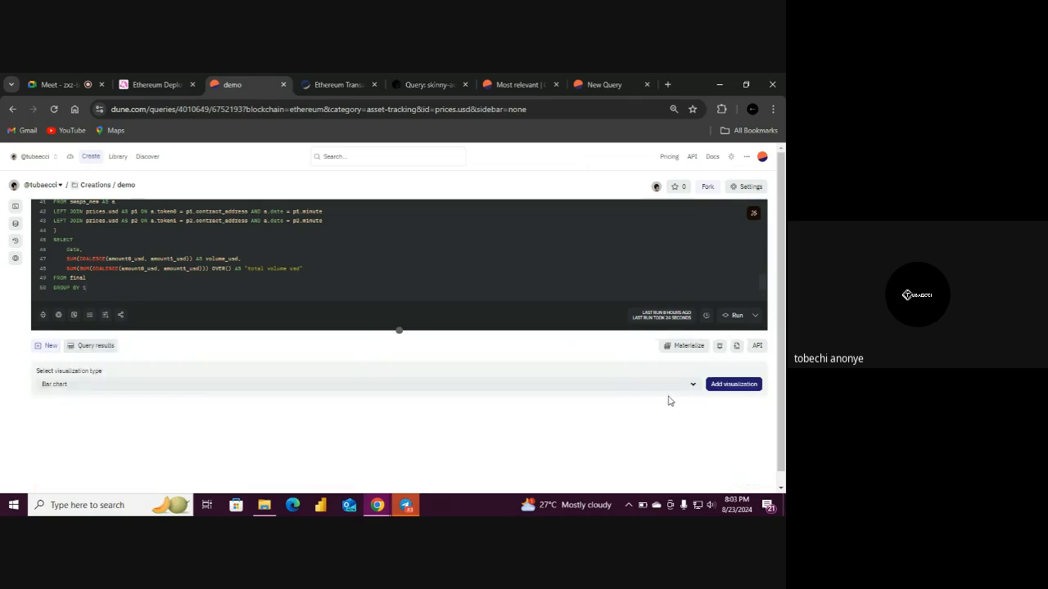
pyautogui.click(716, 384)
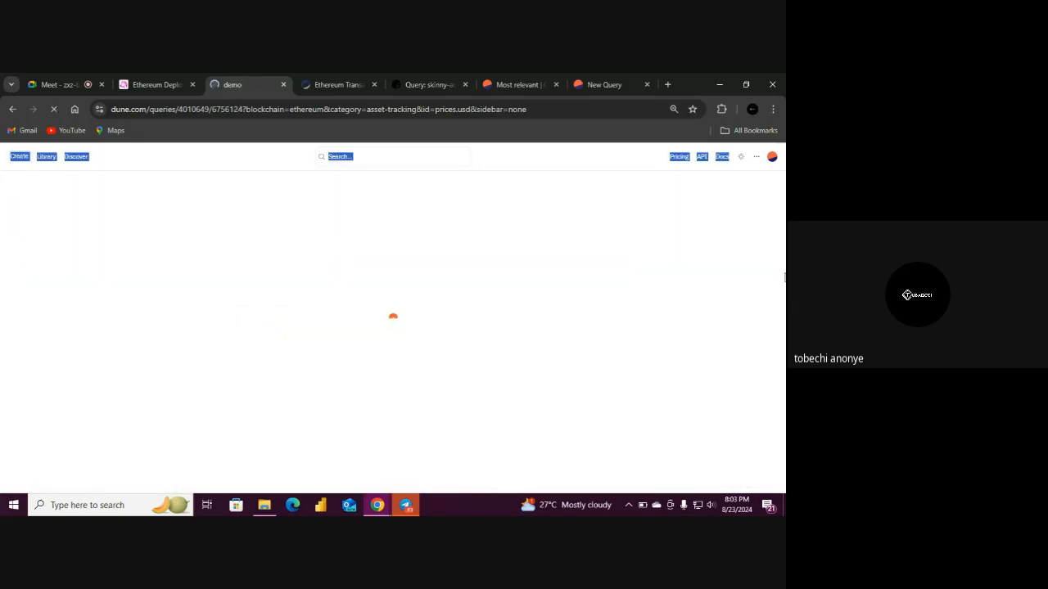
pyautogui.click(744, 319)
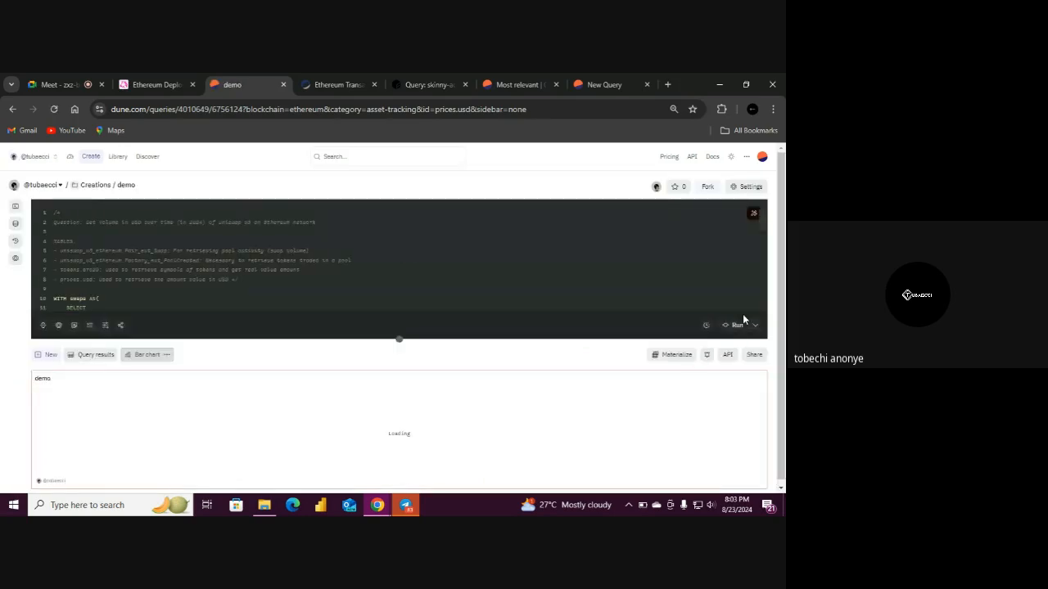
pyautogui.scroll(-2, 744, 320)
pyautogui.scroll(-2, 399, 327)
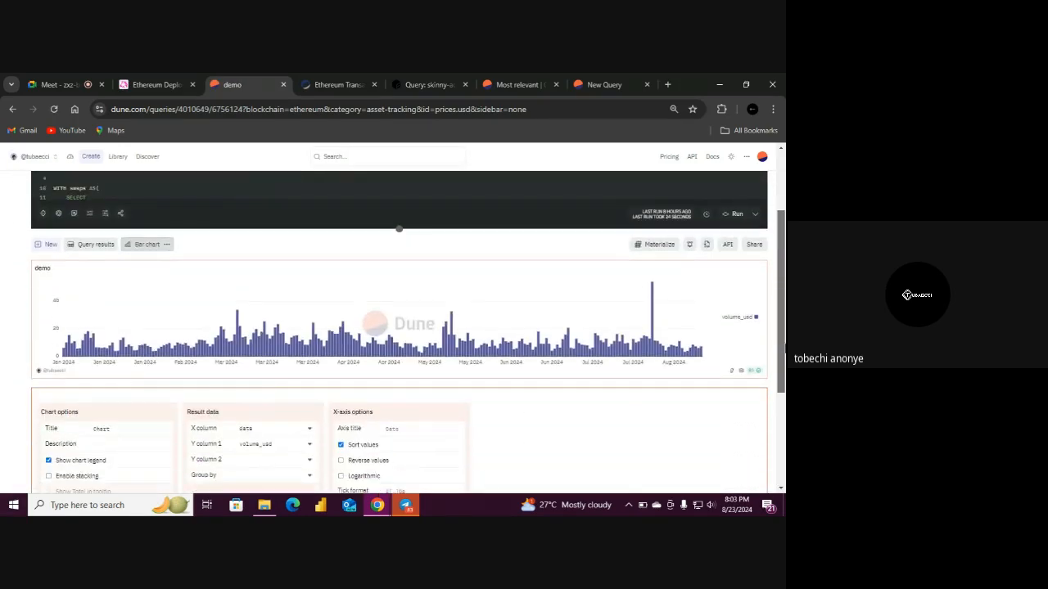
pyautogui.moveTo(783, 375); pyautogui.dragTo(783, 382)
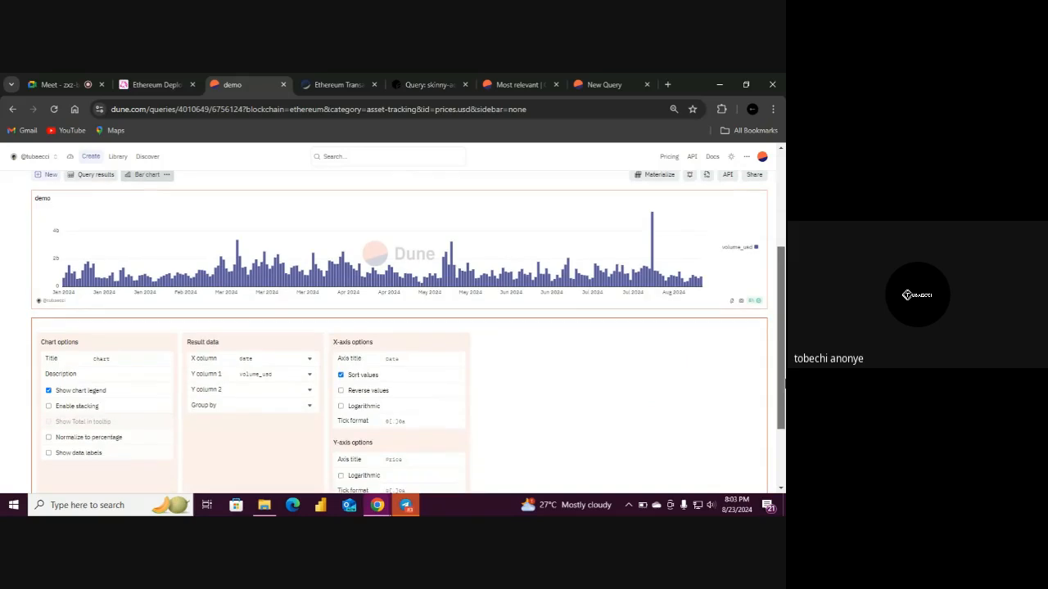
# Title the bar chart's x-axis Date and its y-axis volume_usd
pyautogui.click(415, 360)
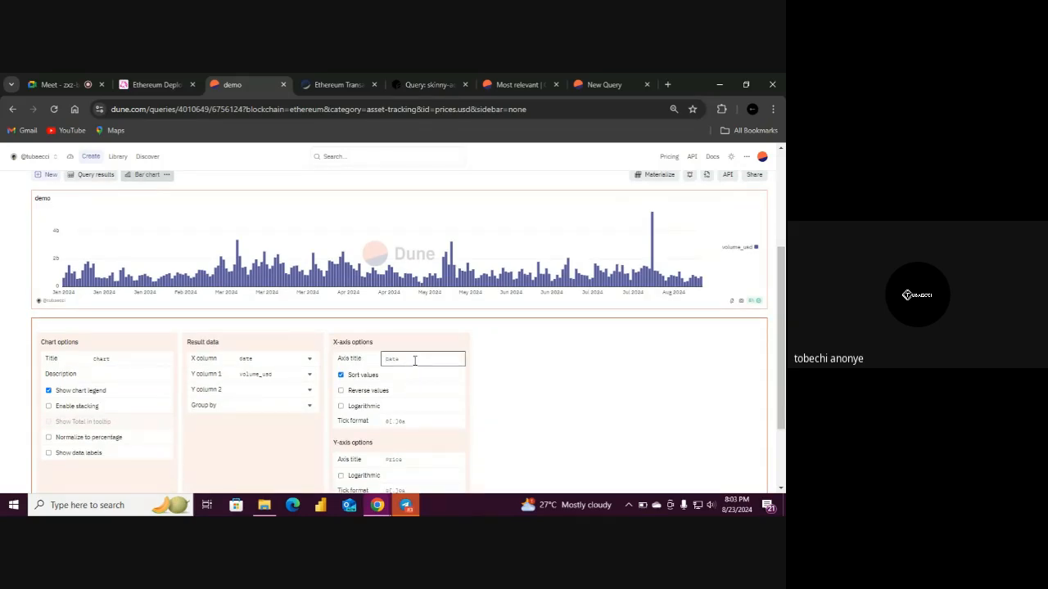
pyautogui.click(506, 365)
pyautogui.moveTo(780, 352); pyautogui.dragTo(781, 364)
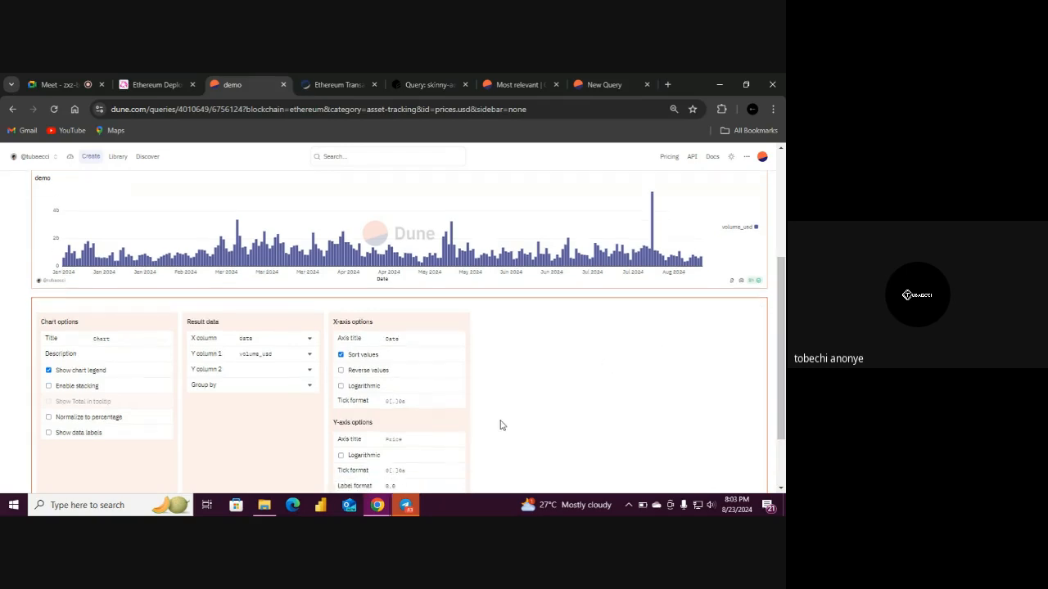
pyautogui.click(408, 441)
pyautogui.write('volumeume')
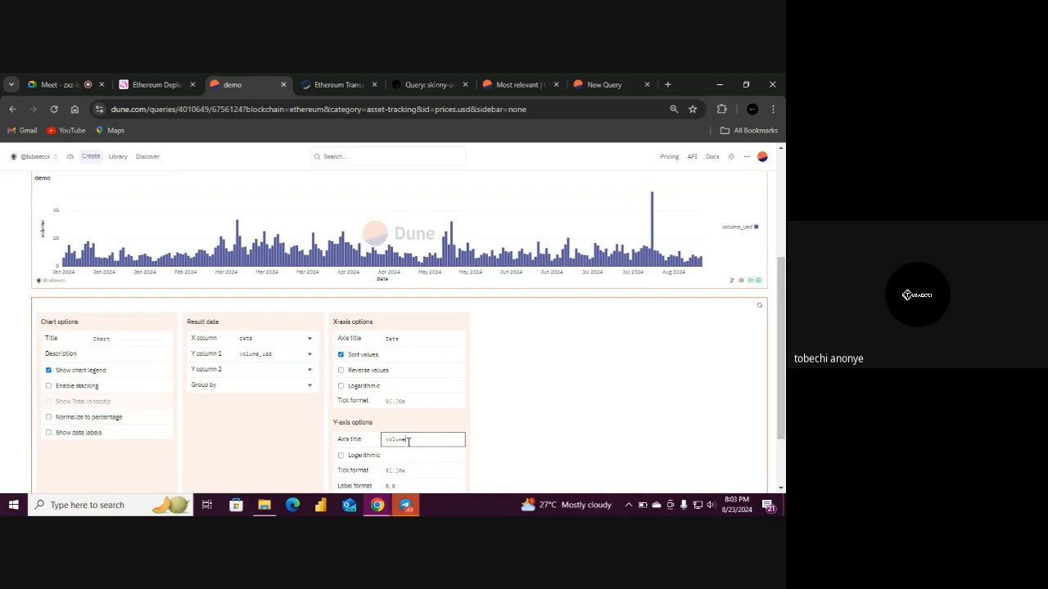
pyautogui.write('_usd')
pyautogui.scroll(3, 141, 342)
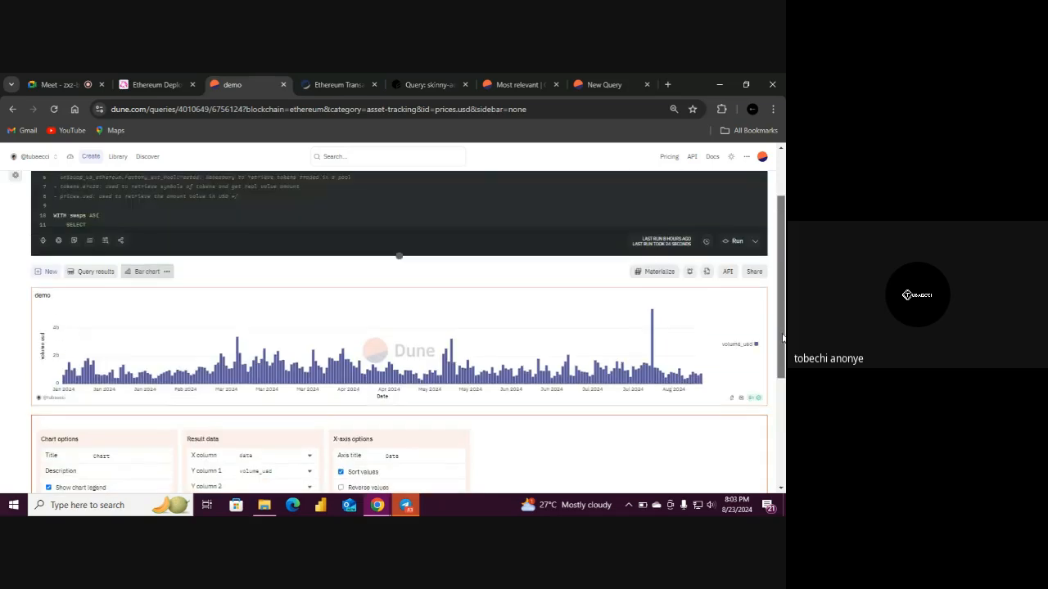
# Open the query results table and set the volume_usd column's number format to 0.00
pyautogui.click(79, 271)
pyautogui.scroll(-2, 80, 278)
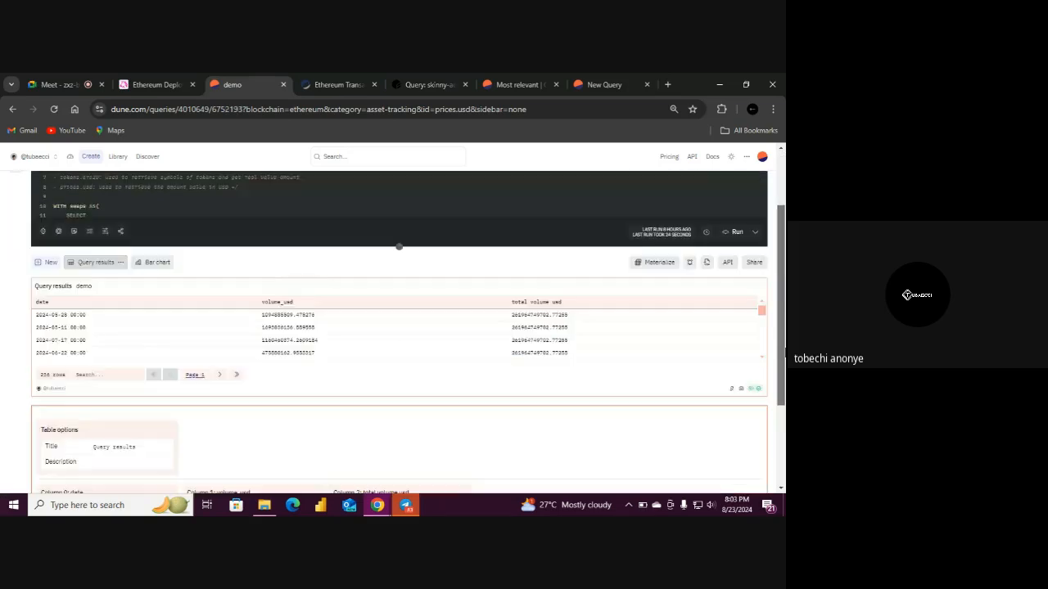
pyautogui.moveTo(784, 382)
pyautogui.mouseDown()
pyautogui.moveTo(784, 401)
pyautogui.moveTo(784, 378)
pyautogui.mouseUp()
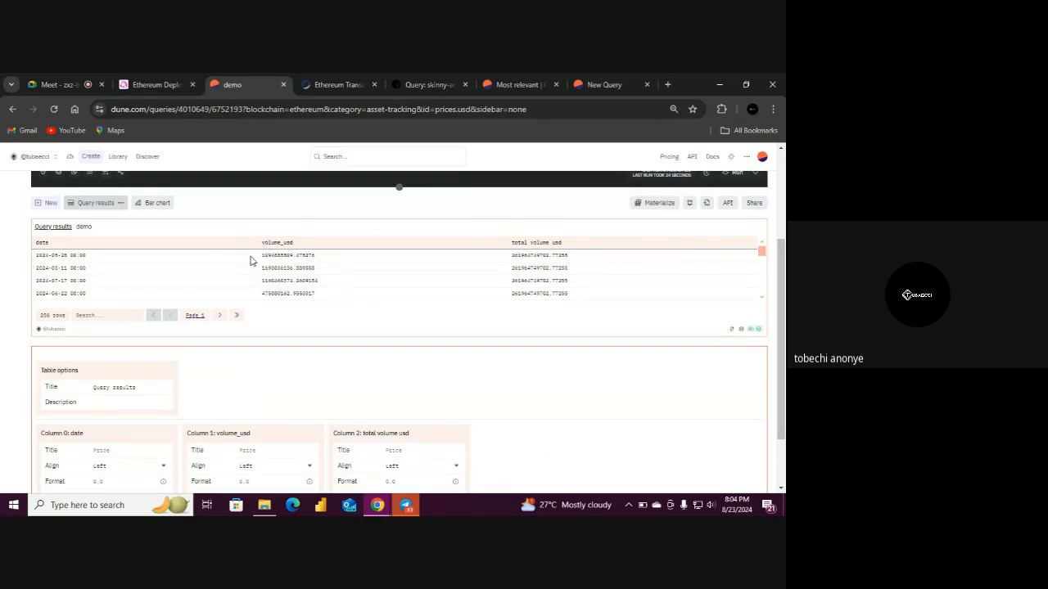
pyautogui.scroll(-2, 300, 245)
pyautogui.moveTo(784, 291); pyautogui.dragTo(784, 308)
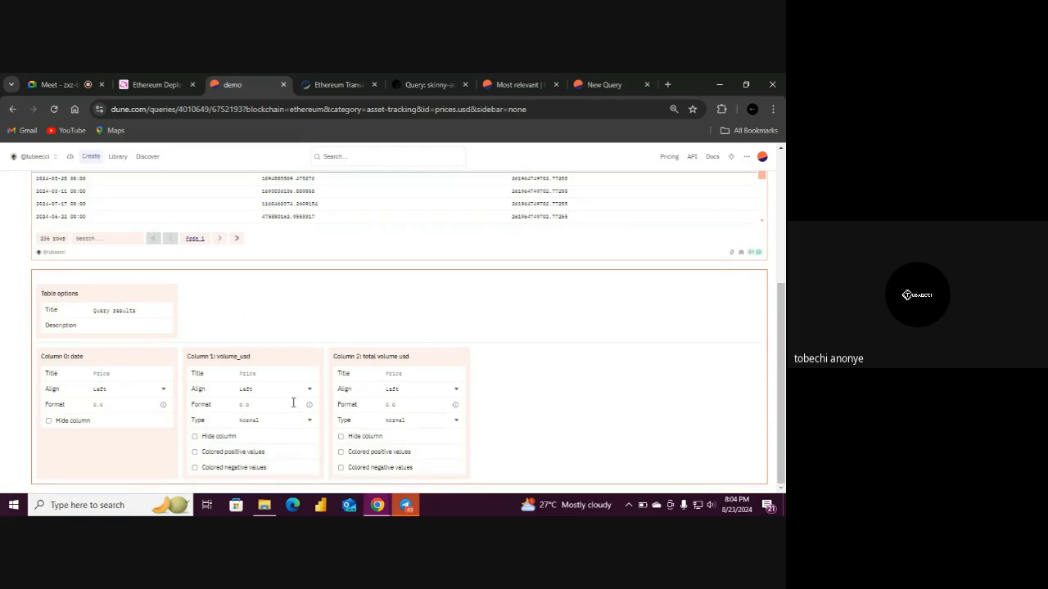
pyautogui.click(265, 409)
pyautogui.write('0.00')
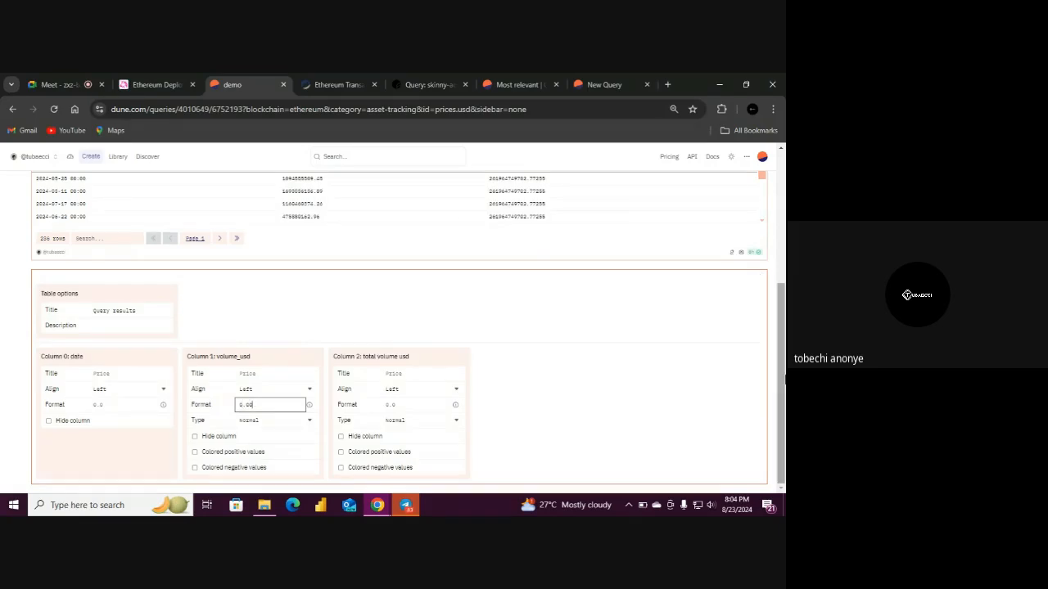
# Add a dollar sign and thousands separator to the volume_usd column's format, making it $,0.00
pyautogui.moveTo(784, 377)
pyautogui.mouseDown()
pyautogui.moveTo(776, 357)
pyautogui.moveTo(770, 365)
pyautogui.mouseUp()
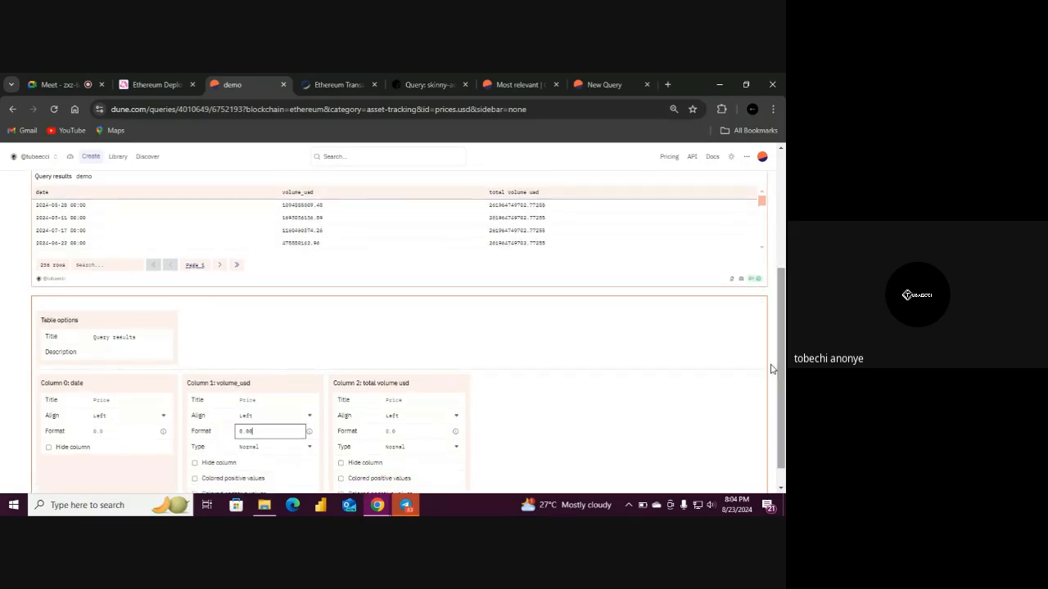
pyautogui.click(239, 431)
pyautogui.write('$')
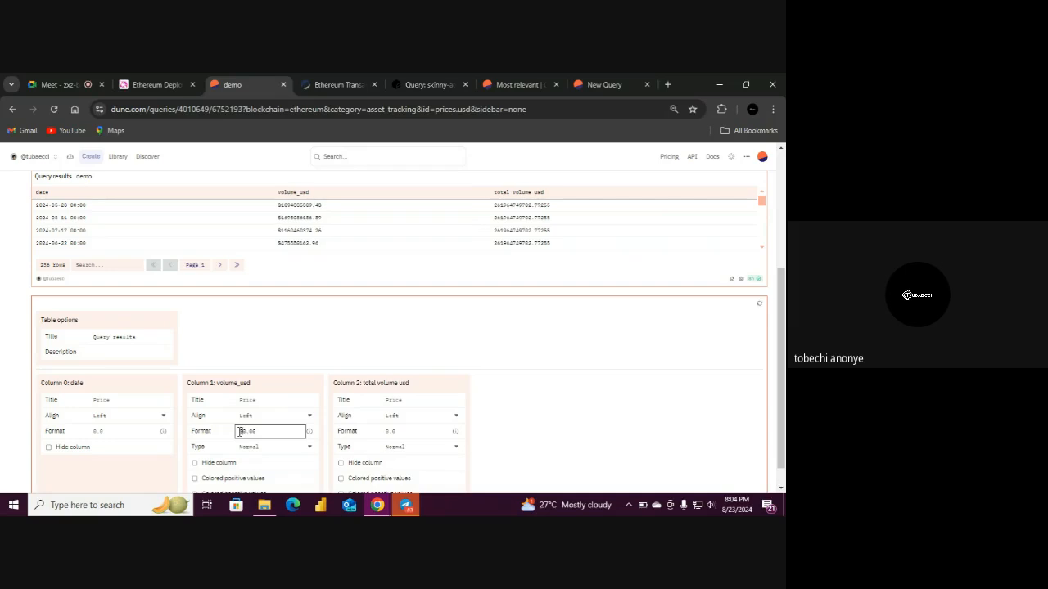
pyautogui.write('0,')
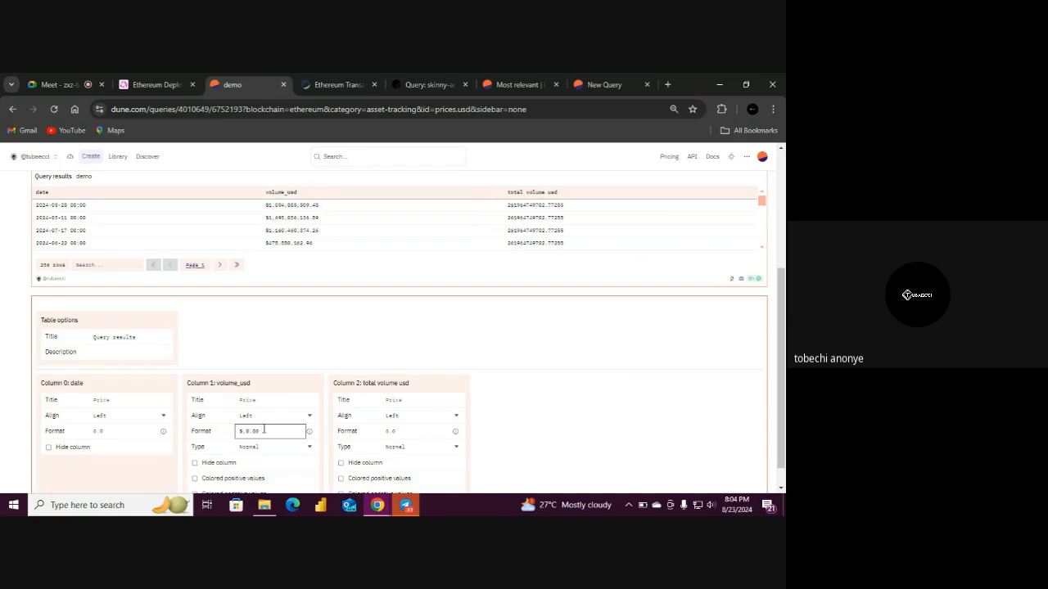
pyautogui.scroll(-1, 689, 333)
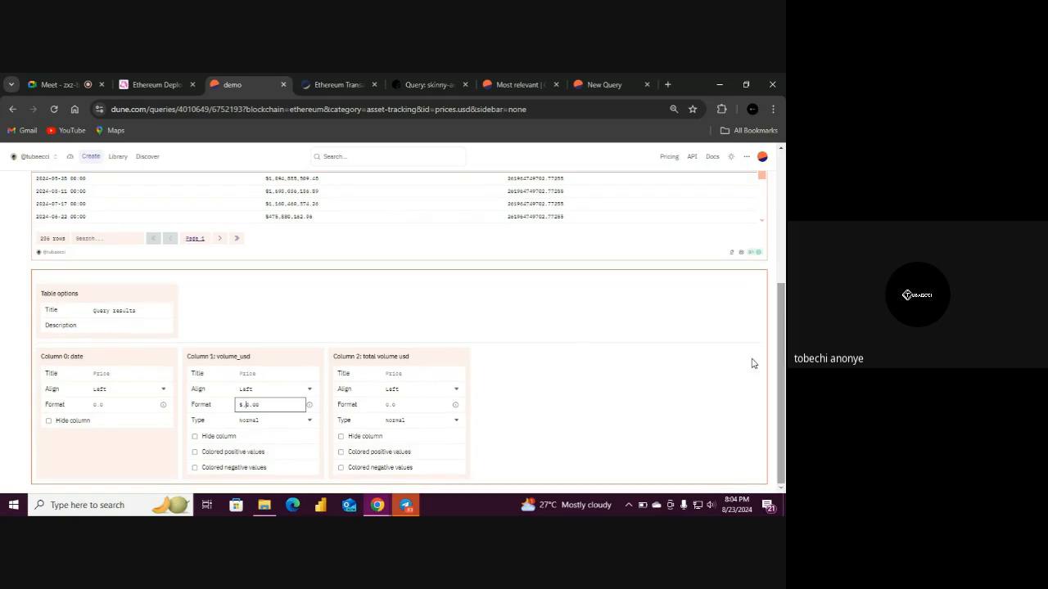
# Set the total volume usd column's number format to ,0.00
pyautogui.moveTo(245, 404); pyautogui.dragTo(242, 400)
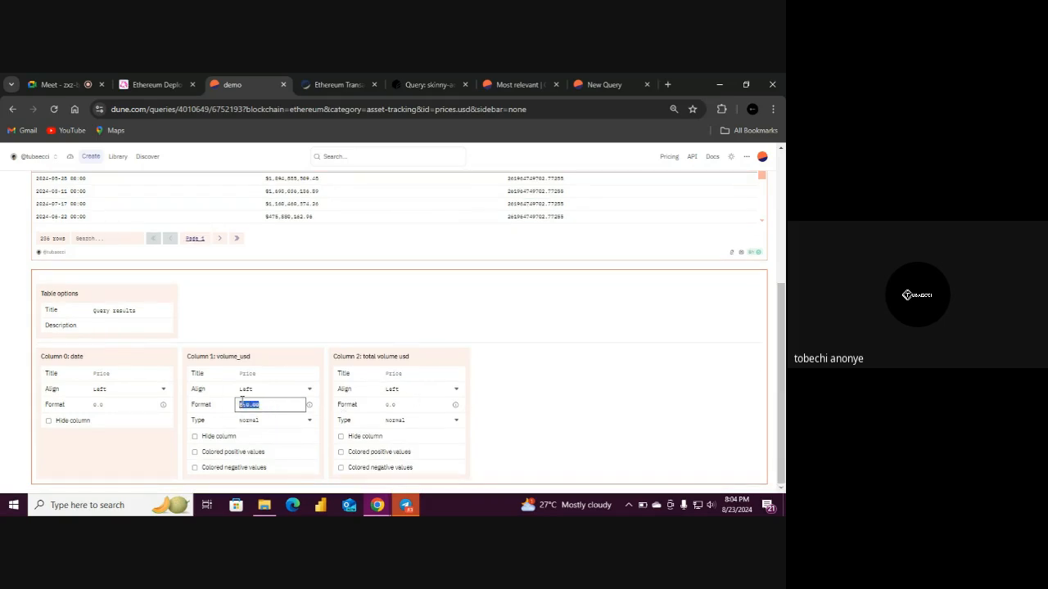
pyautogui.click(403, 405)
pyautogui.write('0.00')
pyautogui.scroll(2, 402, 407)
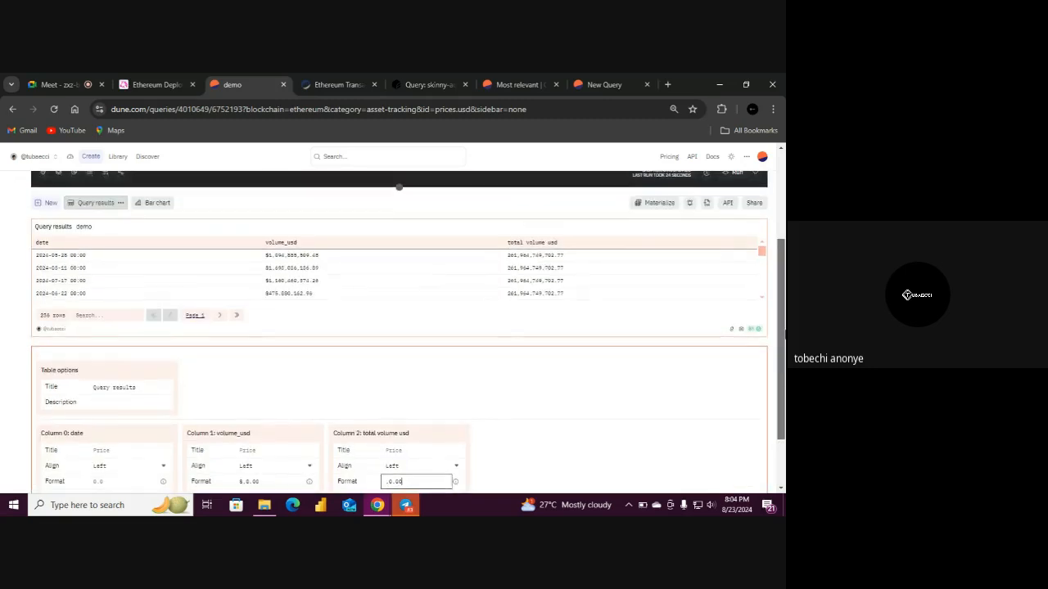
# Add a dollar sign to the total volume usd column's number format, making it $,0.00
pyautogui.moveTo(784, 334); pyautogui.dragTo(783, 336)
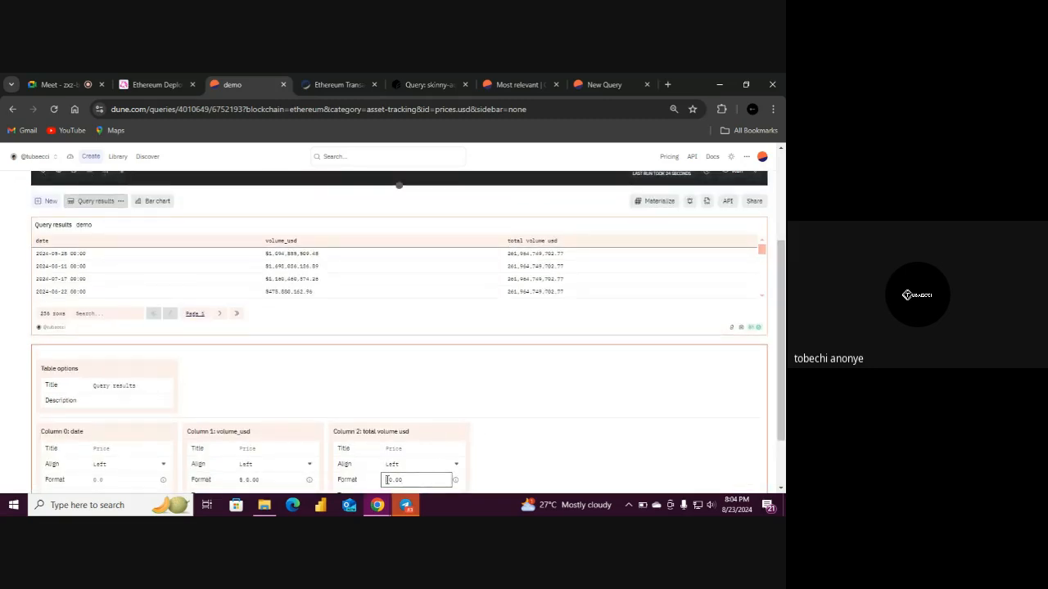
pyautogui.write('$')
pyautogui.moveTo(784, 423); pyautogui.dragTo(784, 412)
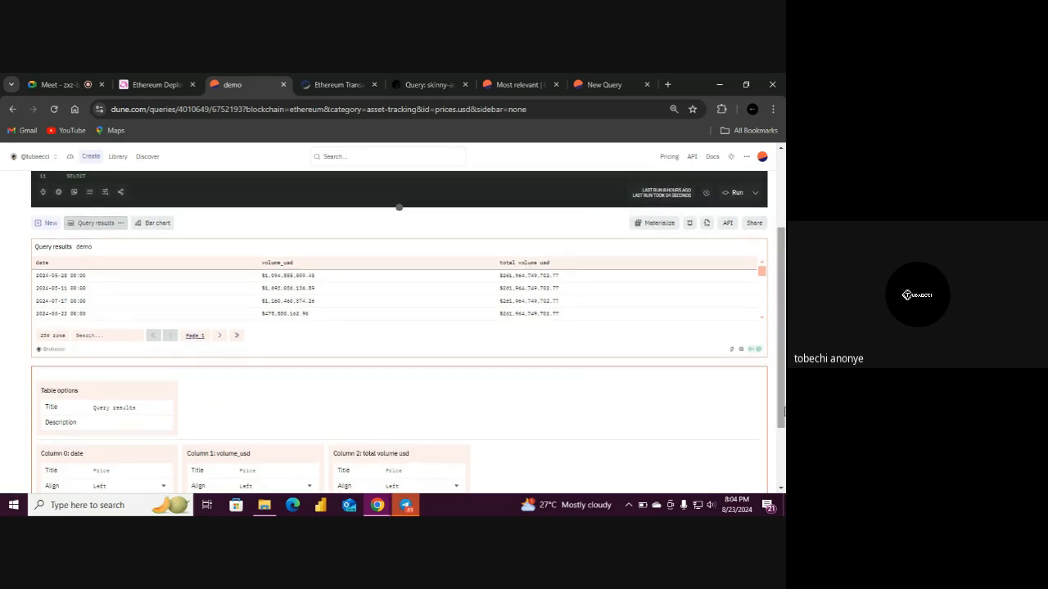
pyautogui.moveTo(517, 276); pyautogui.dragTo(550, 280)
pyautogui.click(520, 277)
# Add a new Counter visualization to the demo query
pyautogui.click(157, 224)
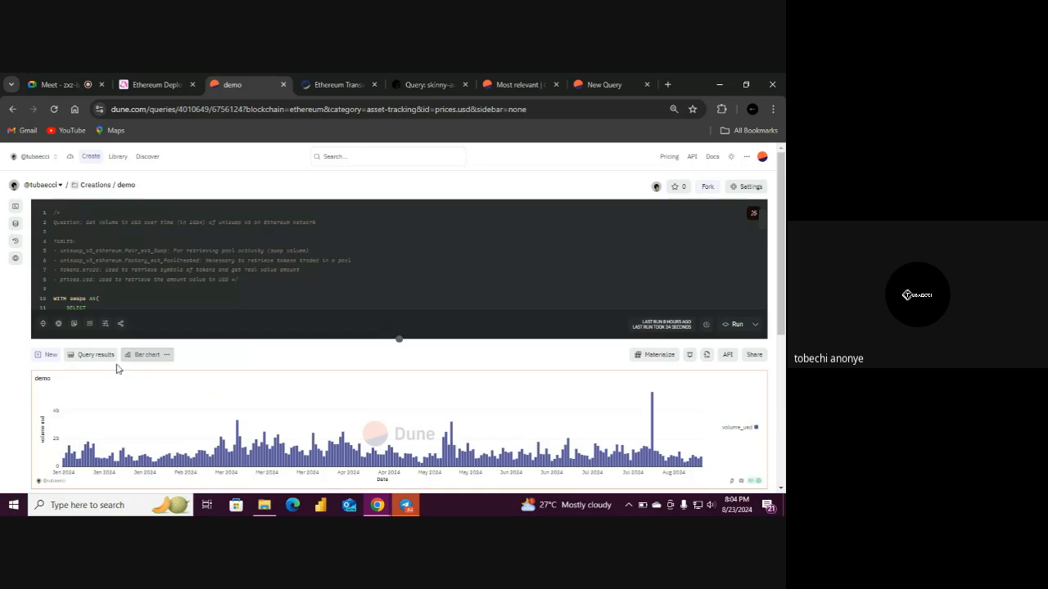
pyautogui.click(47, 357)
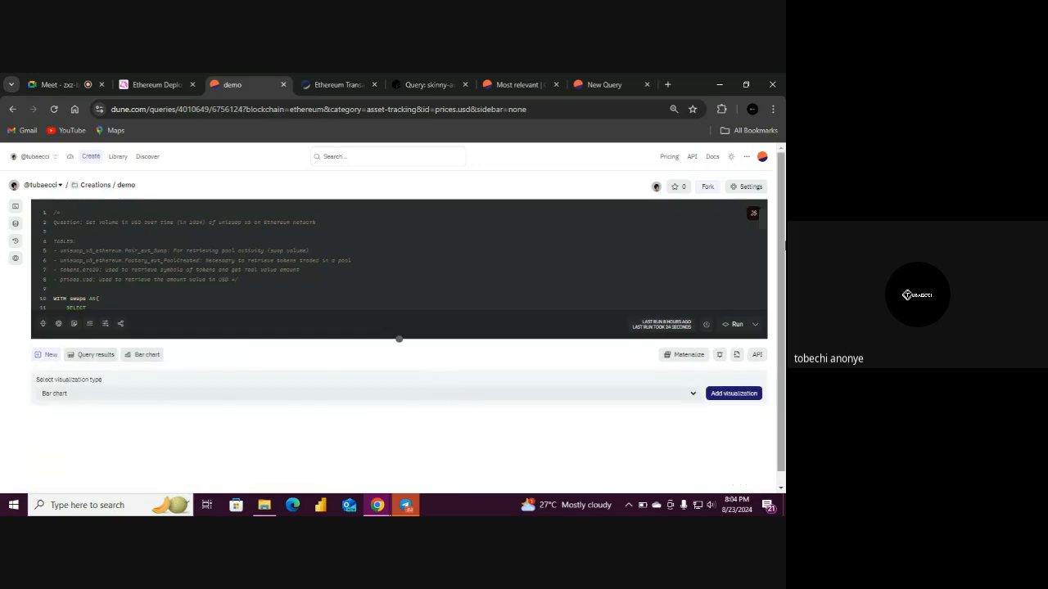
pyautogui.scroll(-1, 622, 360)
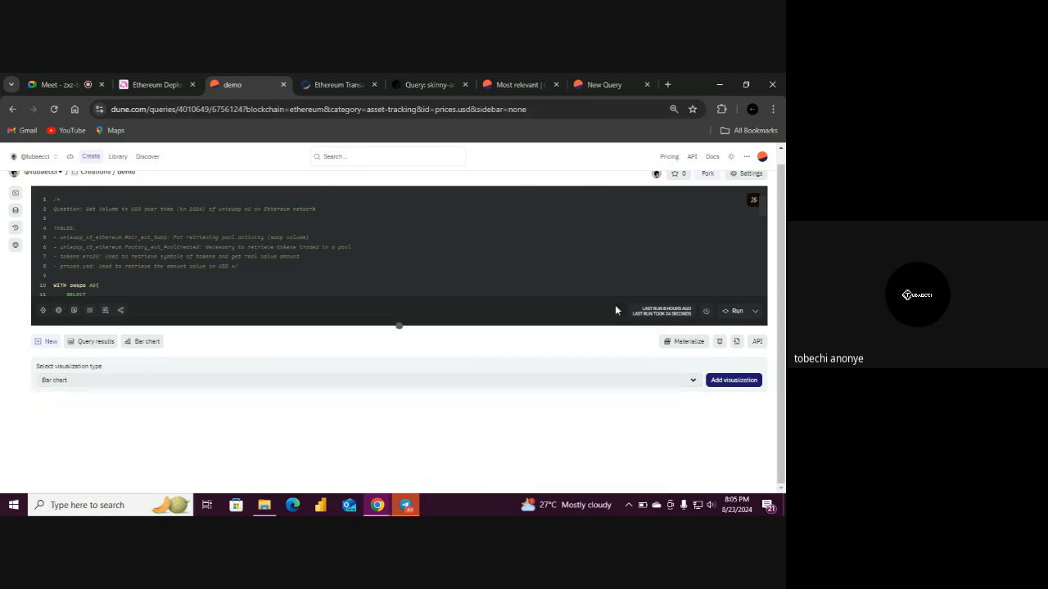
pyautogui.click(652, 381)
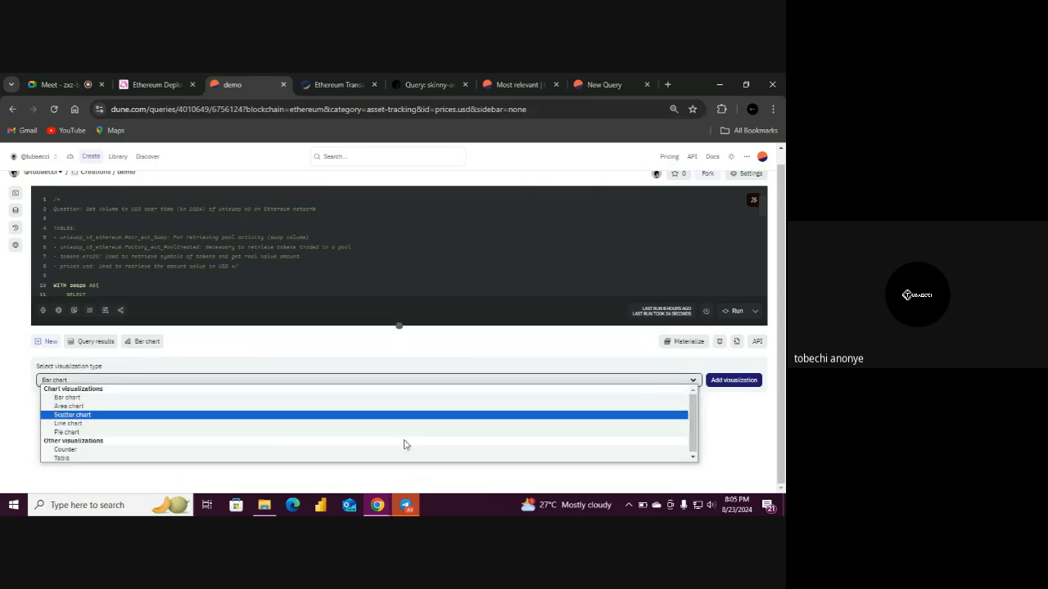
pyautogui.click(322, 449)
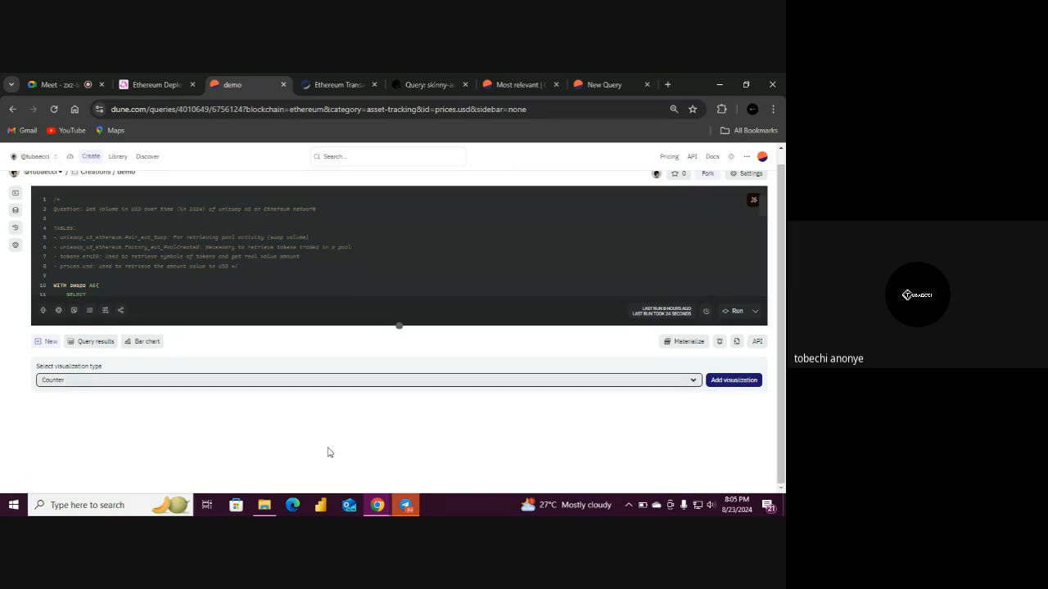
pyautogui.click(741, 384)
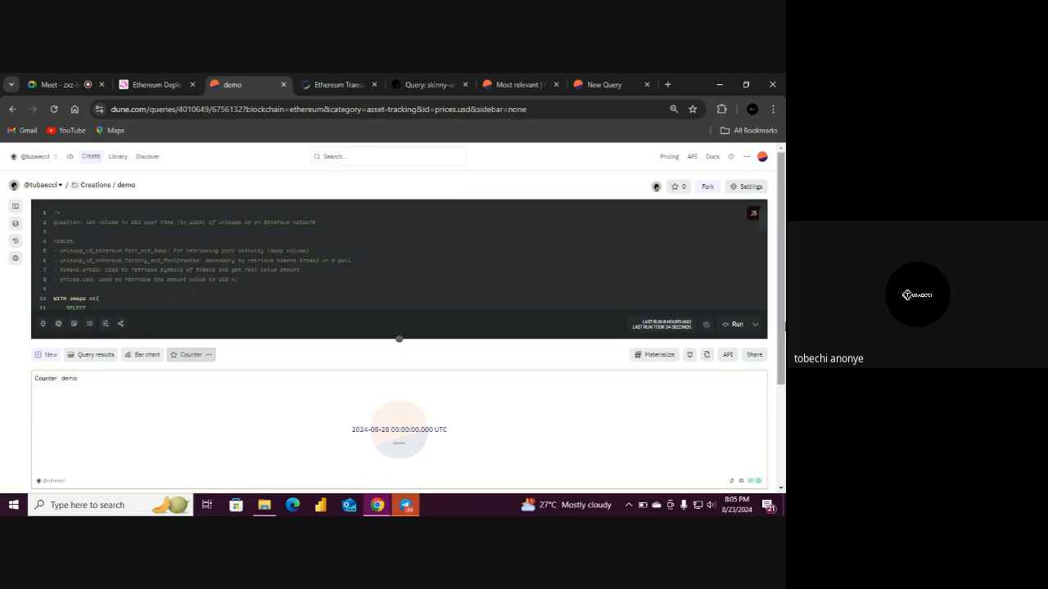
# Set the counter's source column to total volume usd
pyautogui.scroll(-2, 491, 409)
pyautogui.click(162, 421)
pyautogui.click(149, 456)
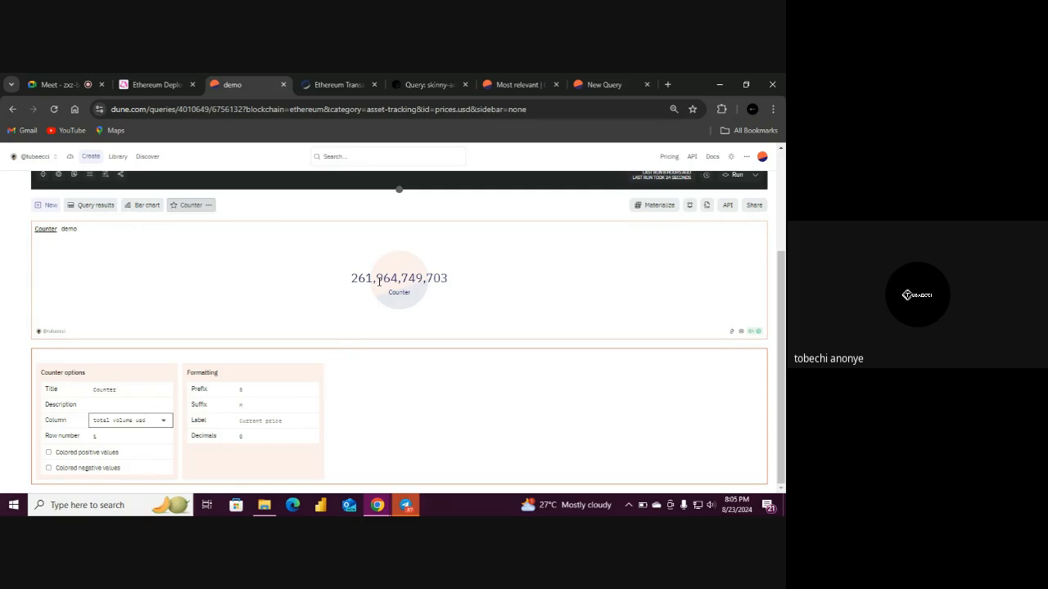
# Return to the demo query's bar chart and view the daily volume bars
pyautogui.moveTo(782, 296); pyautogui.dragTo(782, 210)
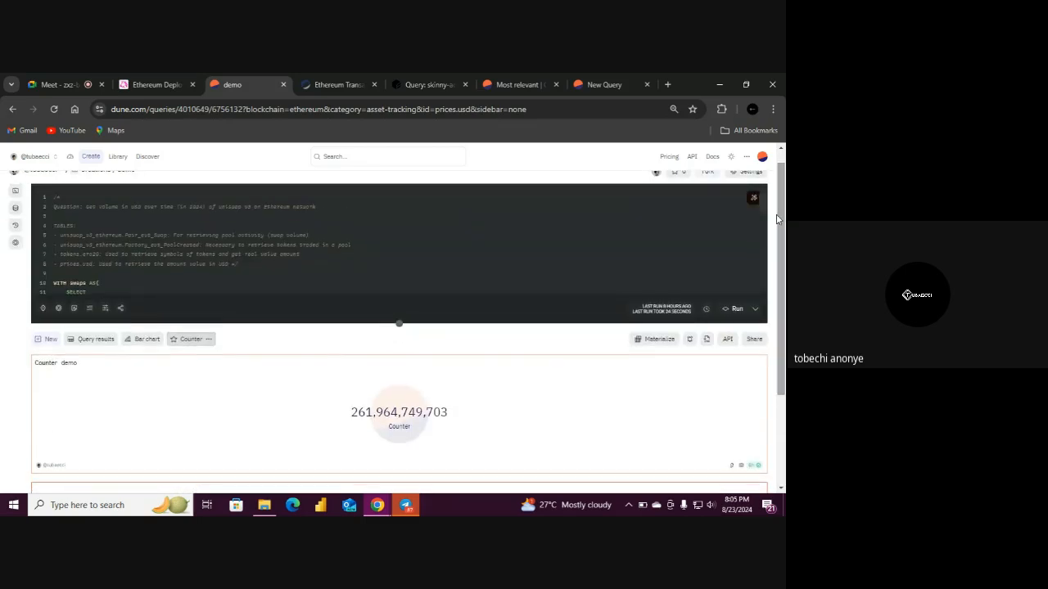
pyautogui.click(147, 339)
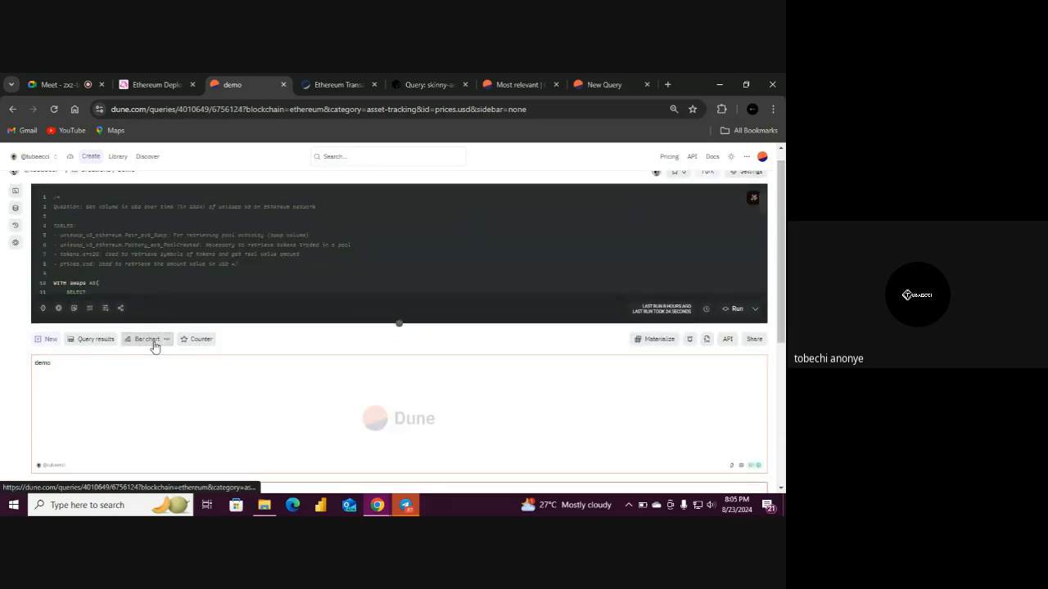
pyautogui.moveTo(783, 329); pyautogui.dragTo(783, 390)
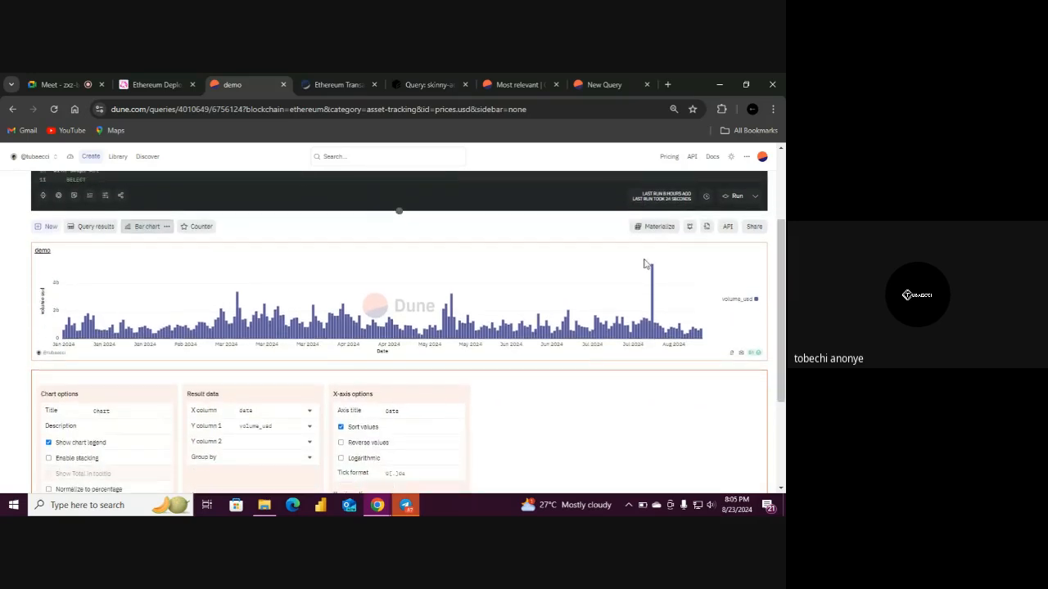
# Switch to Flipside's skinny-aqua query, place its browser tab beside the demo tab, and hide the database explorer
pyautogui.moveTo(430, 85); pyautogui.dragTo(340, 82)
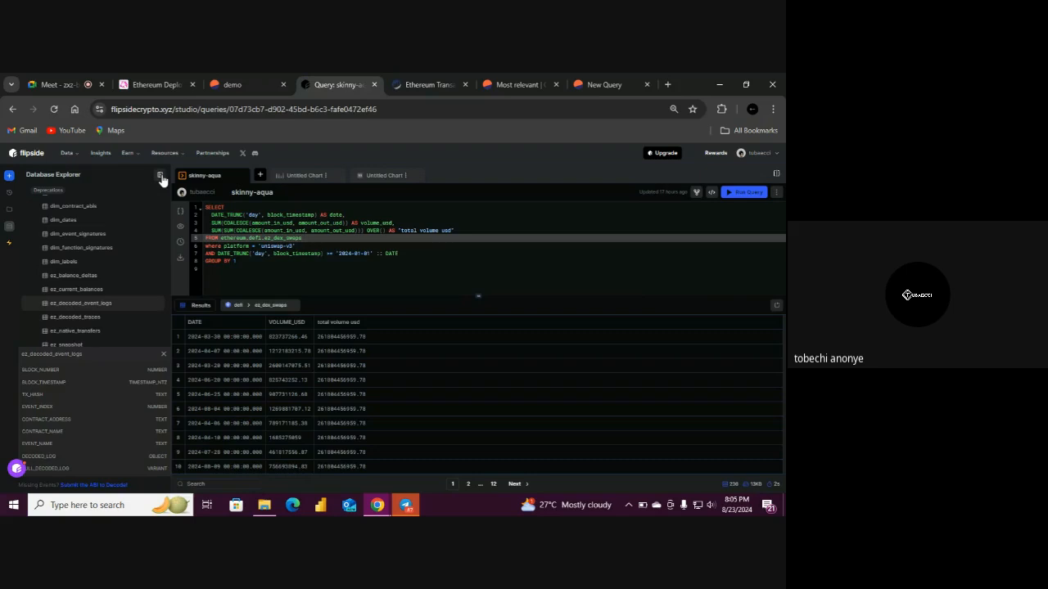
pyautogui.click(162, 180)
pyautogui.moveTo(114, 264); pyautogui.dragTo(51, 207)
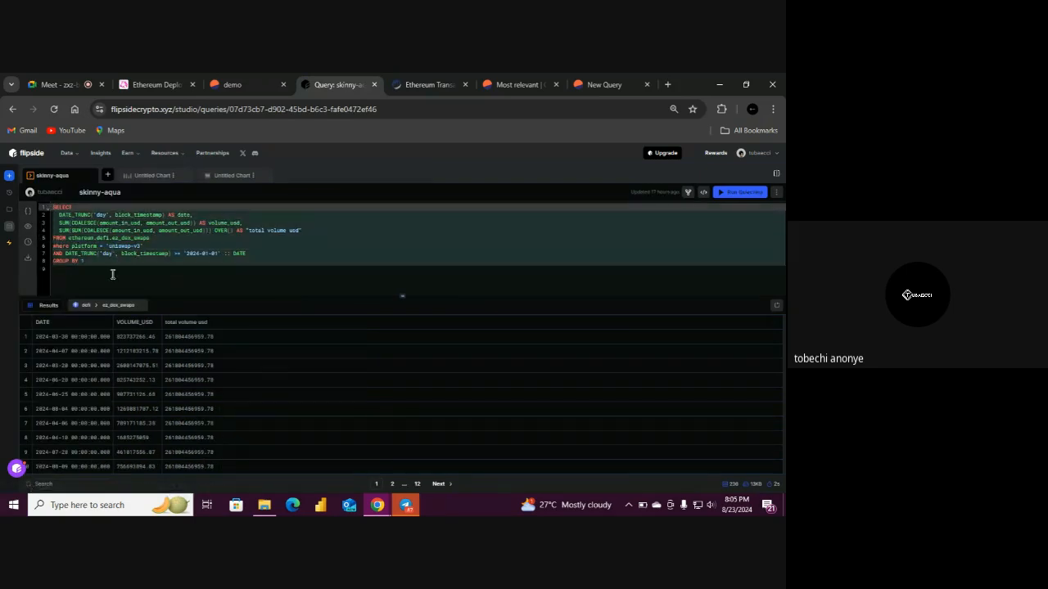
pyautogui.click(139, 270)
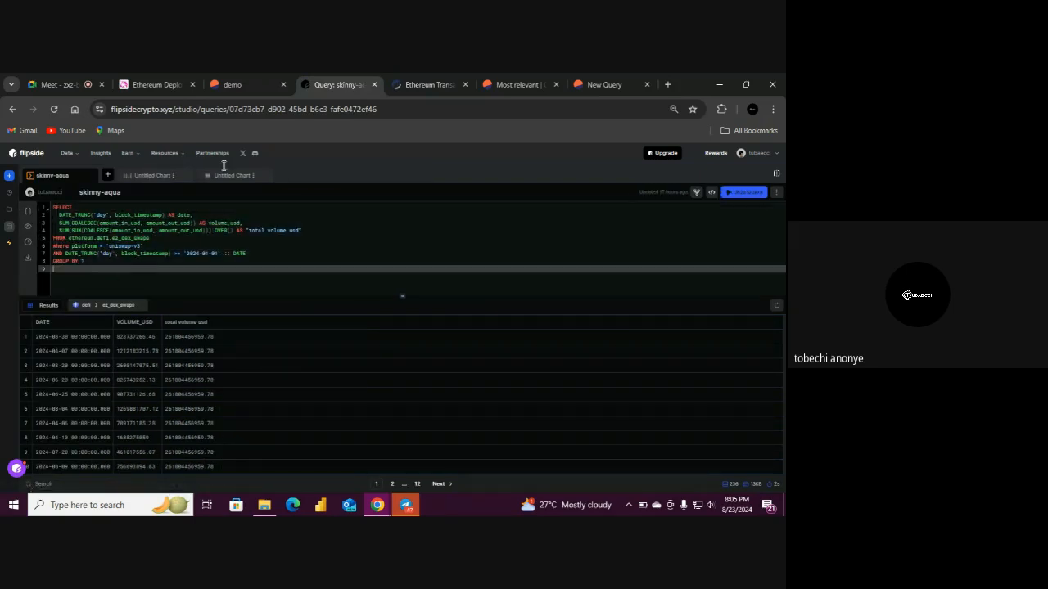
# Run the skinny-aqua Uniswap V3 volume query in Flipside
pyautogui.click(244, 75)
pyautogui.click(329, 75)
pyautogui.click(744, 195)
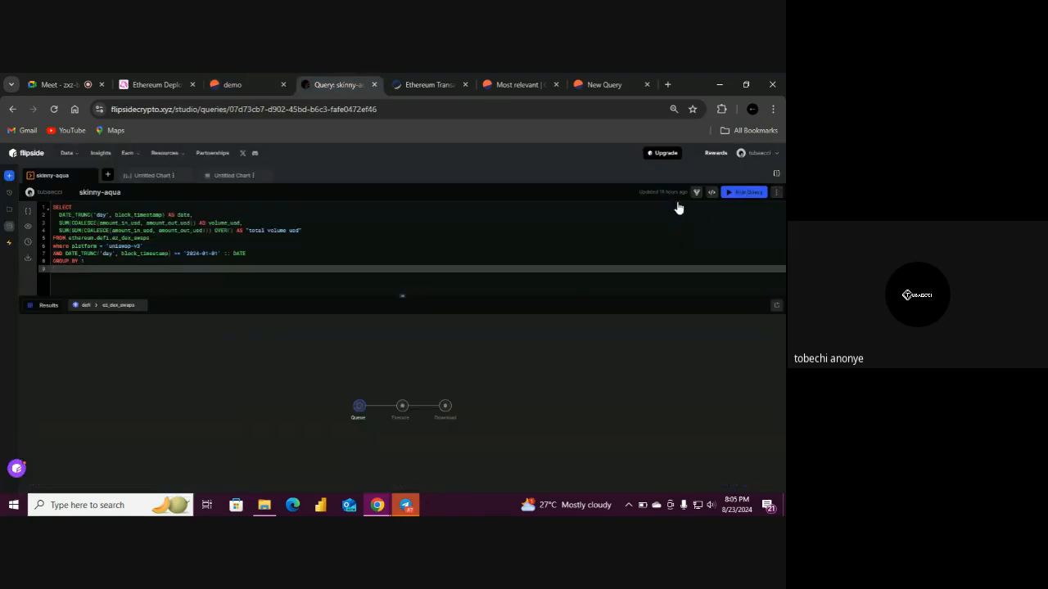
pyautogui.hotkey('ctrl', 'a')
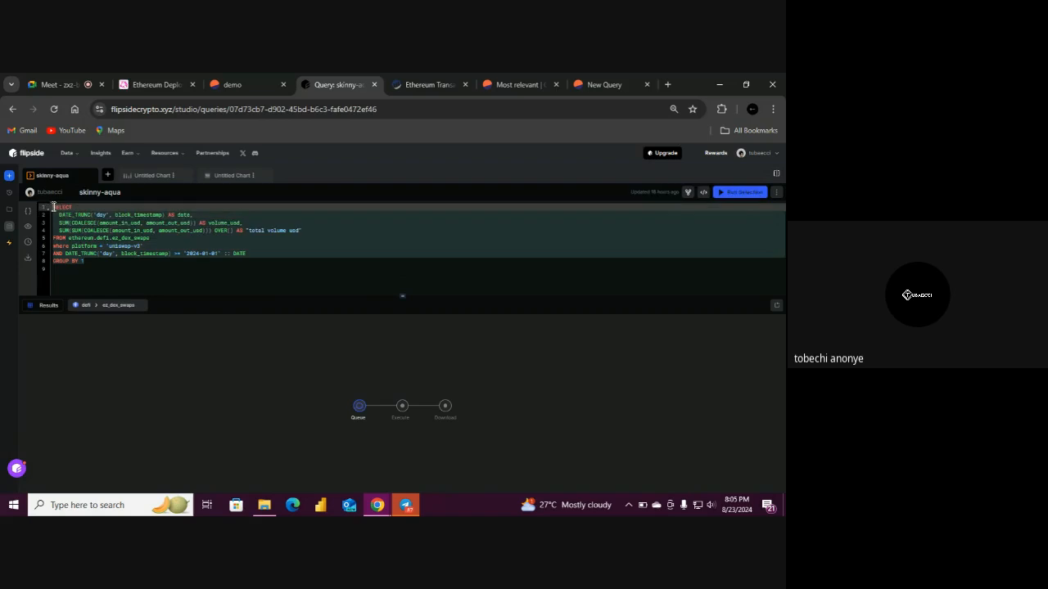
pyautogui.click(117, 272)
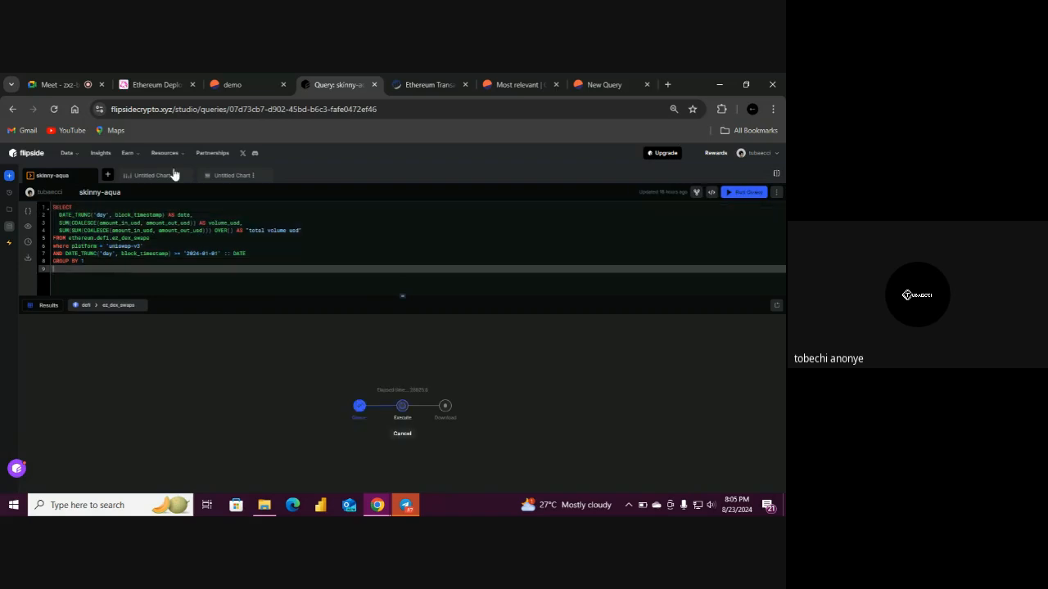
# Switch to the Dune demo query and read its code down to the final SELECT for comparison
pyautogui.click(236, 86)
pyautogui.moveTo(780, 329); pyautogui.dragTo(774, 261)
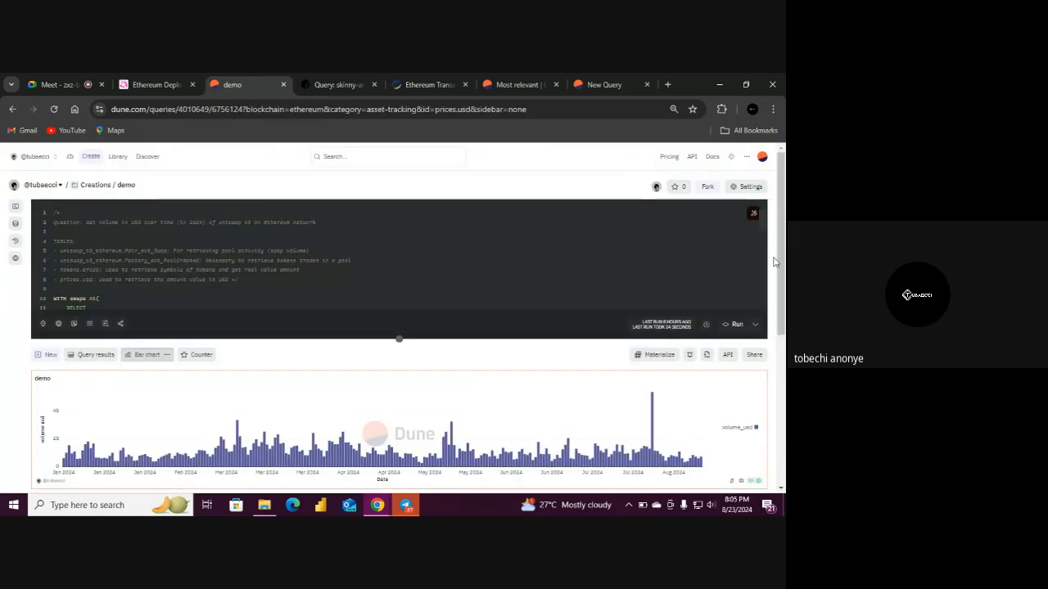
pyautogui.scroll(-8, 769, 263)
pyautogui.scroll(-3, 769, 262)
pyautogui.scroll(-3, 766, 283)
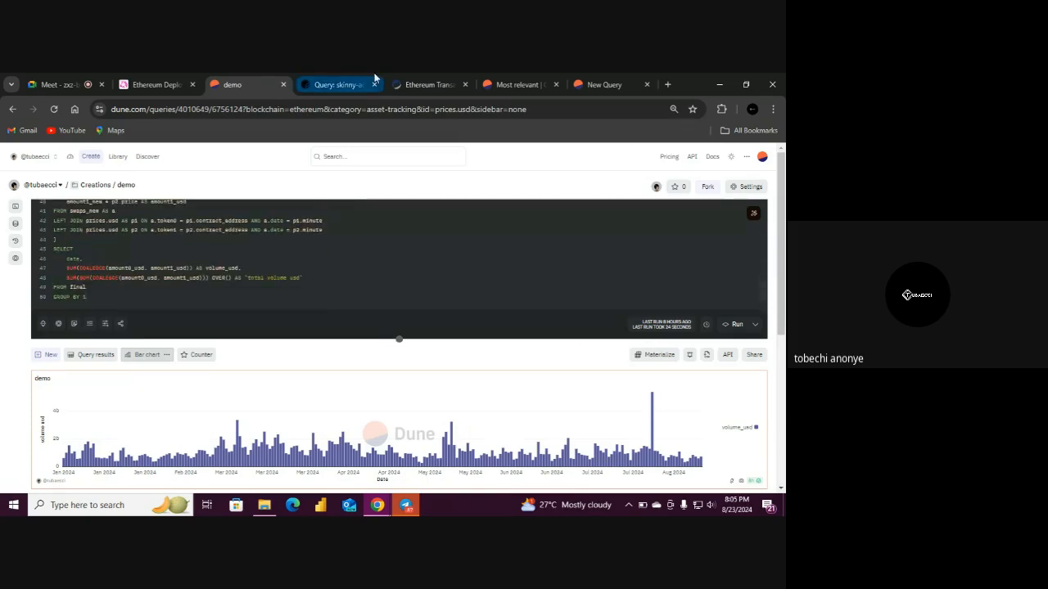
# Switch back to the Flipside skinny-aqua query and add a legacy Bar chart
pyautogui.click(351, 75)
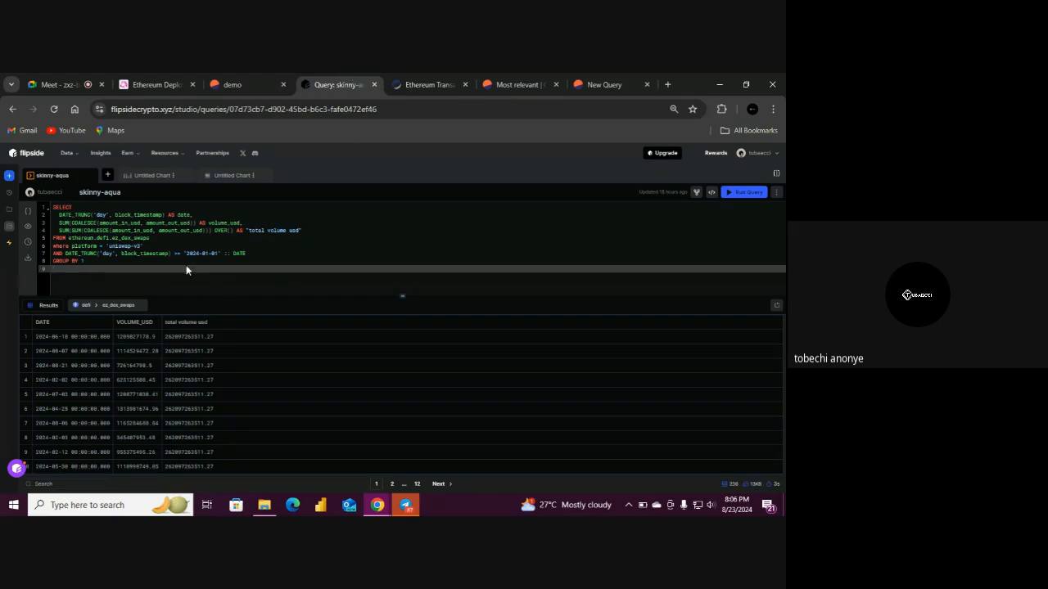
pyautogui.click(109, 176)
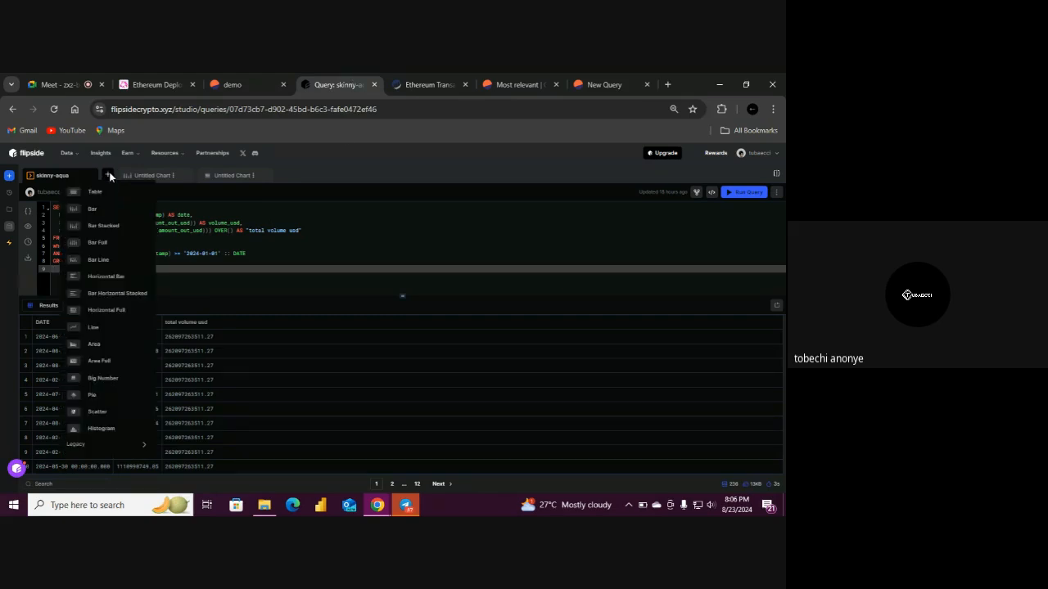
pyautogui.moveTo(138, 443)
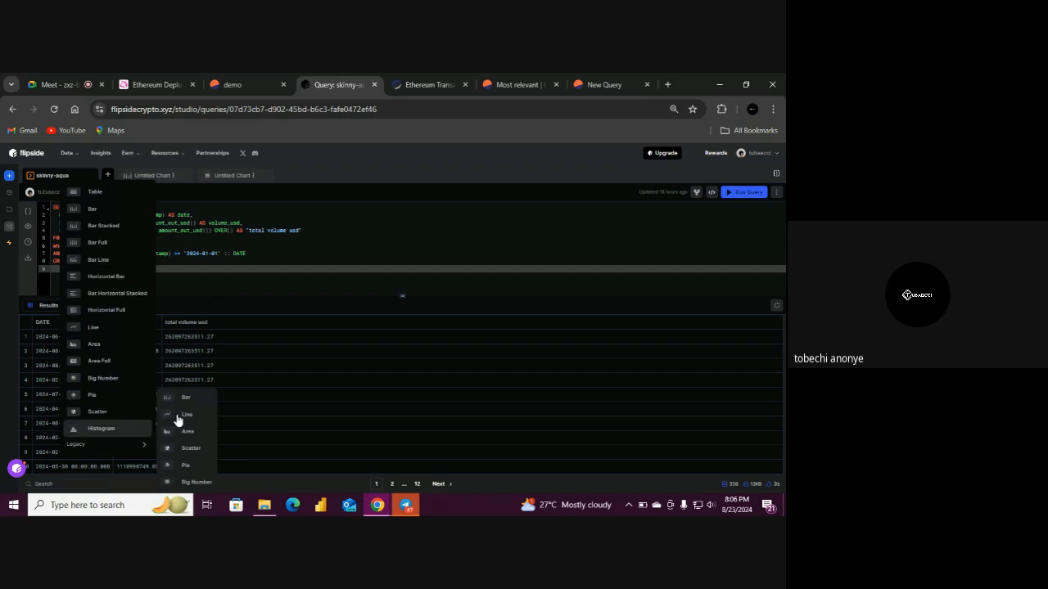
pyautogui.click(200, 395)
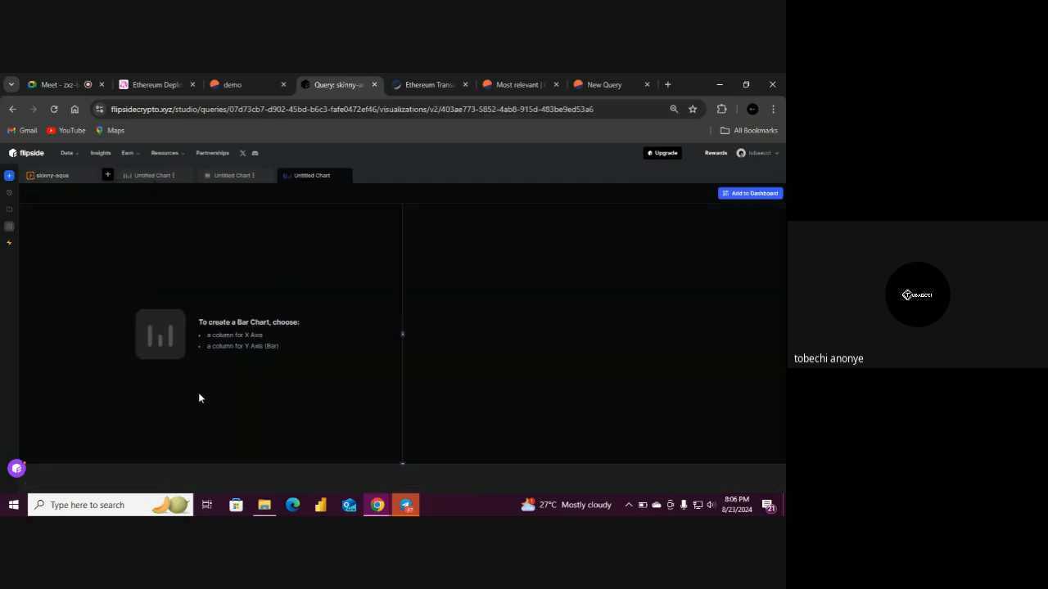
# Plot DATE on the x-axis and VOLUME_USD as the y-axis bars, and compare the chart with Dune's bar chart
pyautogui.click(486, 270)
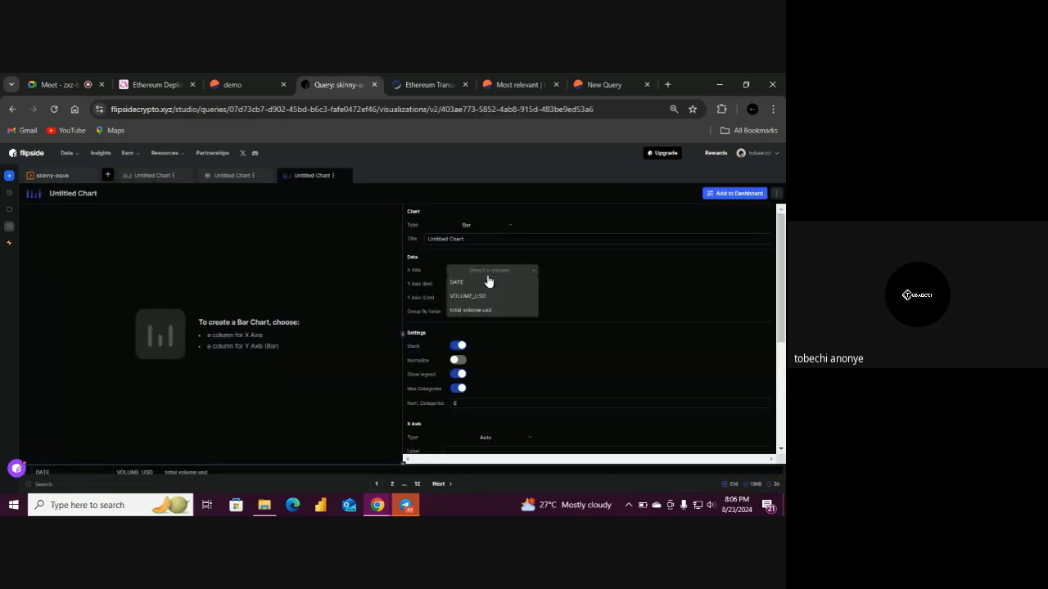
pyautogui.click(486, 282)
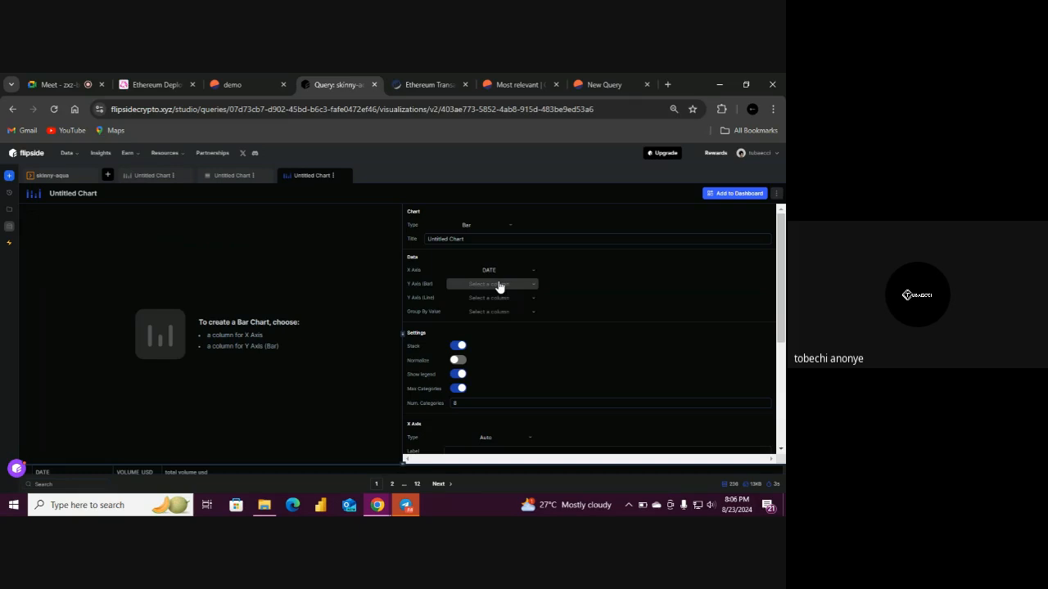
pyautogui.click(498, 285)
pyautogui.click(491, 309)
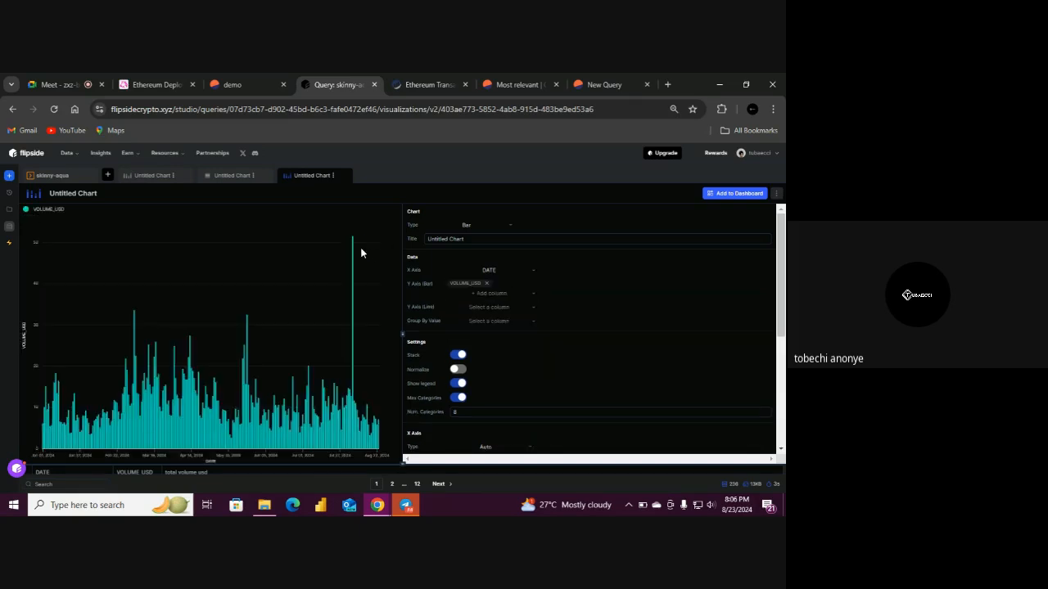
pyautogui.click(236, 87)
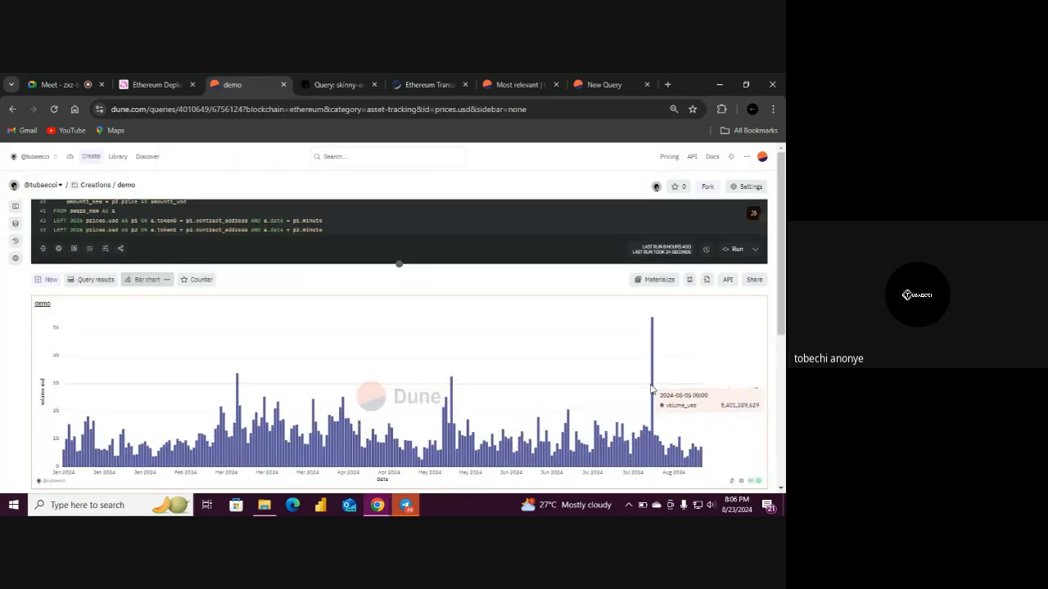
pyautogui.click(324, 85)
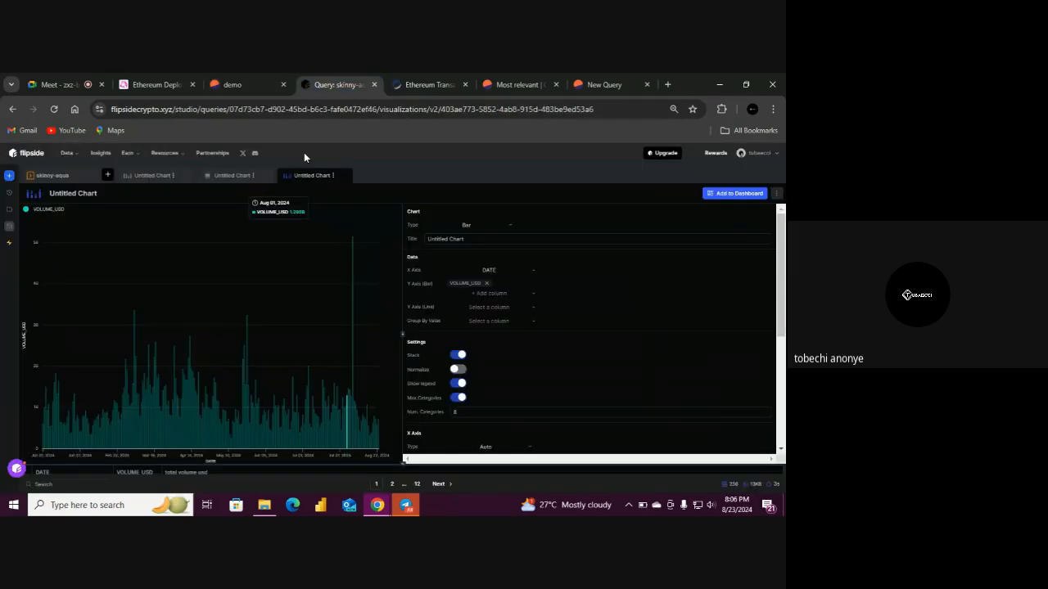
# Add a legacy Big Number chart to the Flipside query and set its column to total volume usd
pyautogui.click(108, 175)
pyautogui.moveTo(143, 447)
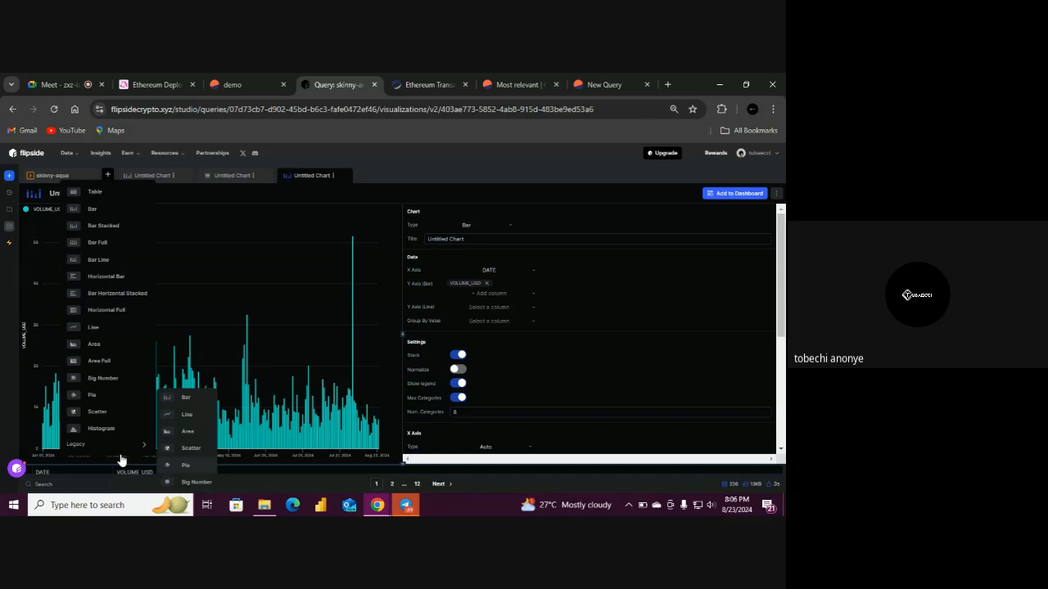
pyautogui.click(187, 482)
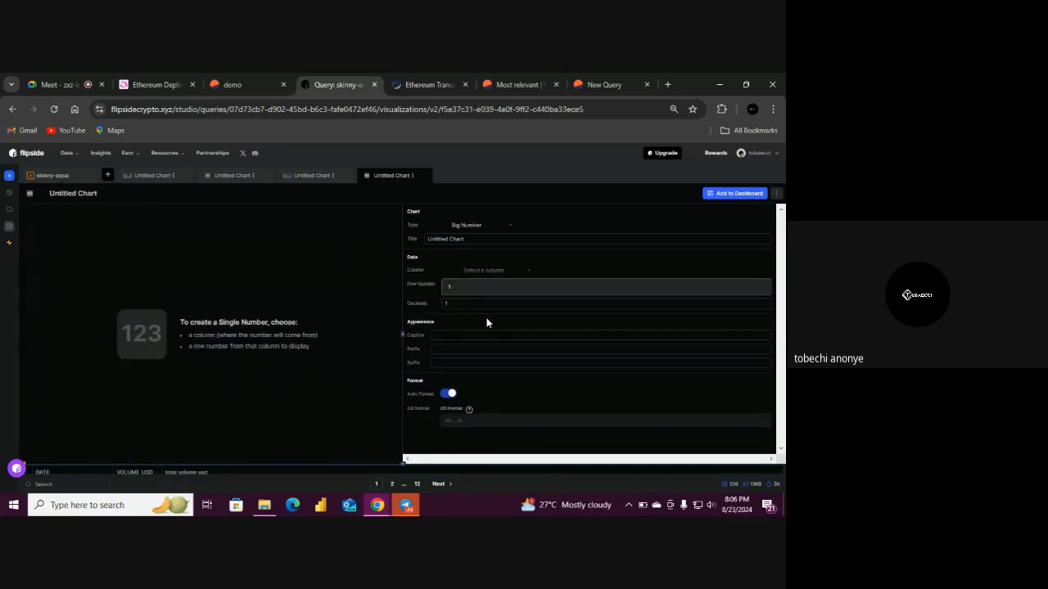
pyautogui.click(486, 270)
pyautogui.click(485, 296)
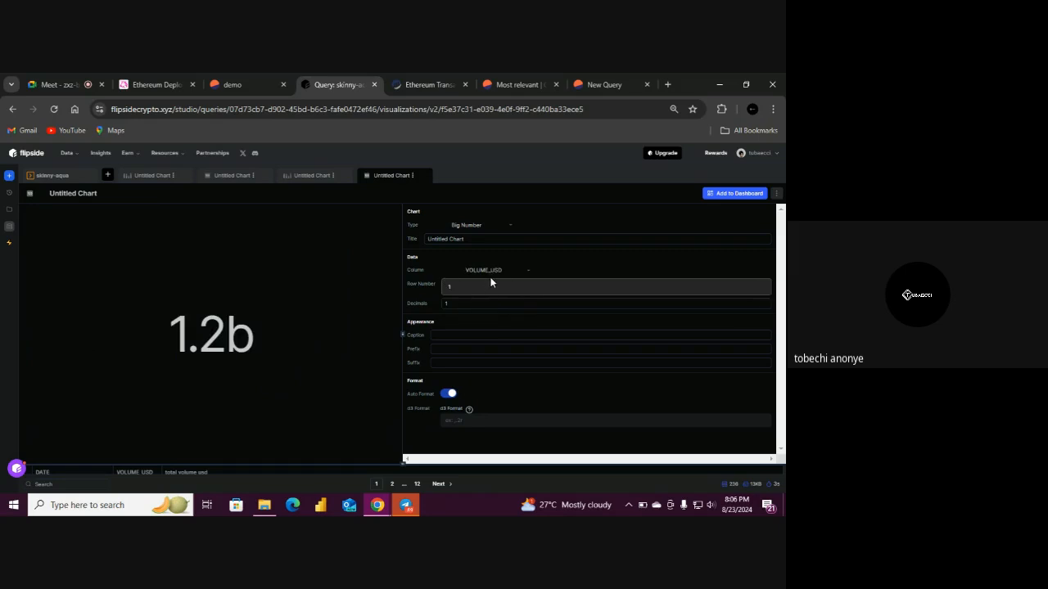
pyautogui.click(494, 272)
pyautogui.click(486, 312)
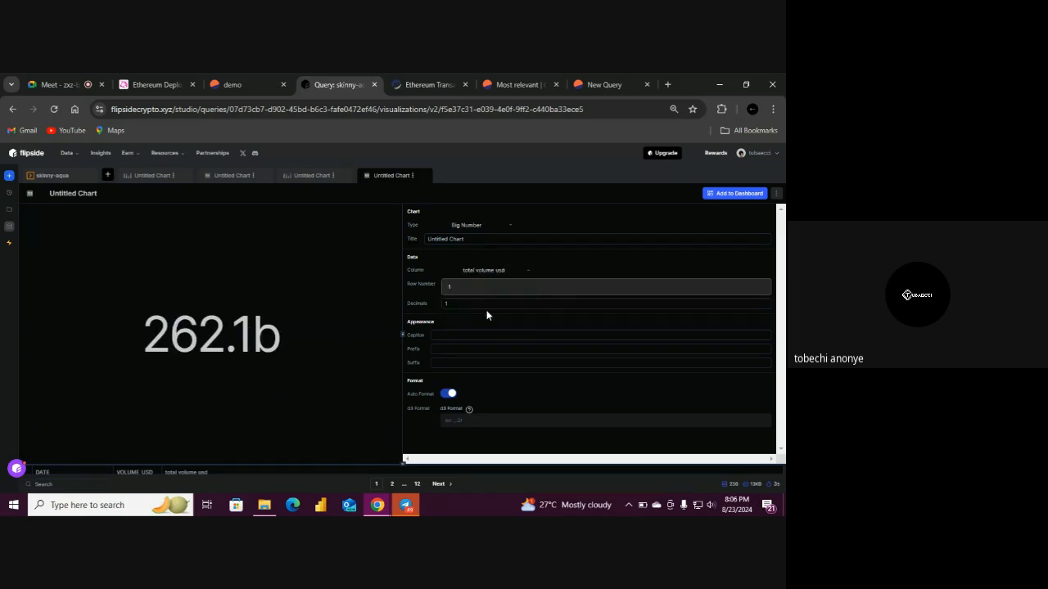
# Turn off the big number's auto format and enter a comma as its d3 format
pyautogui.click(448, 394)
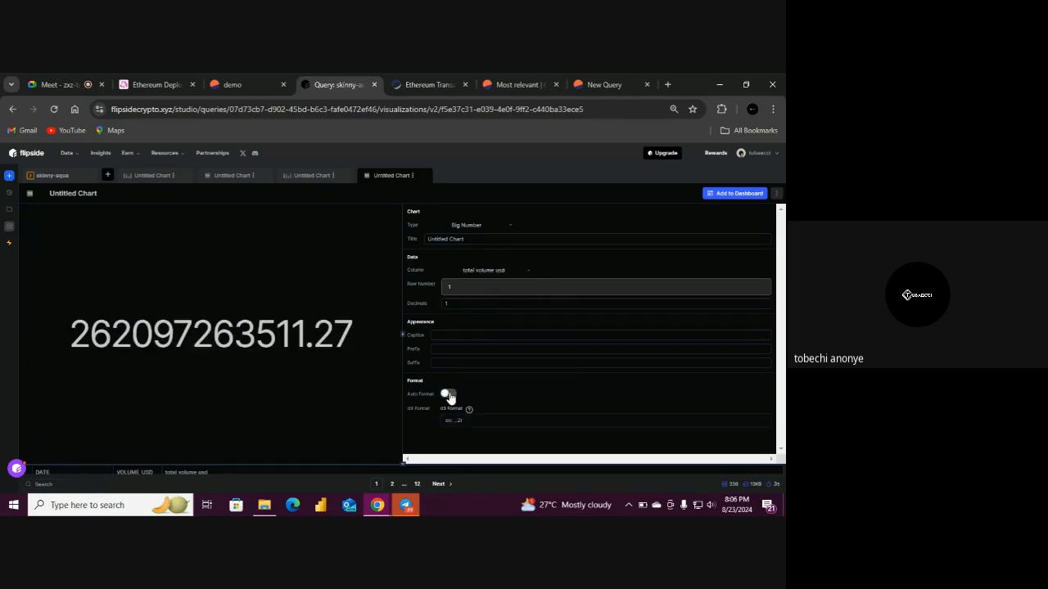
pyautogui.click(458, 422)
pyautogui.write(',')
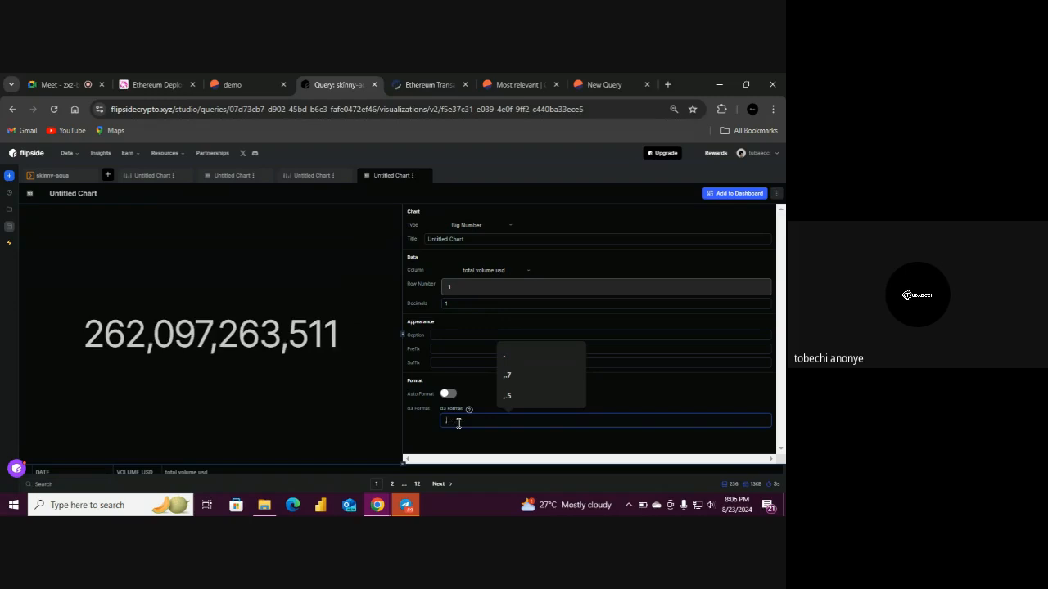
# Compare Flipside's big number for total volume with the counter on the Dune demo query
pyautogui.click(438, 451)
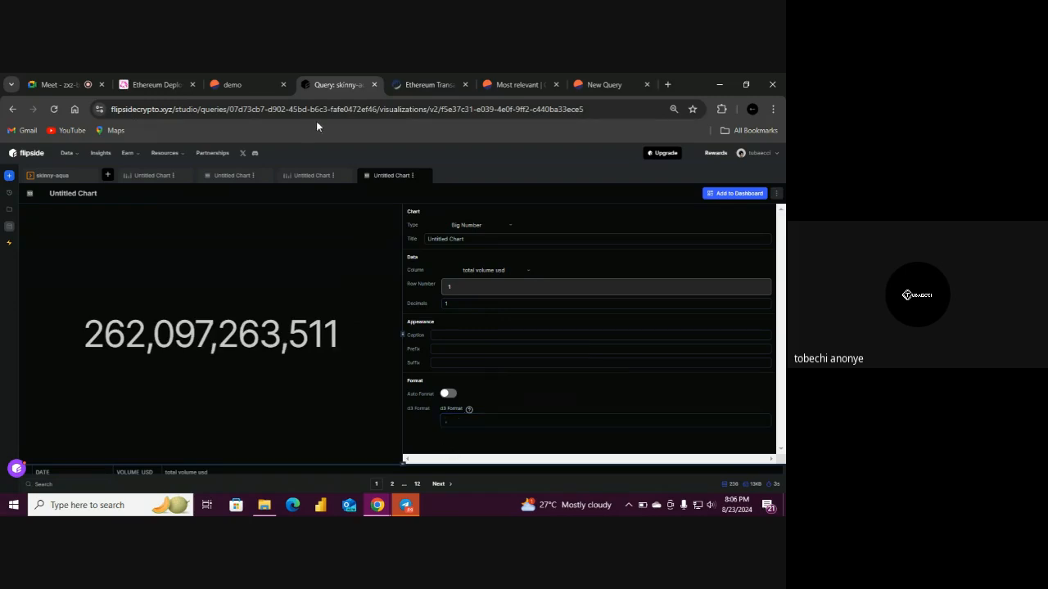
pyautogui.click(254, 78)
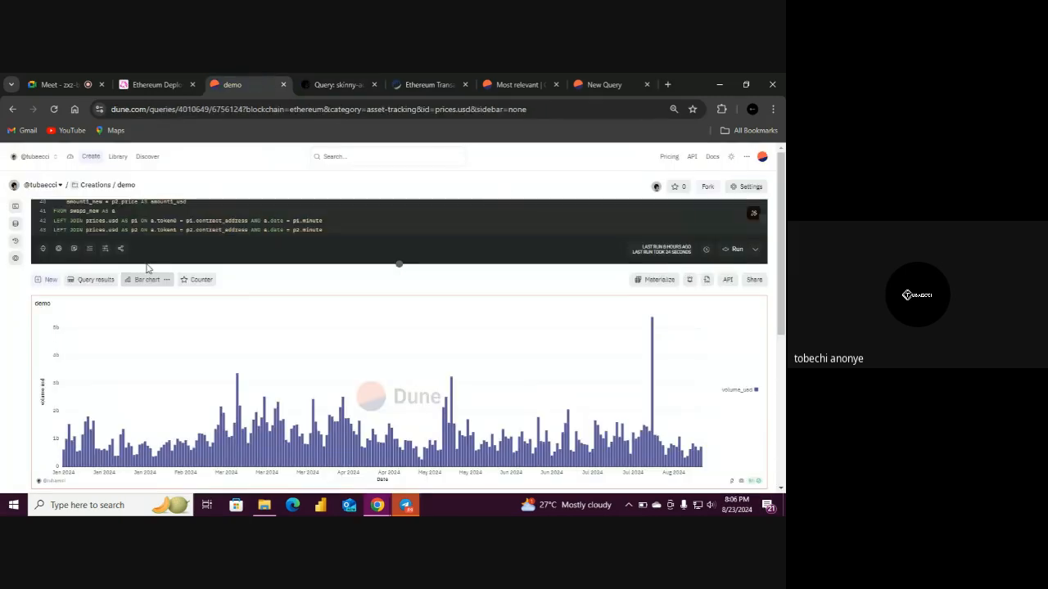
pyautogui.click(192, 282)
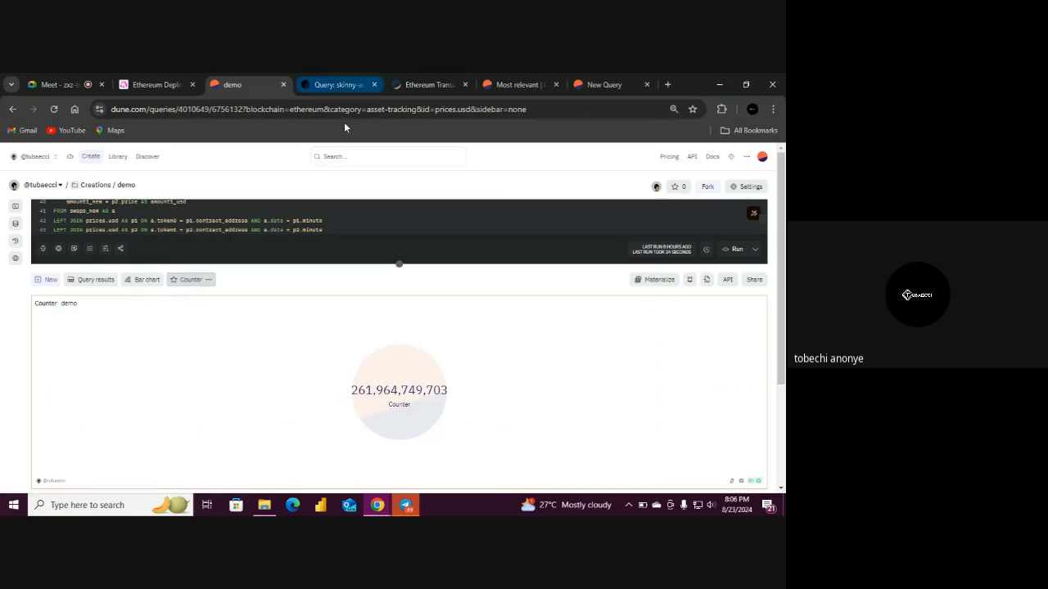
pyautogui.click(344, 79)
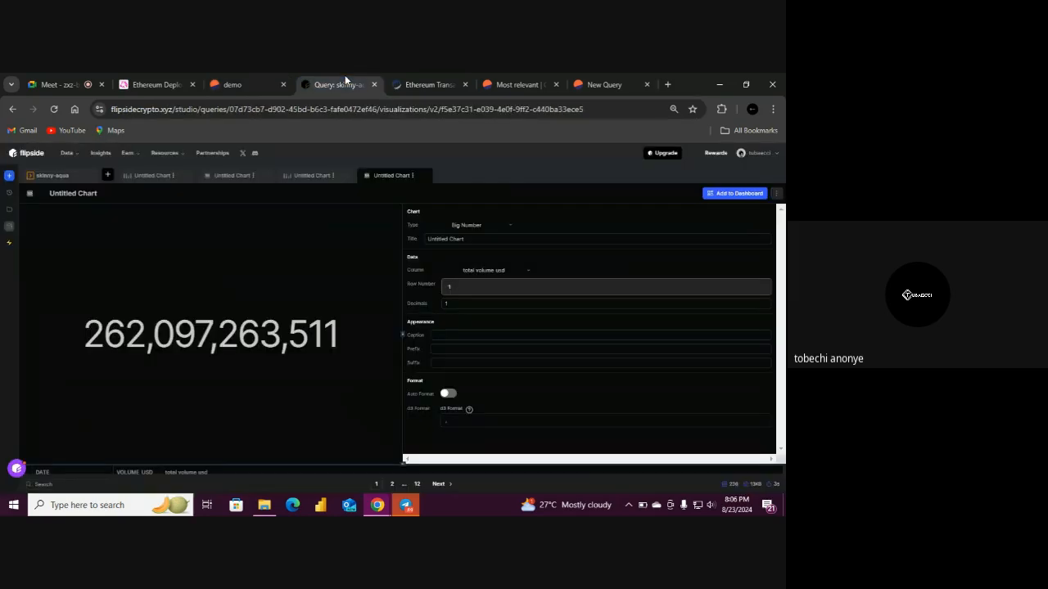
pyautogui.click(261, 73)
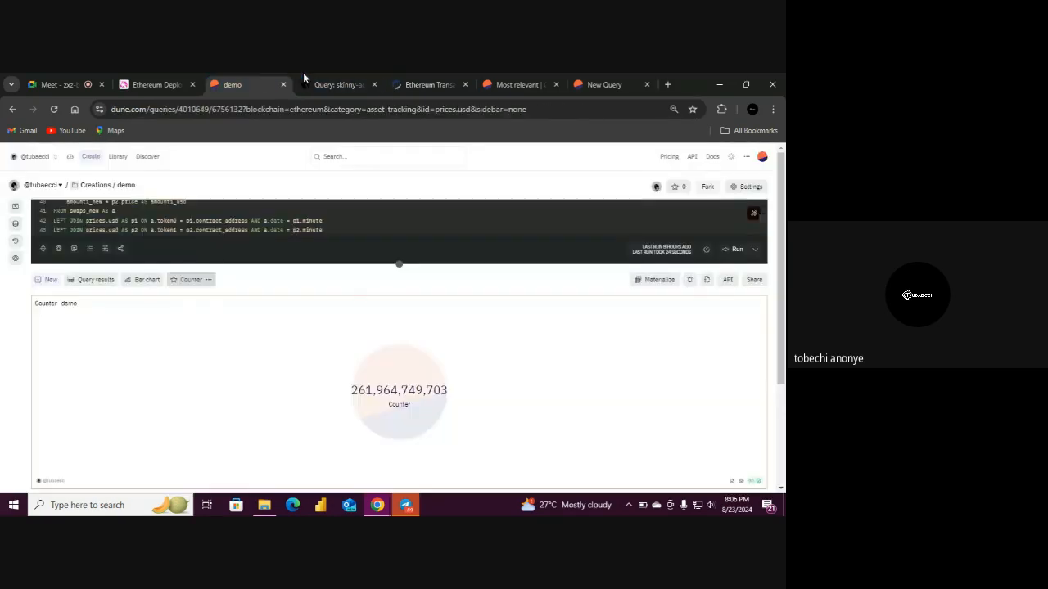
pyautogui.click(321, 74)
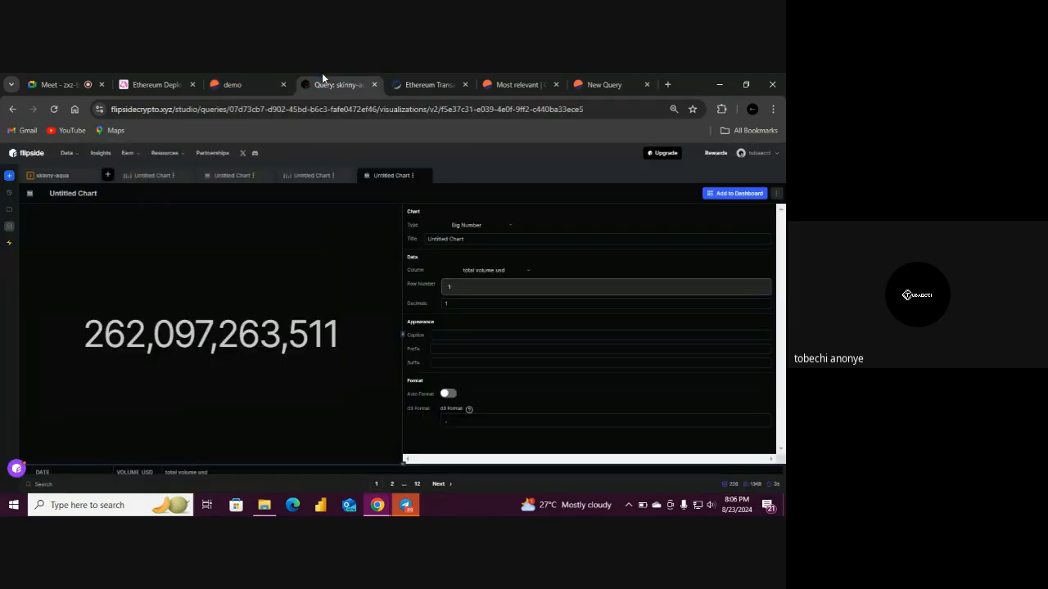
pyautogui.click(264, 74)
pyautogui.click(346, 80)
pyautogui.click(250, 82)
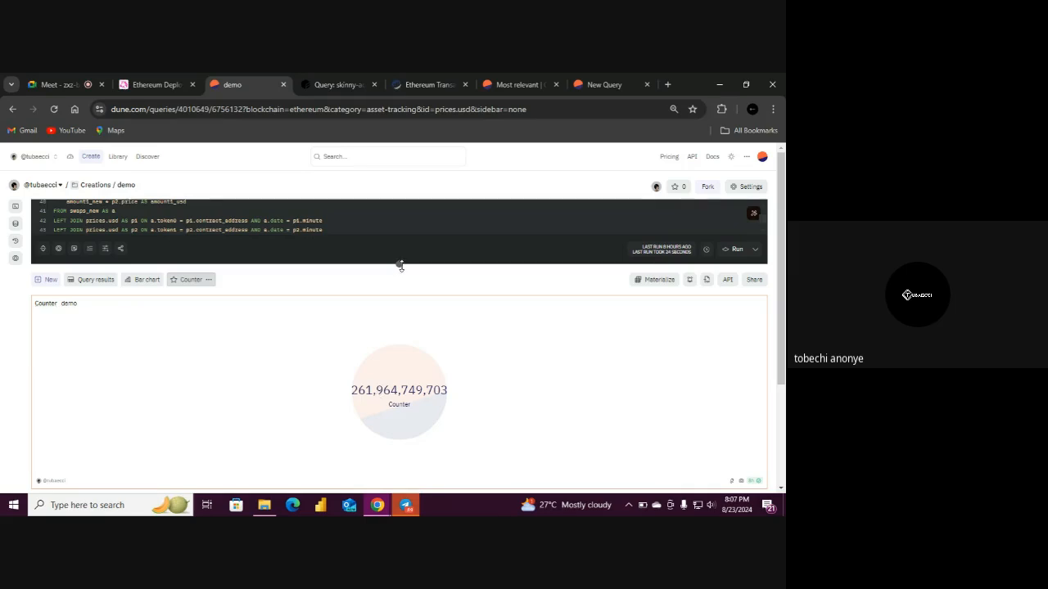
# Examine the two LEFT JOIN lines on prices.usd in the Dune demo query, which match contract address and minute
pyautogui.moveTo(400, 264); pyautogui.dragTo(407, 350)
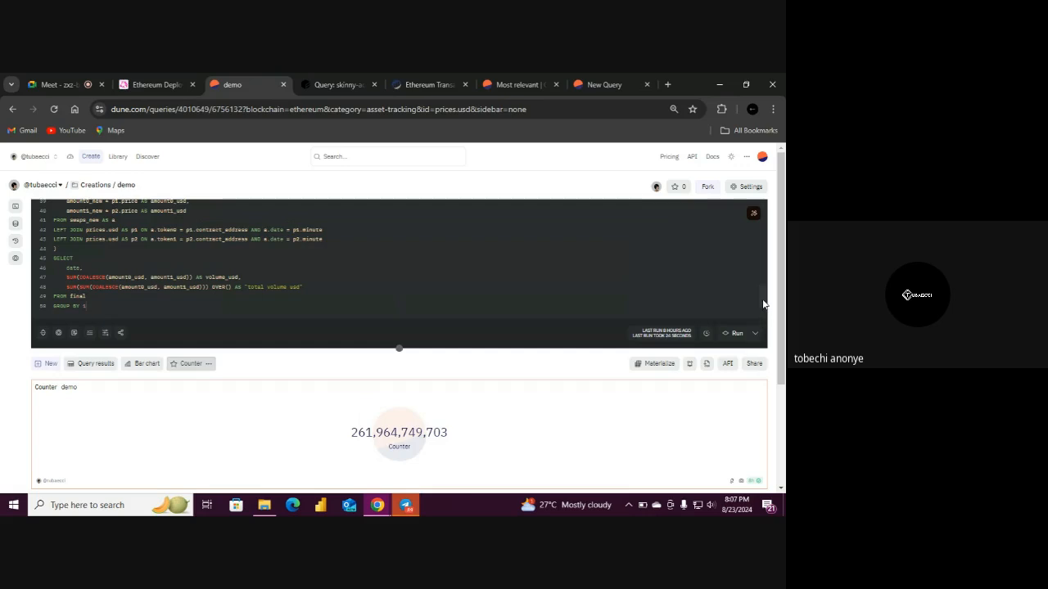
pyautogui.moveTo(780, 299); pyautogui.dragTo(780, 305)
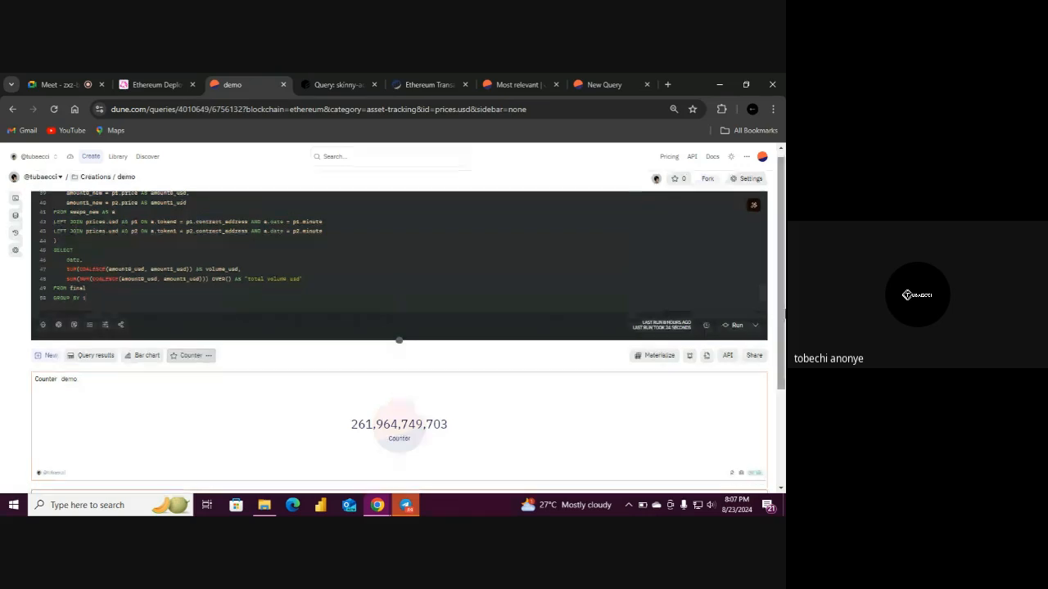
pyautogui.moveTo(322, 230); pyautogui.dragTo(211, 221)
pyautogui.click(340, 234)
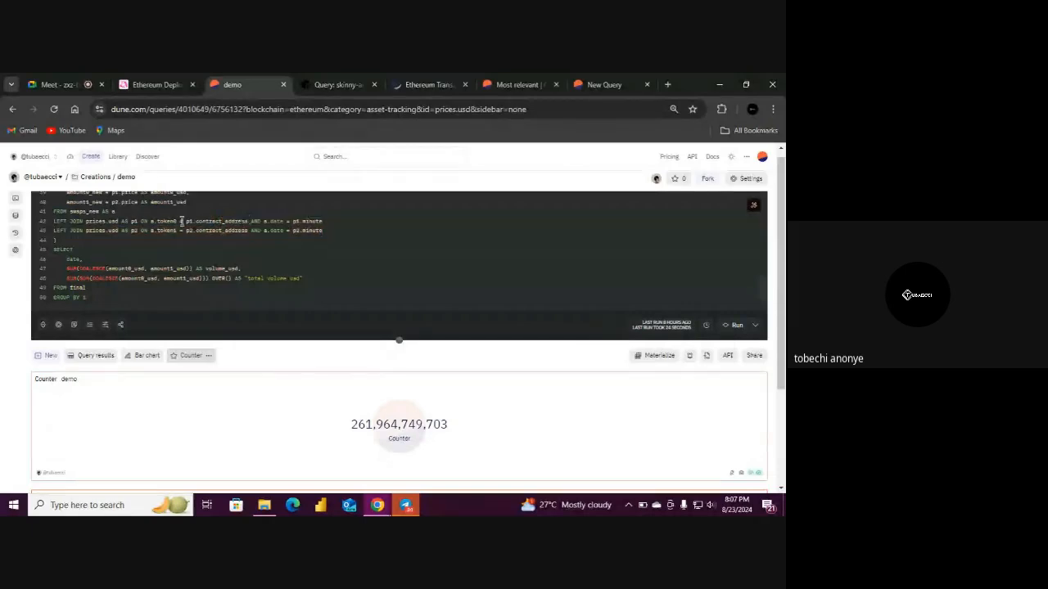
pyautogui.moveTo(54, 221); pyautogui.dragTo(331, 232)
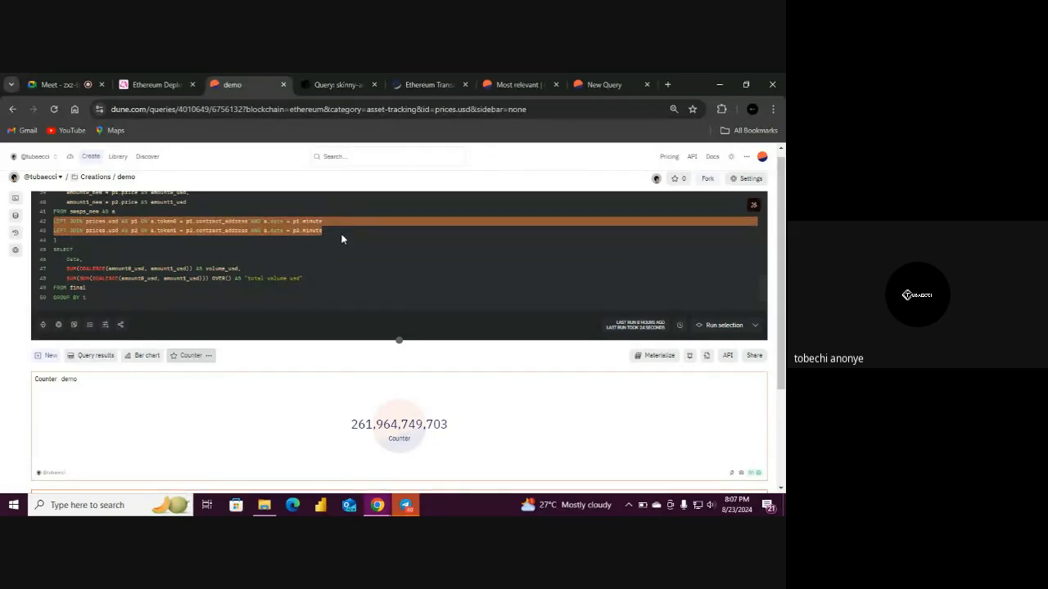
pyautogui.click(340, 234)
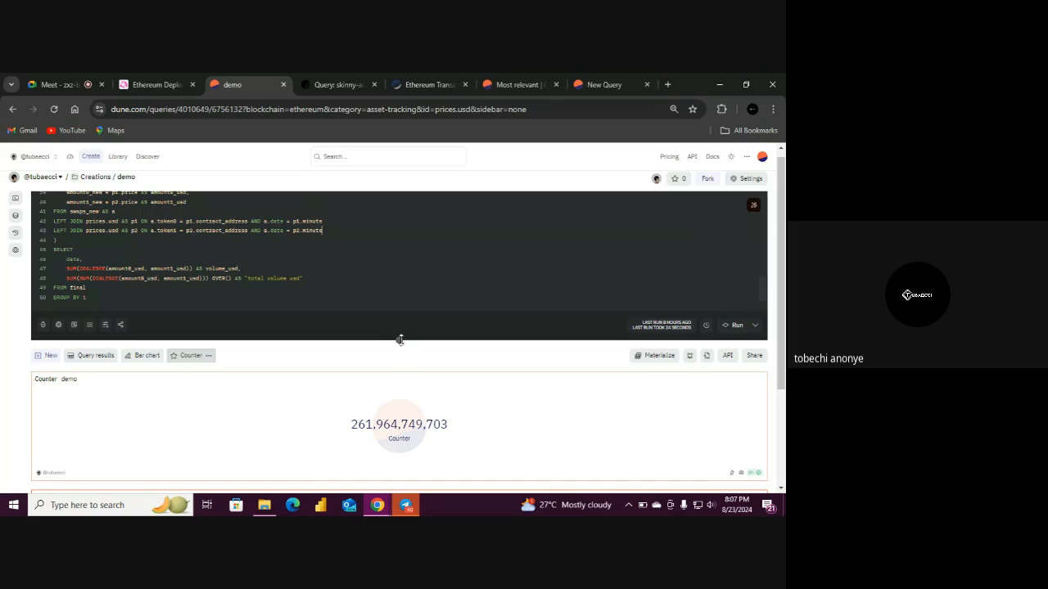
pyautogui.moveTo(400, 339); pyautogui.dragTo(401, 324)
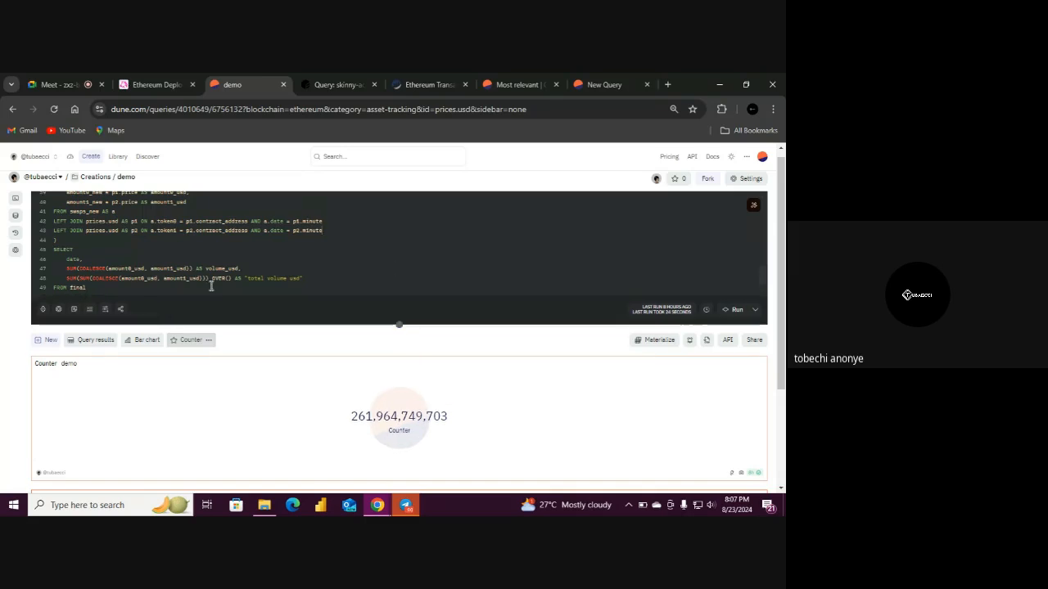
# Title the Dune bar chart "Uniswap-V3 Swap Volume Over Time (2024)"
pyautogui.click(144, 340)
pyautogui.moveTo(783, 262); pyautogui.dragTo(783, 352)
pyautogui.doubleClick(93, 370)
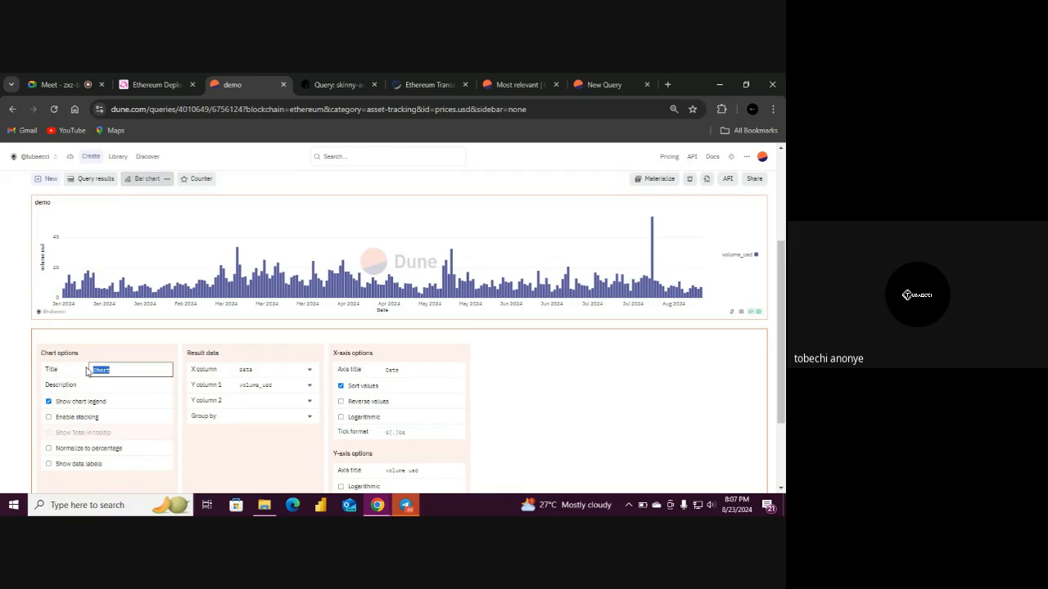
pyautogui.press('BackSpace')
pyautogui.write('Uni')
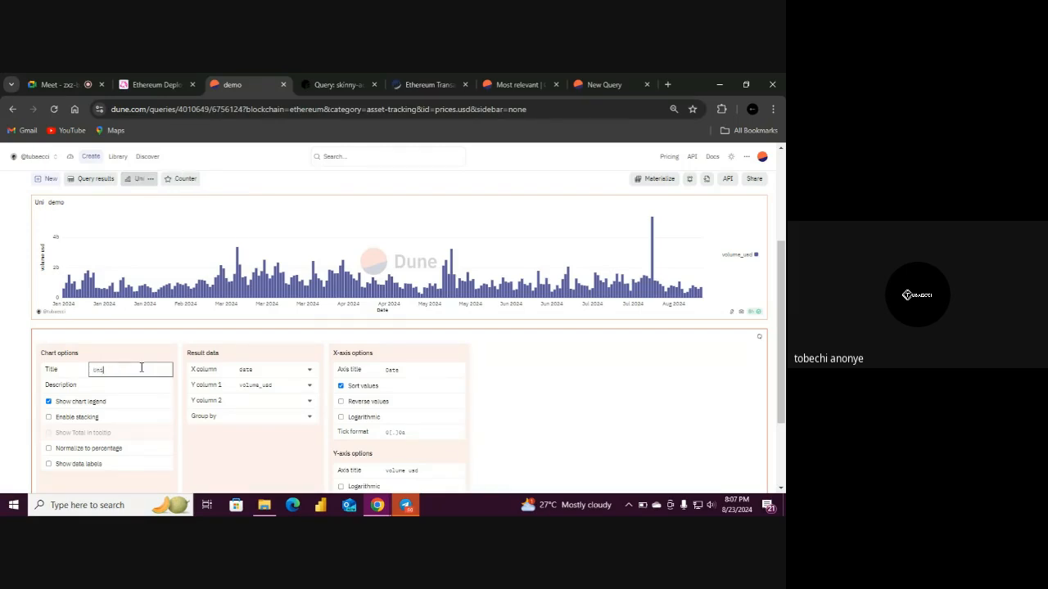
pyautogui.write('swap- V')
pyautogui.press('BackSpace')
pyautogui.press('BackSpace')
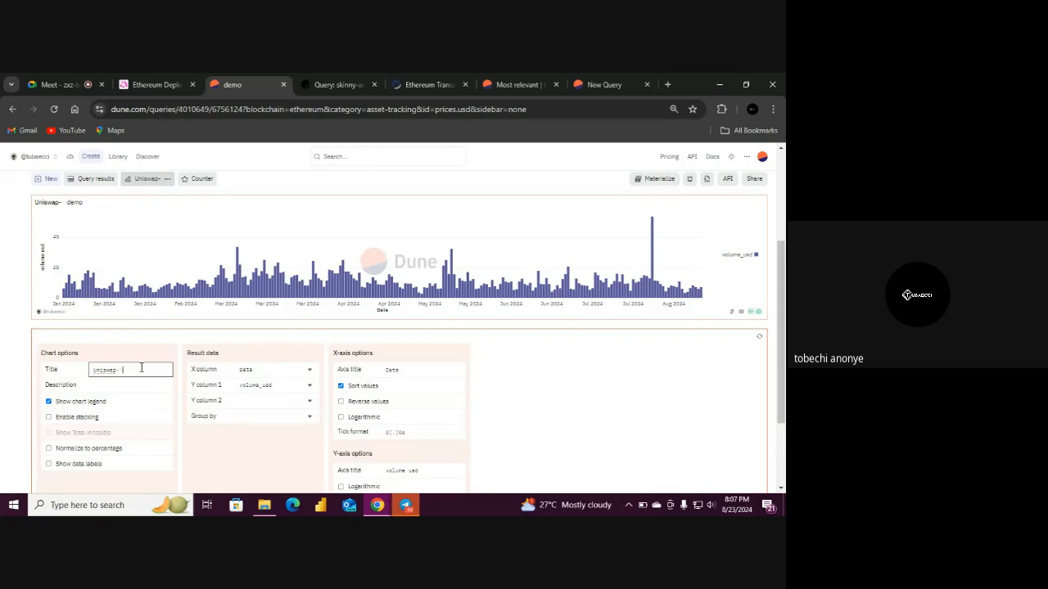
pyautogui.write('V3 Sep')
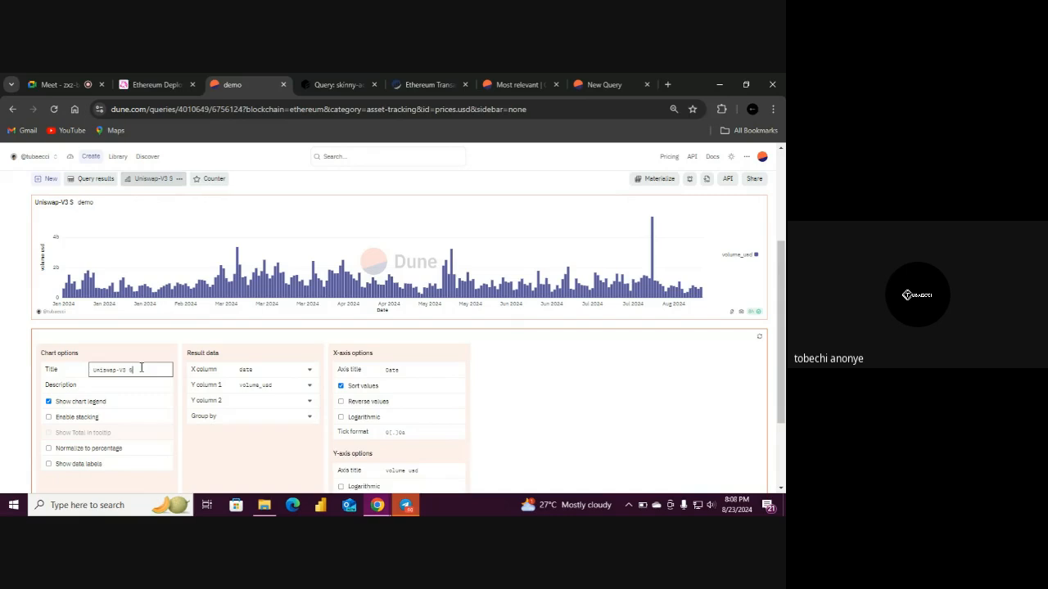
pyautogui.press('BackSpace')
pyautogui.press('BackSpace')
pyautogui.write('wap Volum')
pyautogui.press('BackSpace')
pyautogui.press('BackSpace')
pyautogui.press('BackSpace')
pyautogui.press('BackSpace')
pyautogui.write('olume O')
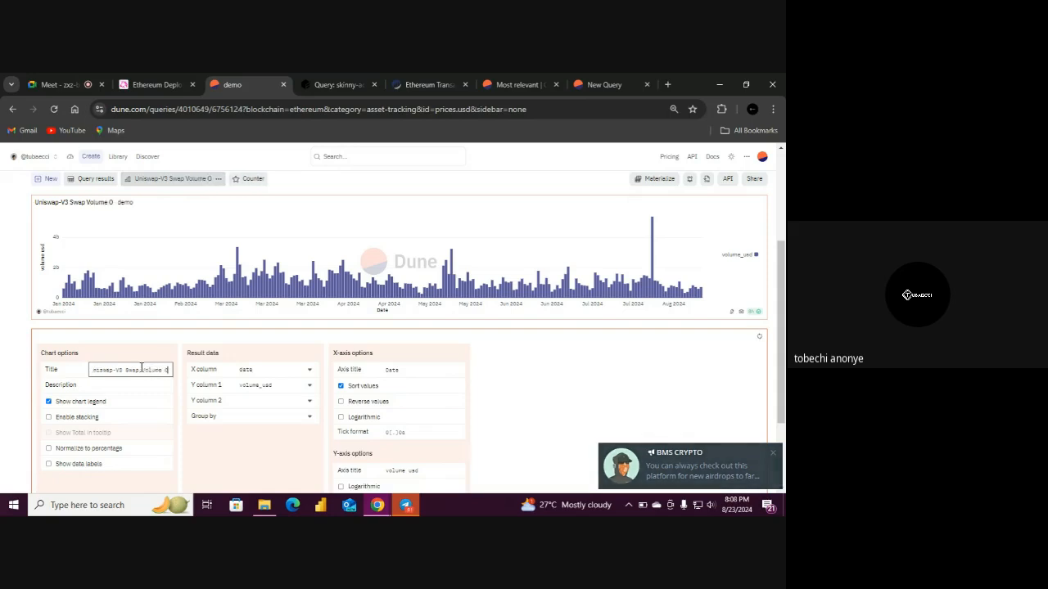
pyautogui.write('ver Tim')
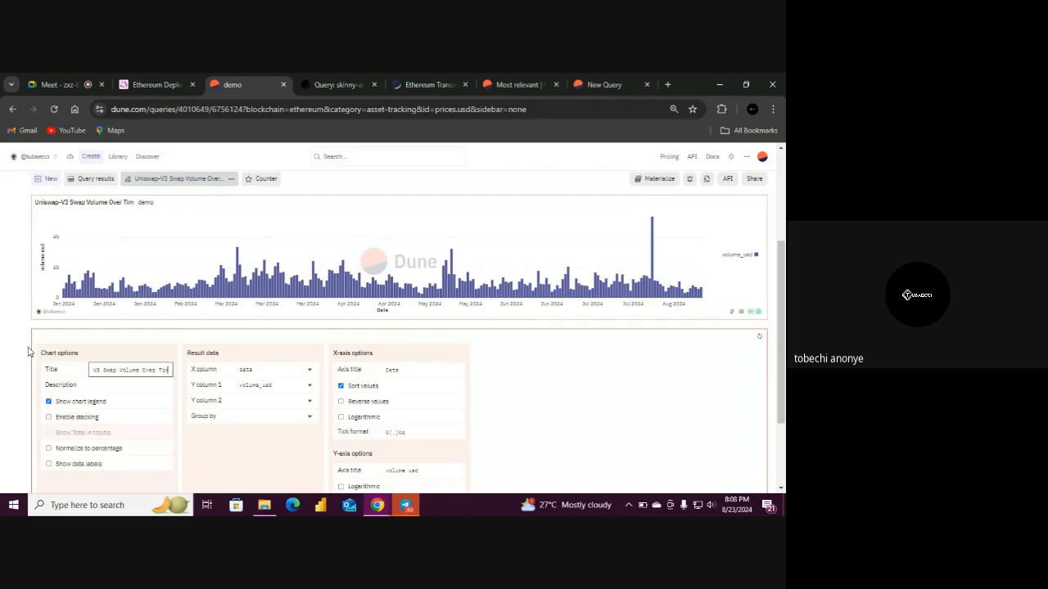
pyautogui.write('e (2024)')
# Title the Dune counter "Cumulative Swap Volume($) in 2024"
pyautogui.moveTo(782, 304); pyautogui.dragTo(785, 305)
pyautogui.scroll(3, 759, 270)
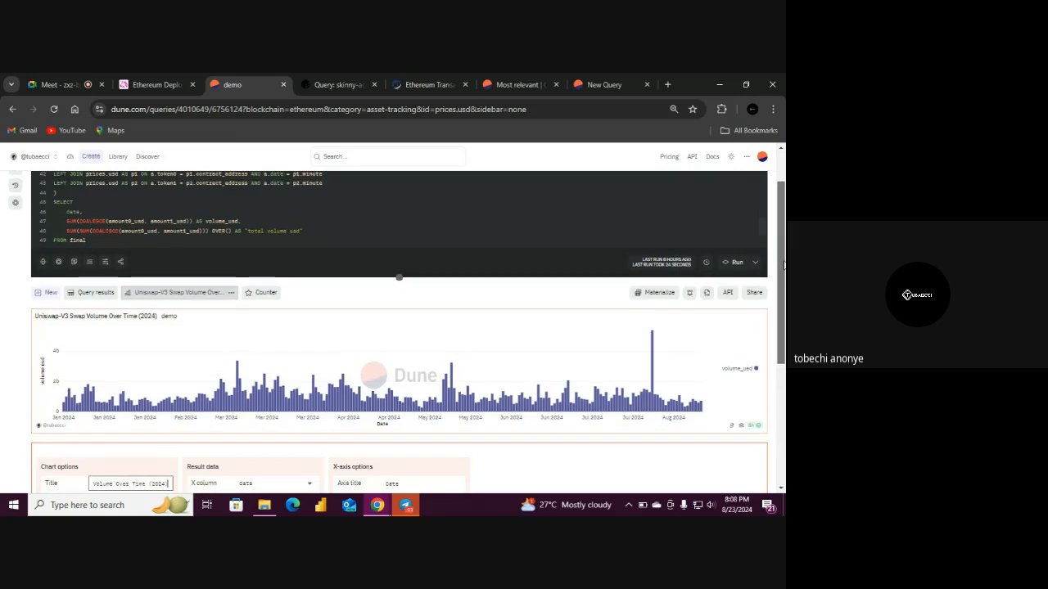
pyautogui.scroll(-1, 761, 259)
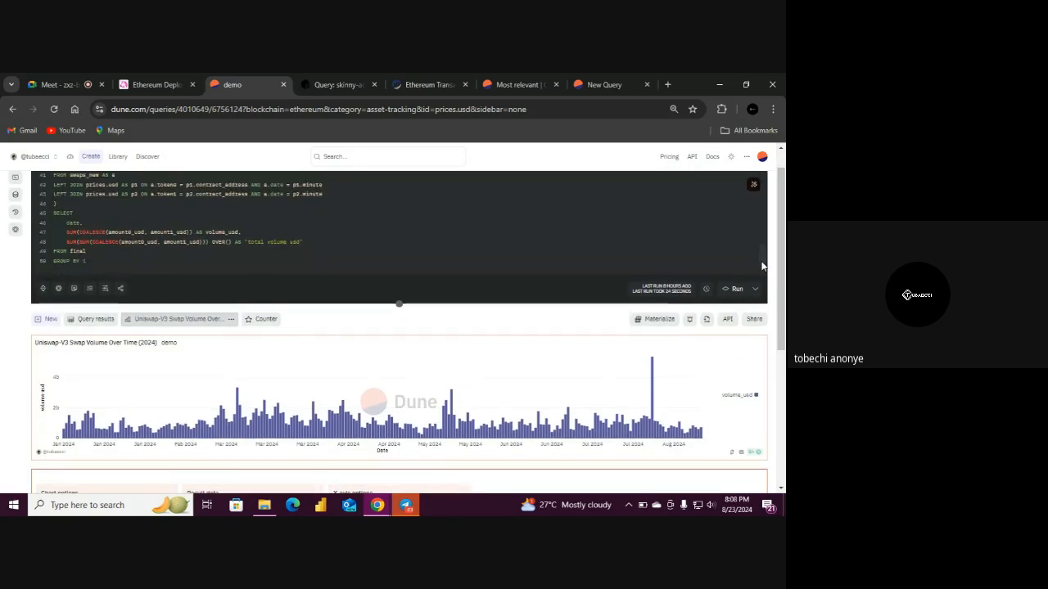
pyautogui.click(258, 323)
pyautogui.scroll(-2, 164, 368)
pyautogui.moveTo(127, 396); pyautogui.dragTo(86, 390)
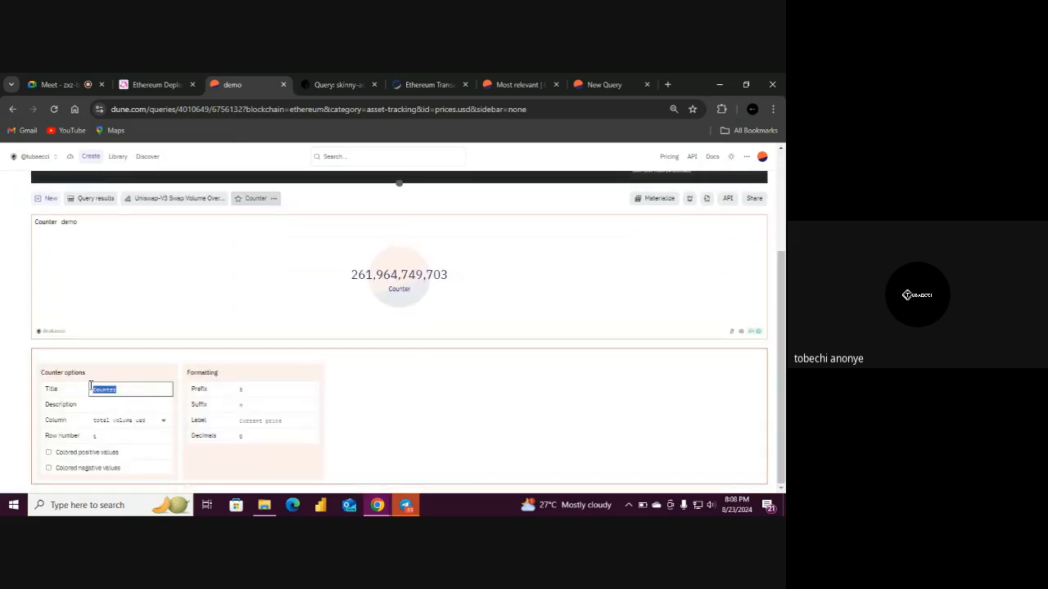
pyautogui.write('Cummulative Swap')
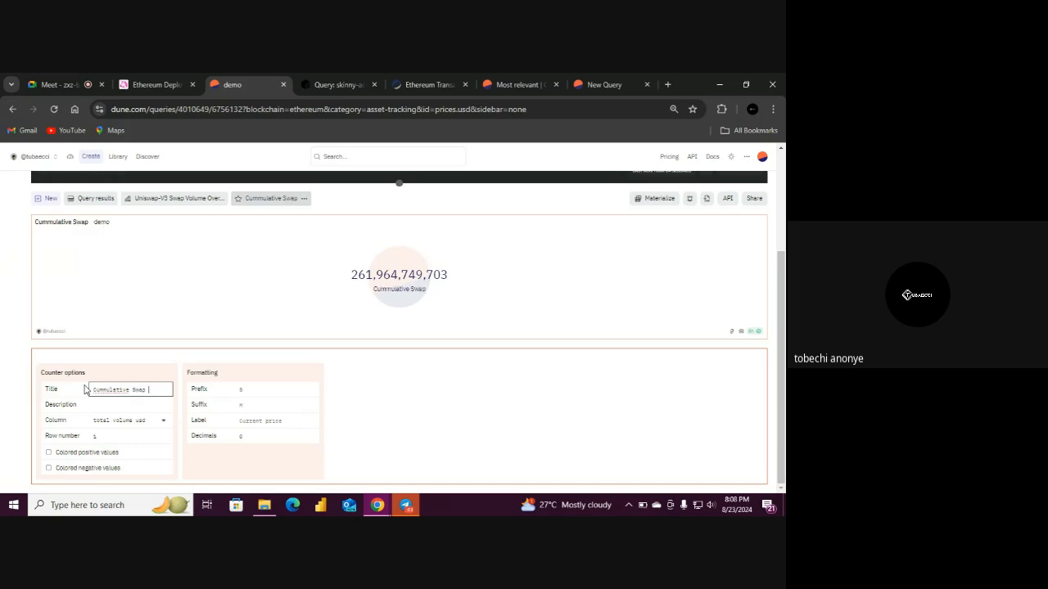
pyautogui.click(103, 390)
pyautogui.press('BackSpace')
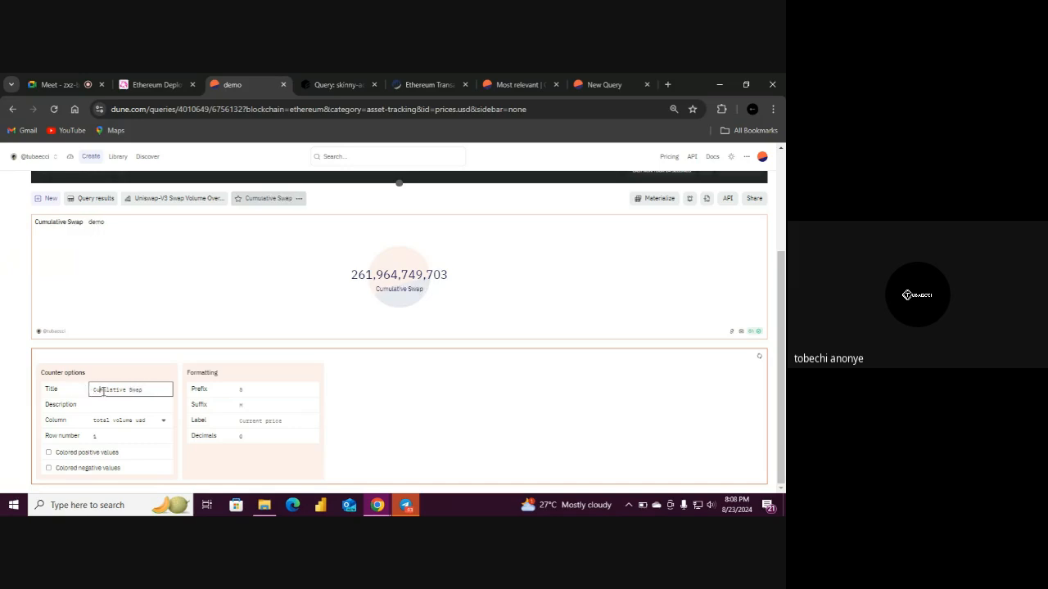
pyautogui.click(143, 391)
pyautogui.write('Volu')
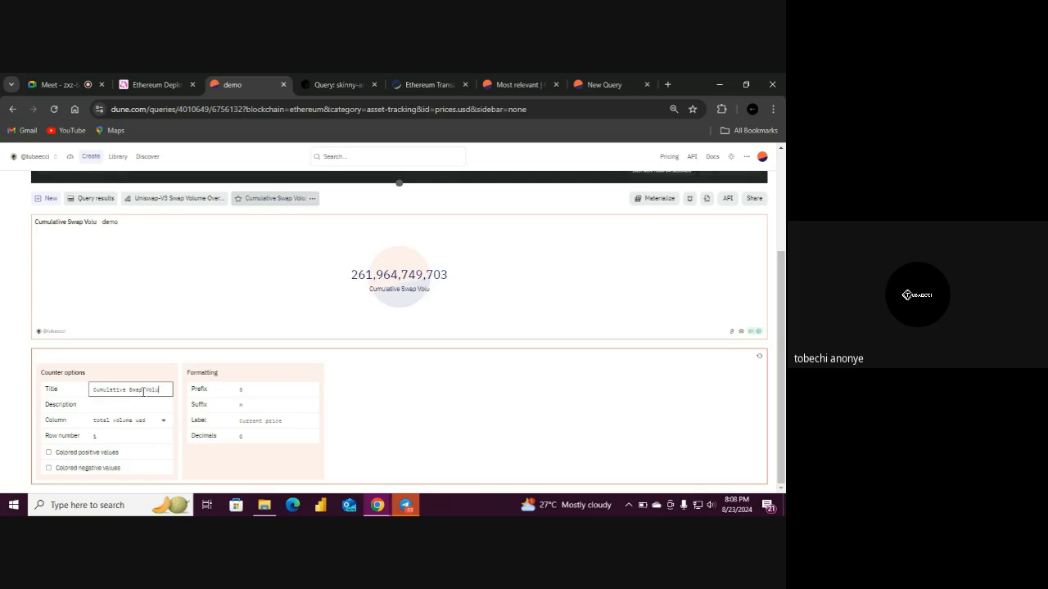
pyautogui.write('me($)')
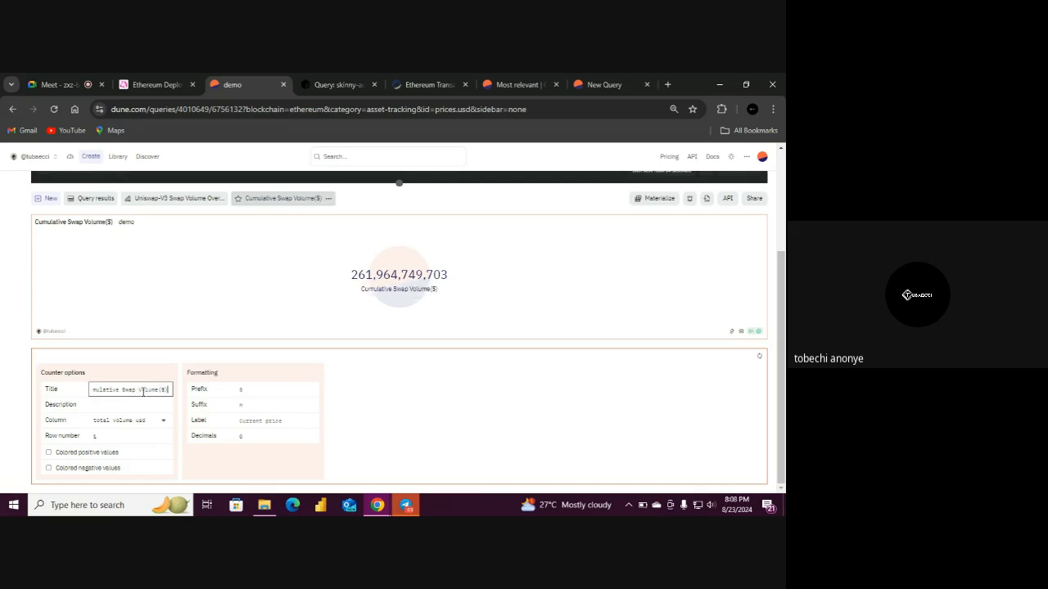
pyautogui.write(' for')
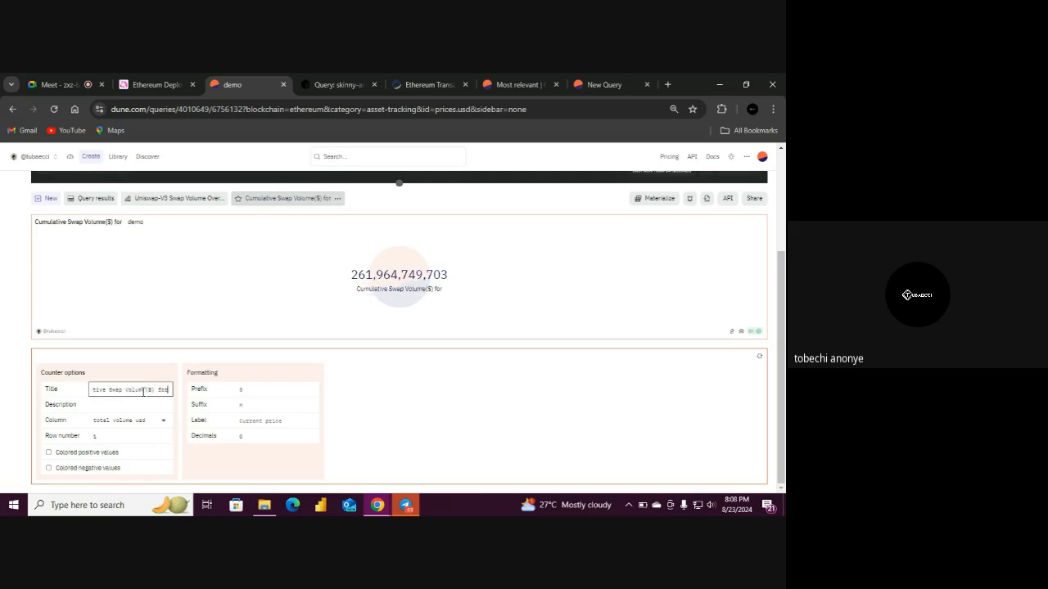
pyautogui.press('BackSpace')
pyautogui.press('BackSpace')
pyautogui.press('BackSpace')
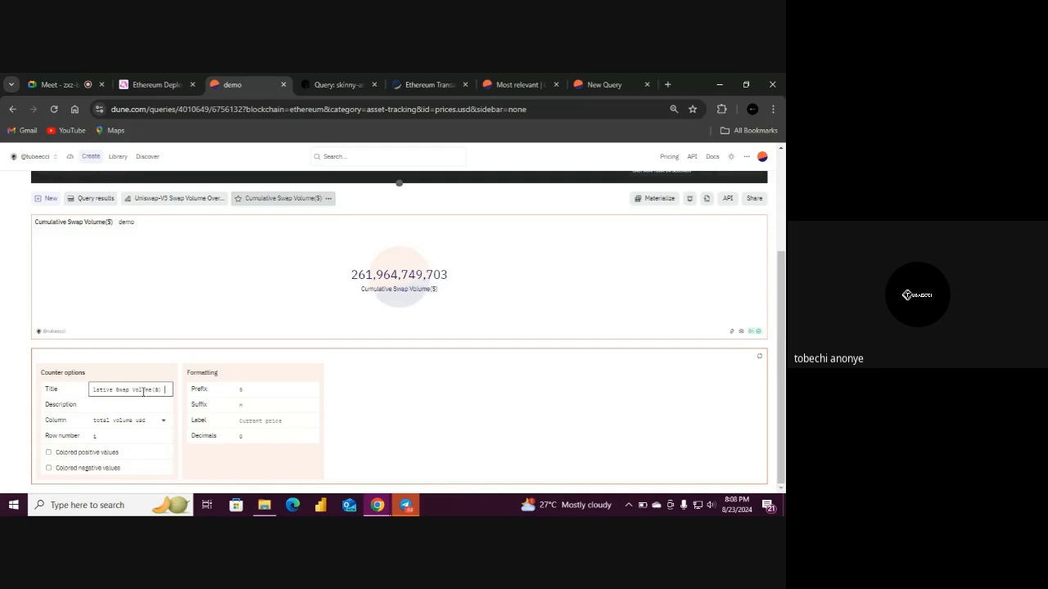
pyautogui.write('in 2023')
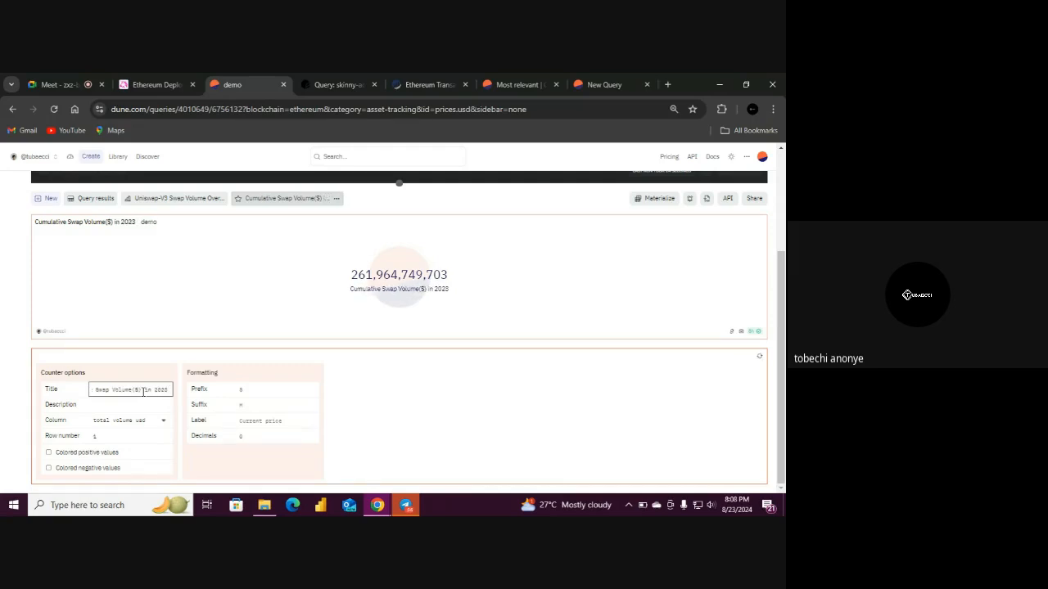
pyautogui.press('BackSpace')
pyautogui.write('4')
pyautogui.click(406, 421)
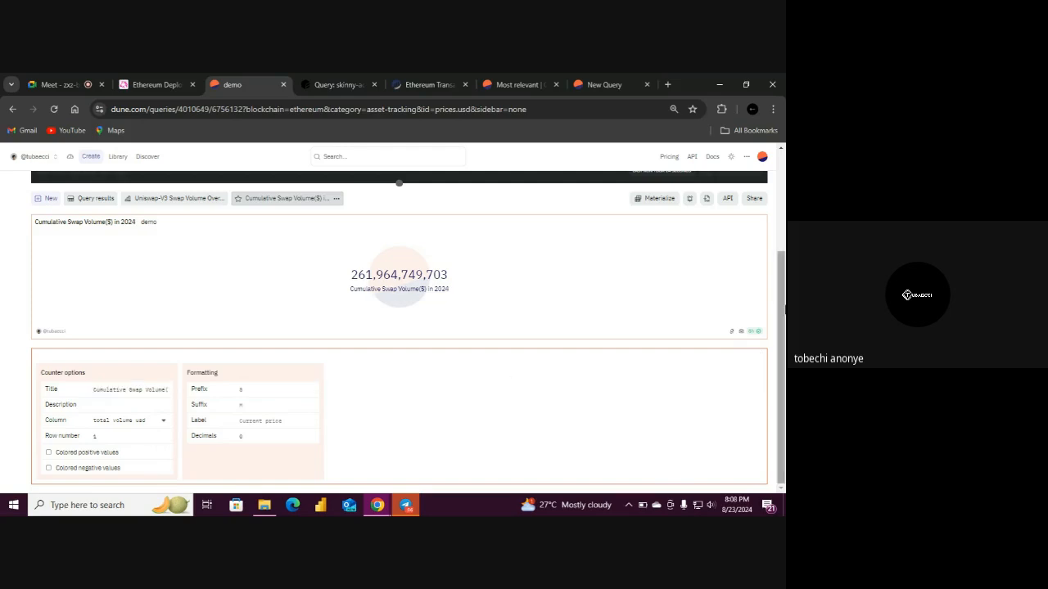
# Create a new dashboard named "Uniswap V3 Swap Activity 2024" while adding the swap volume bar chart to a dashboard
pyautogui.scroll(1, 237, 327)
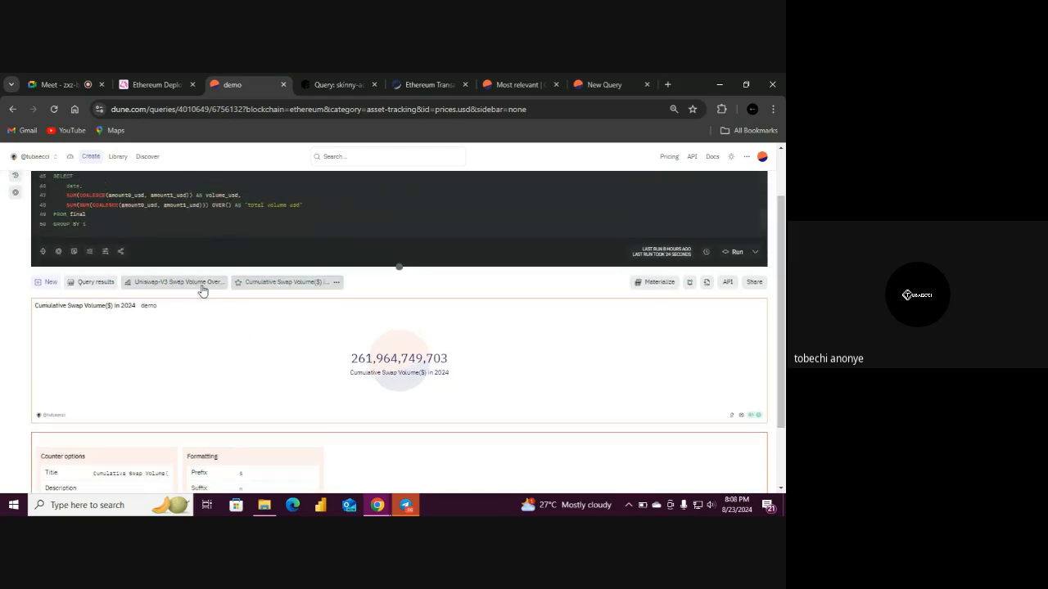
pyautogui.click(202, 286)
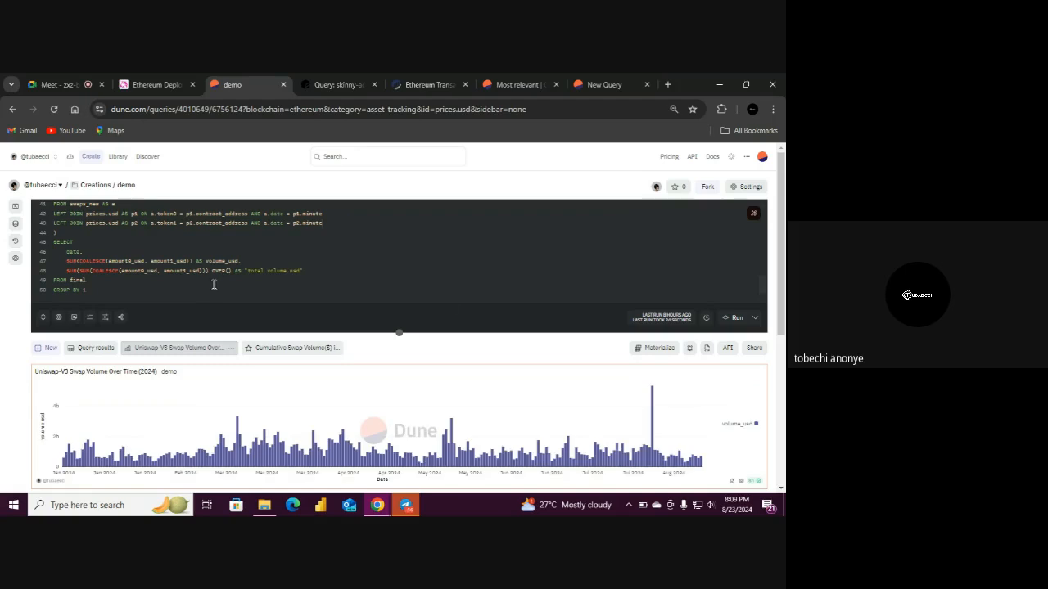
pyautogui.click(230, 348)
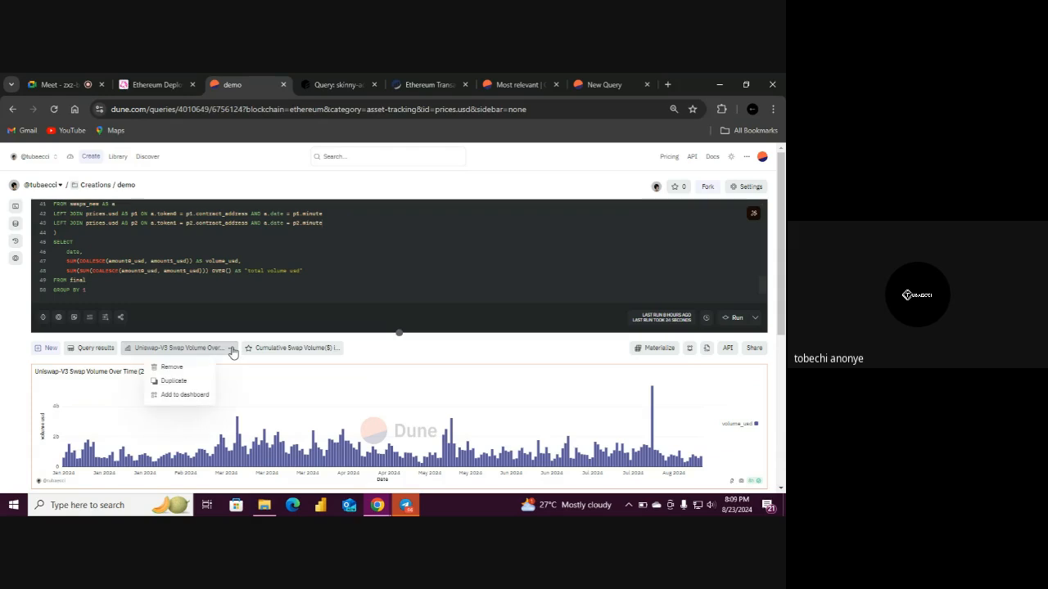
pyautogui.click(203, 397)
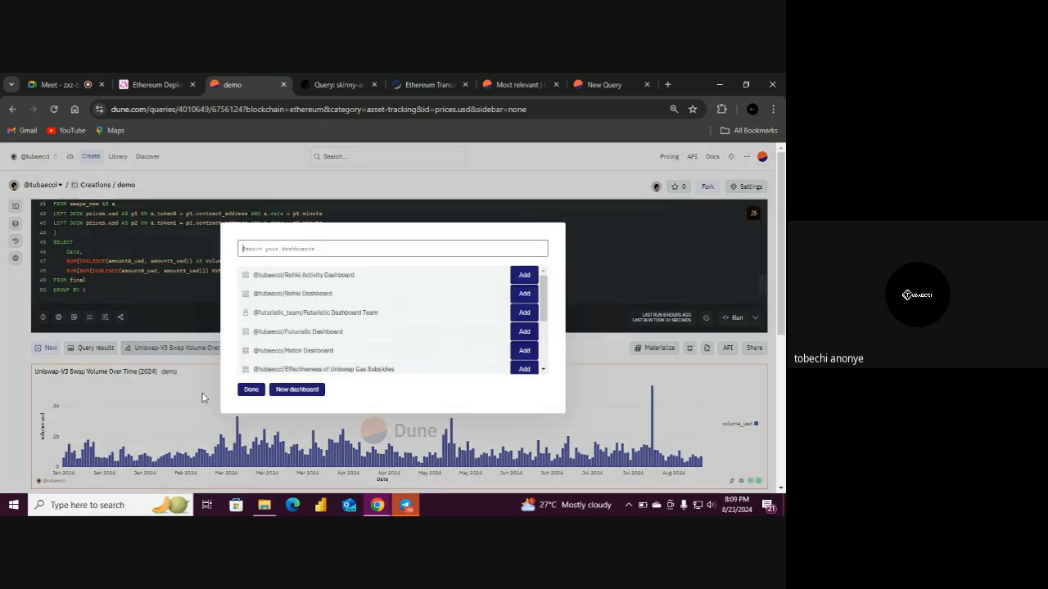
pyautogui.click(296, 391)
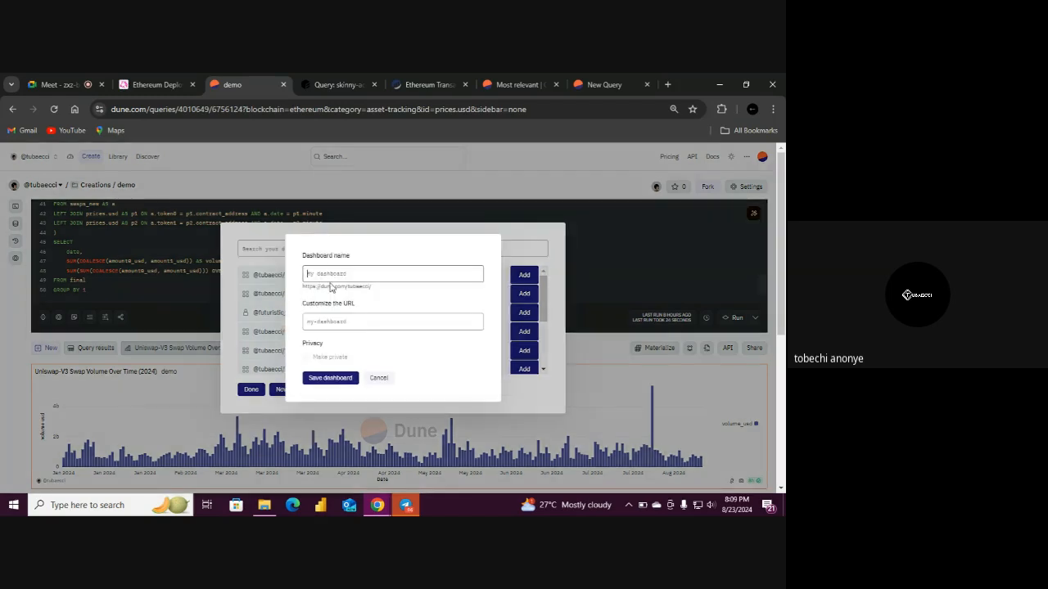
pyautogui.write('u')
pyautogui.write('niswap 0')
pyautogui.press('BackSpace')
pyautogui.press('BackSpace')
pyautogui.write('wap V3 Swap Act')
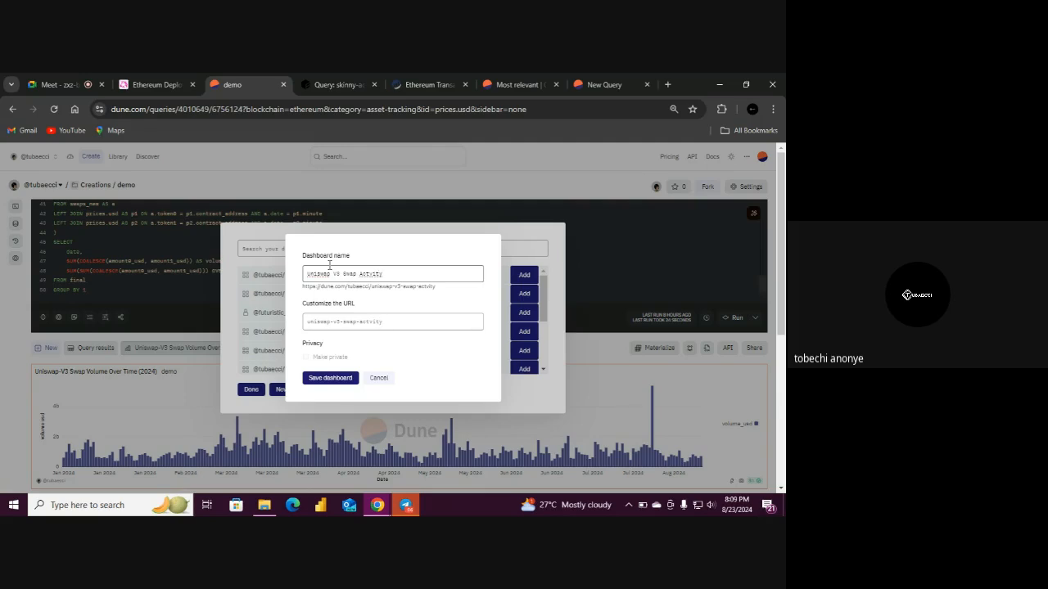
pyautogui.click(372, 273)
pyautogui.write('i')
pyautogui.click(378, 273)
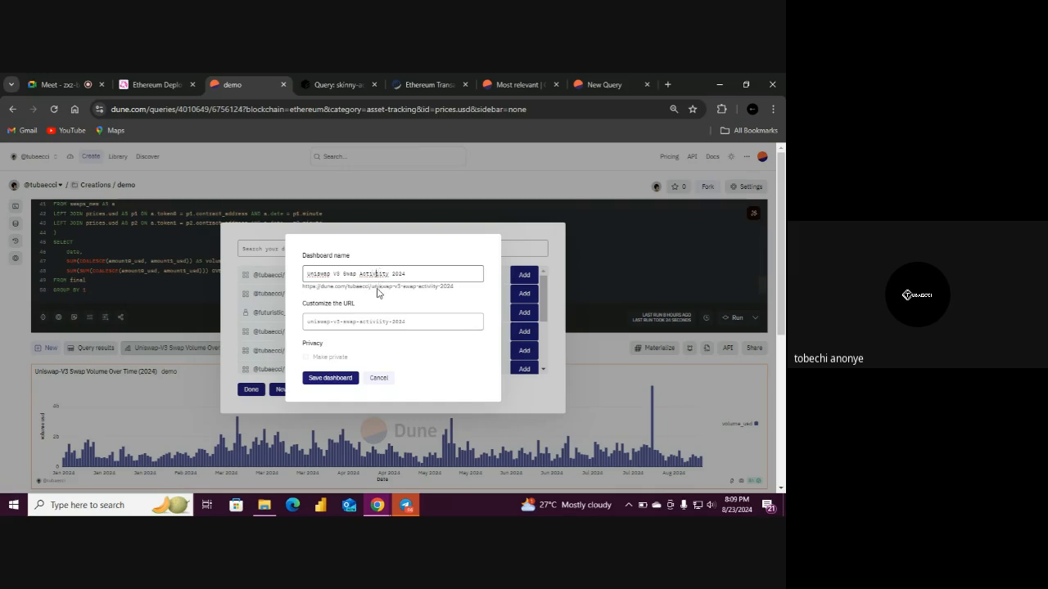
pyautogui.press('BackSpace')
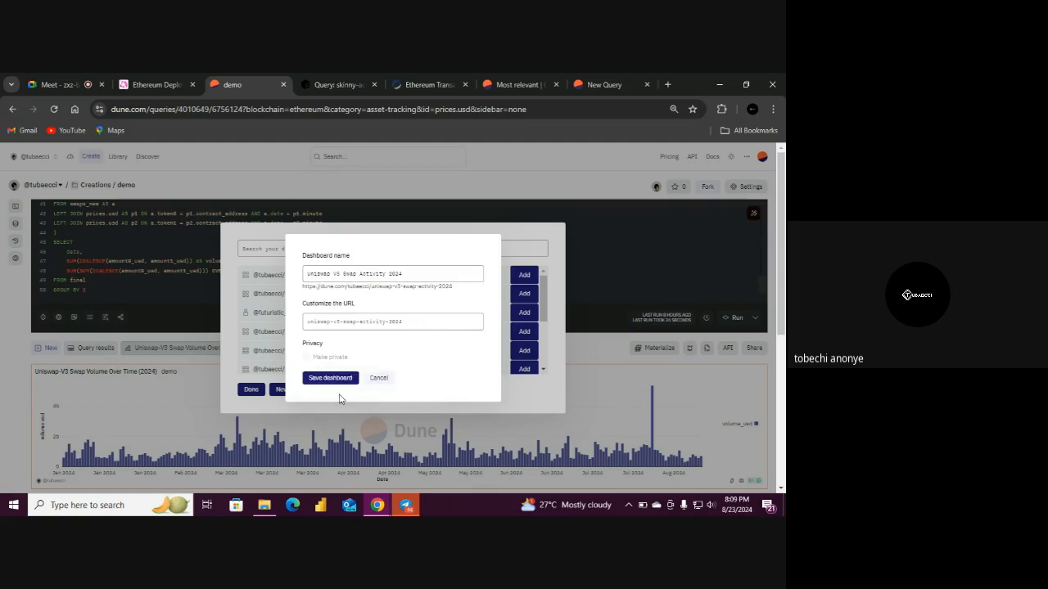
pyautogui.click(330, 378)
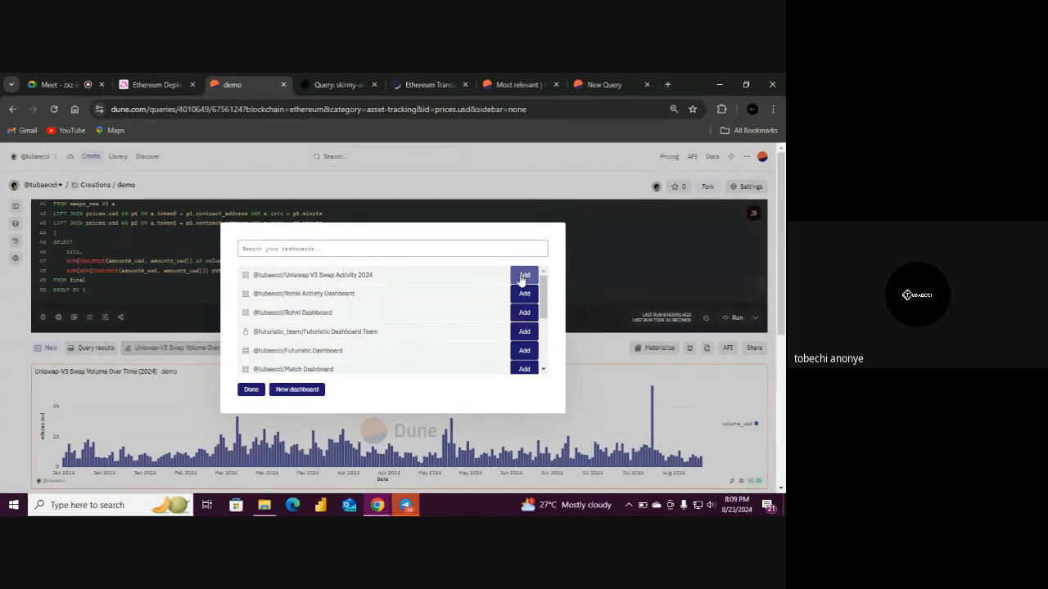
# Add the swap volume bar chart and the cumulative swap volume counter to the Uniswap V3 Swap Activity 2024 dashboard
pyautogui.click(523, 277)
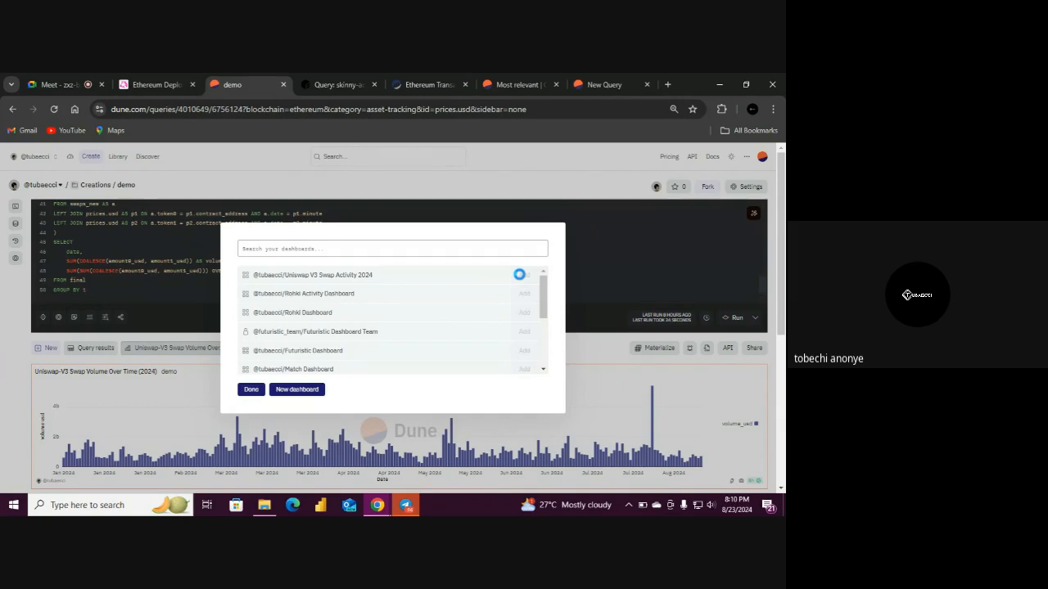
pyautogui.click(249, 391)
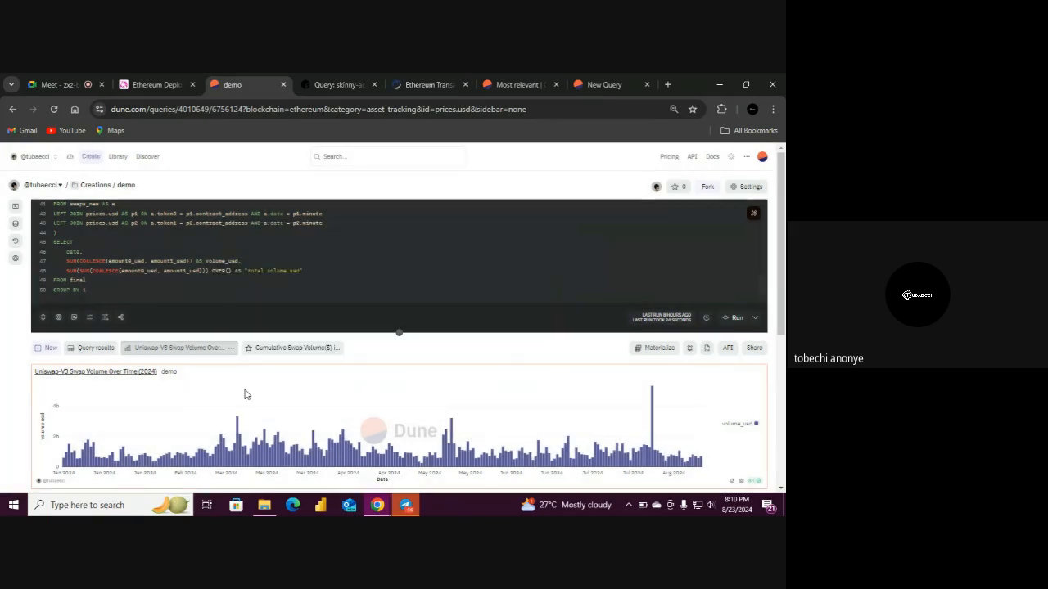
pyautogui.click(283, 350)
pyautogui.click(336, 351)
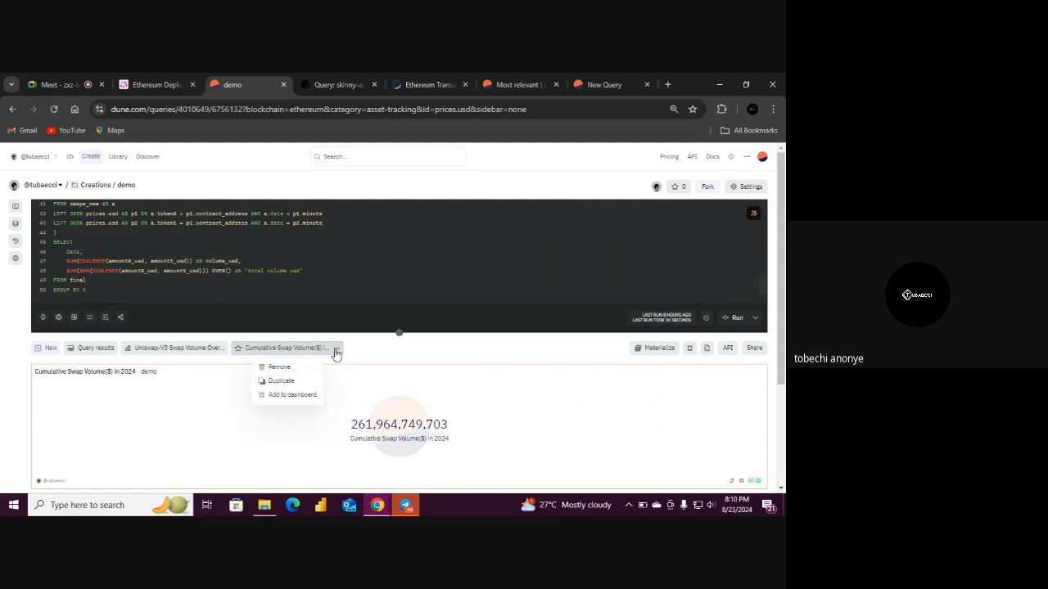
pyautogui.click(304, 397)
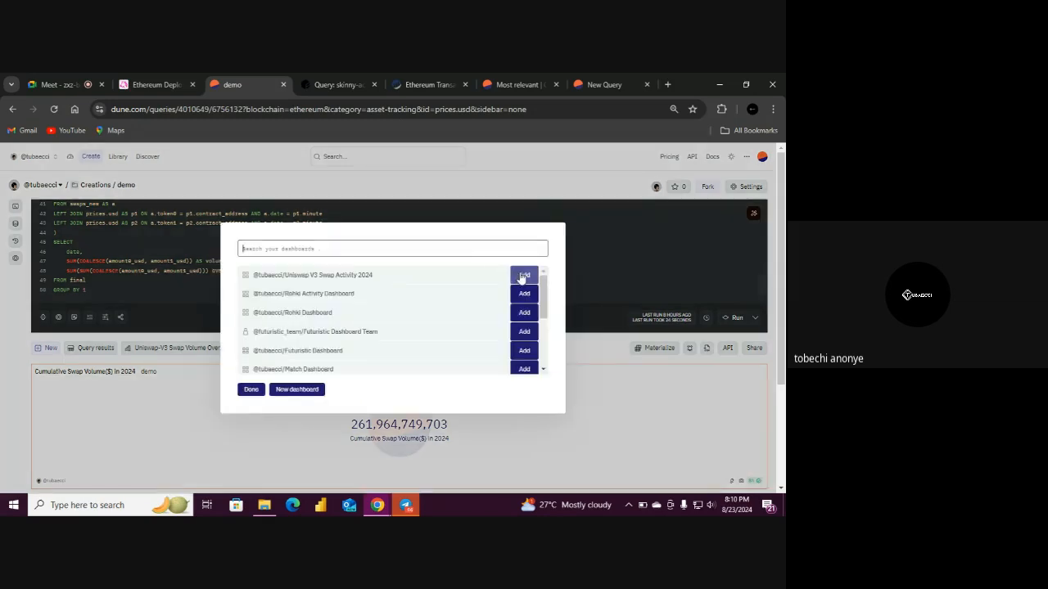
pyautogui.click(522, 276)
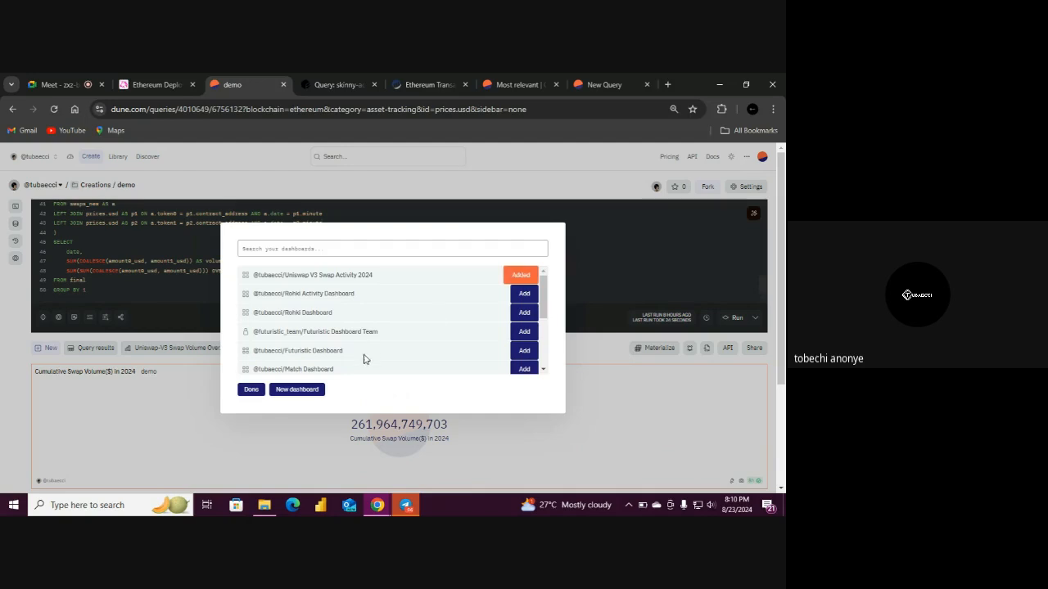
pyautogui.click(252, 389)
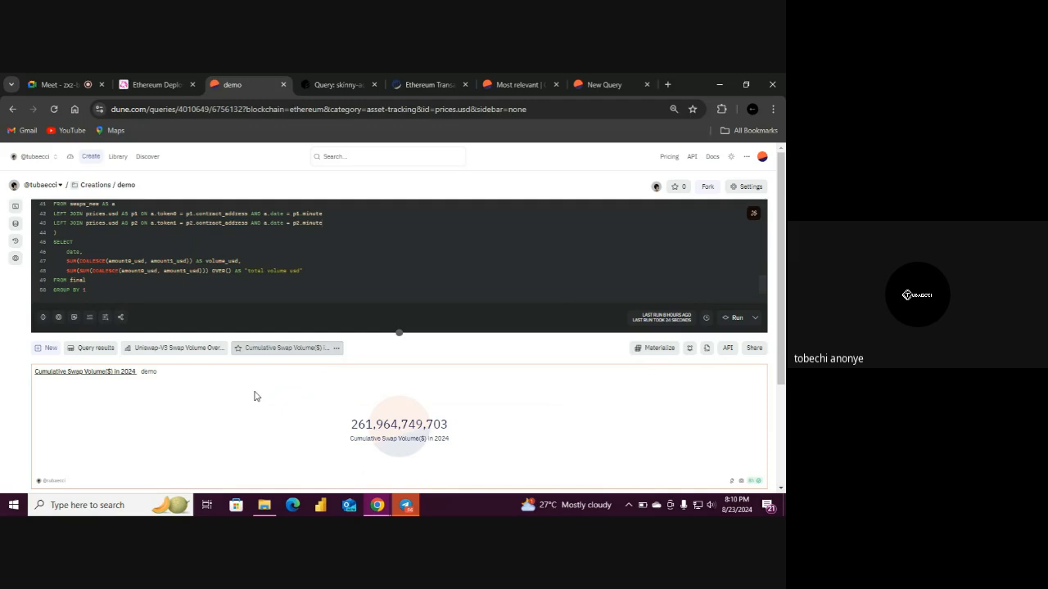
# Open the library in a separate browser tab and open the Uniswap V3 Swap Activity 2024 dashboard from it
pyautogui.rightClick(117, 161)
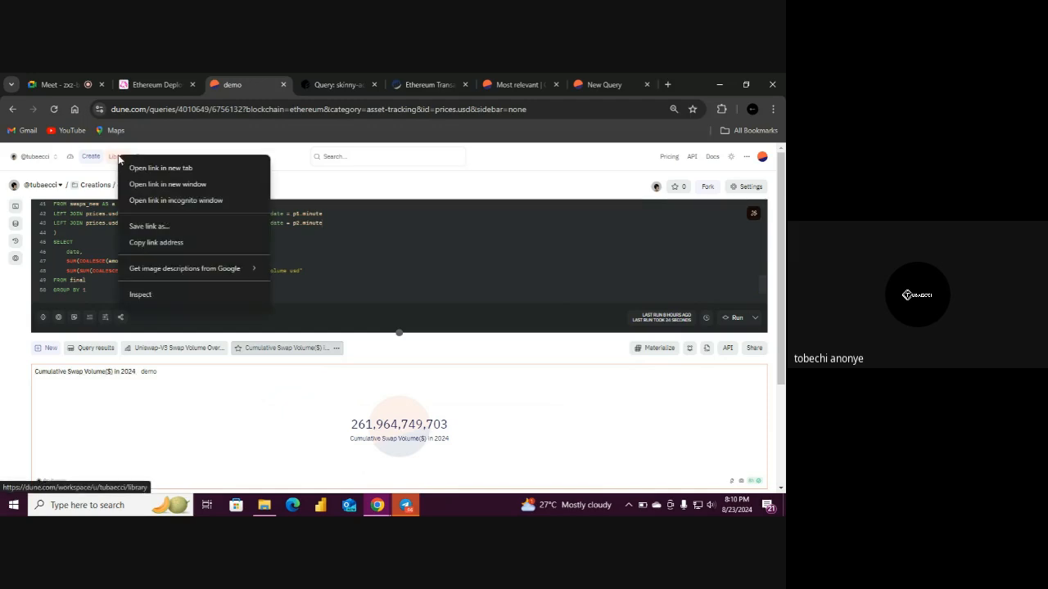
pyautogui.click(141, 168)
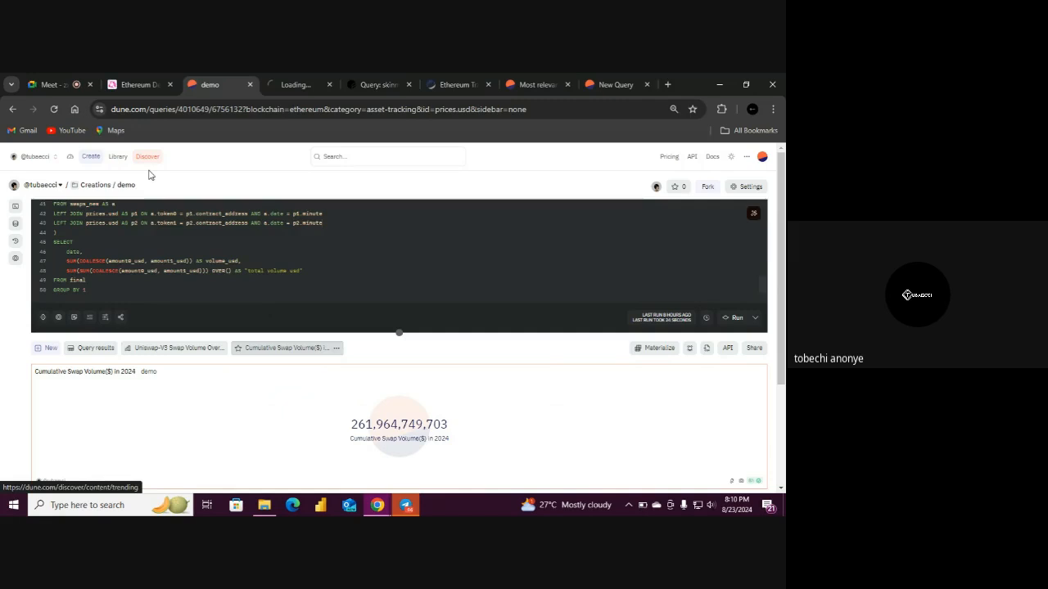
pyautogui.click(298, 84)
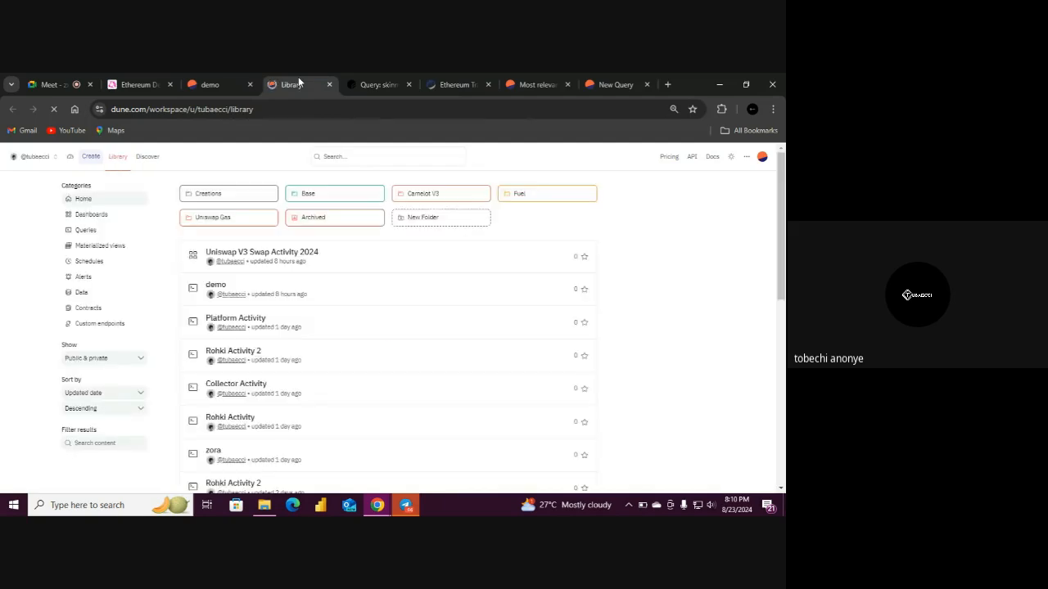
pyautogui.click(121, 220)
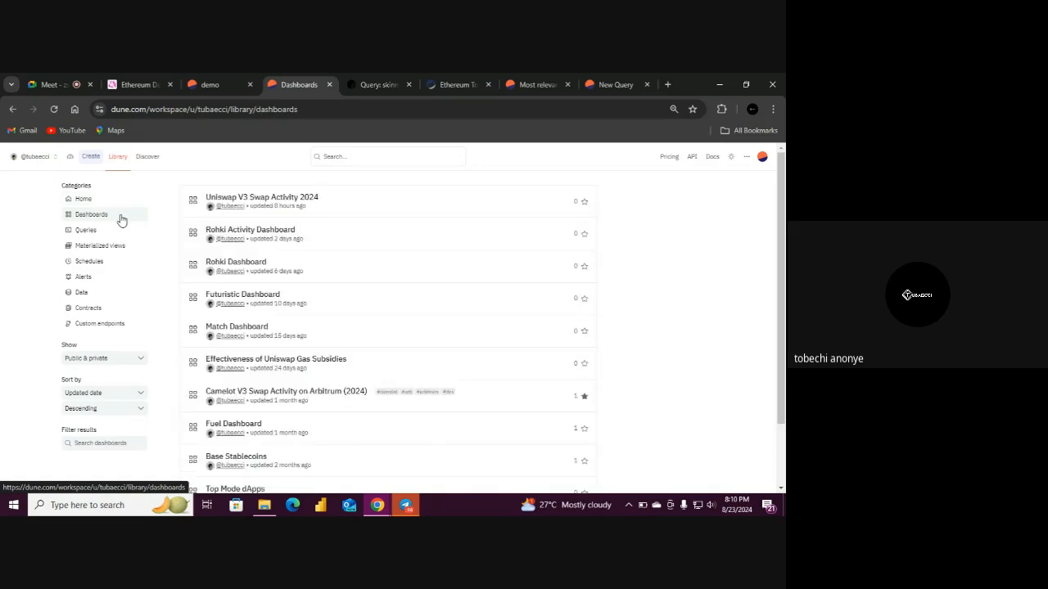
pyautogui.click(280, 201)
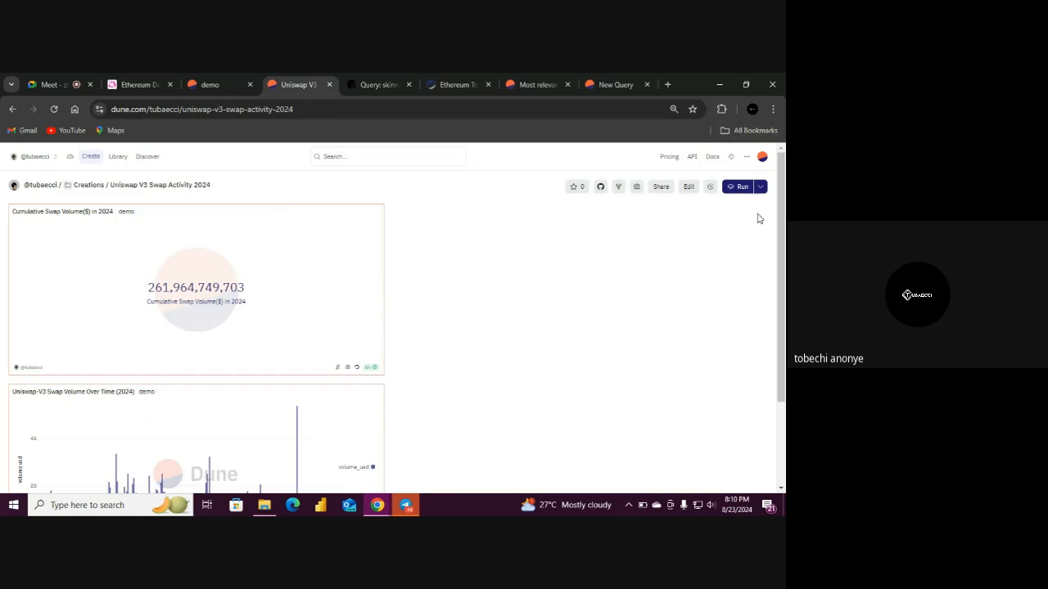
# Edit the dashboard layout by placing a narrowed counter beside the bar chart and widening the chart to fill the row
pyautogui.click(690, 188)
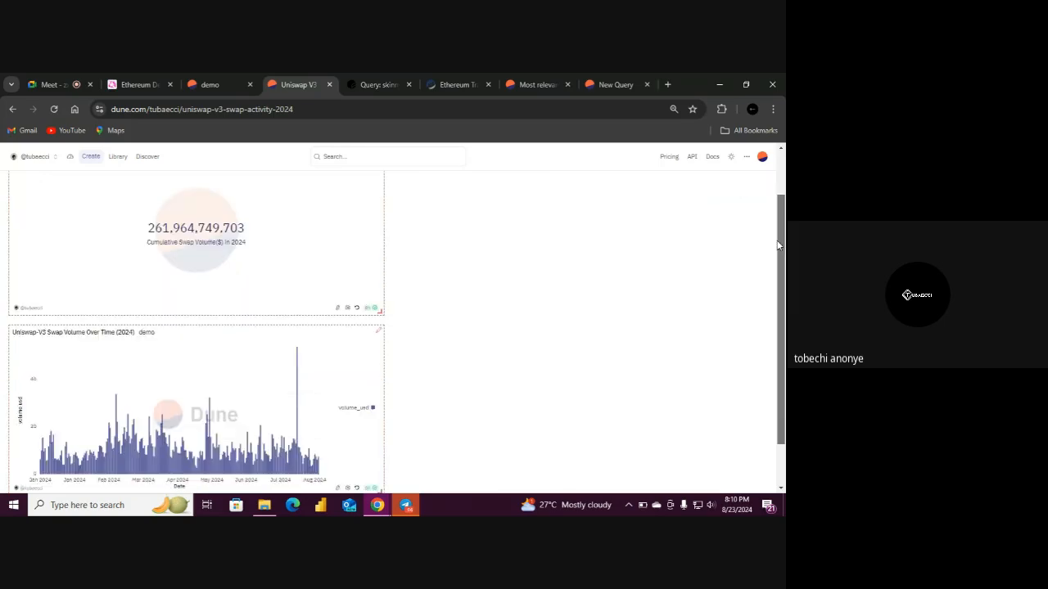
pyautogui.moveTo(283, 224); pyautogui.dragTo(748, 270)
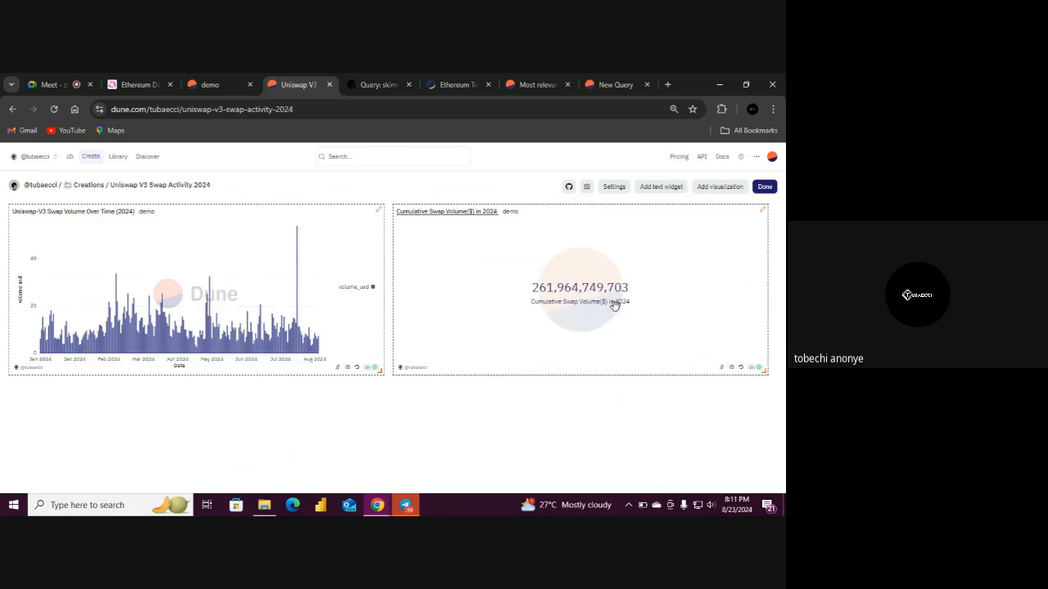
pyautogui.moveTo(760, 367); pyautogui.dragTo(737, 344)
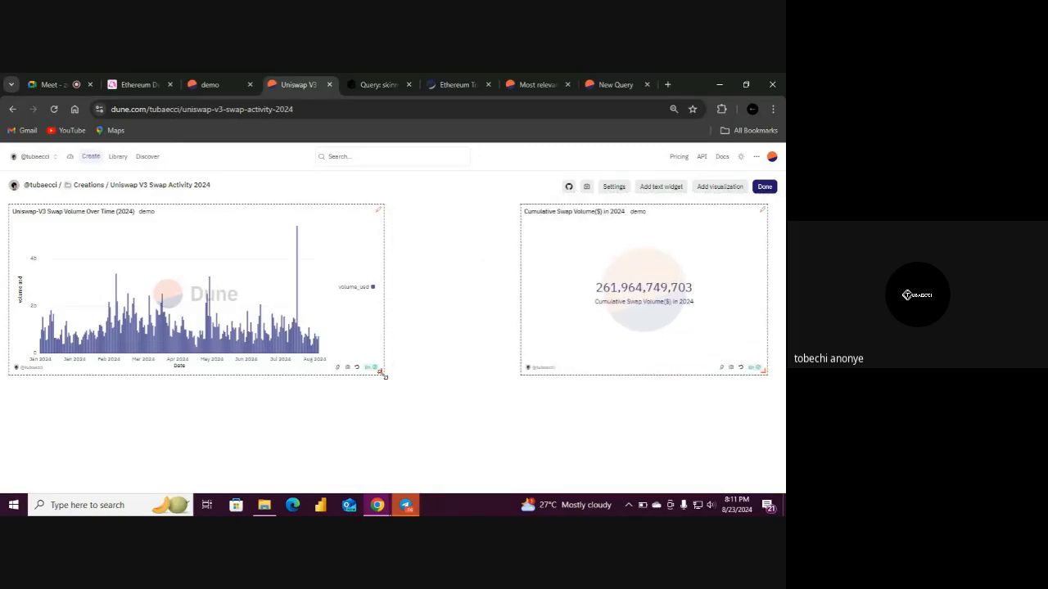
pyautogui.moveTo(380, 372); pyautogui.dragTo(517, 384)
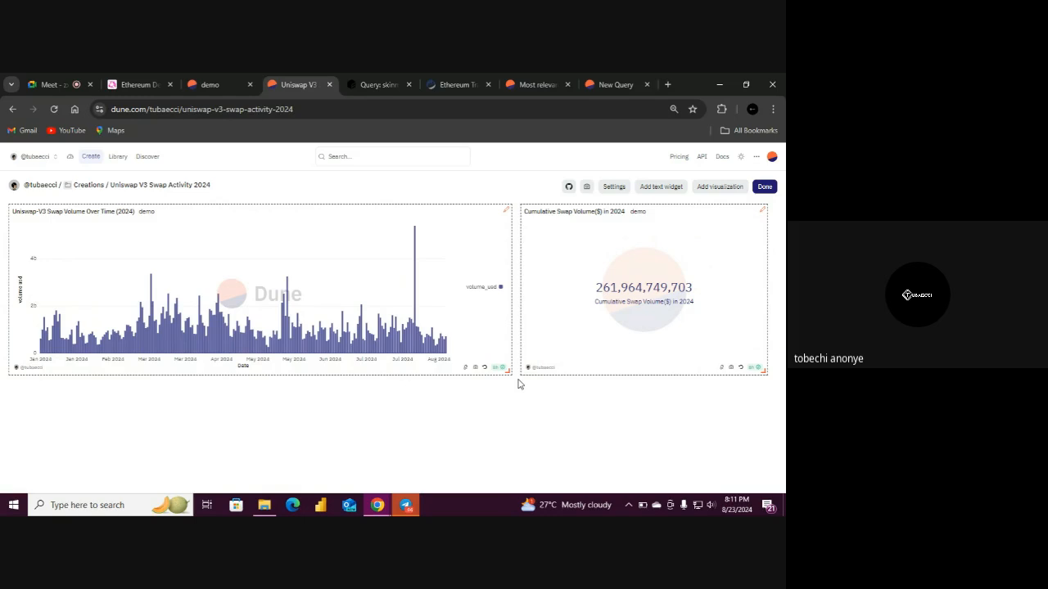
# Add a text widget with the bold text "Uniswap-V3 2024" to the dashboard, checking the supported markdown syntax
pyautogui.click(664, 190)
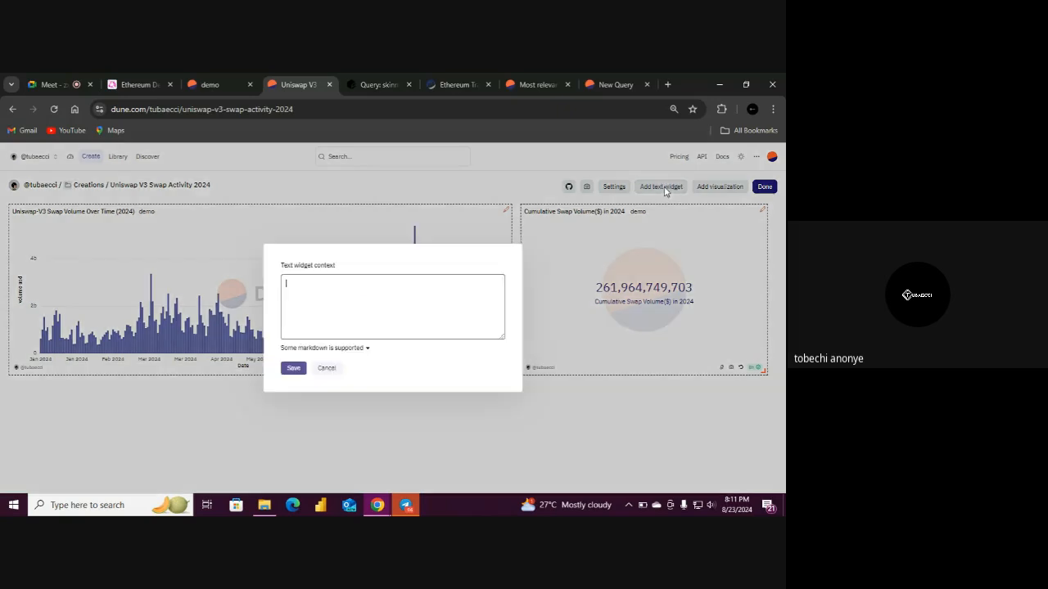
pyautogui.click(365, 348)
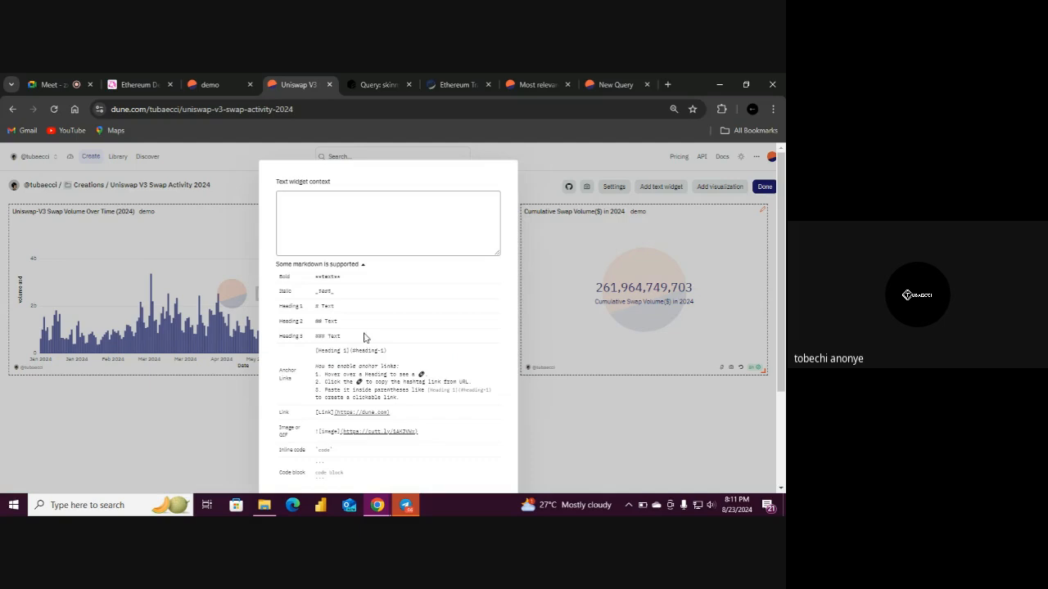
pyautogui.click(365, 267)
pyautogui.click(301, 286)
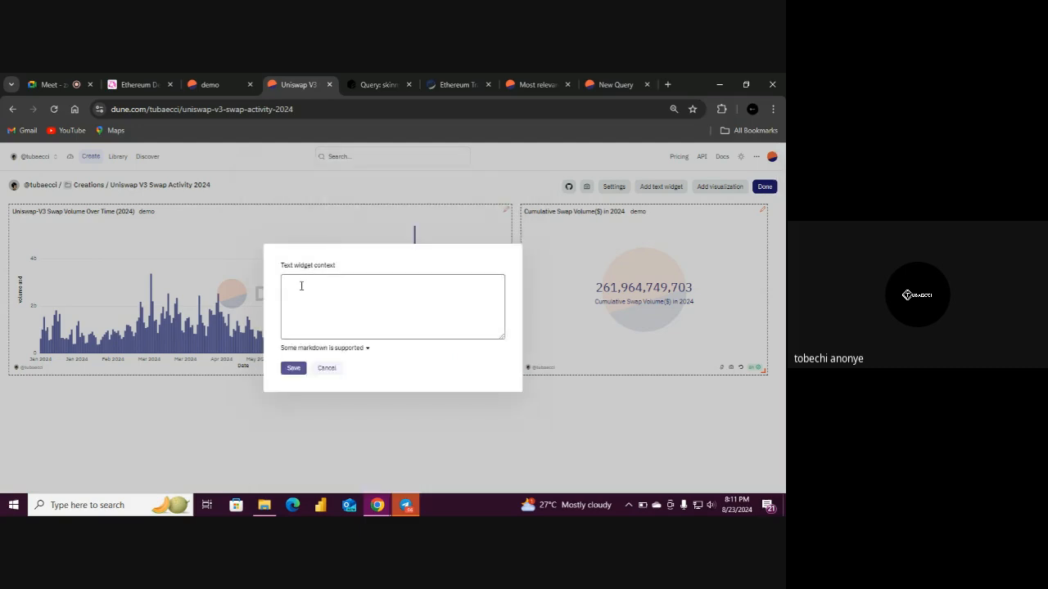
pyautogui.write('##')
pyautogui.press('BackSpace')
pyautogui.write('Uniswap')
pyautogui.write(' V3==')
pyautogui.click(294, 285)
pyautogui.write('==')
pyautogui.click(358, 283)
pyautogui.click(332, 283)
pyautogui.write('2024**')
pyautogui.click(293, 369)
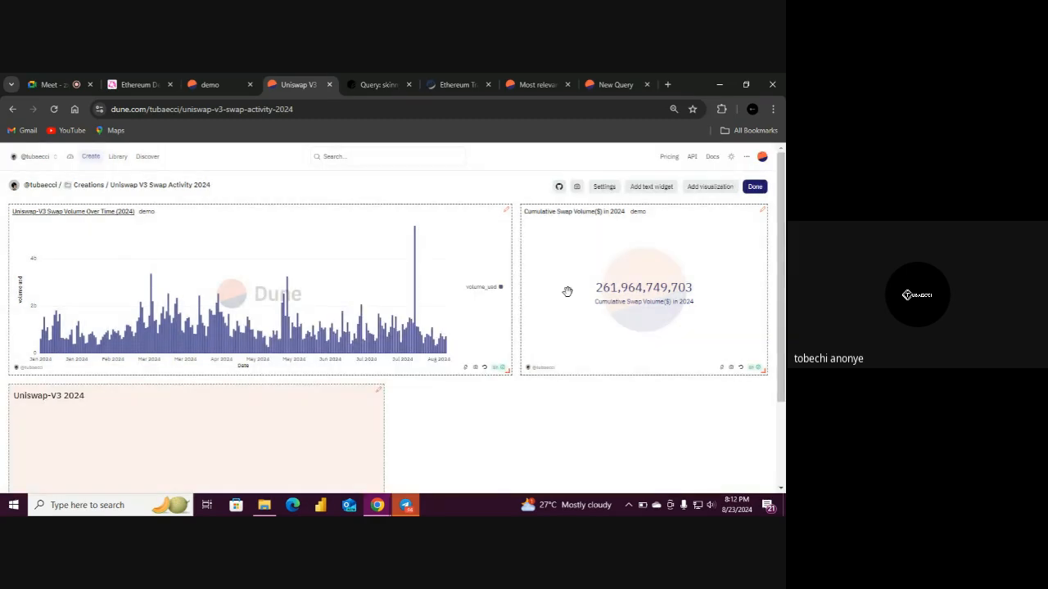
# Resize the text widget into a short full-width banner, place it above both charts, and finish editing the dashboard
pyautogui.scroll(-2, 652, 414)
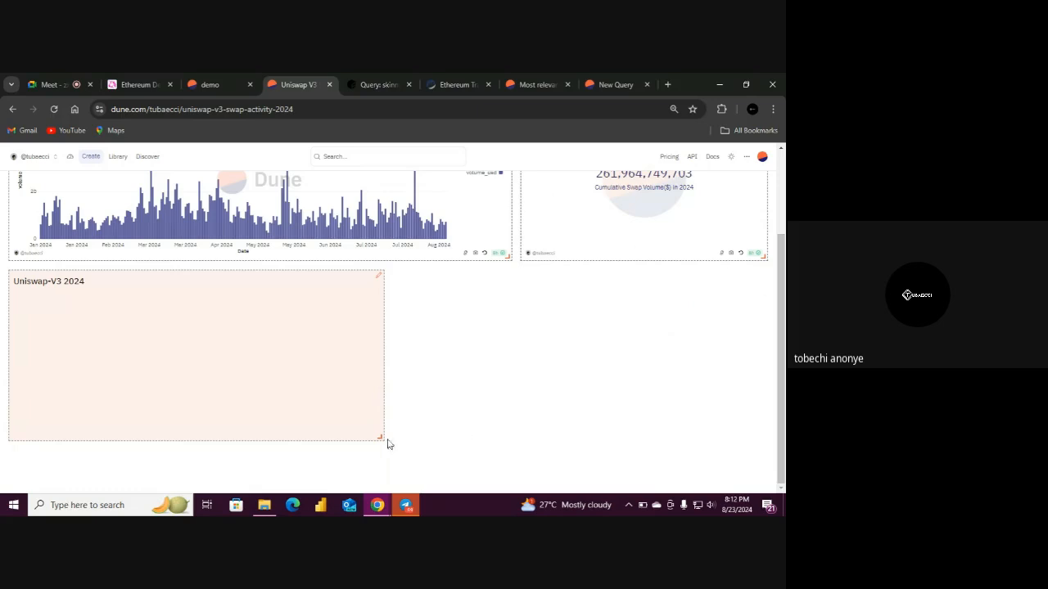
pyautogui.moveTo(378, 433); pyautogui.dragTo(780, 435)
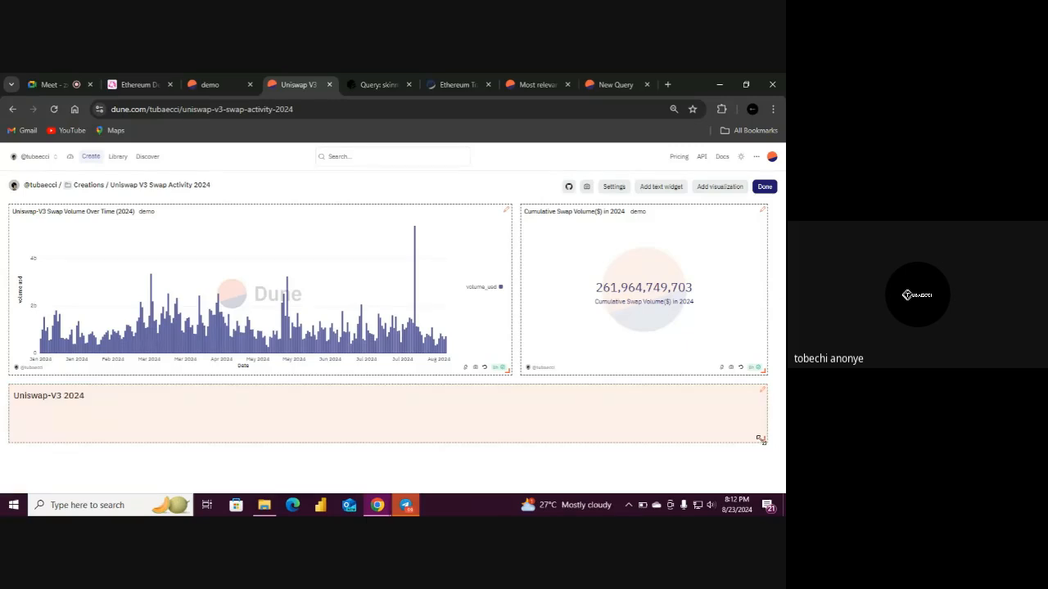
pyautogui.moveTo(761, 438)
pyautogui.mouseDown()
pyautogui.moveTo(761, 426)
pyautogui.moveTo(748, 428)
pyautogui.mouseUp()
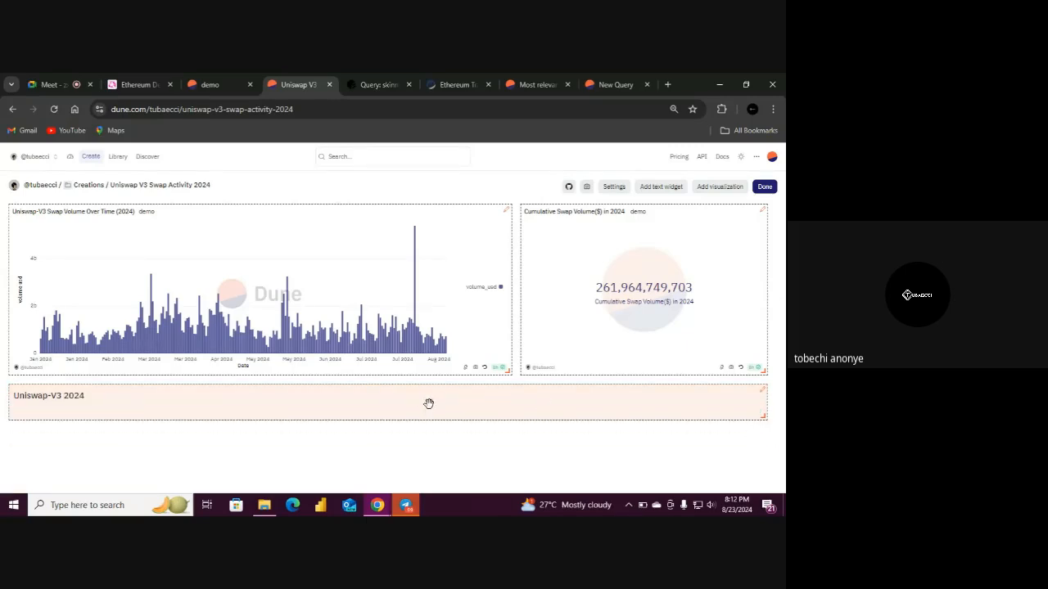
pyautogui.moveTo(423, 402); pyautogui.dragTo(428, 213)
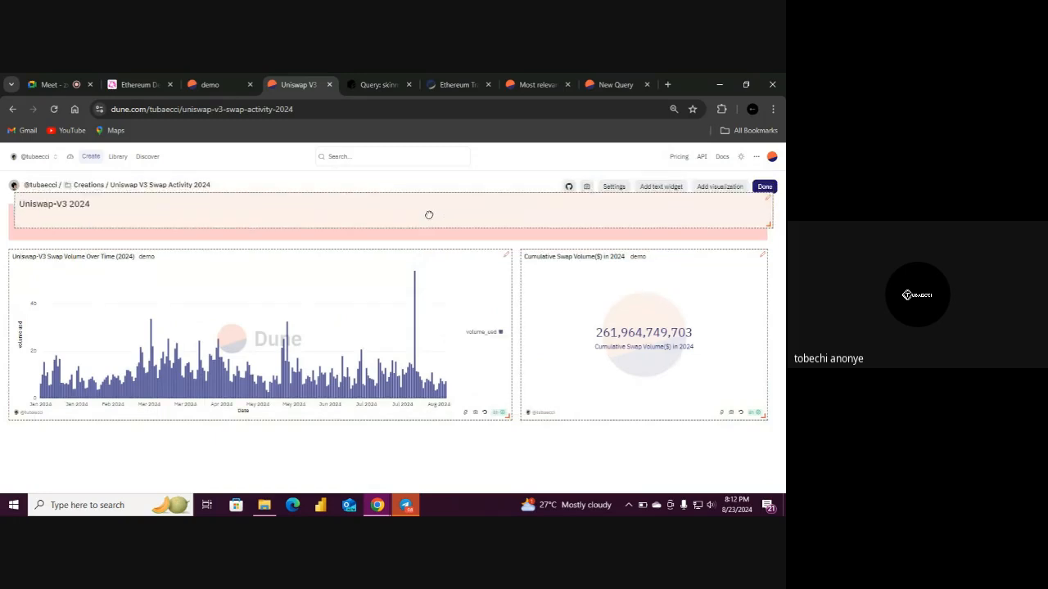
pyautogui.click(765, 188)
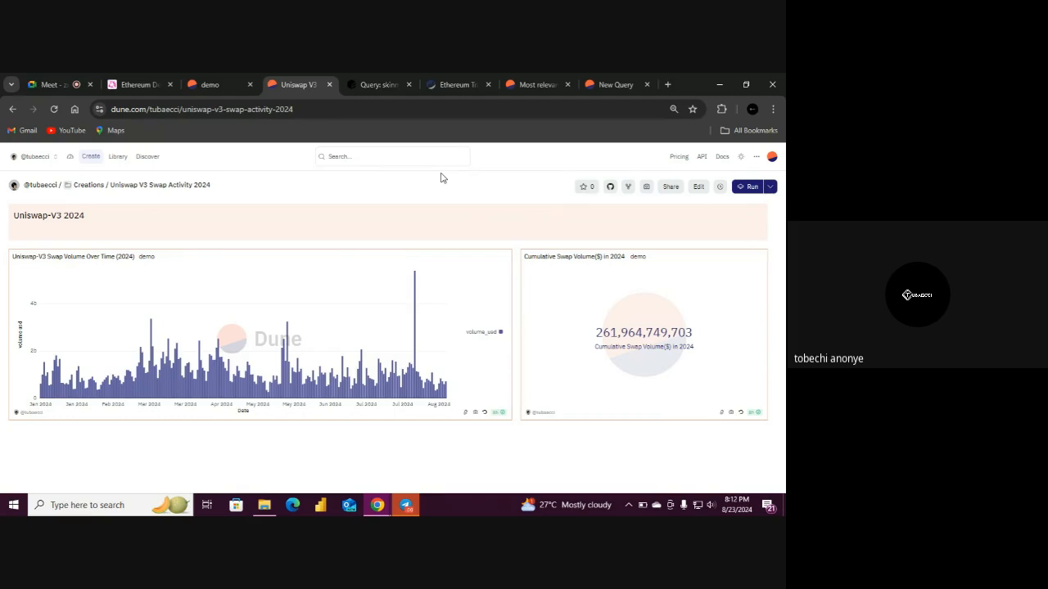
# Switch to the Google Meet call
pyautogui.click(68, 82)
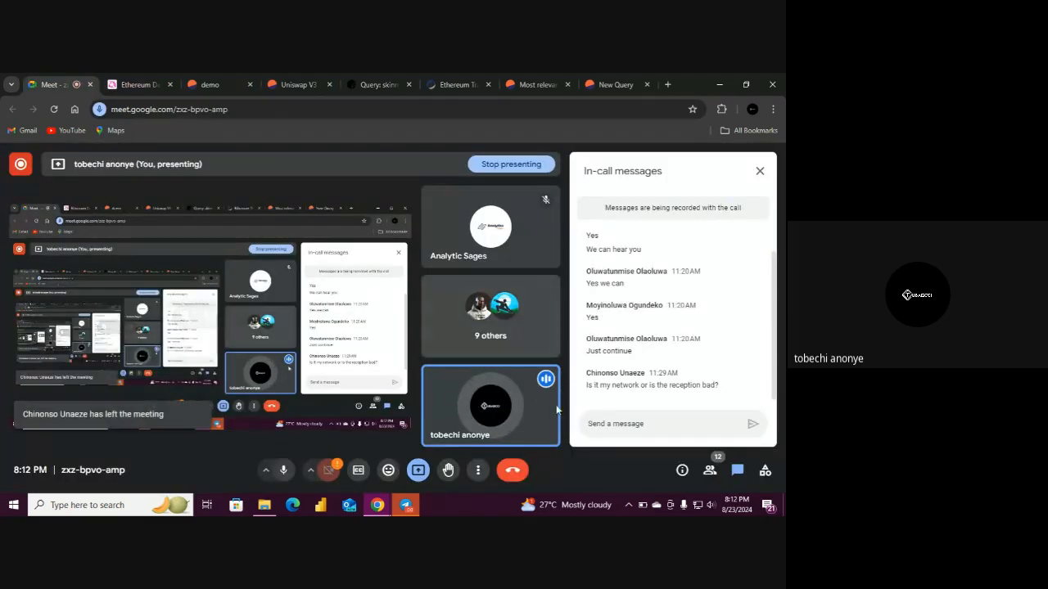